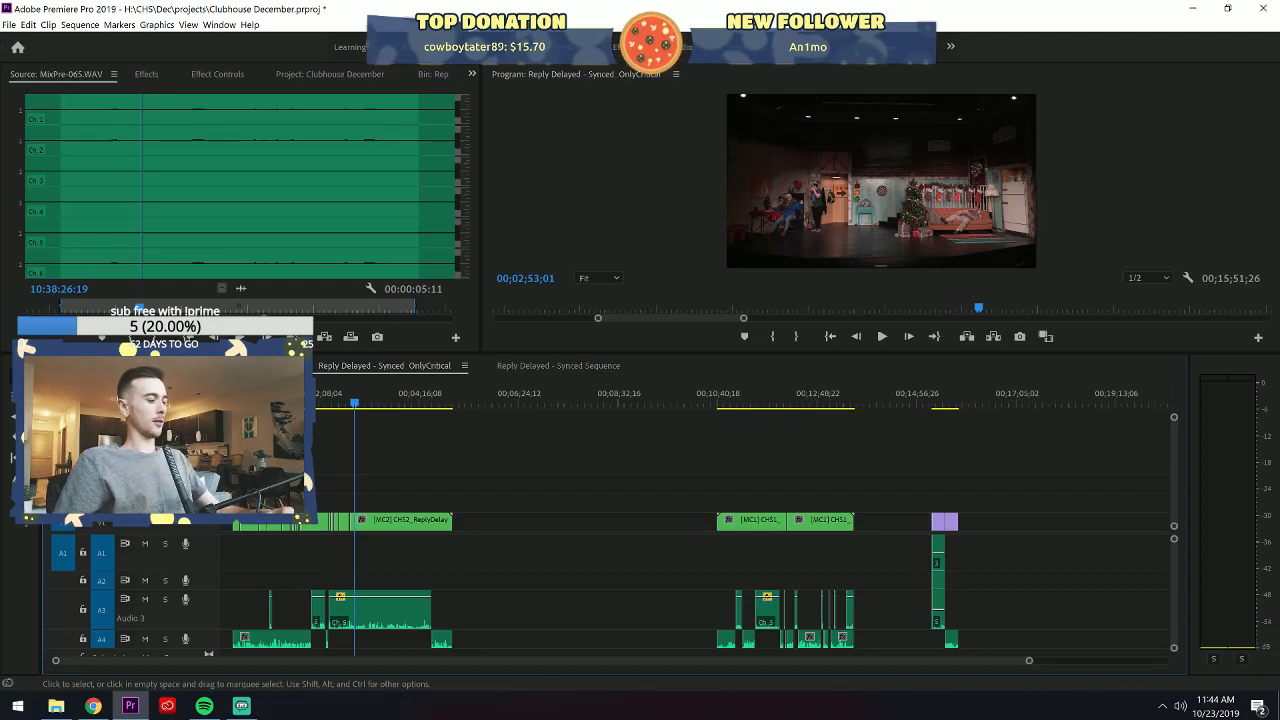
Save the project and frame the first block of clips in the sequence timeline.
key("ctrl+s")
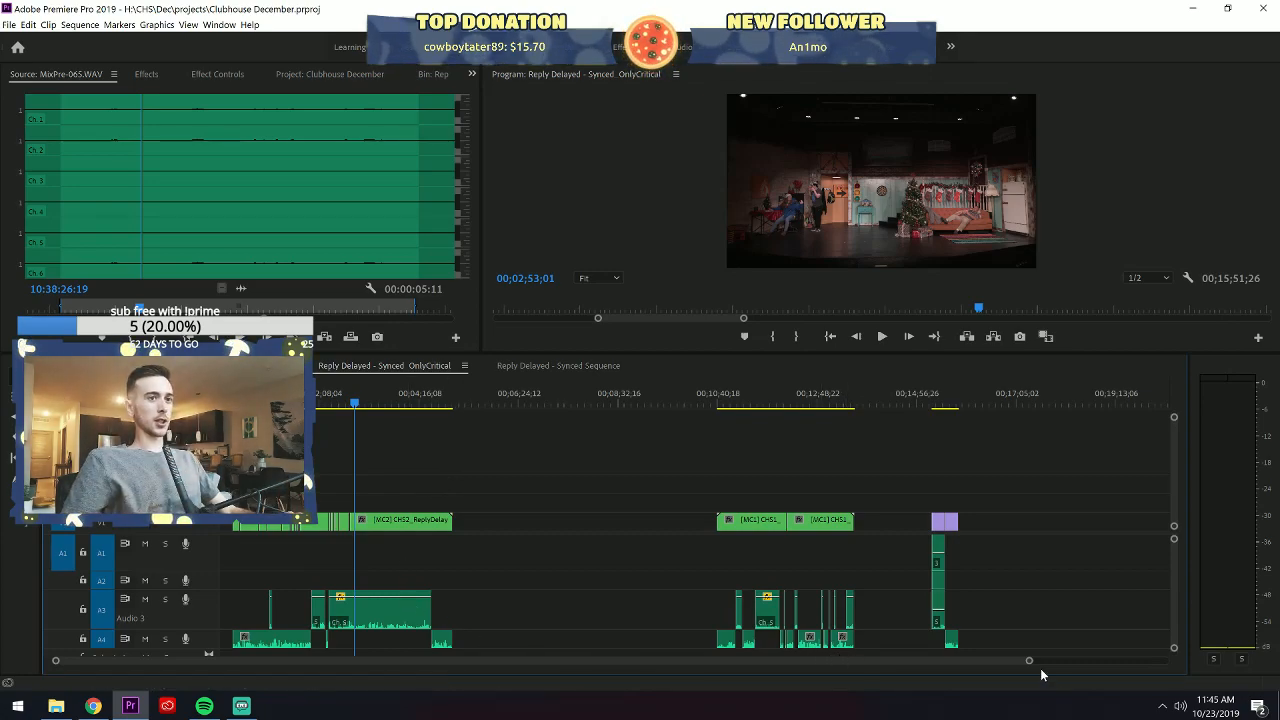
left_click_drag(1030, 663, 1195, 627)
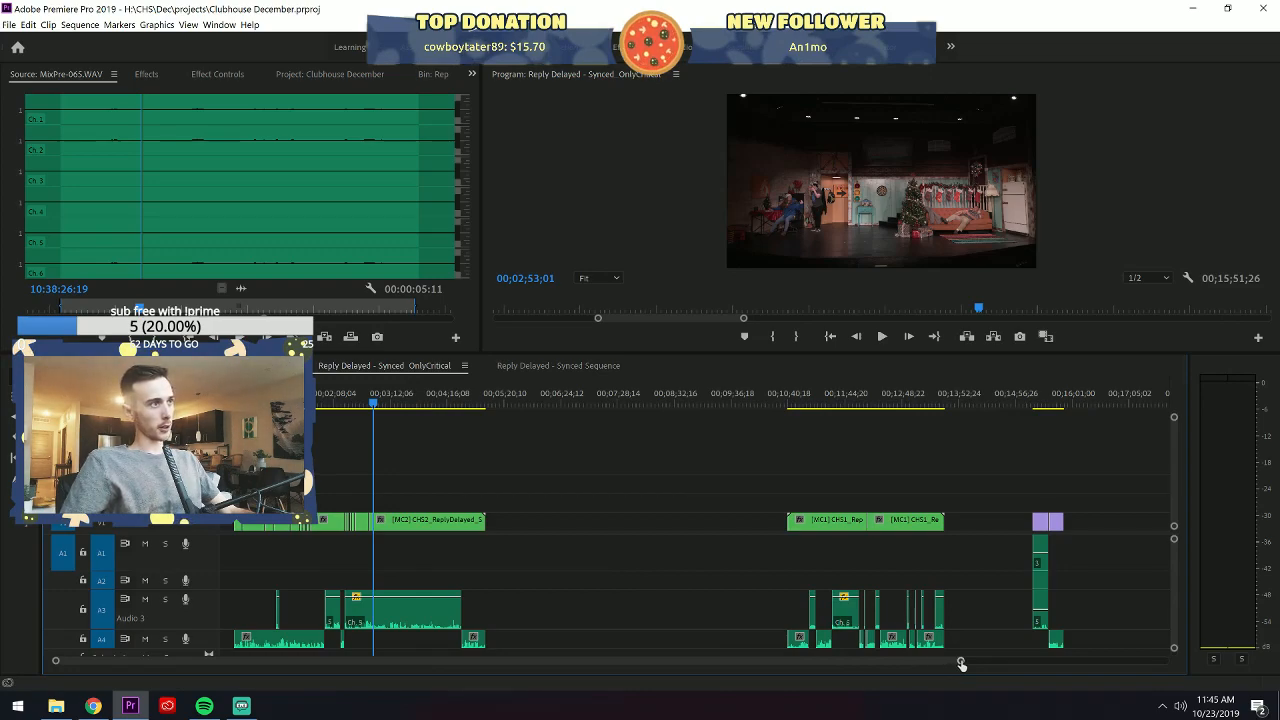
left_click_drag(961, 664, 689, 660)
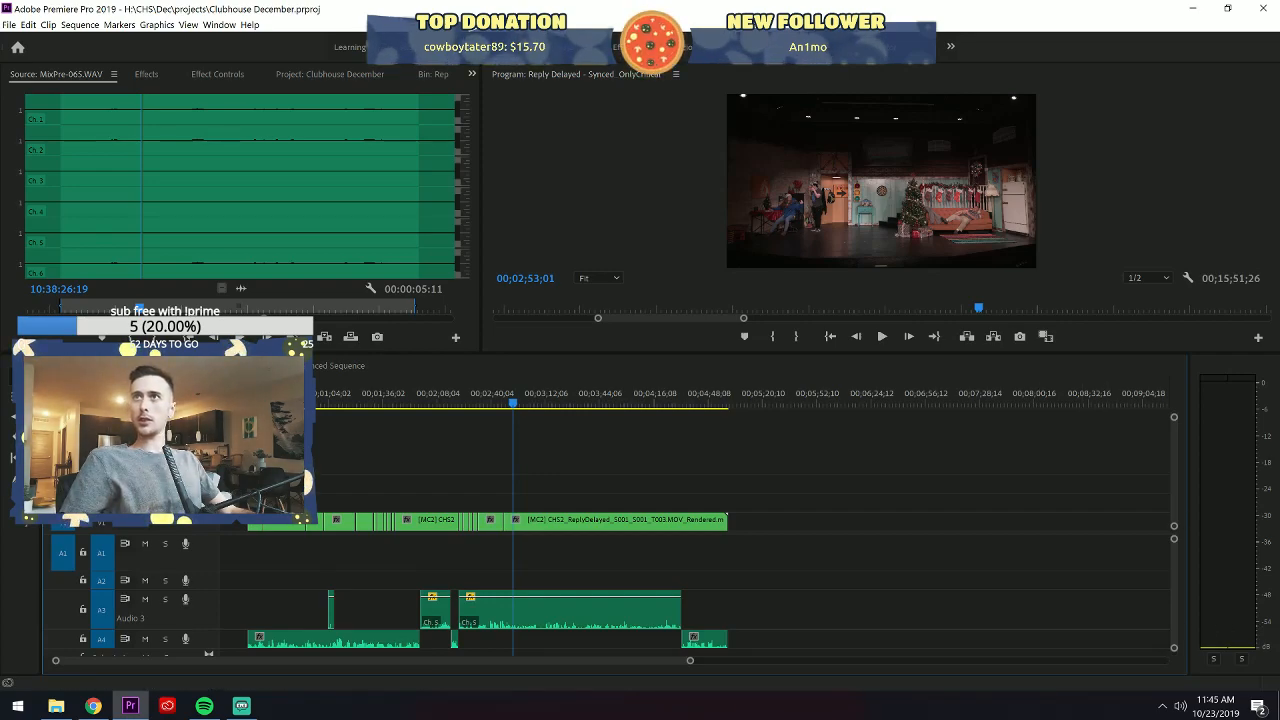
key("alt+Tab")
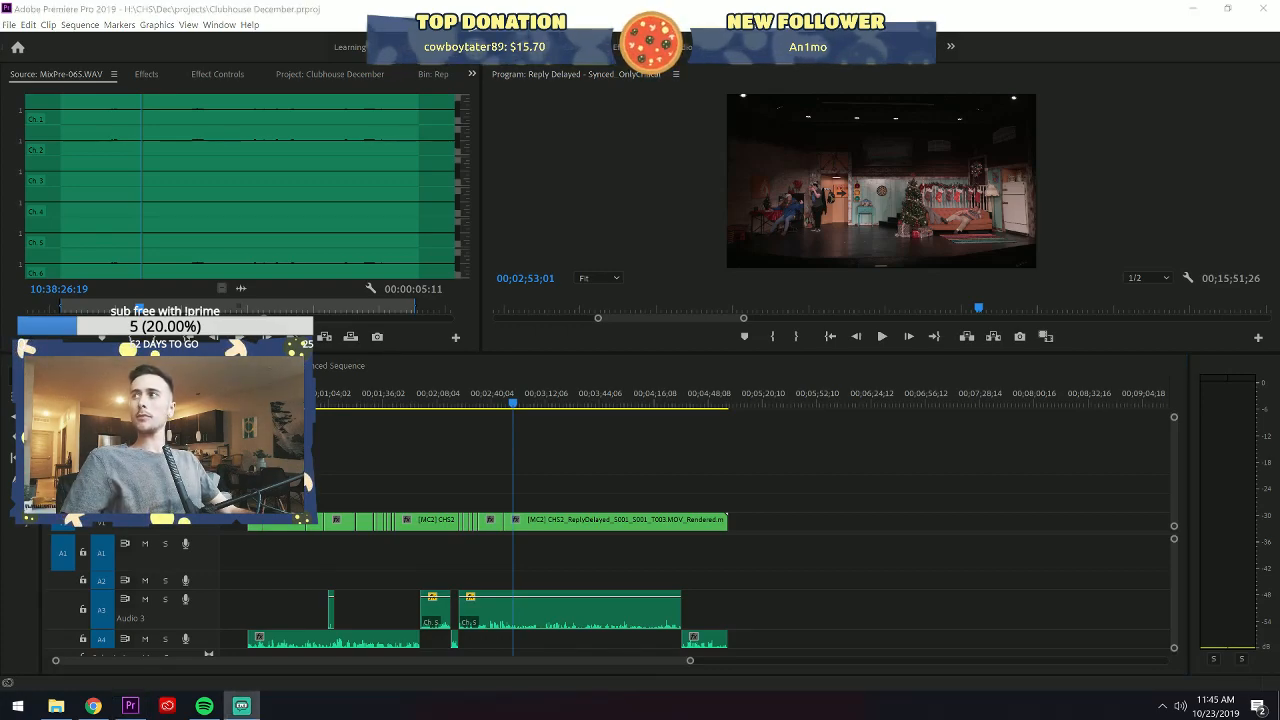
left_click(662, 446)
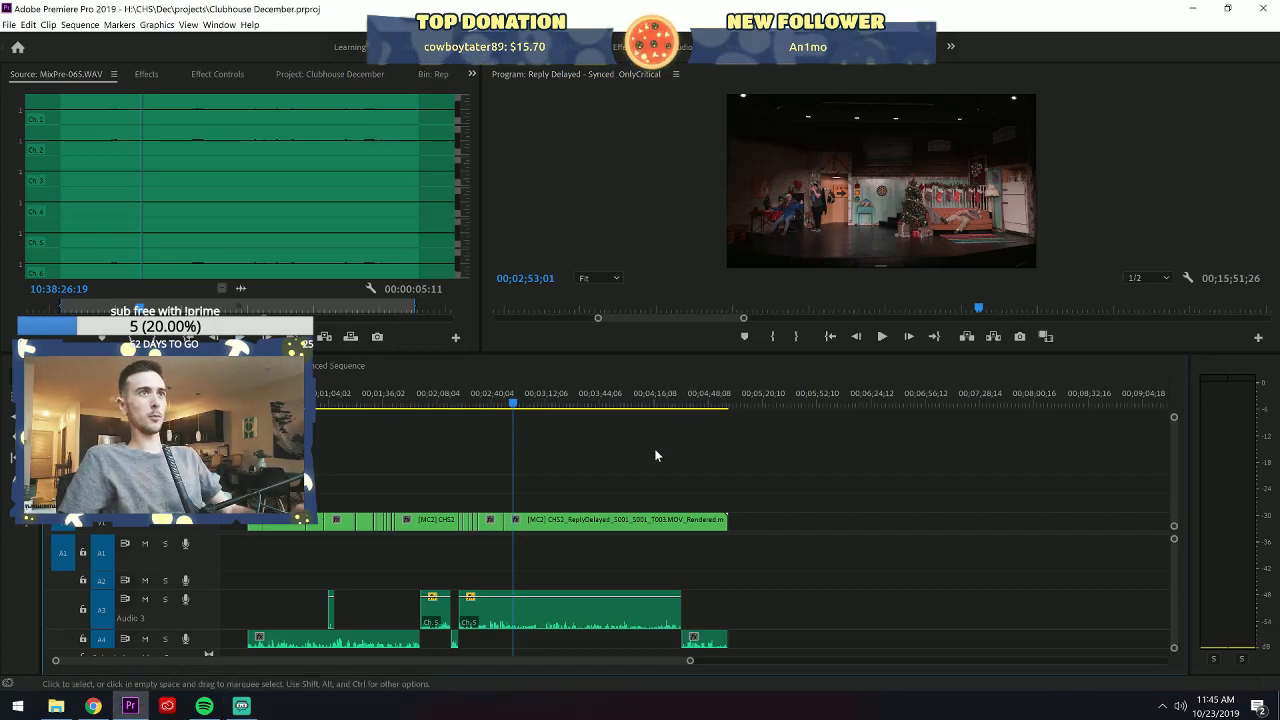
Play the camera 2 clip from 00;02;53;01 to about 00;03;20 and switch that long clip to camera 1.
key("space")
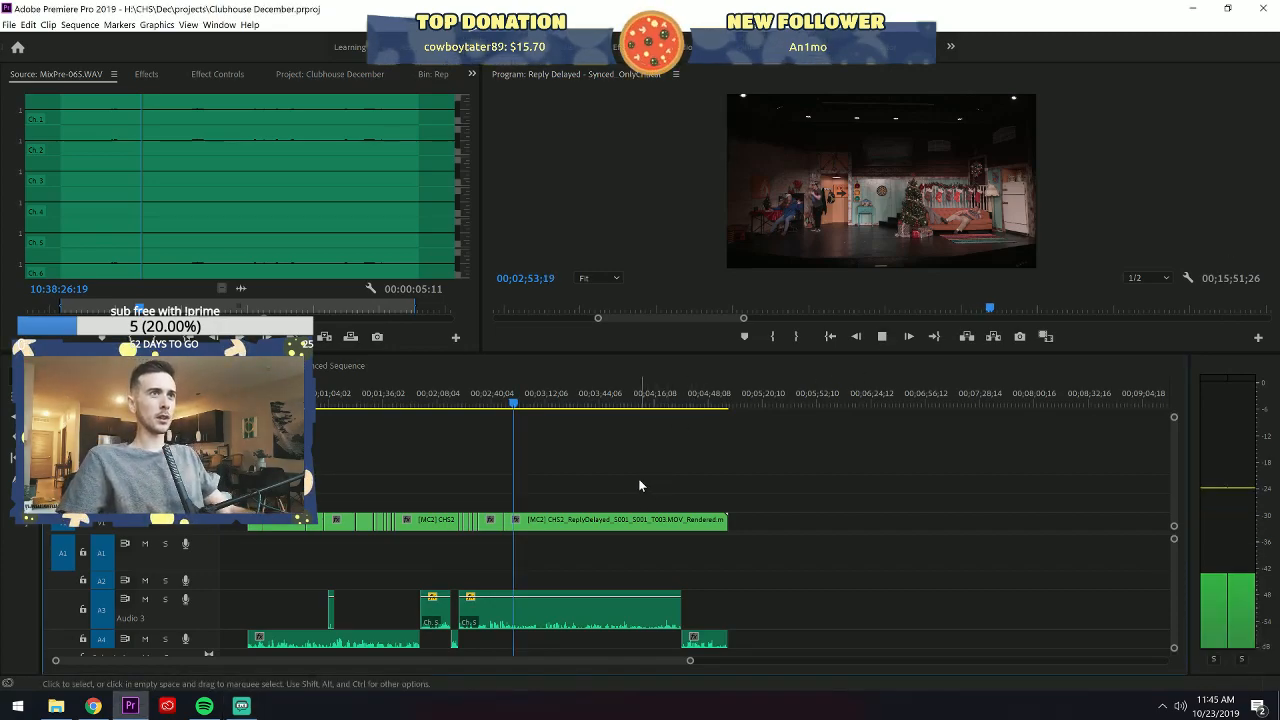
left_click_drag(686, 660, 565, 670)
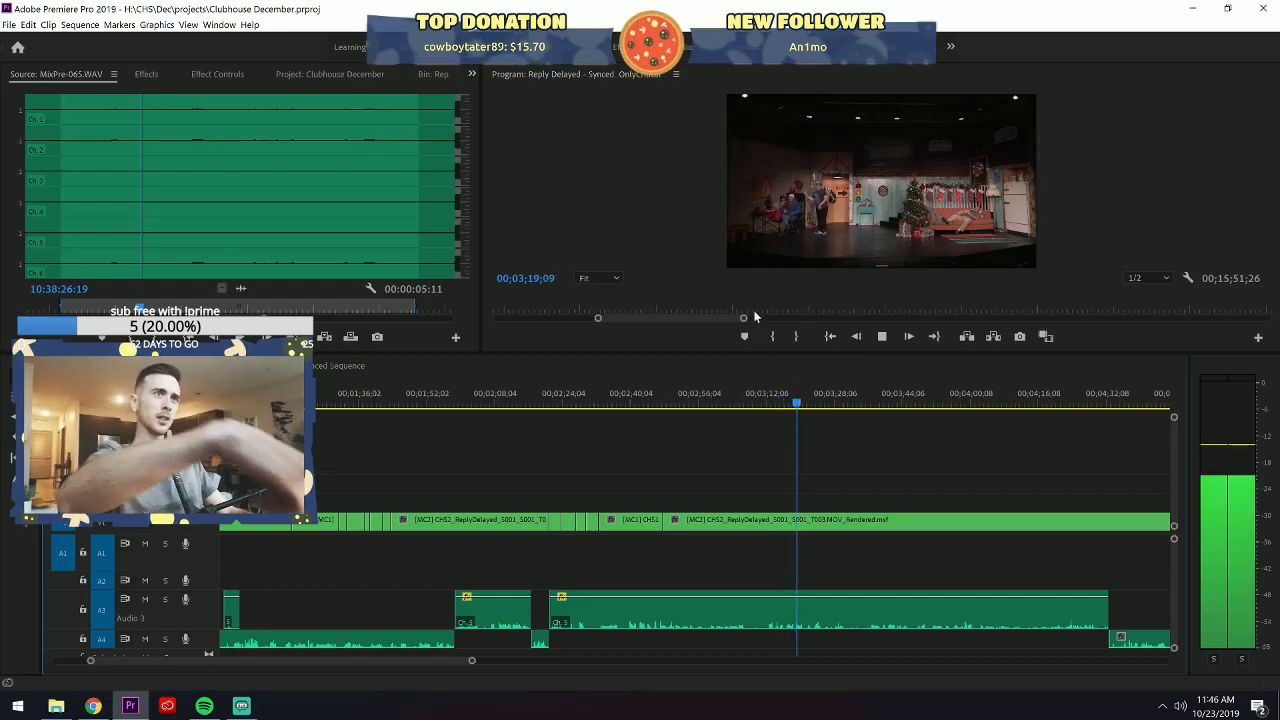
key("space")
left_click(741, 527)
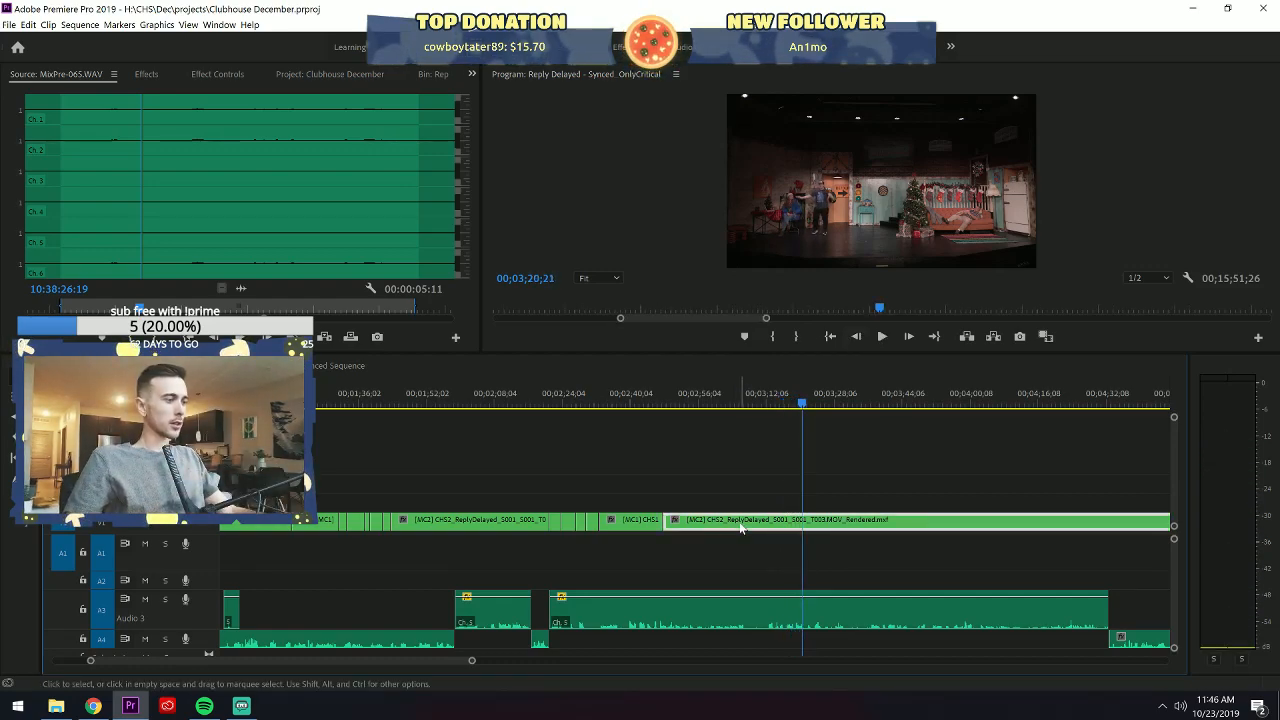
key("1")
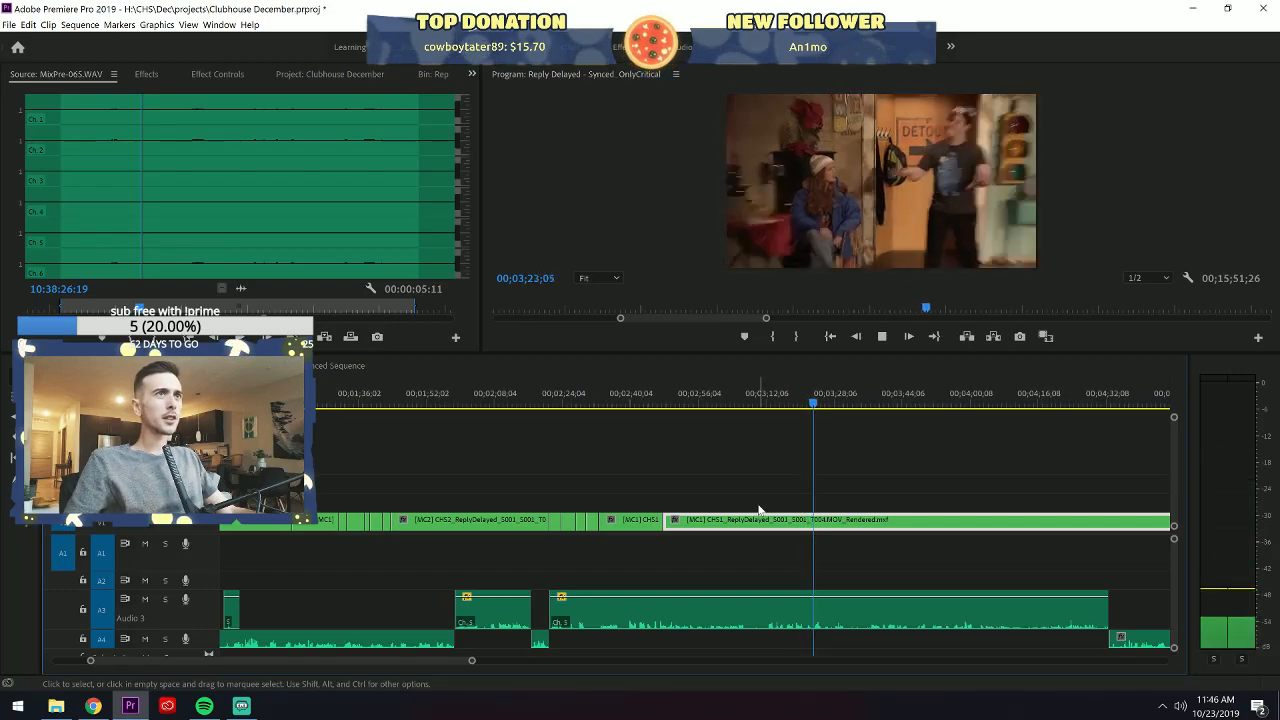
Split the long camera 1 clip at 00;02;50;16 and switch the short piece before the cut to camera 2.
left_click_drag(706, 406, 655, 412)
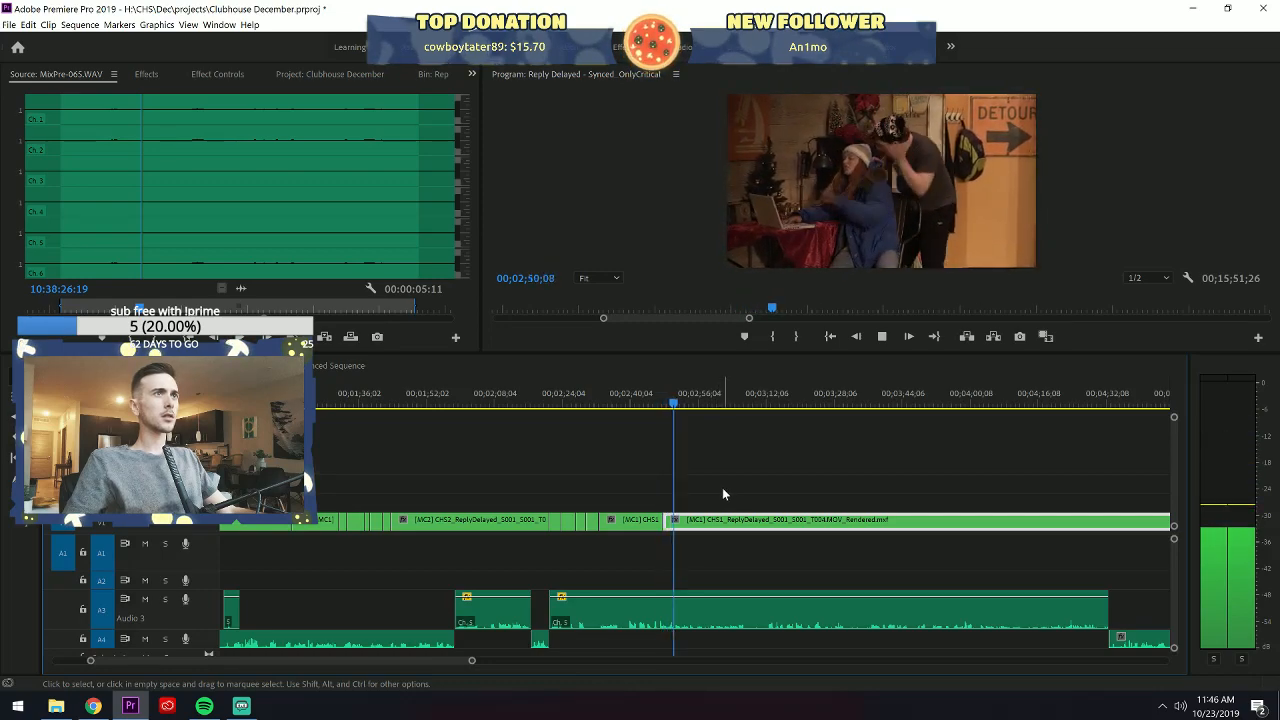
key("space")
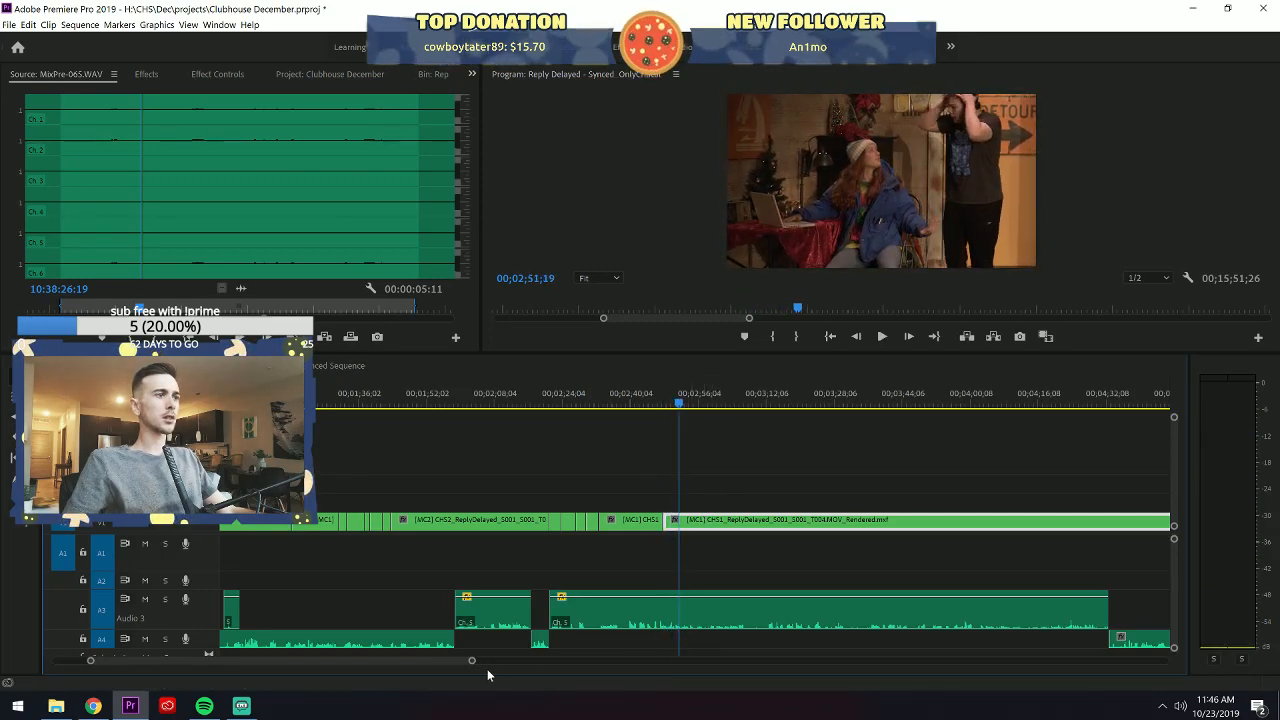
left_click_drag(474, 664, 325, 662)
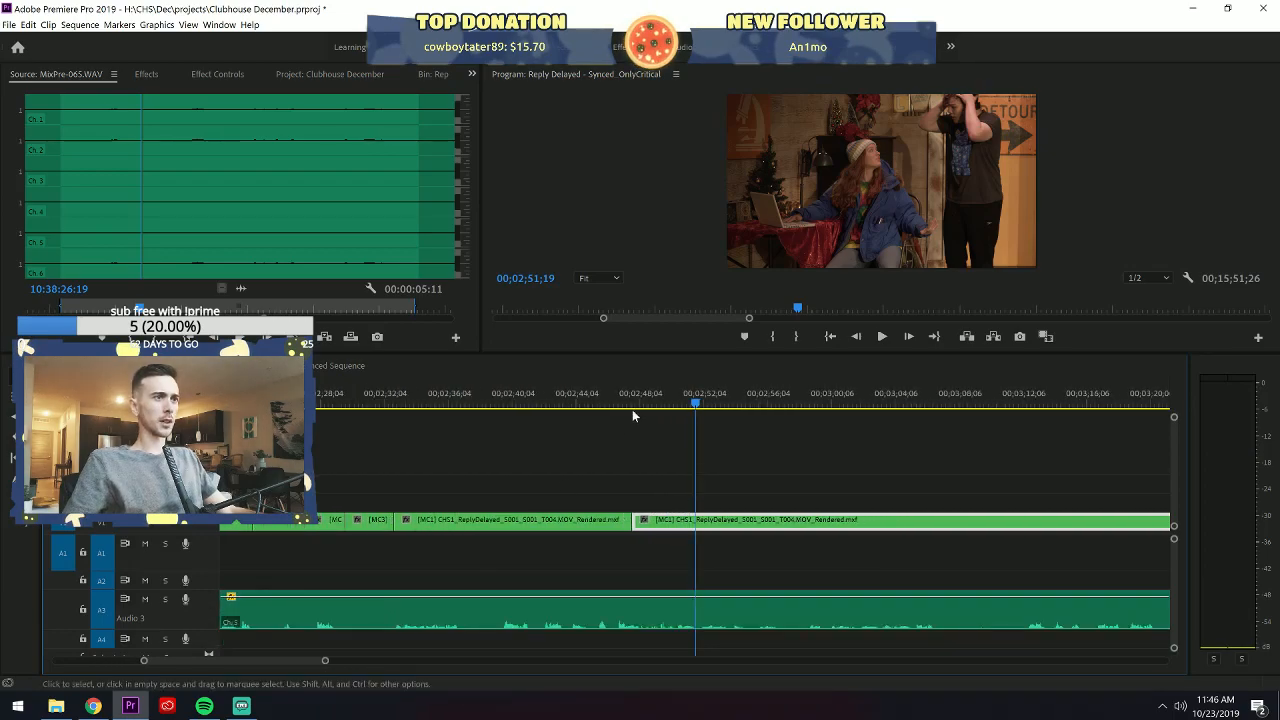
key("space")
key("space")
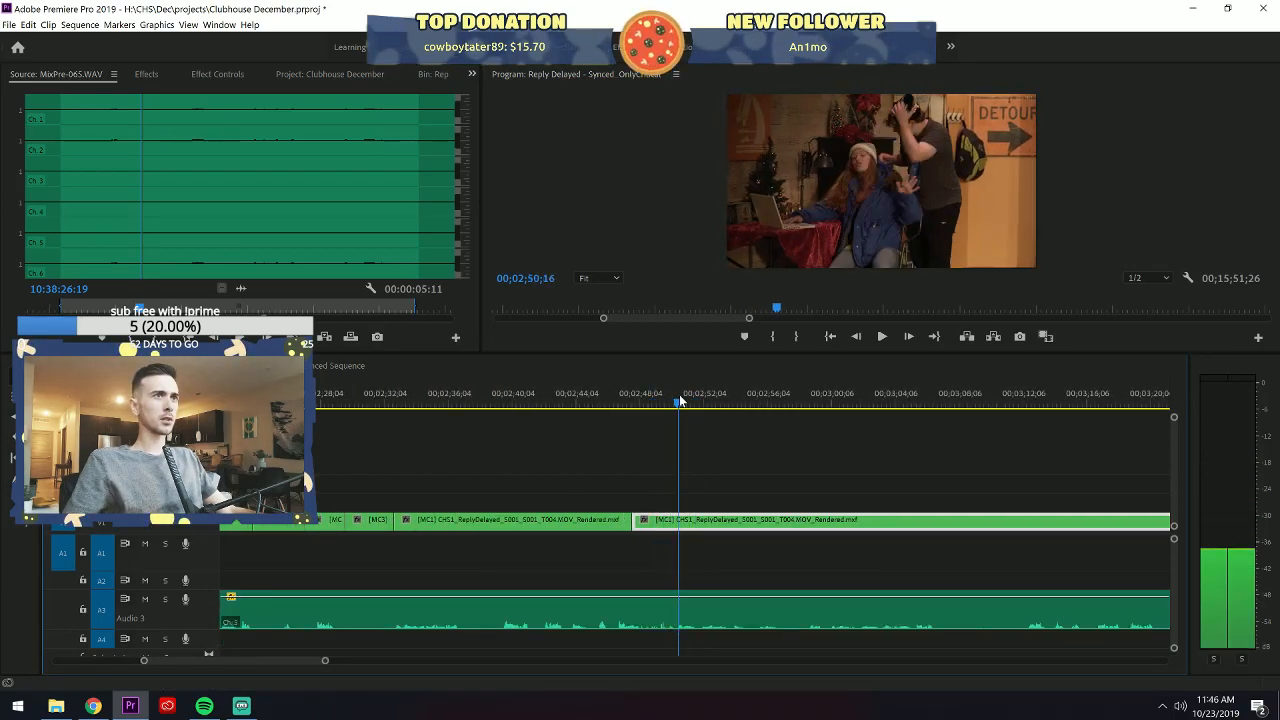
key("c")
left_click(678, 519)
key("v")
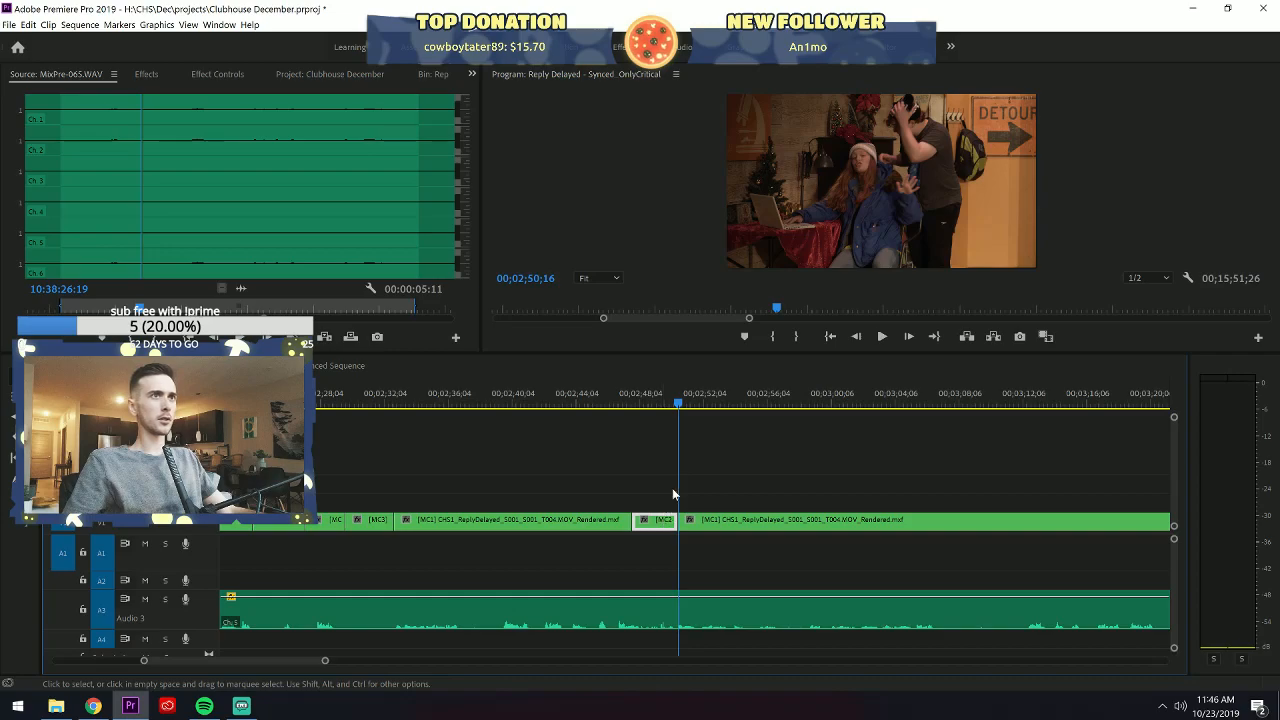
Play through the new camera change and split the camera 1 clip at 00;02;55;06.
key("shift+k")
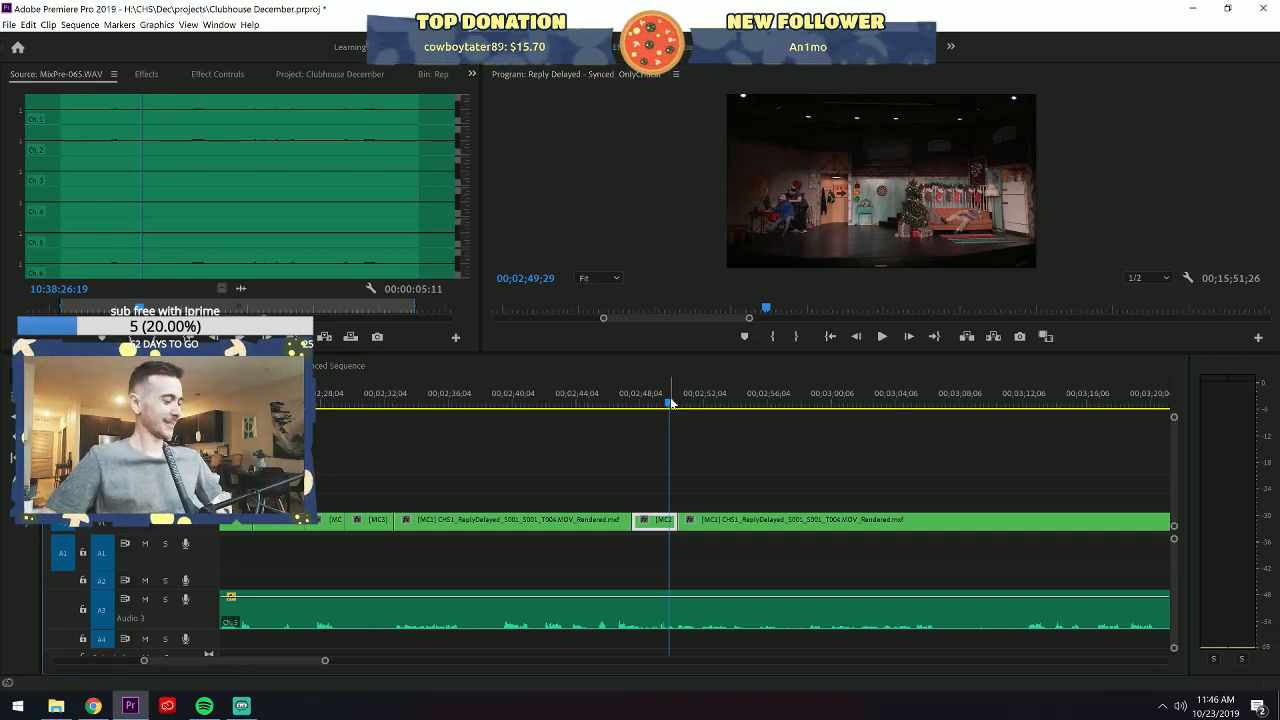
key("space")
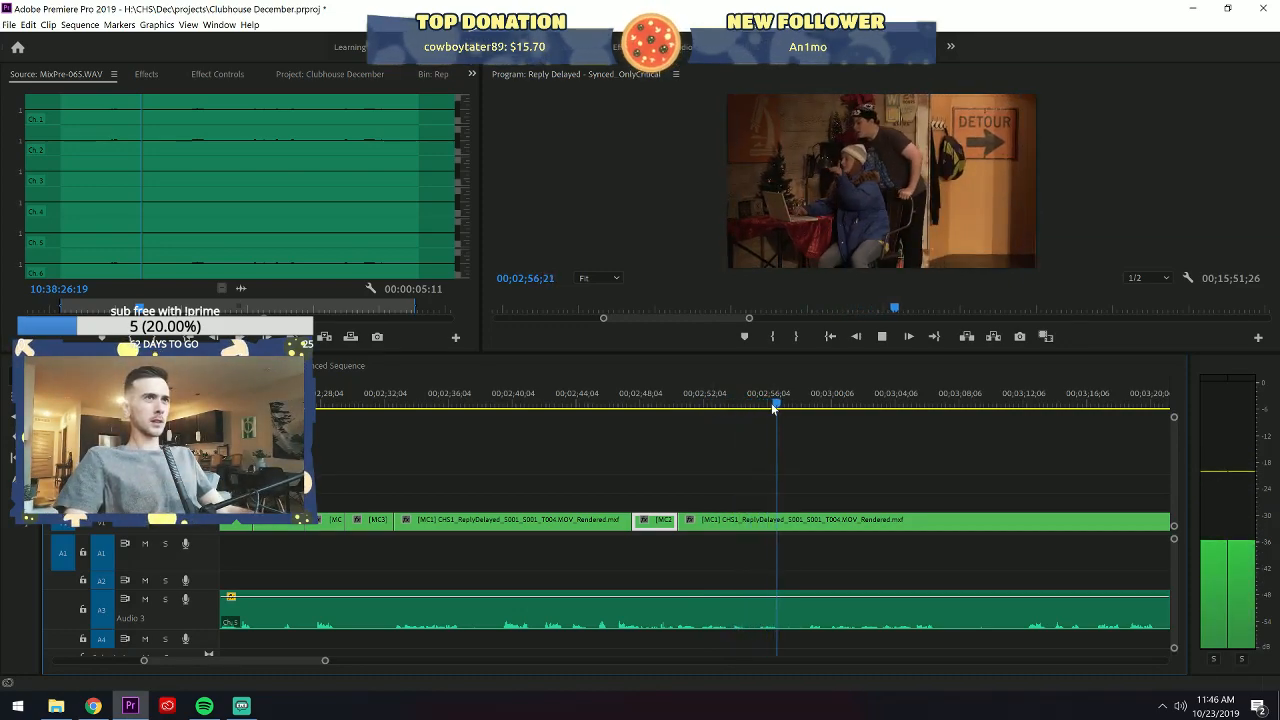
left_click(756, 403)
left_click_drag(756, 403, 754, 407)
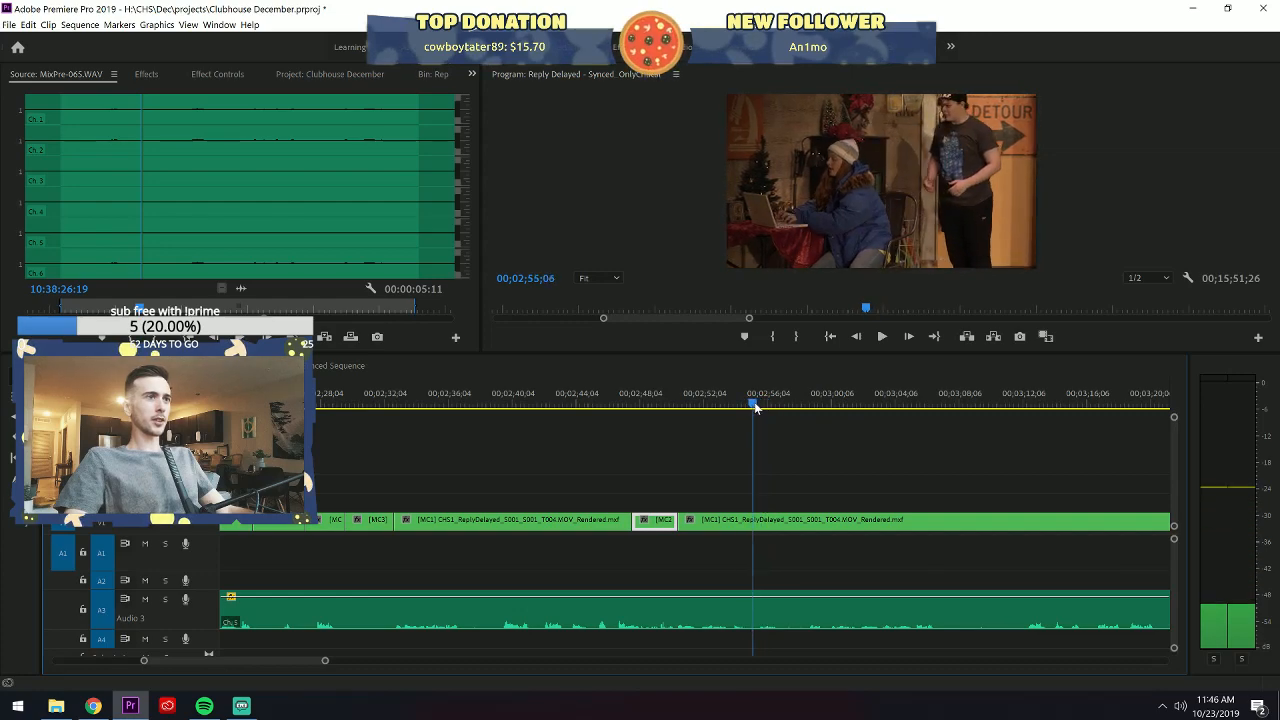
key("space")
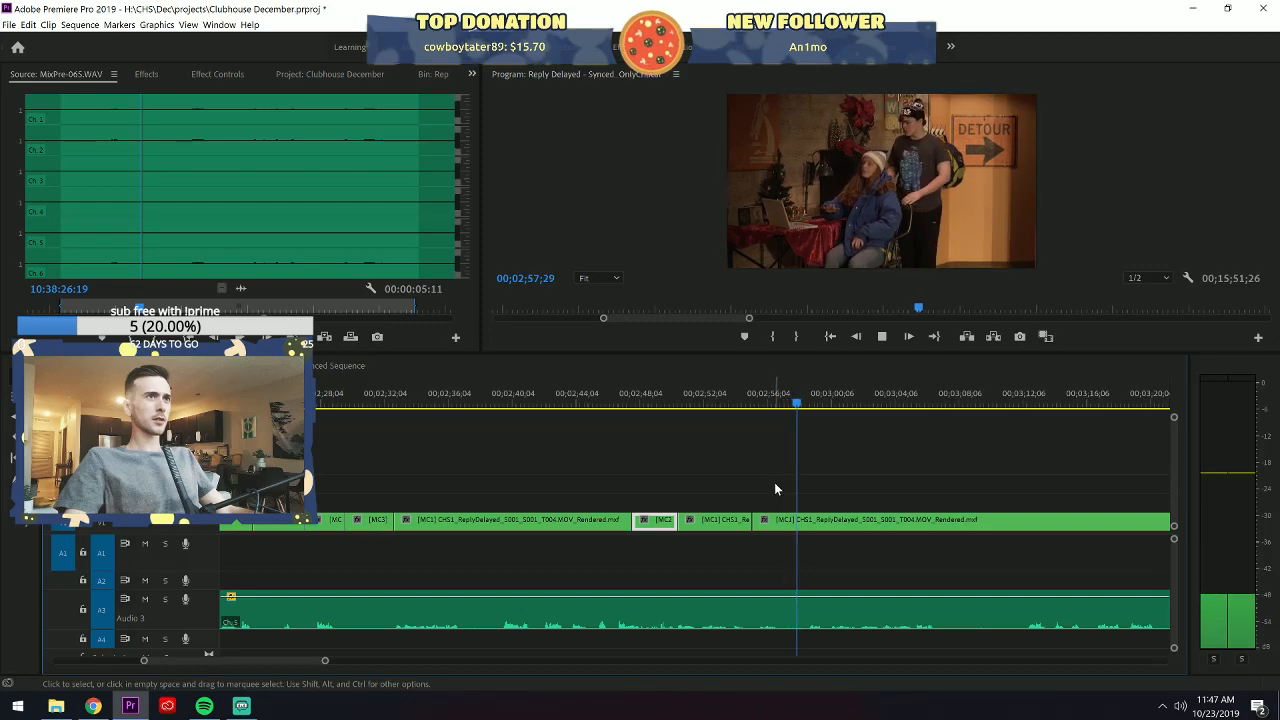
Delete the short camera 1 piece between the cuts at 00;02;50;16 and 00;02;55;06.
key("space")
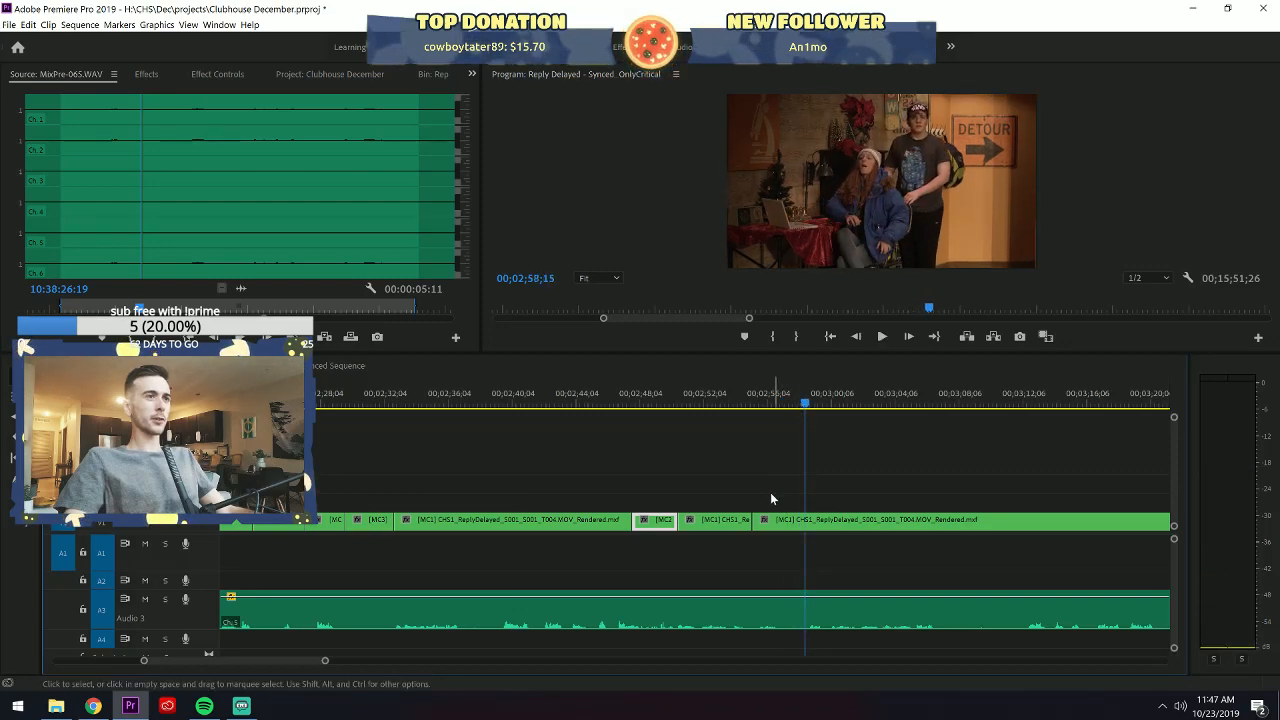
left_click(743, 521)
key("Delete")
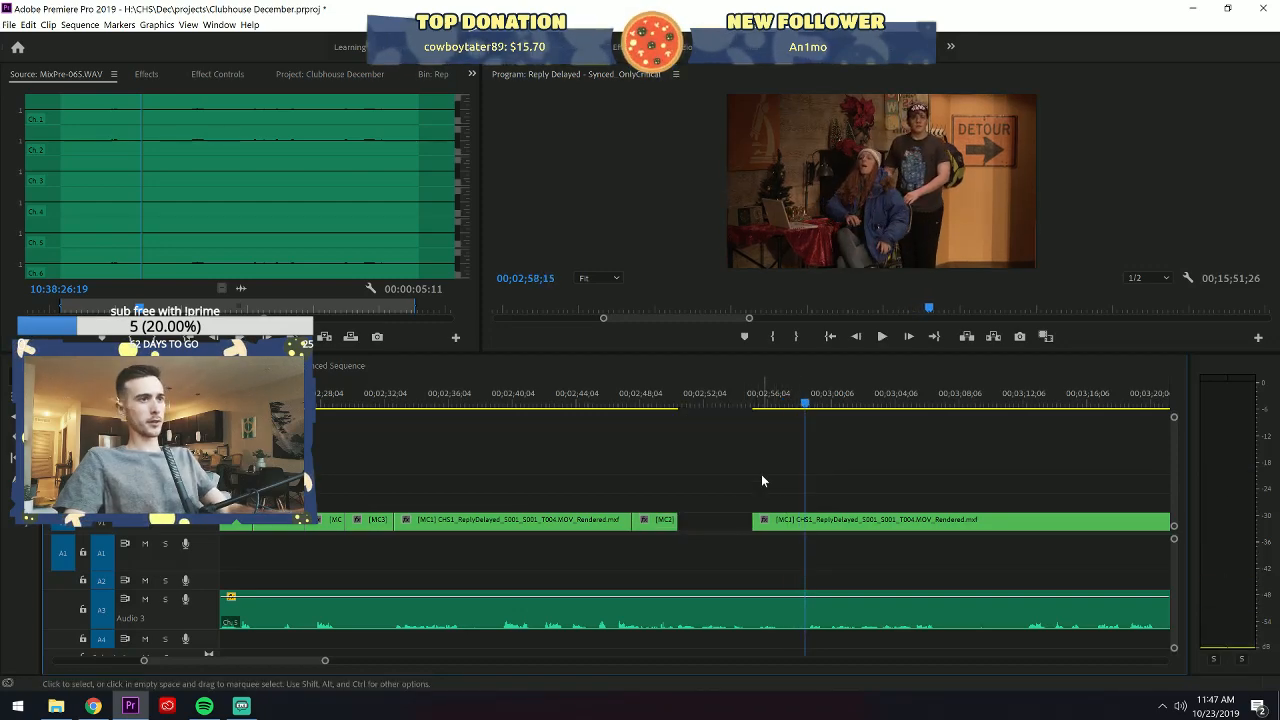
Trim the start of the following camera 1 clip to about 00;02;57 and extend the camera 2 clip to meet it.
left_click(755, 401)
key("space")
key("space")
left_click_drag(755, 521, 792, 522)
left_click_drag(680, 521, 822, 503)
Play back the adjusted camera change and the long camera 1 clip after it to about 00;03;50.
left_click(731, 401)
left_click_drag(733, 401, 1043, 411)
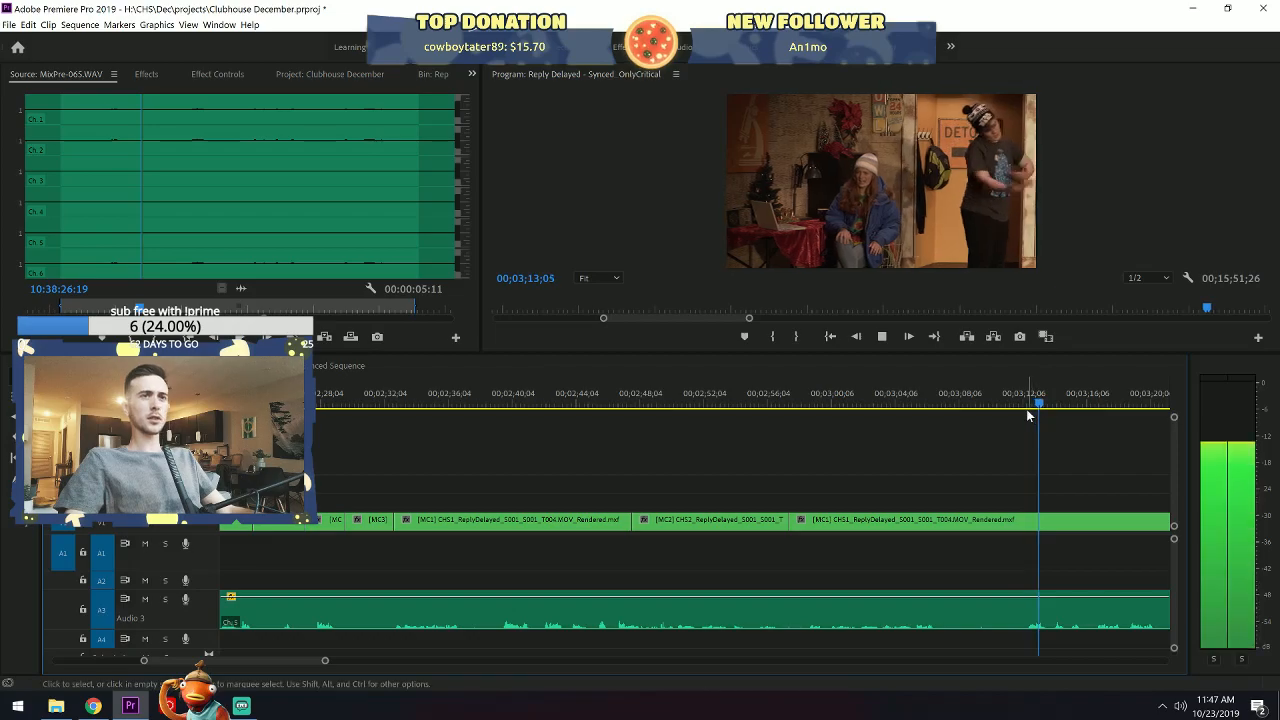
key("space")
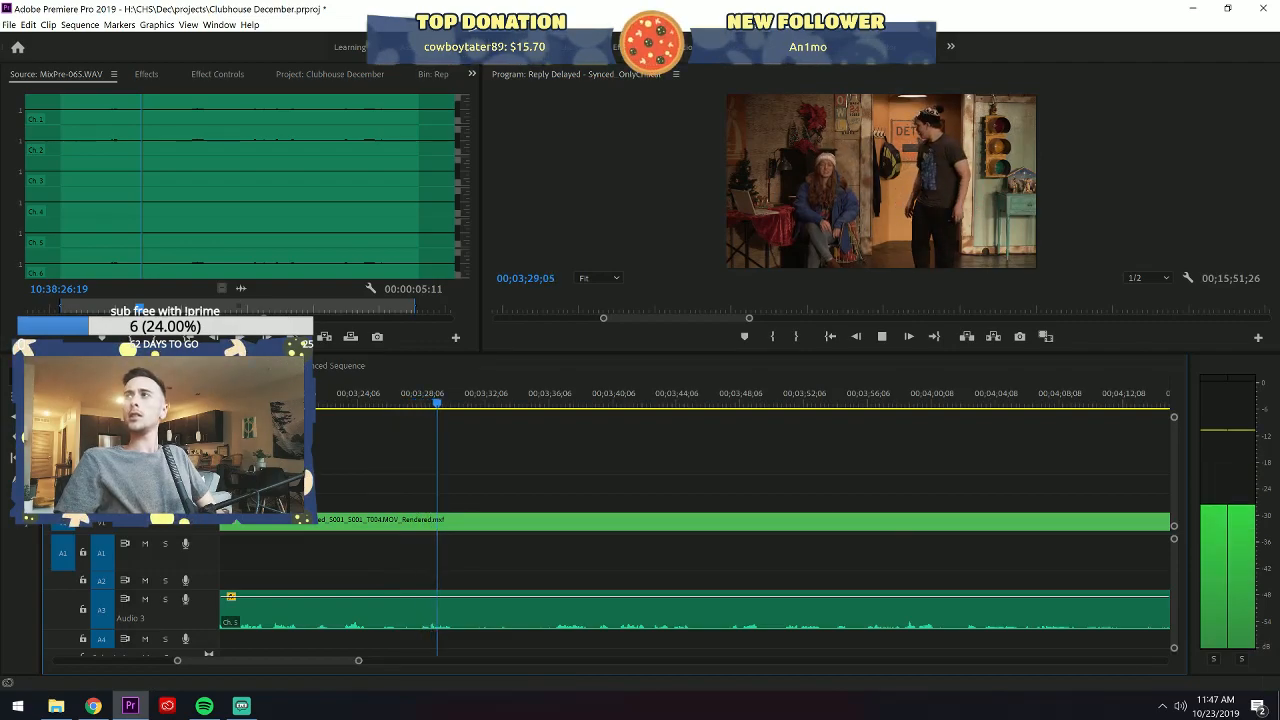
key("alt+Tab")
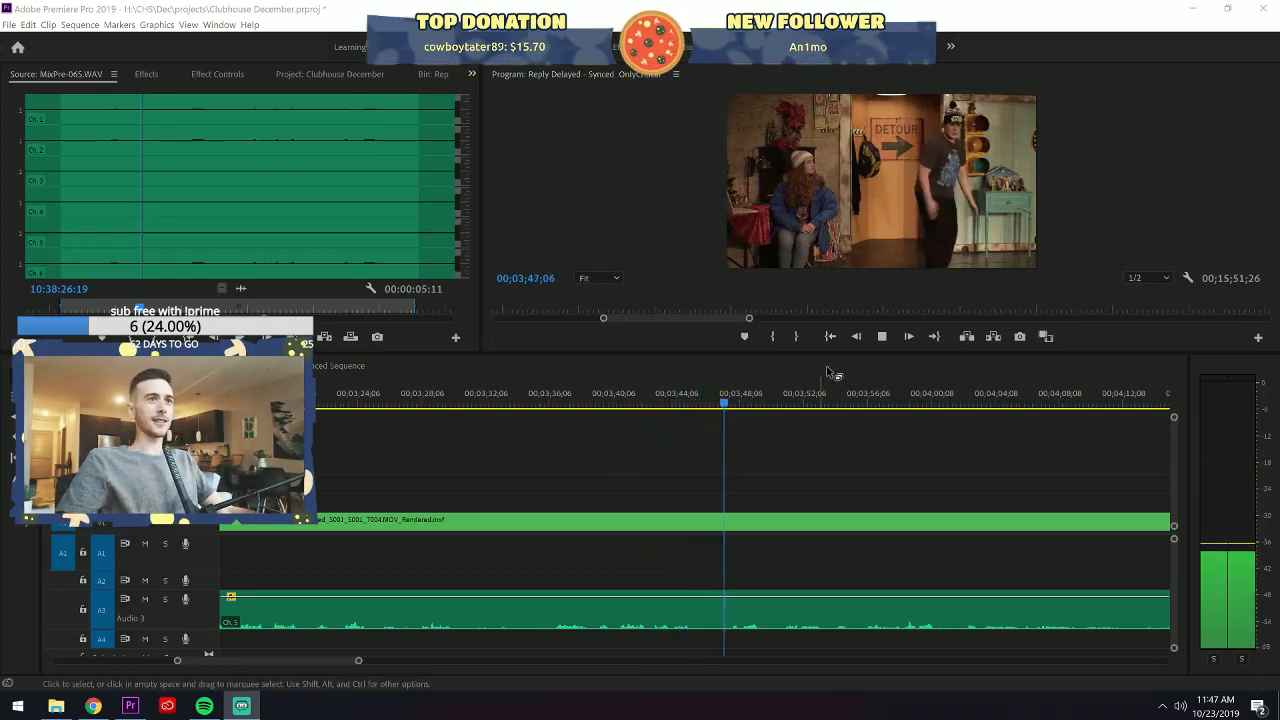
left_click(881, 337)
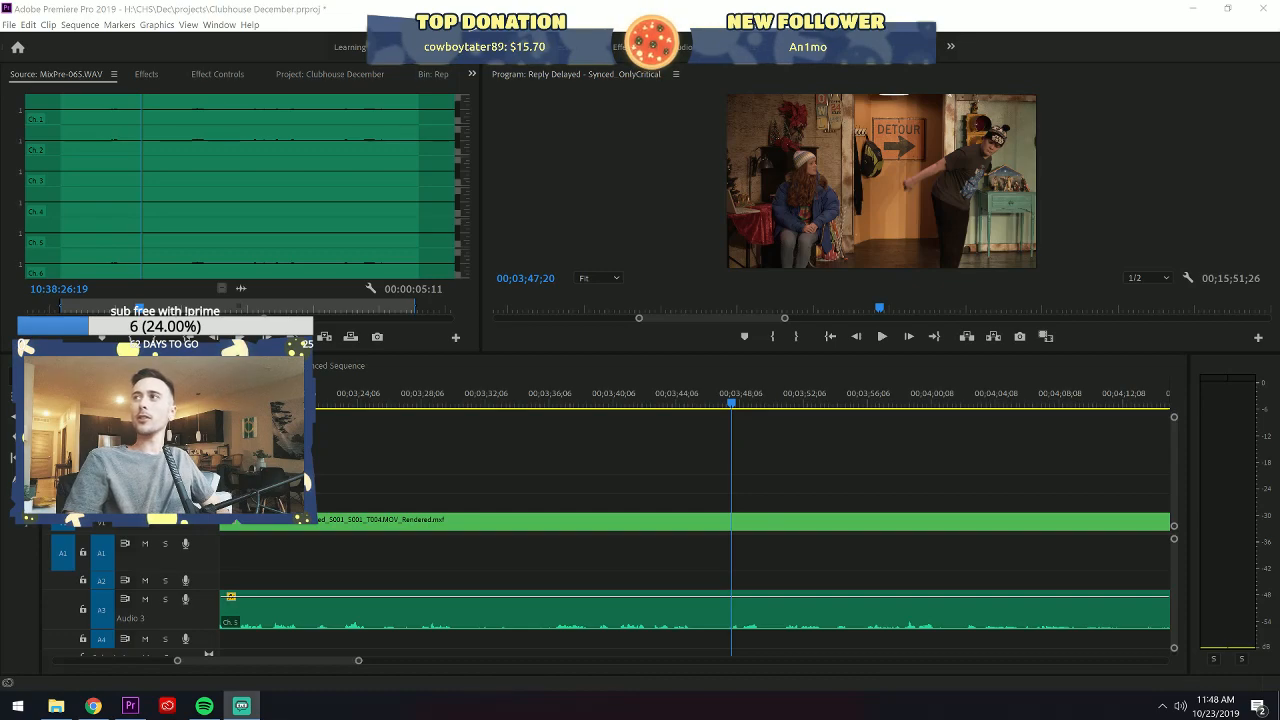
left_click(881, 337)
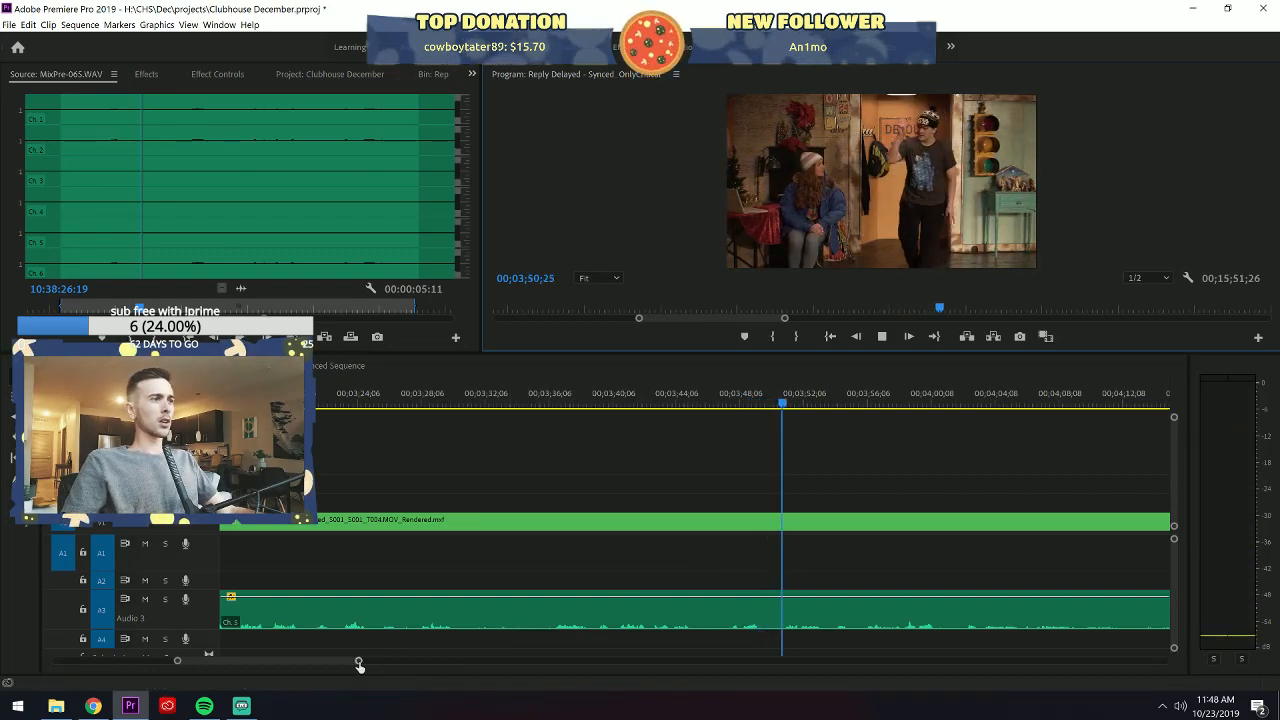
Replay the camera 1 clip from about 00;03;22 and split it at about 00;03;23.
left_click_drag(358, 661, 403, 661)
left_click(435, 406)
left_click_drag(433, 406, 411, 420)
key("space")
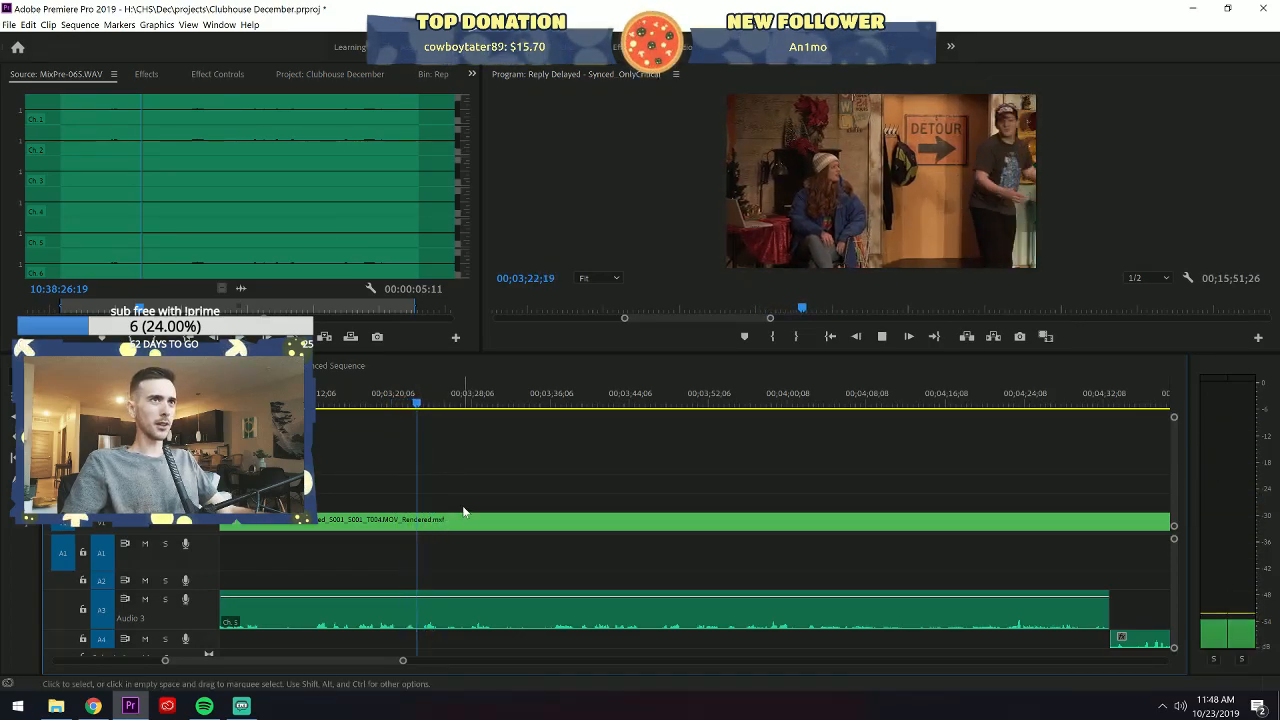
key("space")
left_click(424, 524)
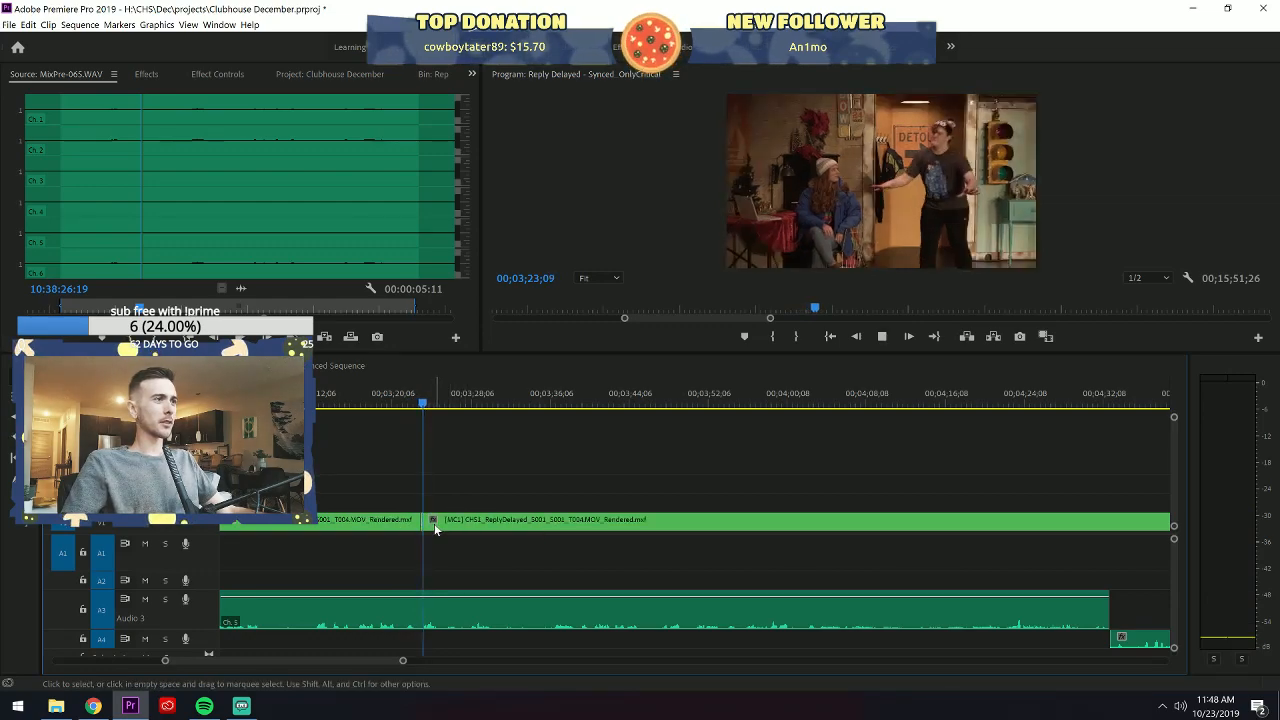
Switch the clip after the 00;03;23 cut to camera 2 and save the project.
key("space")
key("v")
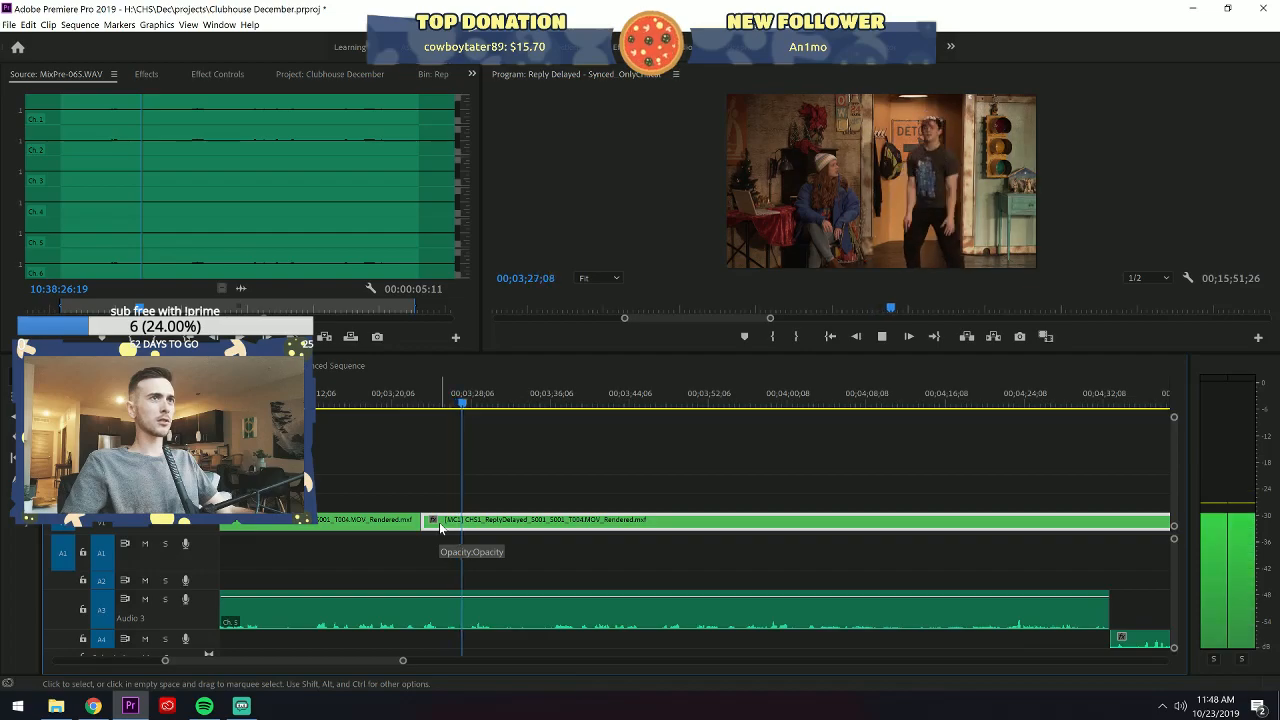
key("2")
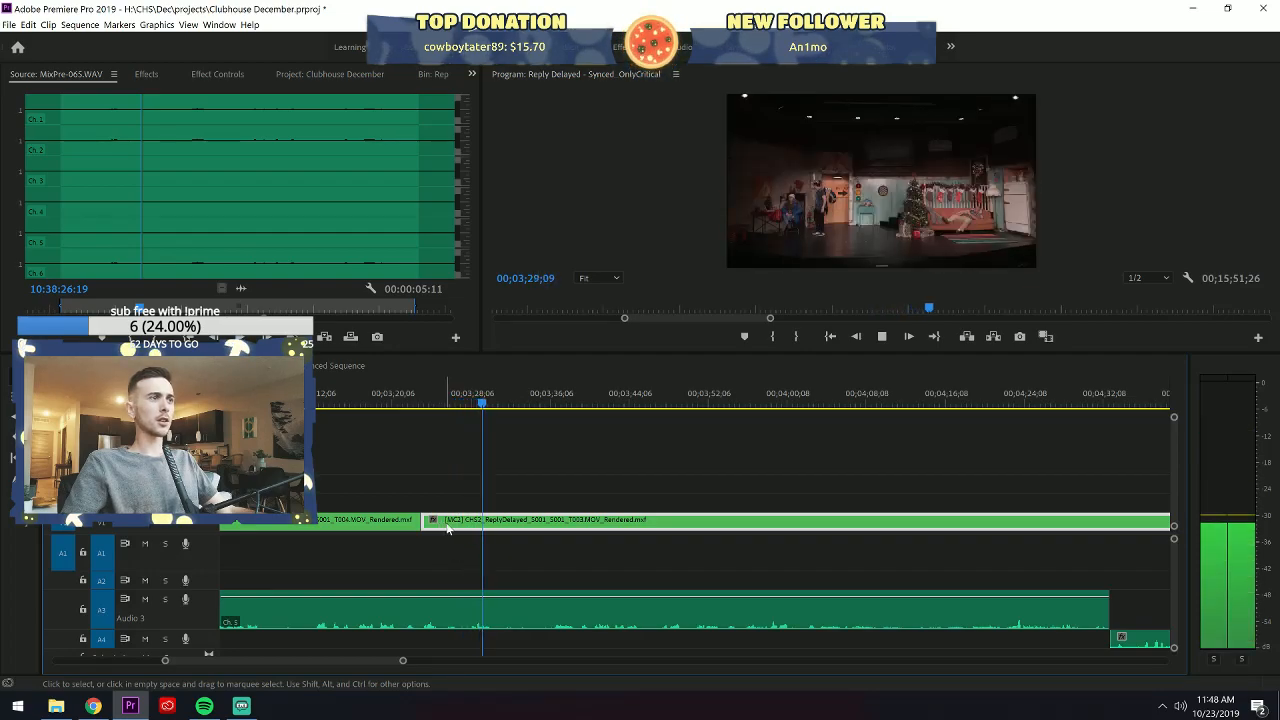
key("ctrl+s")
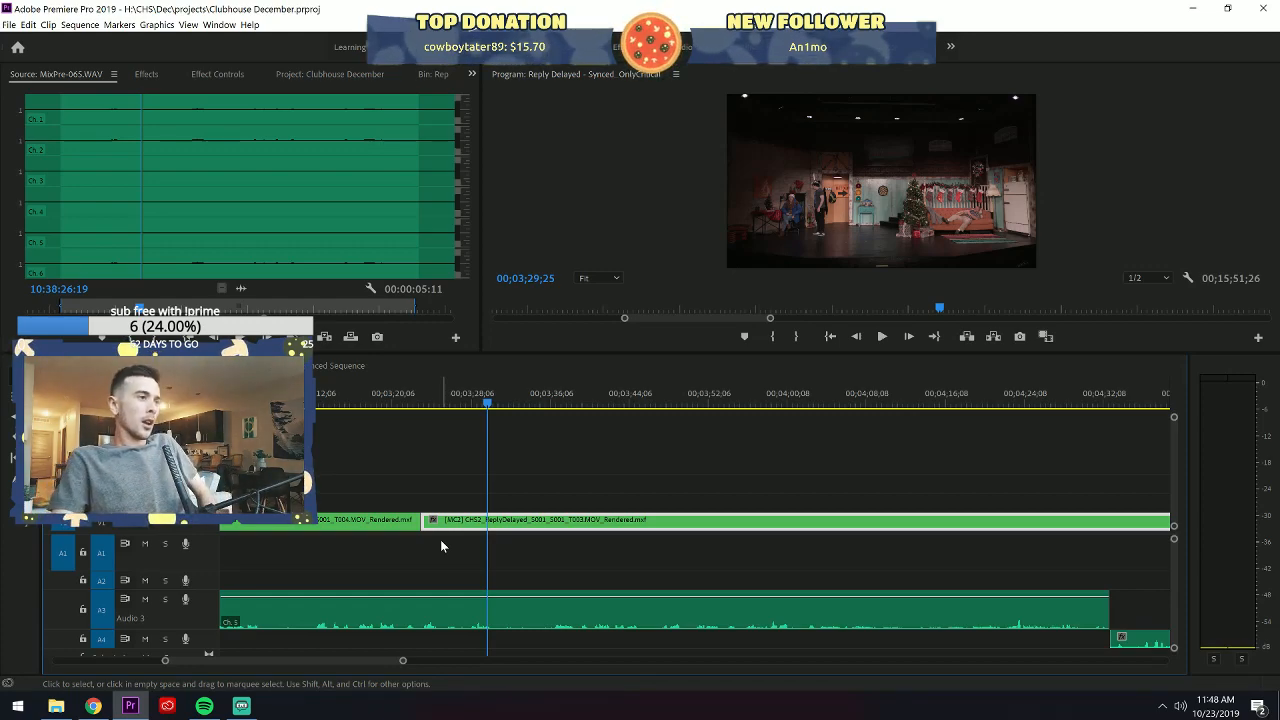
Replay the new camera 2 clip from shortly before 00;03;28 and stop playback at 00;03;30;22.
left_click(464, 399)
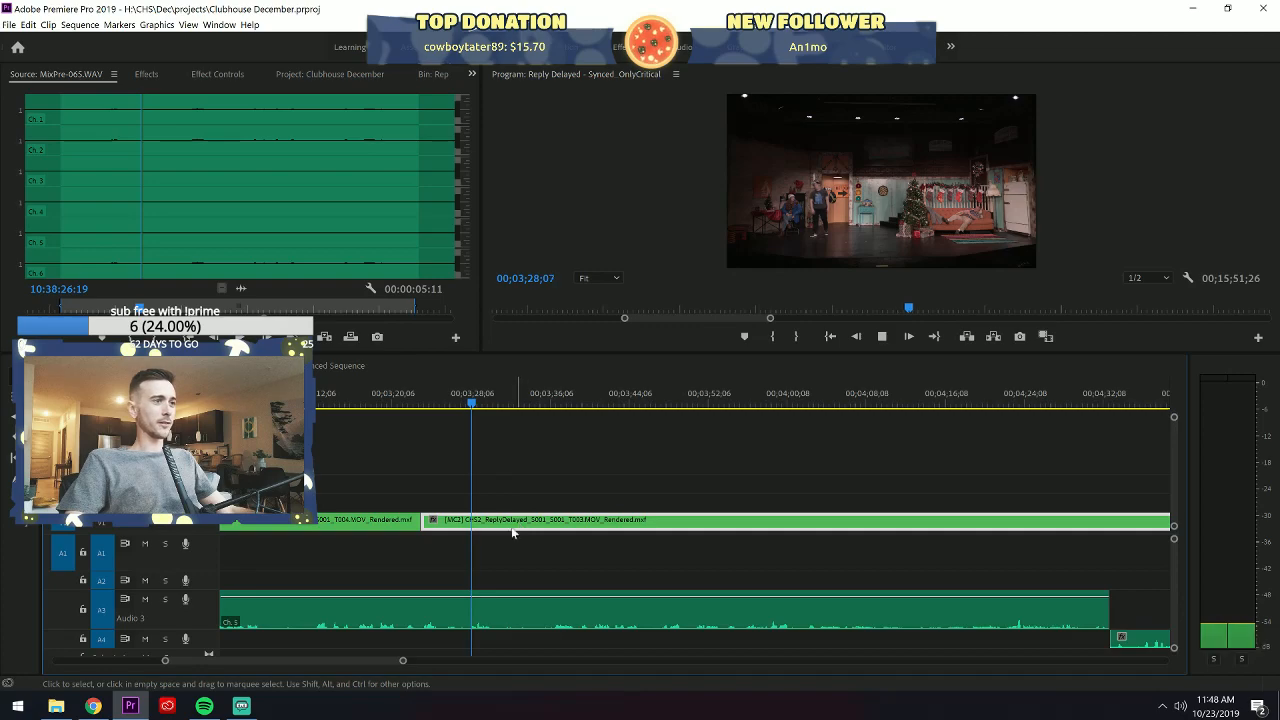
left_click_drag(401, 662, 364, 667)
key("space")
key("c")
left_click(722, 521)
key("v")
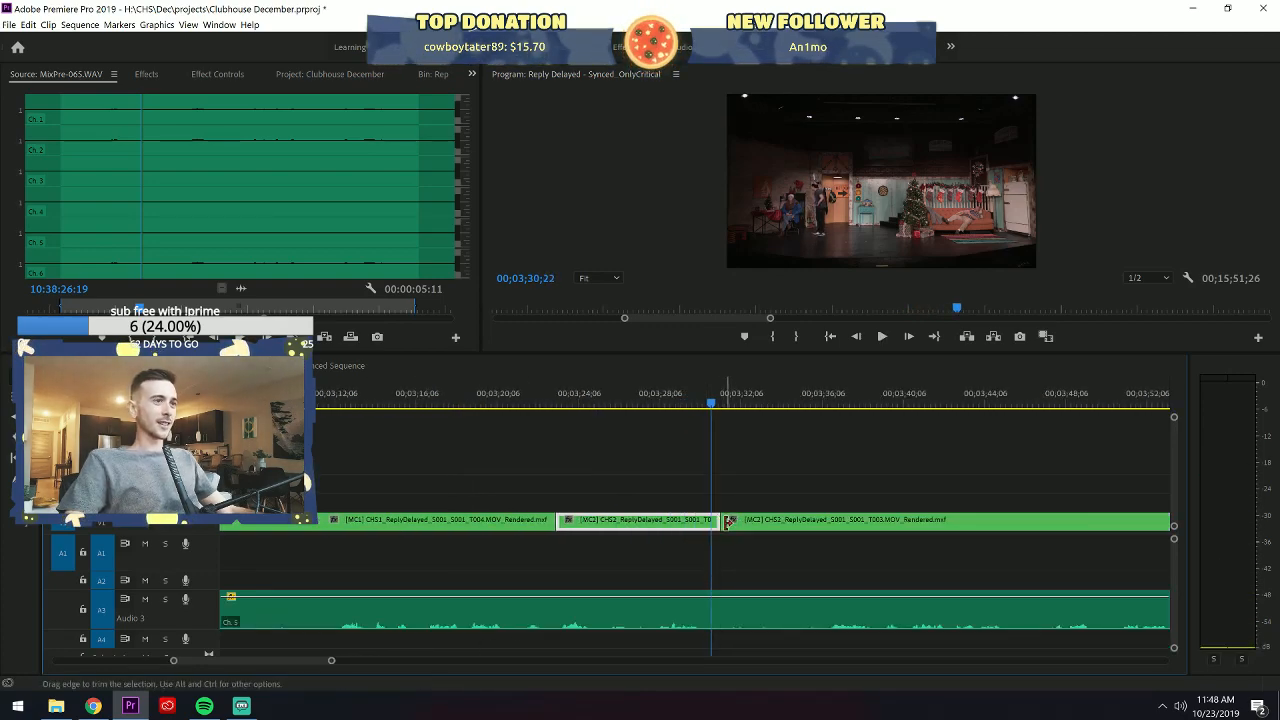
key("ctrl+z")
Split the camera 2 clip at 00;03;30;22 and switch the part after the cut to camera 1.
key("c")
left_click(711, 525)
key("v")
left_click(724, 526)
key("1")
Play back the camera 1 section after 00;03;30;22 to find the next place for a camera change.
key("space")
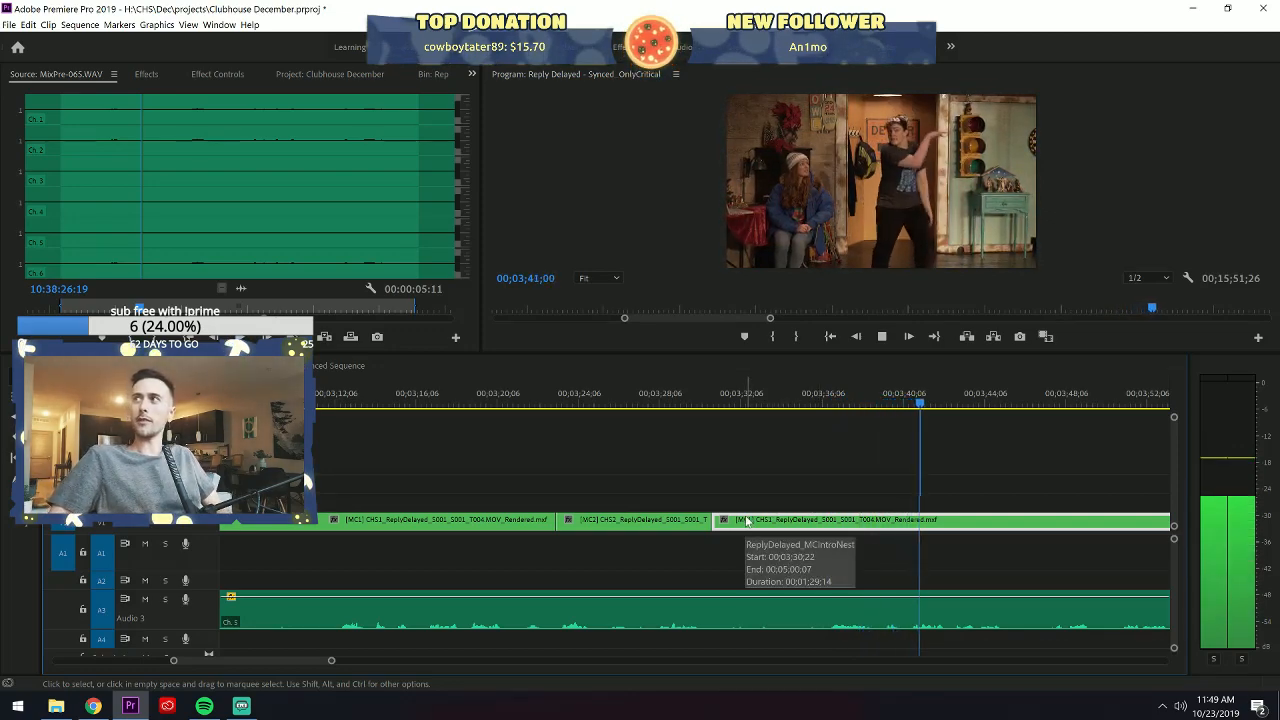
key("space")
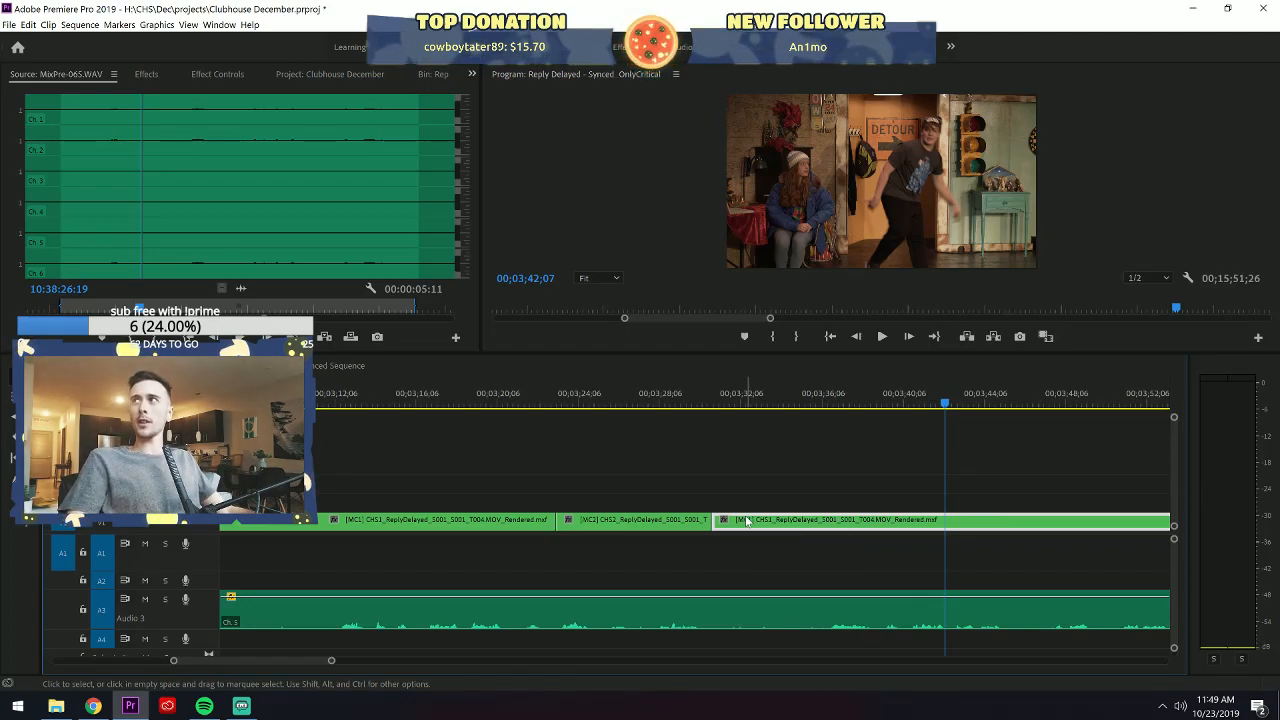
key("space")
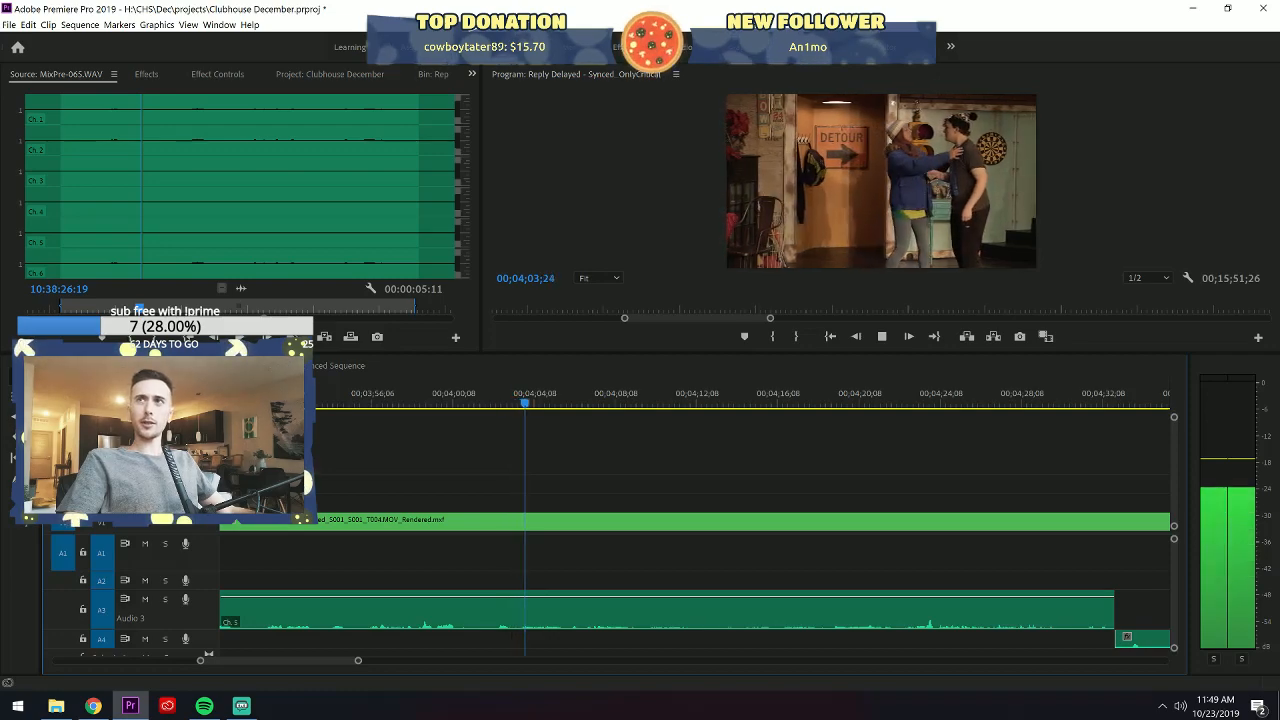
Replay the camera 1 section from about 00;04;00 and stop at 00;04;04;02.
key("space")
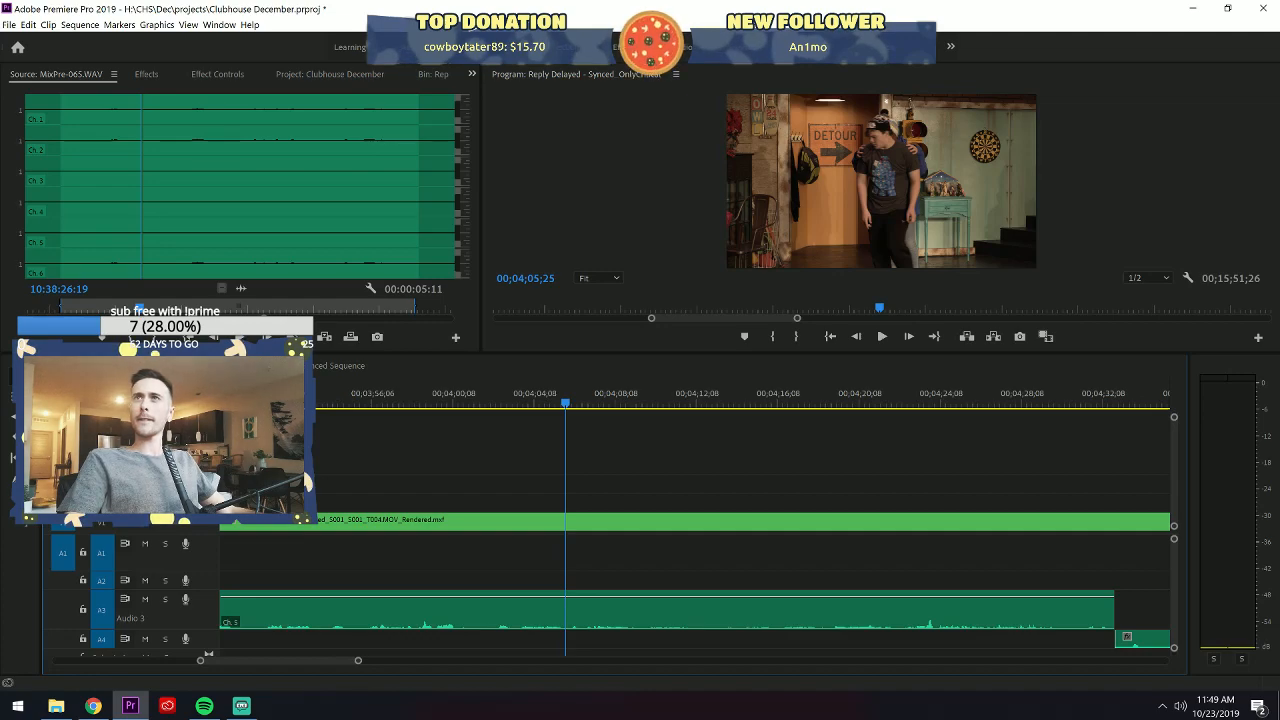
key("alt+Tab")
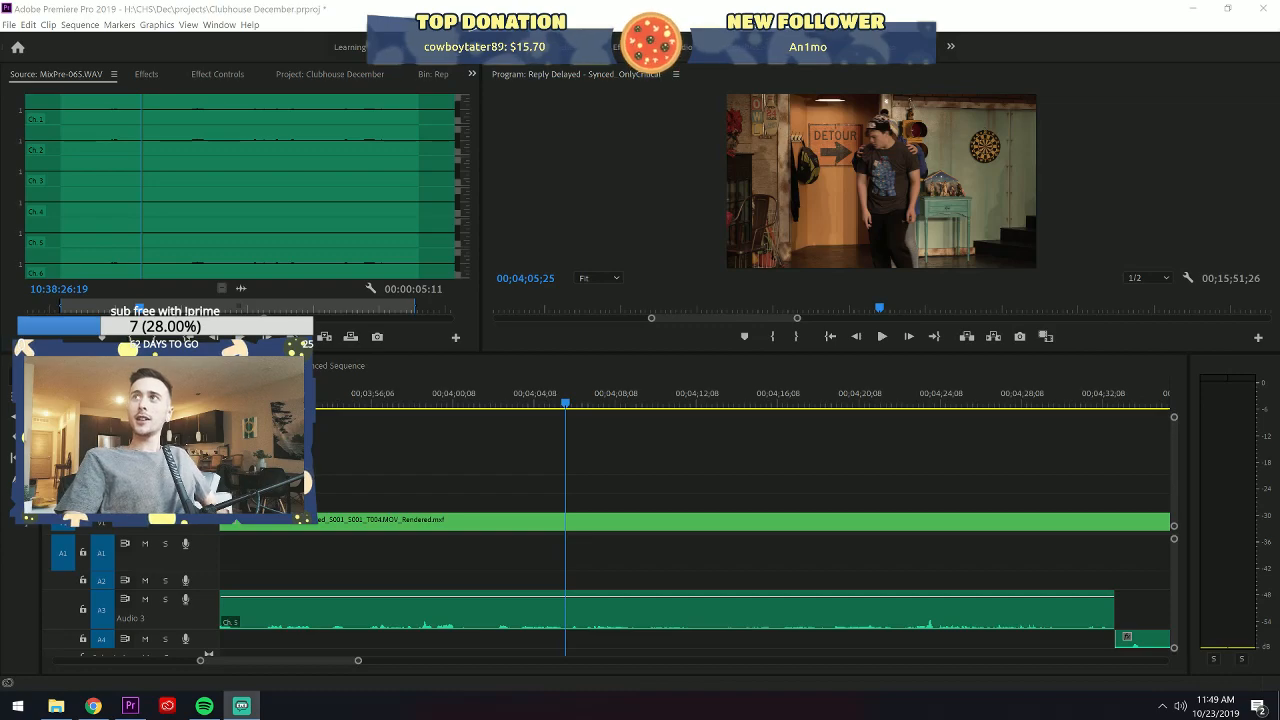
left_click(731, 400)
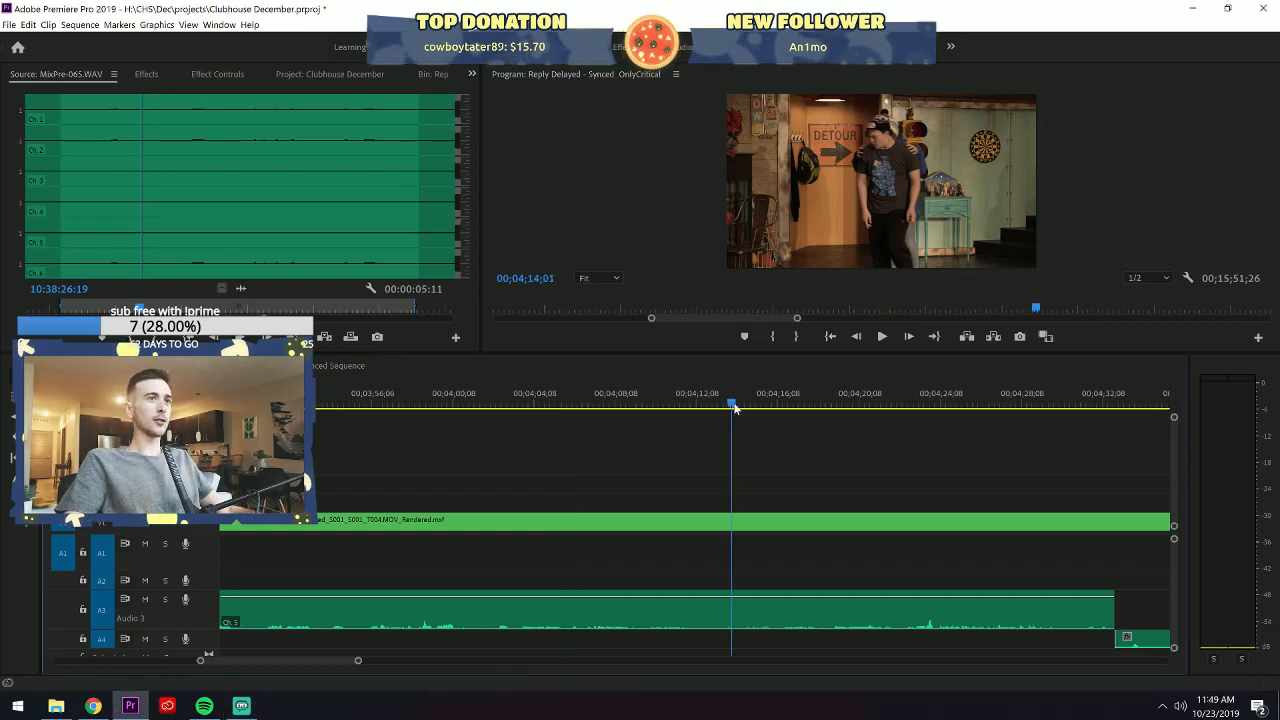
left_click(463, 402)
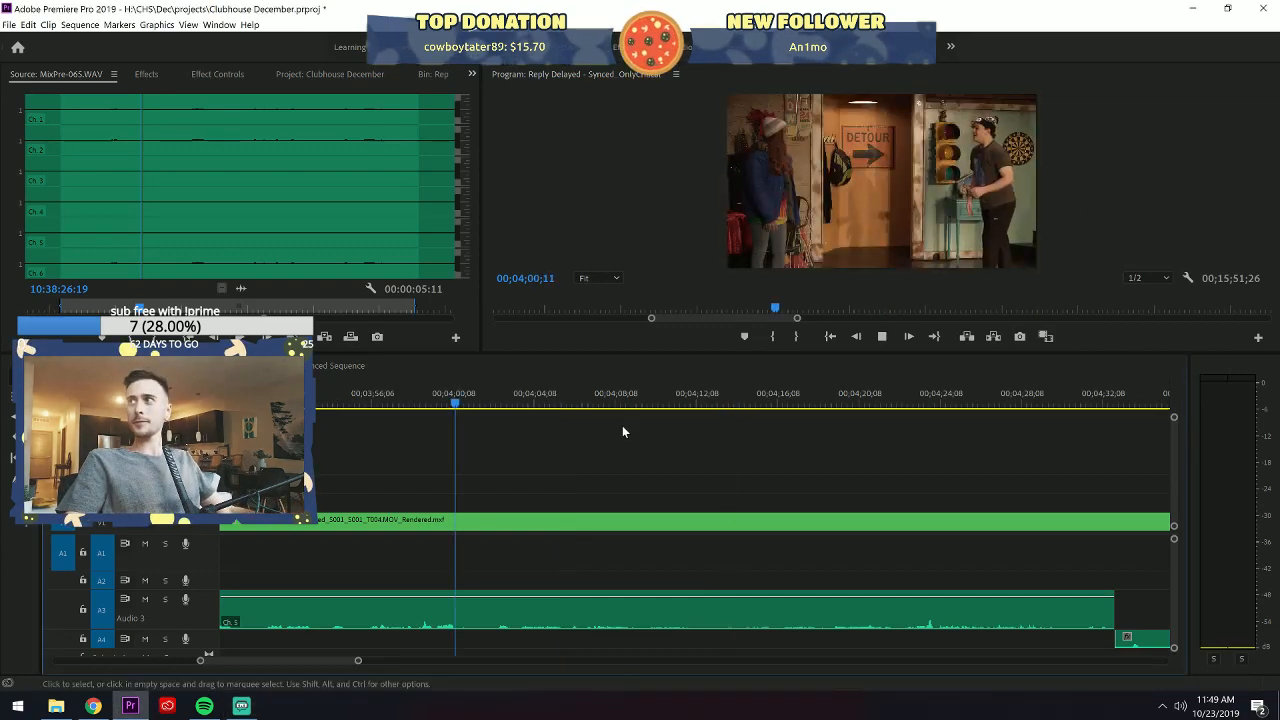
key("space")
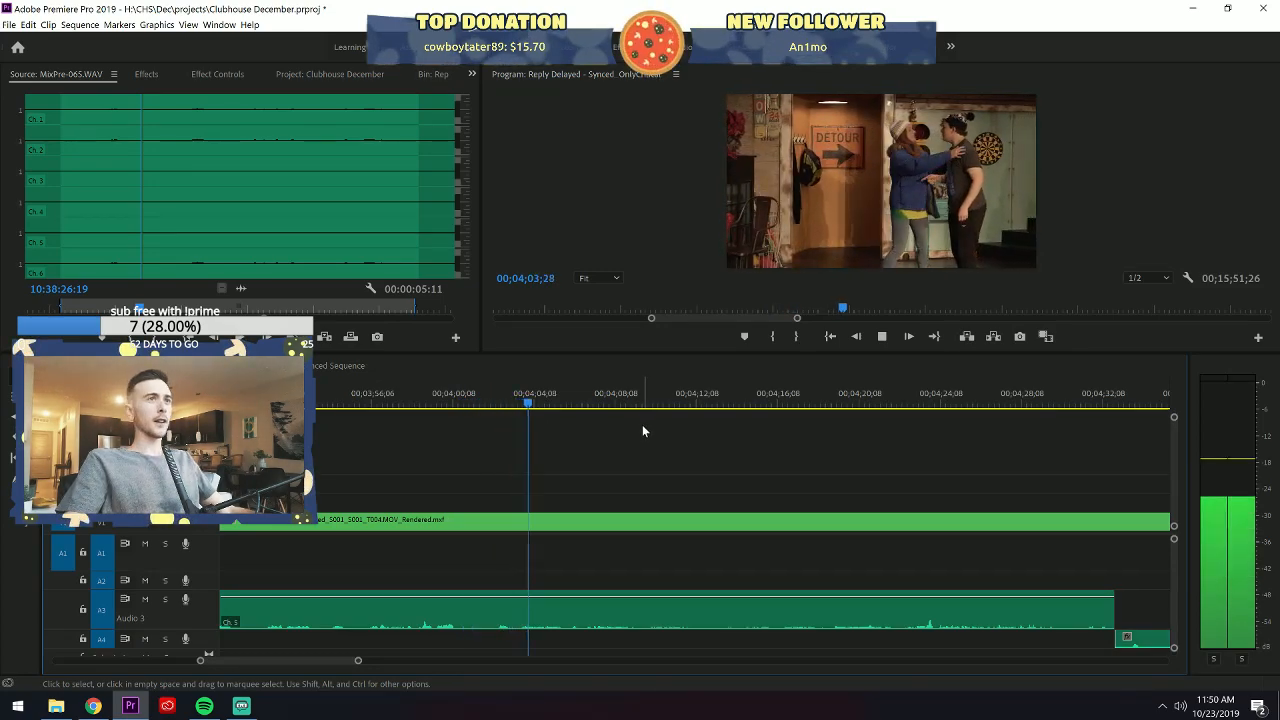
left_click_drag(480, 401, 532, 378)
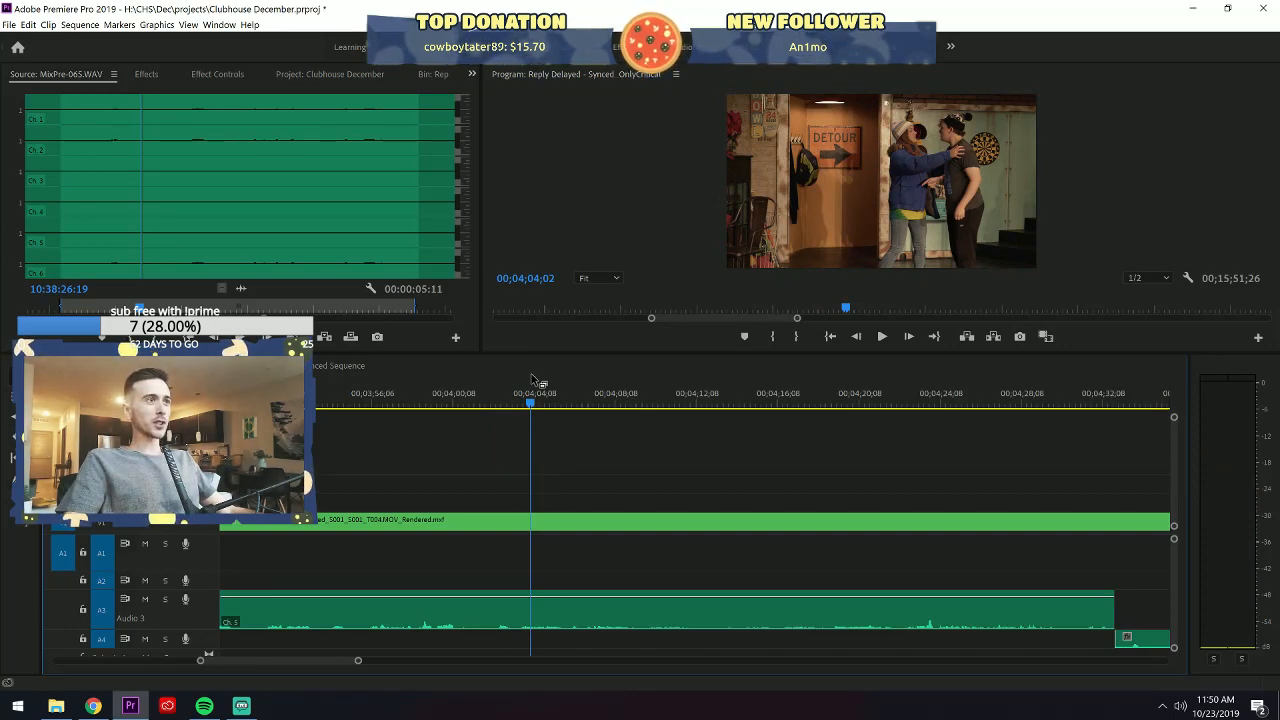
Continue playback from 00;04;04;02 to 00;04;31;01 to check where the actors move across the stage.
key("space")
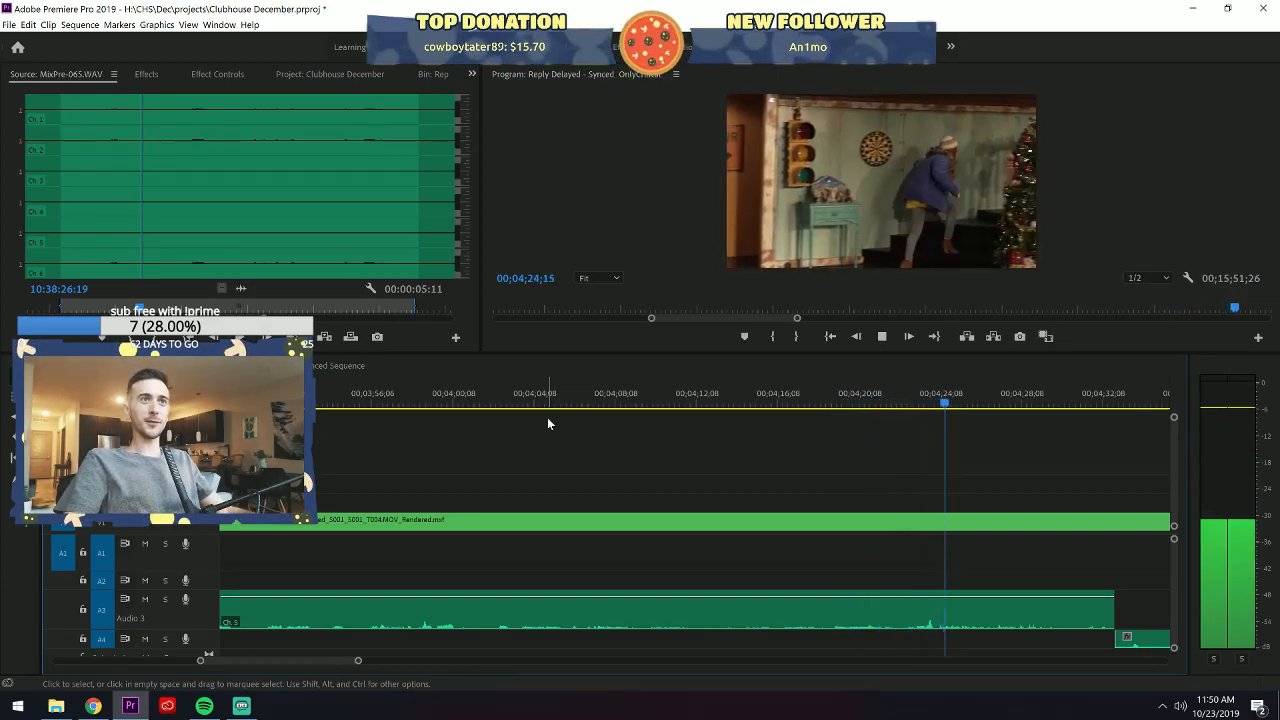
key("space")
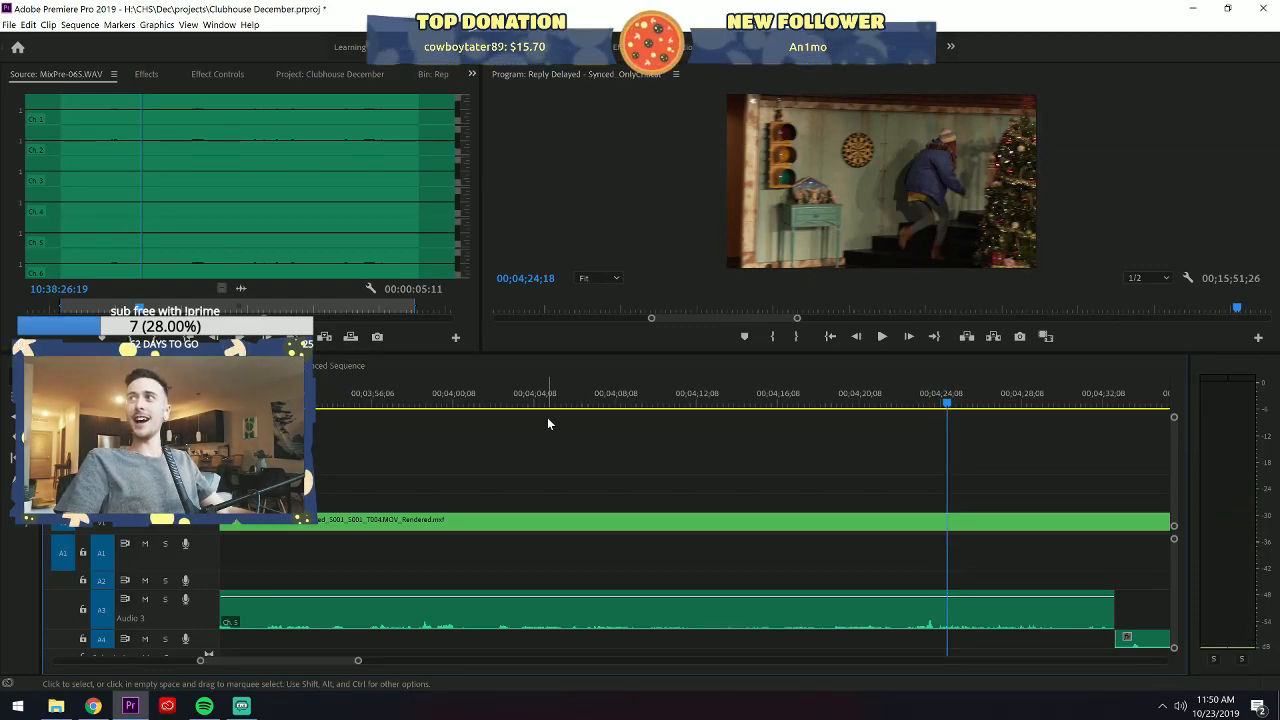
key("space")
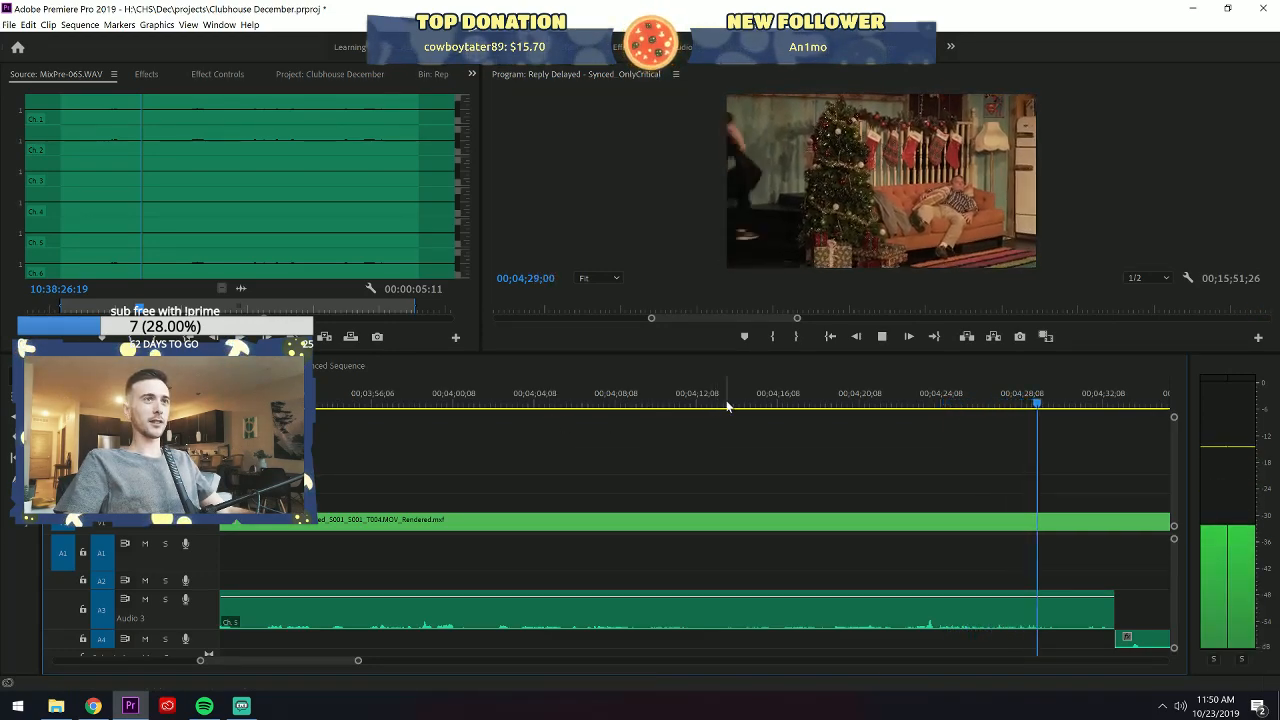
key("space")
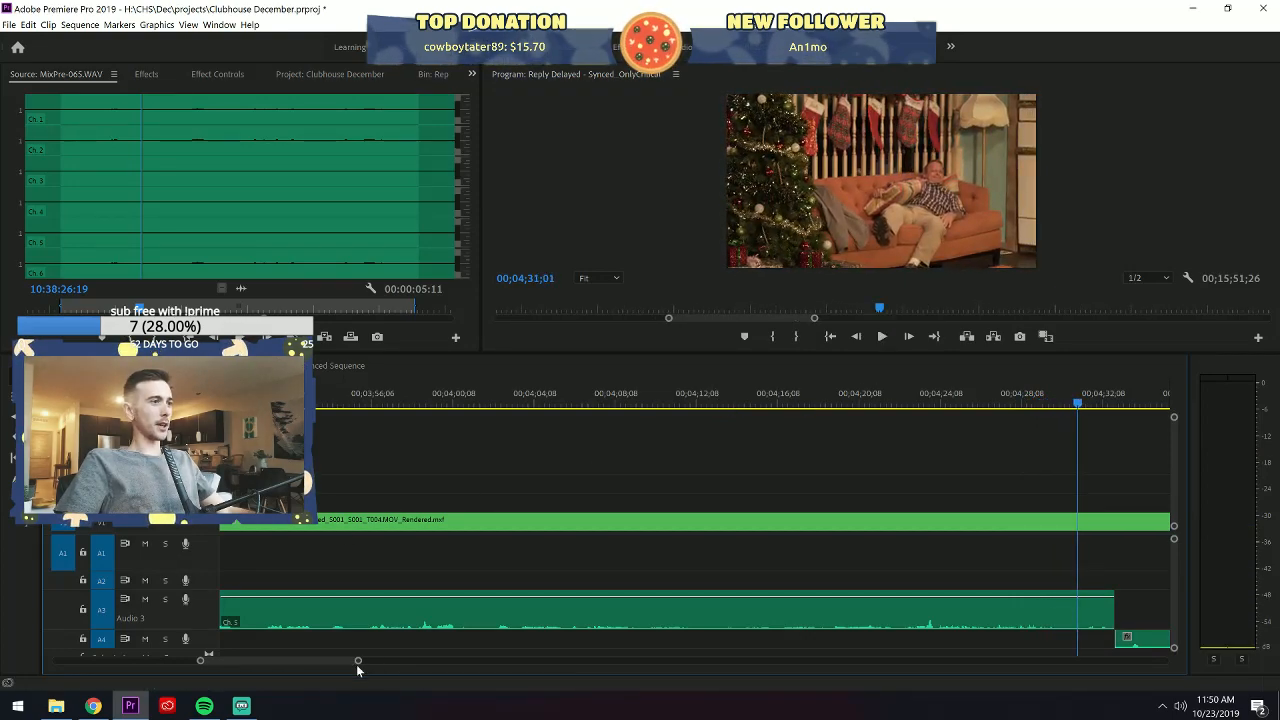
Replay the camera 1 clip from its start at 00;03;30;22 and stop at 00;03;41;09.
left_click_drag(359, 667, 500, 663)
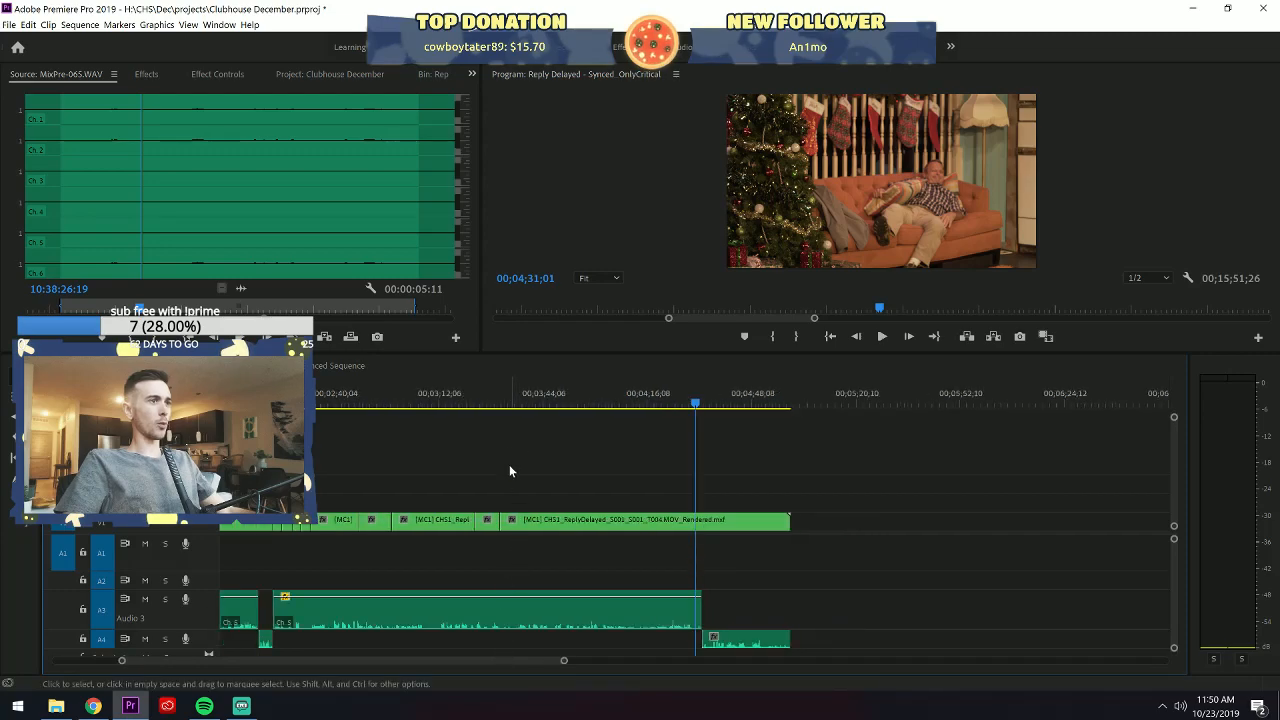
left_click(502, 403)
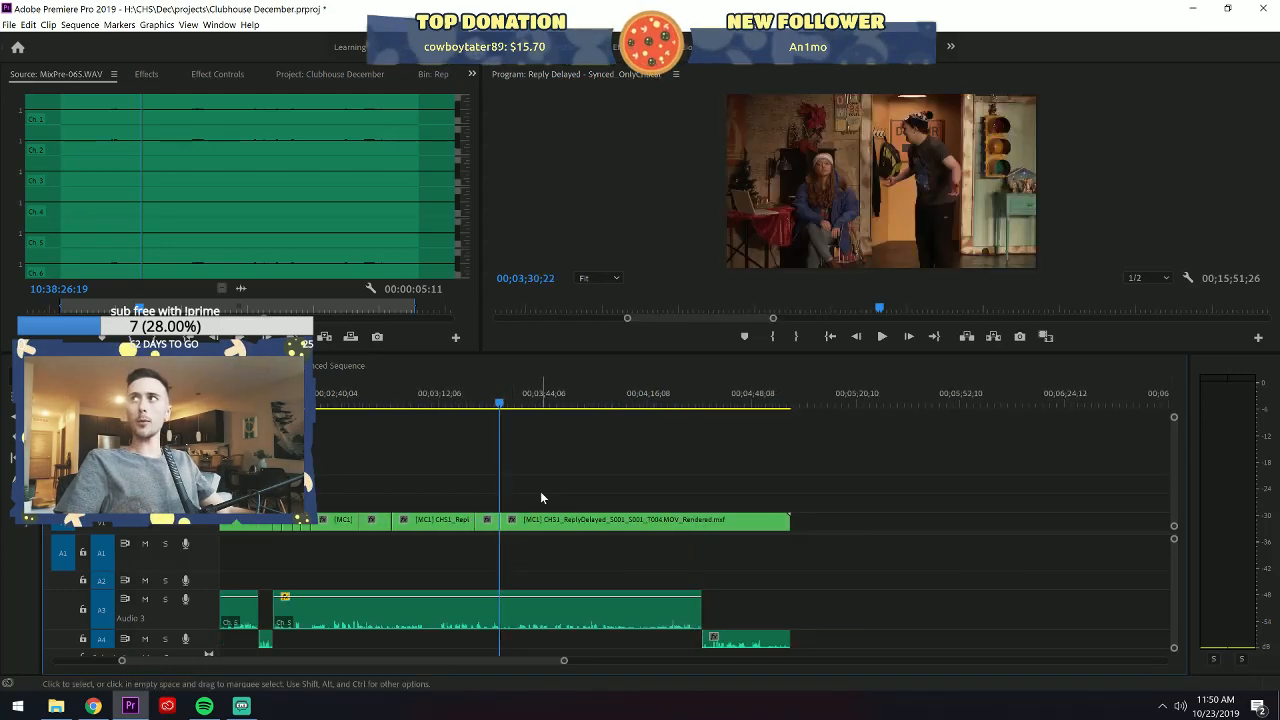
key("space")
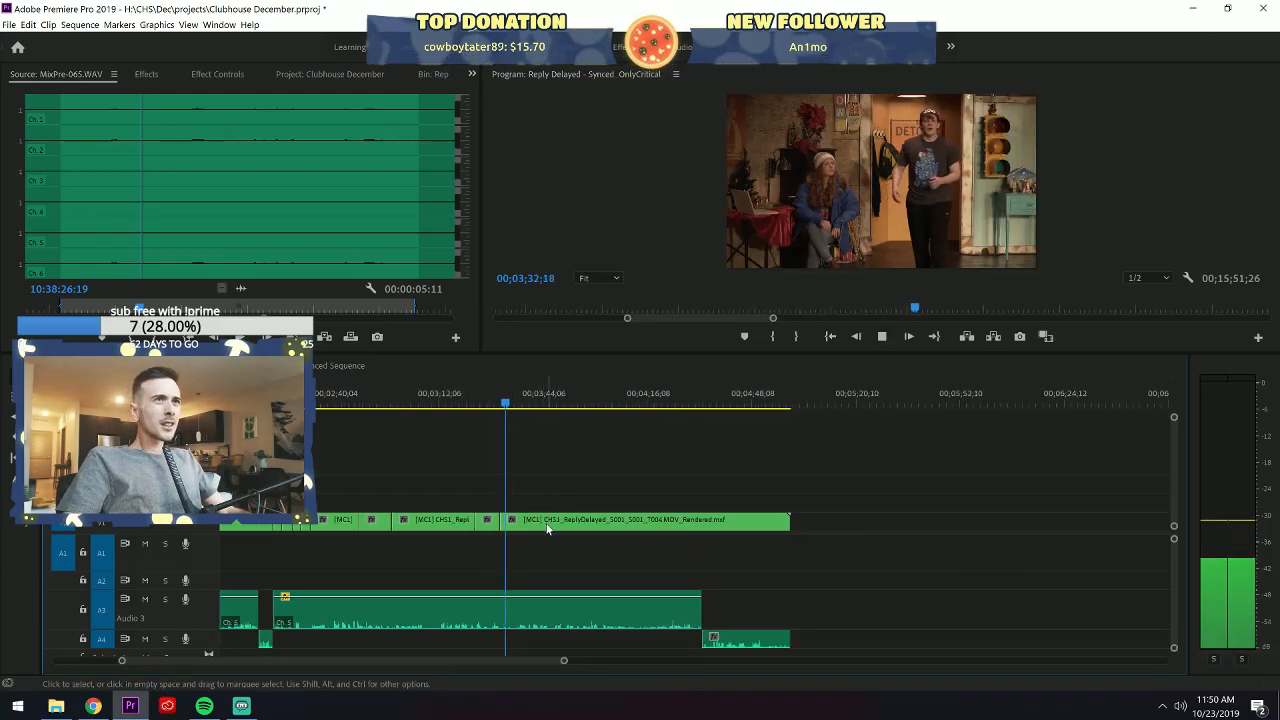
left_click_drag(545, 665, 478, 666)
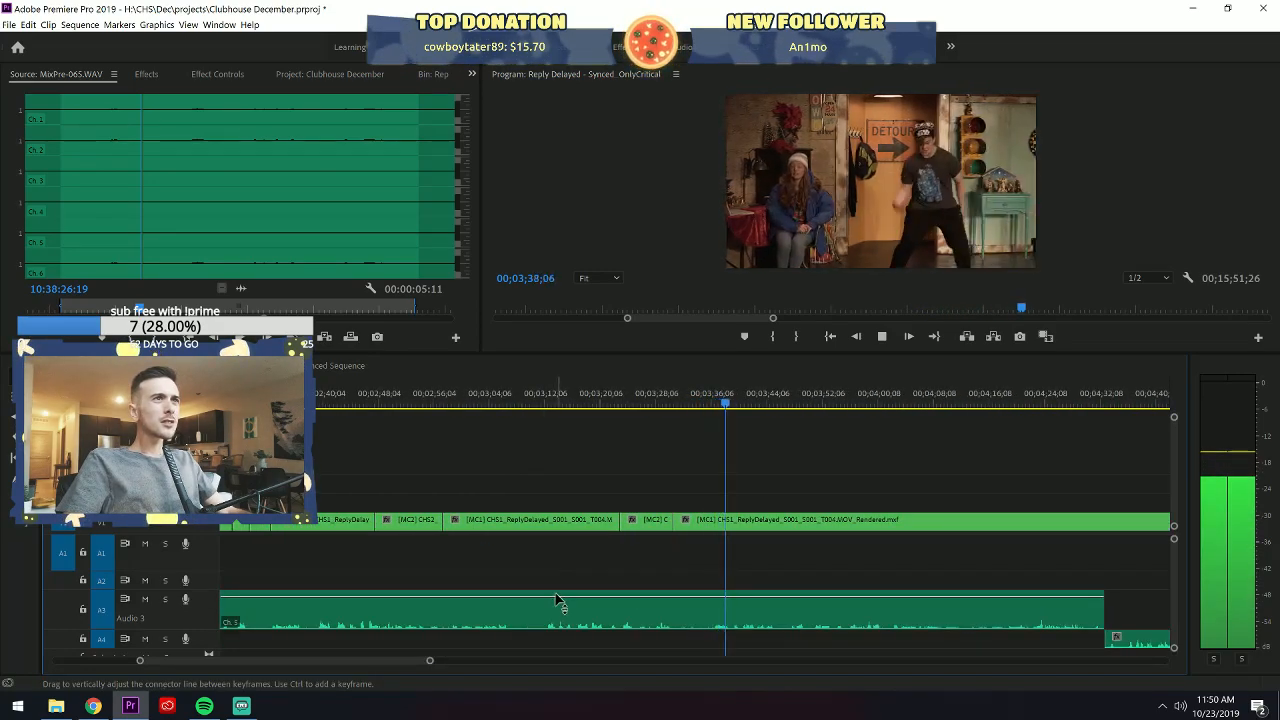
key("space")
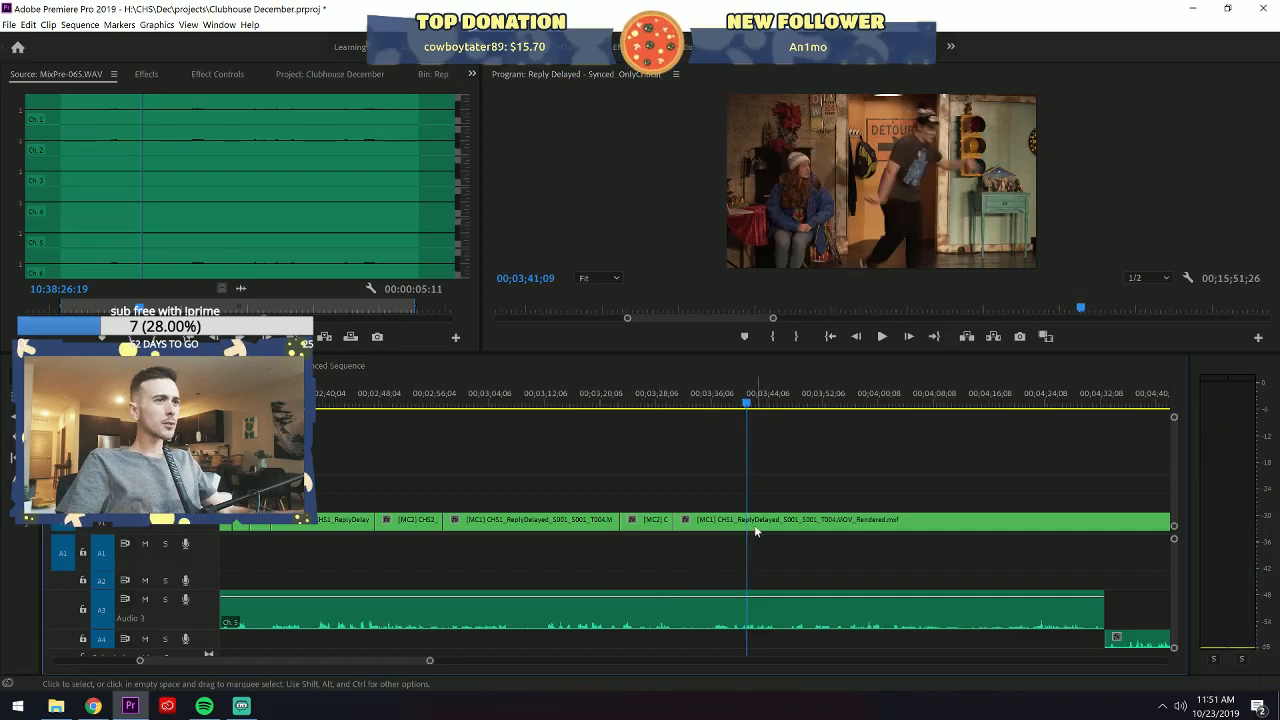
Try a cut at 00;03;41;09 with camera 2 after it, return that part to camera 1, and play it back.
key("ctrl+k")
left_click(763, 525)
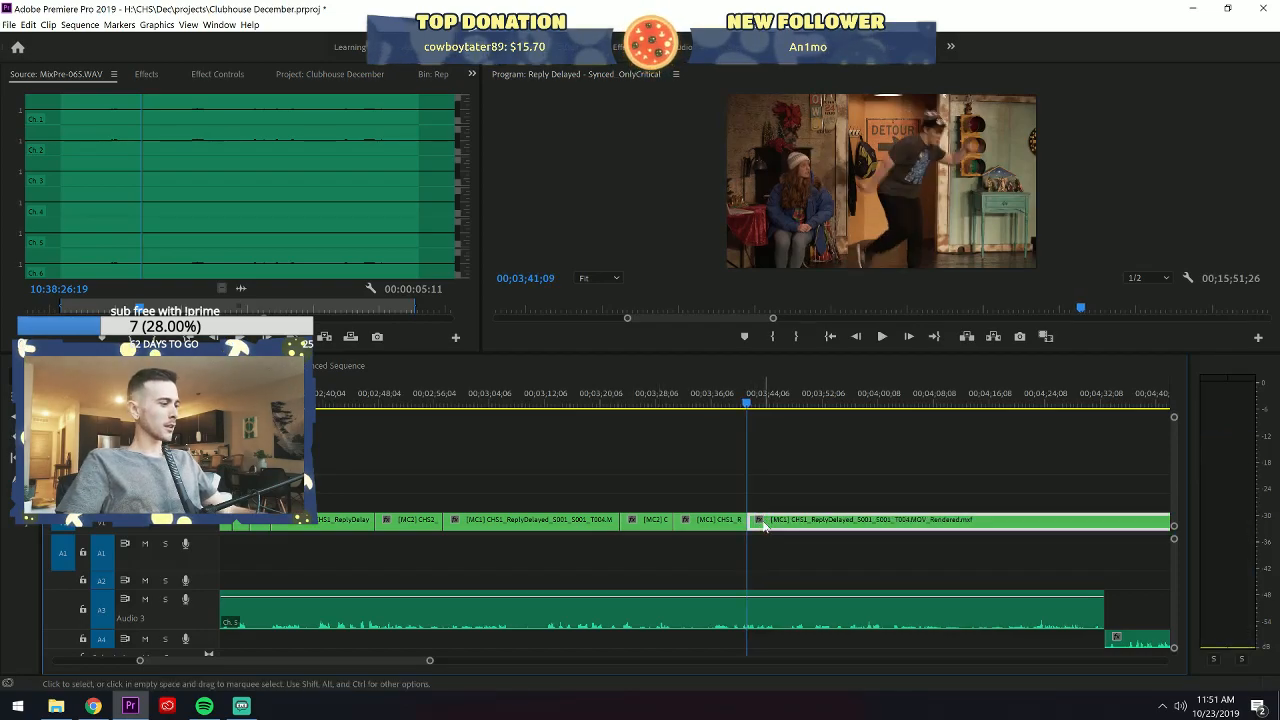
key("2")
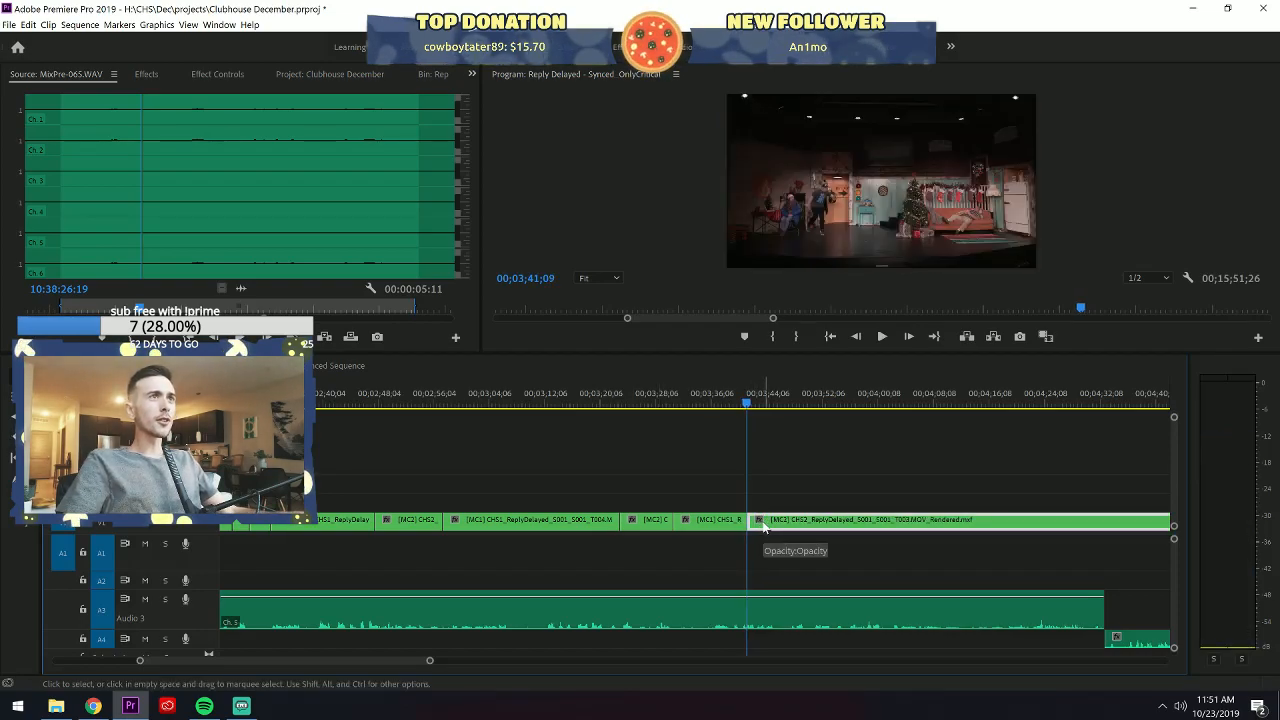
key("1")
key("space")
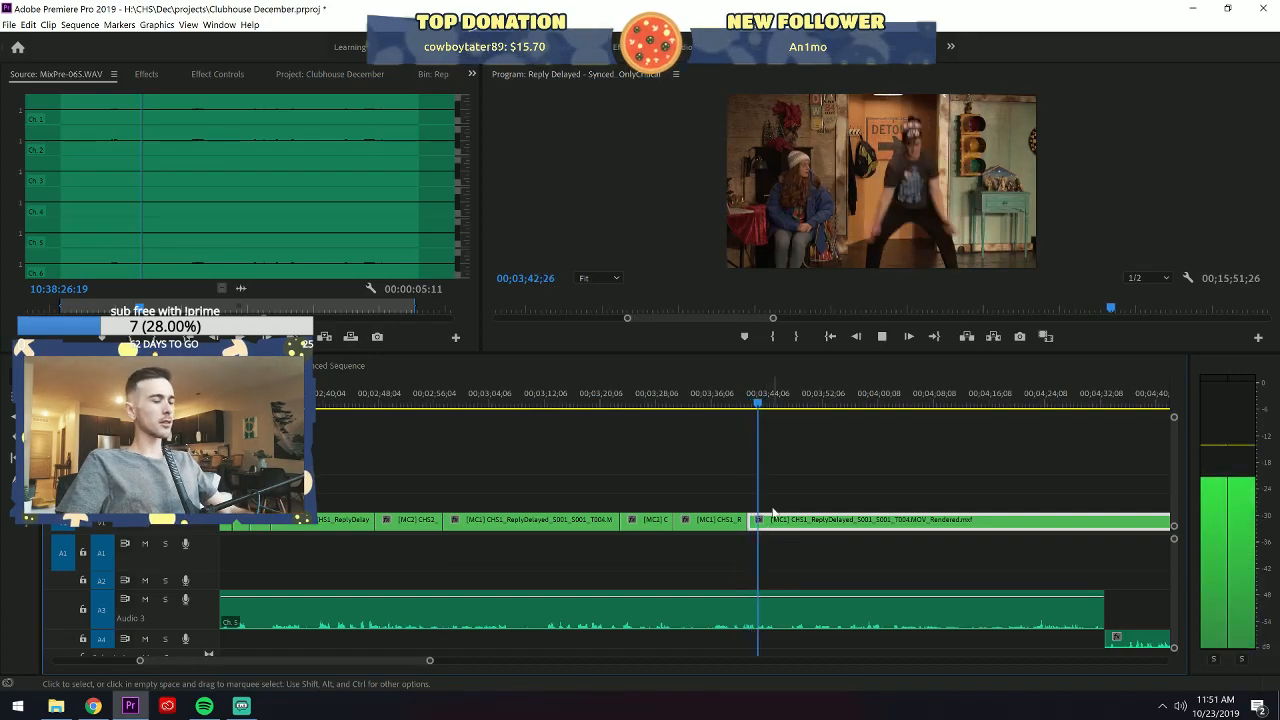
key("space")
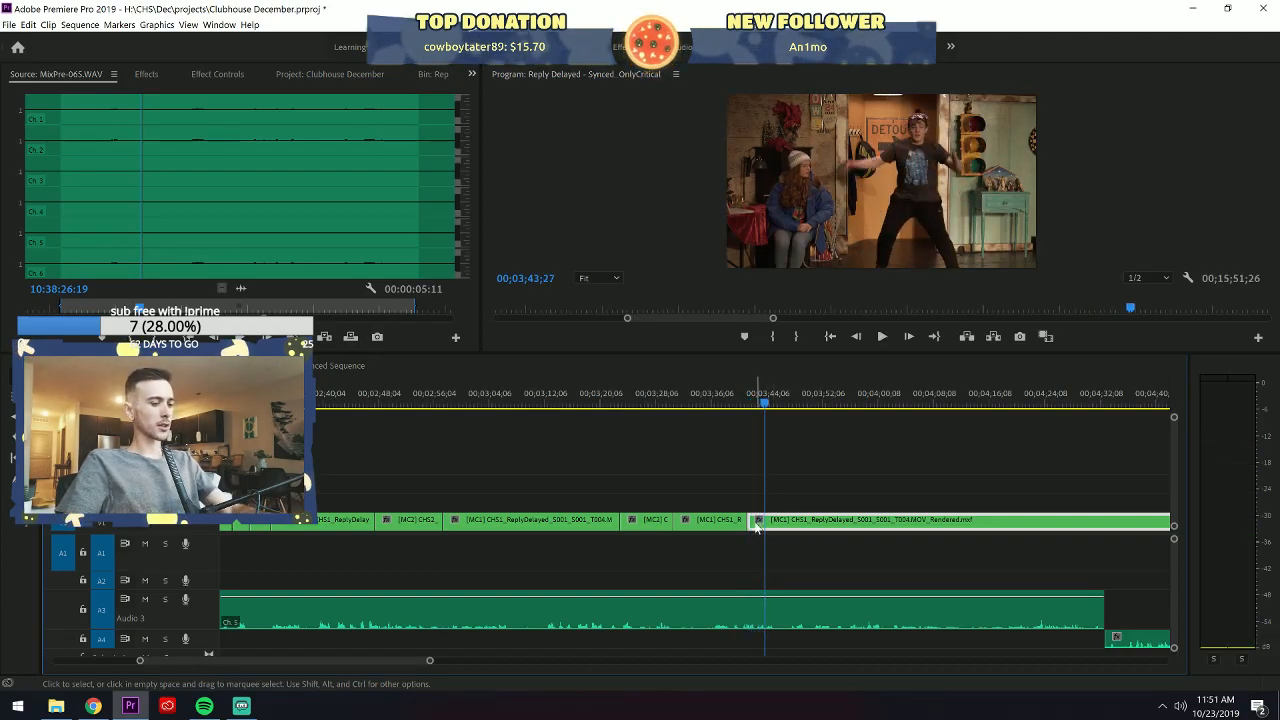
Delete the clip after the 00;03;41;09 cut and extend the preceding camera 1 clip to the end of the sequence.
key("Delete")
left_click_drag(745, 524, 1172, 503)
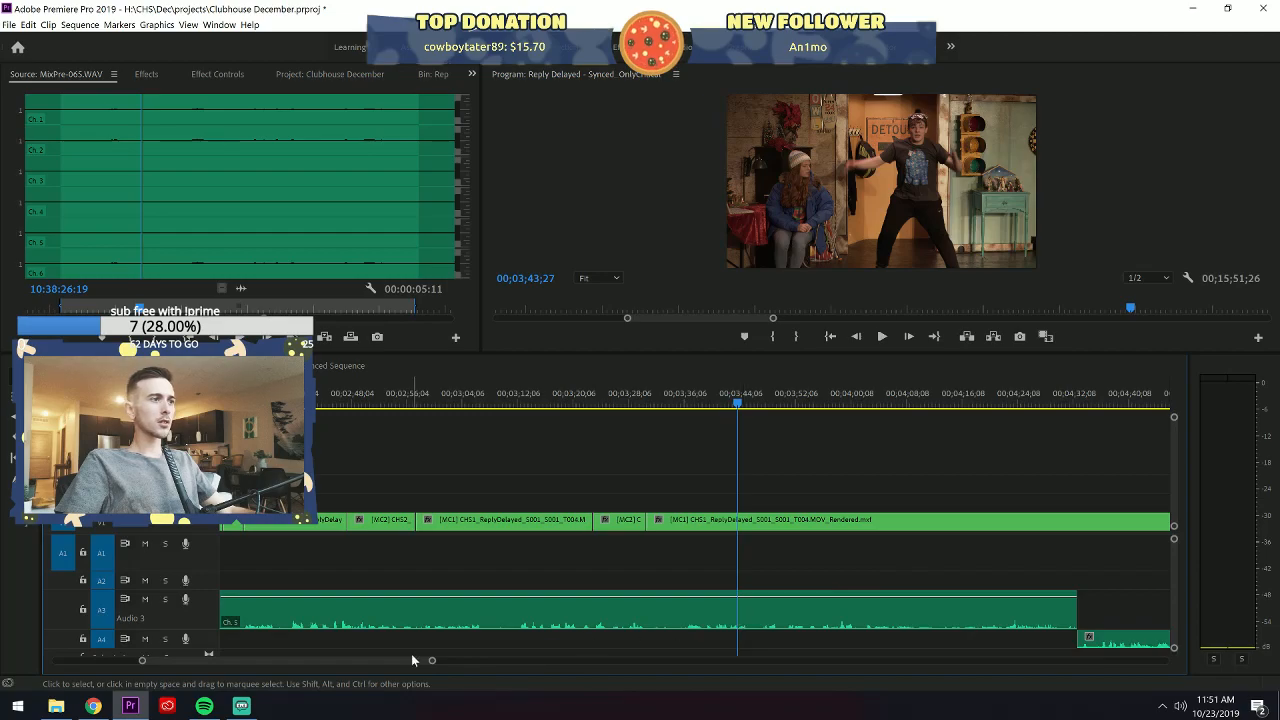
left_click_drag(432, 661, 629, 661)
left_click_drag(808, 521, 828, 521)
Play back the camera 1 clip from 00;03;43;27 past 00;04;08 to find the next place for a camera change.
key("space")
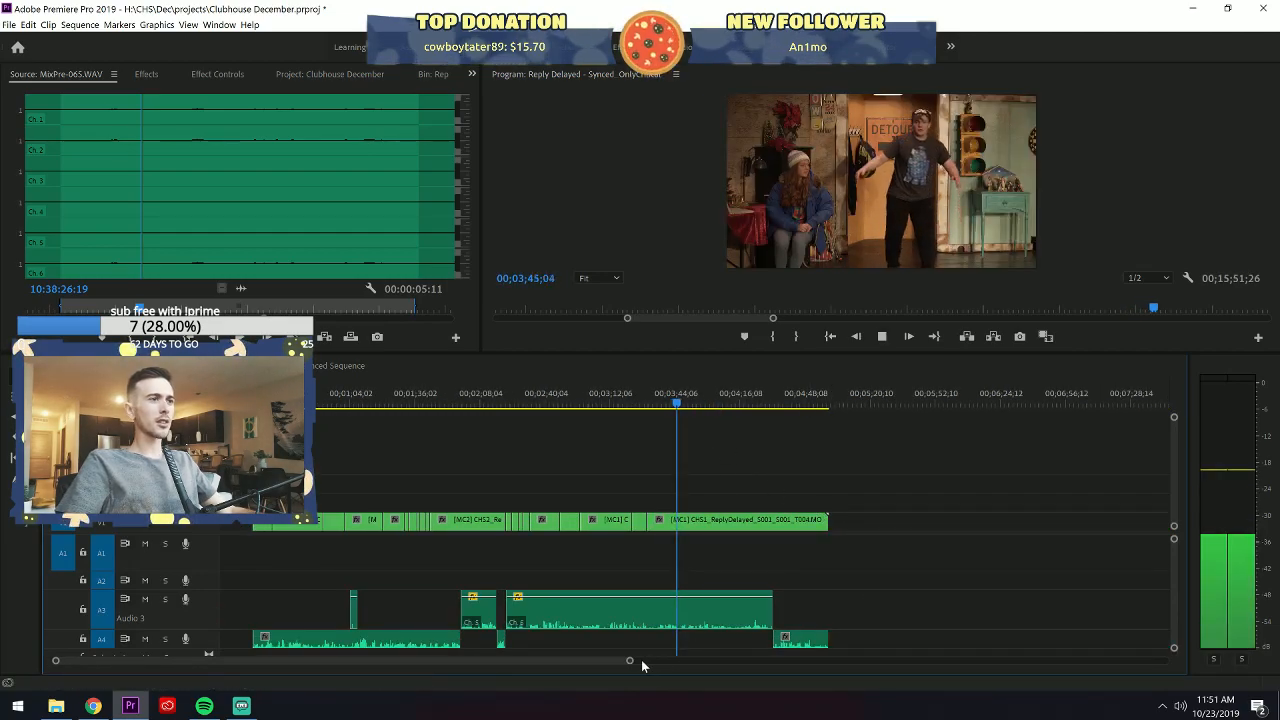
left_click_drag(626, 661, 480, 687)
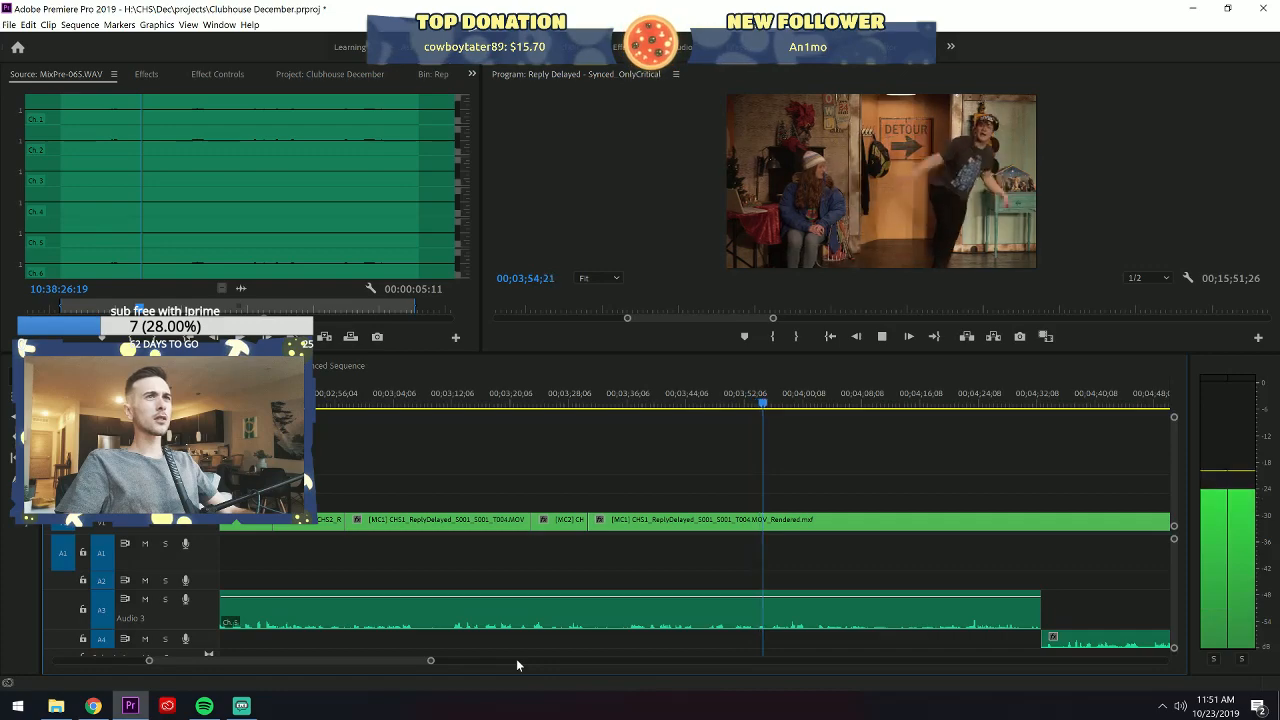
key("space")
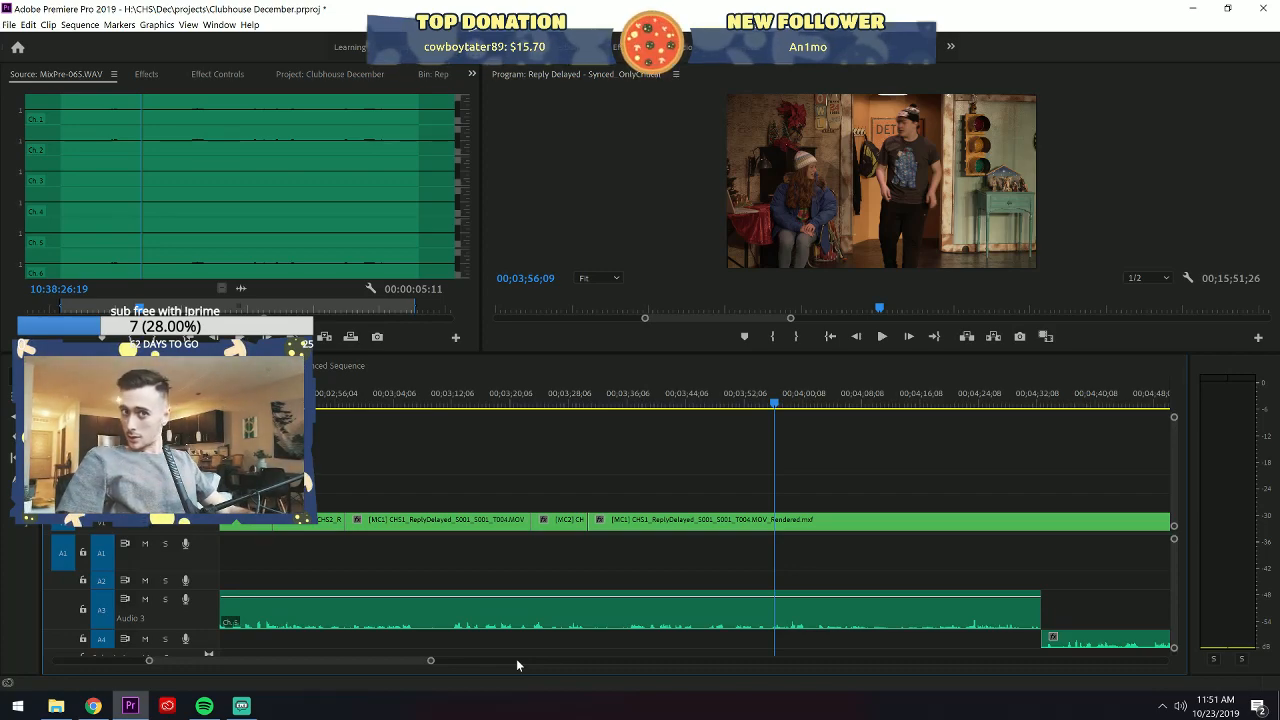
key("space")
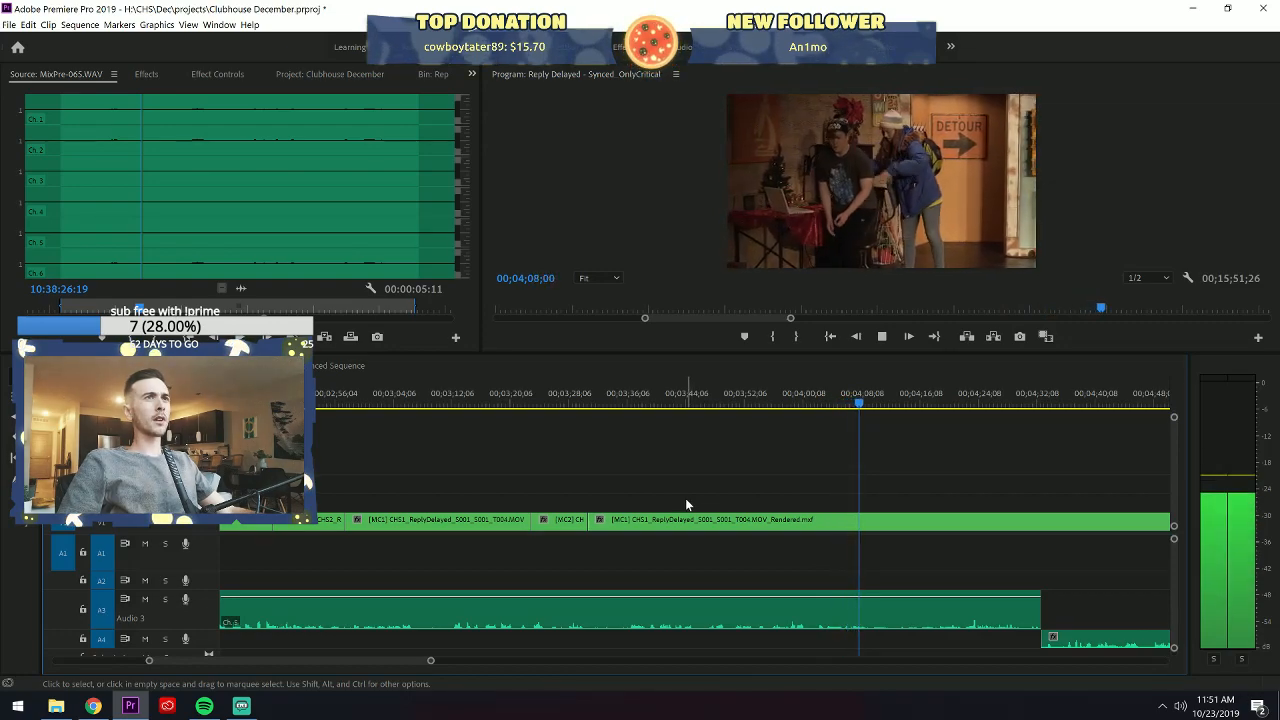
Split the camera 1 clip at 00;04;09;16 and switch the part after the cut to camera 2.
key("space")
key("c")
left_click(868, 524)
key("v")
left_click(885, 525)
key("2")
Move the cut between the camera 1 and camera 2 clips to about 00;04;17 and replay it from about 00;04;09.
key("space")
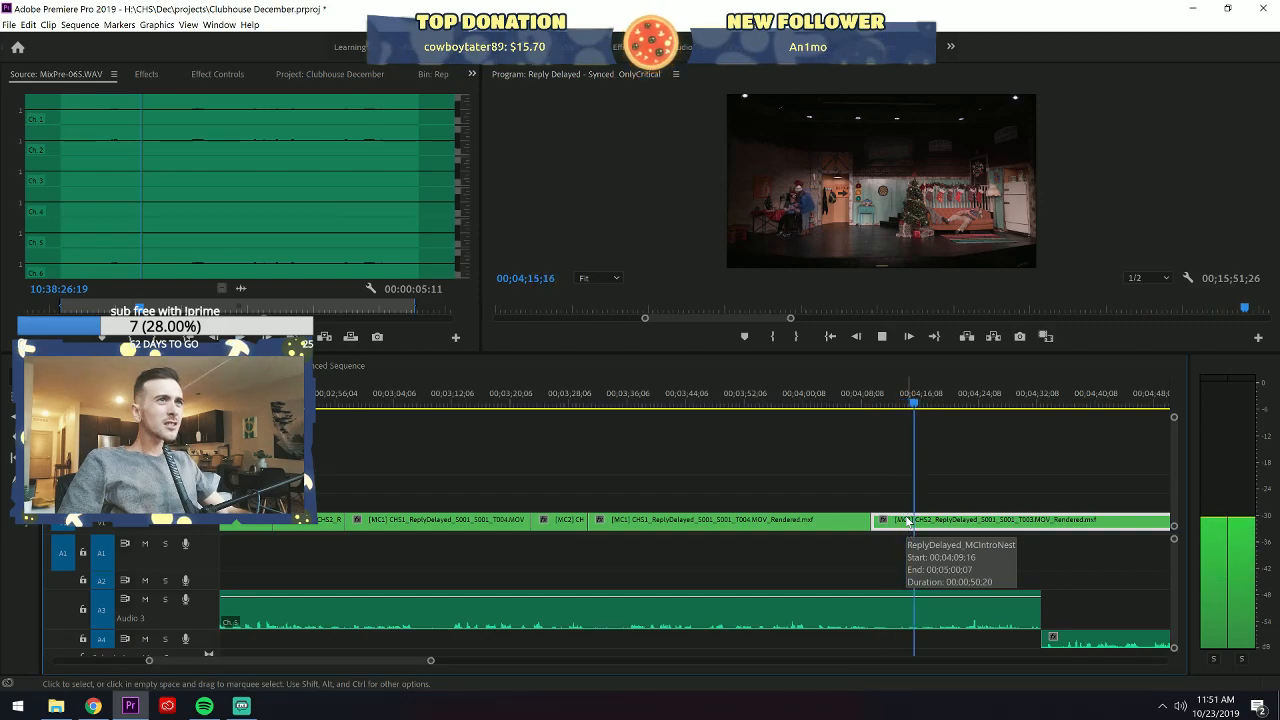
key("space")
left_click_drag(879, 522, 928, 525)
left_click(879, 408)
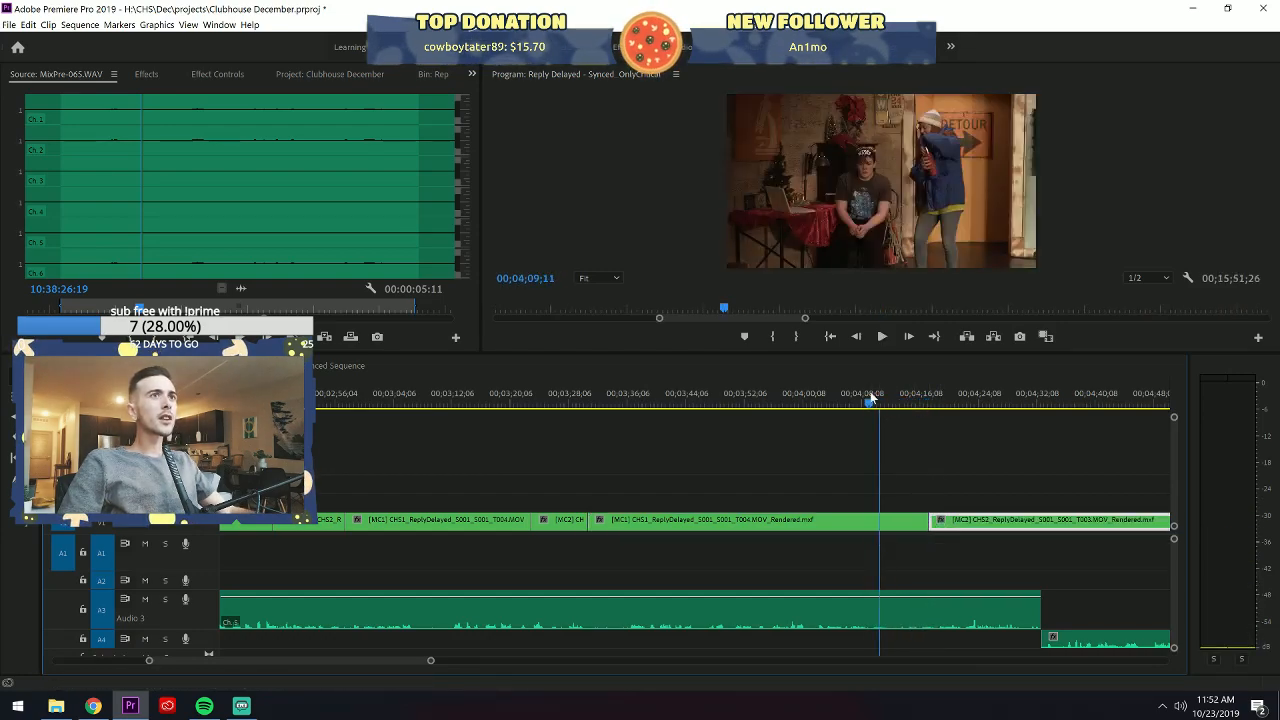
key("space")
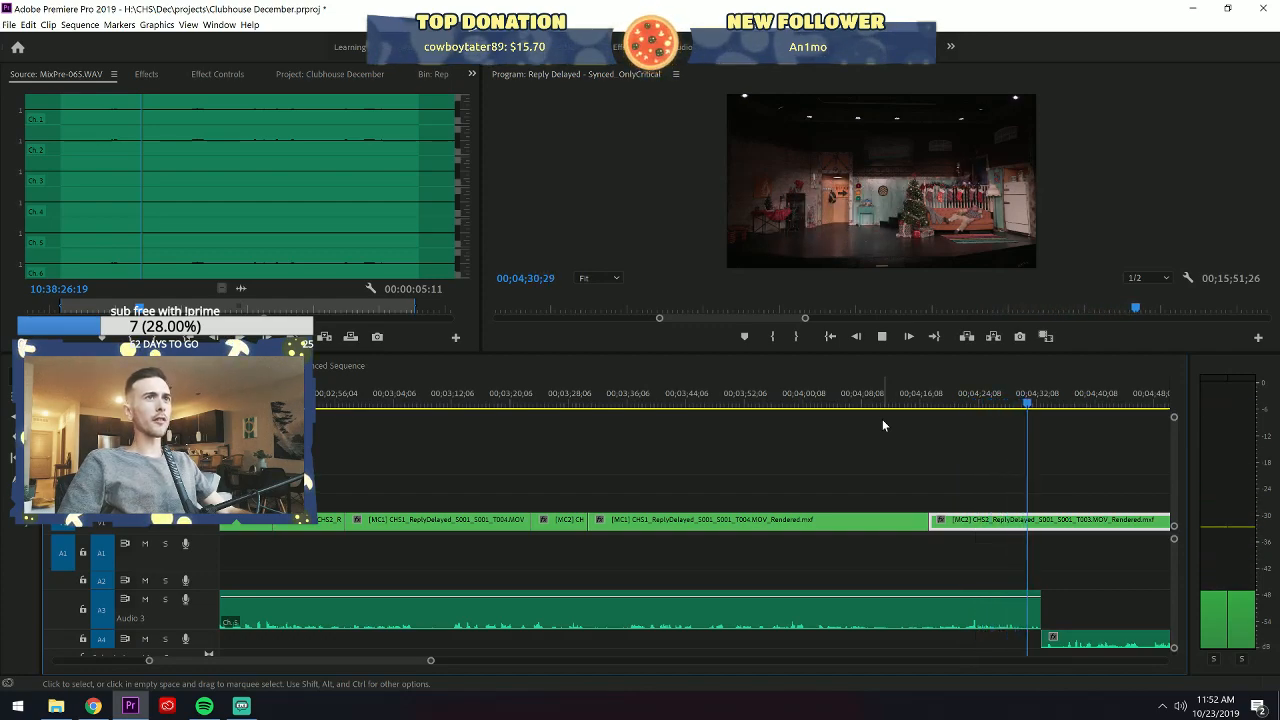
Split the camera 2 clip at 00;04;32;26 and switch the part after the cut to camera 1.
key("space")
key("ctrl+k")
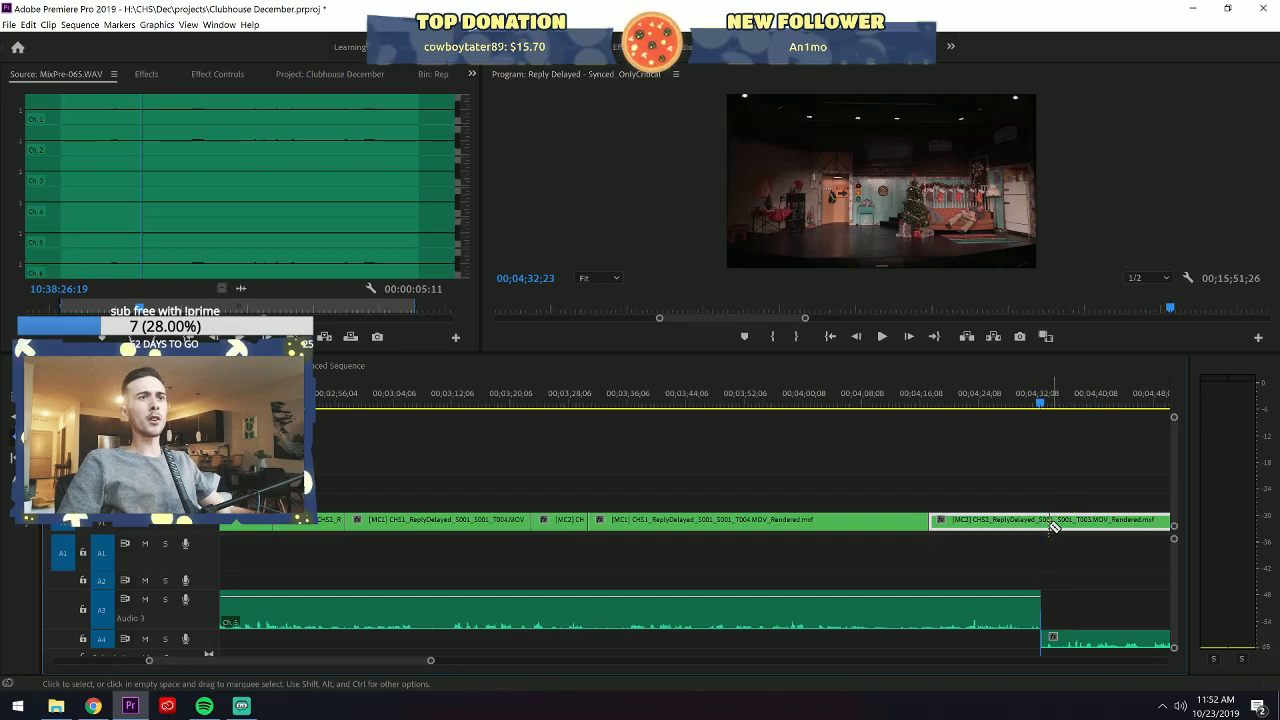
left_click(1062, 522)
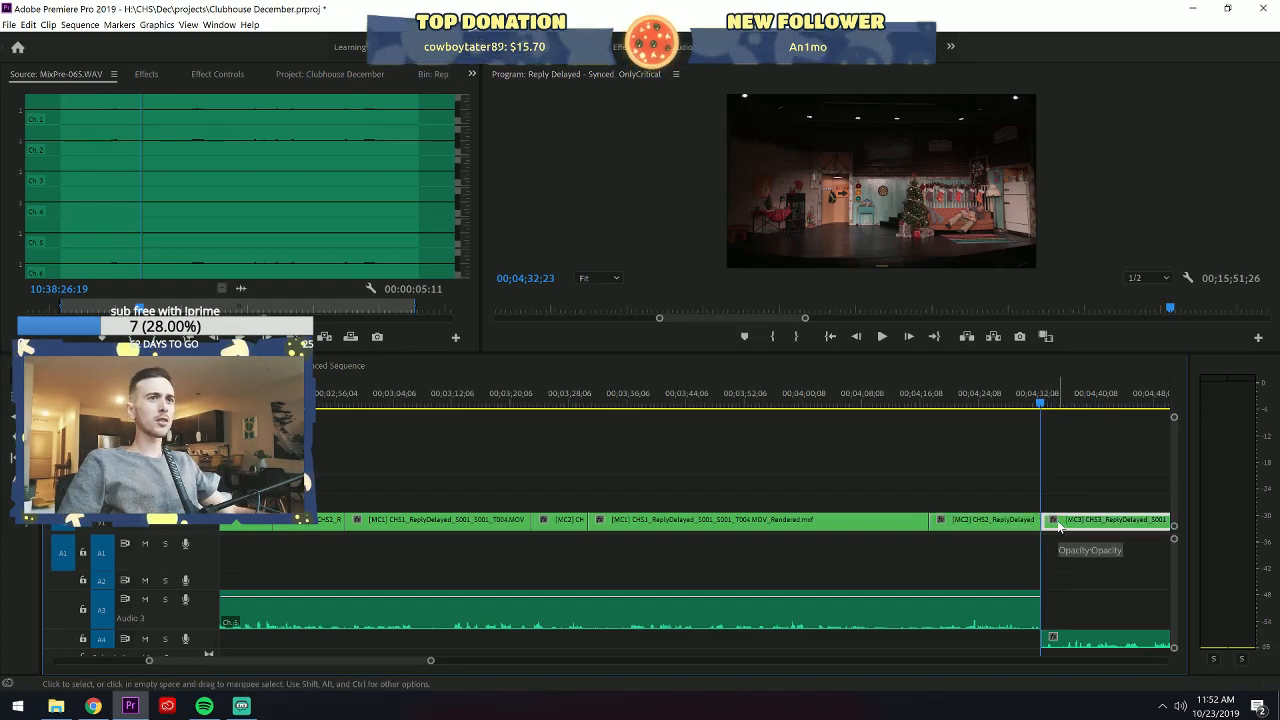
left_click(1048, 400)
left_click_drag(1045, 400, 1045, 397)
key("1")
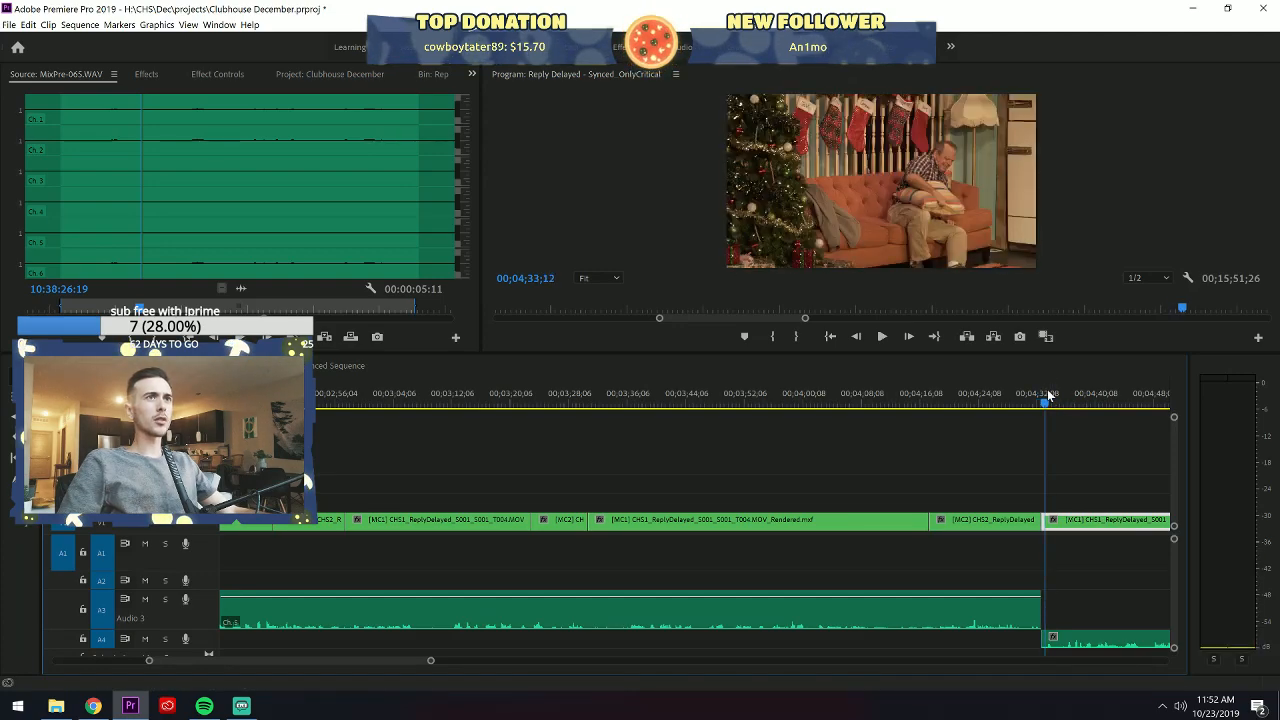
Play back from just before the 00;04;32;26 cut through the final camera 1 clip and stop at 00;04;59;11.
left_click(1039, 394)
left_click(1068, 435)
key("space")
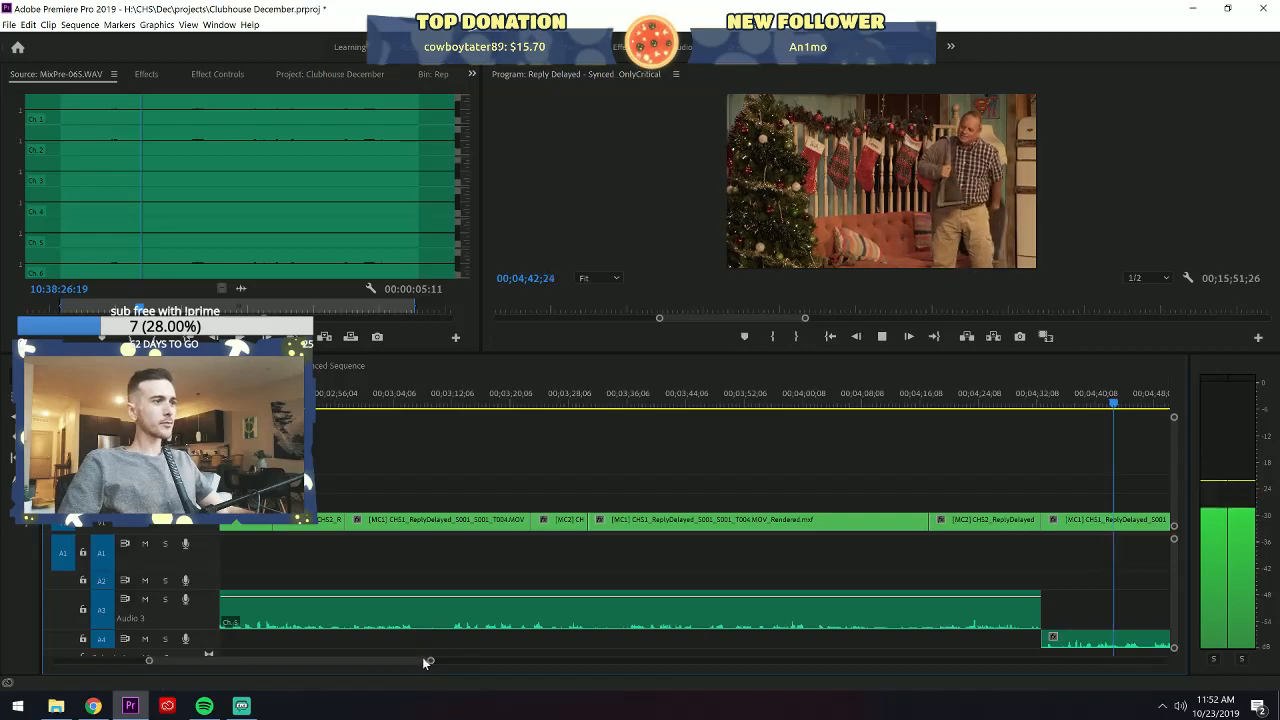
left_click_drag(455, 663, 413, 668)
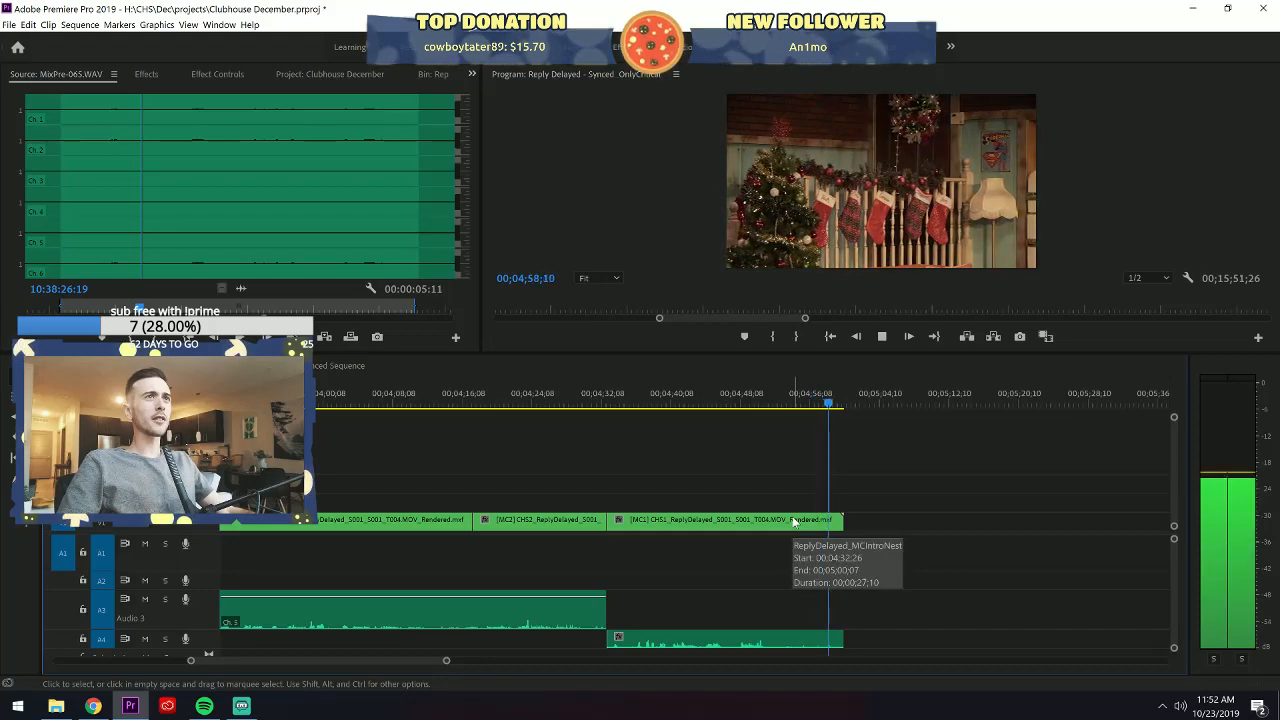
key("space")
key("space")
key("space")
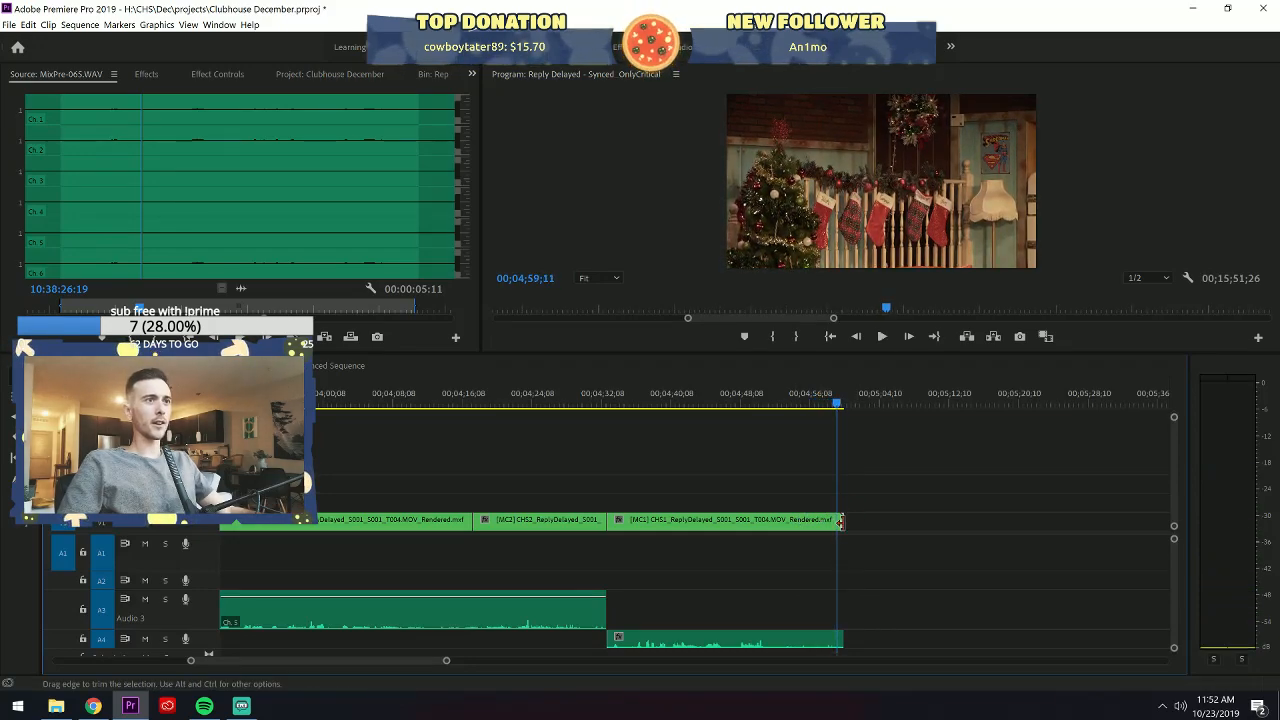
Trim the end of the final camera 1 clip and its audio to 00;04;59;14 and save the project.
left_click_drag(840, 522, 836, 522)
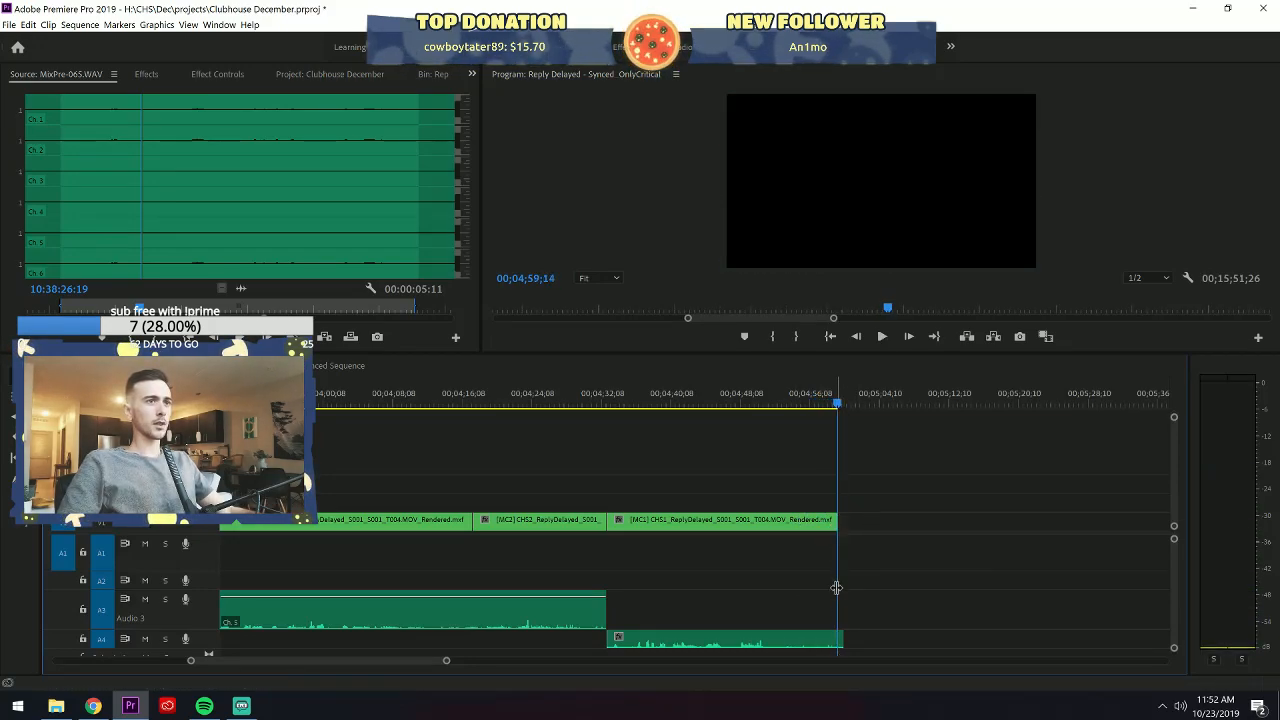
key("ctrl+s")
left_click(185, 662)
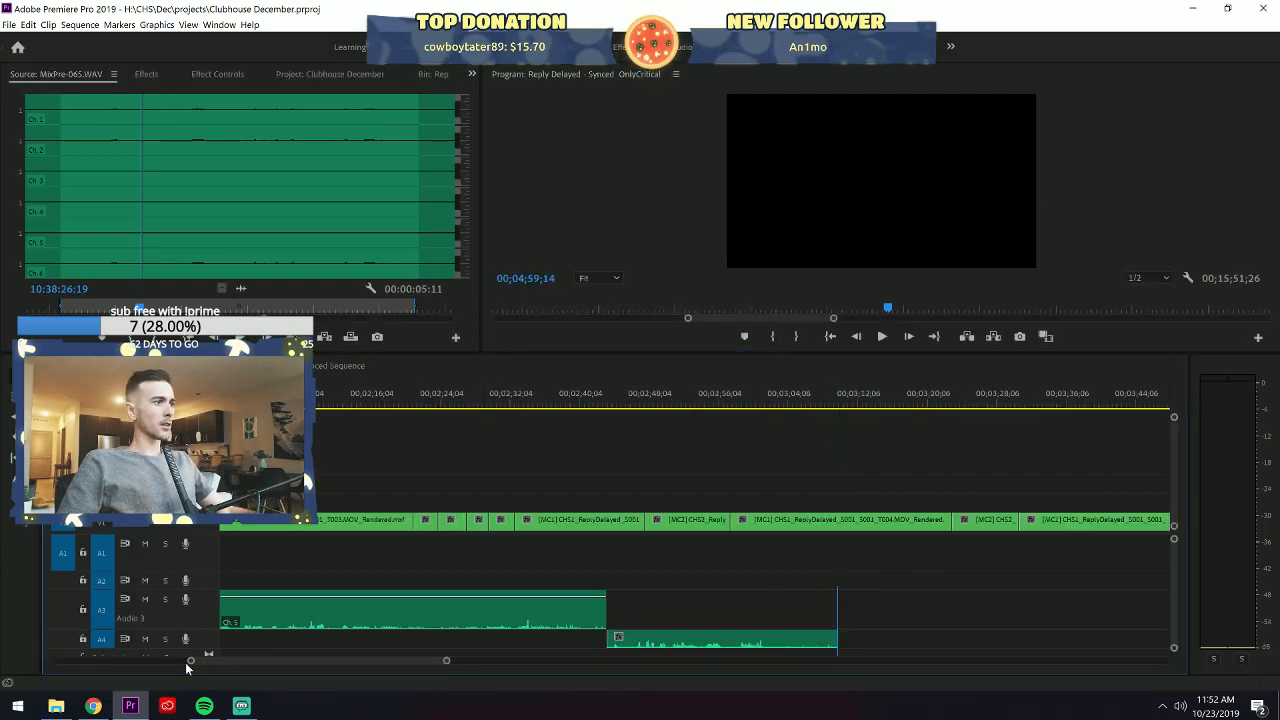
Fit the whole sketch in the timeline view and show the effect settings of the camera 2 clip at 00;01;14;24.
left_click_drag(125, 661, 2, 683)
left_click_drag(506, 662, 472, 662)
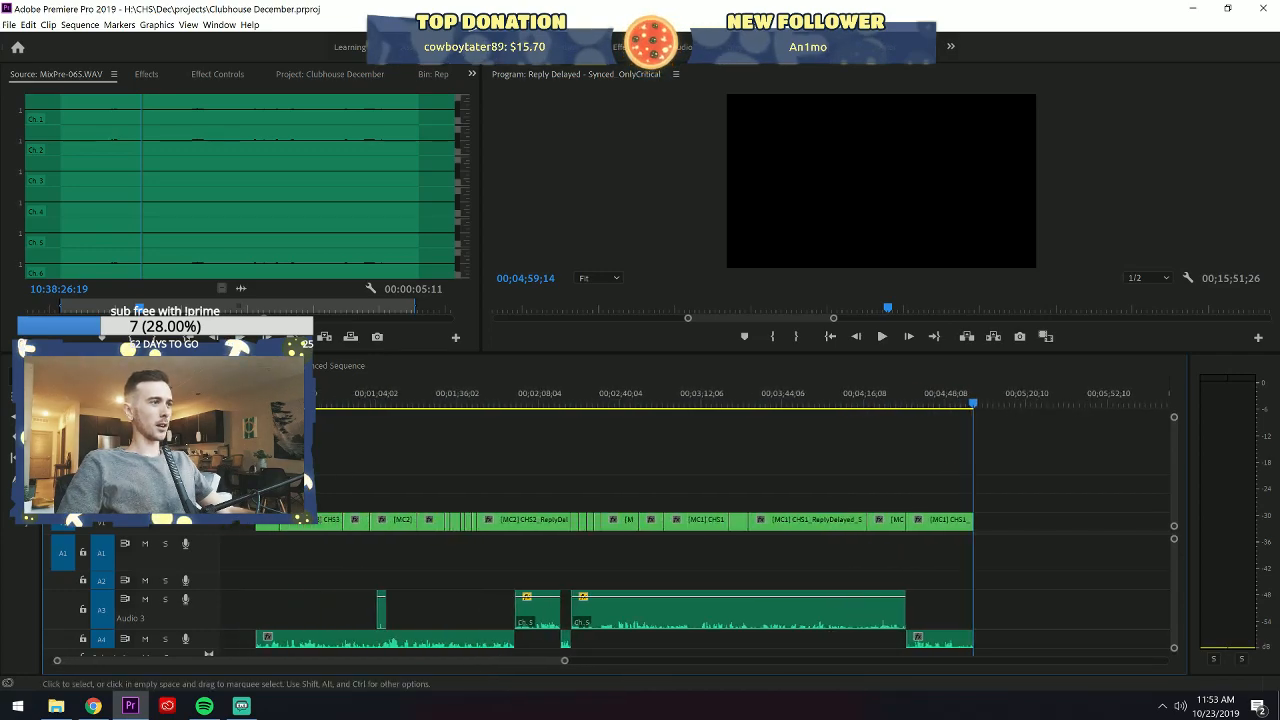
left_click(405, 399)
left_click(396, 524)
left_click(222, 78)
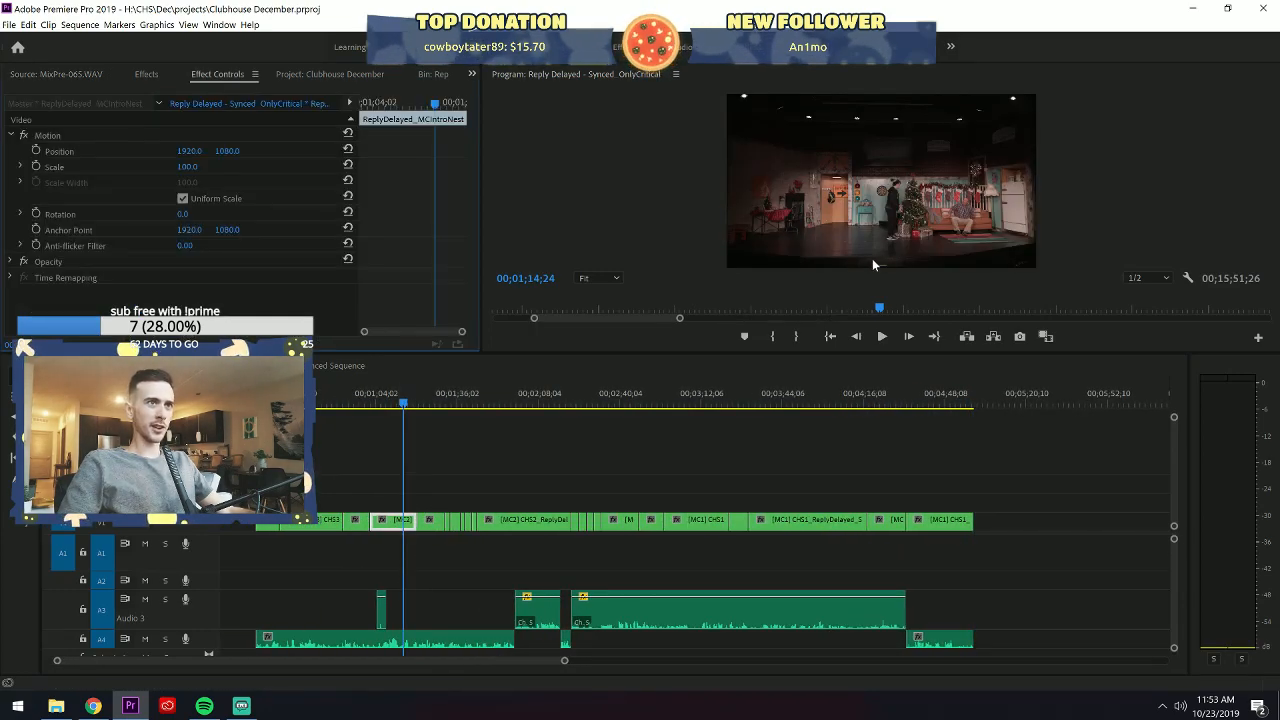
Enlarge the program preview by reducing the height of the timeline area, keeping the video and audio tracks in view.
left_click_drag(717, 353, 715, 401)
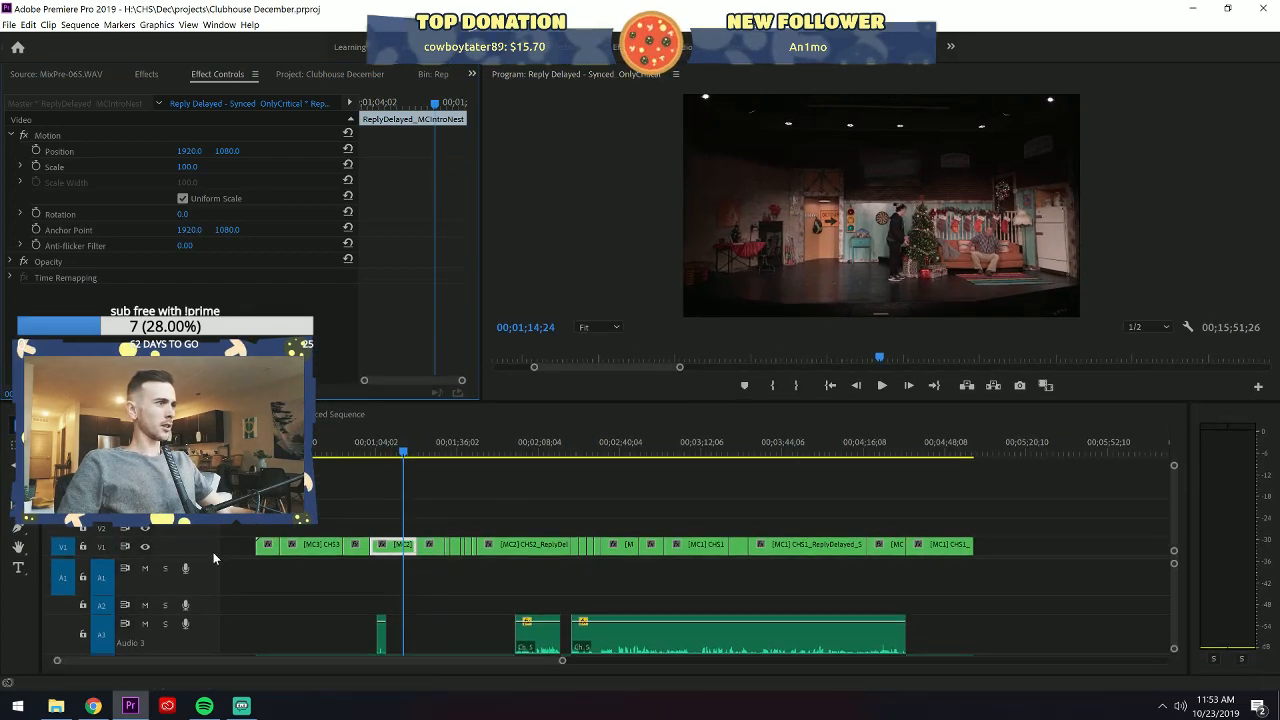
scroll(208, 540, "down", 1)
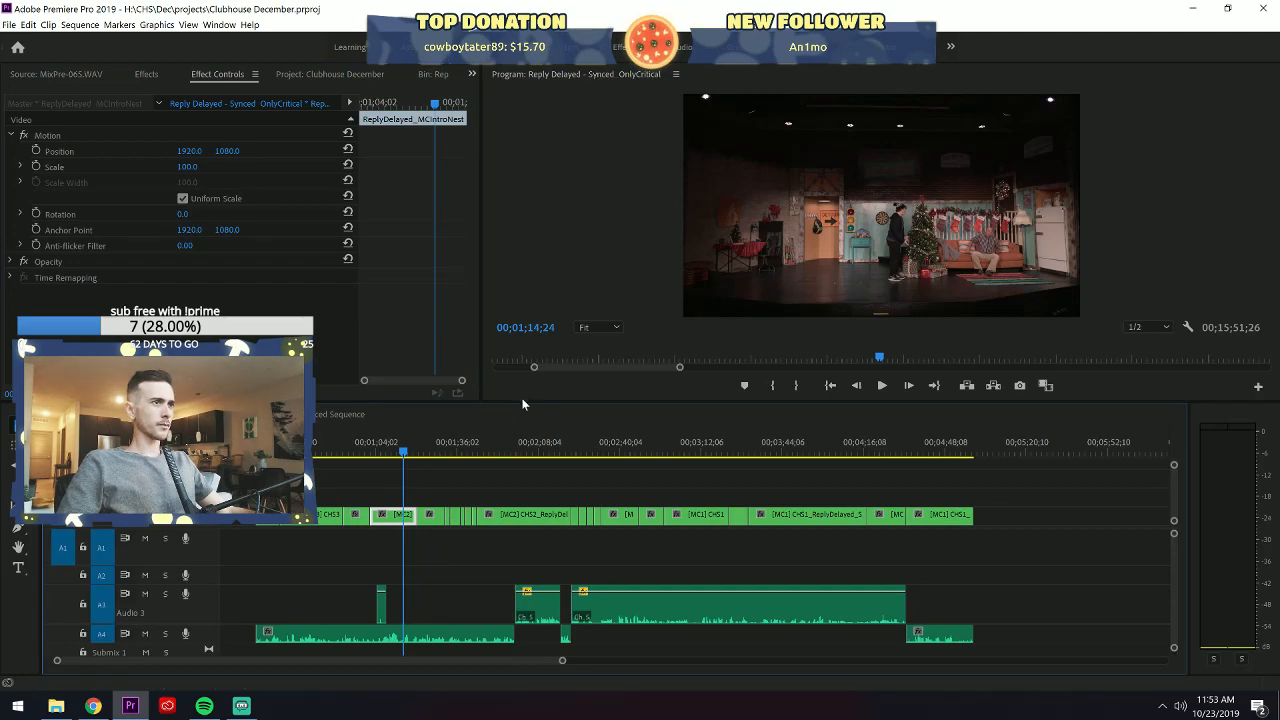
left_click_drag(516, 402, 380, 421)
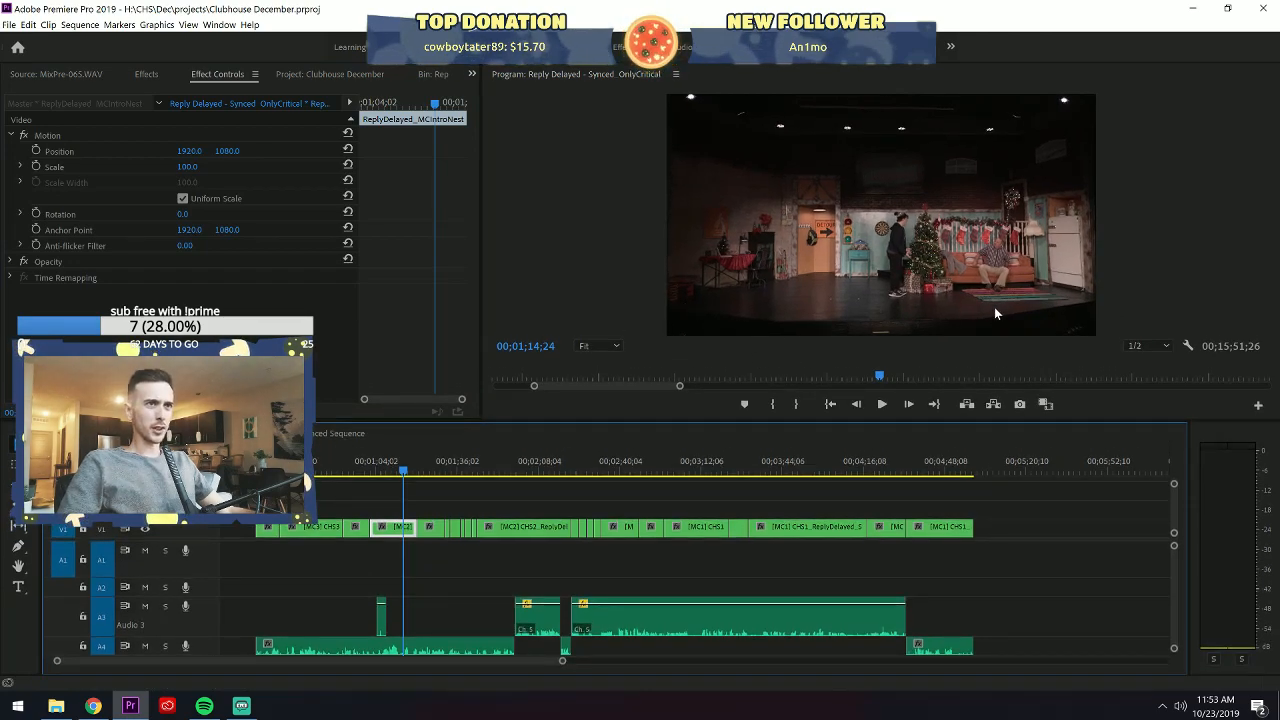
Skim the opening shots from 00;00;17;29 to 00;01;08;09 to compare the look of the different cameras.
left_click(258, 465)
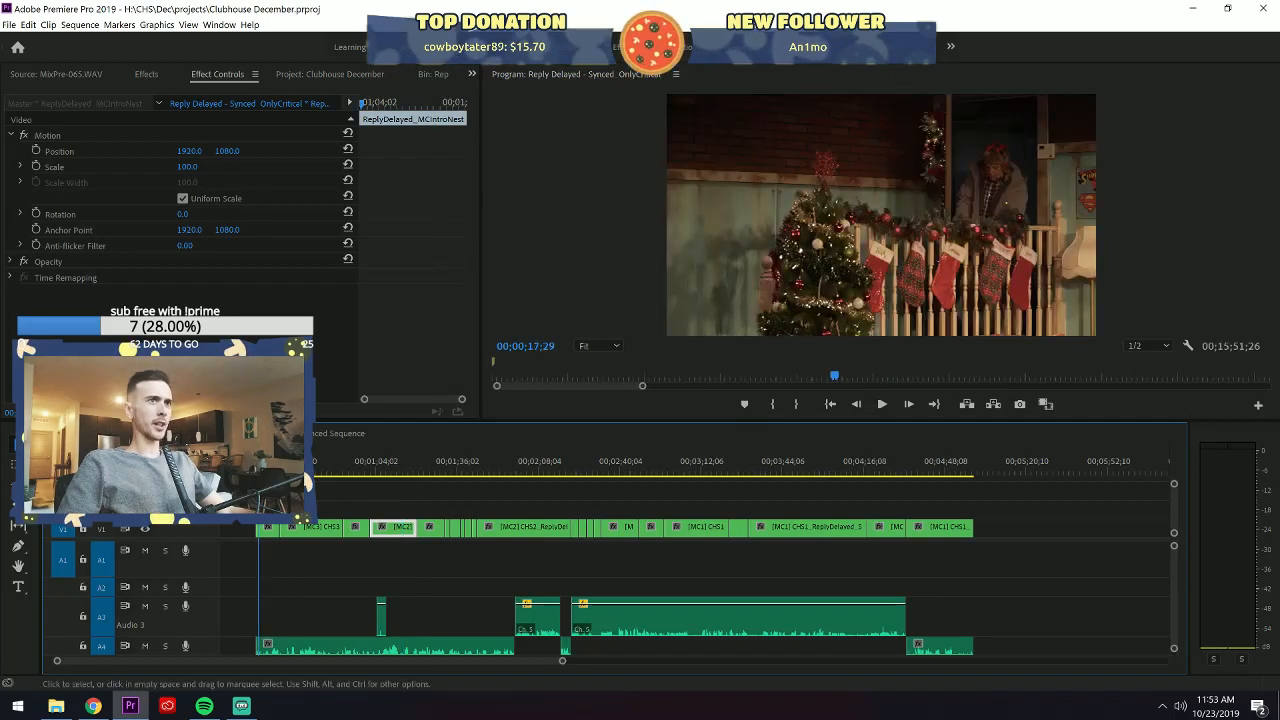
left_click(272, 527)
left_click(347, 468)
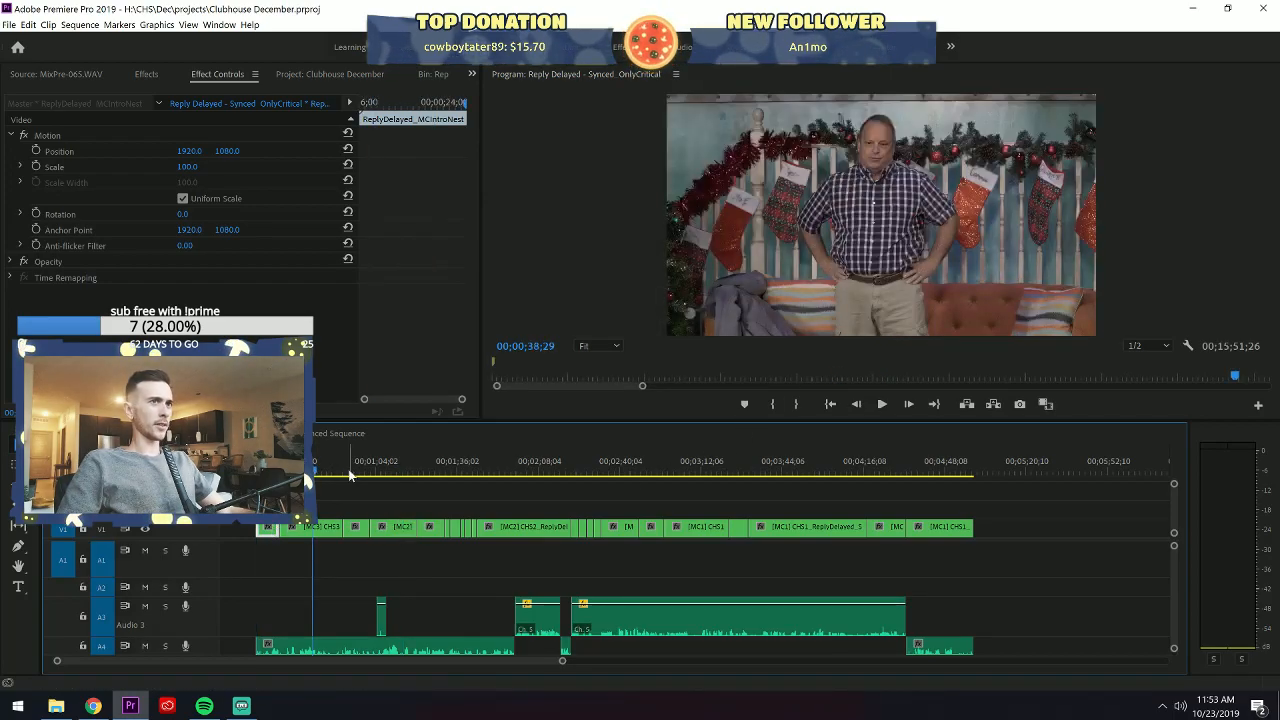
left_click_drag(349, 470, 318, 480)
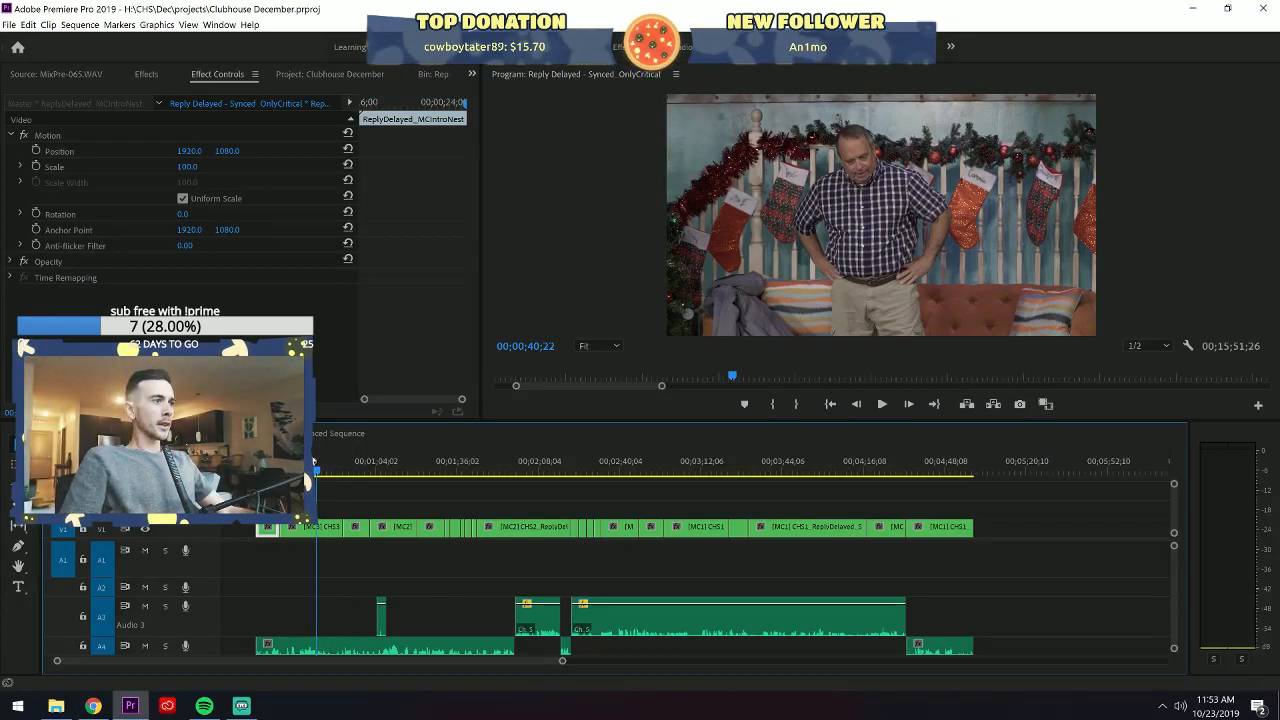
left_click(353, 460)
left_click(340, 463)
left_click(348, 463)
left_click(330, 463)
left_click(344, 463)
left_click(386, 461)
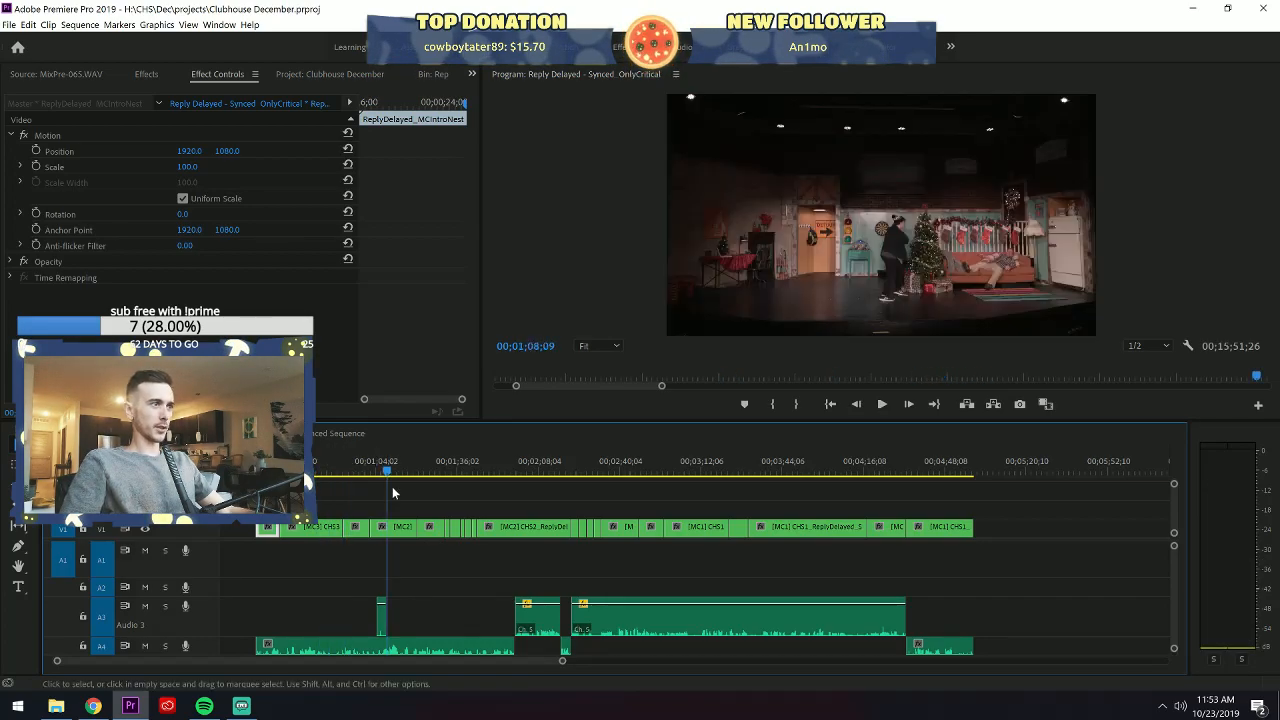
Inspect the effect settings of the camera 2 wide clip at 00;01;08;09 and compare its picture with the preceding shots.
left_click(393, 527)
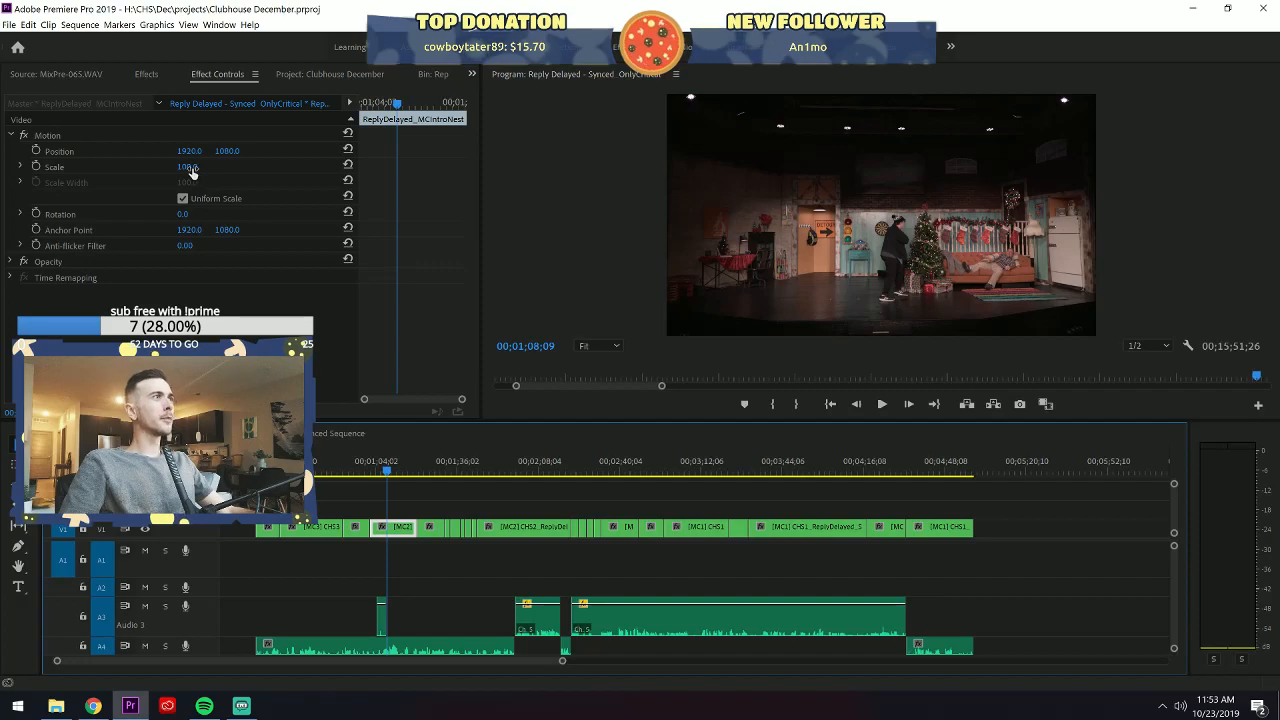
left_click(270, 463)
left_click(320, 463)
left_click(372, 463)
left_click(366, 463)
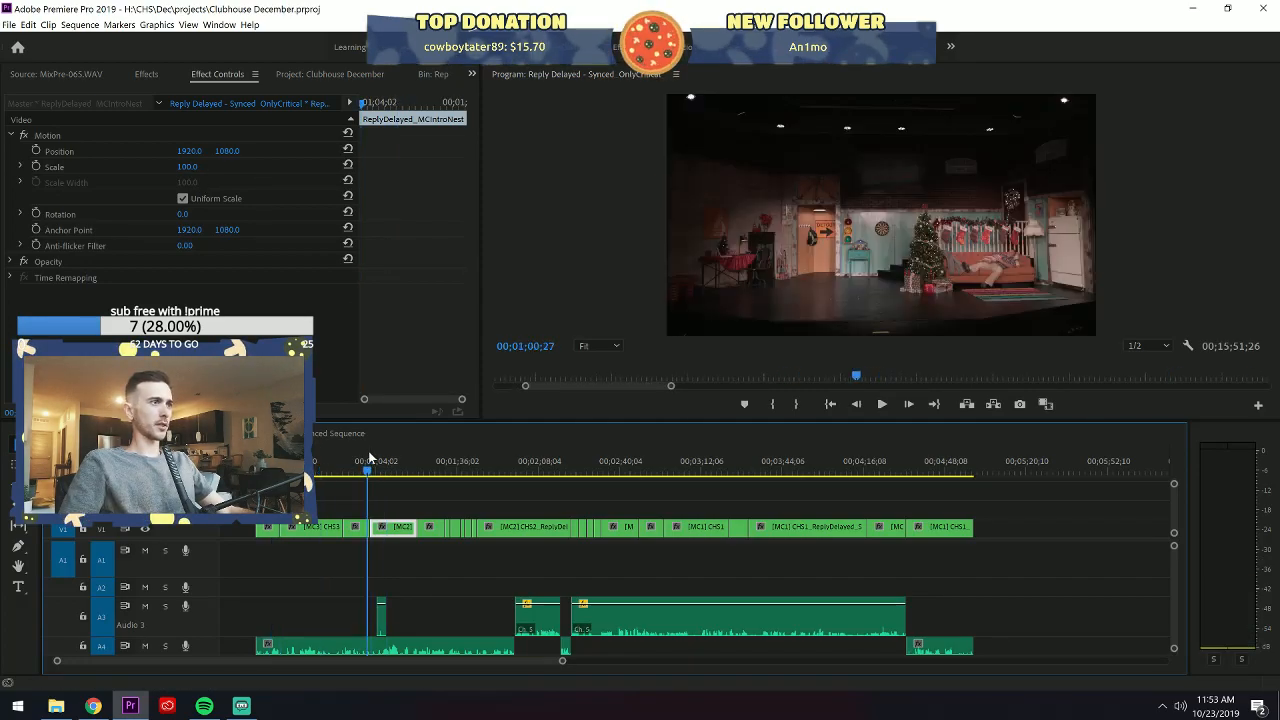
Check the sequence settings for frame size and timebase, leaving them unchanged.
left_click(79, 24)
left_click(110, 40)
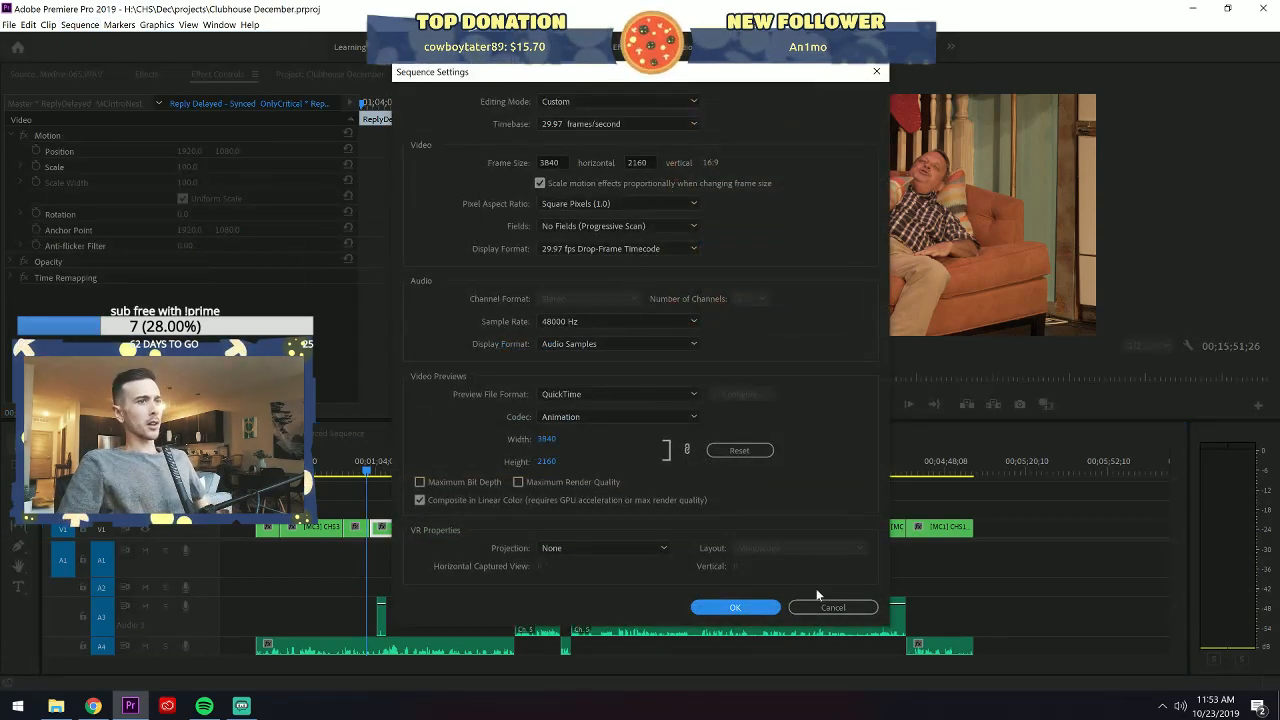
left_click(817, 603)
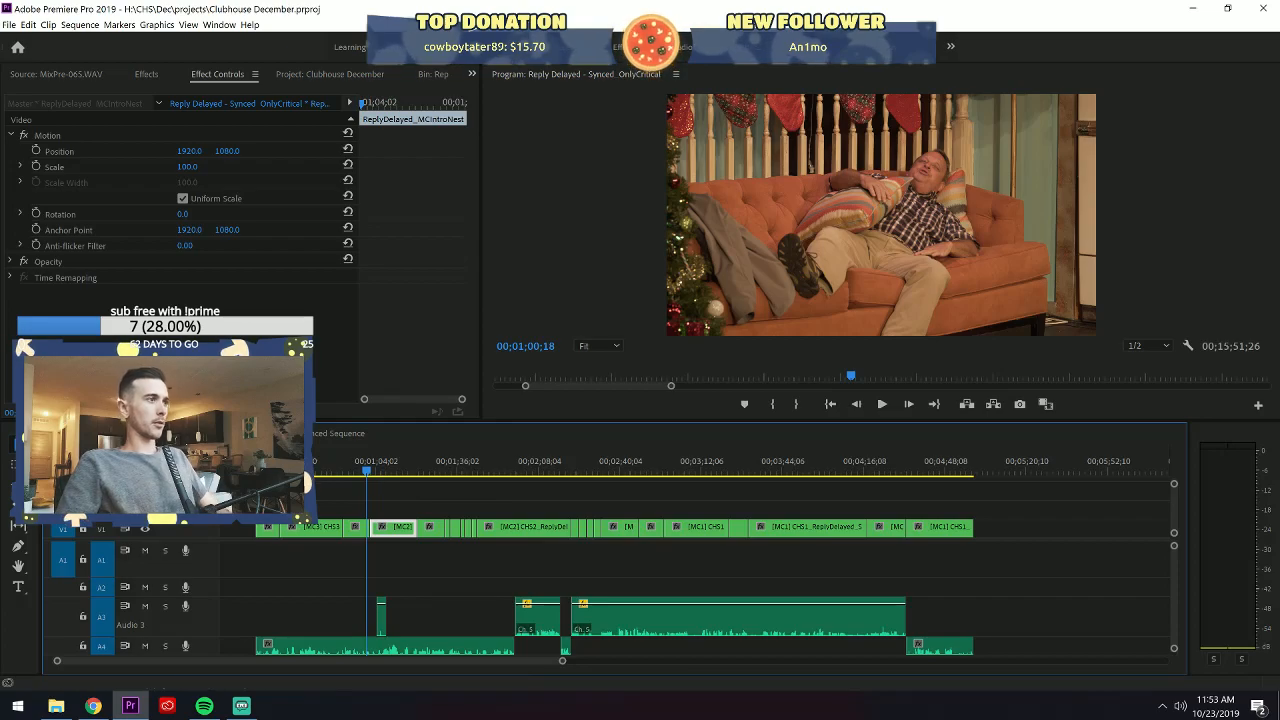
Go back to the opening shot at 00;00;22;21 and save the project.
left_click(269, 463)
key("space")
key("space")
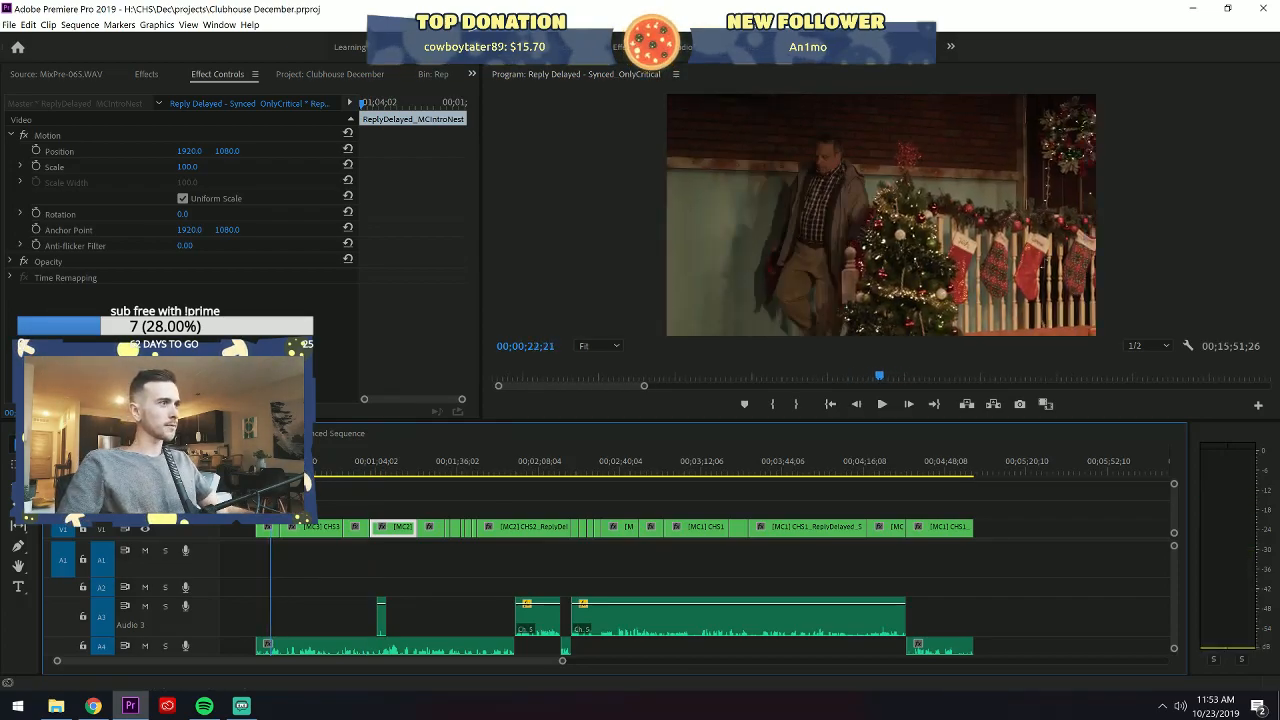
key("ctrl+s")
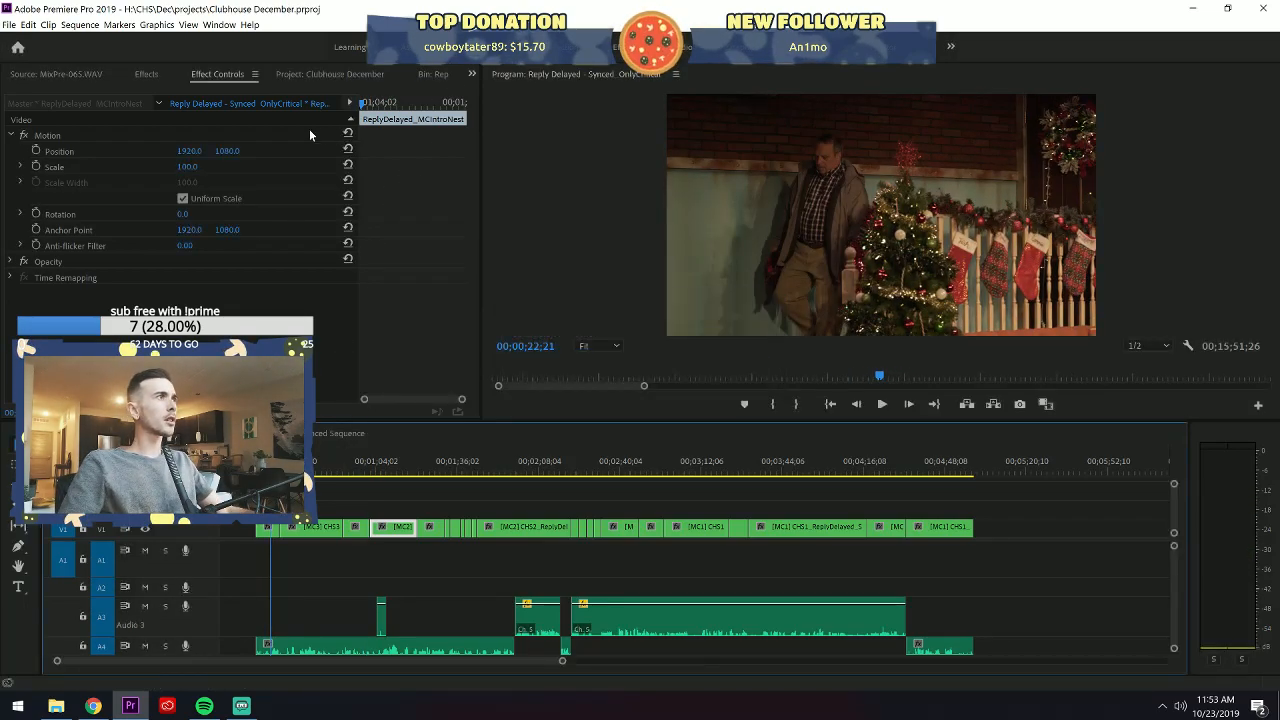
Duplicate the 15;51;26 OnlyCritical sequence in the Reply Delayed SQS bin and rename the copy "Reply Delayed Taking Cameras".
left_click(298, 75)
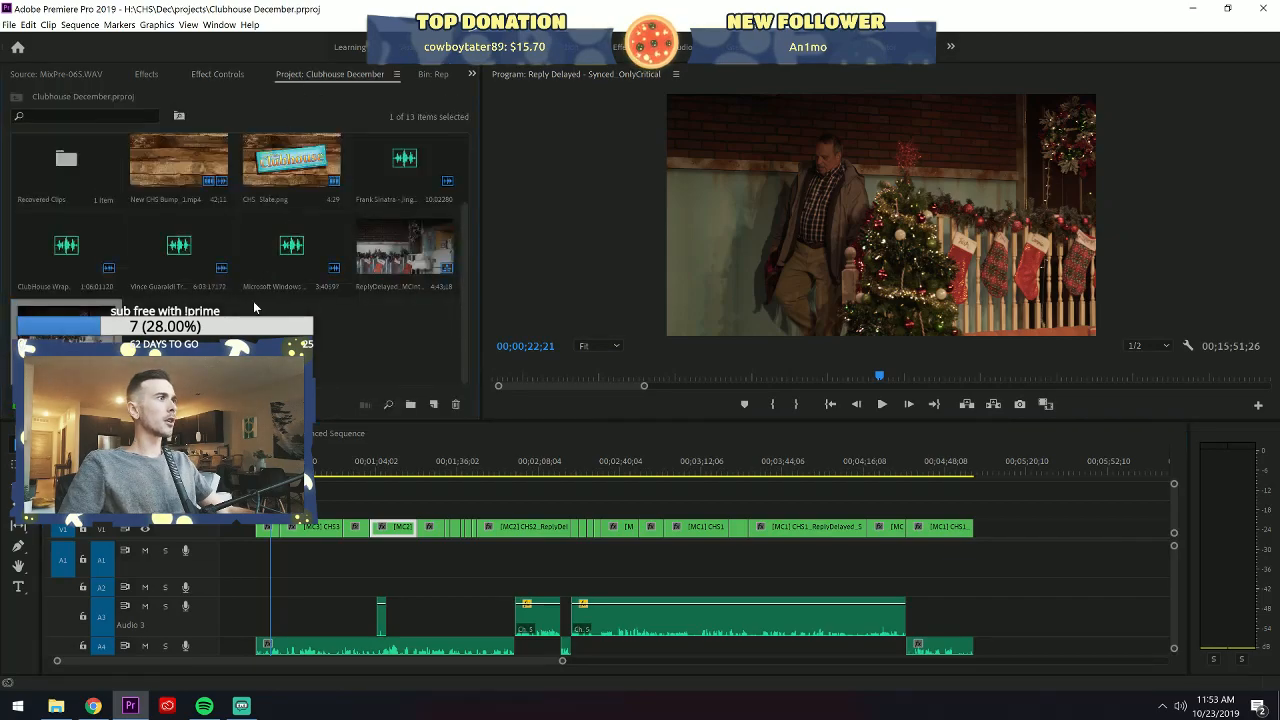
left_click(420, 78)
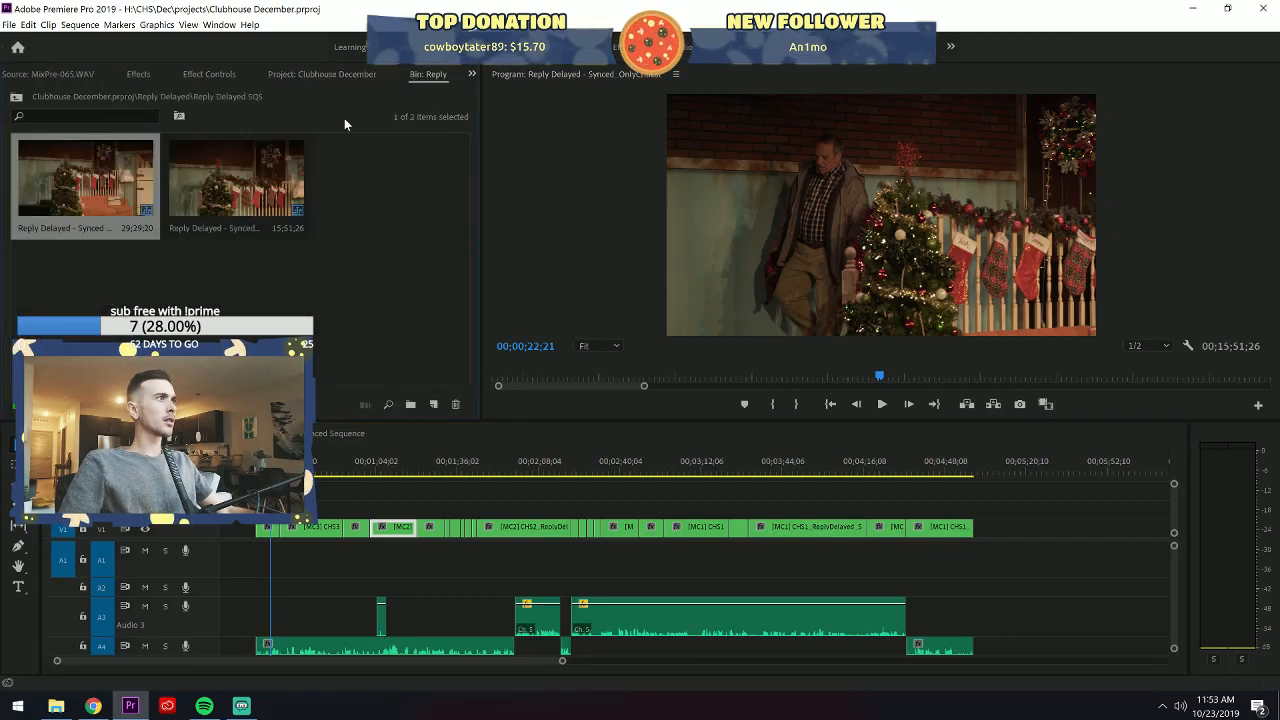
left_click(229, 177)
right_click(237, 201)
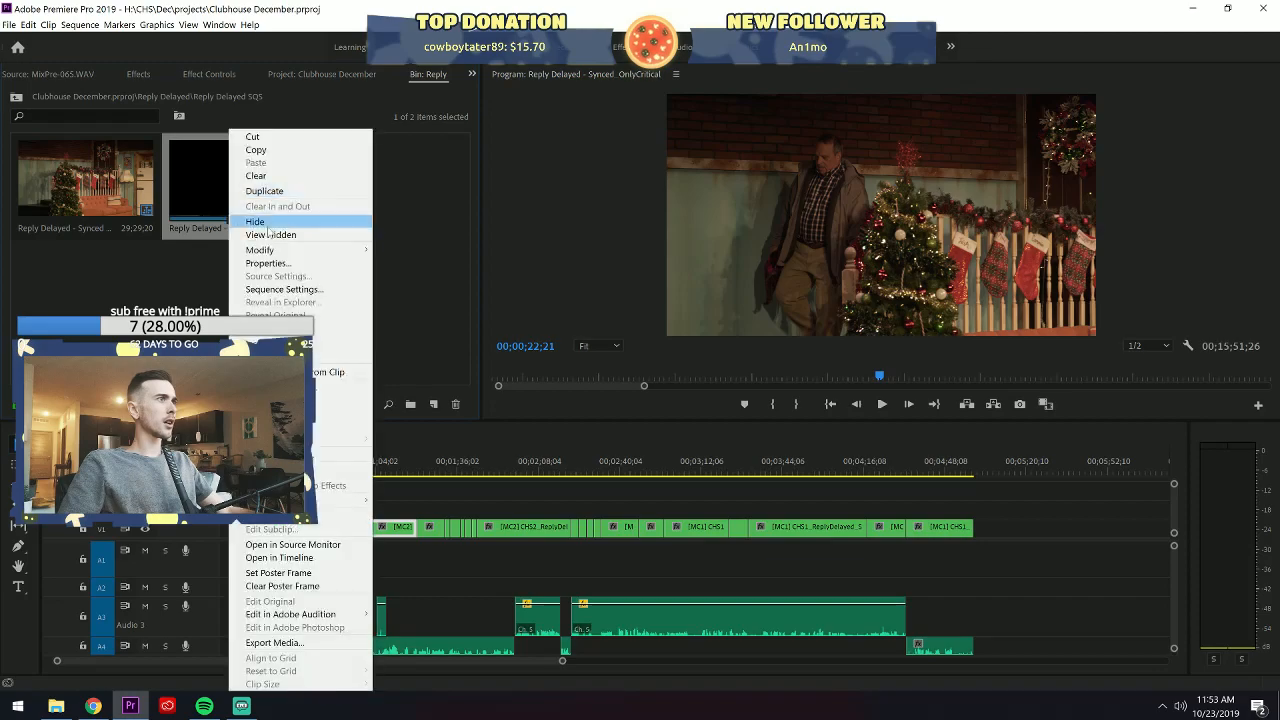
left_click(255, 189)
left_click(378, 228)
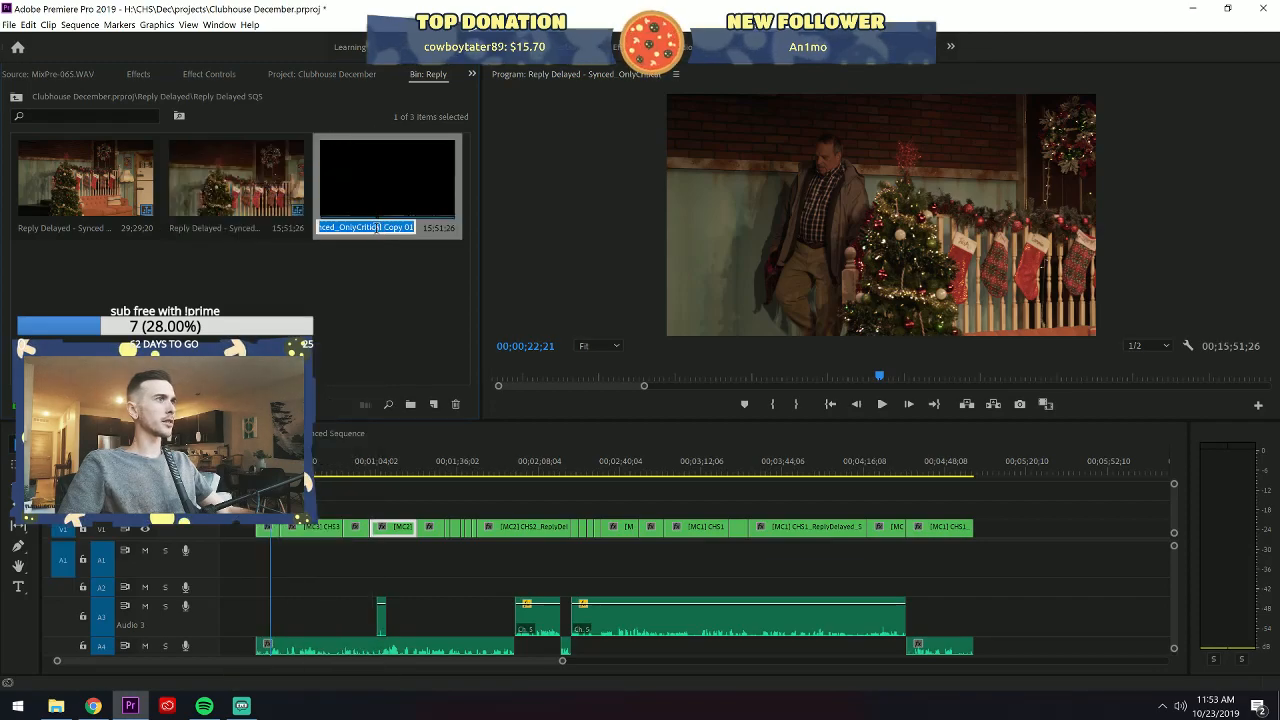
type("Taking Cameras")
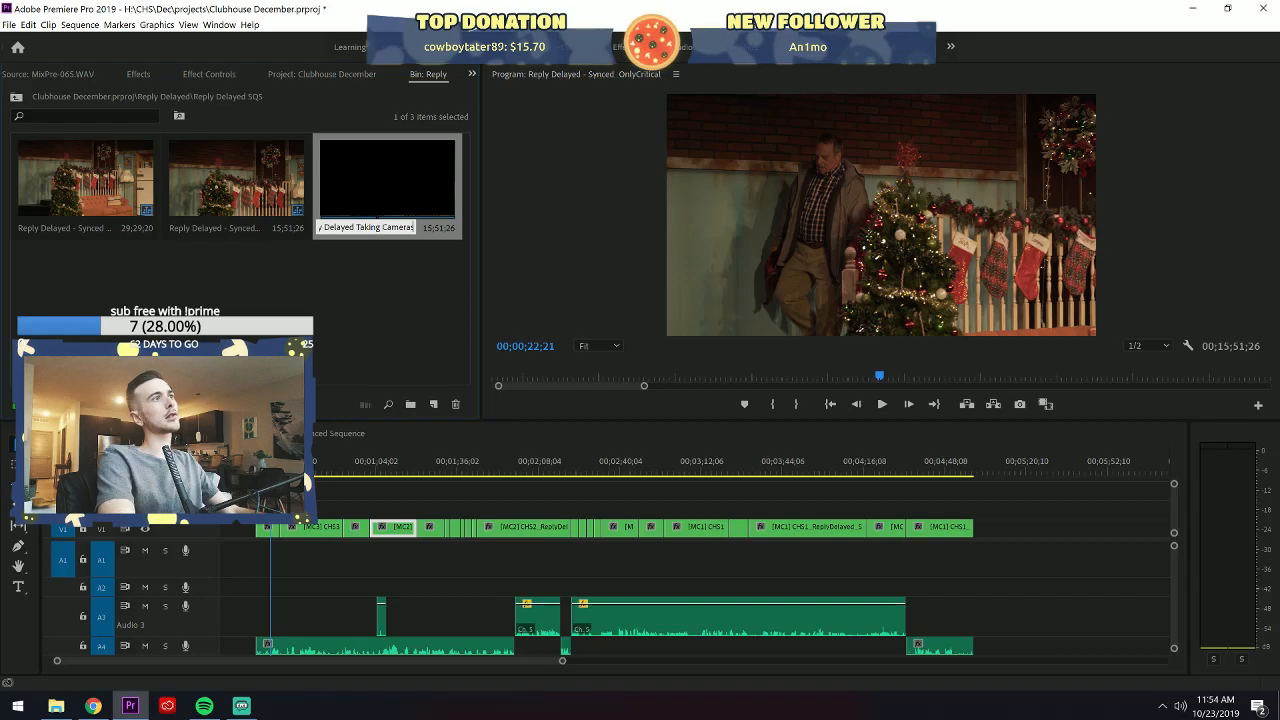
key("Tab")
Open the Reply Delayed Taking Cameras sequence in the timeline and play its opening shot up to 00;00;25;11.
double_click(420, 194)
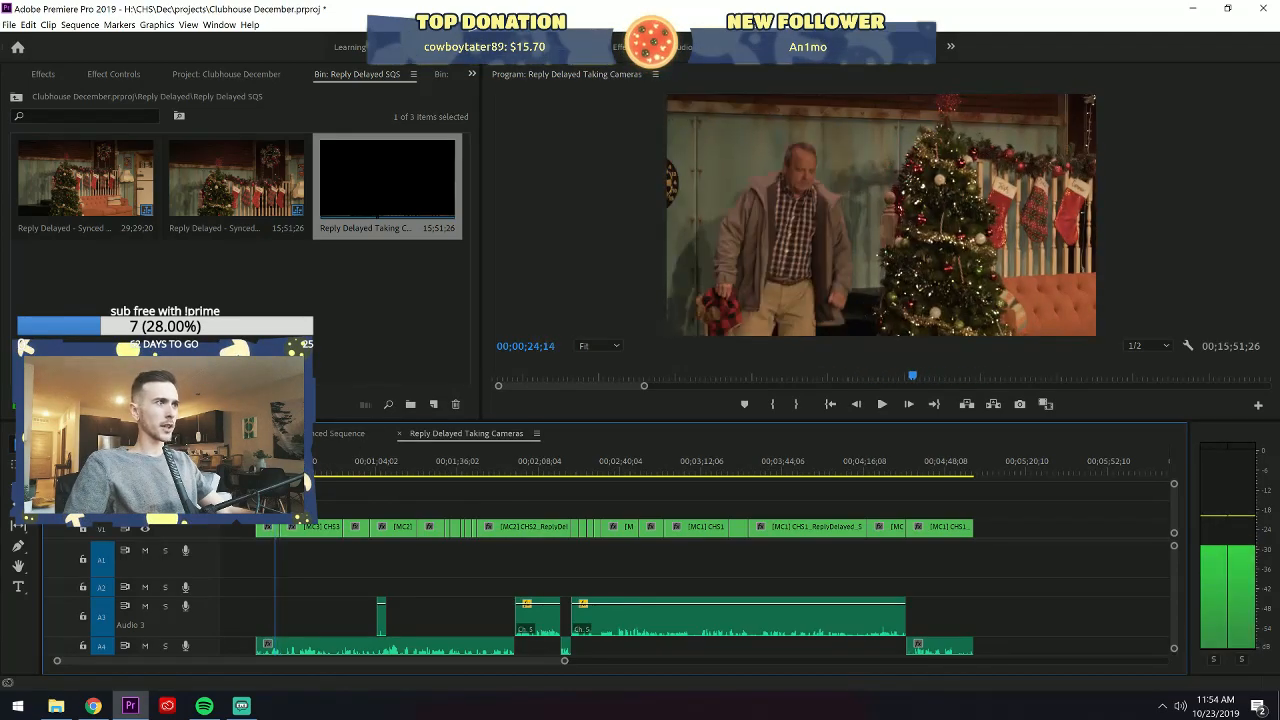
key("space")
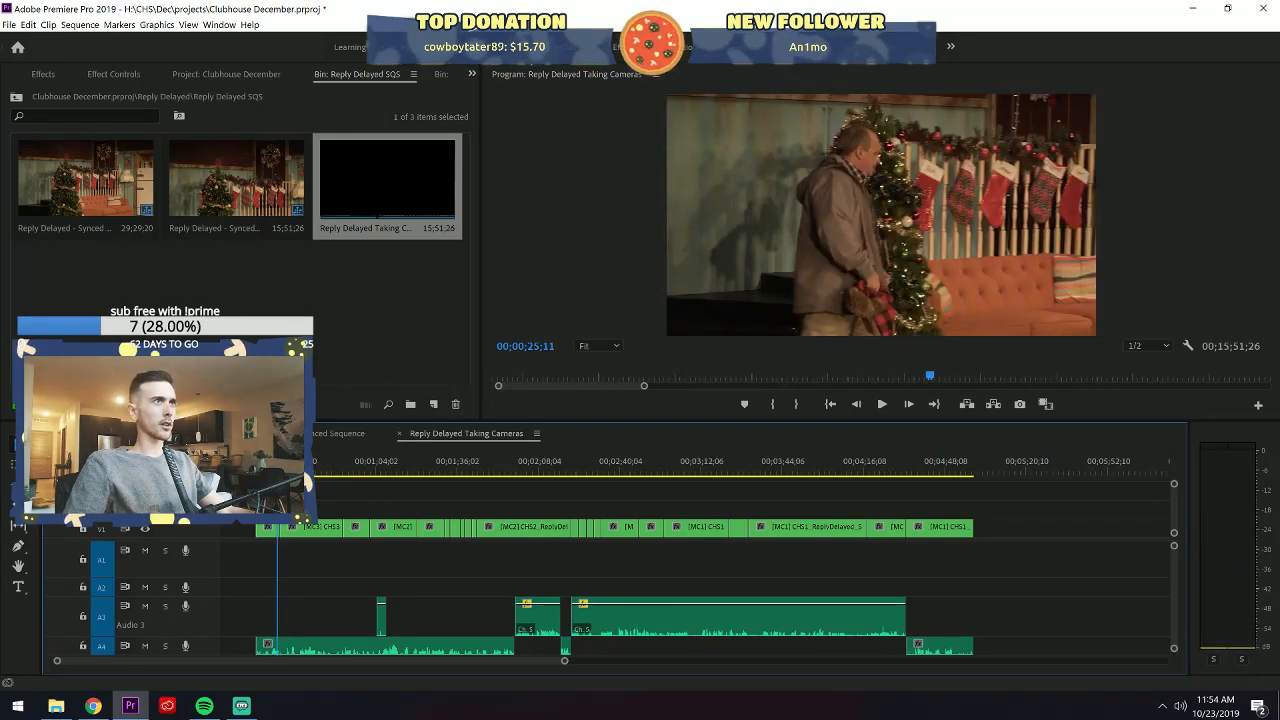
Switch to the Color workspace, select the opening clip for Lumetri Color and collapse its Basic Correction settings.
left_click(532, 54)
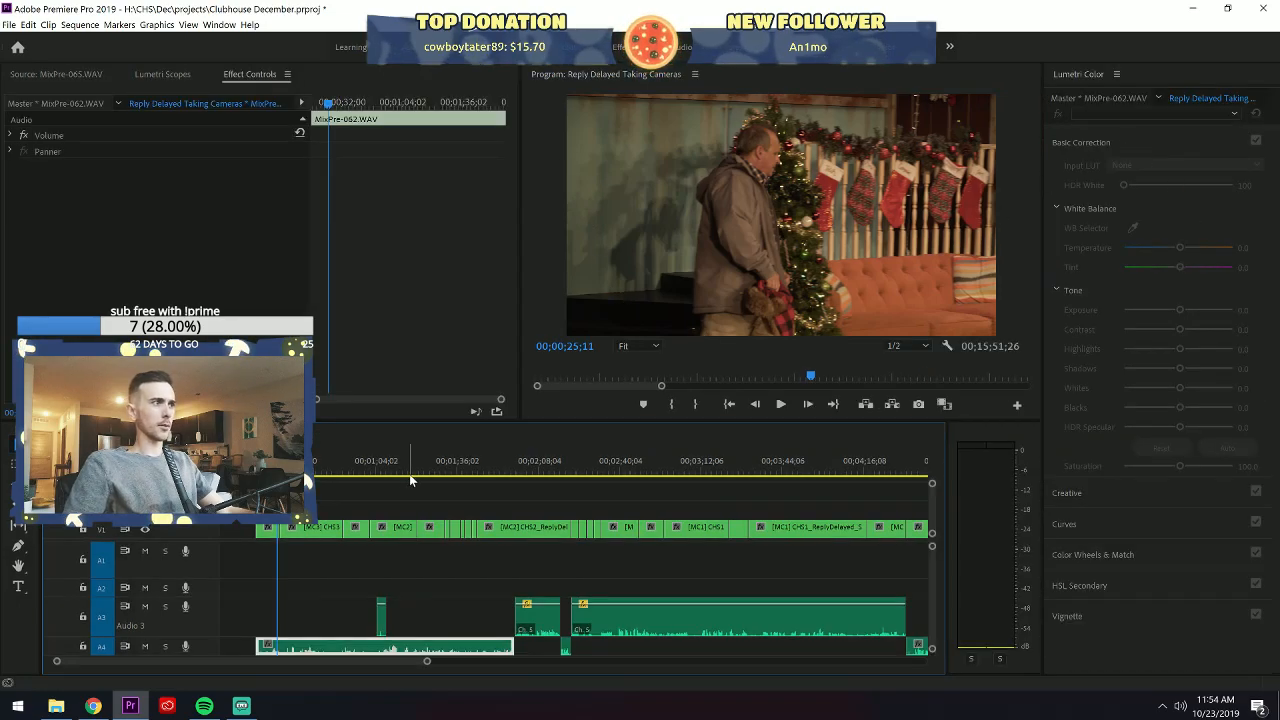
left_click(268, 528)
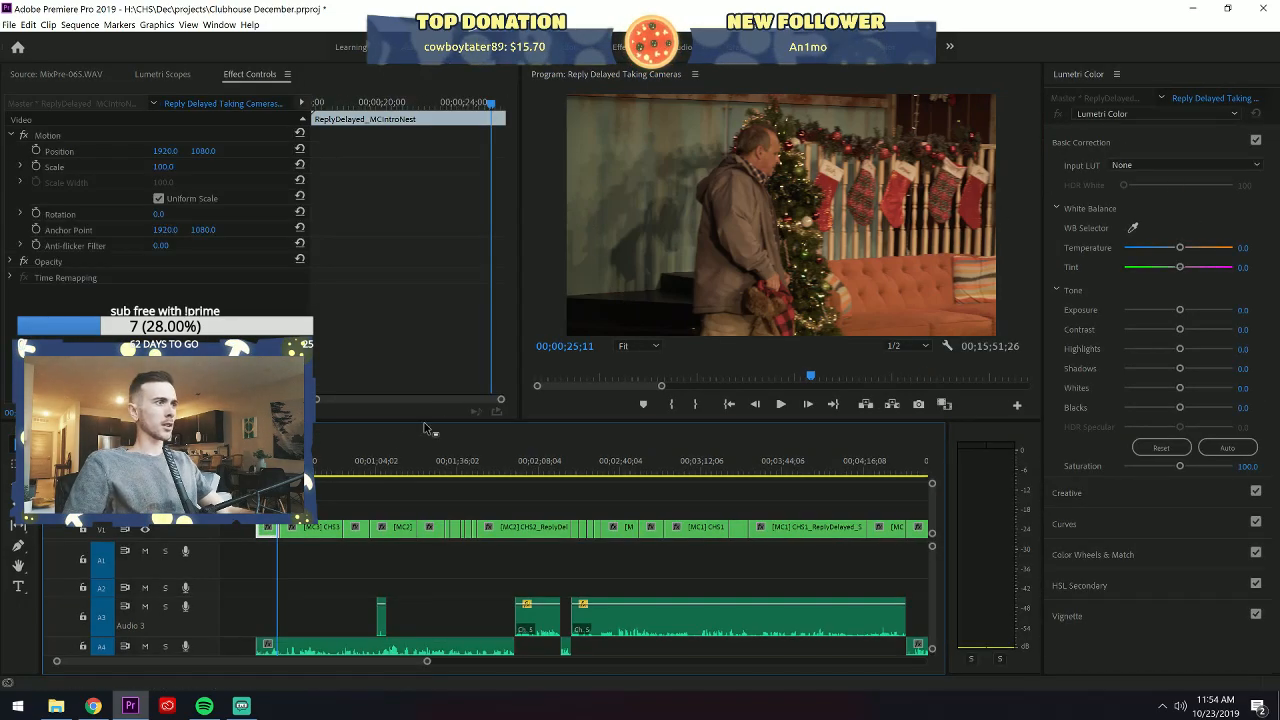
left_click(1162, 142)
Try the comparison view on the couch shot around 00;00;43;03 and return to the single-frame preview.
left_click(944, 405)
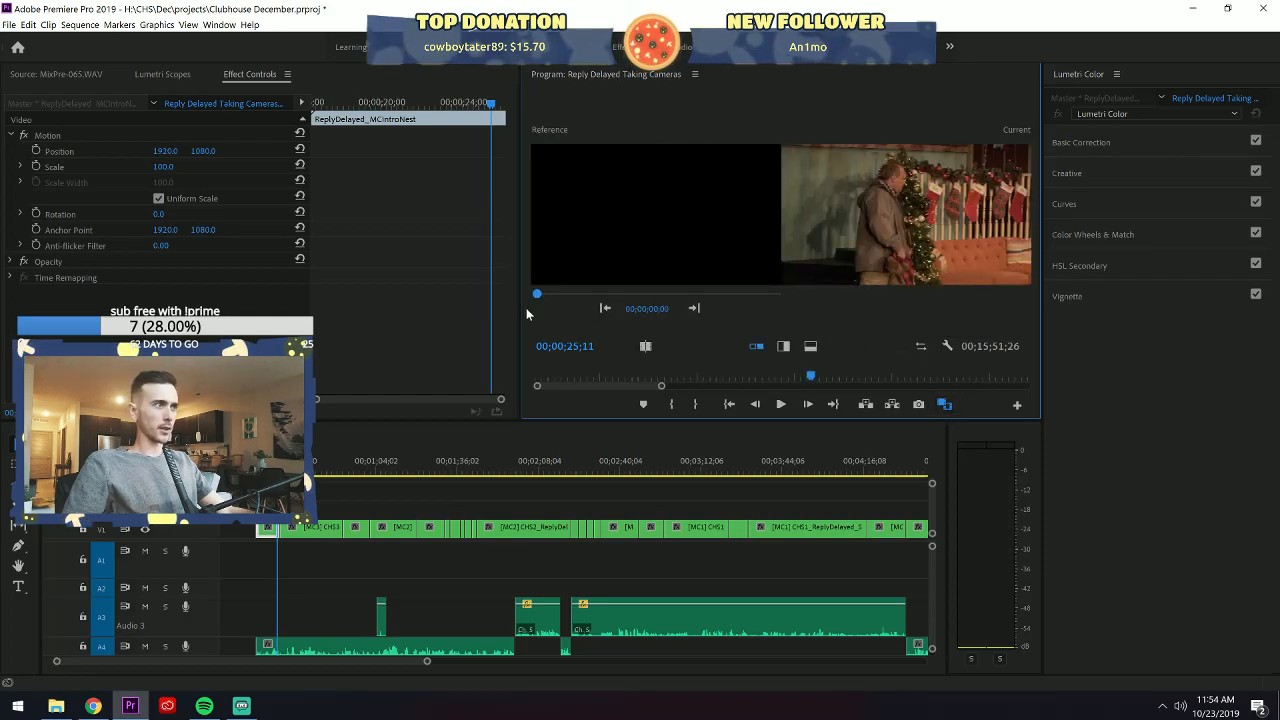
left_click(298, 469)
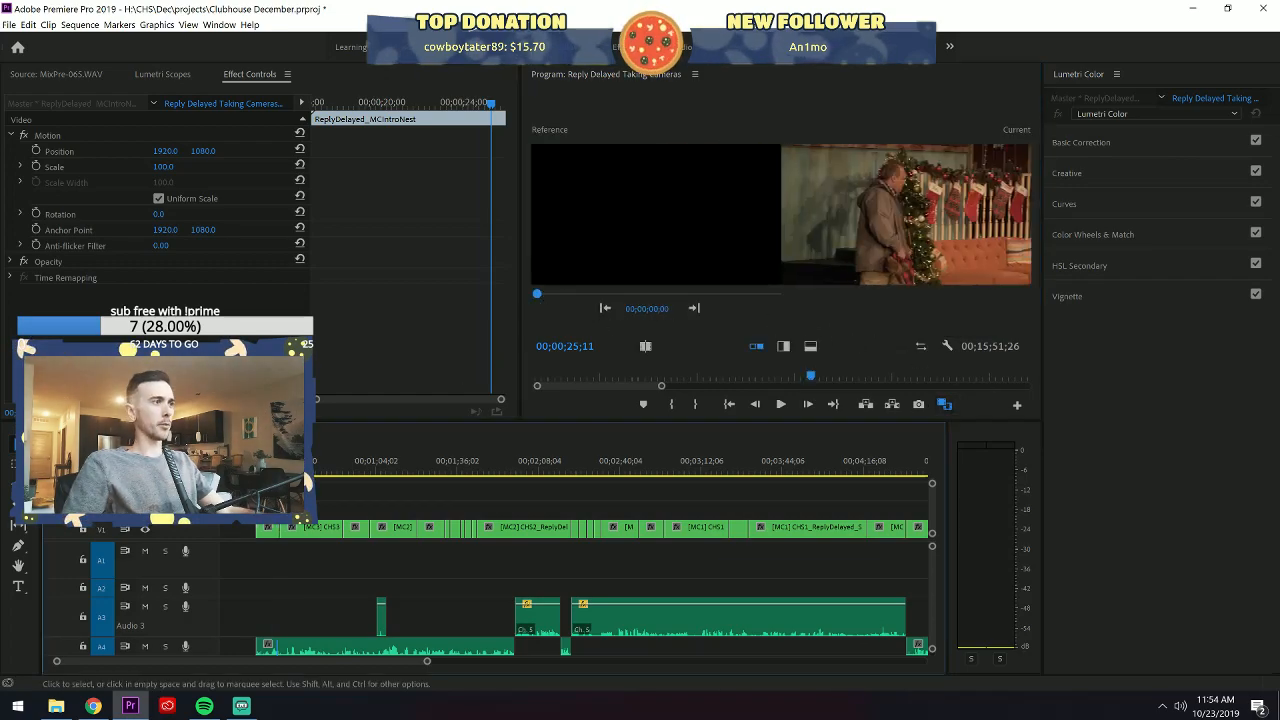
mouse_move(315, 474)
left_mouse_down()
mouse_move(337, 472)
mouse_move(321, 472)
left_mouse_up()
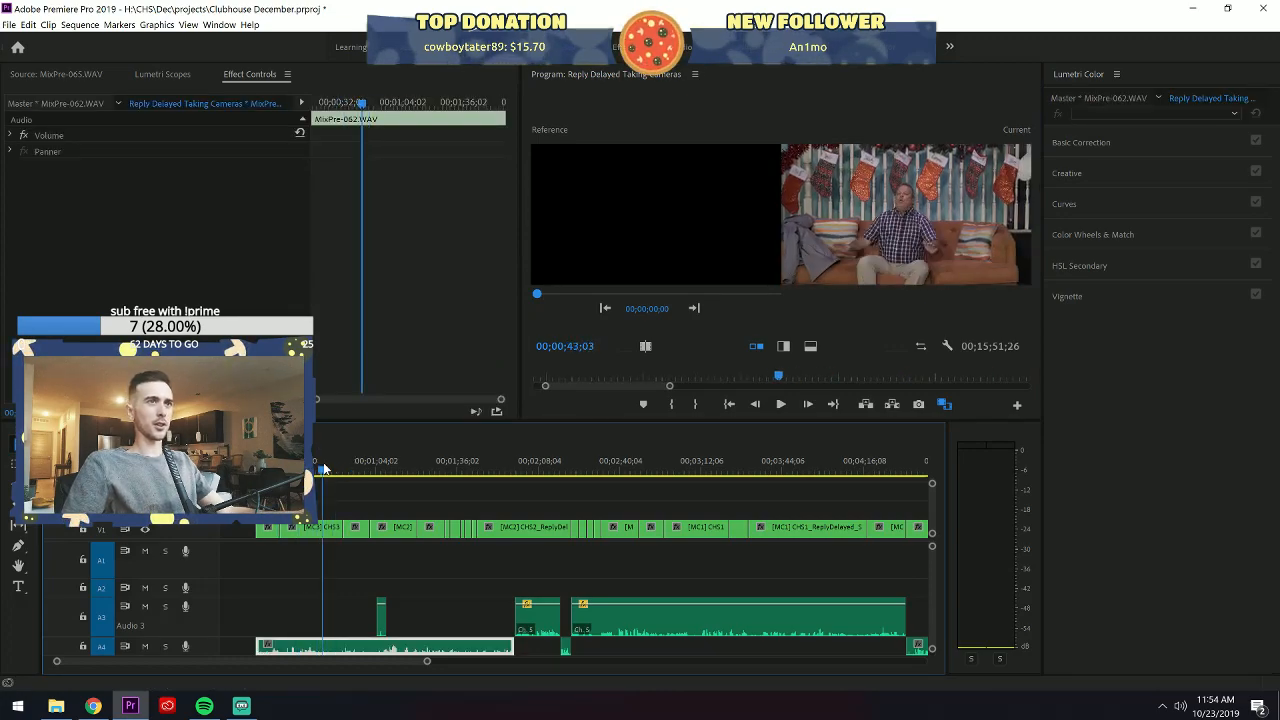
left_click(944, 404)
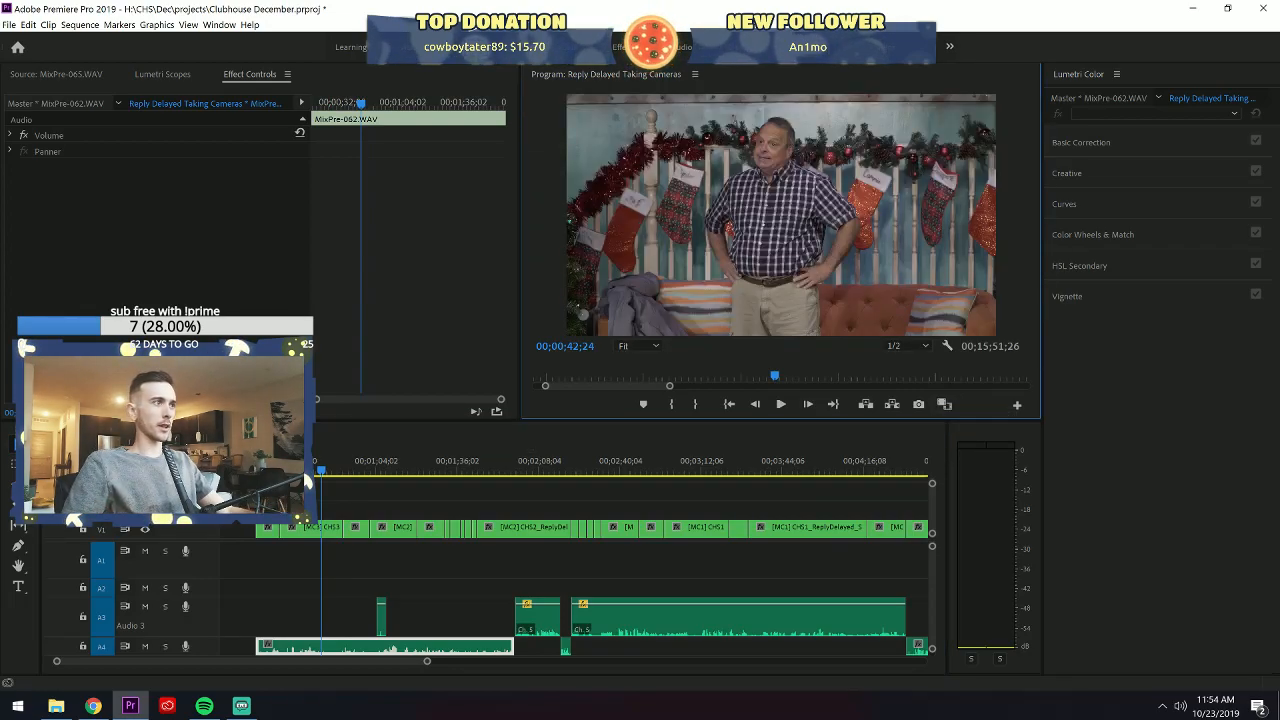
Set the current frame to the close shot at 00;00;38;29 and show it in the comparison view.
left_click(274, 468)
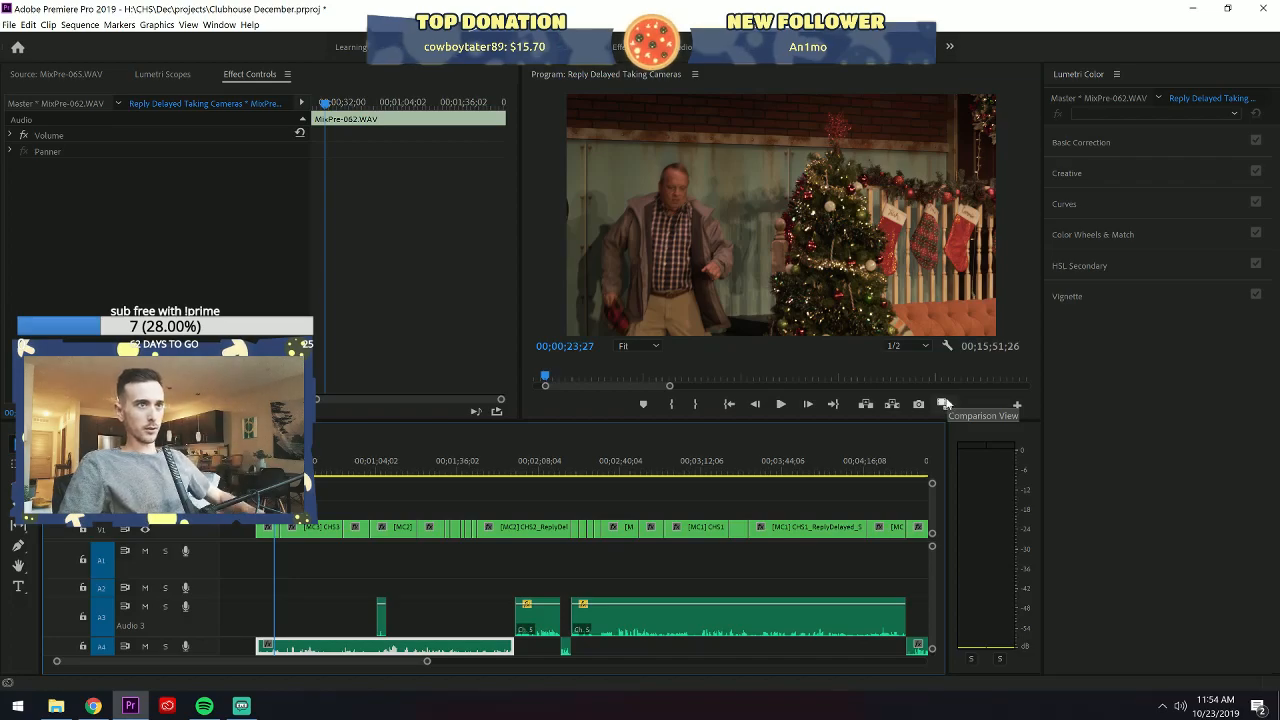
left_click(312, 470)
left_click_drag(322, 473, 317, 474)
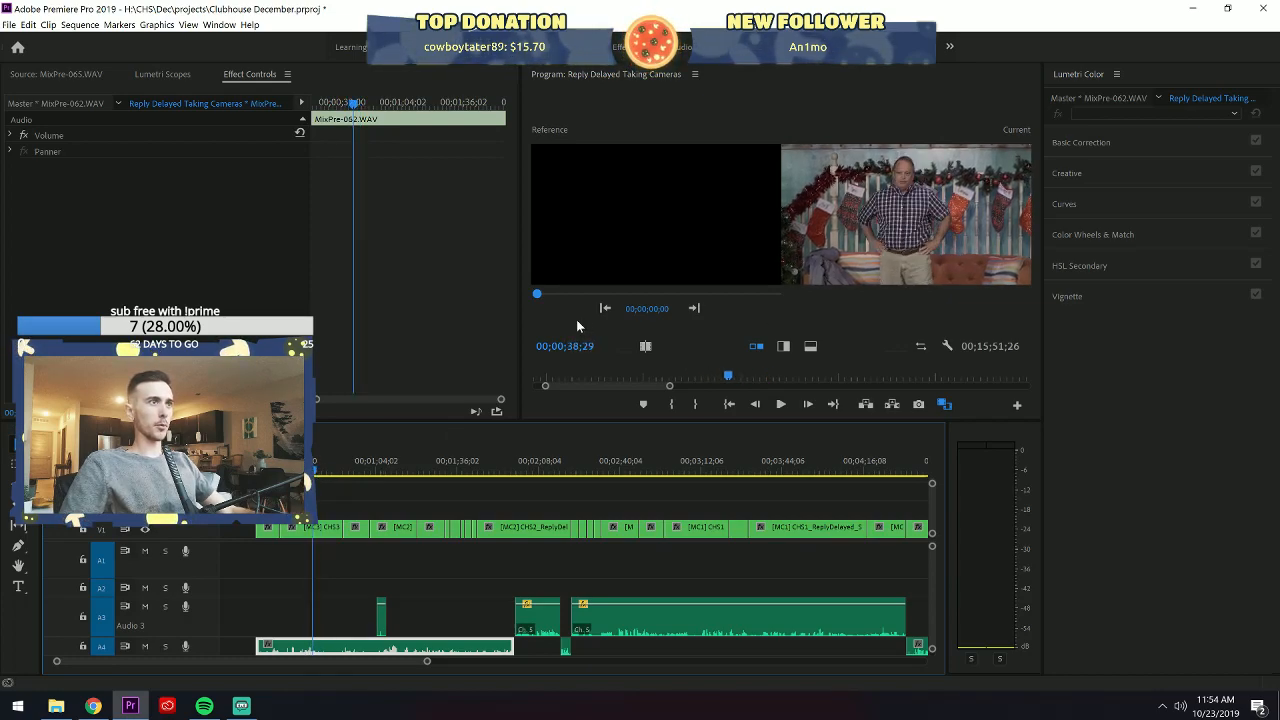
Browse the comparison view's reference frames across the edit points and settle on the plaid-shirt close shot at 00;00;41;22.
left_click(694, 308)
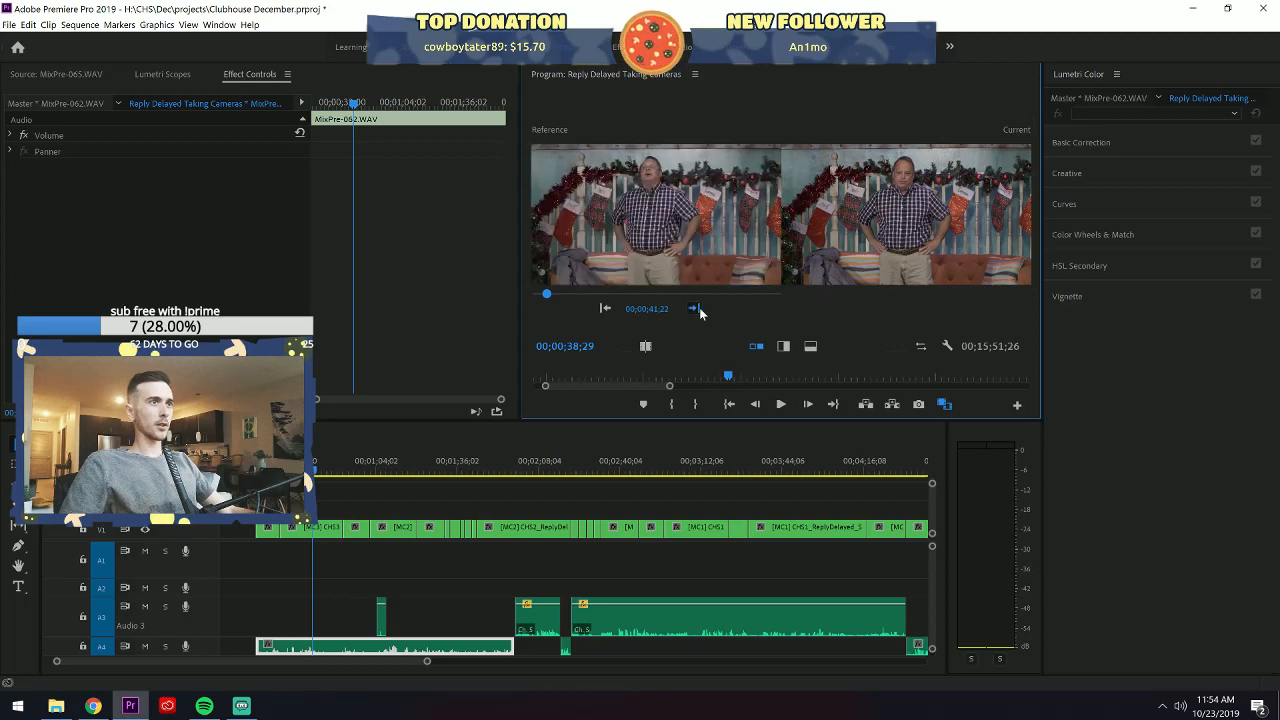
left_click(605, 308)
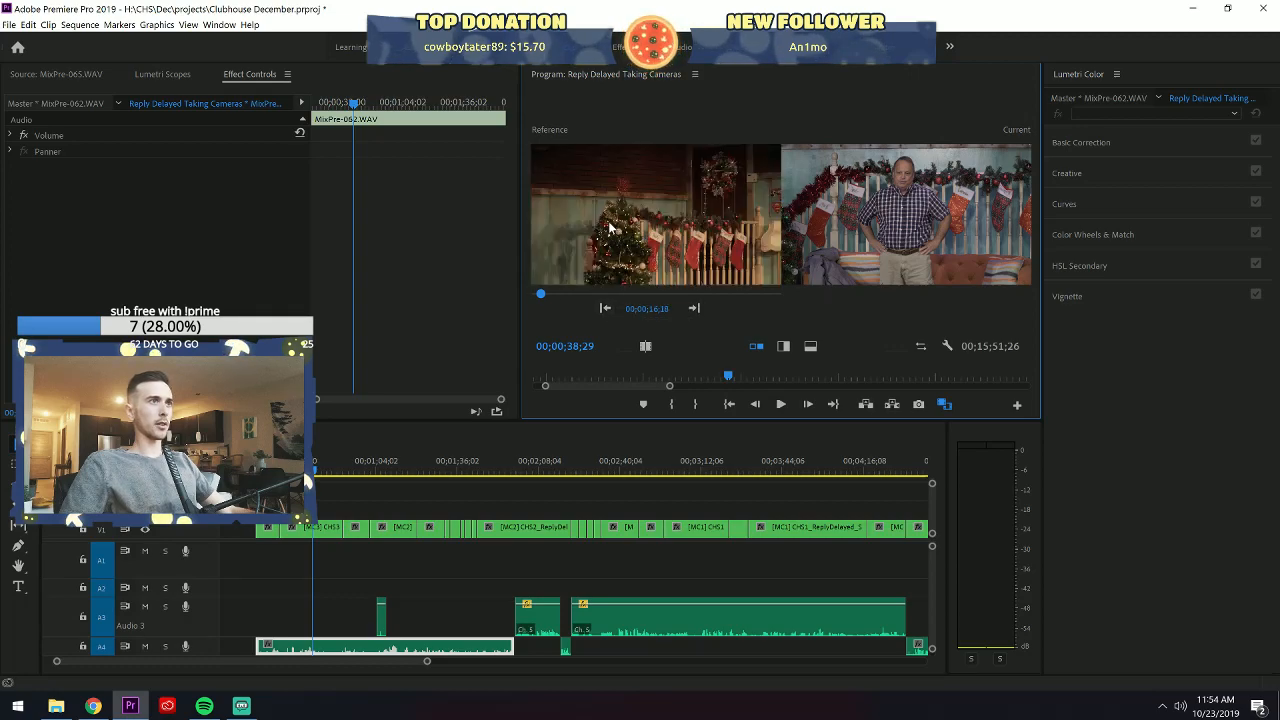
left_click(702, 309)
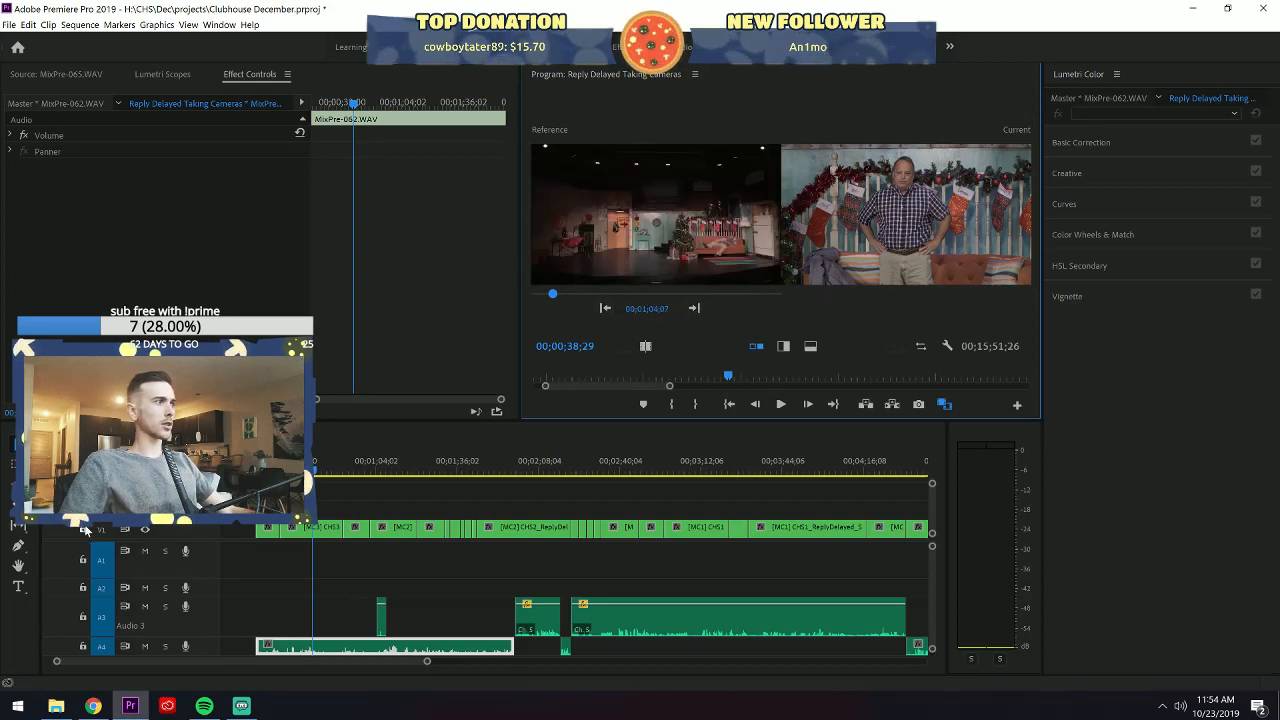
left_click(693, 308)
left_click(694, 309)
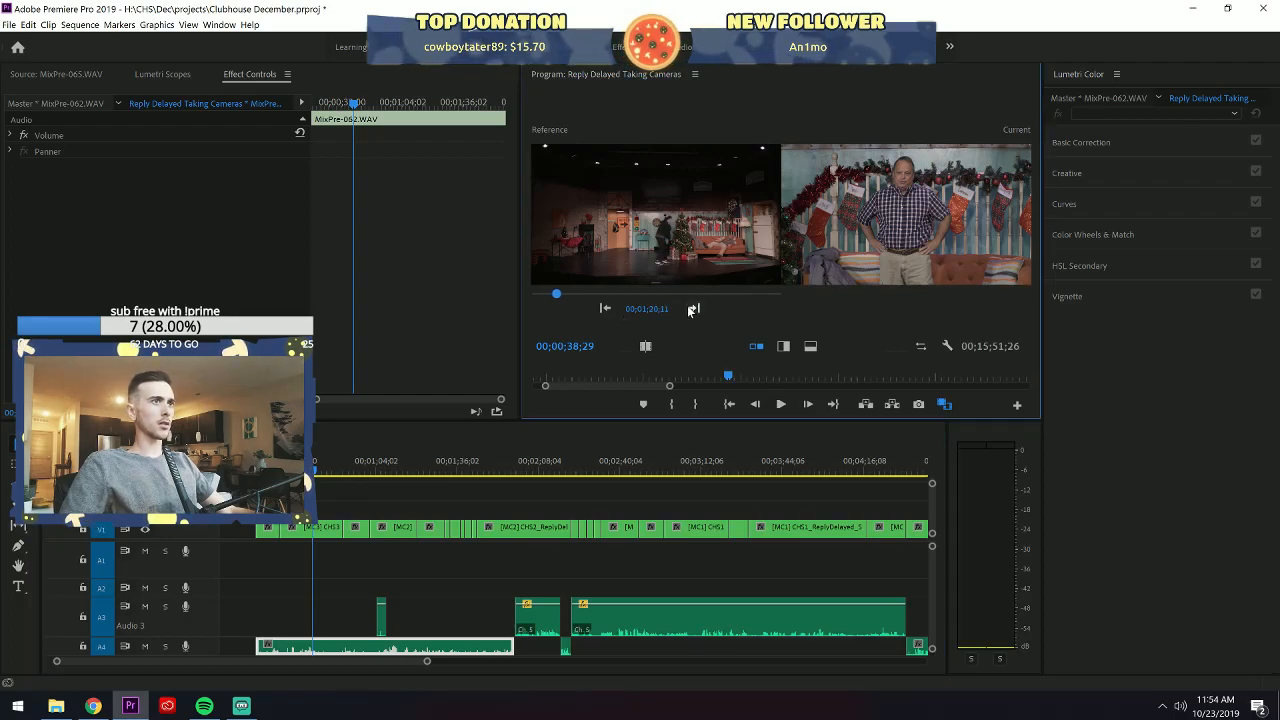
left_click(606, 309)
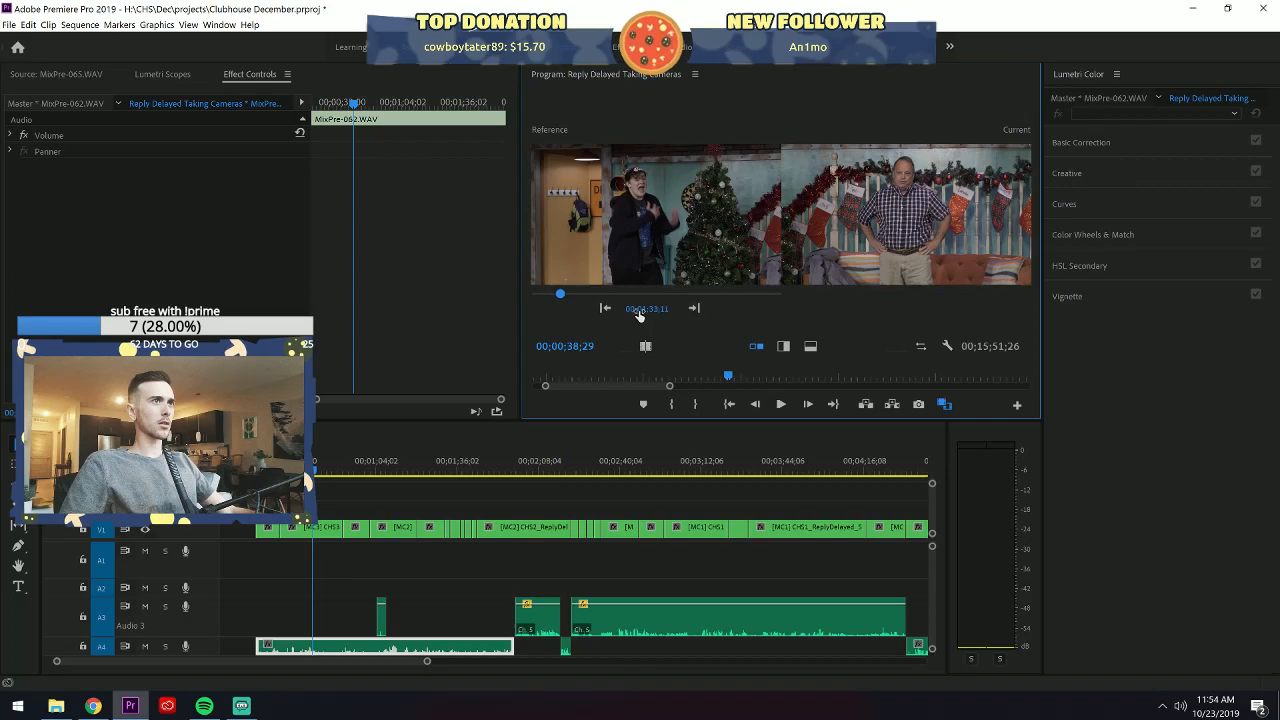
left_click(606, 309)
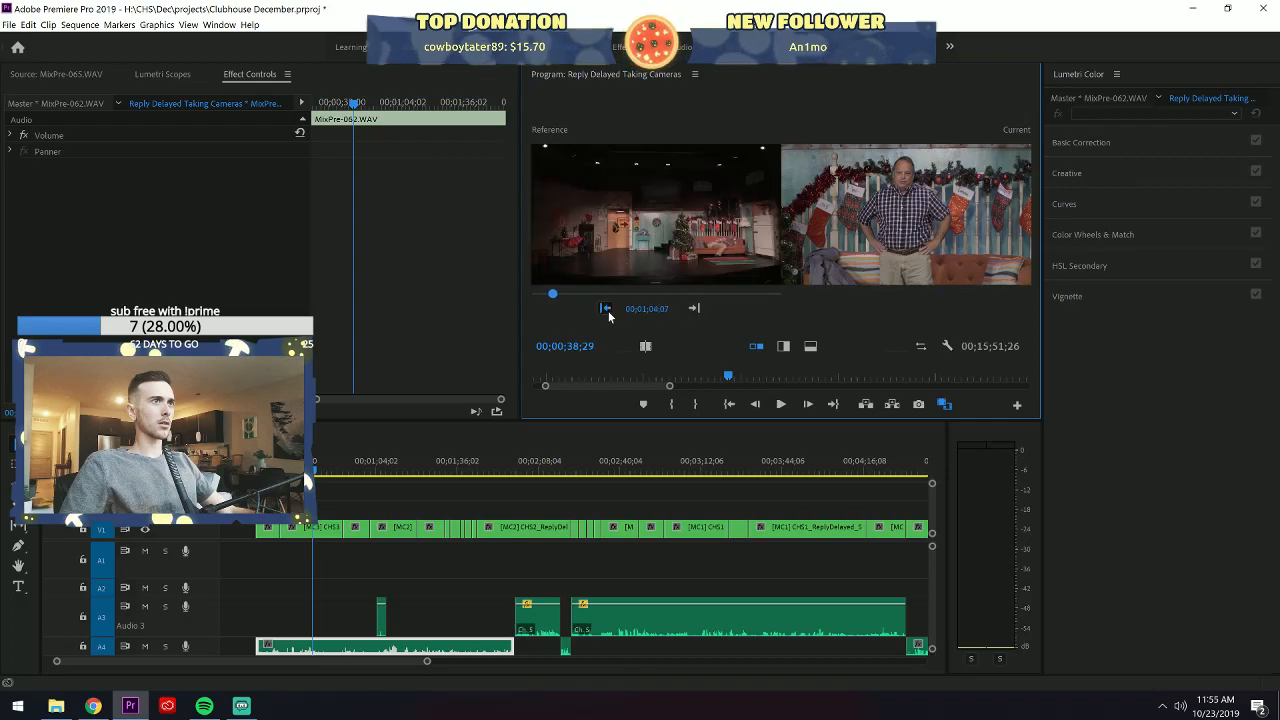
left_click(606, 309)
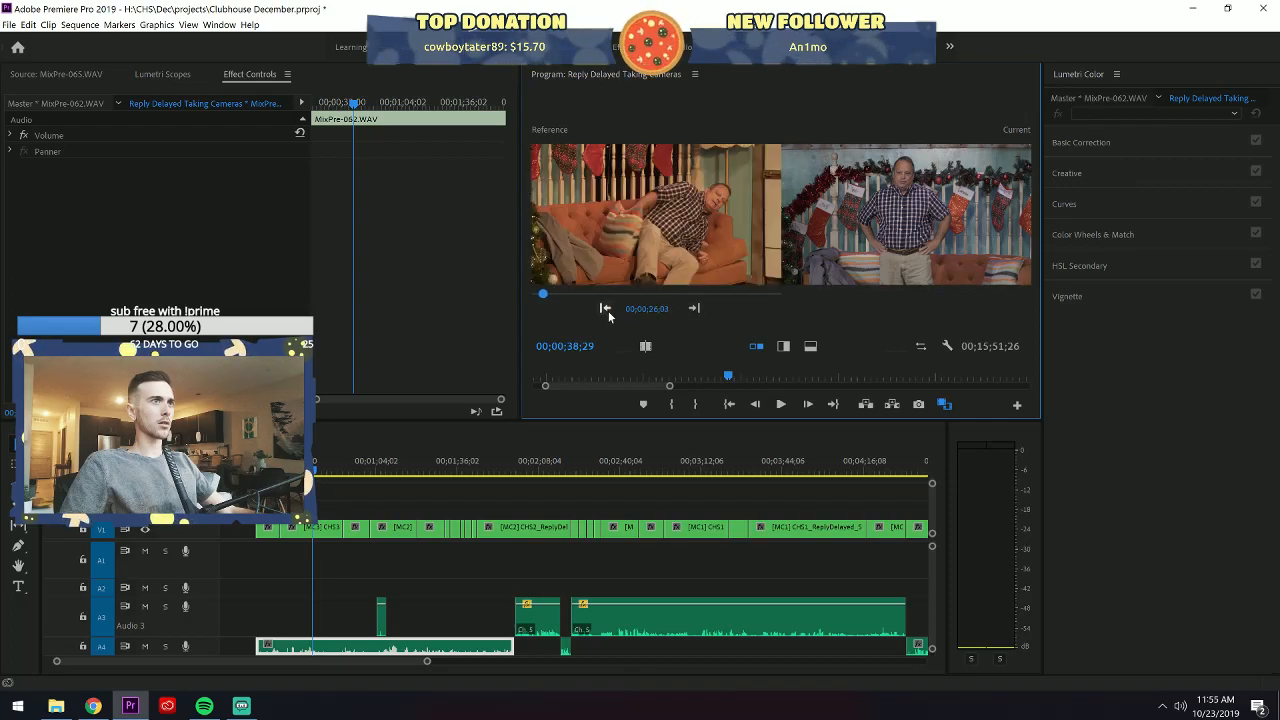
left_click(606, 309)
left_click(606, 309)
left_click(606, 309)
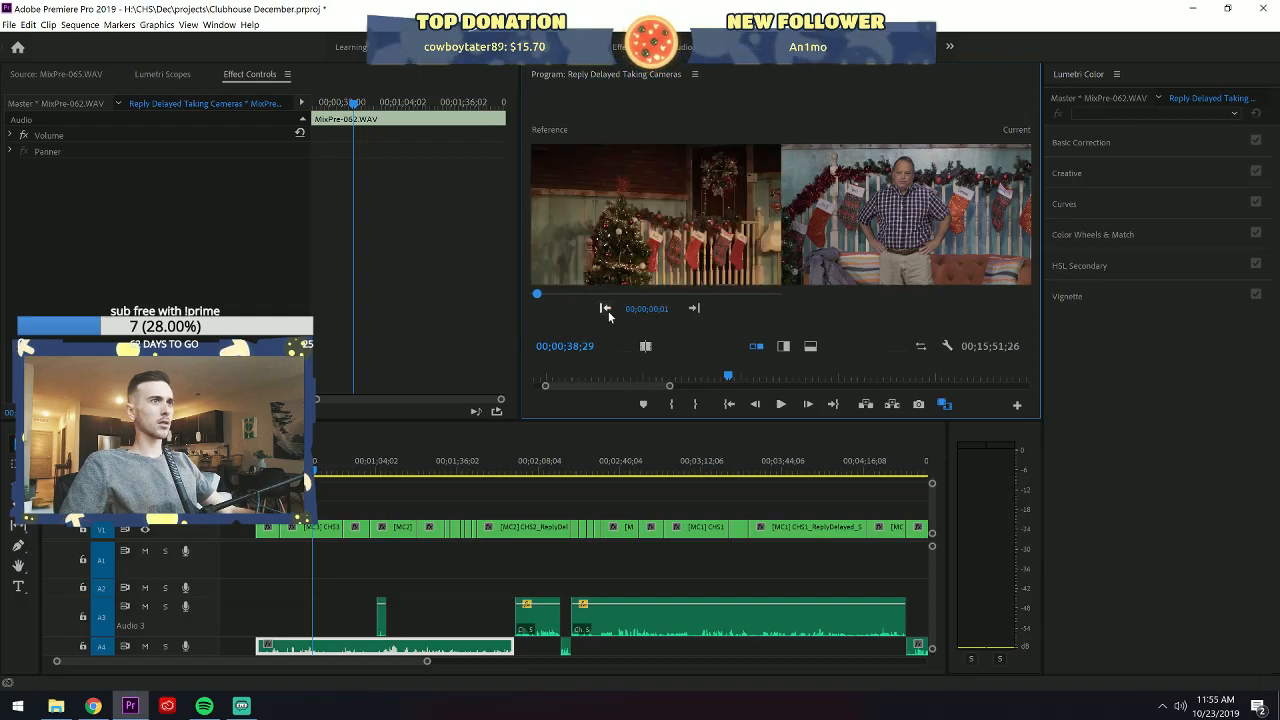
left_click(545, 294)
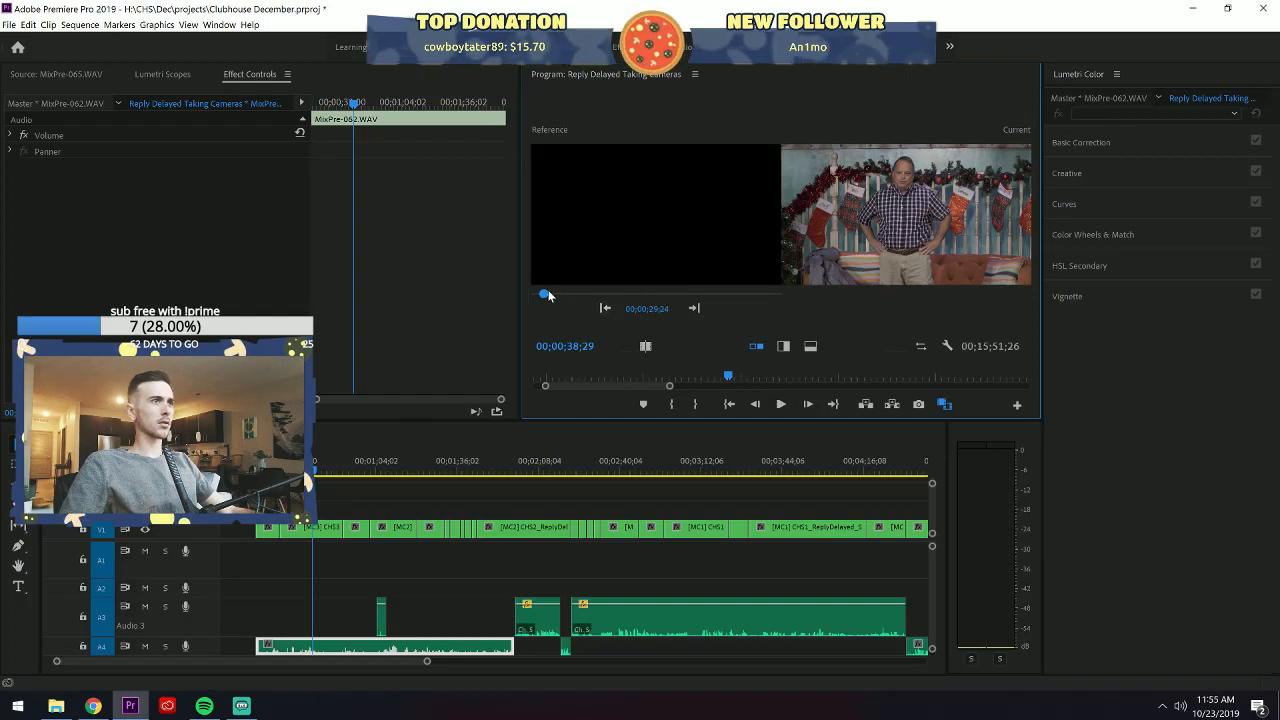
left_click_drag(552, 295, 550, 298)
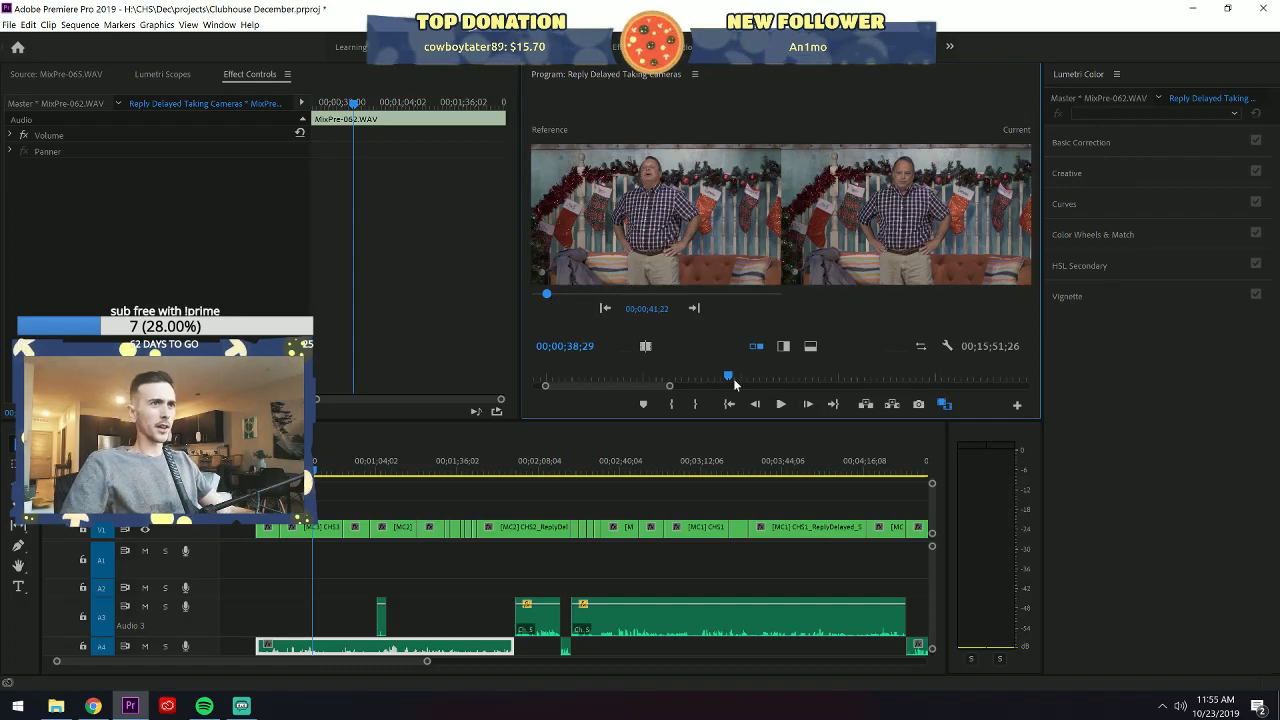
Apply a color match with face detection to the opening clip at 00;00;25;02, using the plaid-shirt close shot as reference.
left_click(264, 472)
left_click(267, 530)
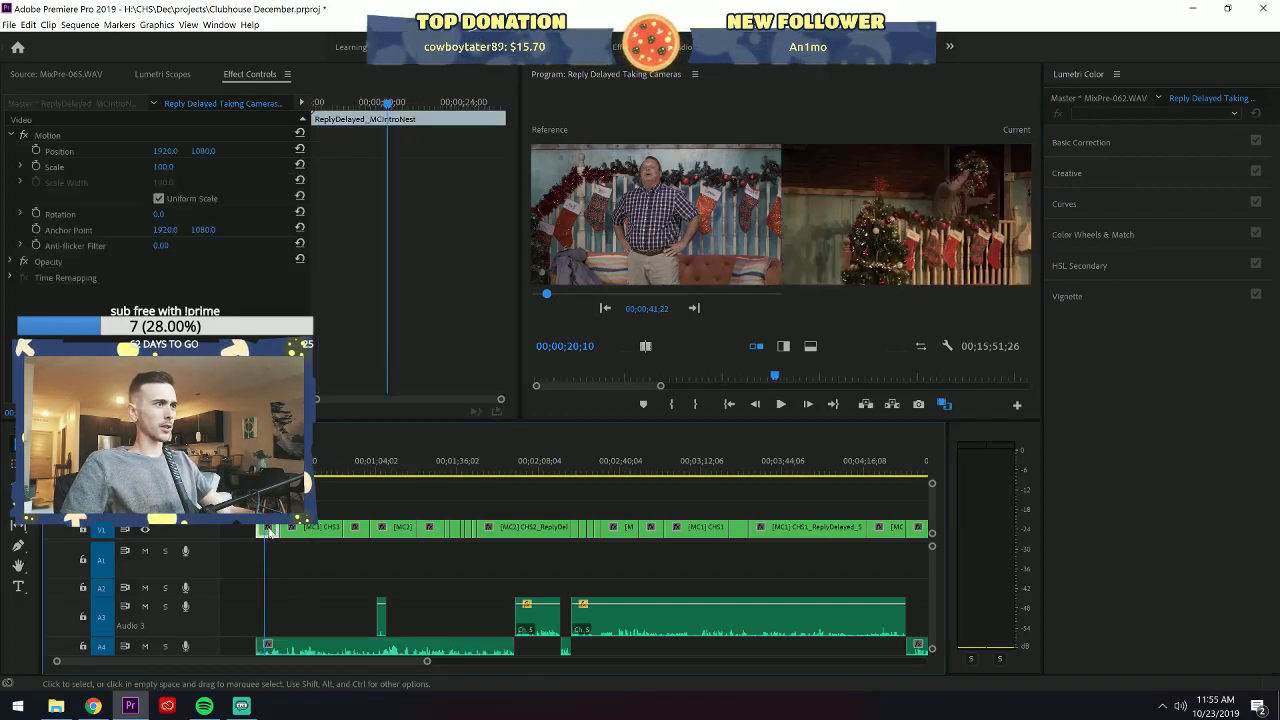
left_click(1097, 241)
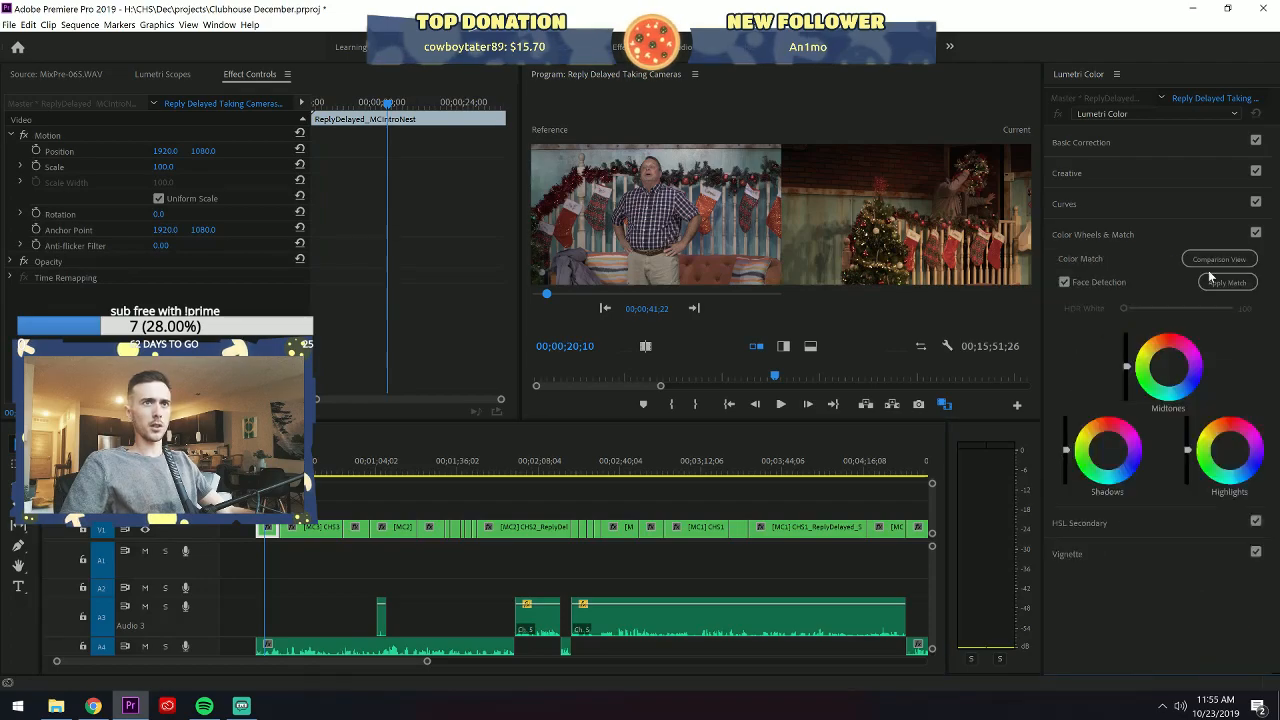
left_click_drag(263, 470, 277, 470)
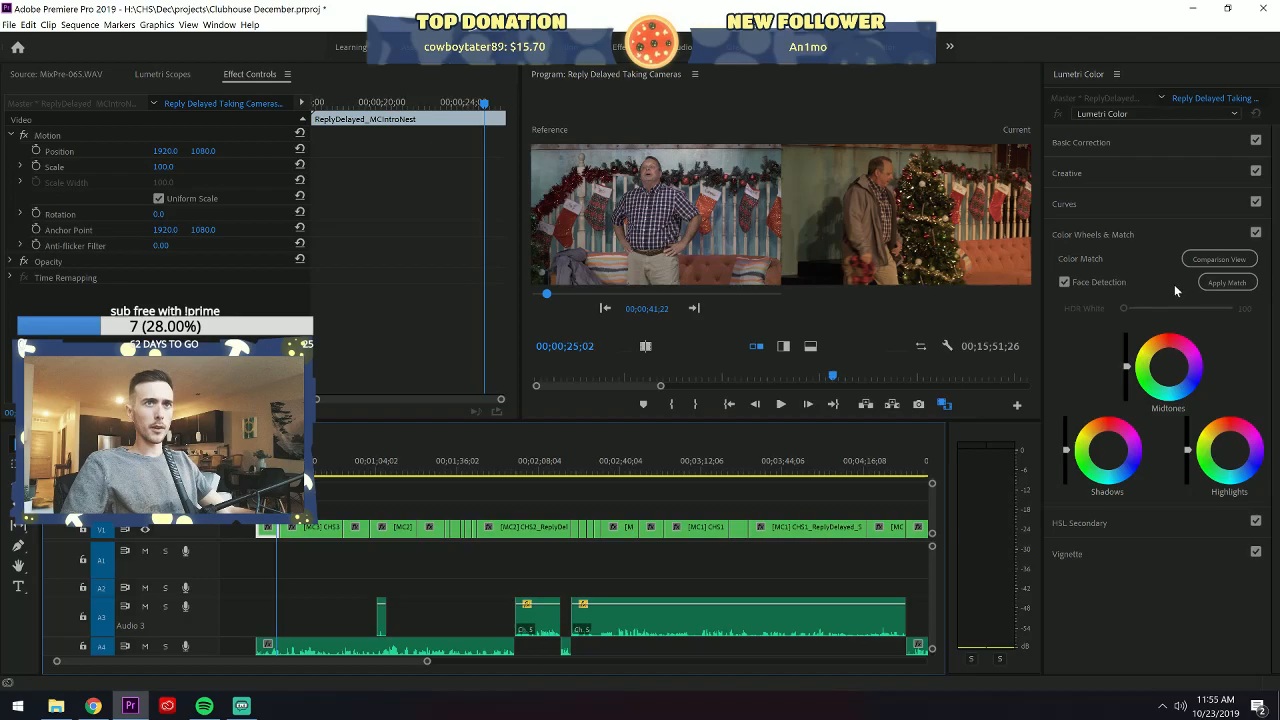
left_click(1212, 281)
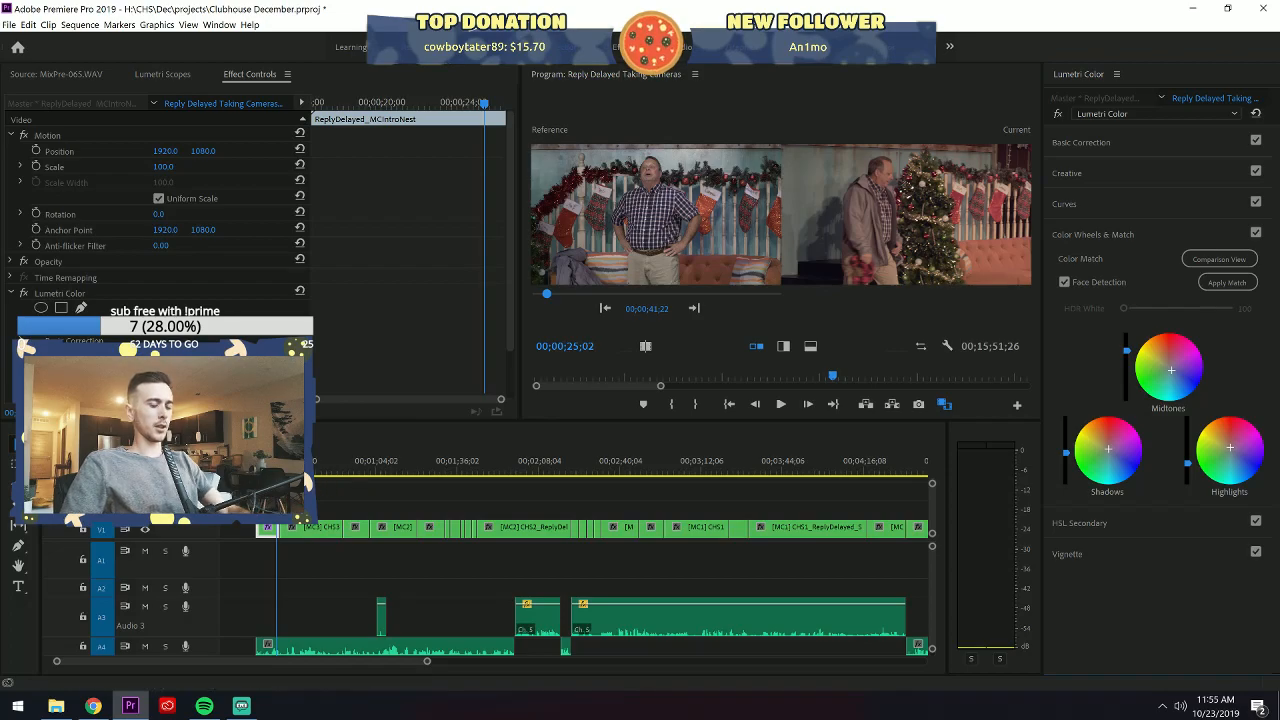
Advance the current frame to 00;00;25;13 in the color-matched opening clip.
key("Right")
key("Right")
key("Right")
key("Right")
key("Right")
key("Right")
key("Right")
key("Right")
key("Right")
key("Right")
key("Right")
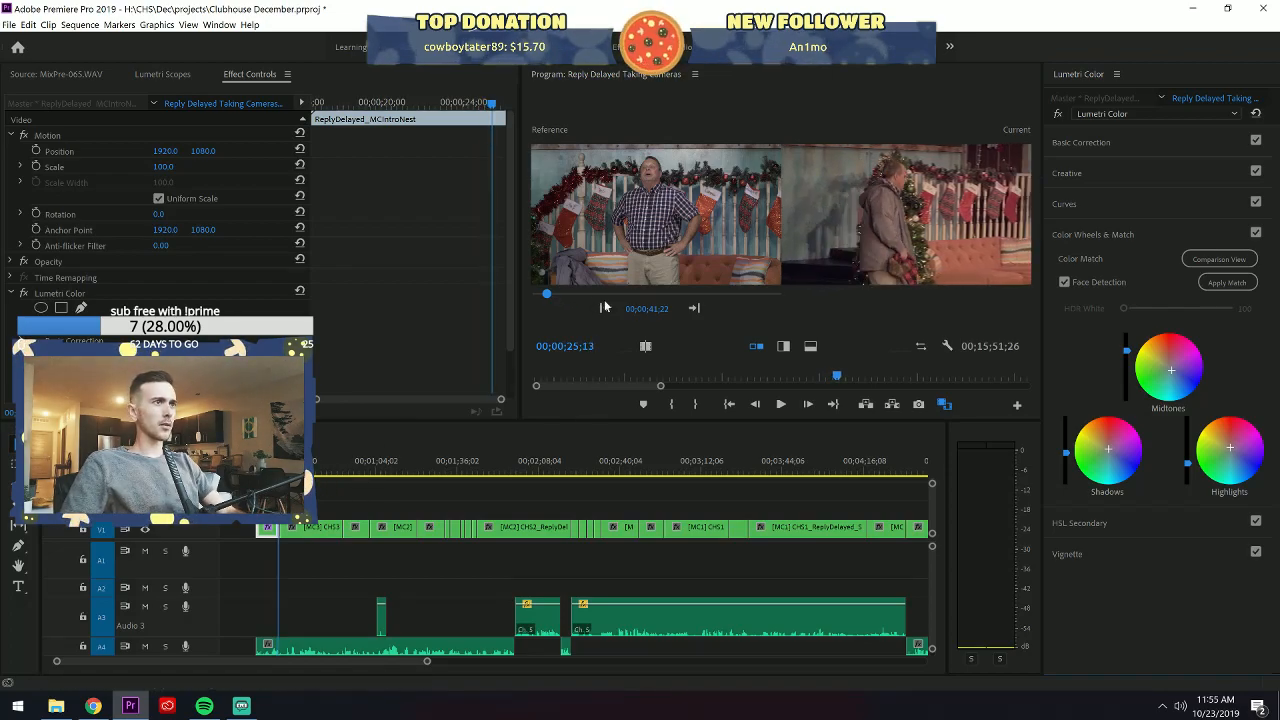
Try the reference frame at 00;00;38;22, then move it to the gray-coat shot beside the tree at 00;00;26;25.
left_click(648, 308)
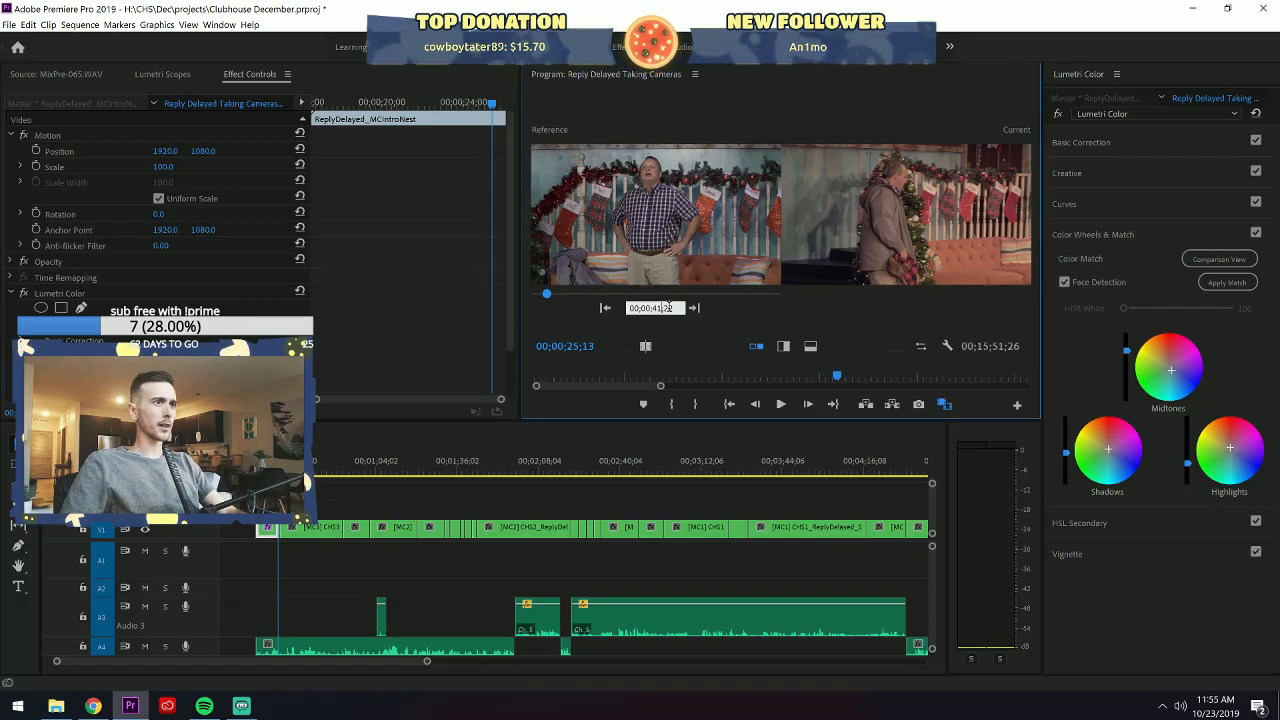
key("BackSpace")
key("BackSpace")
type("38")
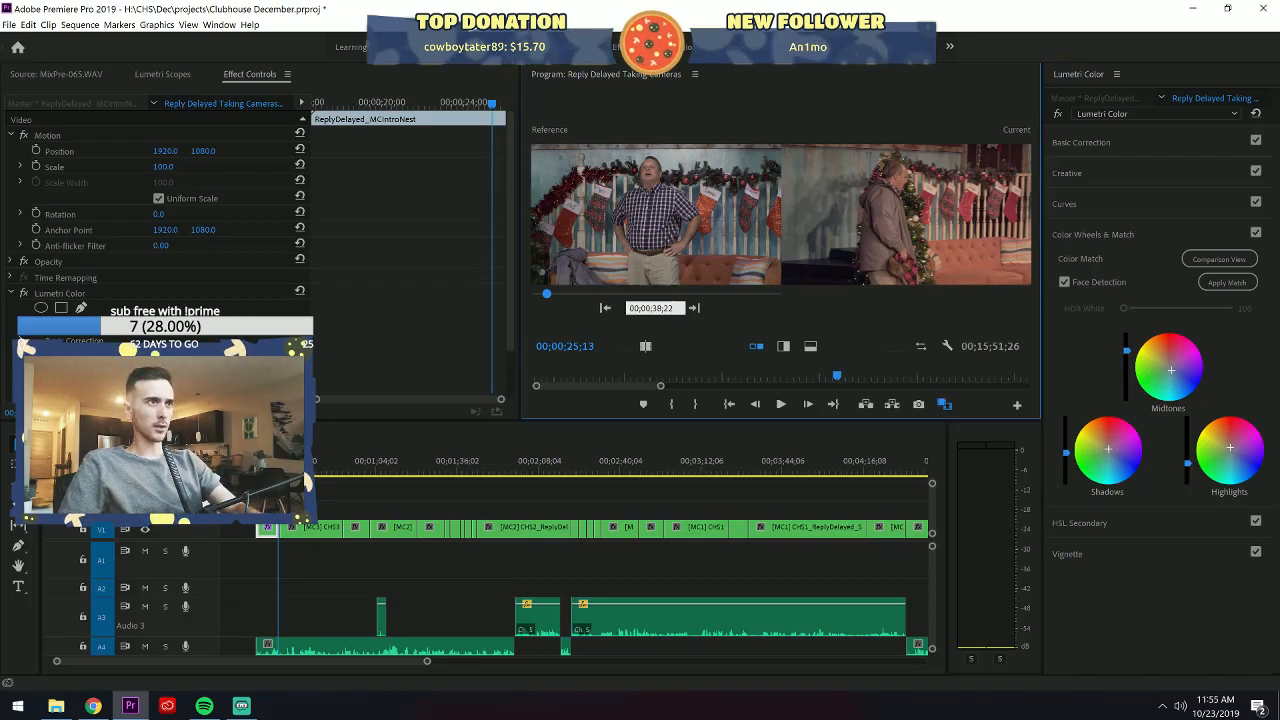
key("Return")
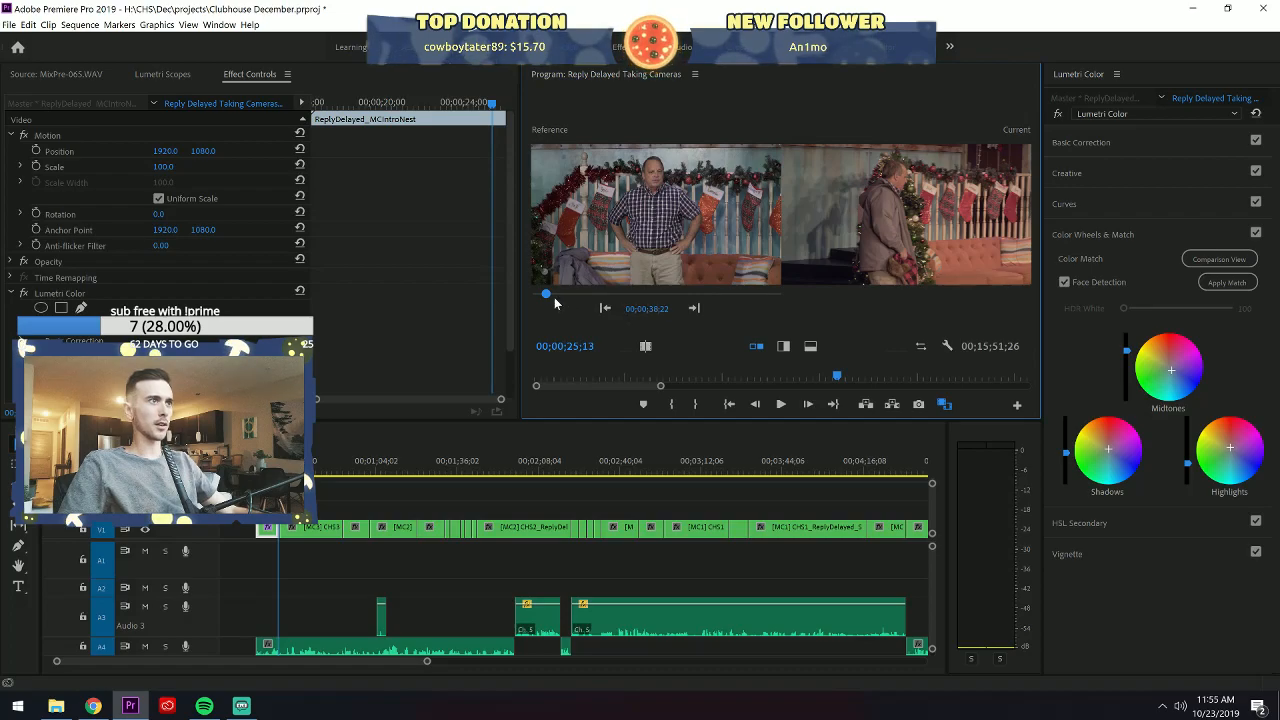
left_click_drag(545, 299, 543, 299)
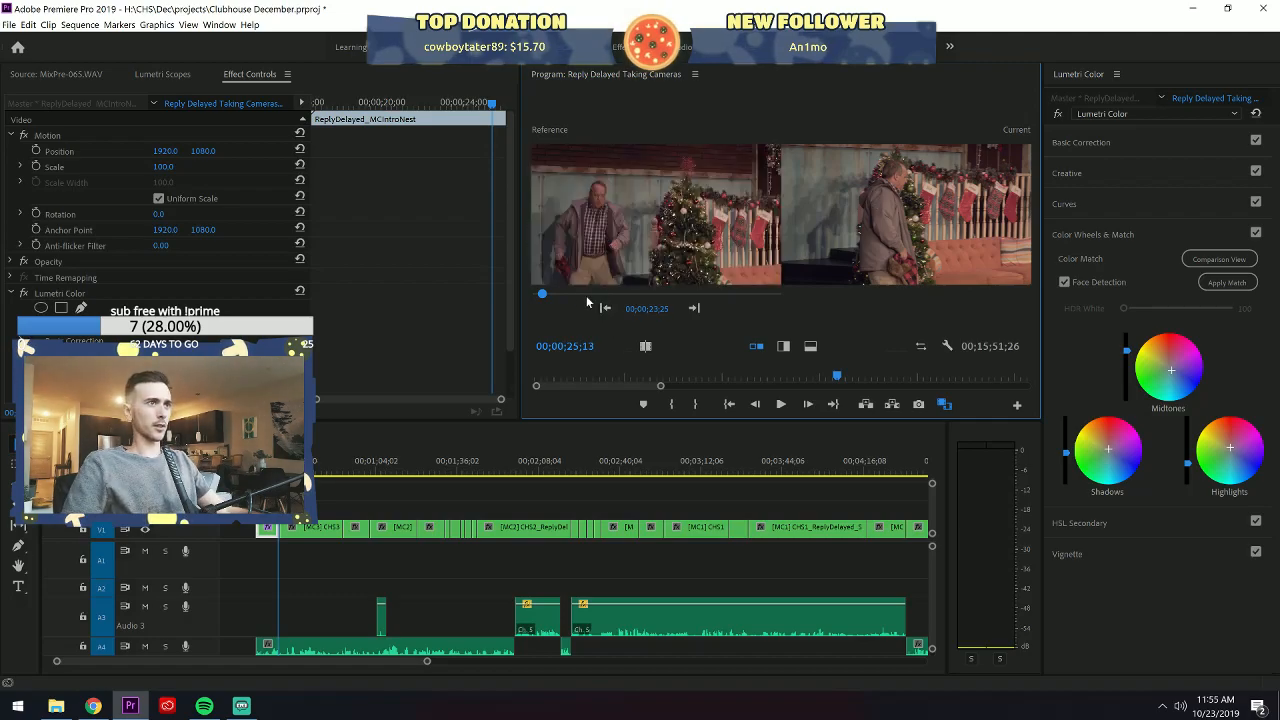
left_click_drag(543, 296, 545, 297)
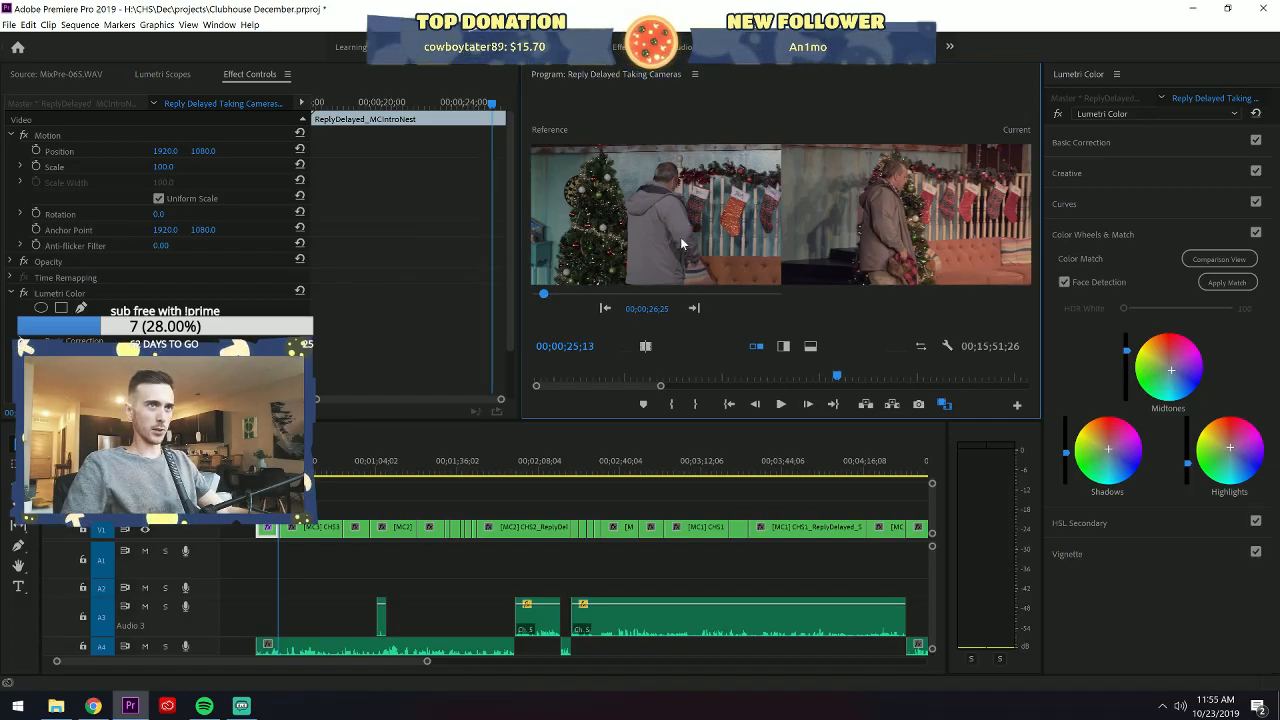
Cool the opening clip's white balance temperature to about -64.4 in Basic Correction, enlarging the preview area slightly for comparison.
left_click(1128, 234)
left_click(1114, 168)
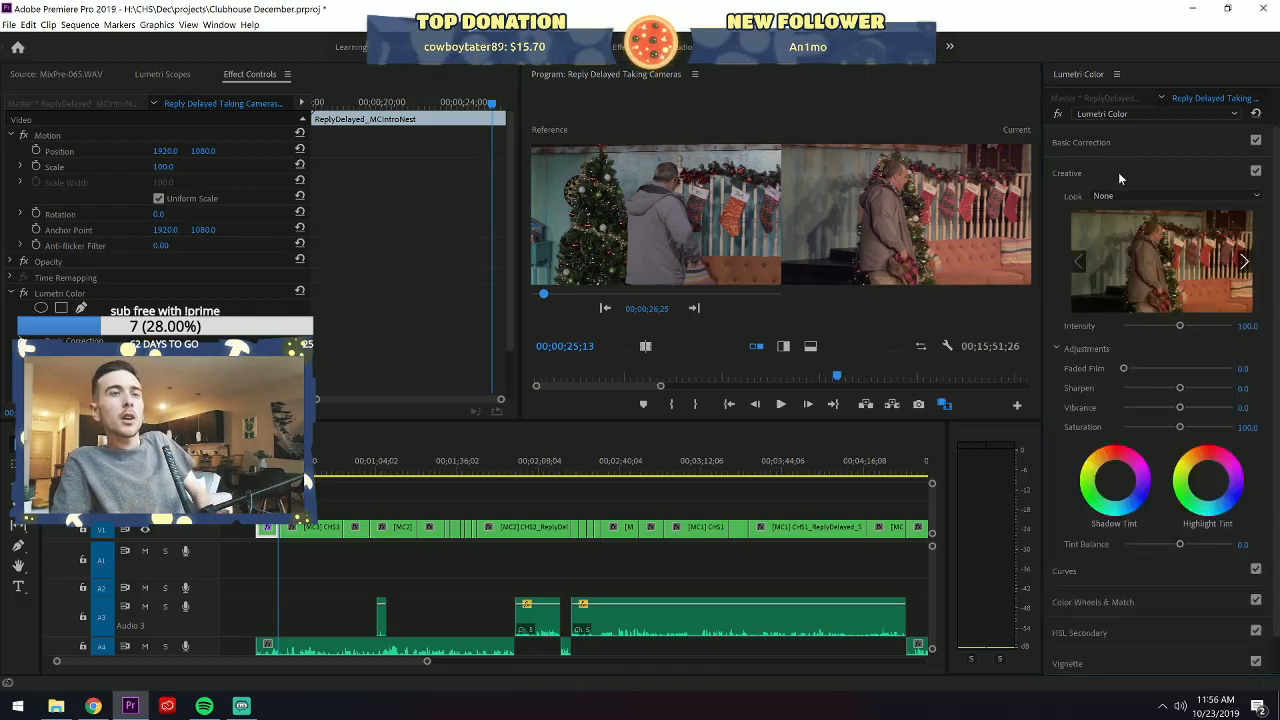
left_click(1118, 172)
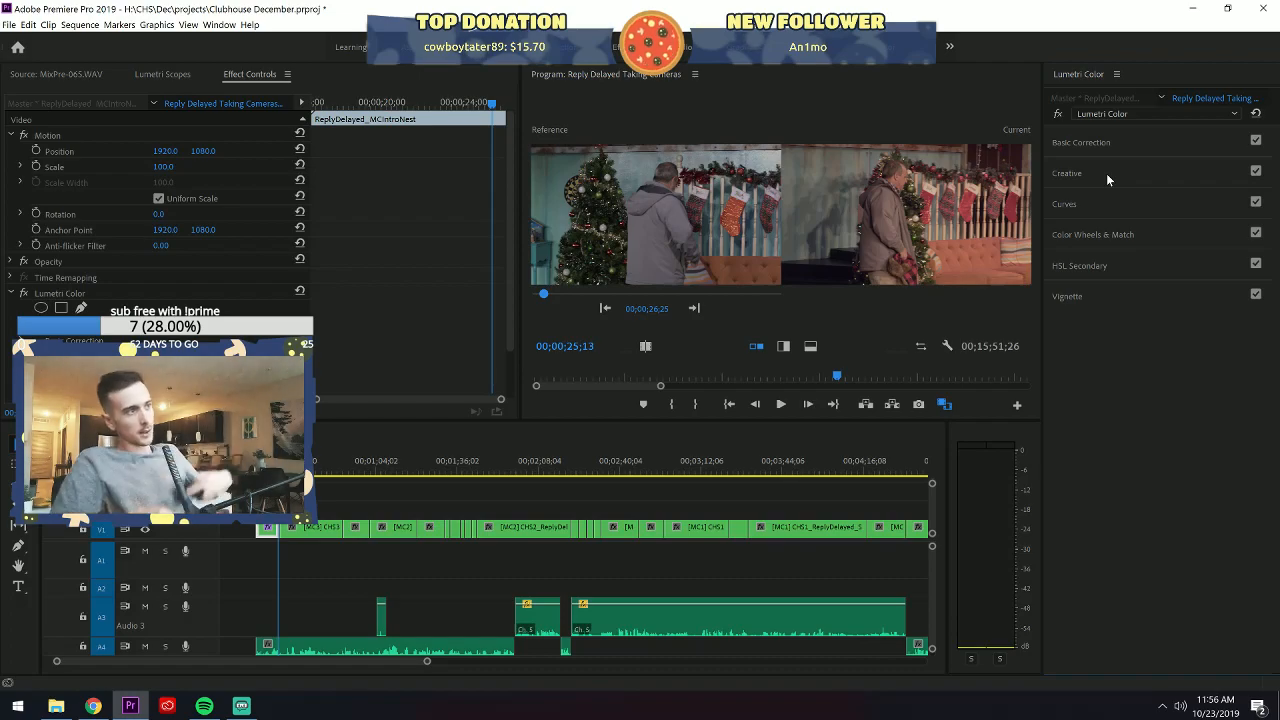
left_click(1091, 141)
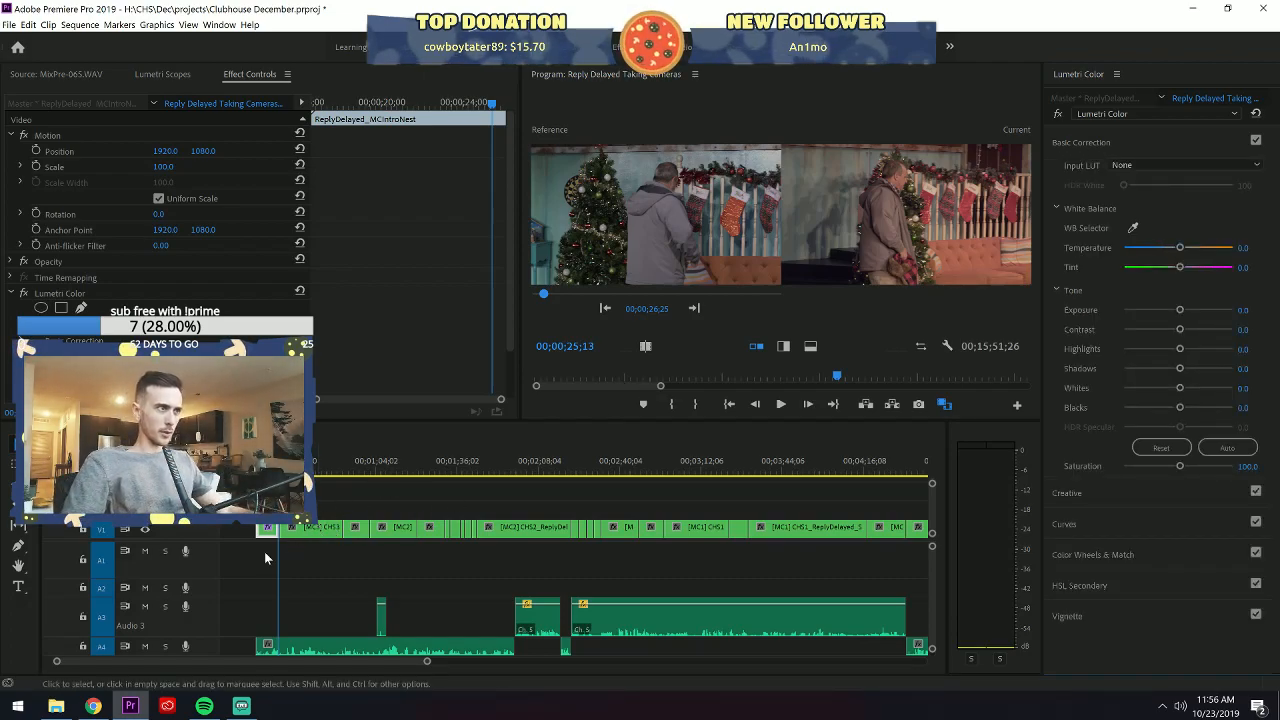
left_click_drag(1180, 248, 1166, 254)
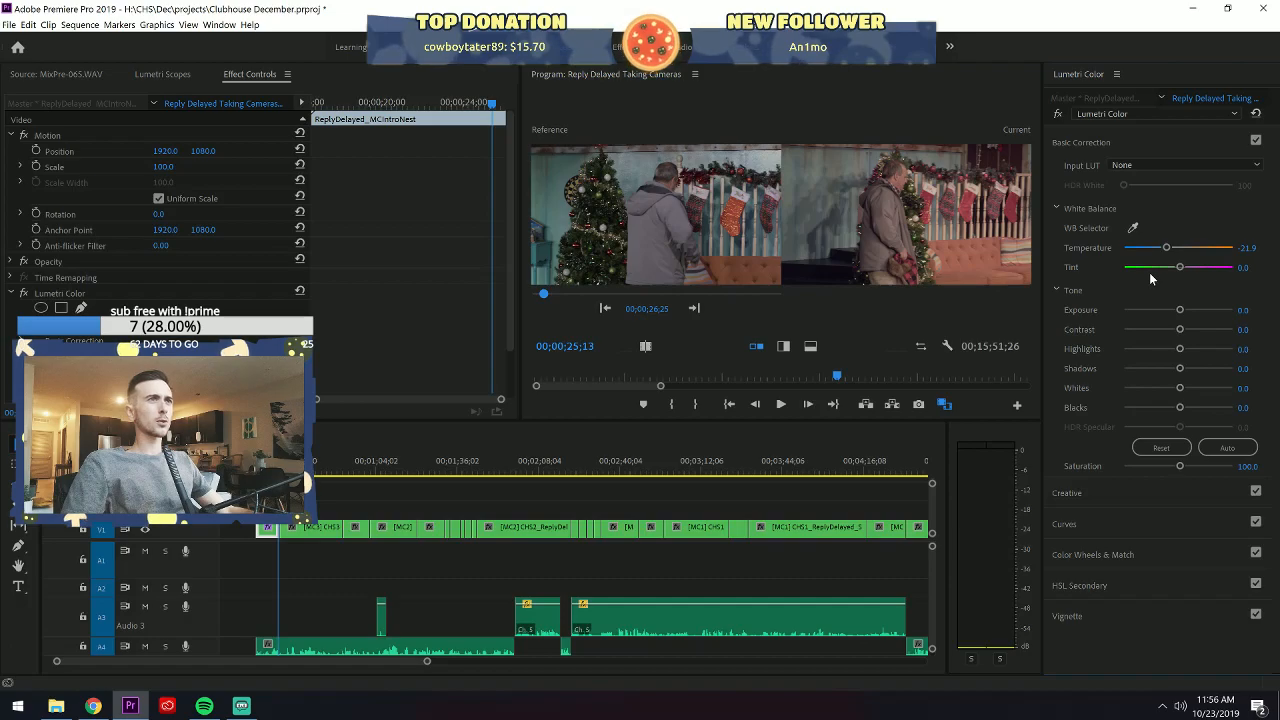
left_click_drag(1166, 248, 1158, 252)
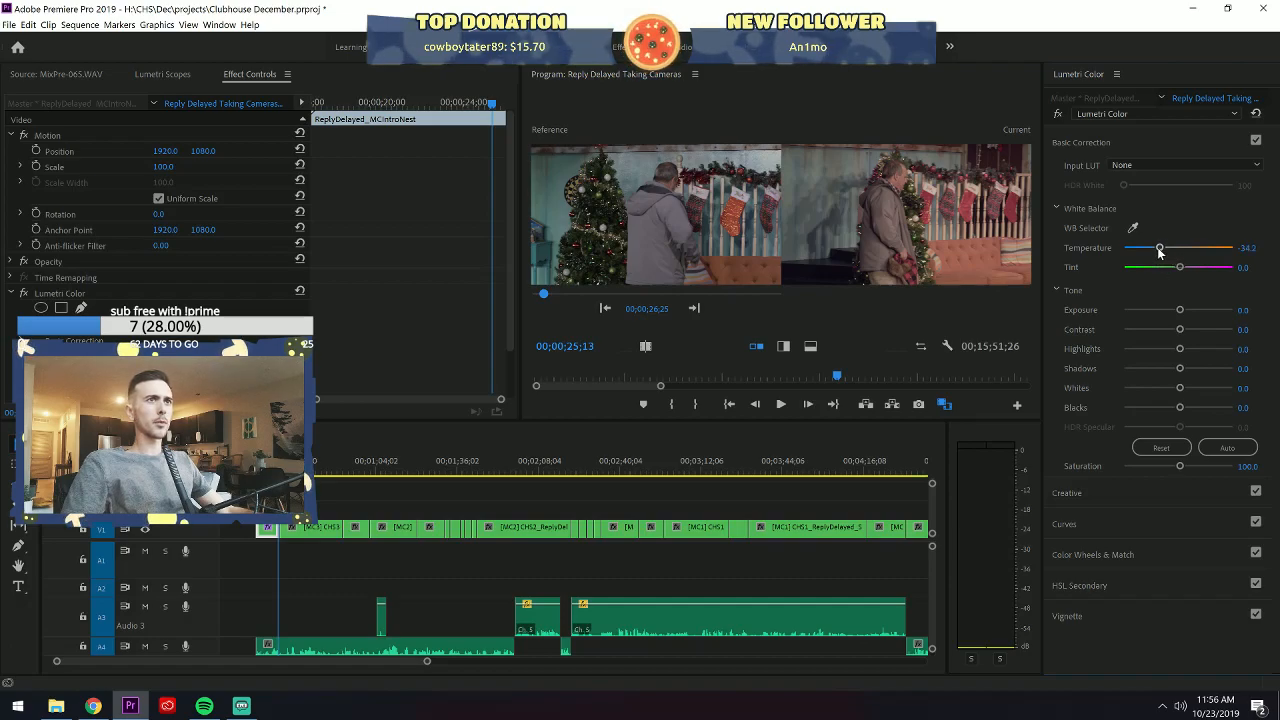
left_click_drag(1160, 253, 1152, 252)
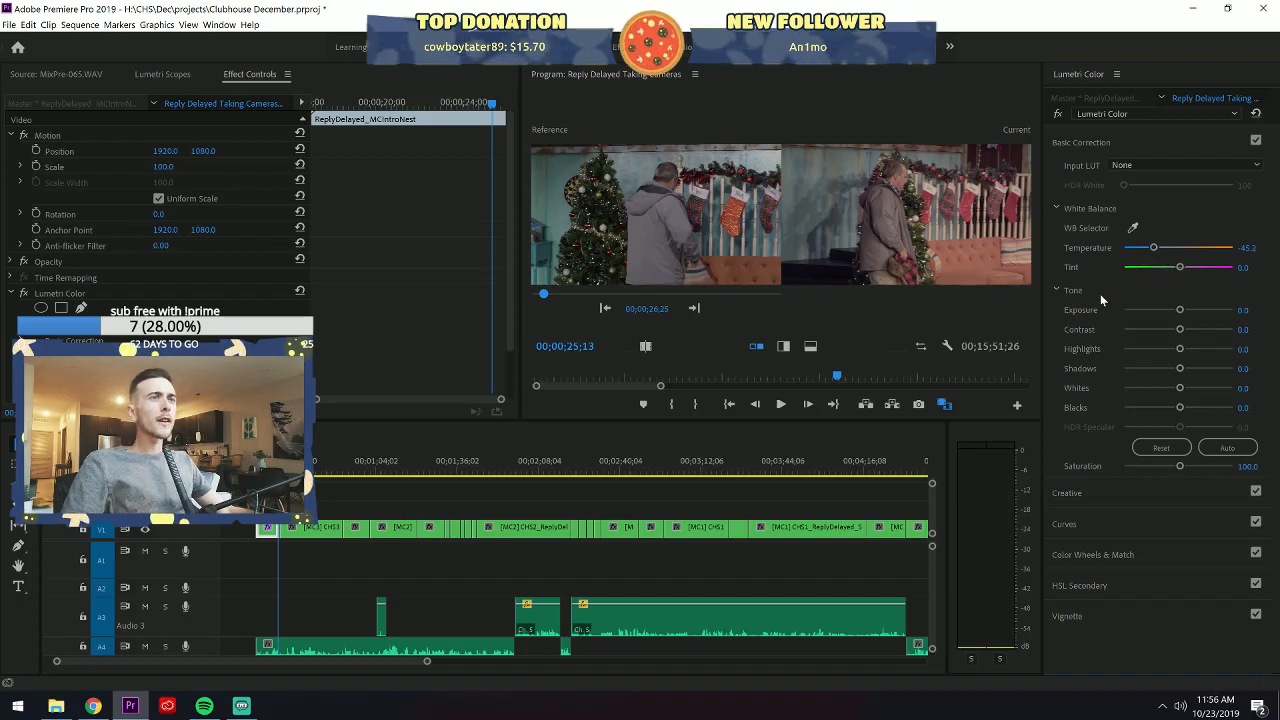
left_click_drag(848, 421, 848, 449)
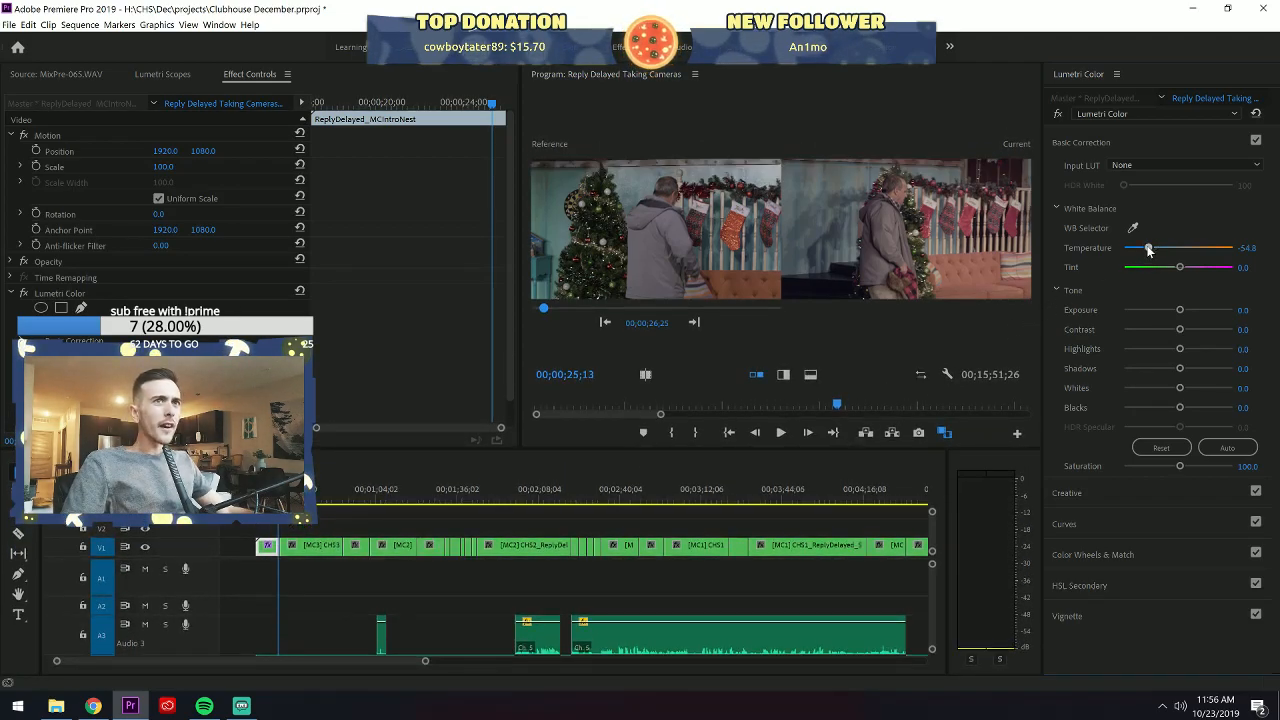
left_click_drag(1147, 249, 1129, 251)
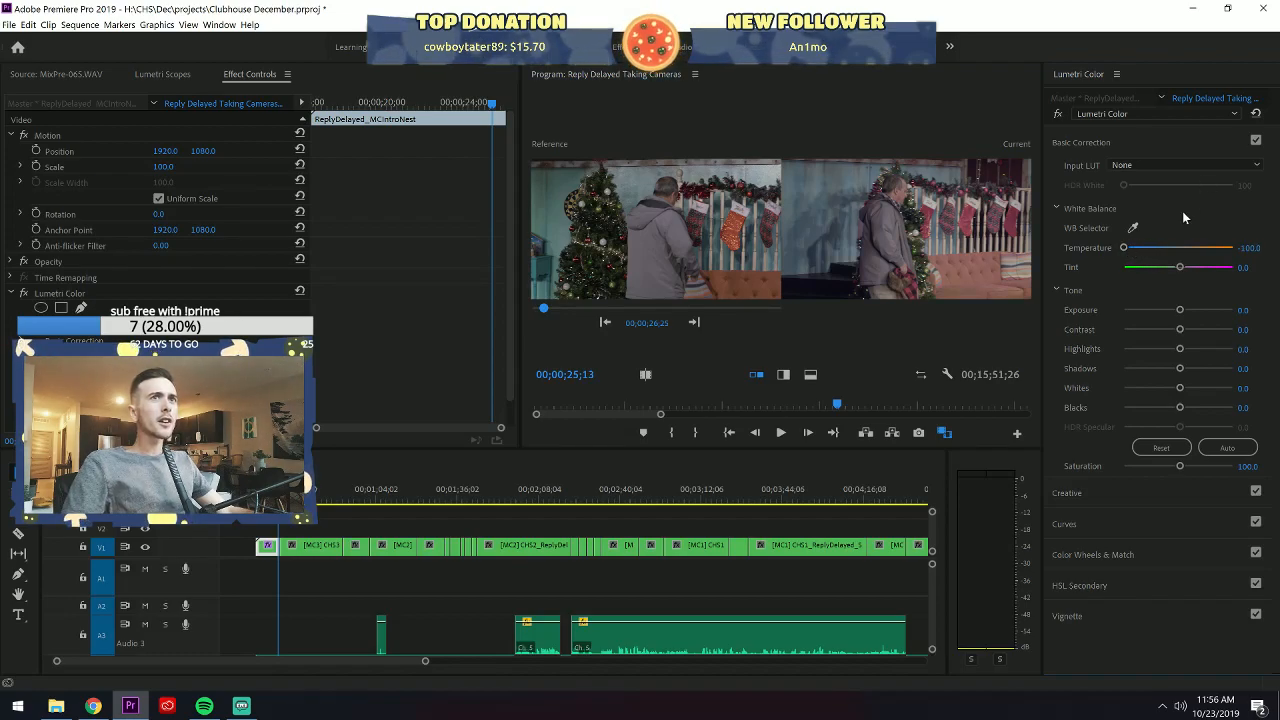
left_click(1135, 249)
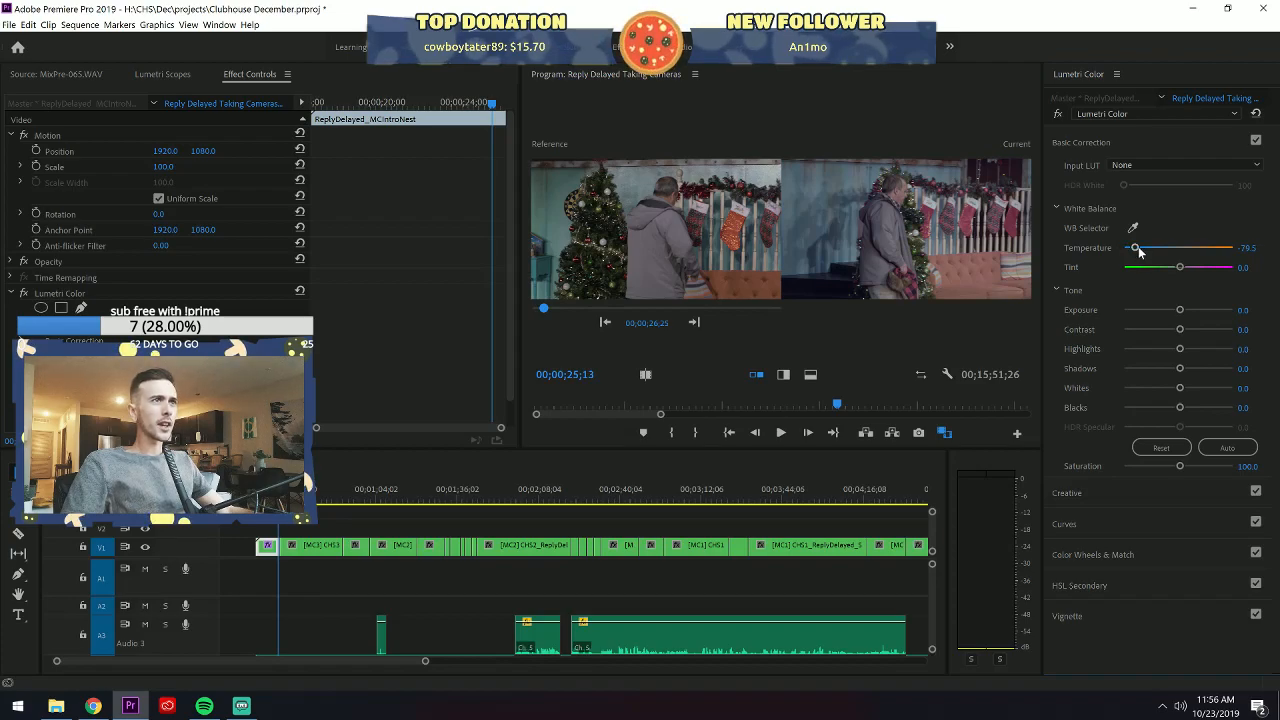
left_click_drag(1137, 251, 1144, 251)
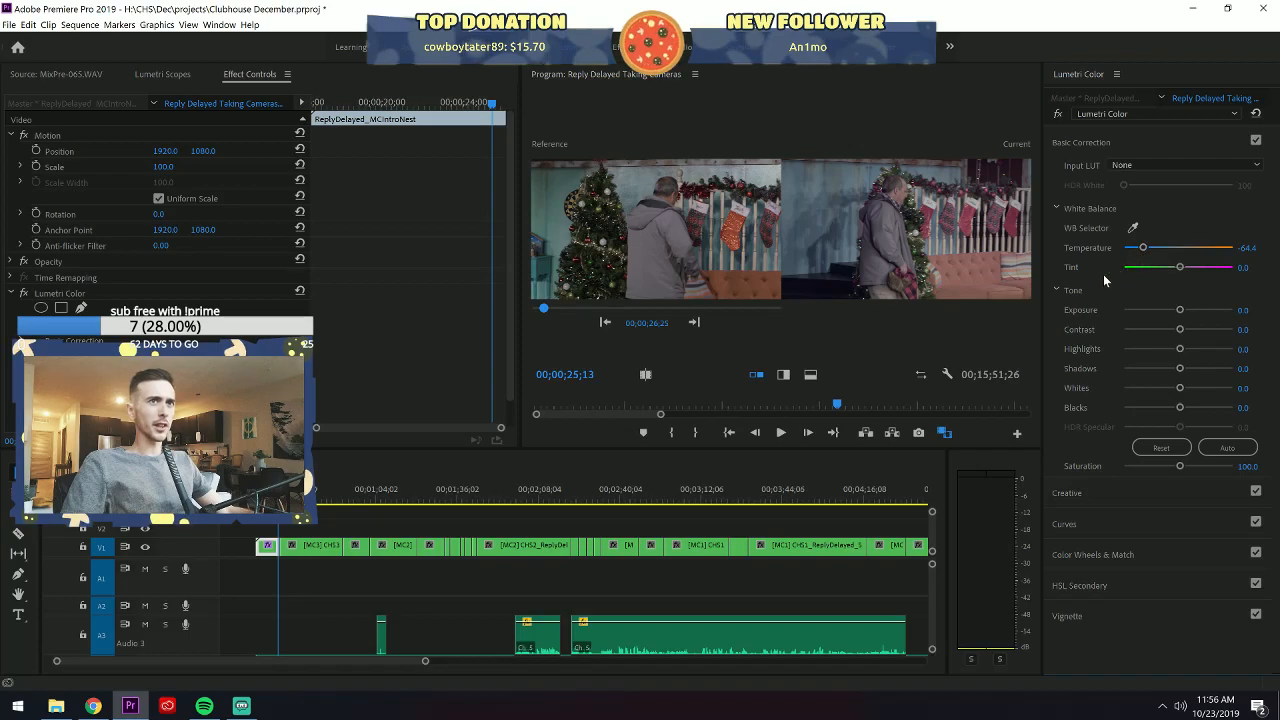
Toggle the Basic Correction adjustments off and on repeatedly to compare the opening clip before and after, leaving them enabled.
left_click(1256, 142)
left_click(1256, 142)
left_click(1256, 142)
left_click(1256, 142)
left_click(1256, 142)
left_click(1256, 142)
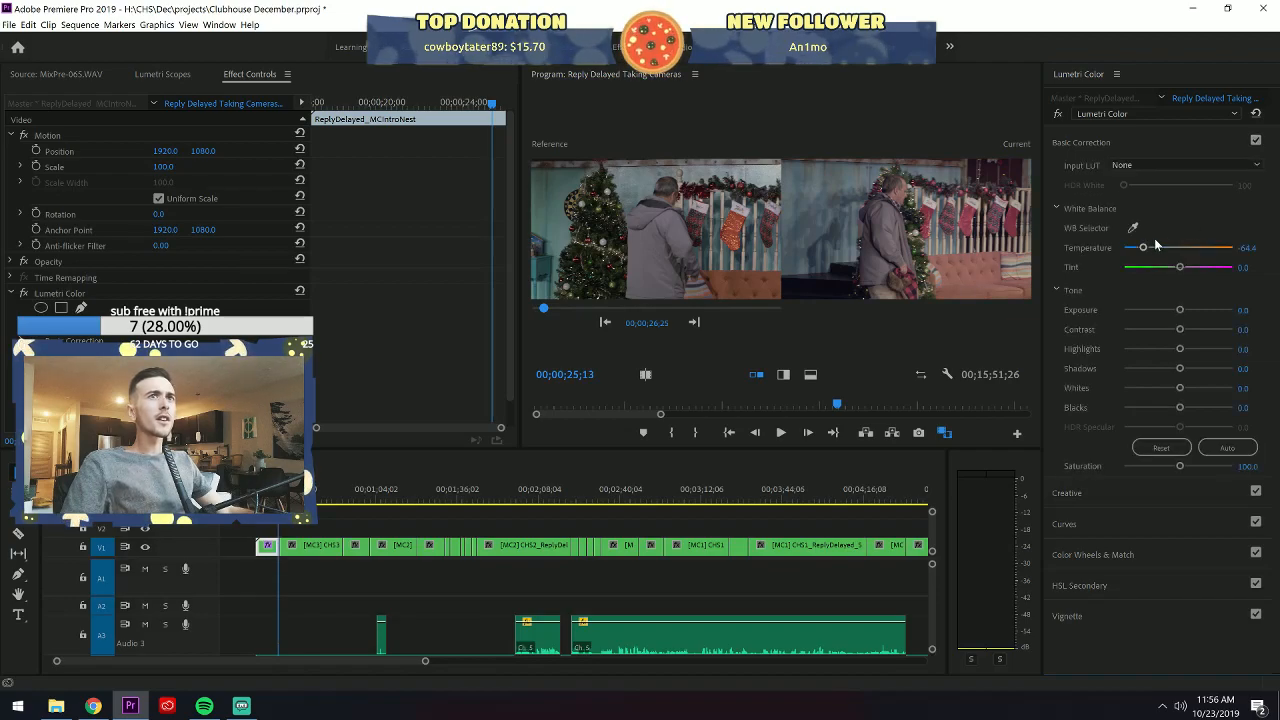
Raise the midtones and highlights slightly and darken the shadows of the opening clip in Color Wheels & Match.
left_click(1147, 143)
left_click(1083, 235)
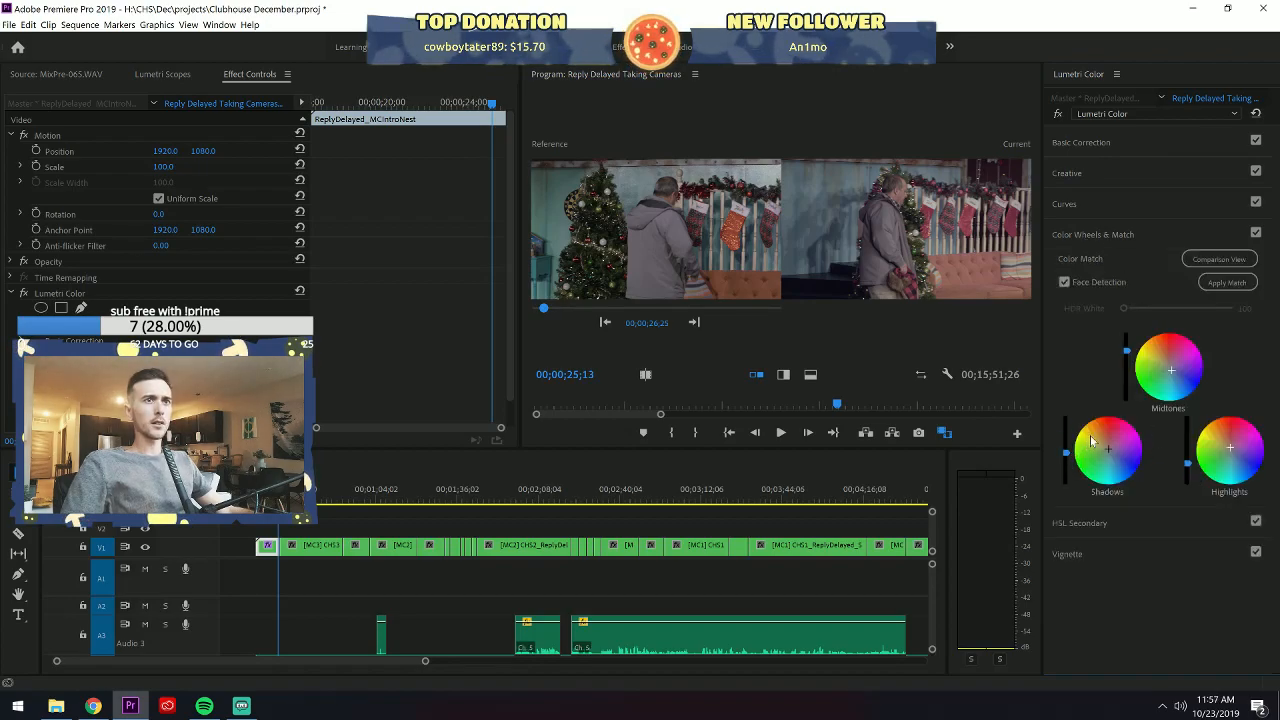
left_click_drag(1128, 363, 1128, 355)
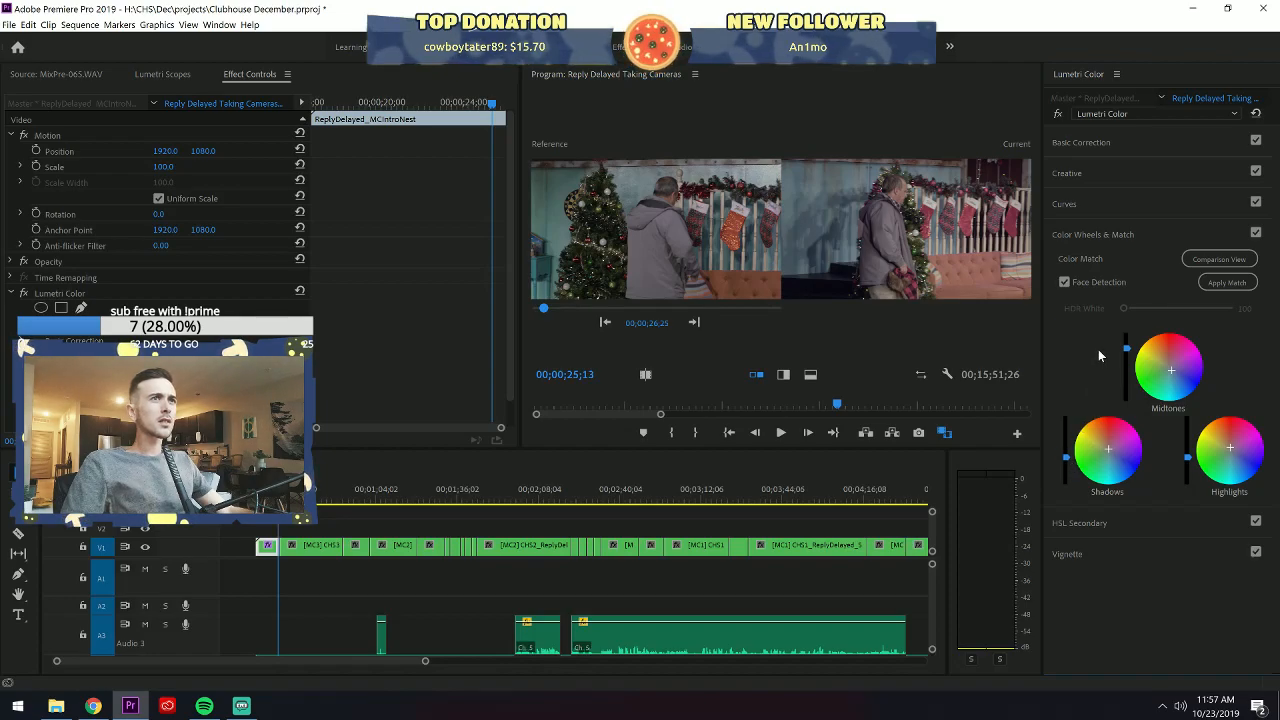
Reopen the Basic Correction settings and move the current frame back to 00;00;20;19 to check the opening shot.
left_click(1100, 141)
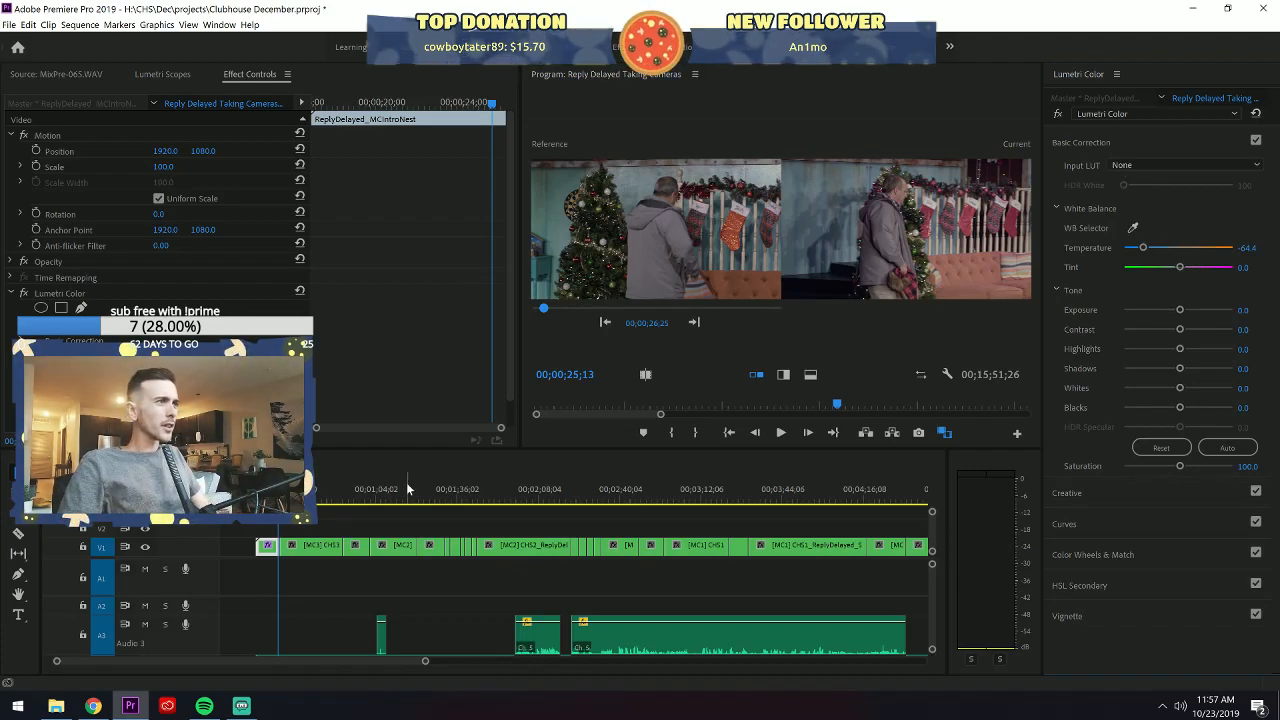
left_click_drag(278, 490, 265, 490)
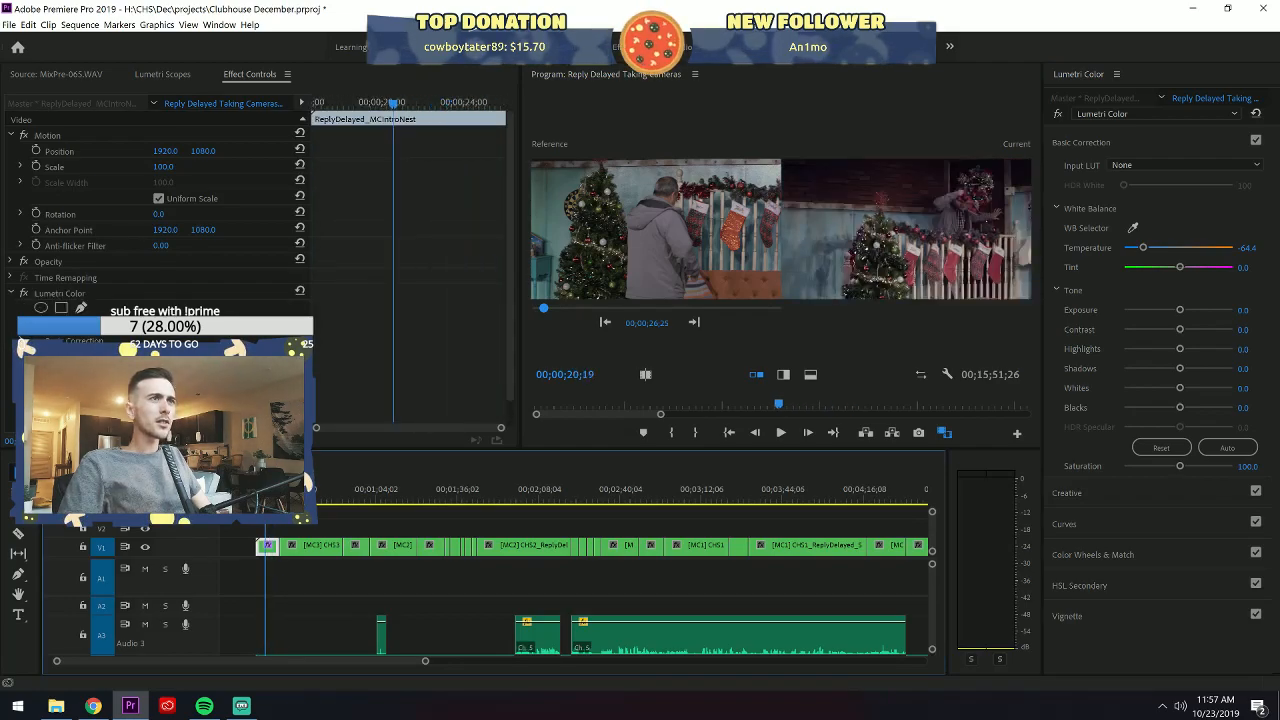
Compare the opening clip at 00;00;23;09 with the reference at 00;00;30;23, setting exposure to 0.5 and shadows to about -5.5.
left_click_drag(265, 490, 272, 490)
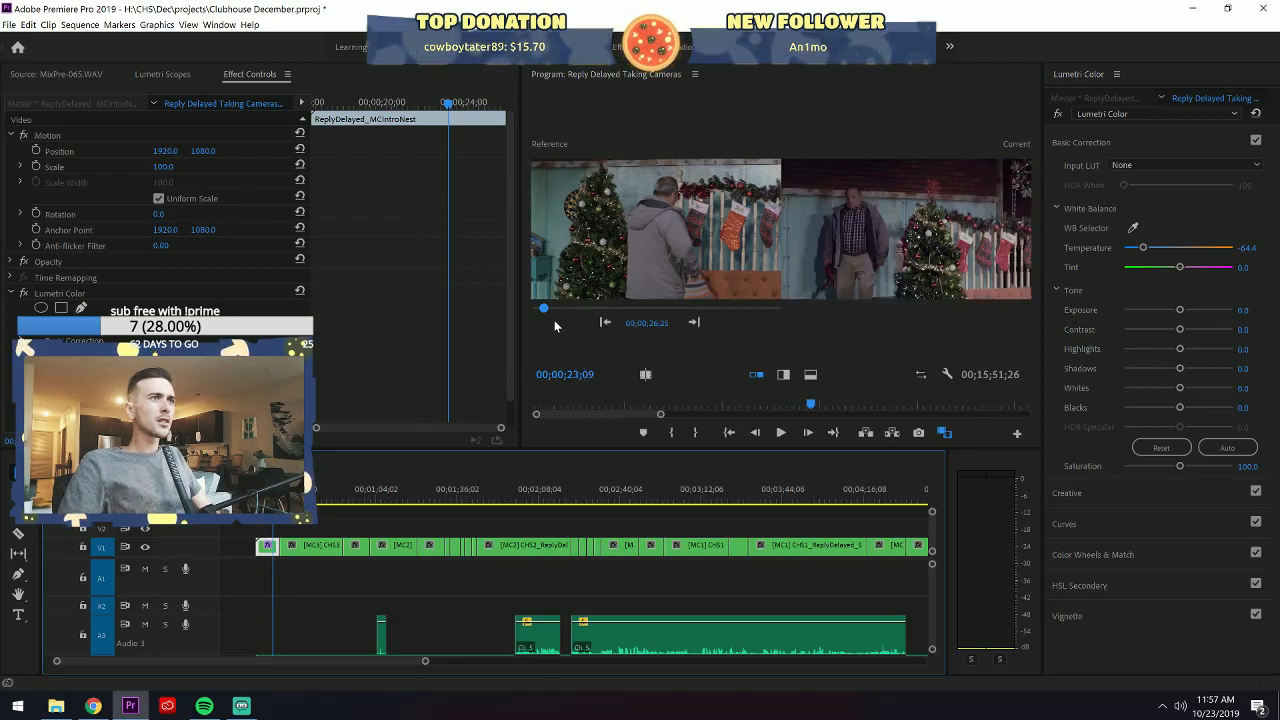
left_click_drag(546, 308, 547, 314)
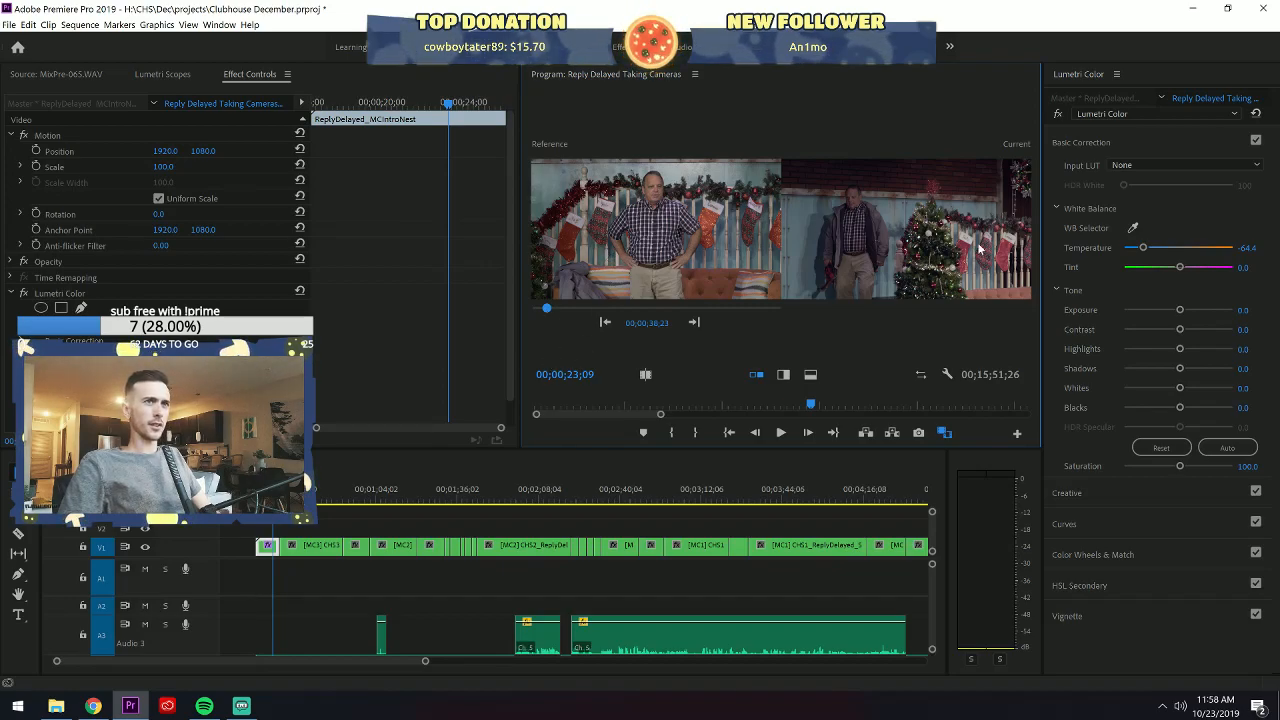
left_click_drag(1181, 311, 1183, 312)
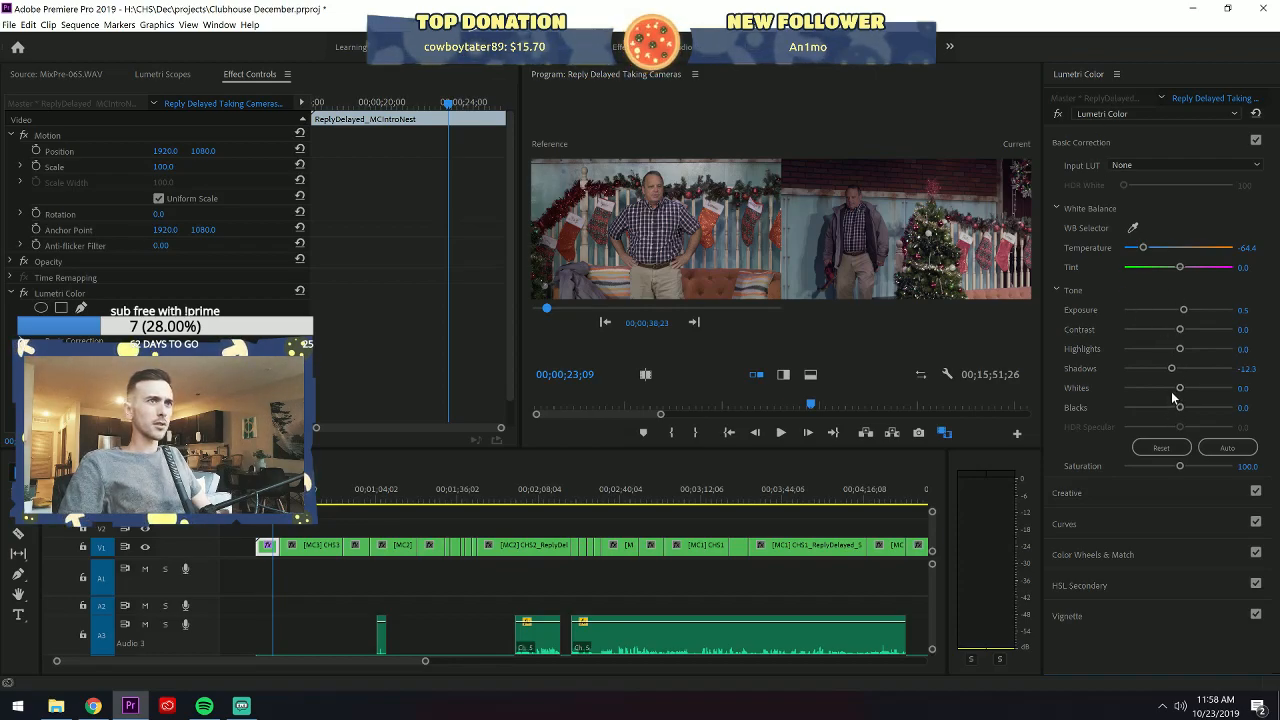
left_click_drag(1172, 369, 1176, 369)
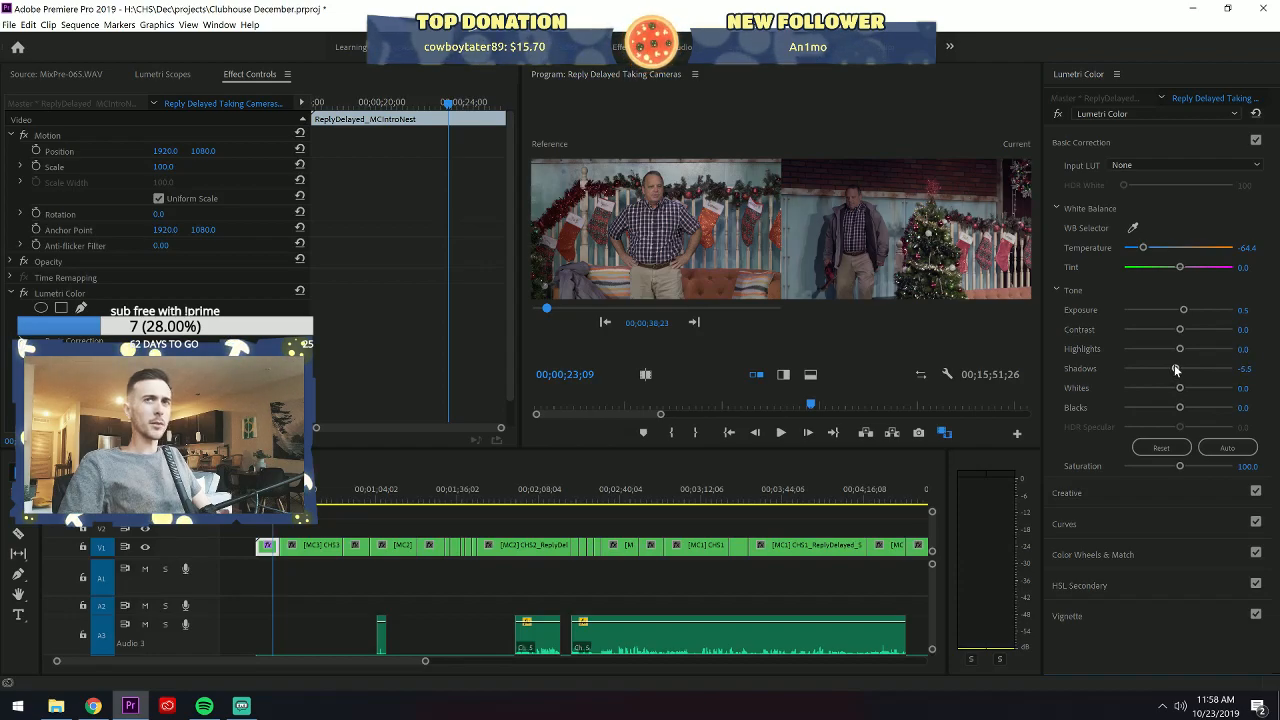
Move to 00;00;20;01 in the opening clip and lower its highlights to about -8.2 in Basic Correction.
left_click_drag(274, 489, 258, 489)
key("space")
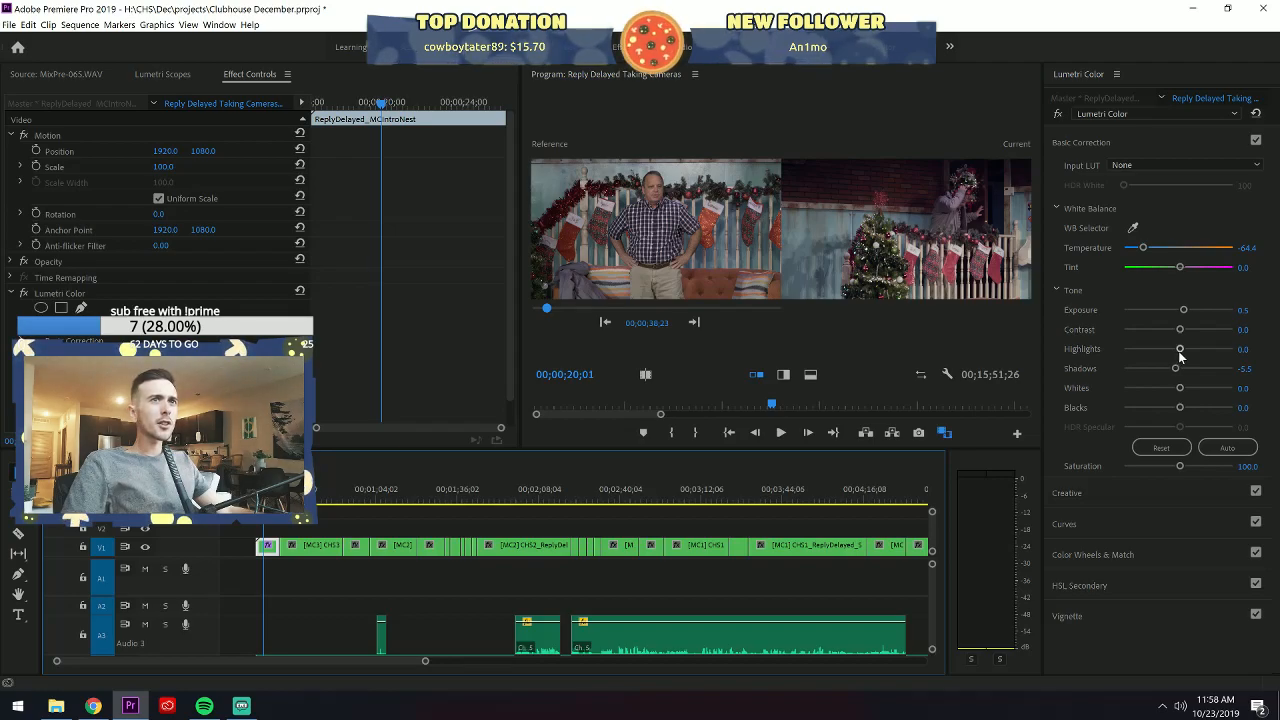
left_click_drag(1178, 349, 1174, 351)
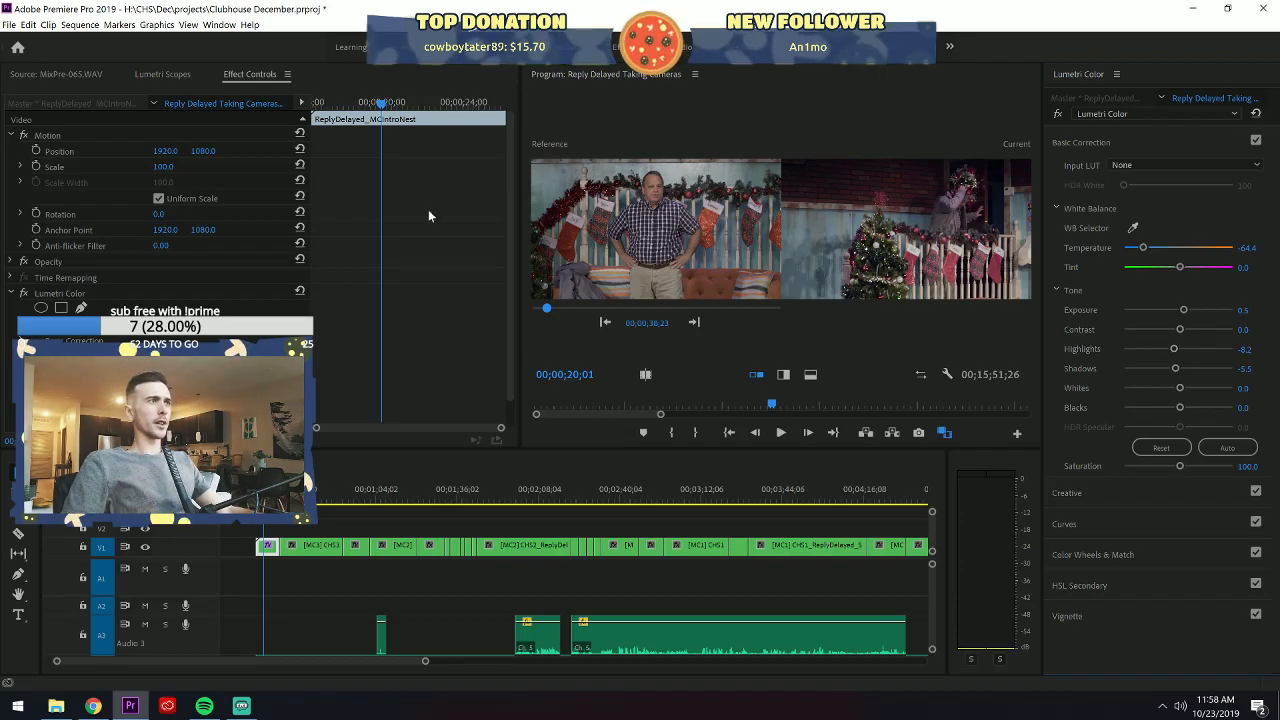
Display the Lumetri Scopes and raise the opening clip's white balance tint to about 2.7.
left_click(188, 74)
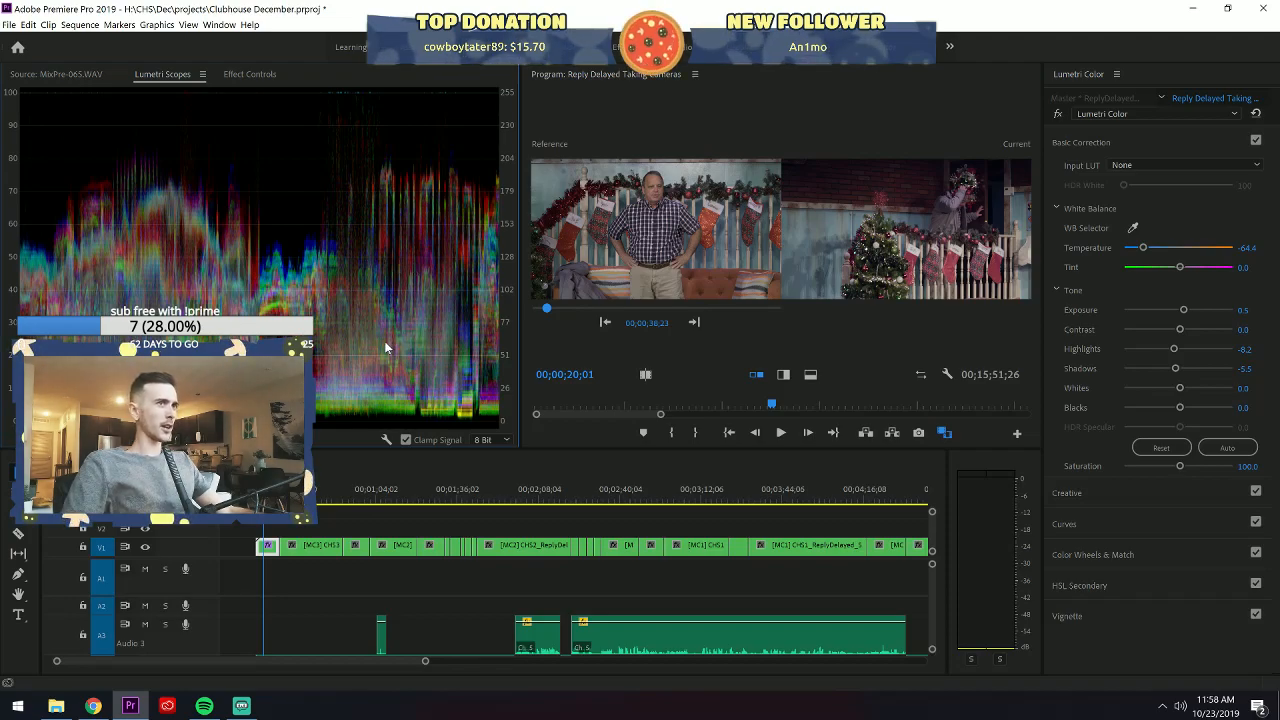
key("ctrl+s")
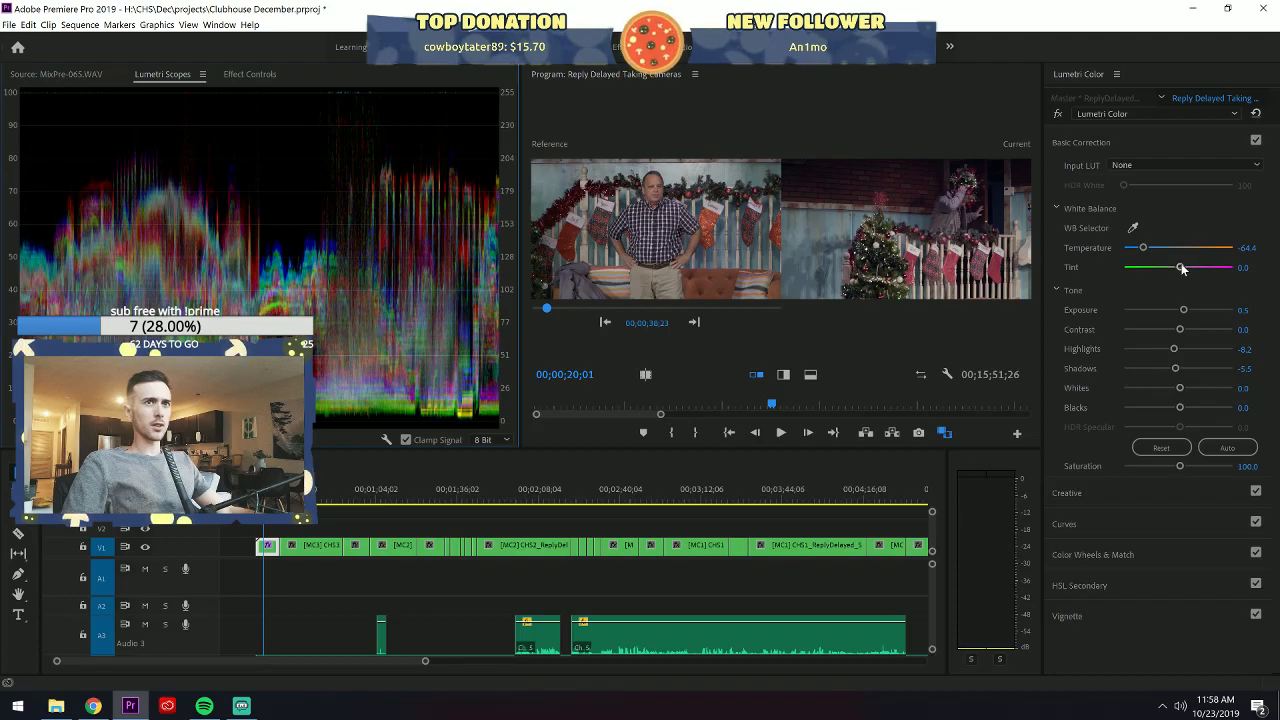
left_click_drag(1181, 269, 1182, 270)
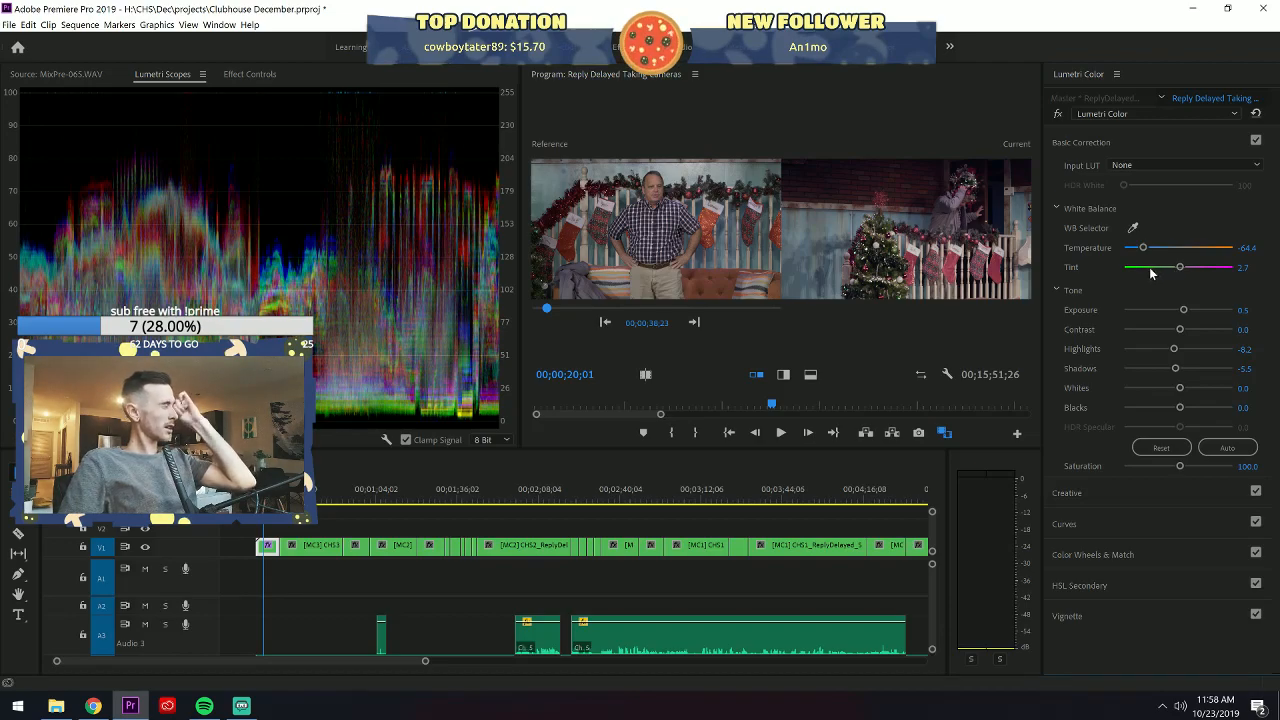
left_click(1086, 141)
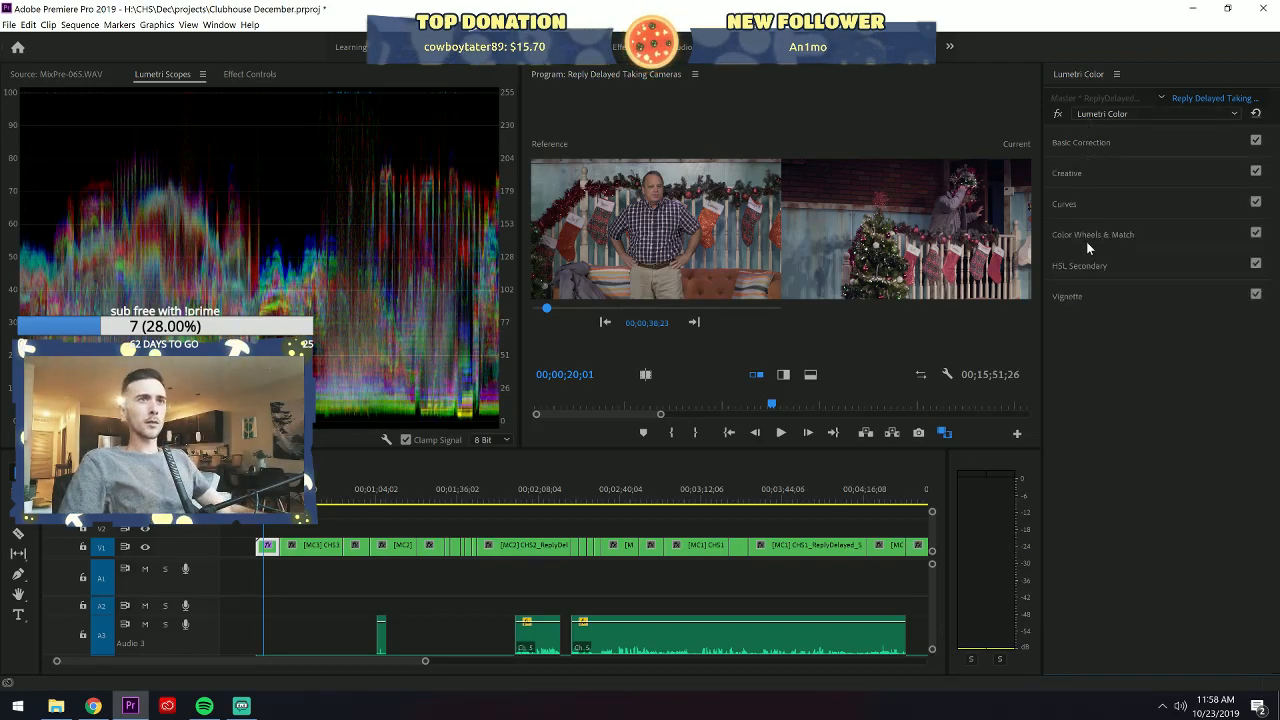
left_click(1086, 238)
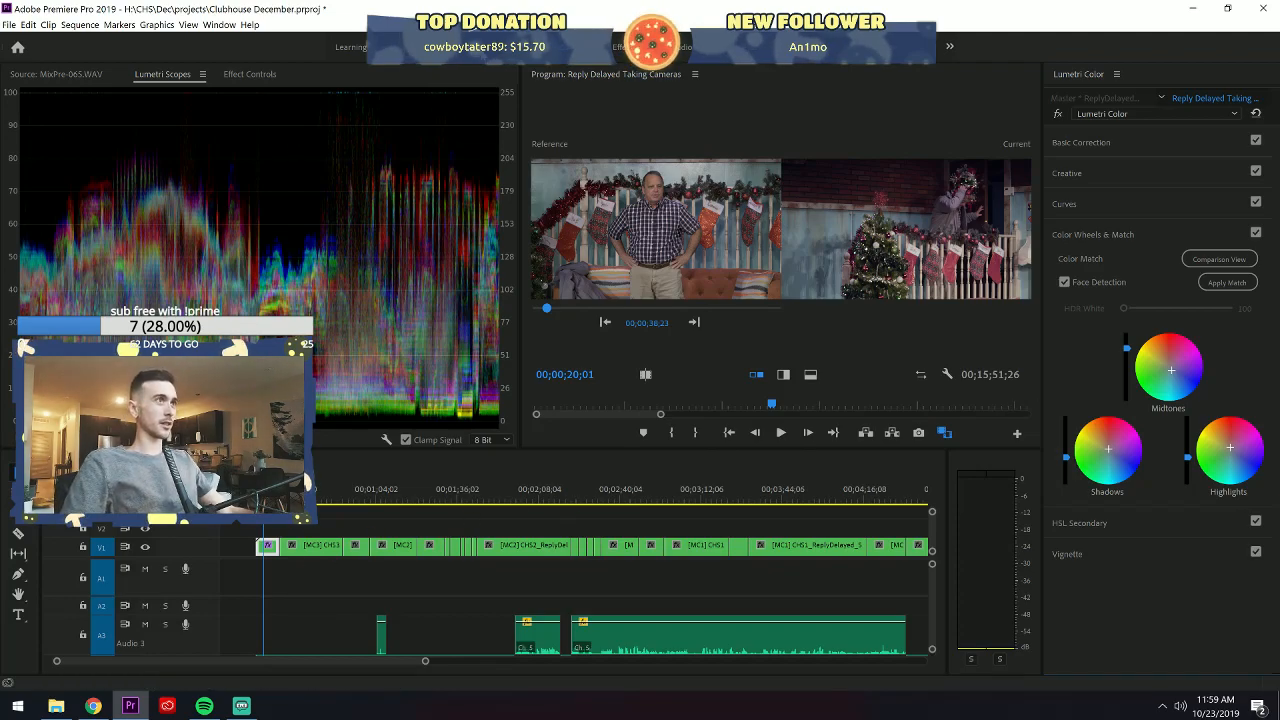
Turn off the comparison view from the larger editing layout, check the frame at 00;00;20;28, and return to the color layout.
left_click(487, 48)
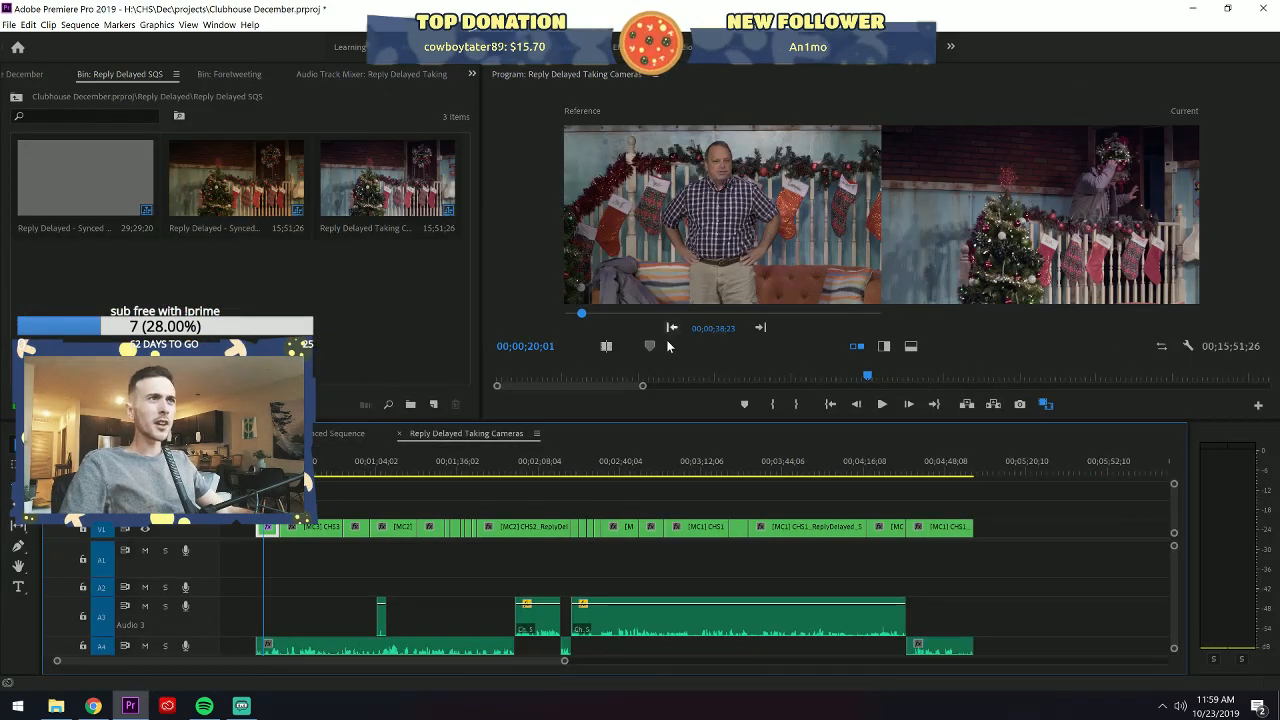
left_click(1046, 404)
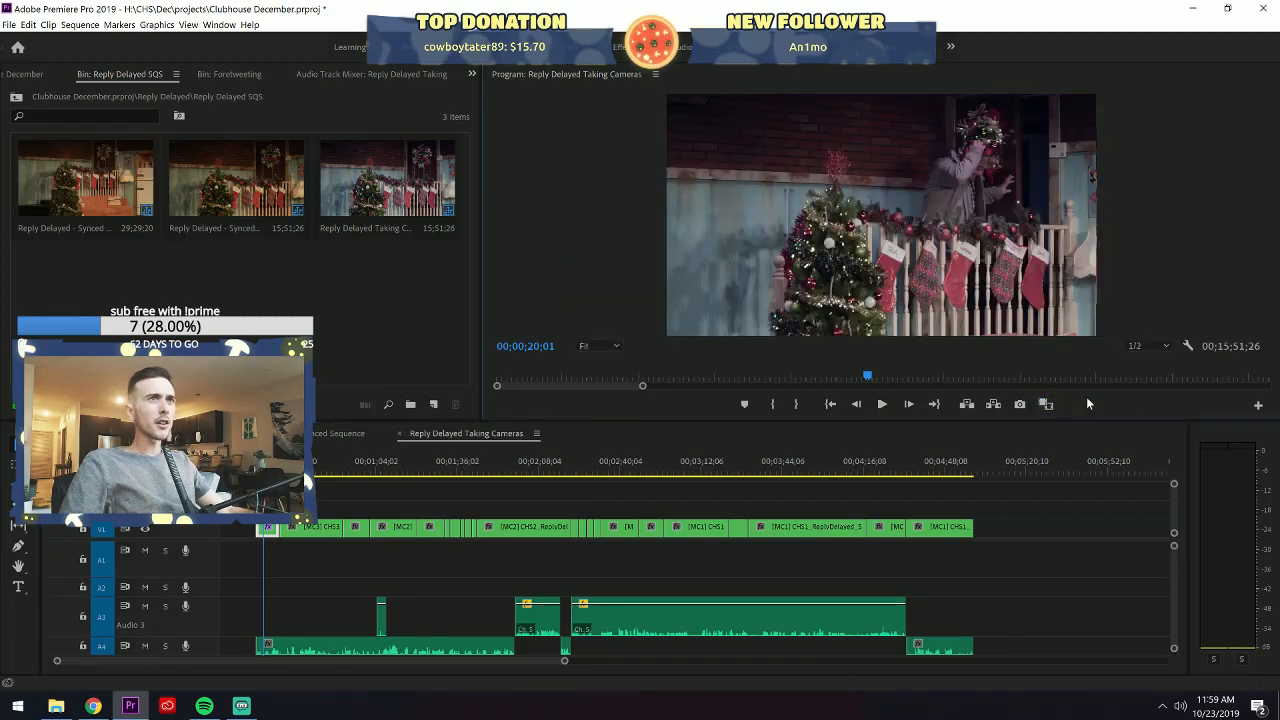
mouse_move(264, 464)
left_mouse_down()
mouse_move(279, 464)
mouse_move(266, 464)
left_mouse_up()
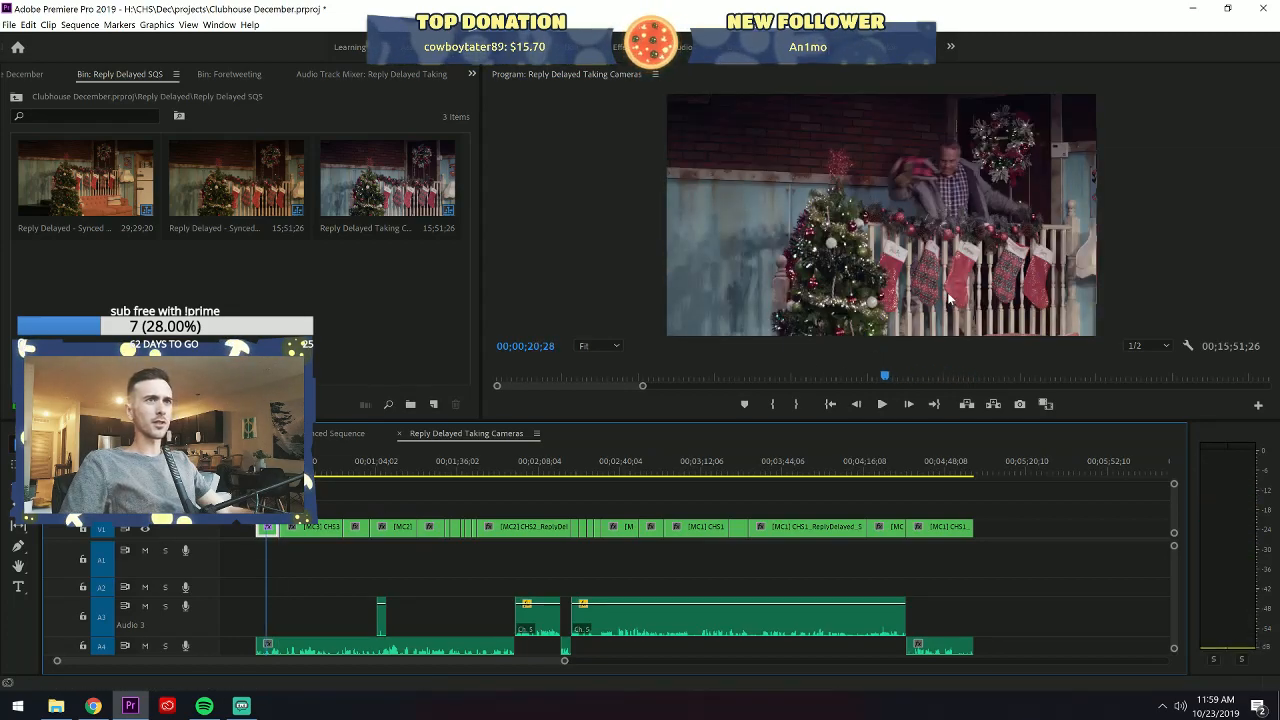
left_click(566, 47)
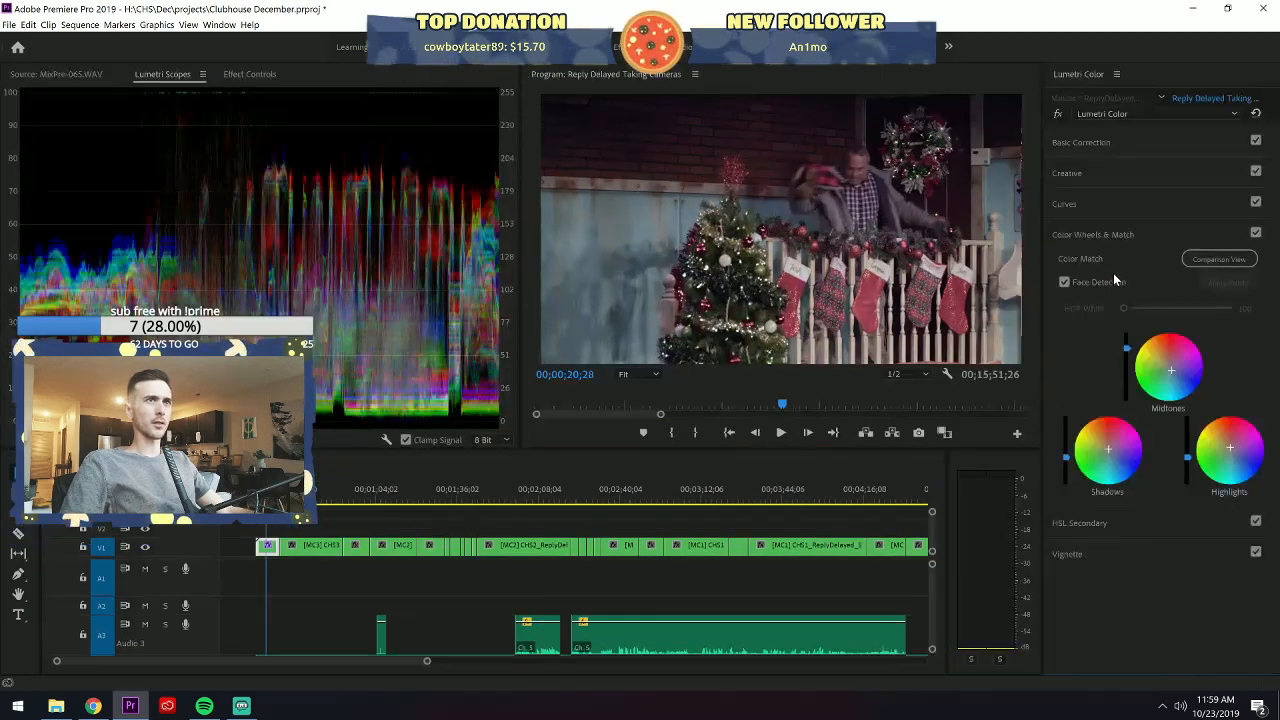
Raise the opening clip's contrast to about 21.9 and return its tint to 0.0 in Basic Correction.
left_click(1102, 174)
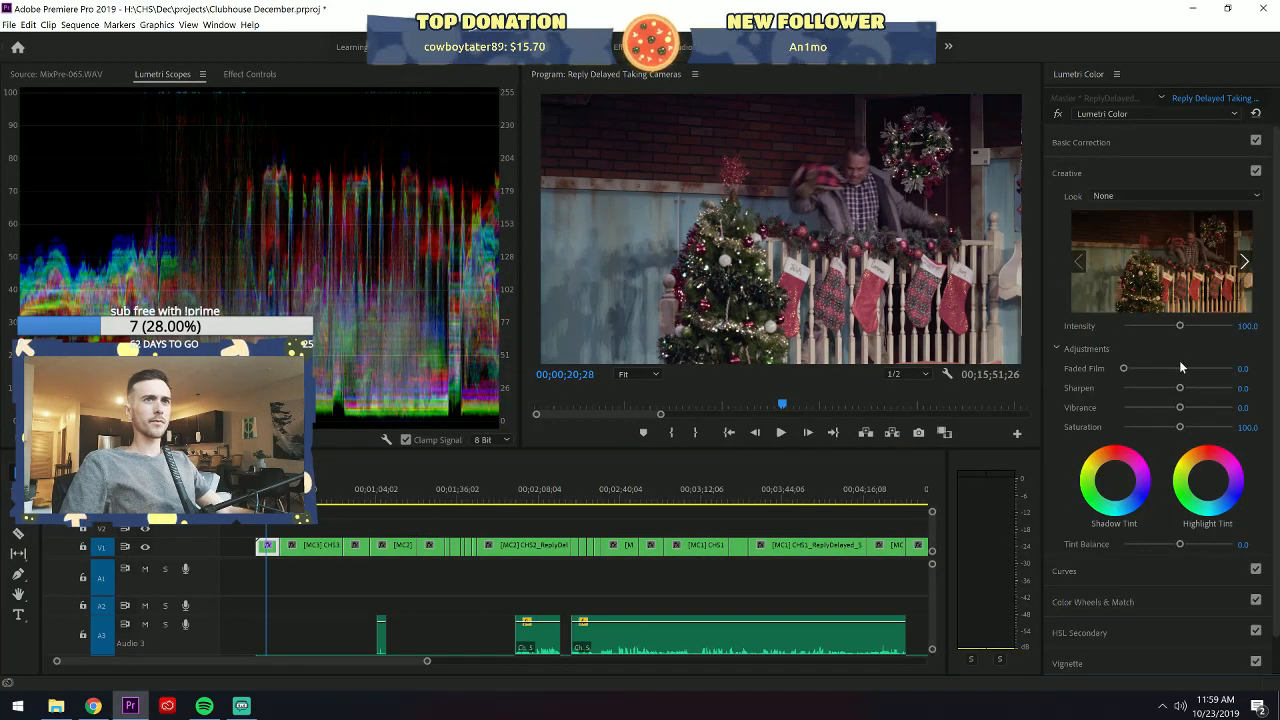
left_click(1139, 174)
left_click(1140, 142)
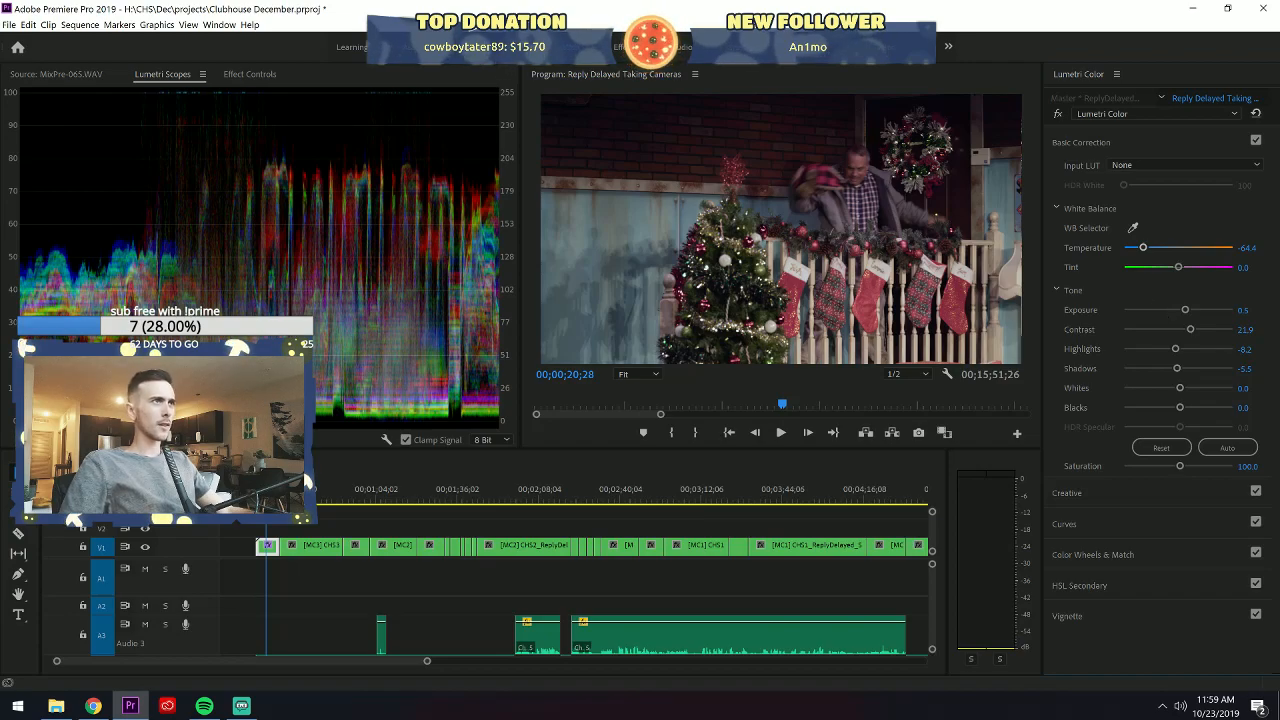
Play and scrub across the cut after the opening clip in the editing layout to compare its color, then return to the color layout.
left_click(500, 48)
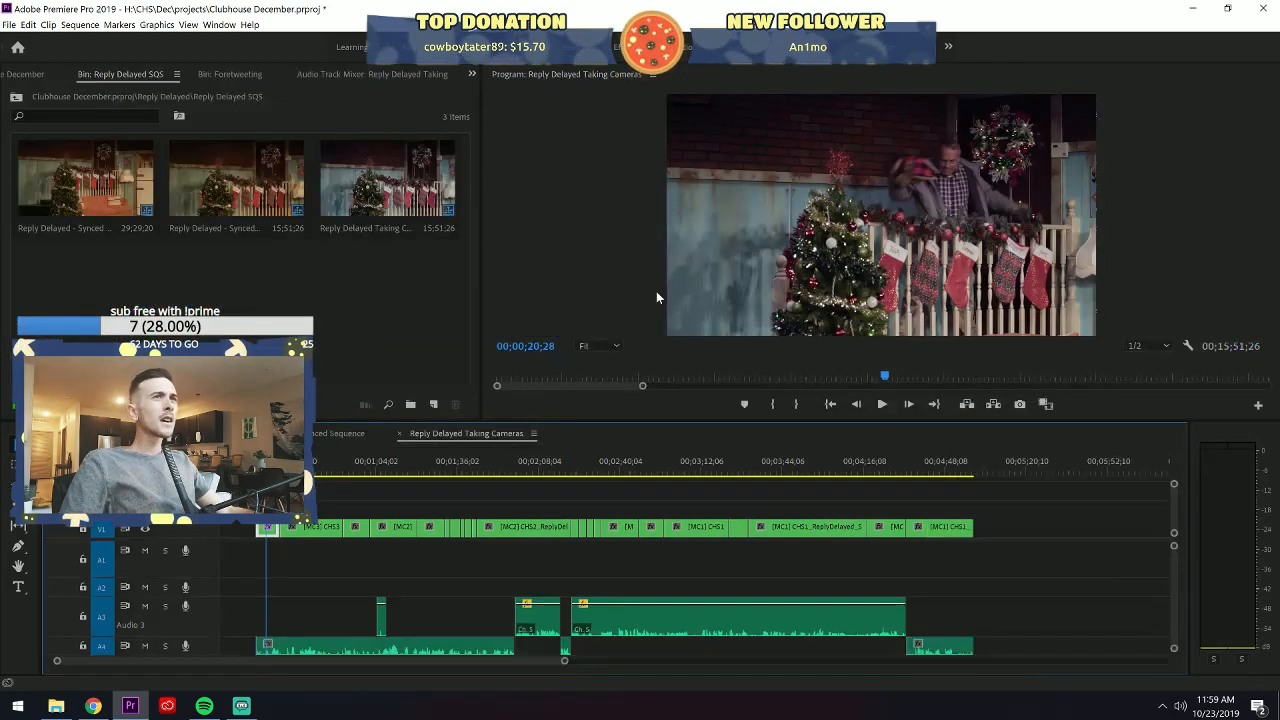
left_click_drag(264, 463, 272, 463)
key("space")
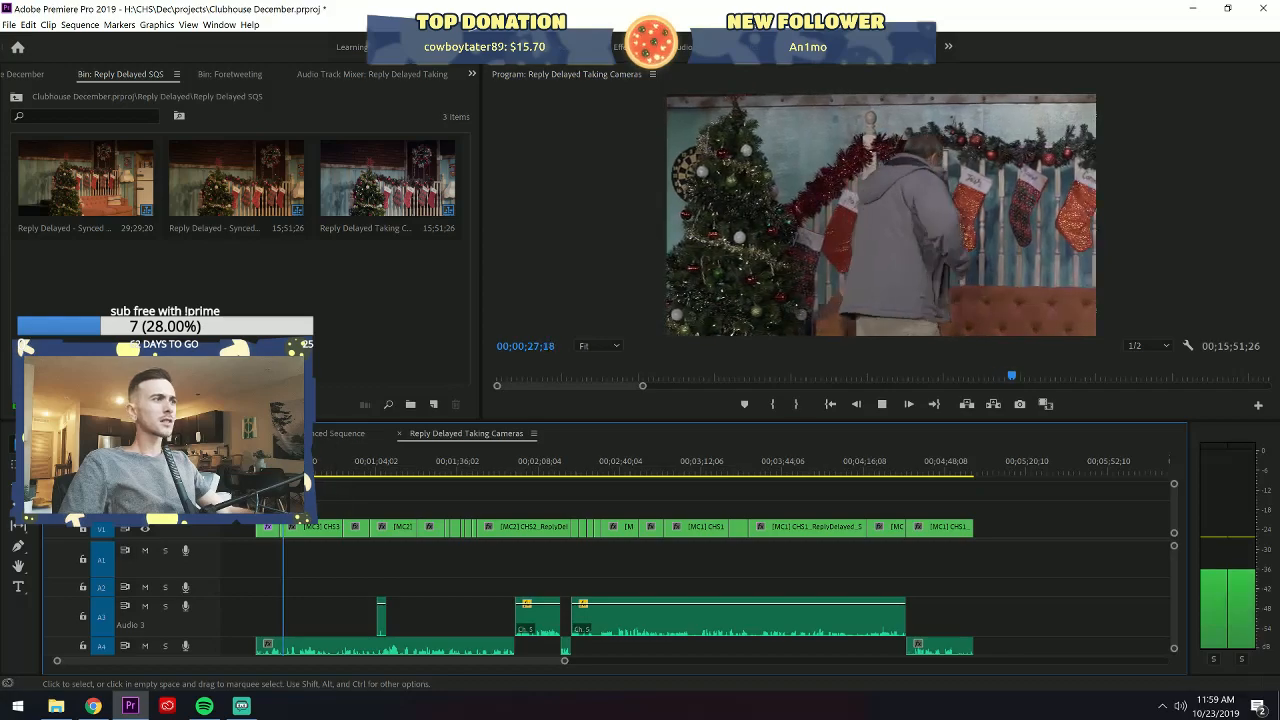
key("space")
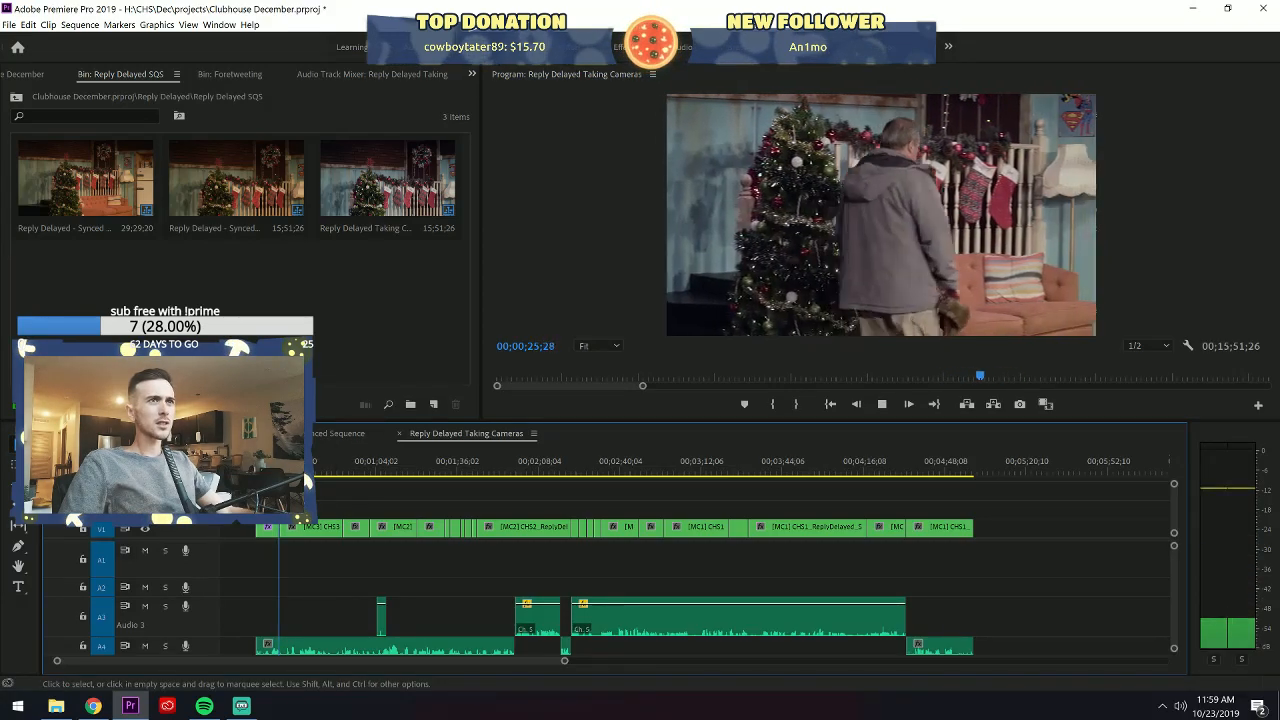
key("space")
left_click(268, 466)
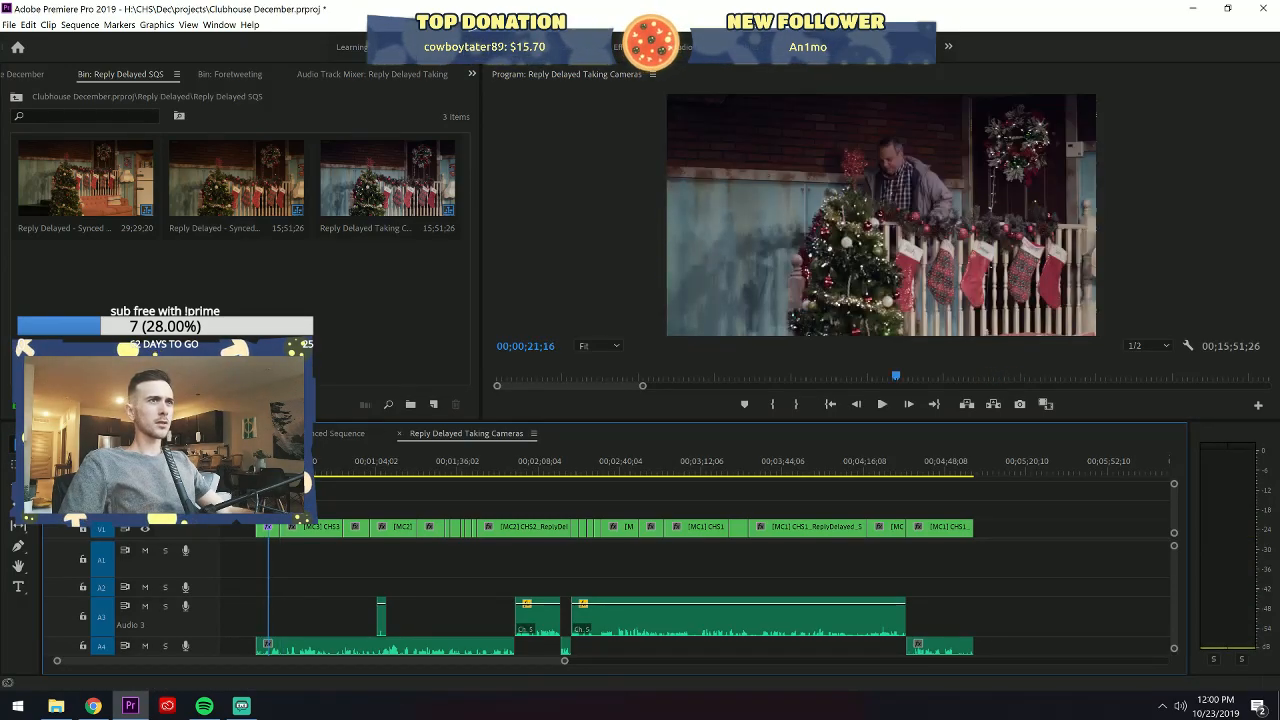
left_click(277, 466)
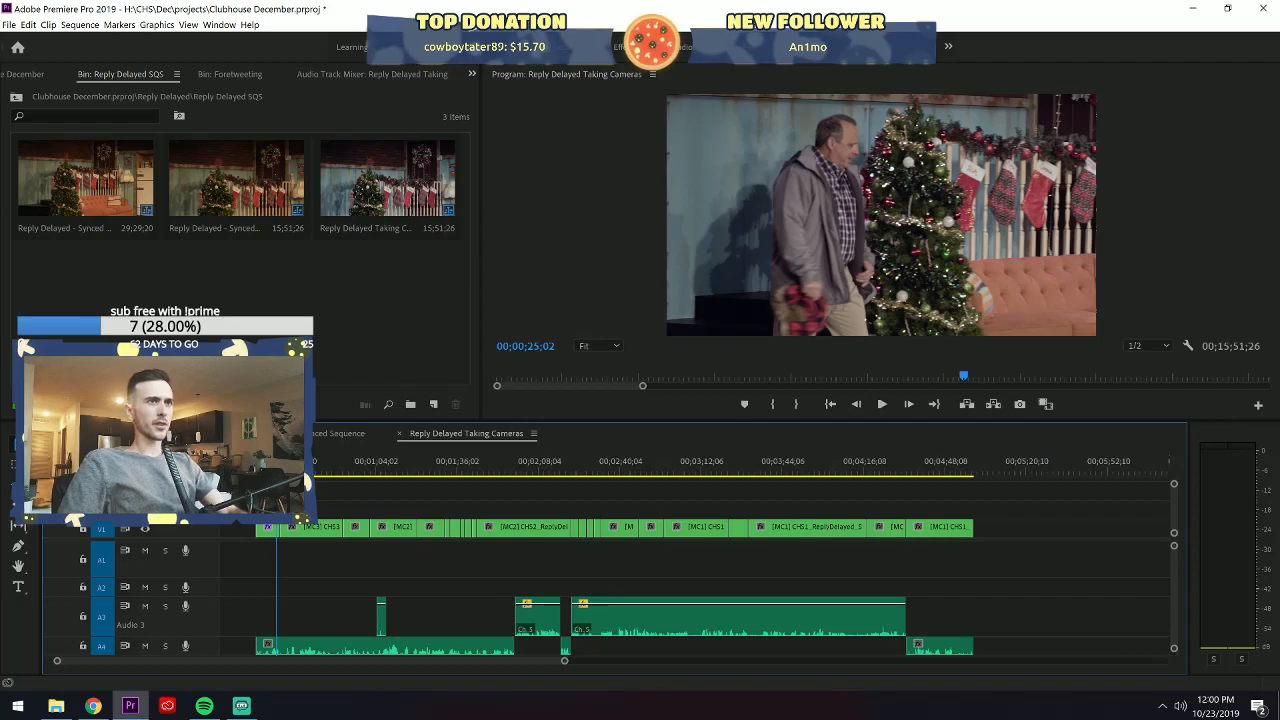
key("space")
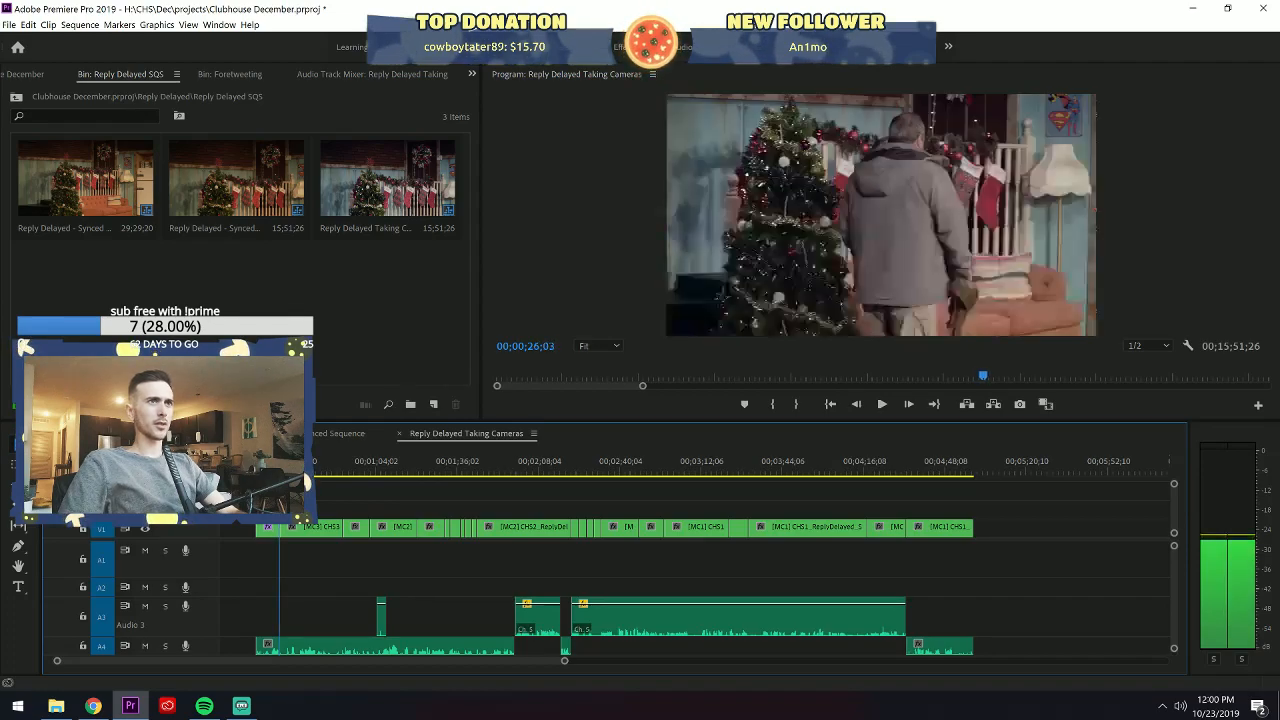
key("Left")
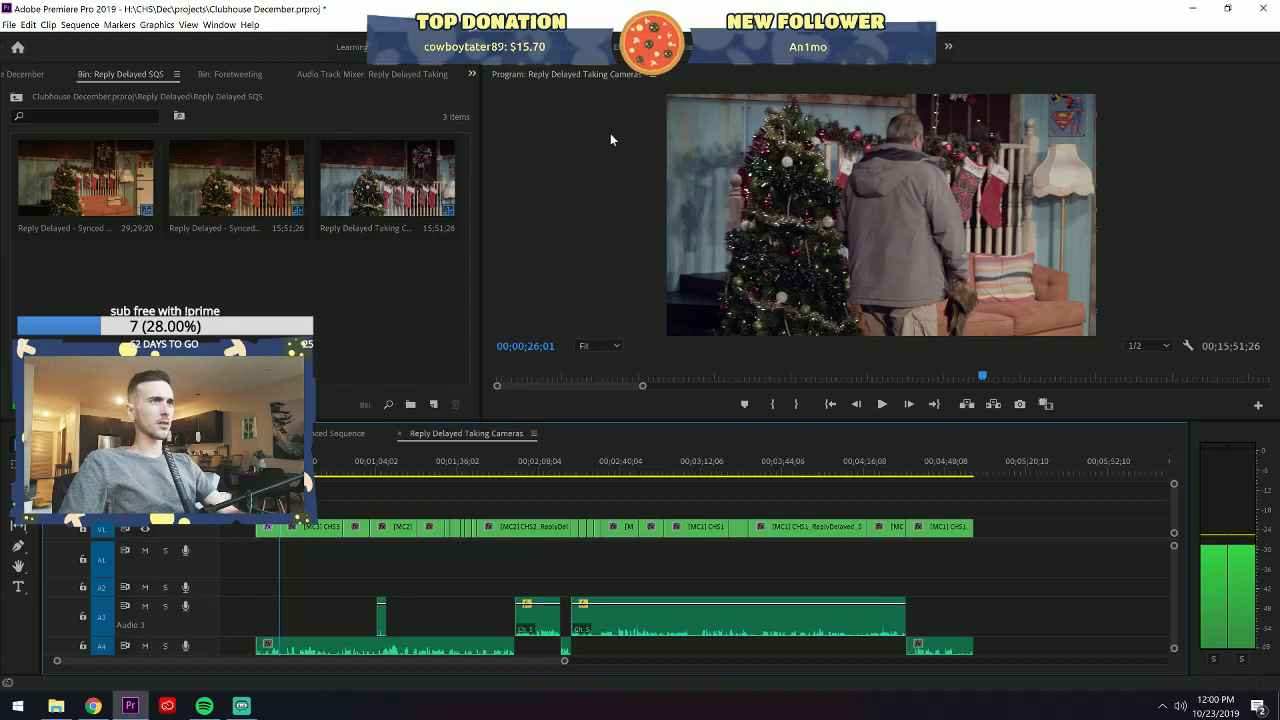
left_click(562, 47)
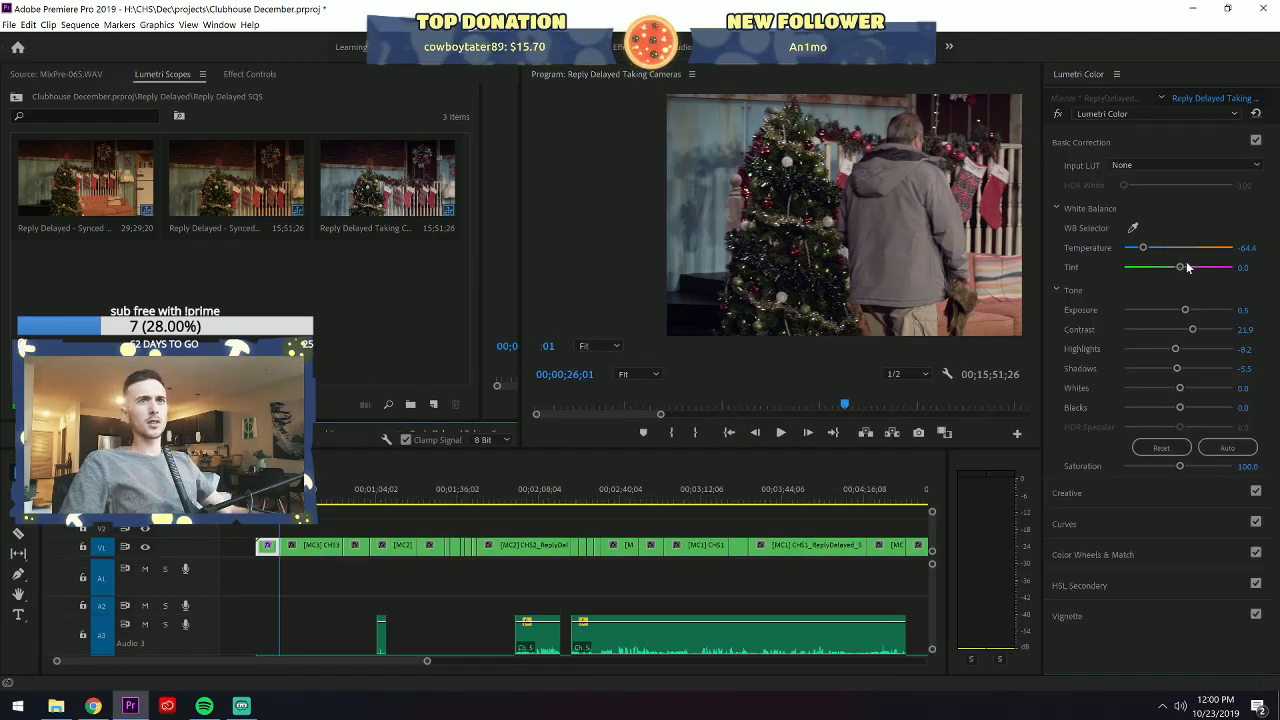
Set the opening clip's tint to -3 and scrub through the clip and the following cut to judge the match.
left_click(1240, 268)
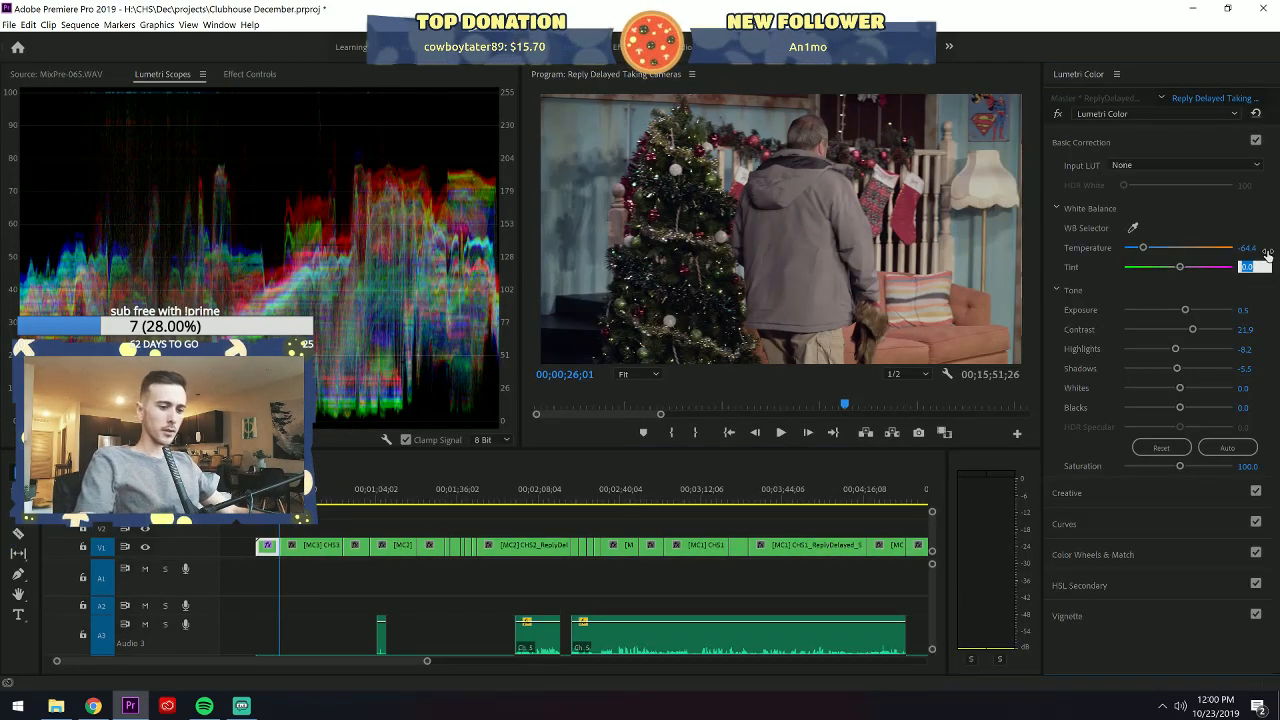
type("-3")
key("Return")
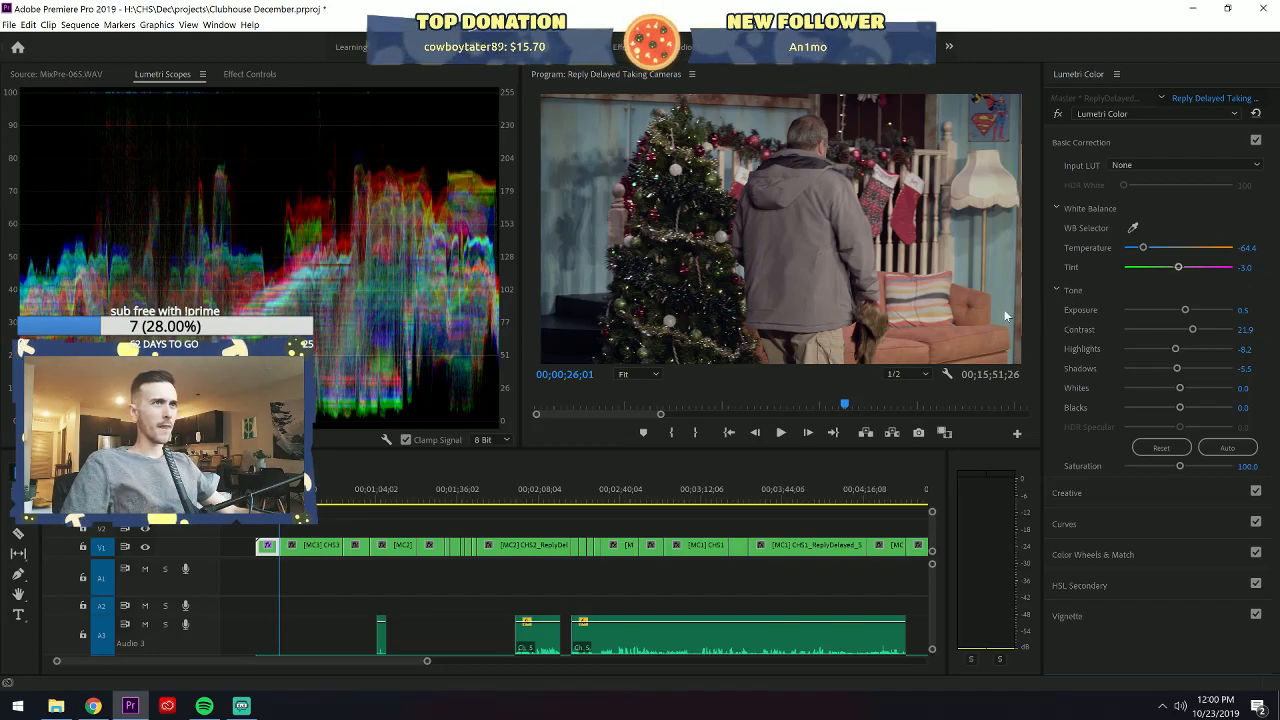
left_click(273, 493)
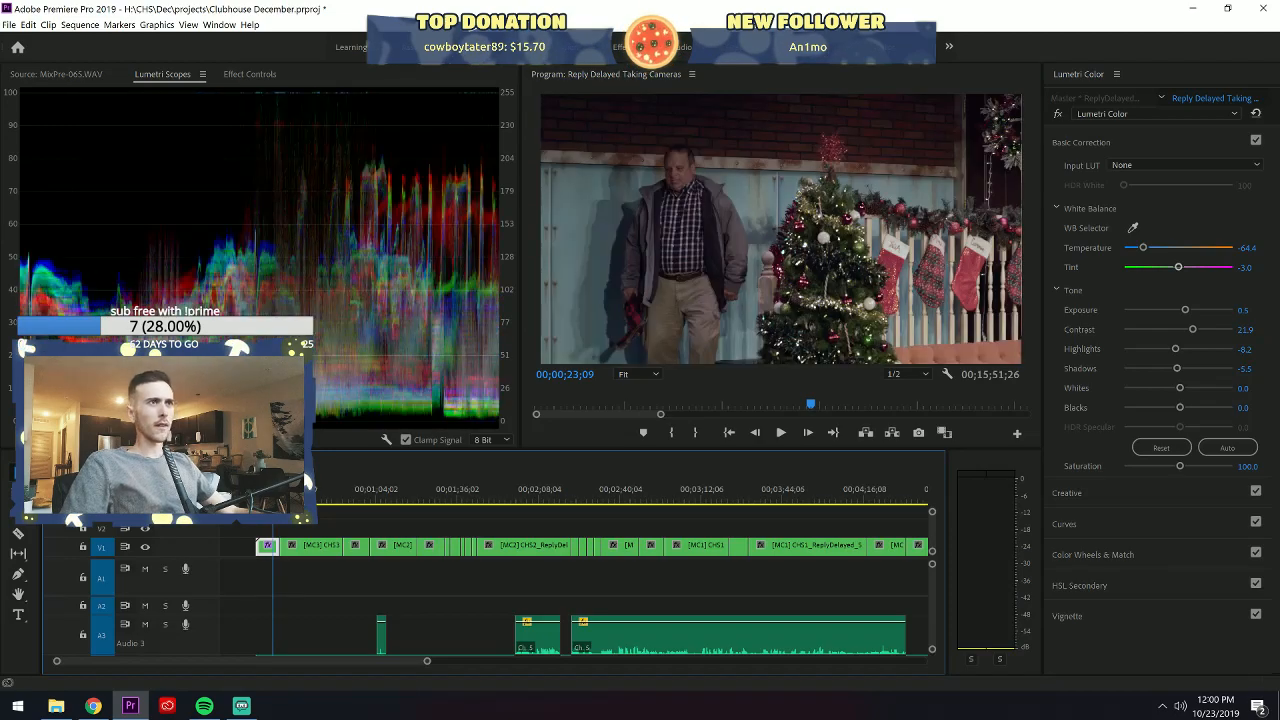
left_click(281, 493)
left_click(275, 493)
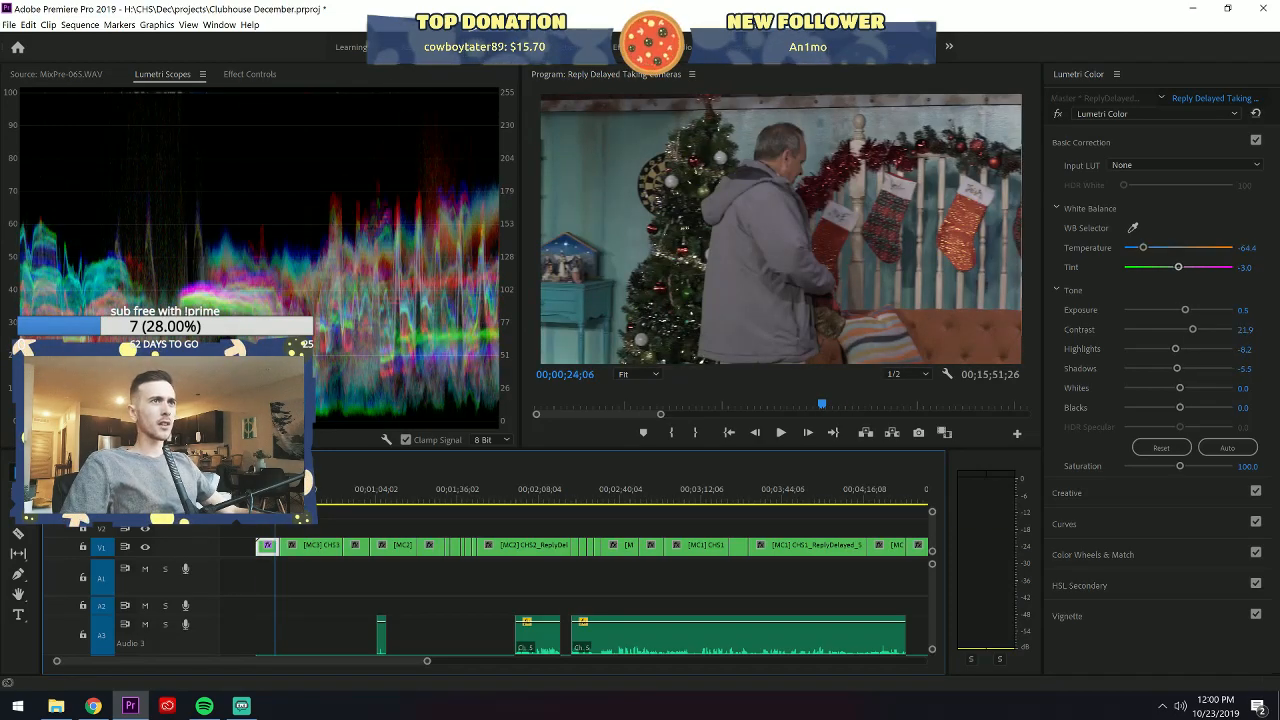
left_click_drag(275, 493, 279, 493)
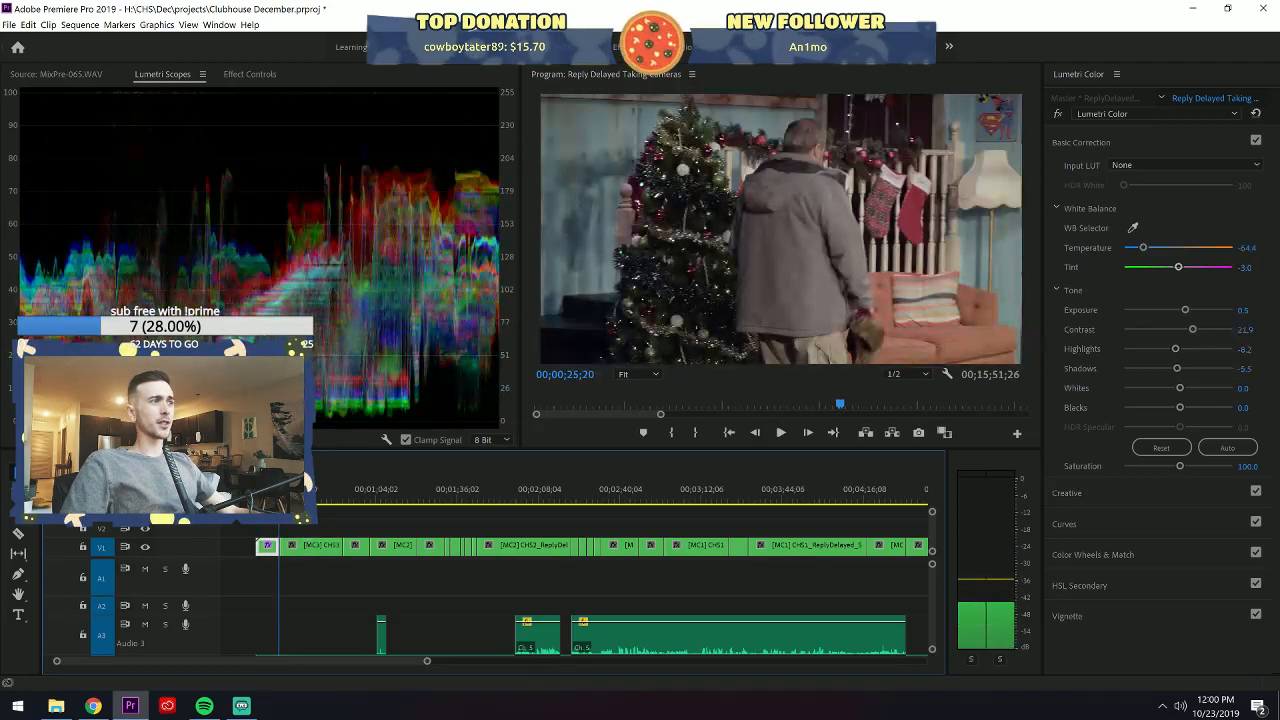
Set the opening clip's white balance tint to -8.
left_click(1248, 266)
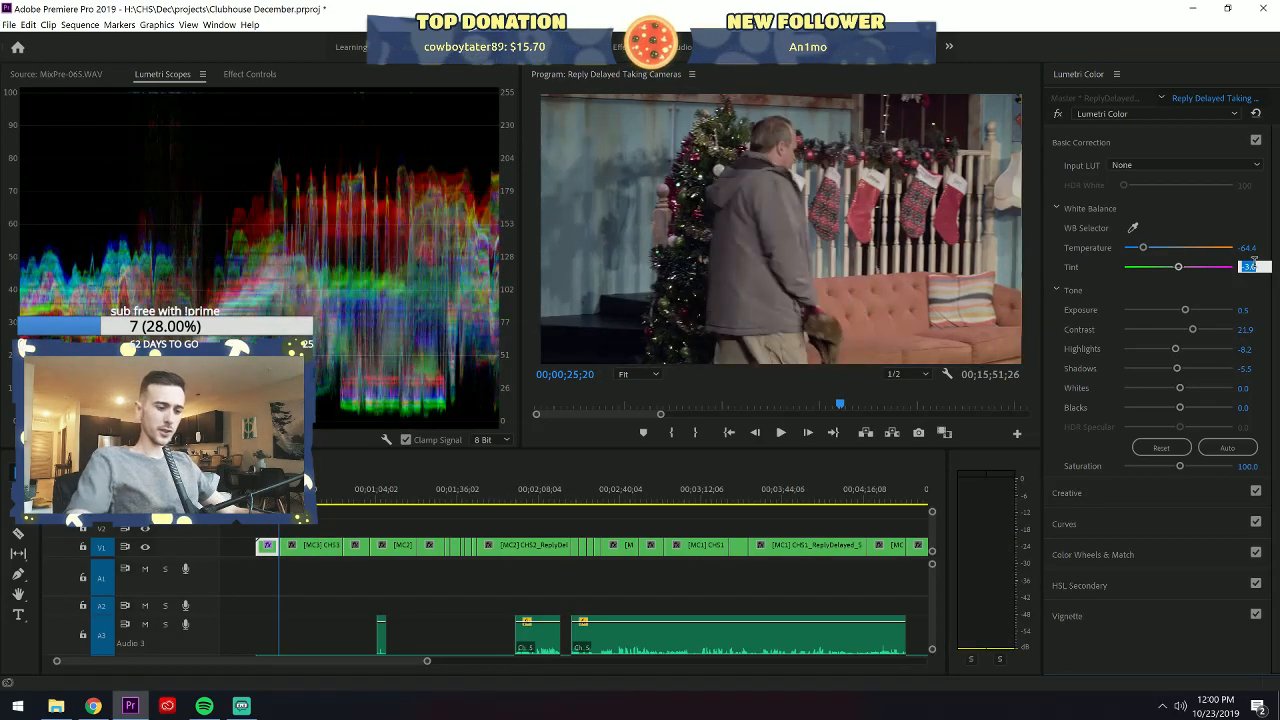
type("-8")
key("Return")
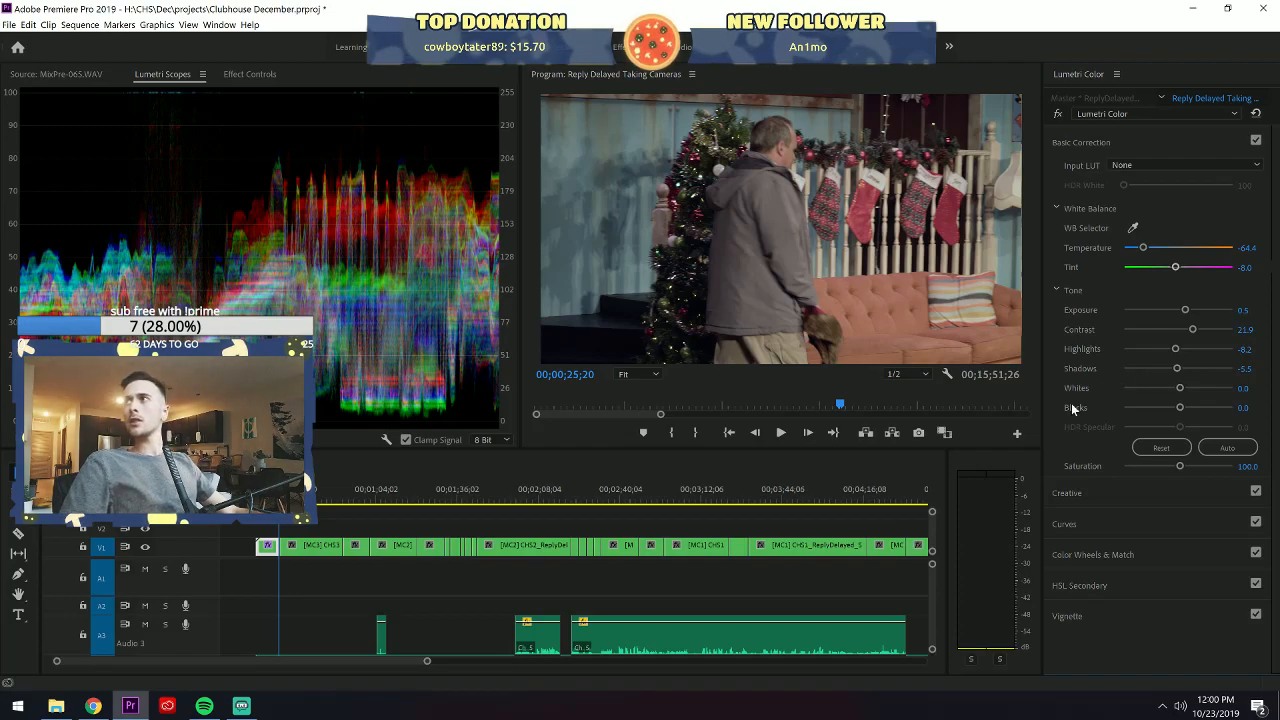
Play across the cut after the opening clip and step frame by frame around it to compare the two cameras' colors.
key("space")
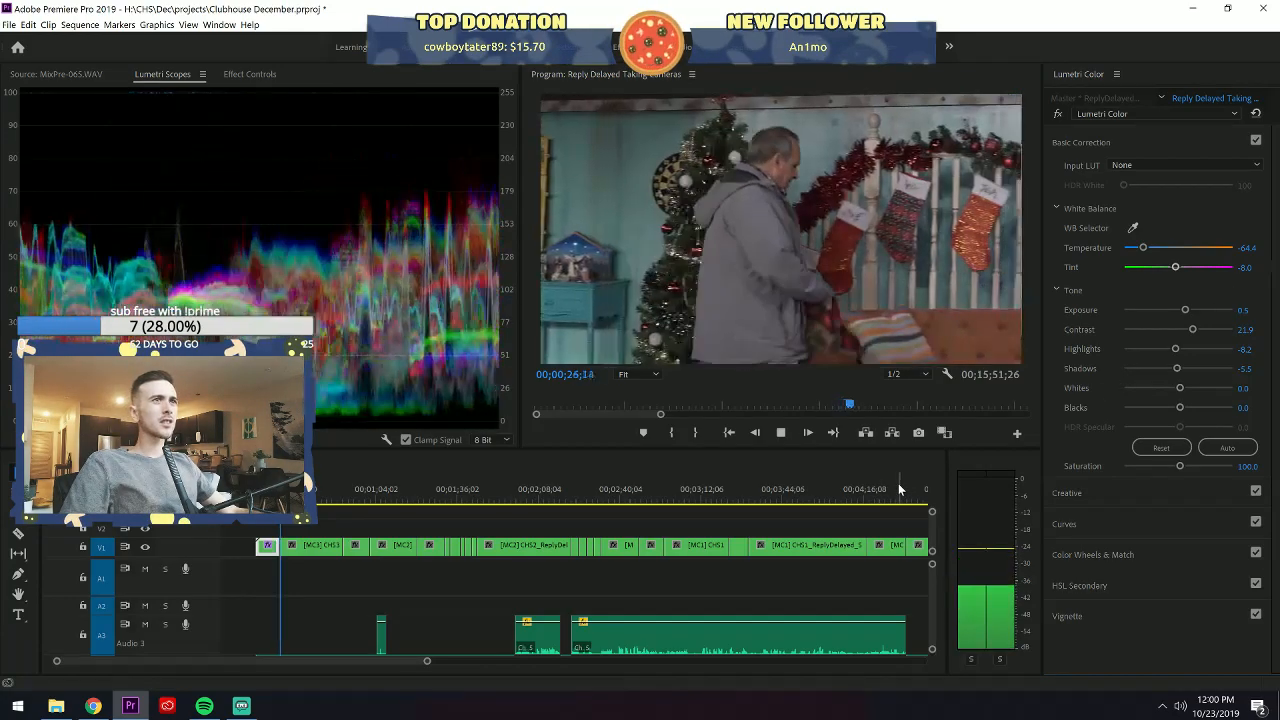
key("space")
left_click_drag(283, 491, 280, 491)
key("Left")
key("Left")
key("Left")
key("Left")
key("Left")
key("Left")
key("Left")
key("Left")
key("Left")
key("Left")
key("Left")
key("Left")
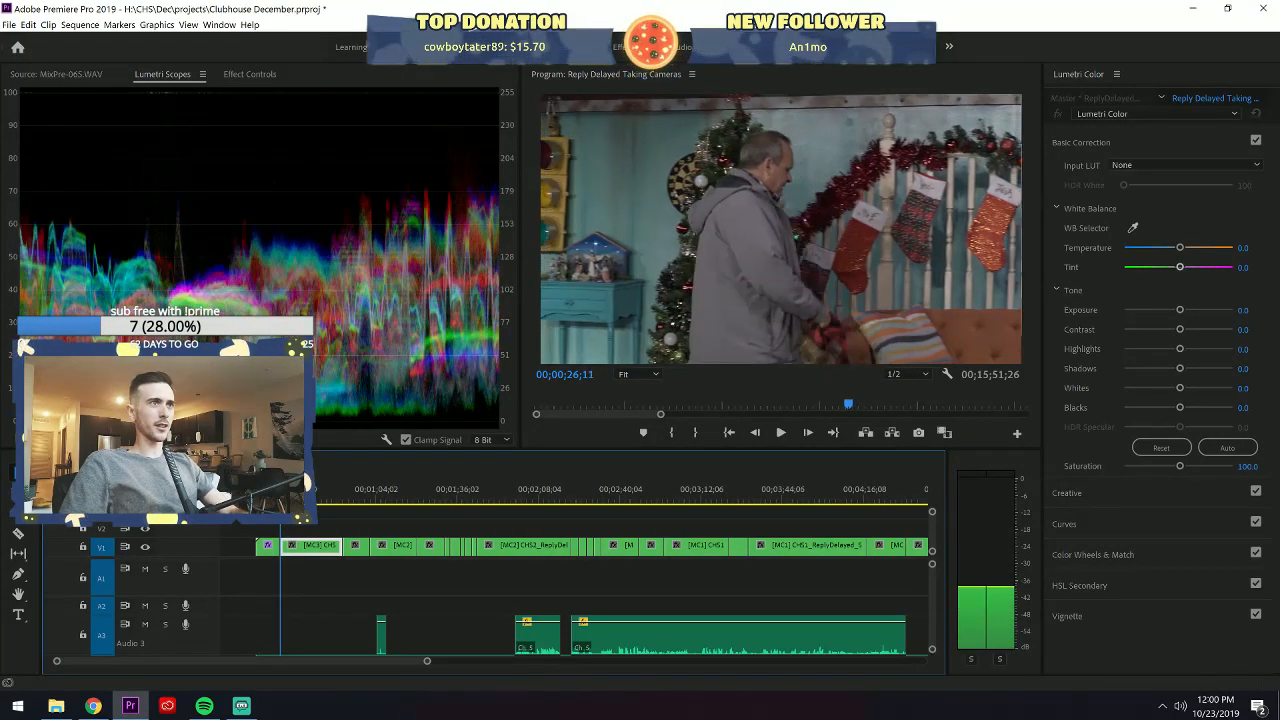
key("Right")
key("Right")
key("Right")
key("Right")
key("Right")
key("Right")
key("Right")
key("Right")
key("Right")
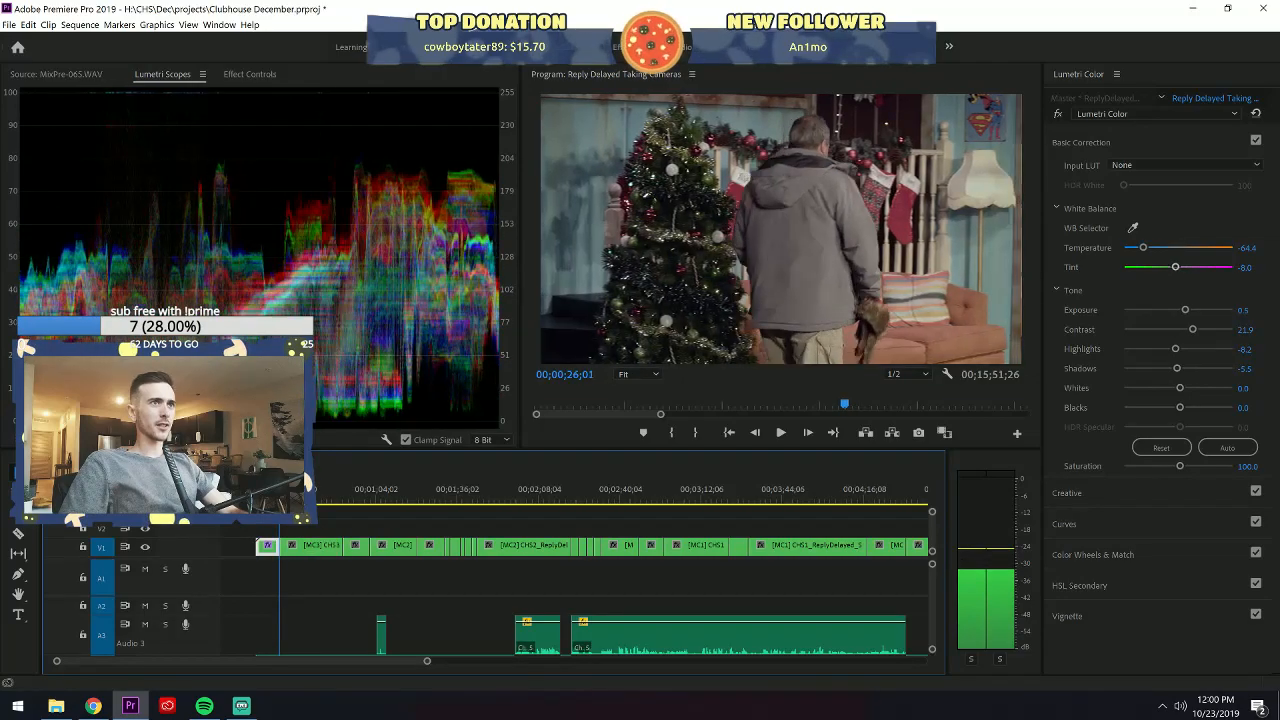
Step frame by frame back and forth through the start of the second clip to examine its colors against the opening clip.
key("Right")
key("Right")
key("Right")
key("Right")
key("Right")
key("Right")
key("Right")
key("Right")
key("Right")
key("Right")
key("Right")
key("Right")
key("Right")
key("Right")
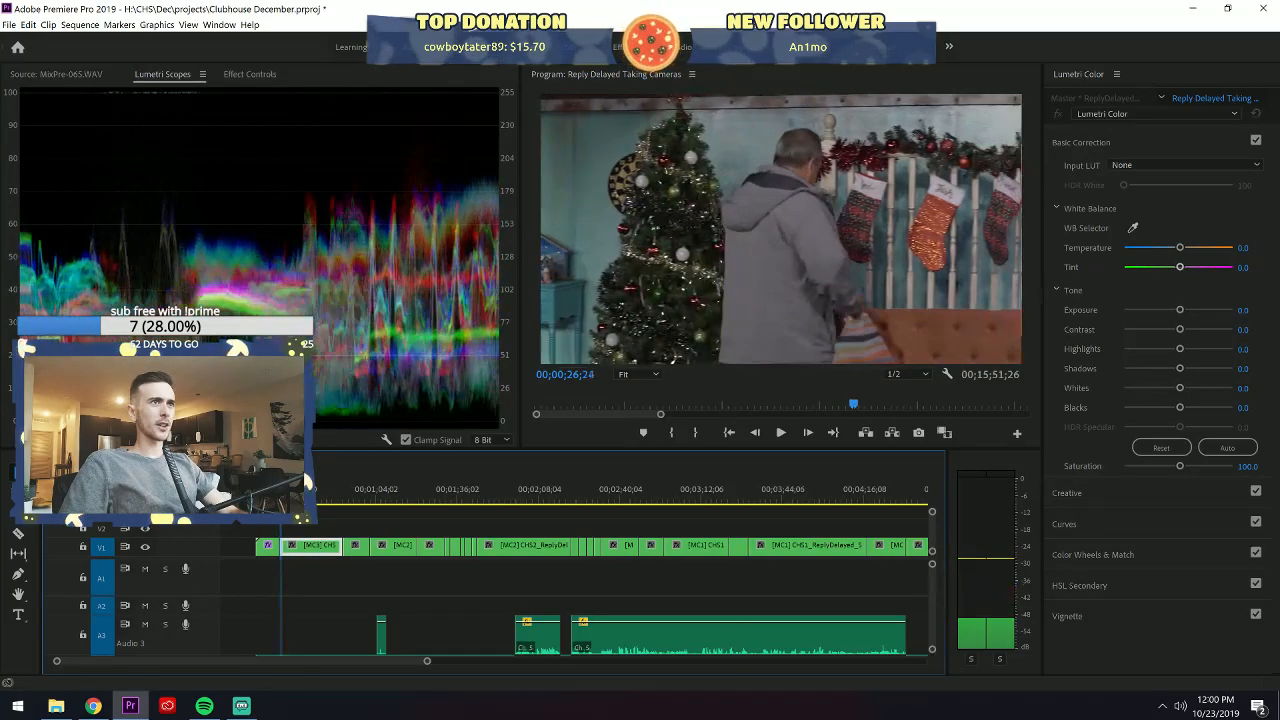
key("Left")
key("Left")
key("Left")
key("Left")
key("Left")
key("Left")
key("Left")
key("Left")
key("Left")
key("Left")
key("Left")
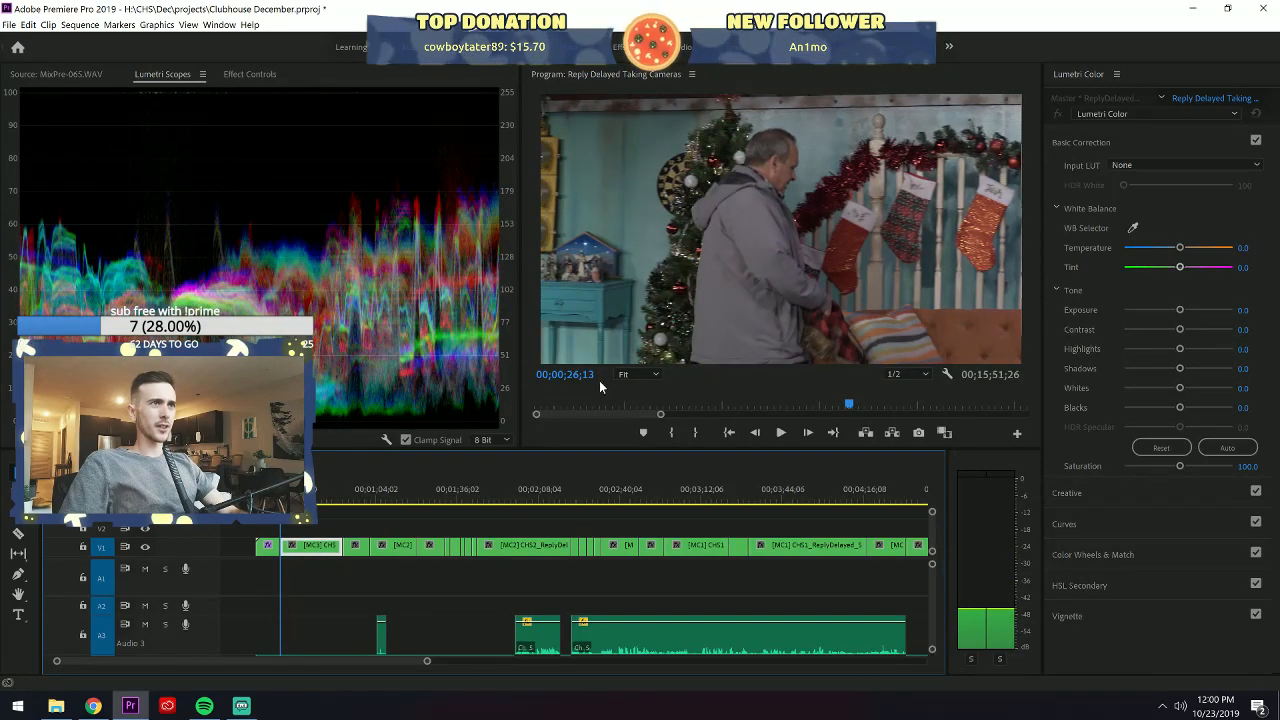
key("Right")
key("Right")
key("Right")
key("Right")
key("Right")
key("Right")
key("Right")
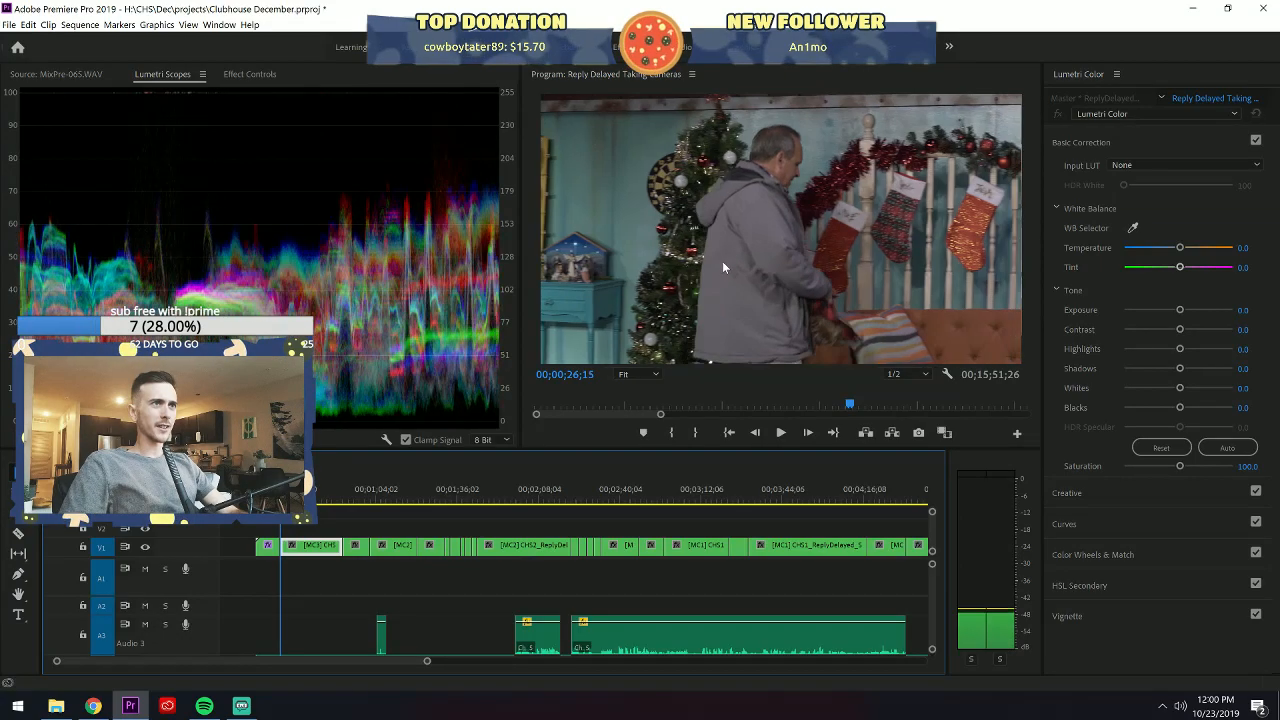
key("Left")
key("Left")
key("Left")
key("Left")
key("Left")
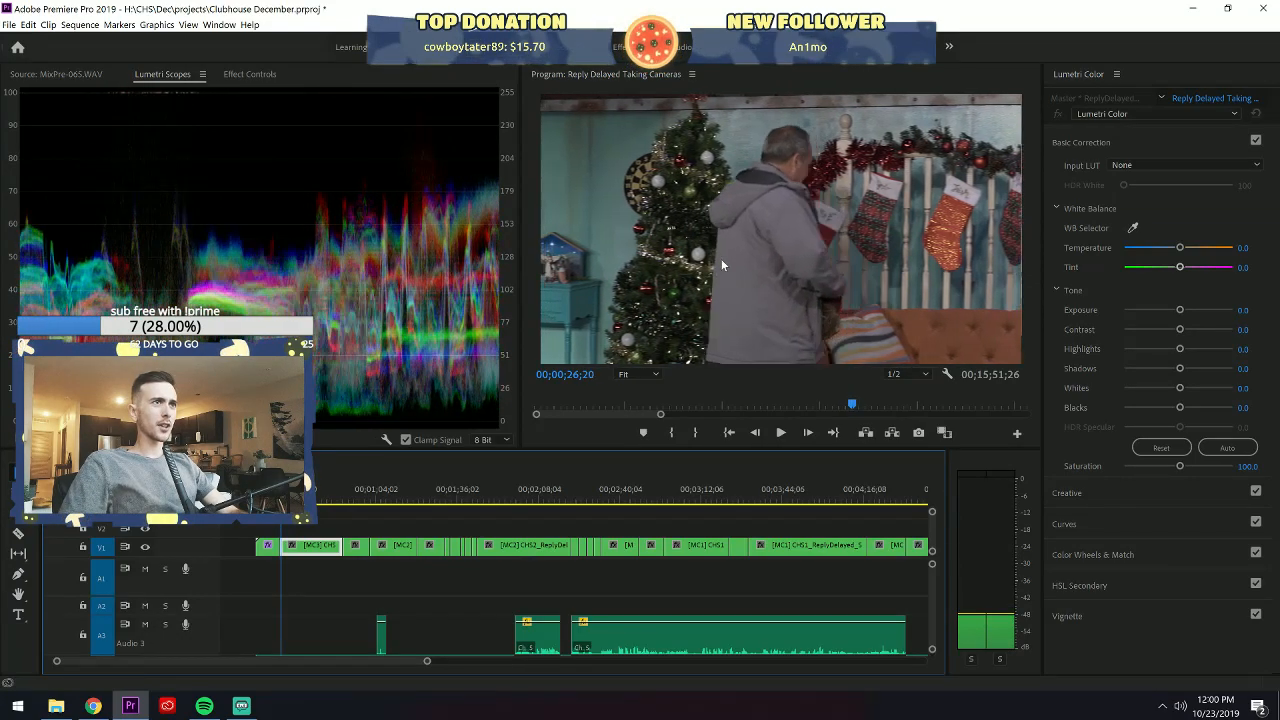
key("Left")
key("Left")
key("Left")
key("Left")
key("Left")
key("Left")
key("Left")
key("Left")
key("Left")
key("Left")
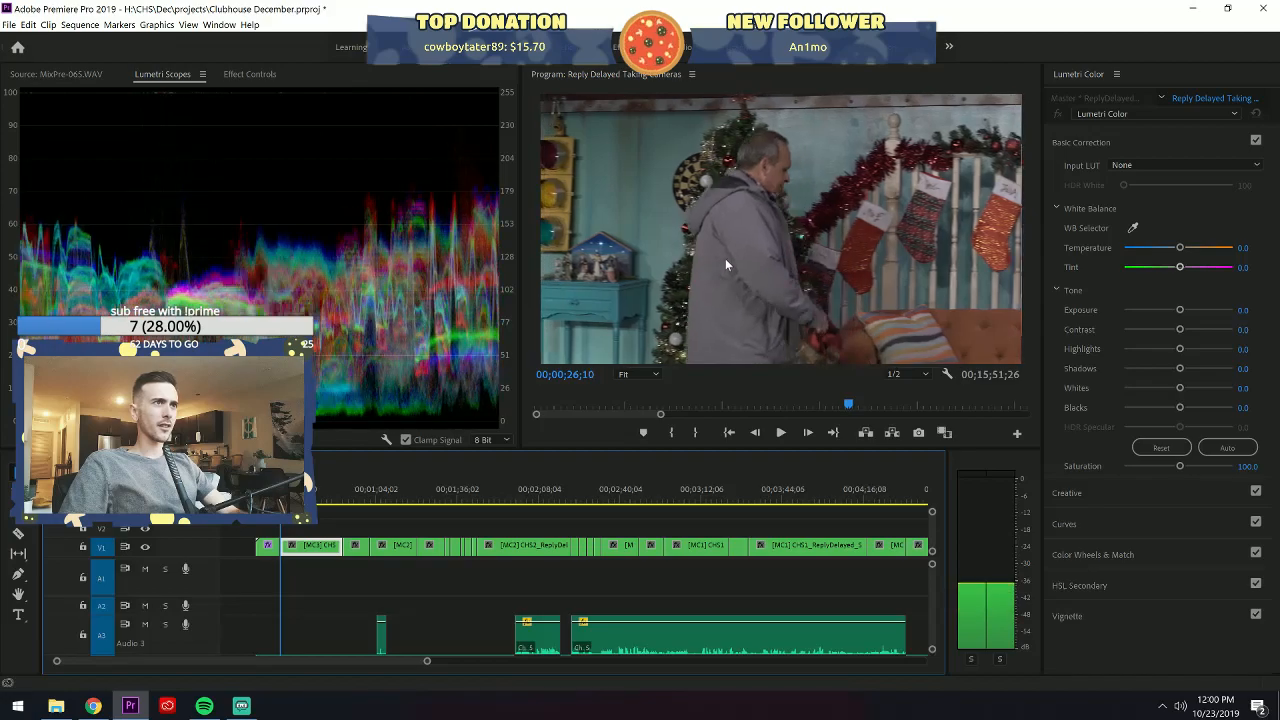
key("Left")
key("Left")
key("Left")
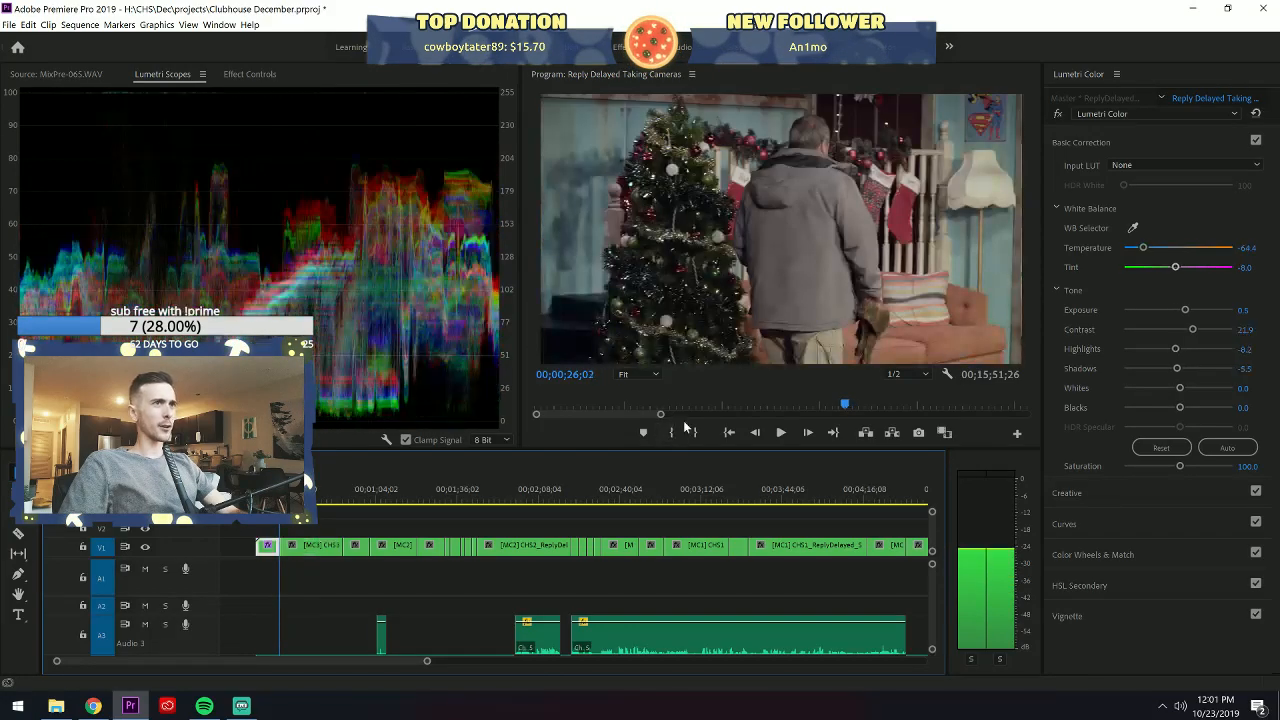
Alternate between the last frame of the opening clip and the first frame of the second clip to compare their colors.
key("Right")
key("Left")
key("Right")
key("Left")
key("Right")
key("Left")
key("Right")
key("Left")
key("Right")
key("Left")
key("Right")
key("Left")
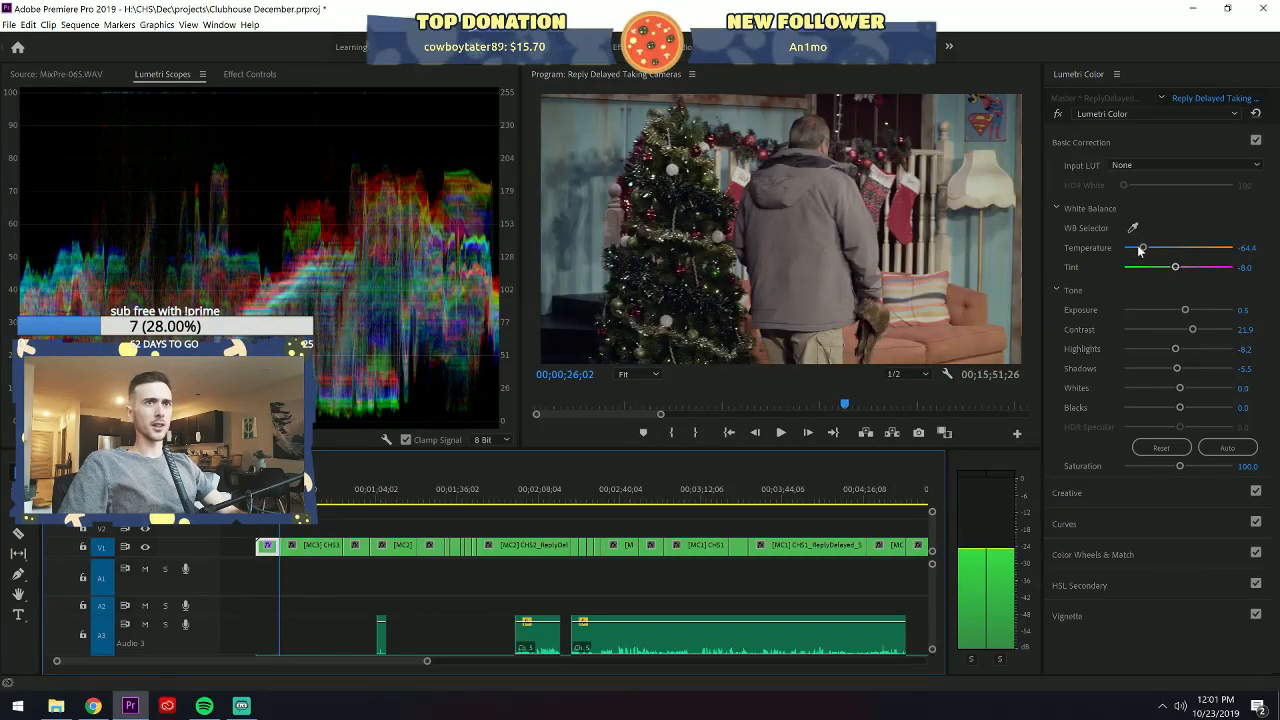
Set the opening clip's white balance temperature to -66 and check the match across the following cut.
left_click(1246, 247)
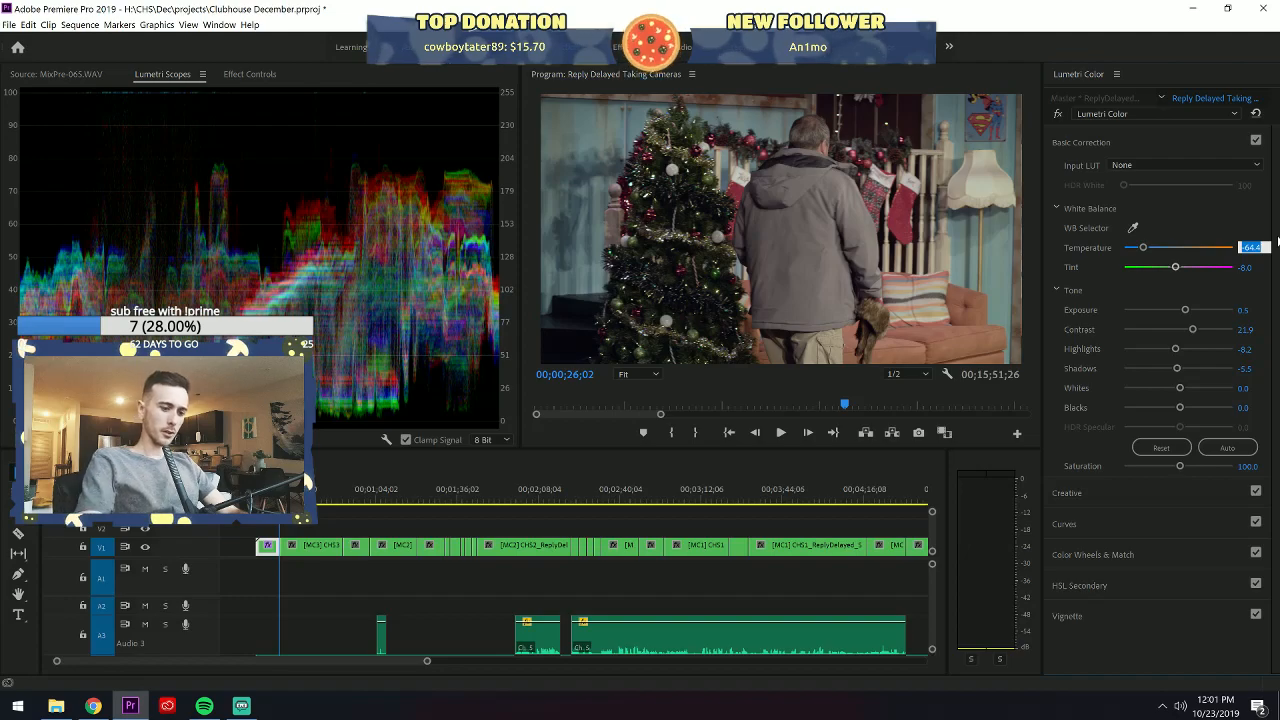
type("-66")
key("Return")
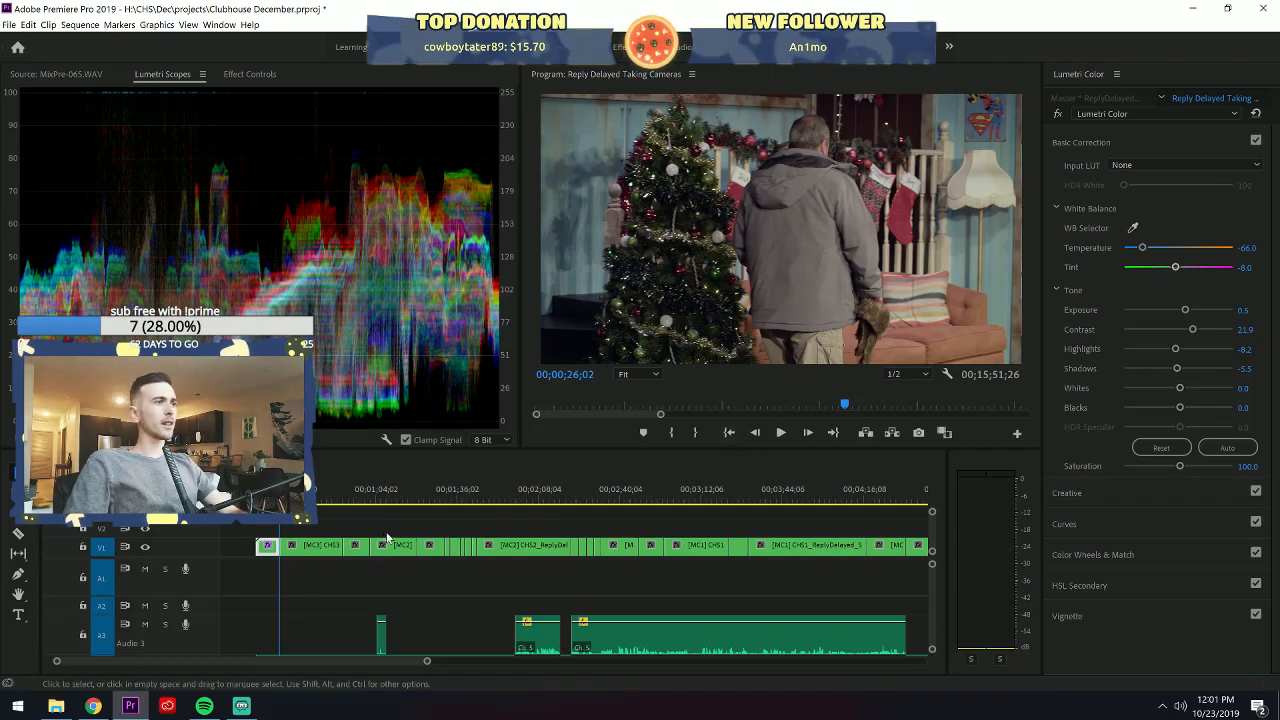
key("Right")
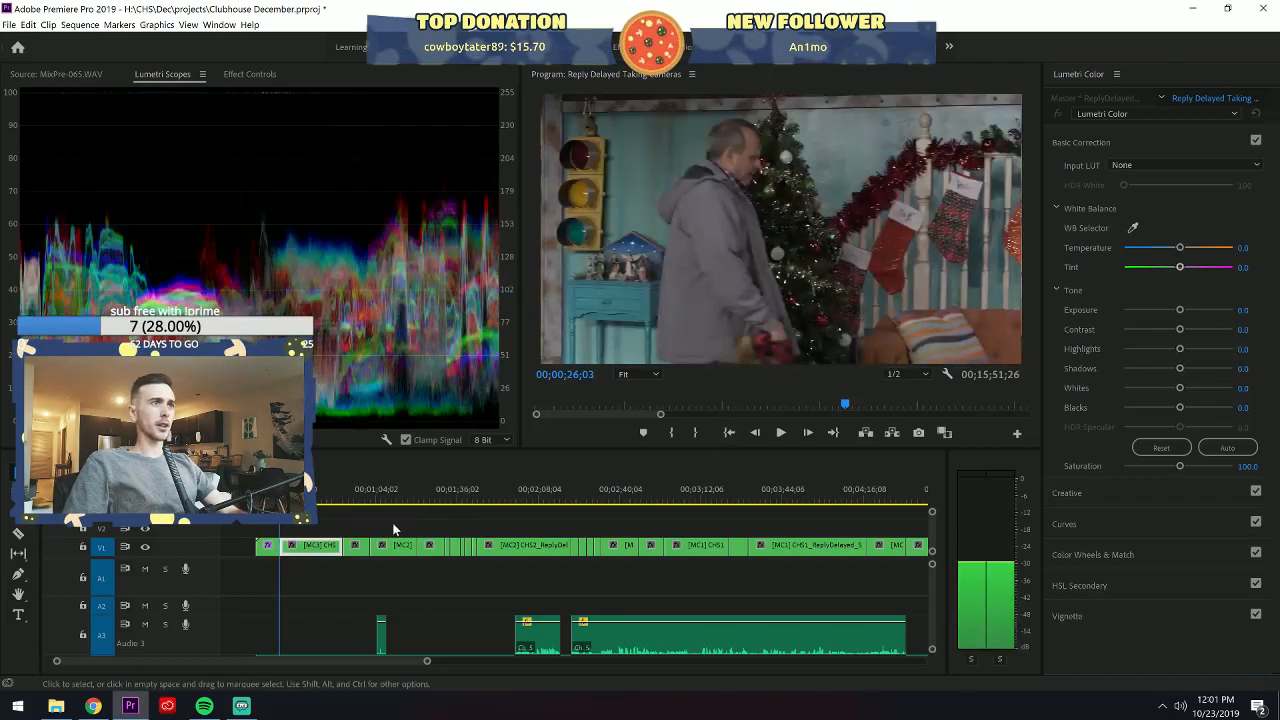
key("Left")
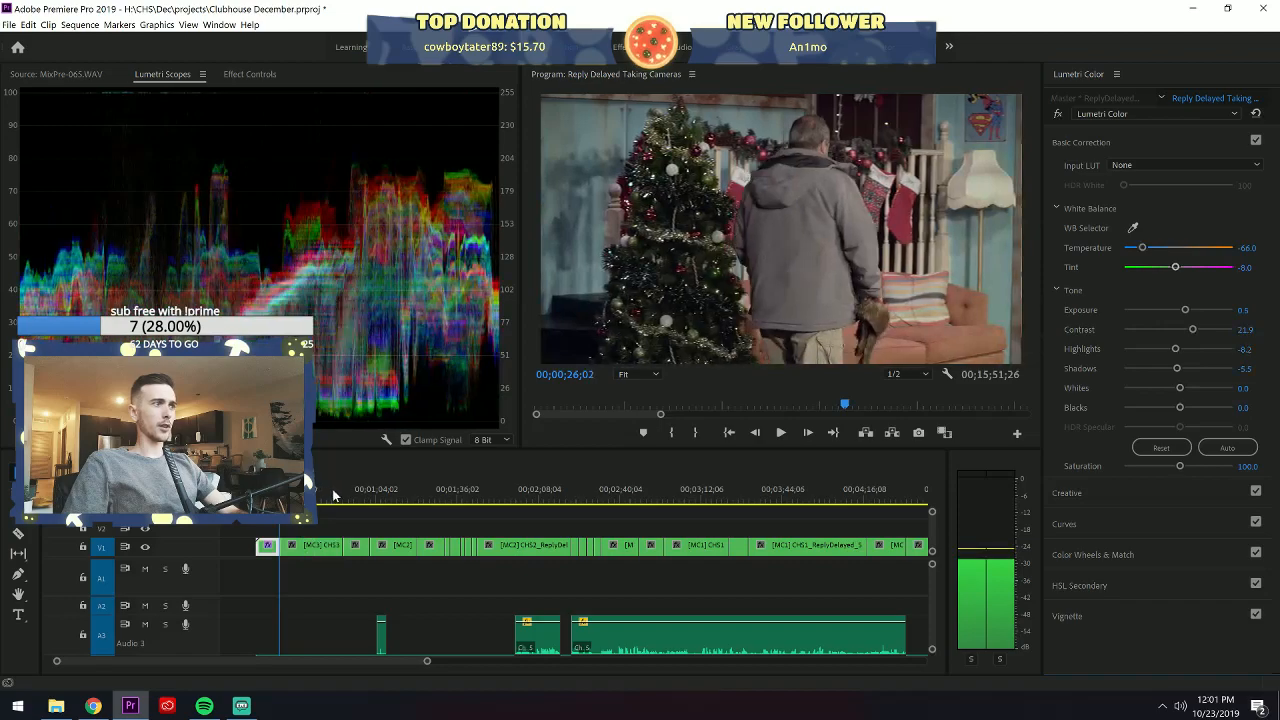
Copy the opening clip's Lumetri Color effect onto the uncorrected third clip, the orange-tinted couch shot.
left_click(370, 496)
left_click(269, 497)
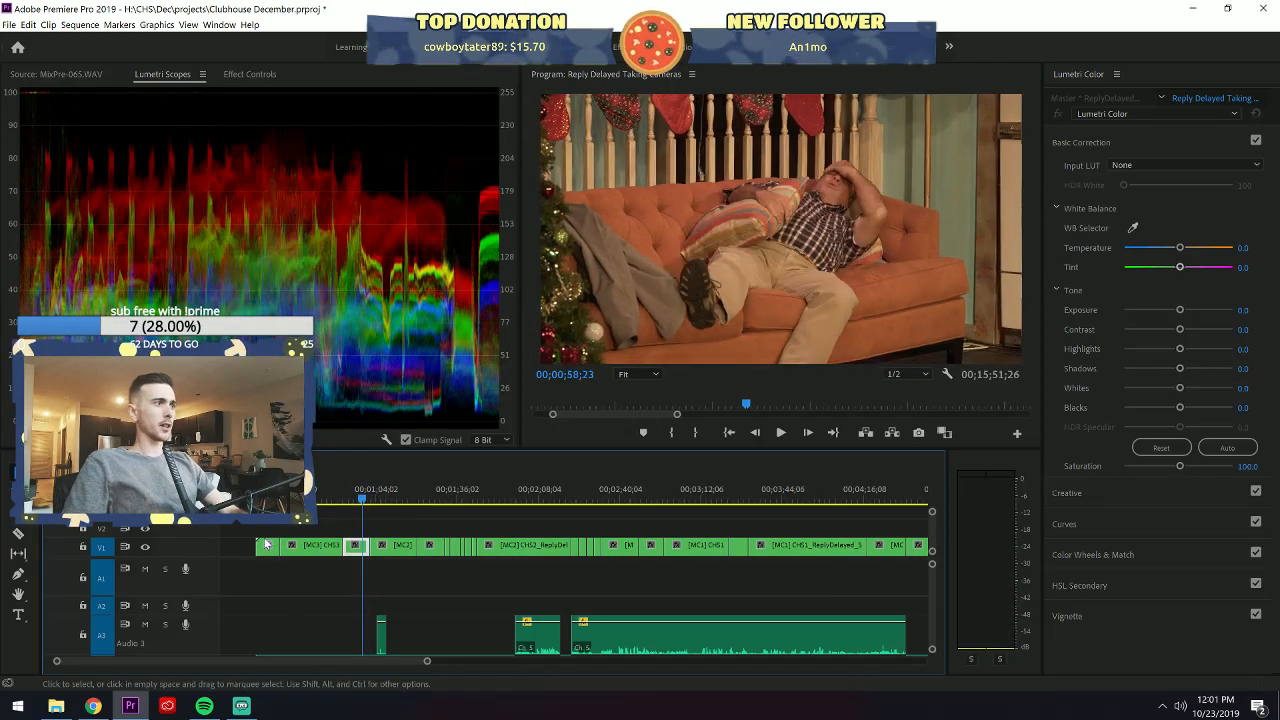
left_click(240, 75)
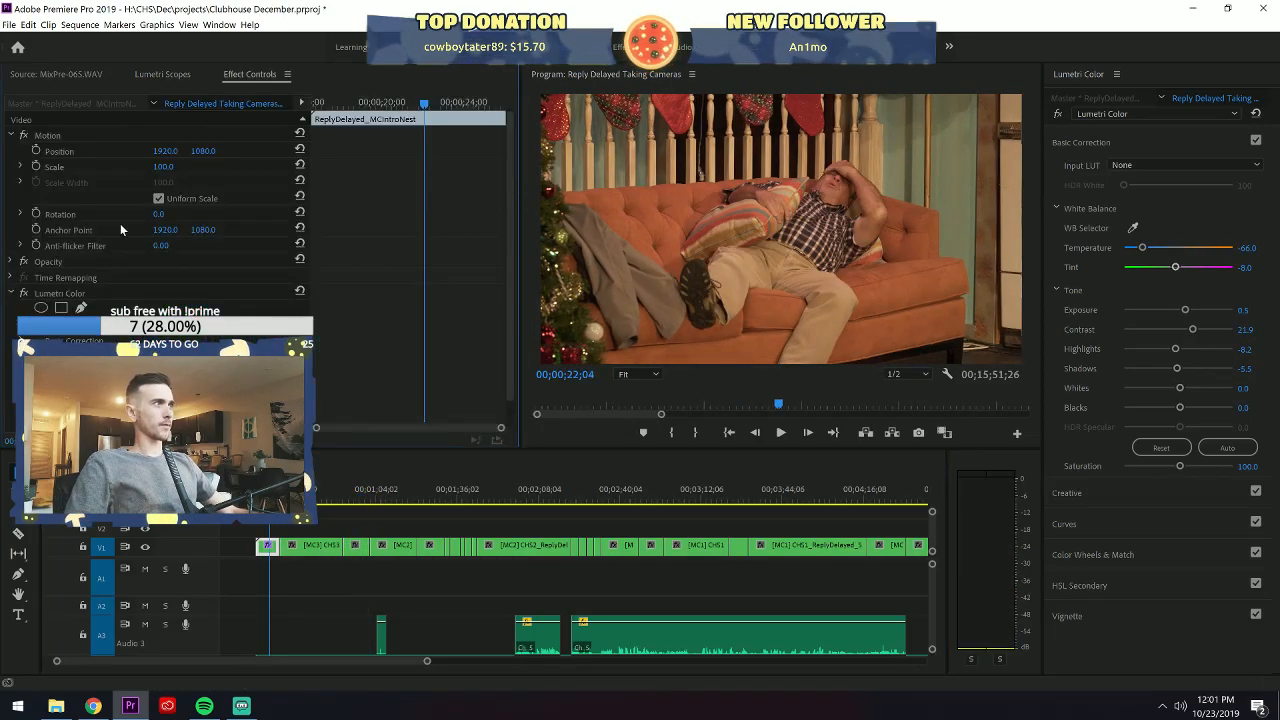
left_click(354, 497)
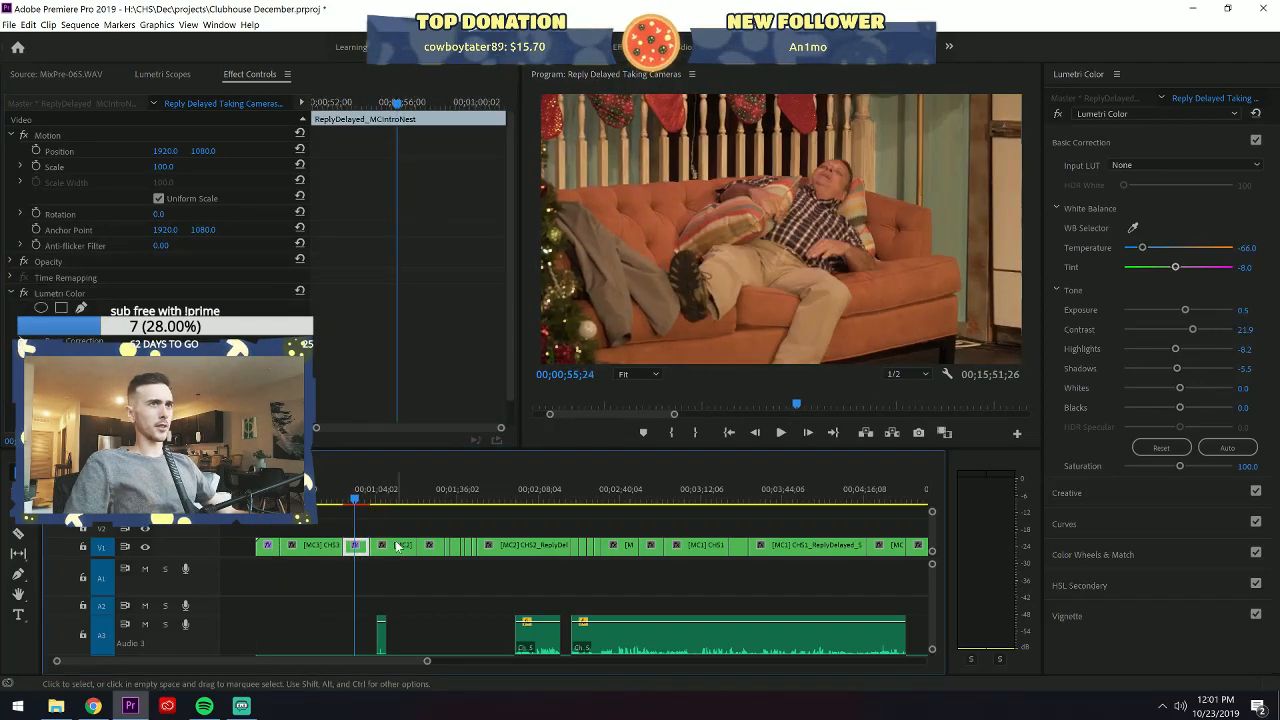
Scrub and step frame by frame to the cut between the second and third clips to compare the couch shots' colors.
left_click(342, 498)
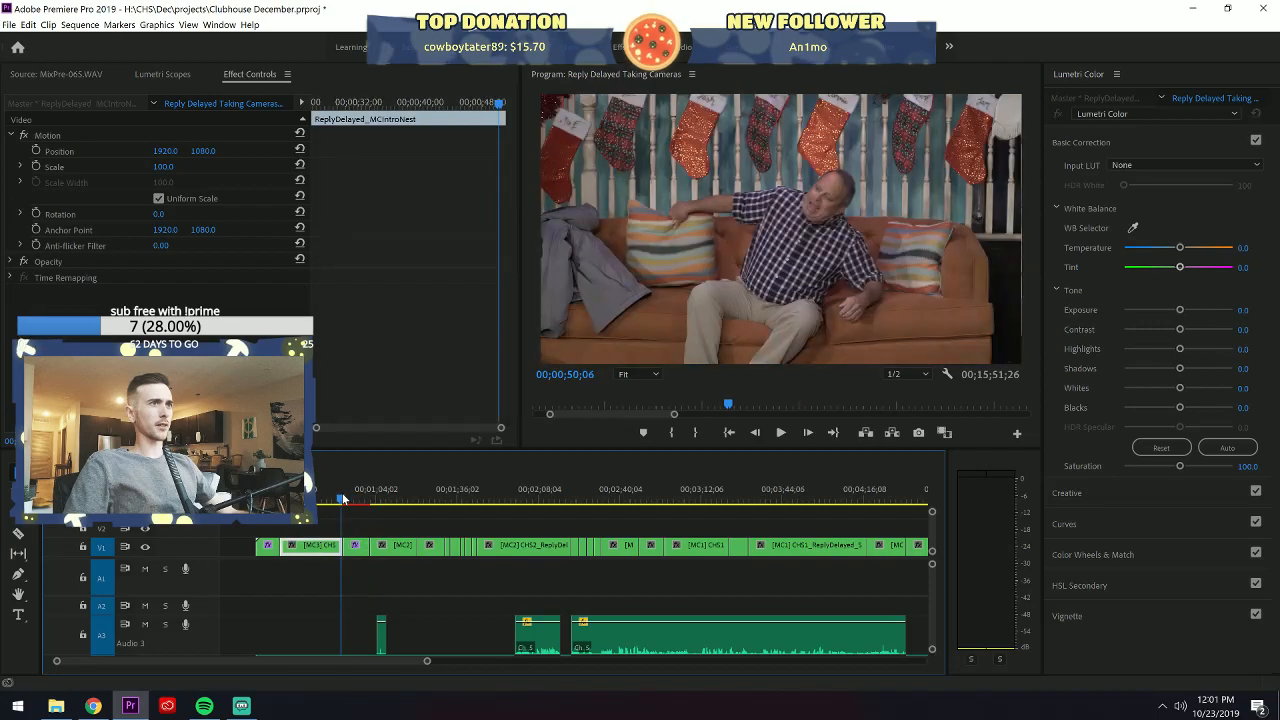
left_click(348, 496)
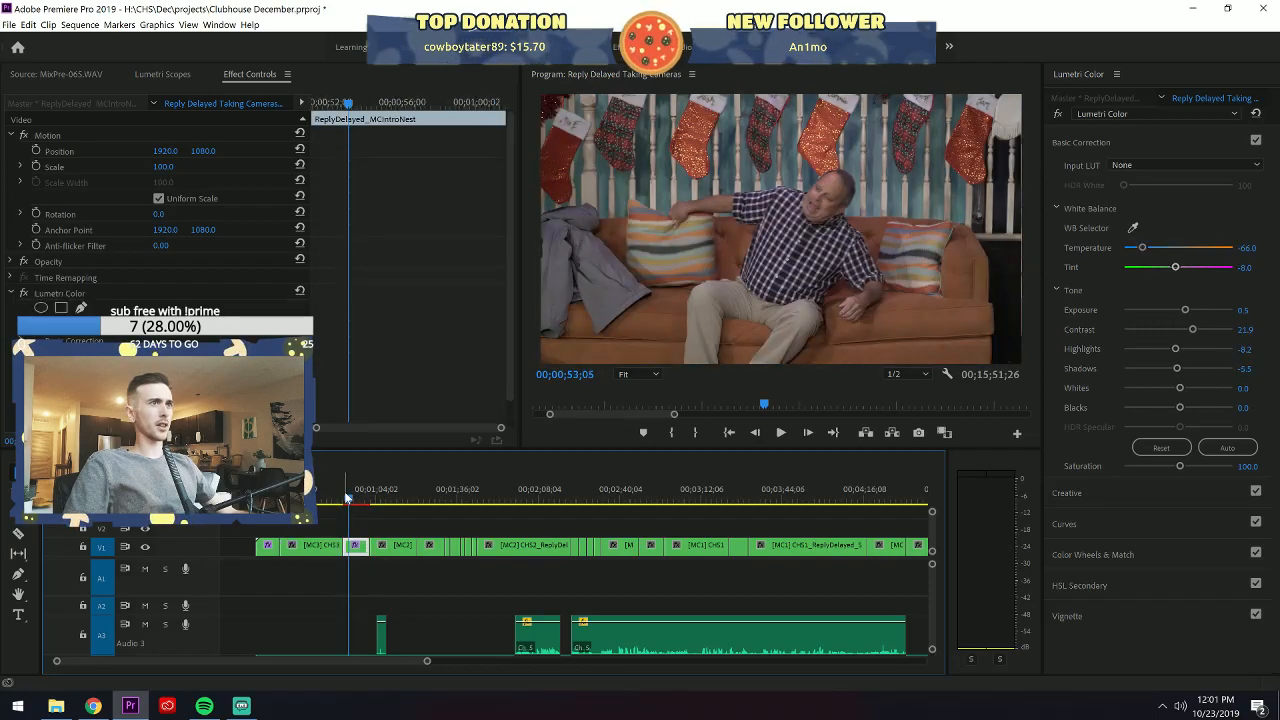
left_click(336, 498)
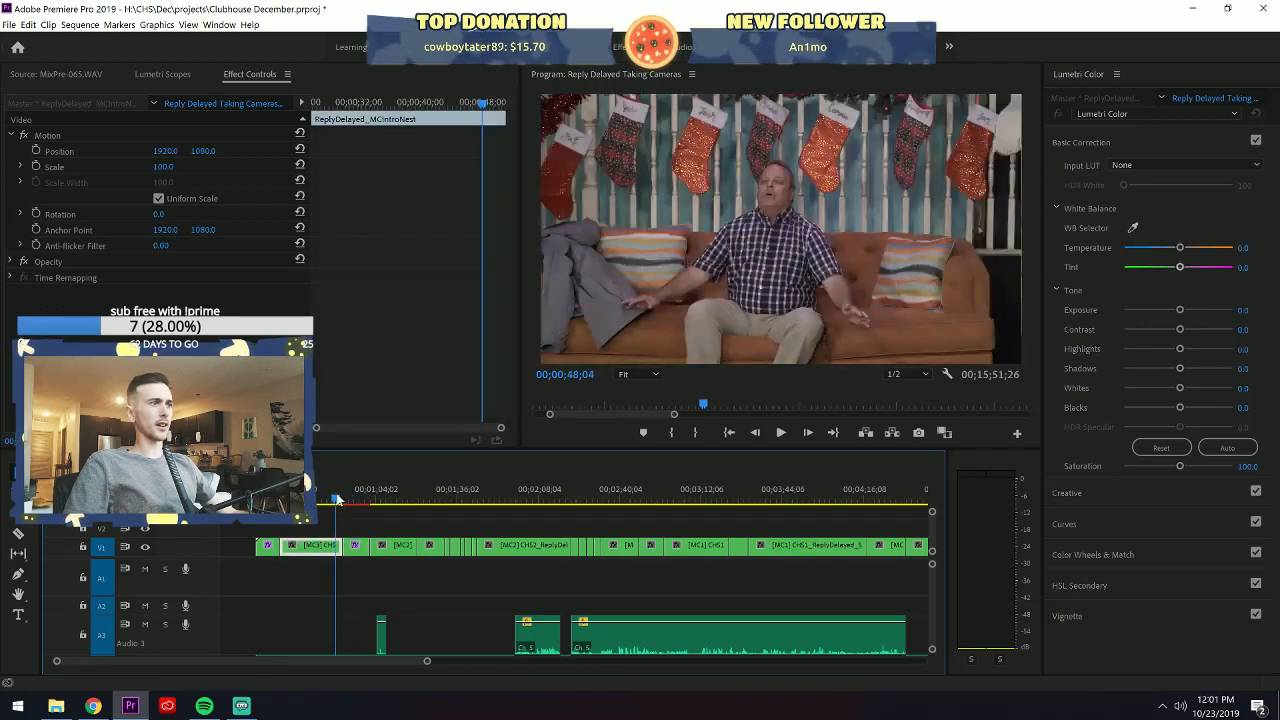
left_click(340, 498)
left_click(347, 497)
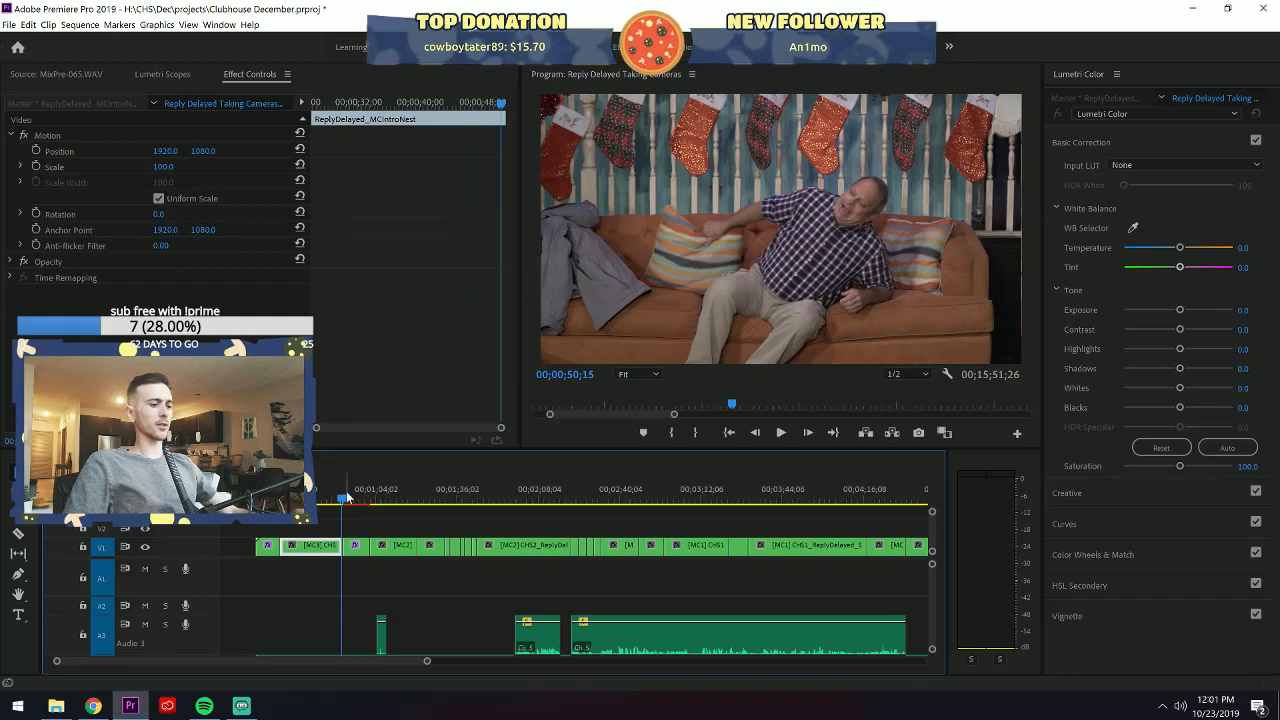
key("Right")
key("Right")
key("Right")
key("Right")
key("Right")
key("Right")
key("Right")
key("Right")
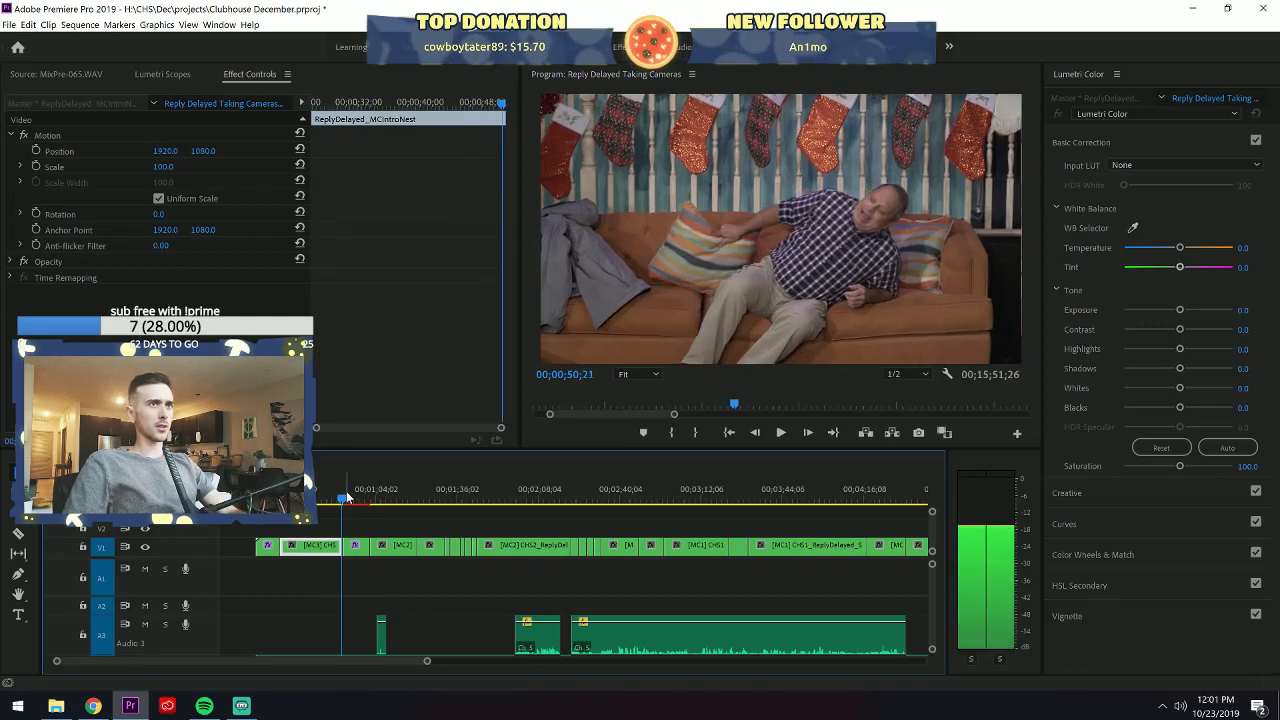
key("Right")
key("Right")
key("Right")
key("Right")
key("Right")
key("Right")
key("Right")
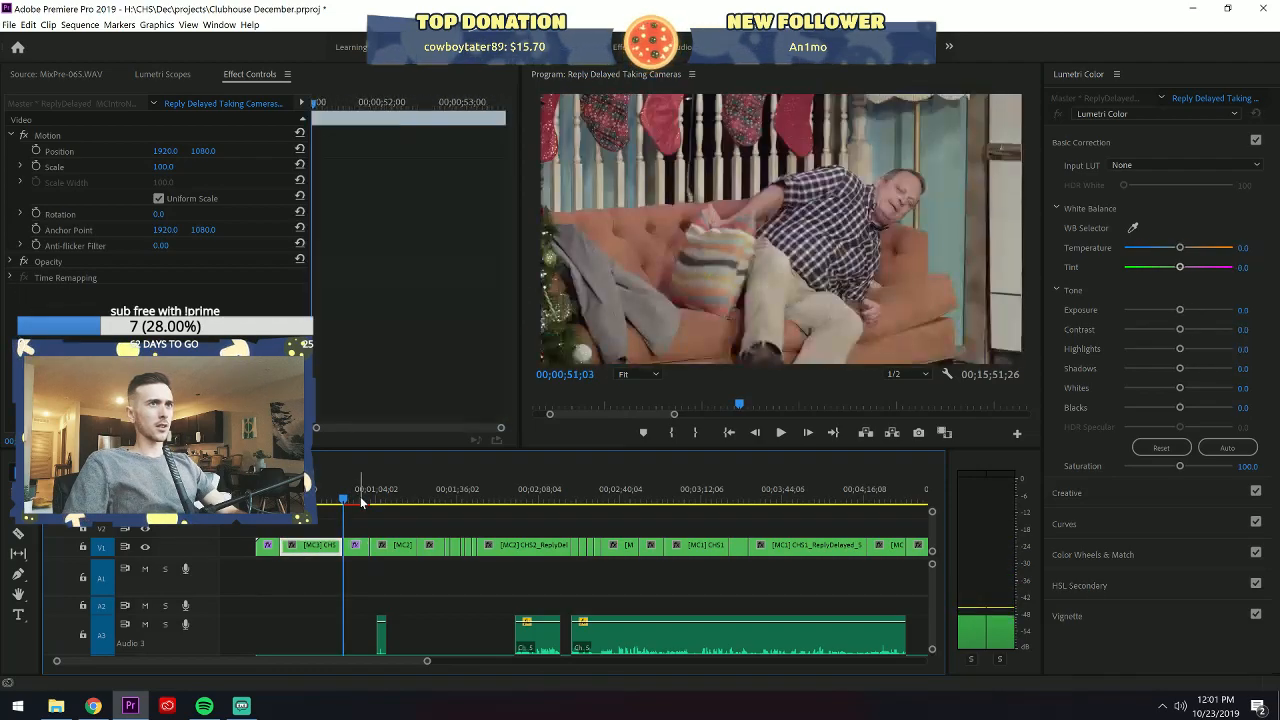
Reset the third clip's exposure to 0 and set its contrast to 23.3, checking against the preceding shot.
double_click(1189, 315)
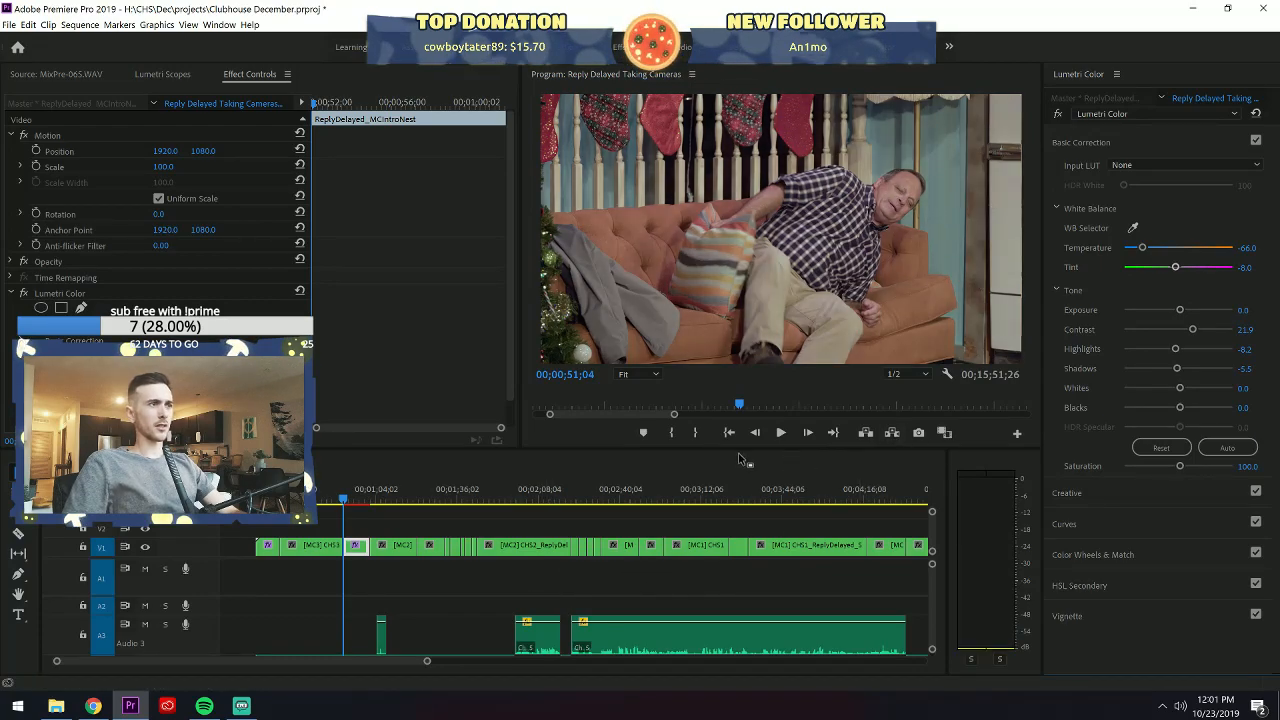
key("Left")
key("Right")
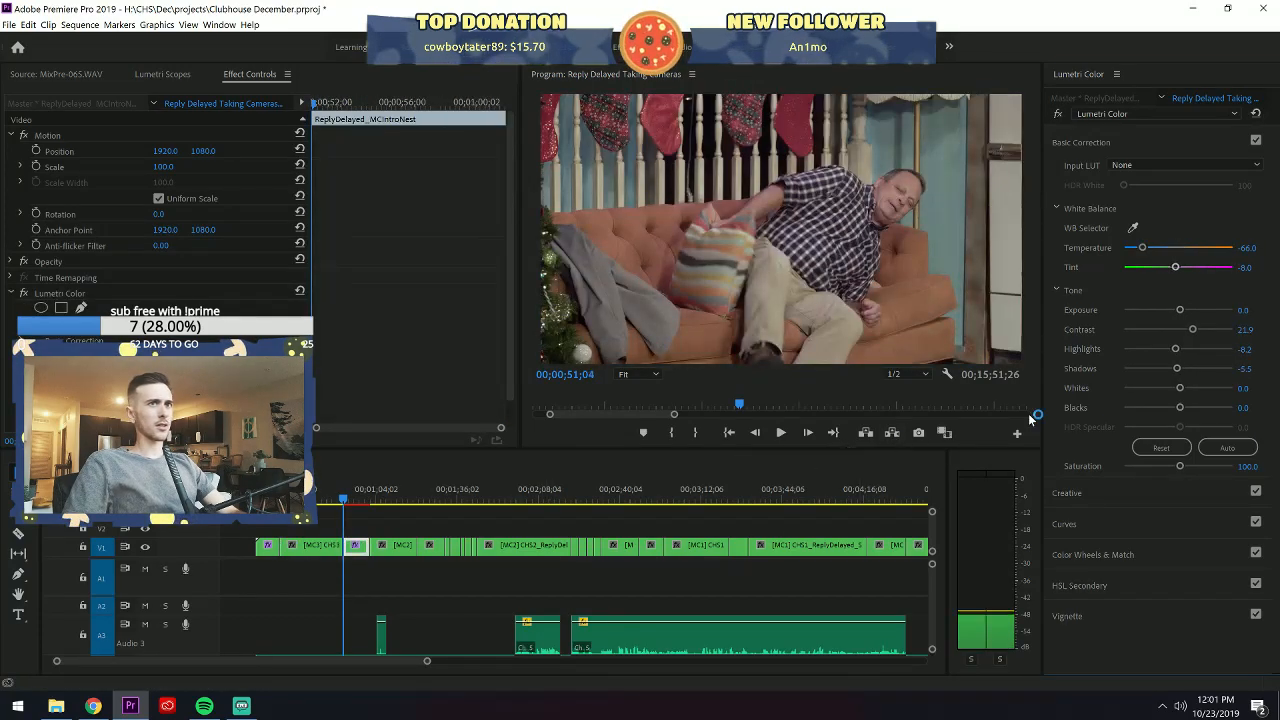
double_click(1191, 331)
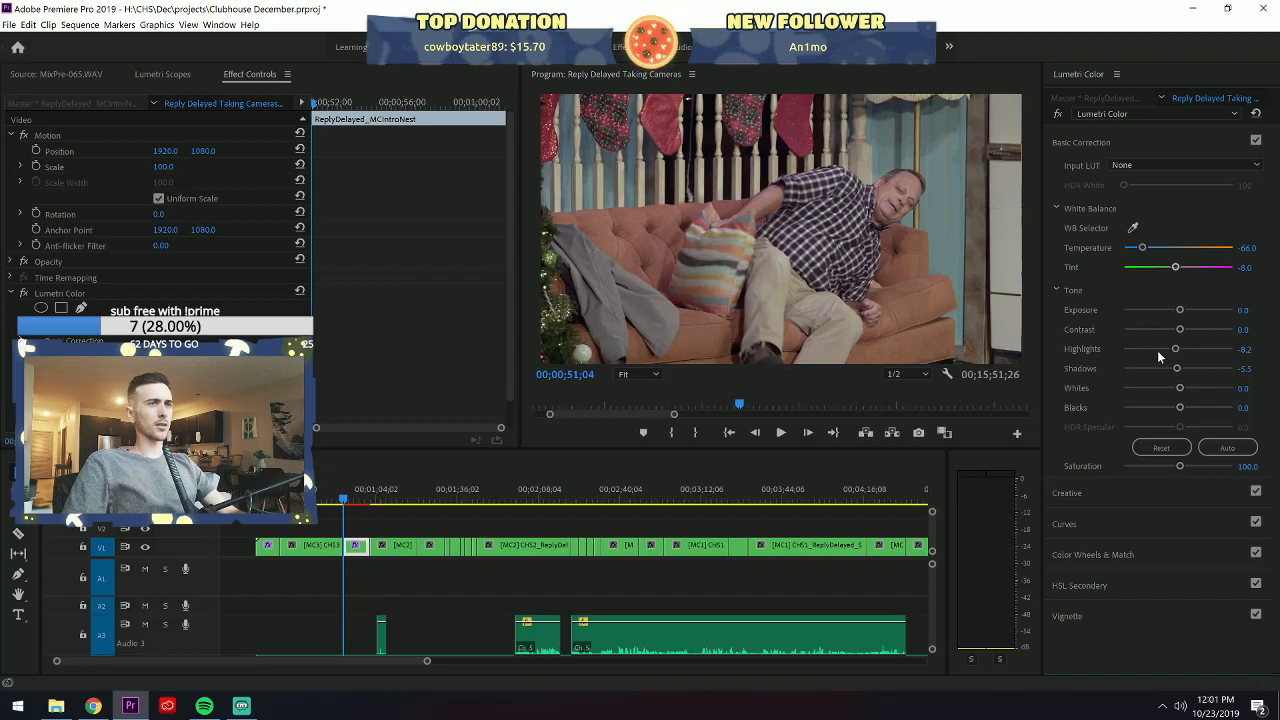
left_click_drag(1181, 328, 1193, 329)
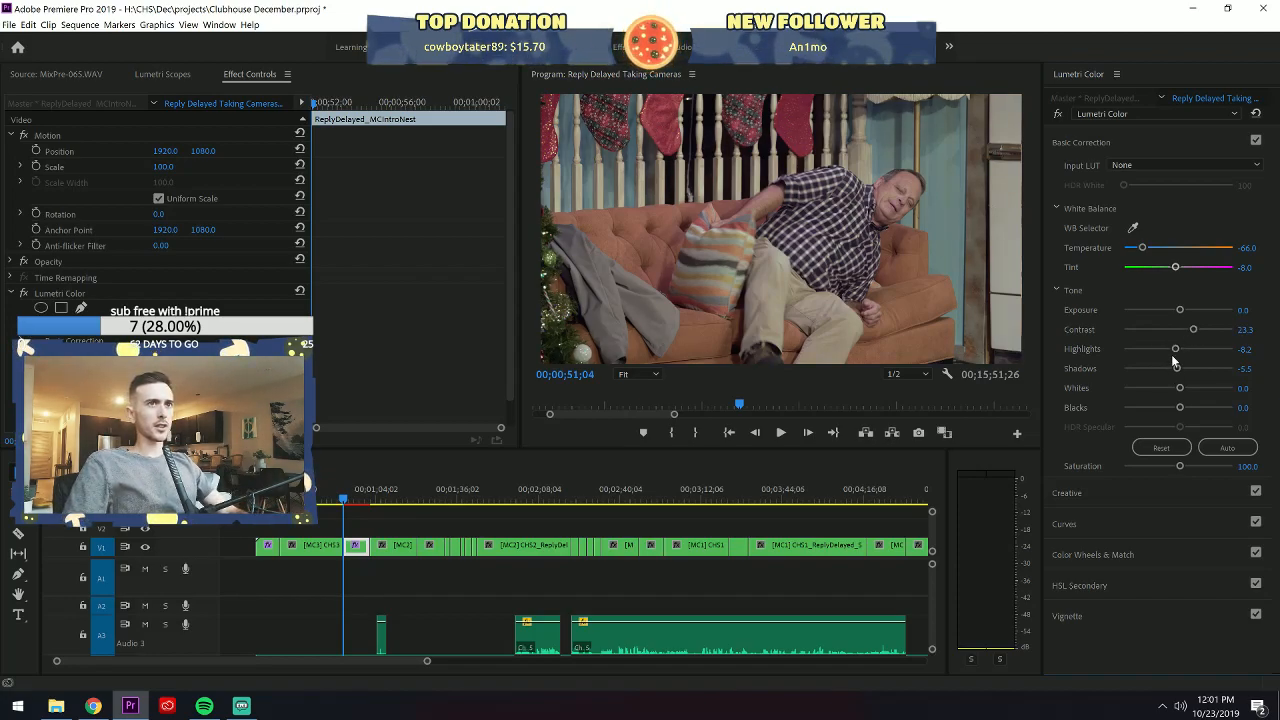
Try highlights of -13.7 on the third clip and flip between frames across the preceding cut to judge the match.
left_click_drag(1175, 349, 1171, 350)
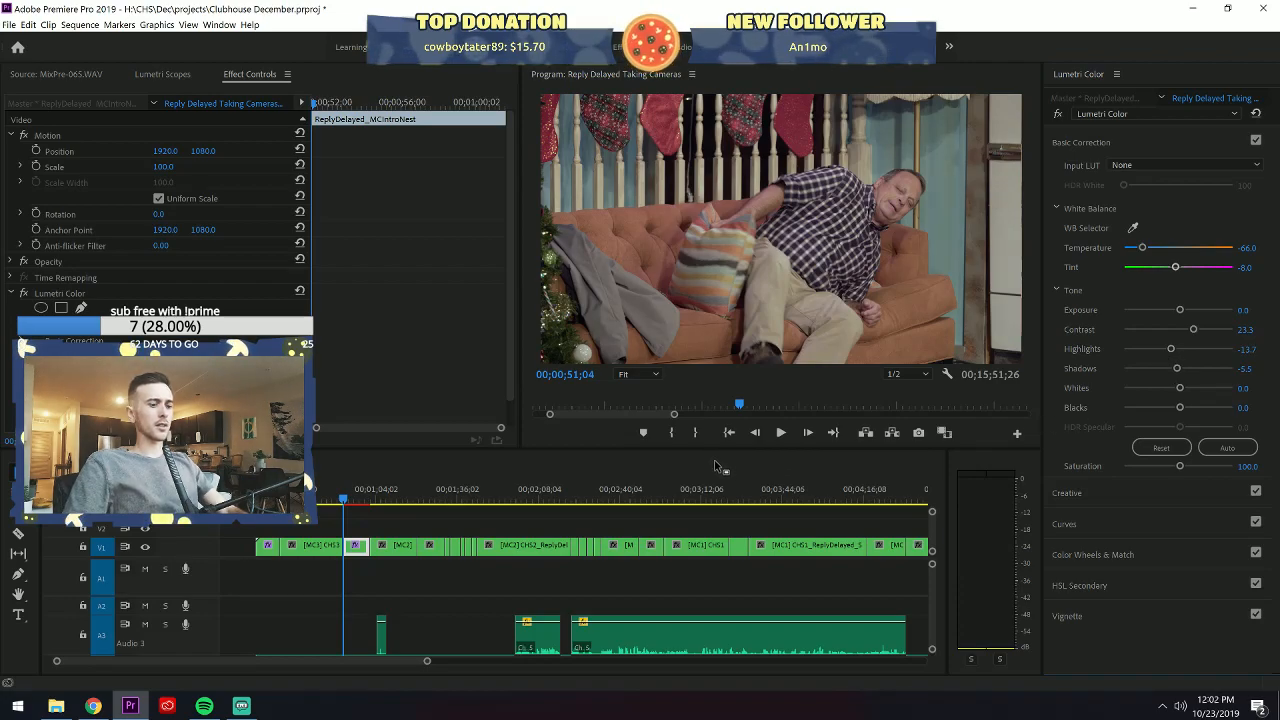
key("Left")
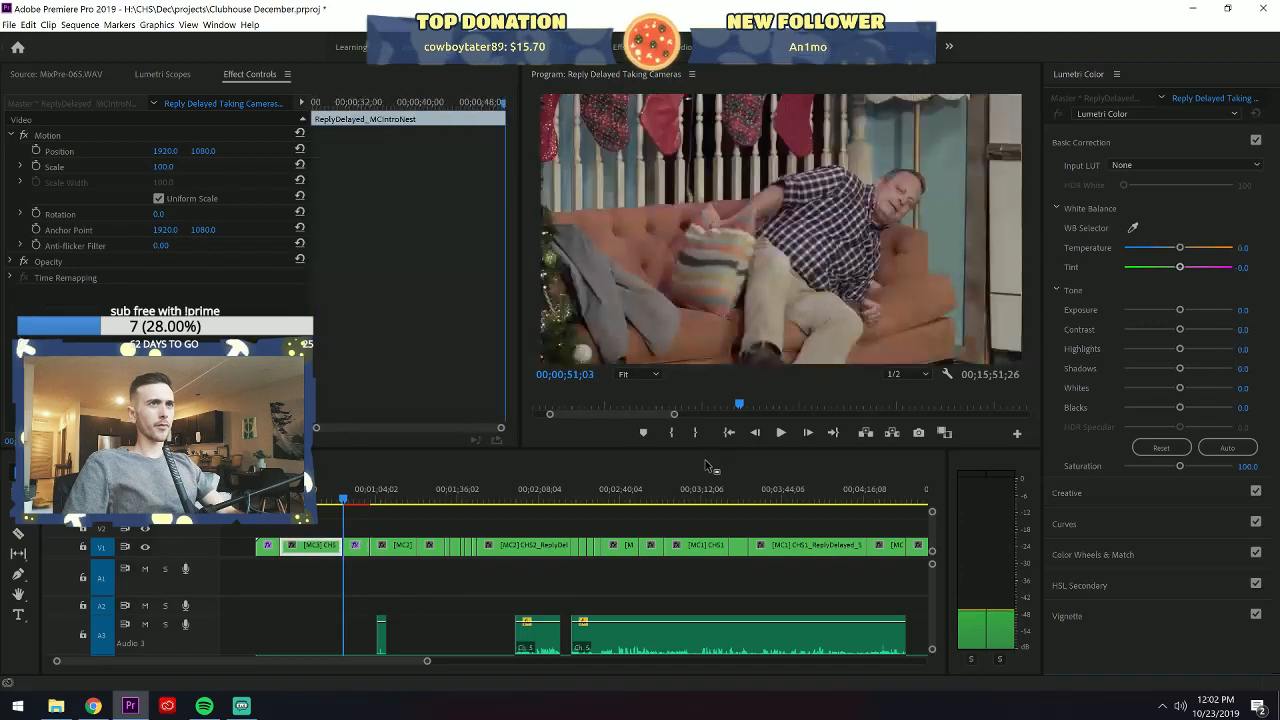
key("Right")
key("Left")
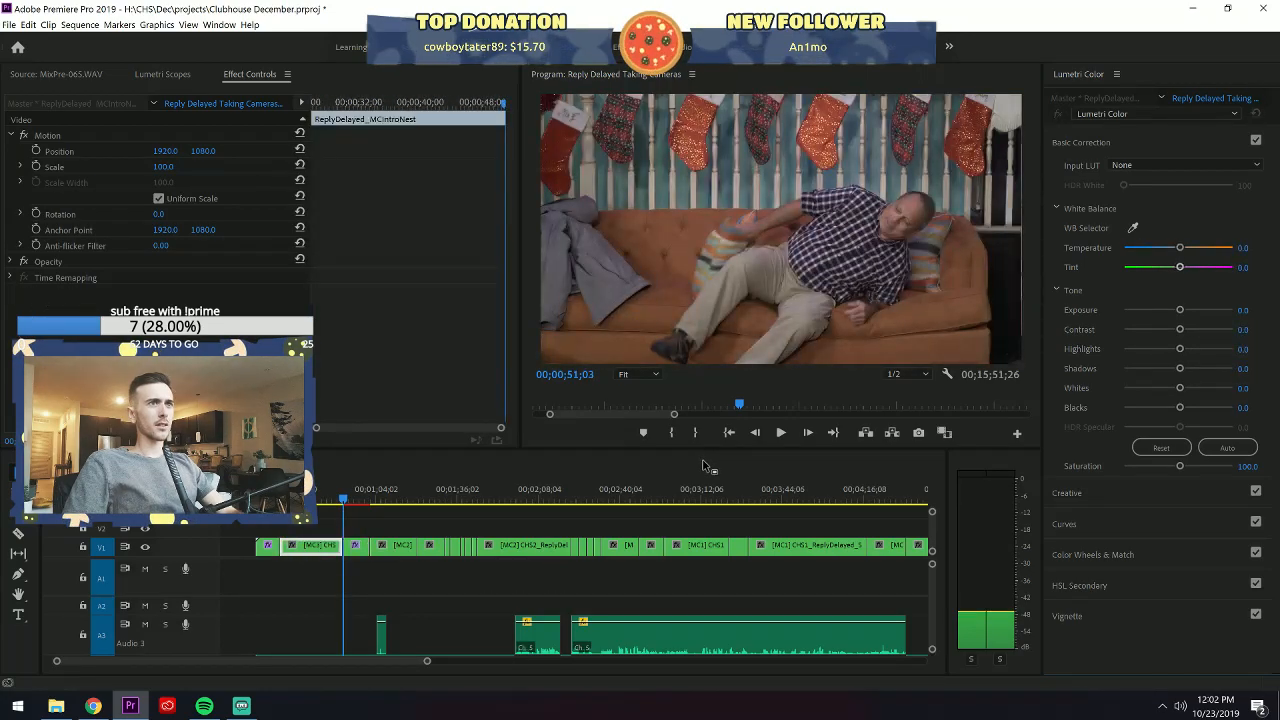
key("Right")
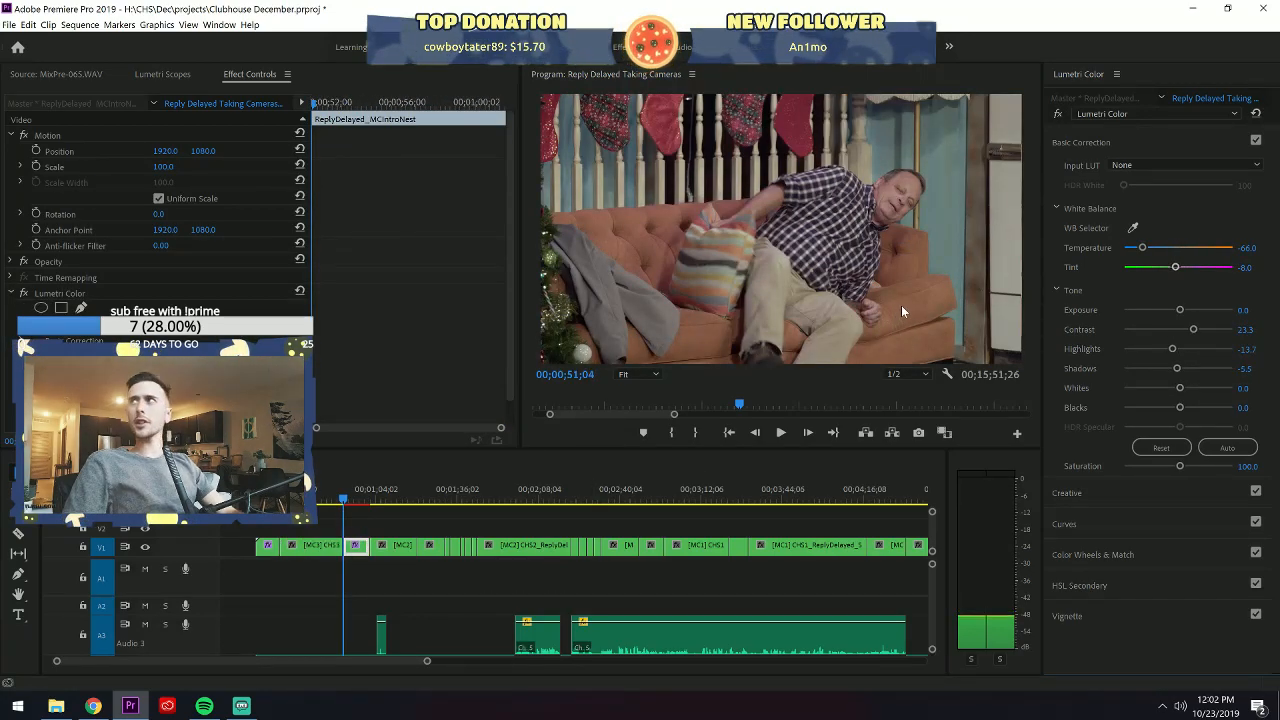
key("Right")
key("Left")
key("Left")
key("Right")
key("Left")
key("Right")
key("Left")
key("Right")
key("Left")
key("Right")
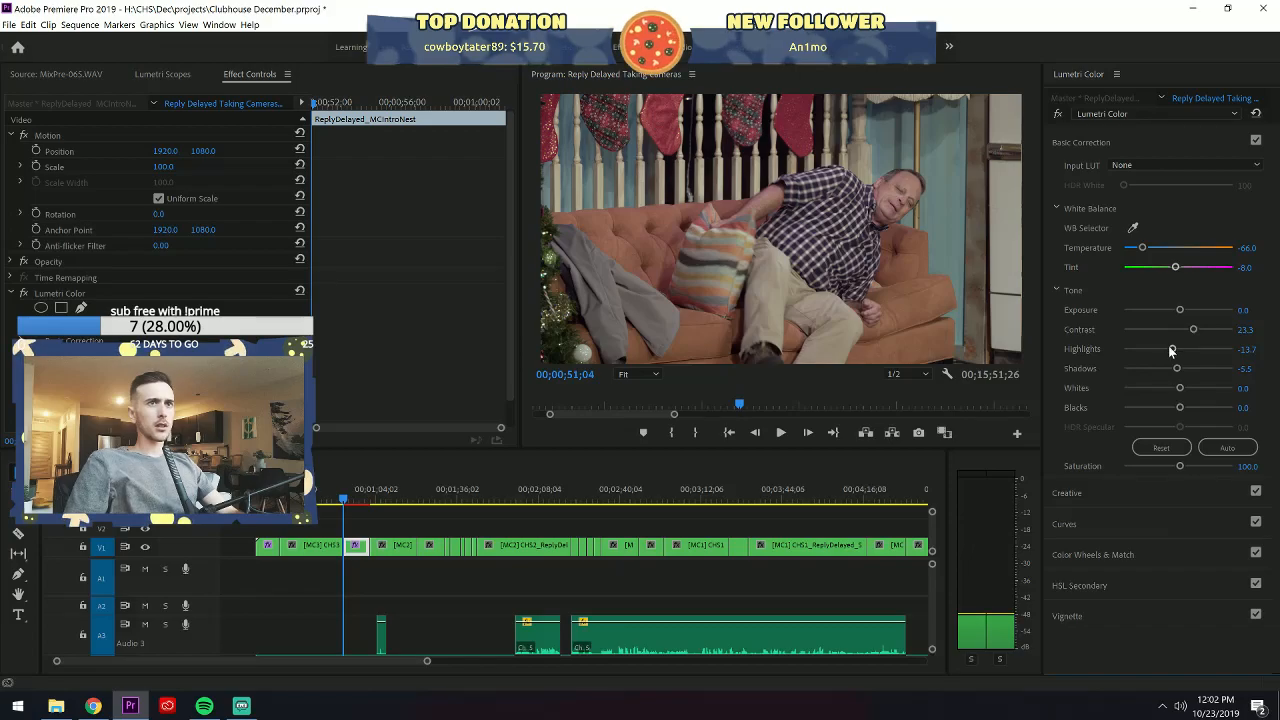
Set the third clip's highlights to -30.1 and compare the frames on both sides of the preceding cut.
left_click_drag(1164, 347, 1159, 347)
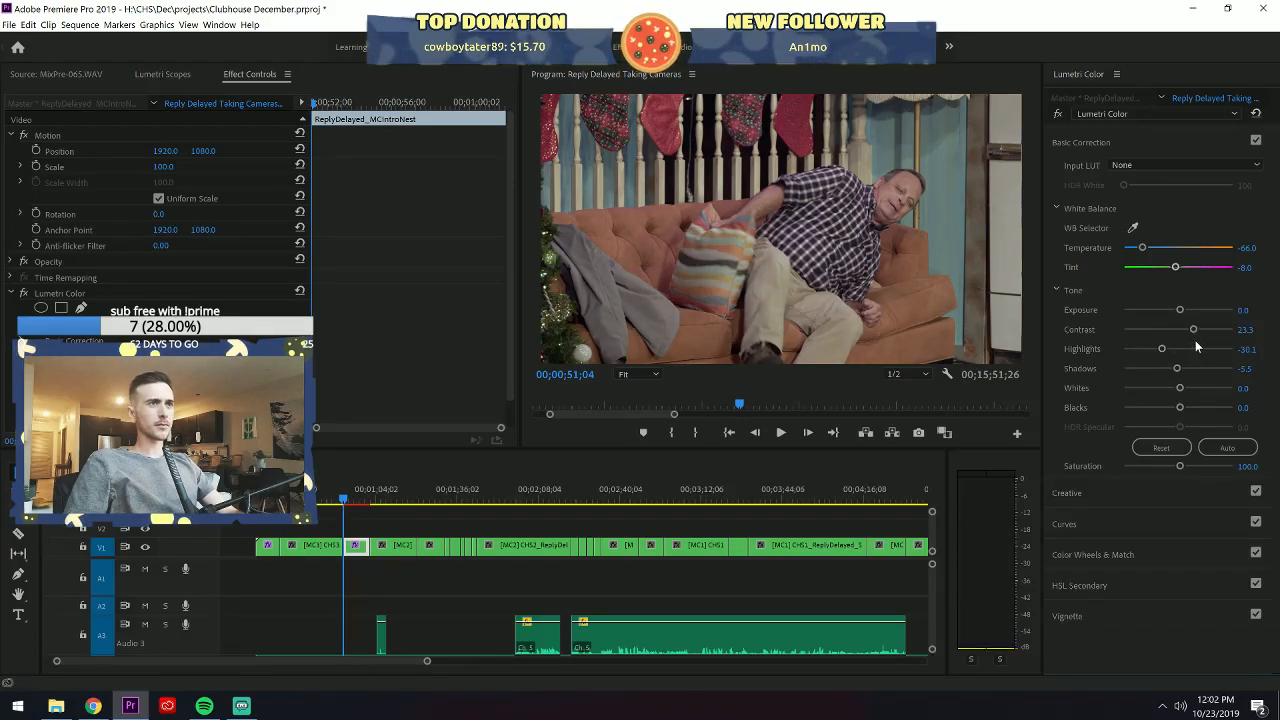
key("Left")
key("Right")
key("Left")
key("Right")
key("Left")
key("Right")
key("Left")
key("Right")
key("Left")
key("Right")
key("Left")
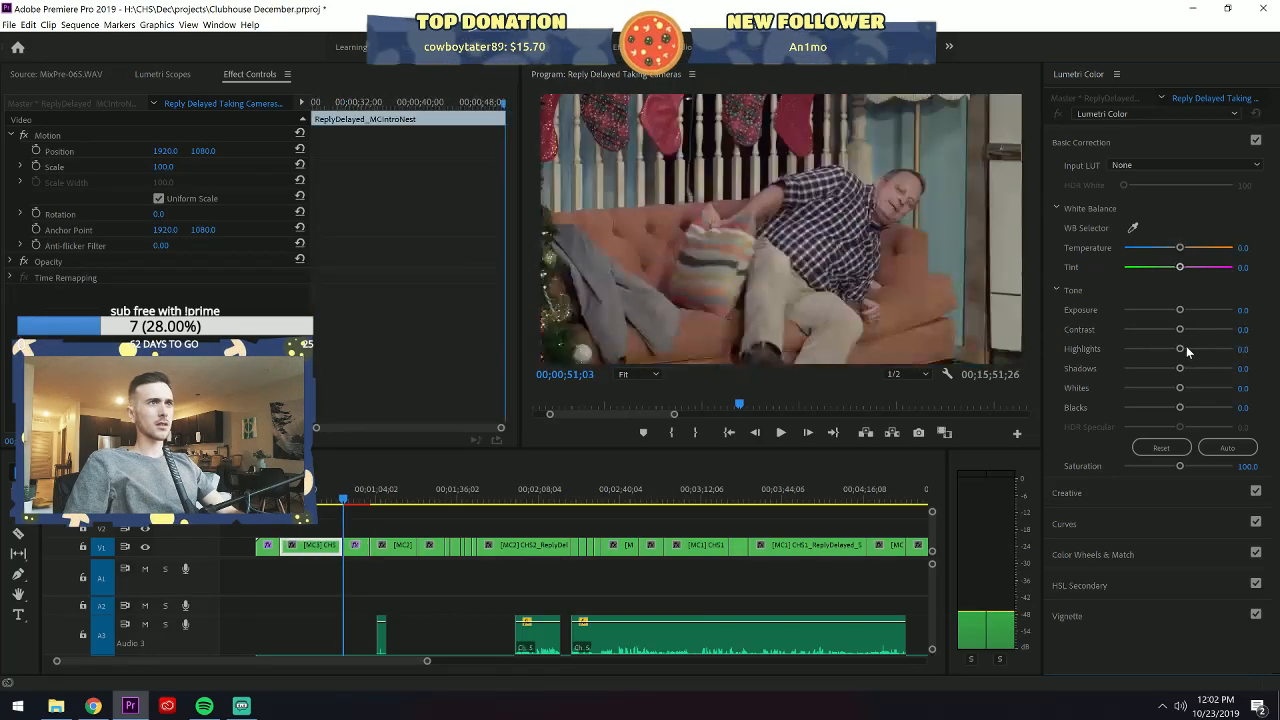
key("Right")
key("Left")
key("Right")
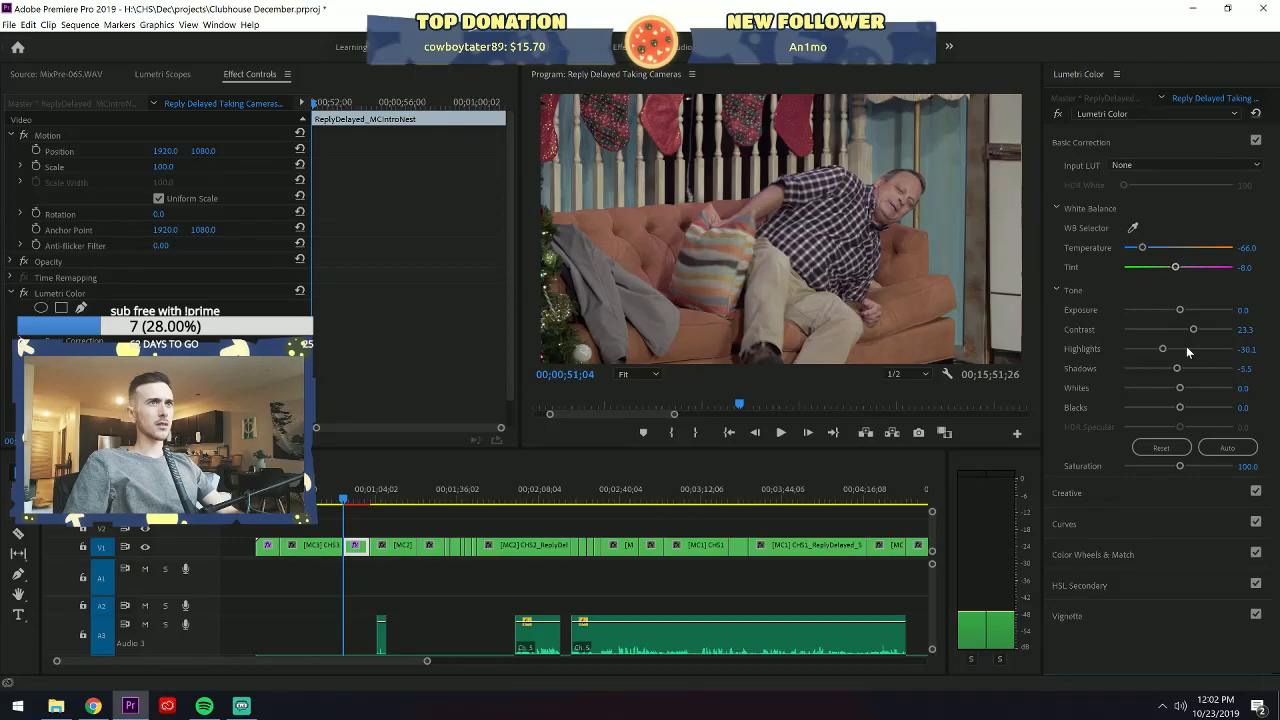
Try a saturation of about 113.7 on the third clip, compare it across the cut, and restore saturation to 100.
left_click_drag(1180, 466, 1185, 467)
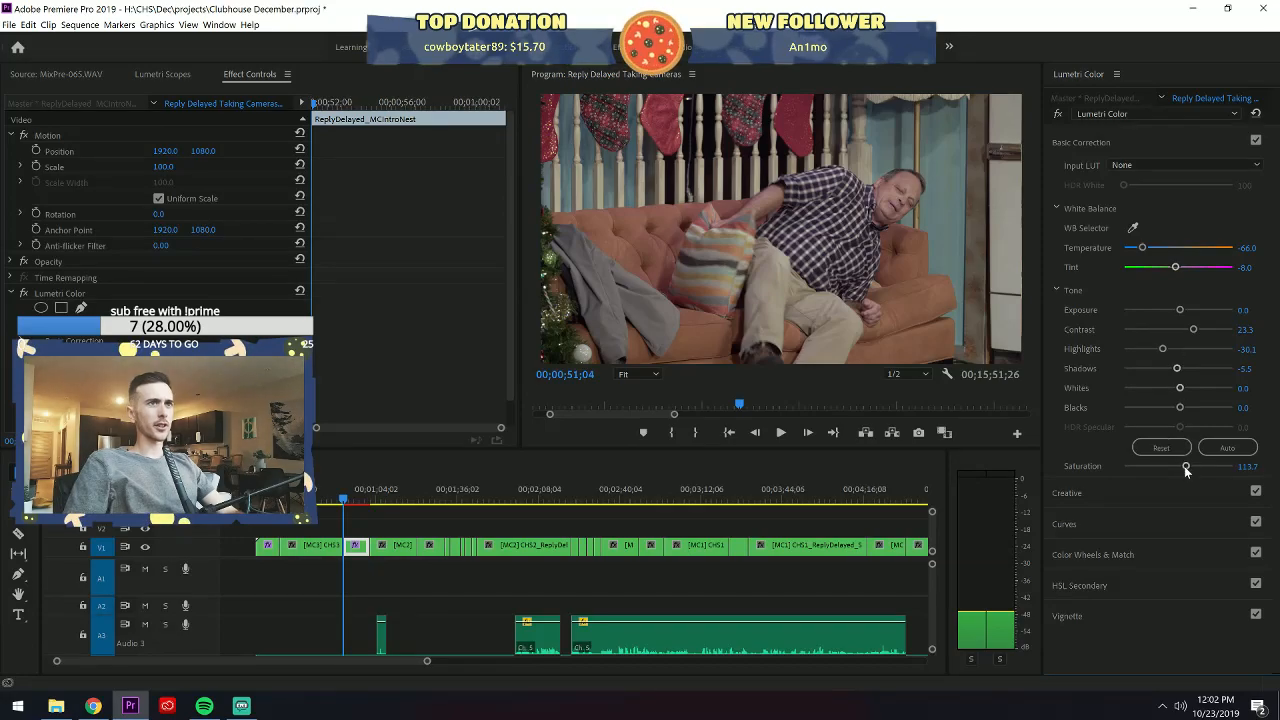
key("Left")
key("Right")
left_click_drag(1186, 467, 1189, 469)
double_click(1188, 467)
left_click(1161, 448)
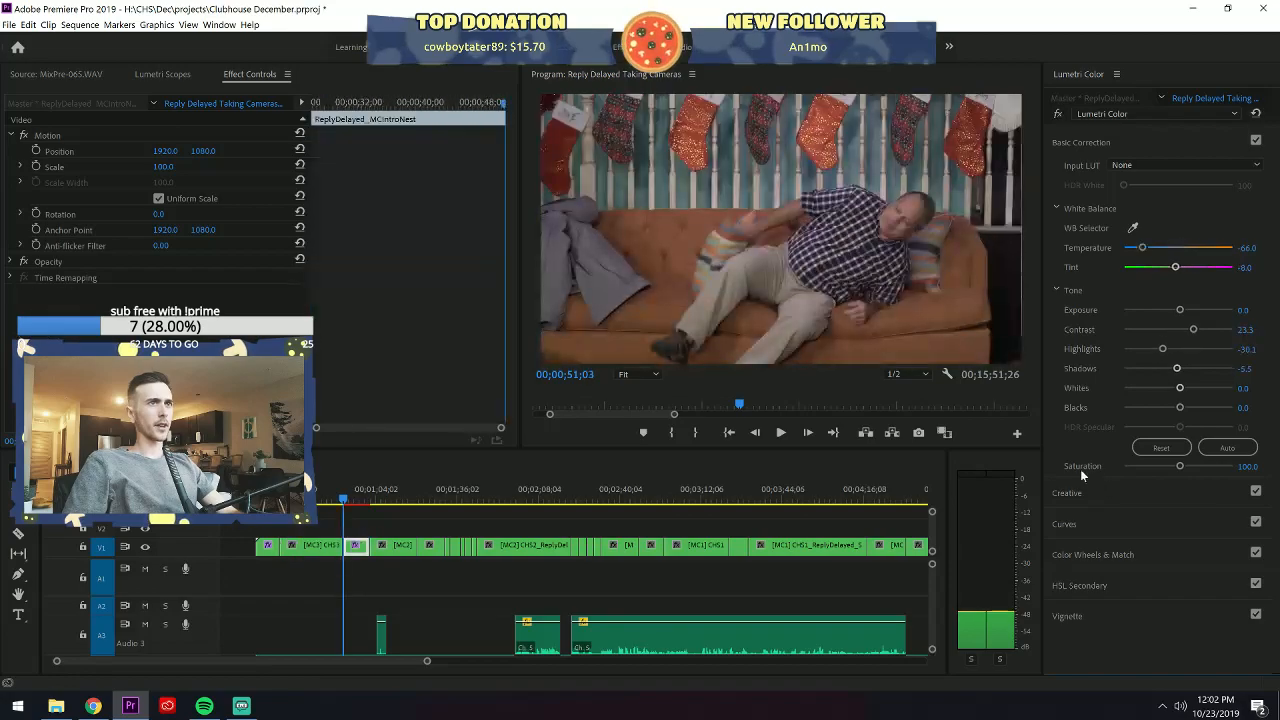
key("ctrl+z")
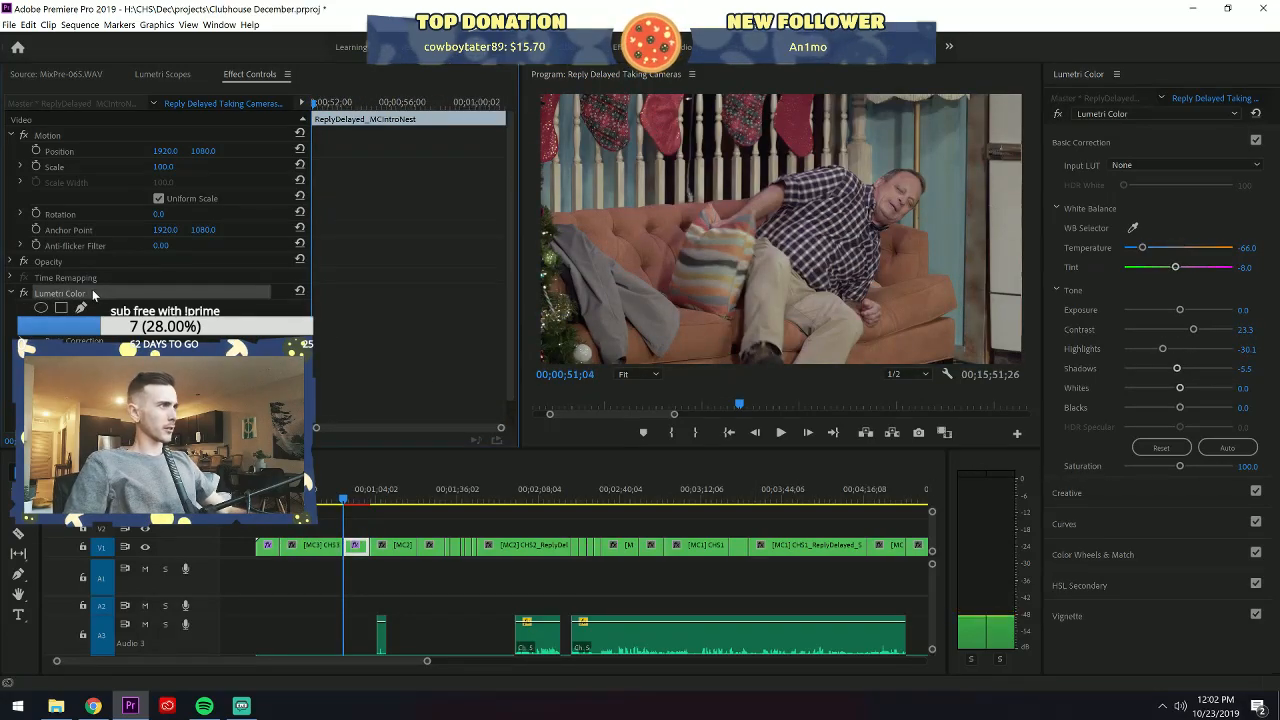
Compare the fourth clip's wide stage shot with the preceding shots and apply Color Match to it against the couch-scene reference frame.
left_click(394, 498)
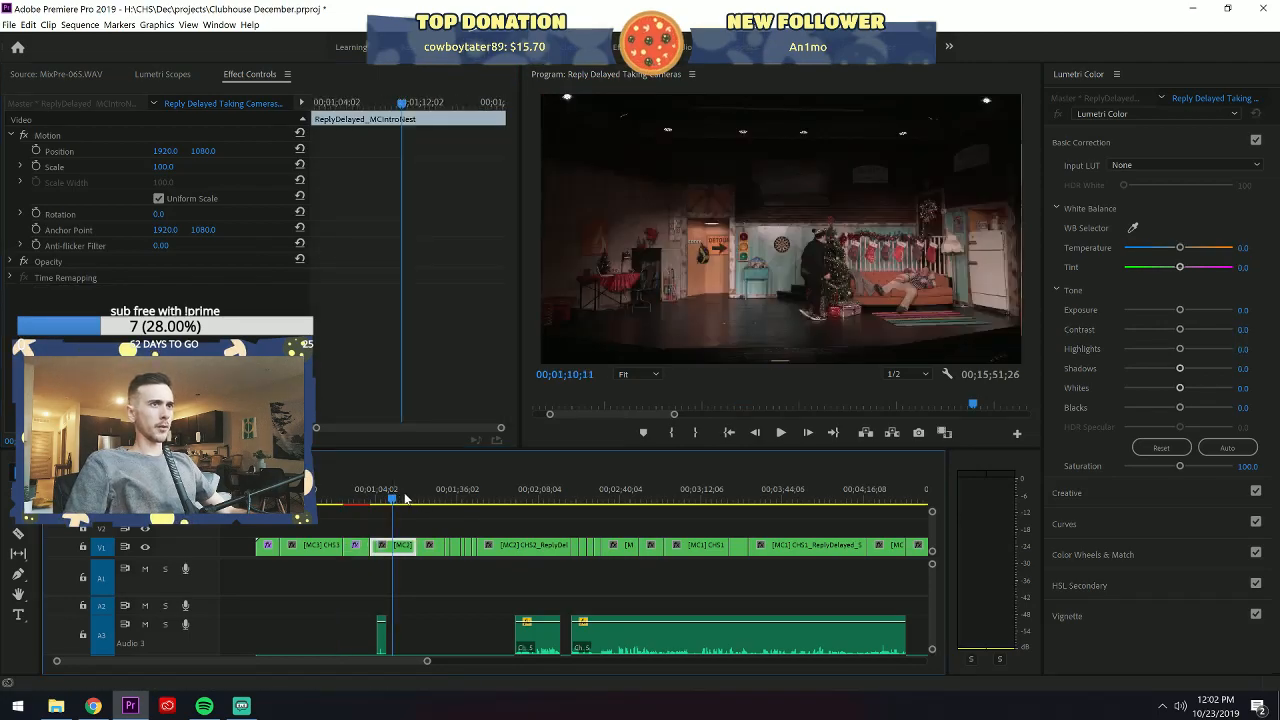
left_click(324, 490)
left_click(390, 492)
left_click(344, 493)
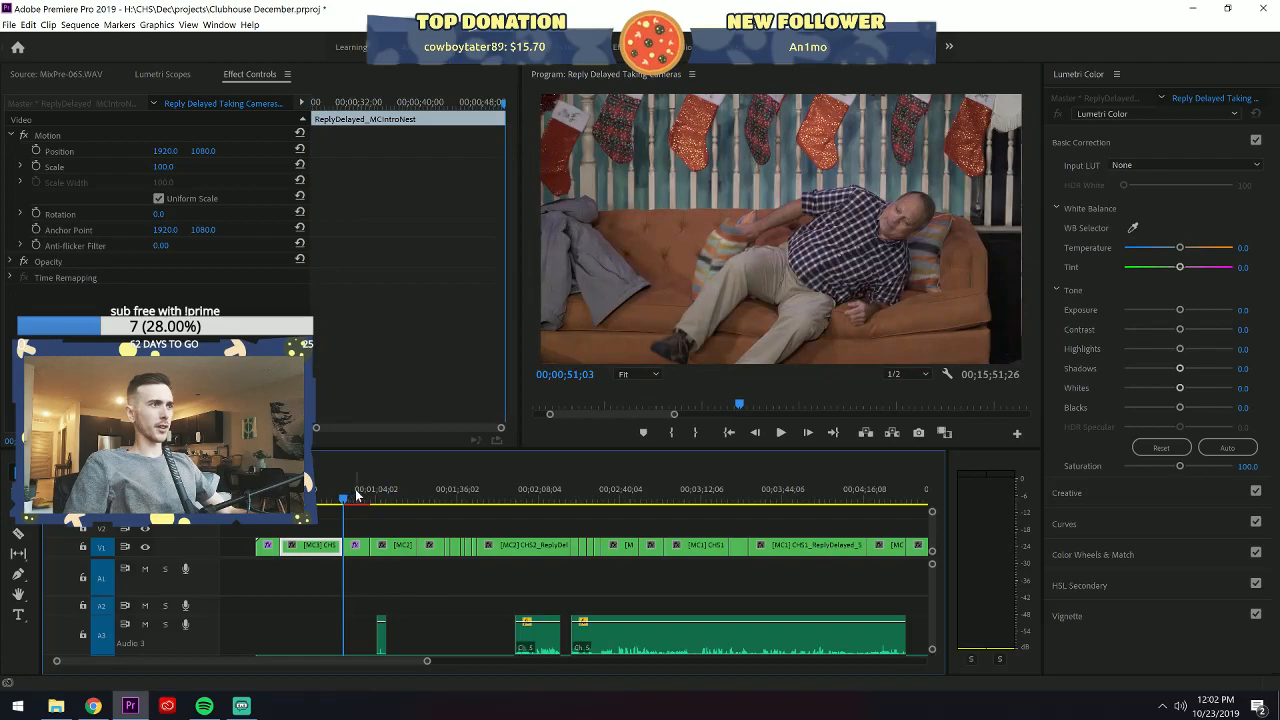
left_click(389, 492)
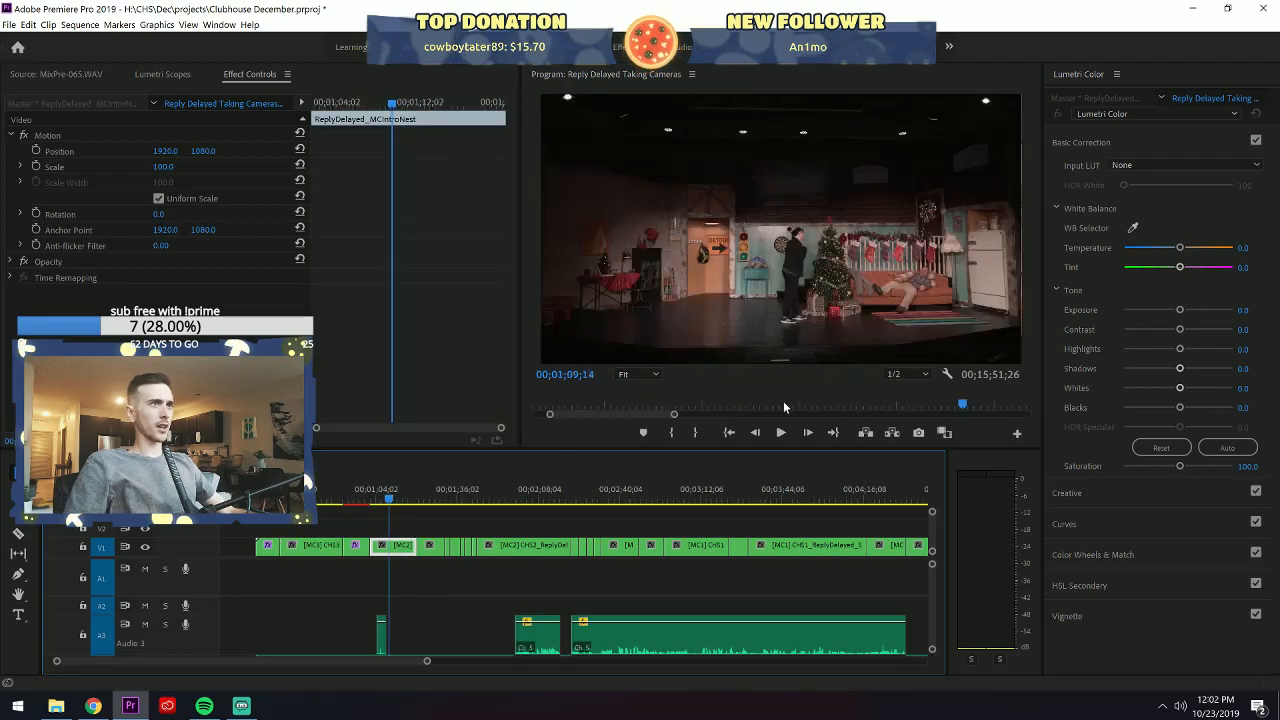
left_click(944, 432)
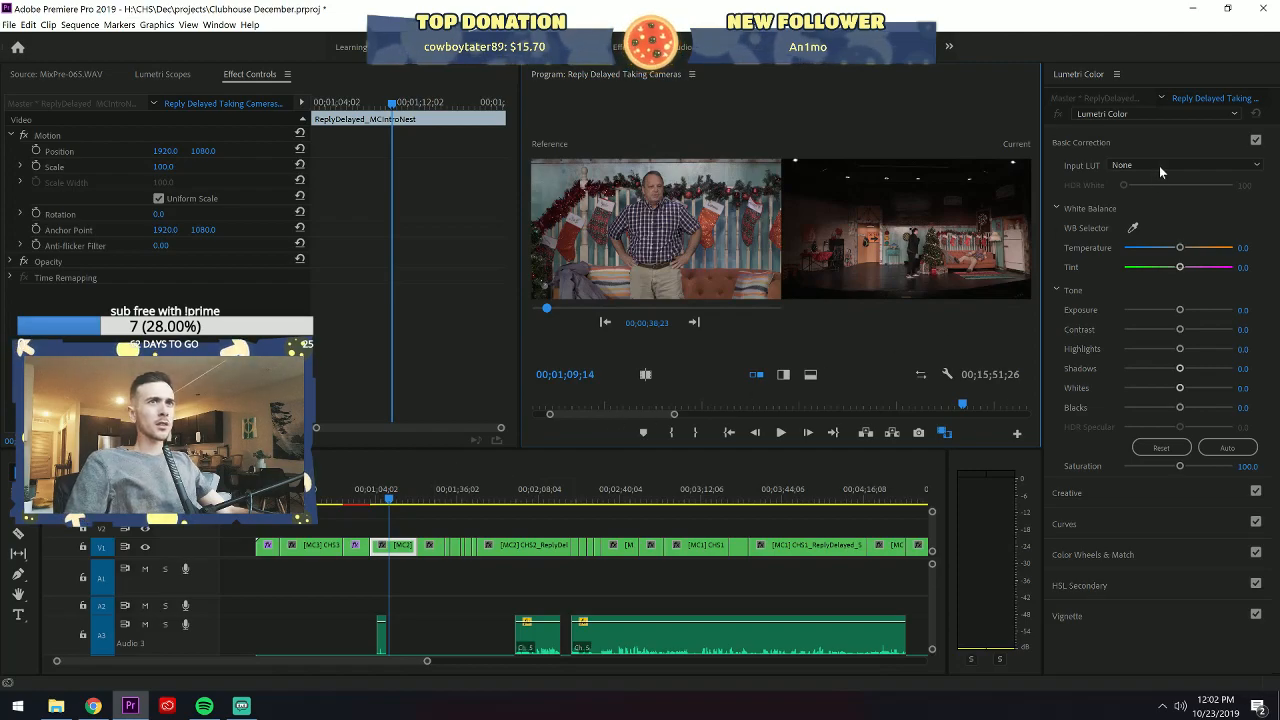
left_click(1146, 143)
left_click(1086, 237)
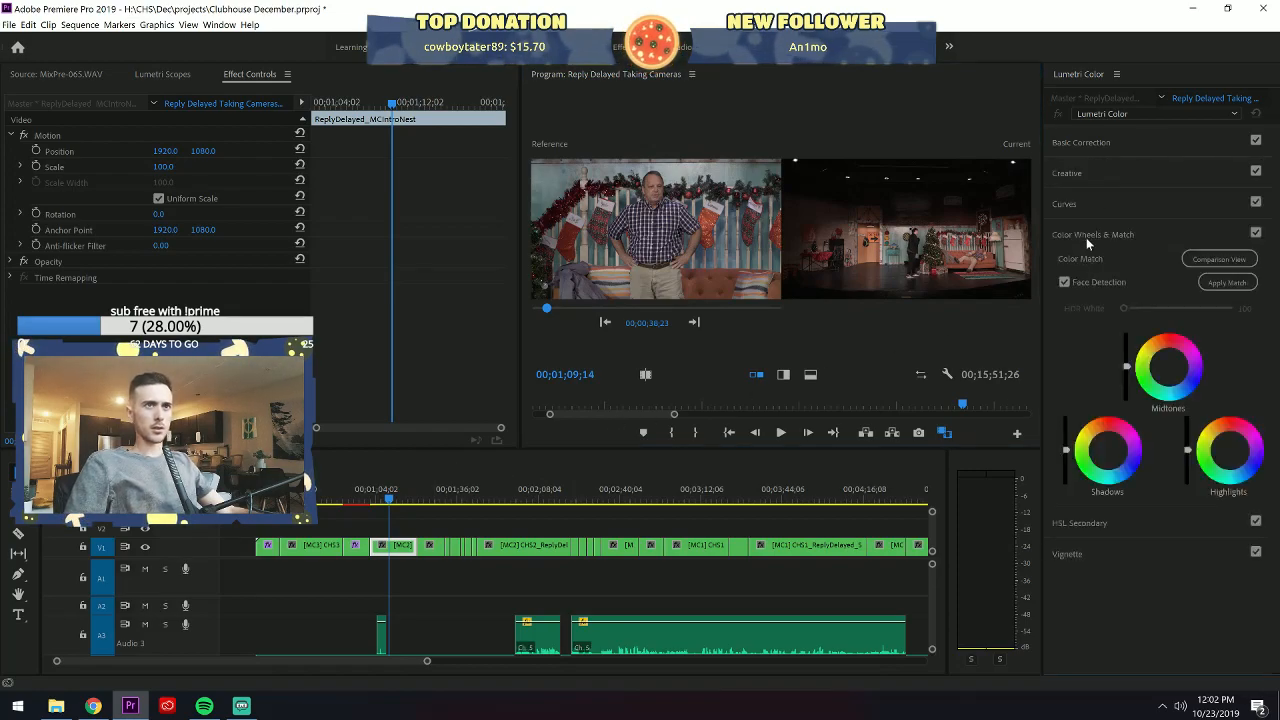
left_click(1213, 283)
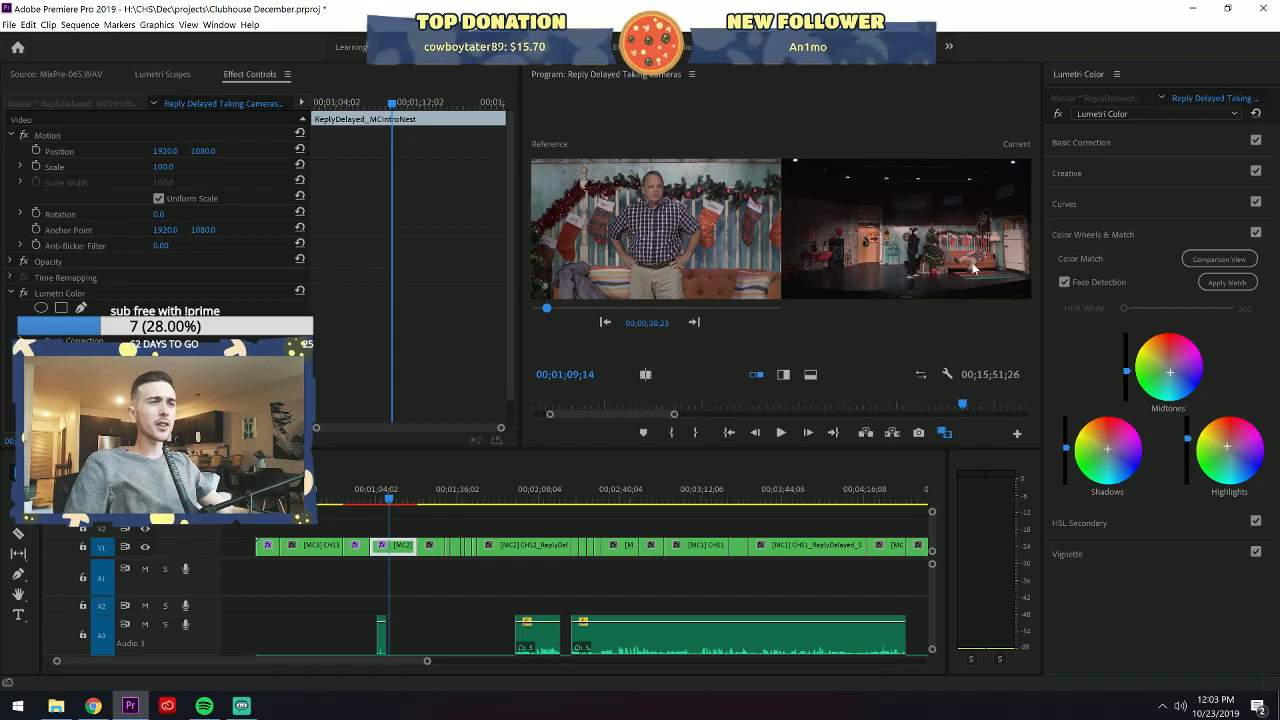
Set the wide clip's tint to -4.1, checking it against the reference in vertical split, horizontal split and side-by-side views.
left_click(786, 374)
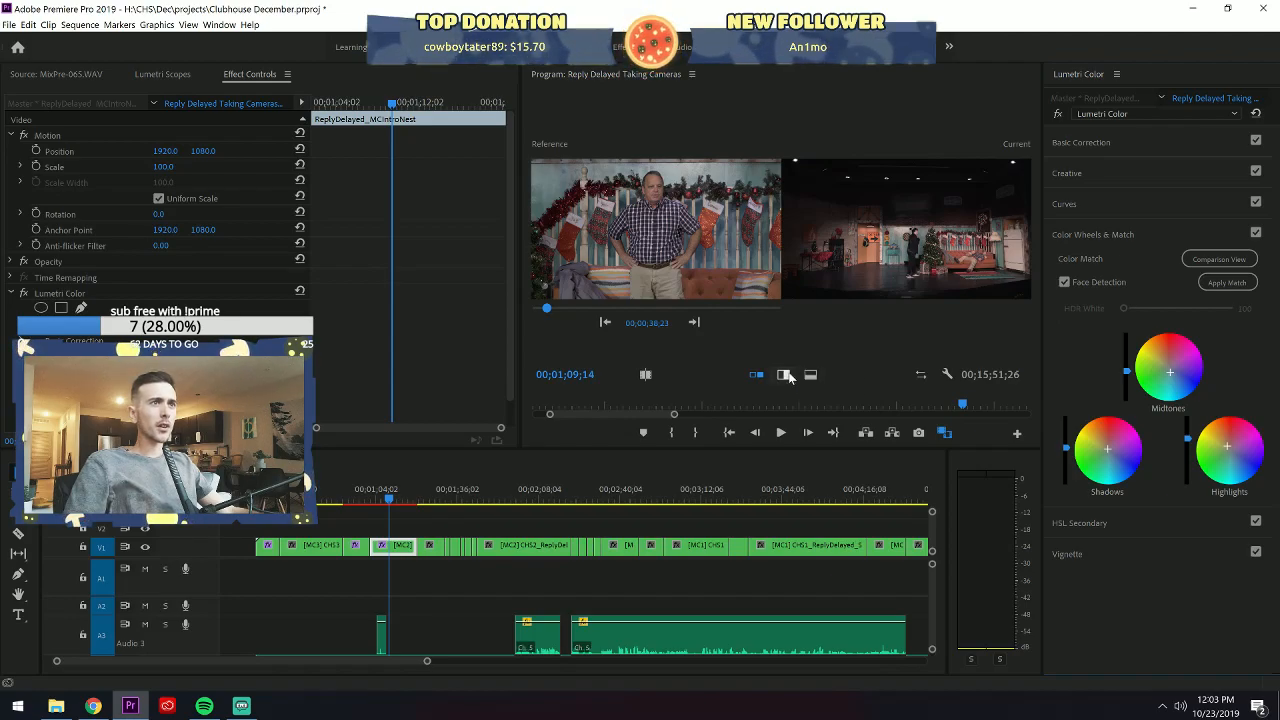
left_click_drag(780, 305, 822, 306)
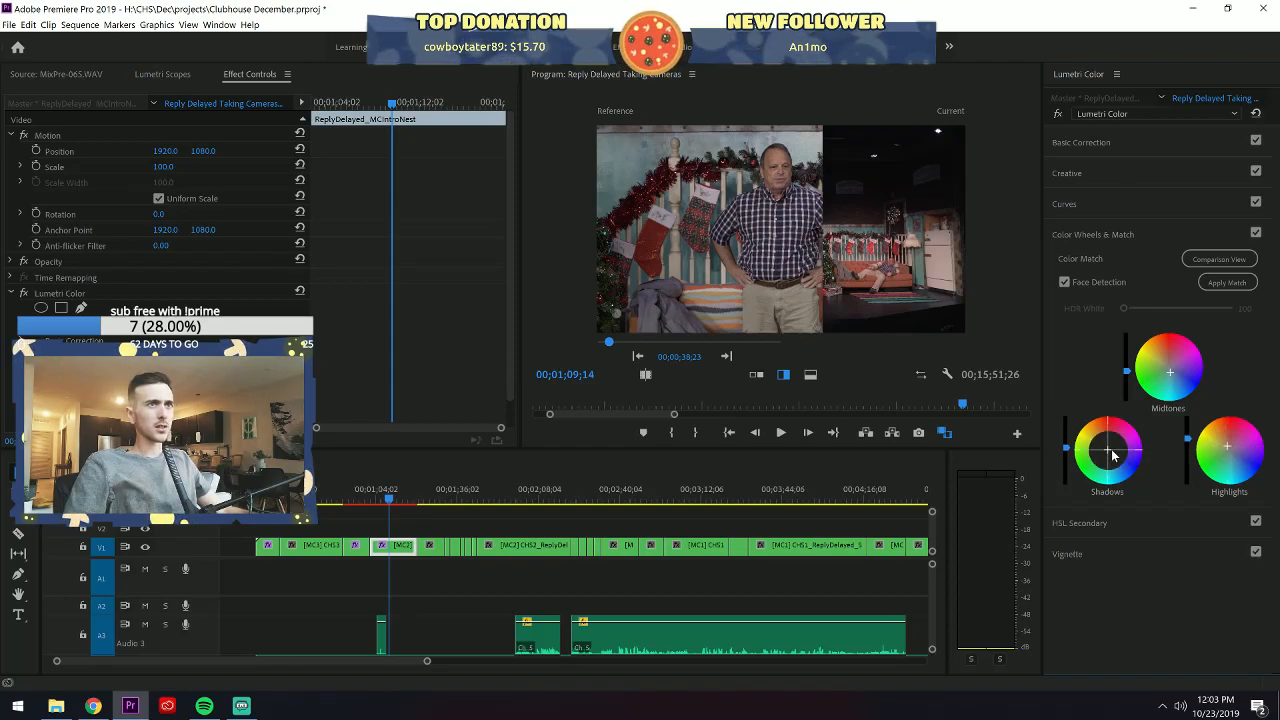
left_click(1076, 239)
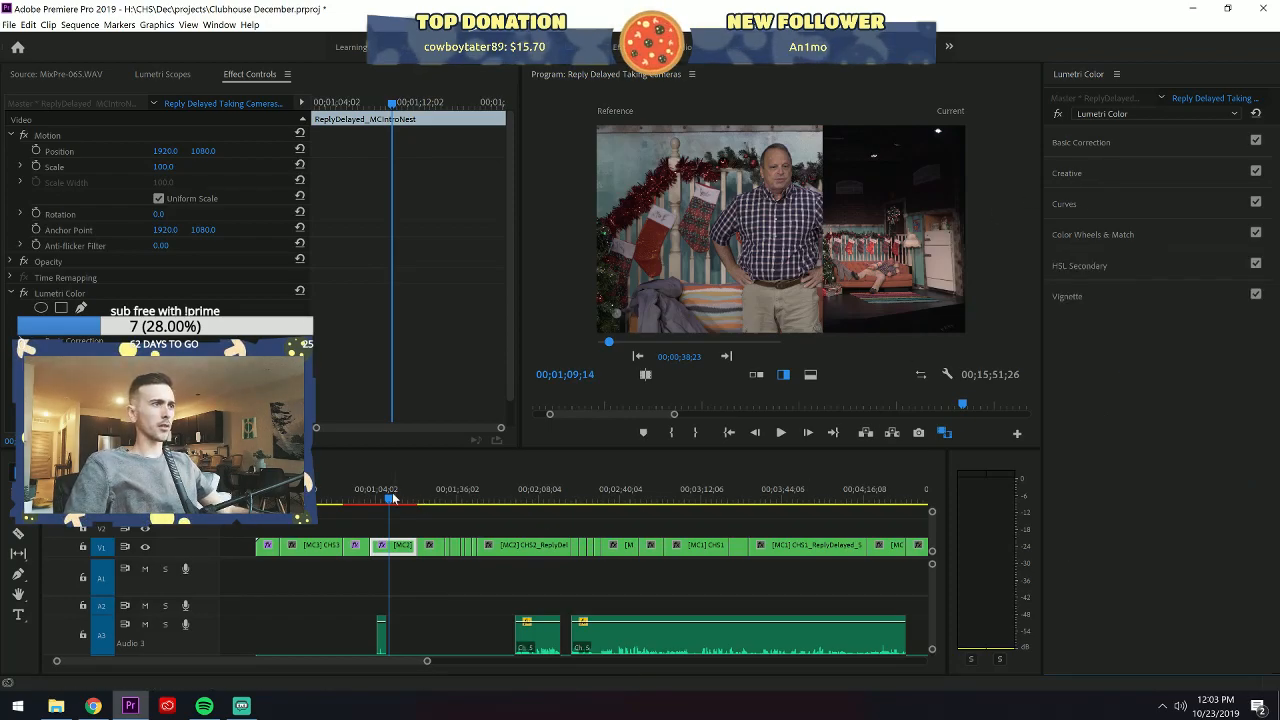
left_click(810, 374)
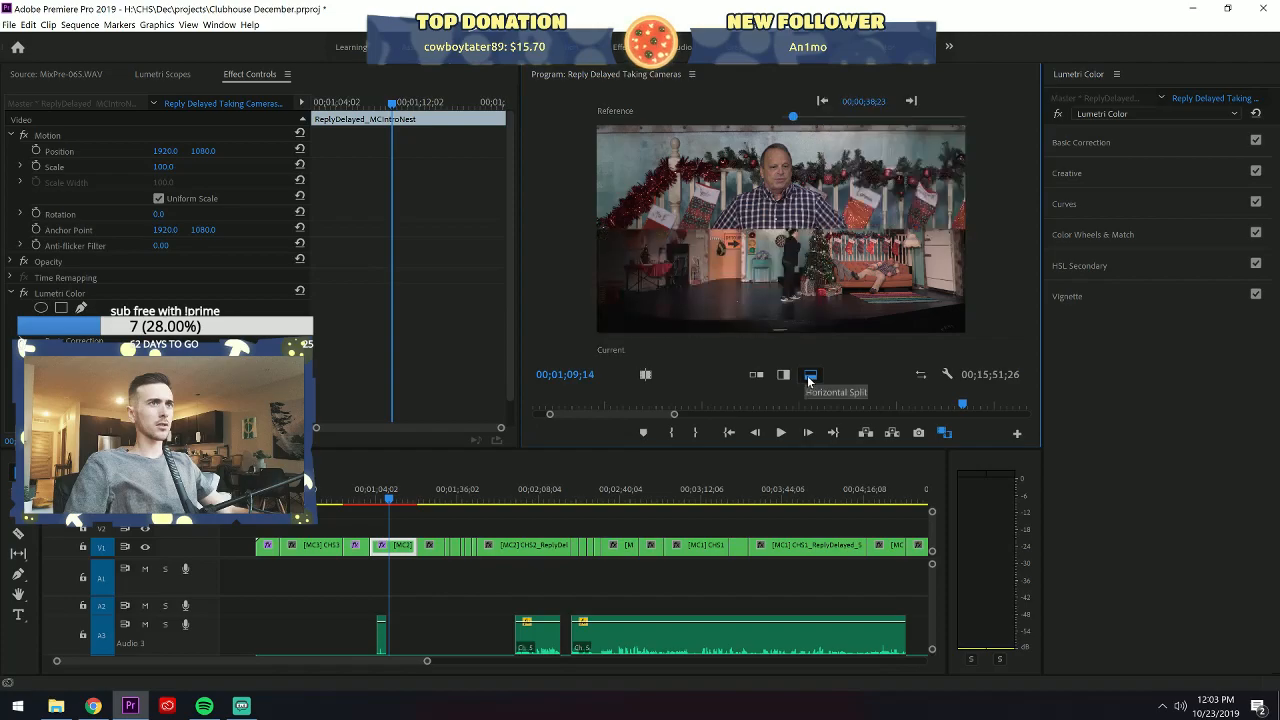
left_click_drag(892, 229, 890, 263)
left_click(1118, 143)
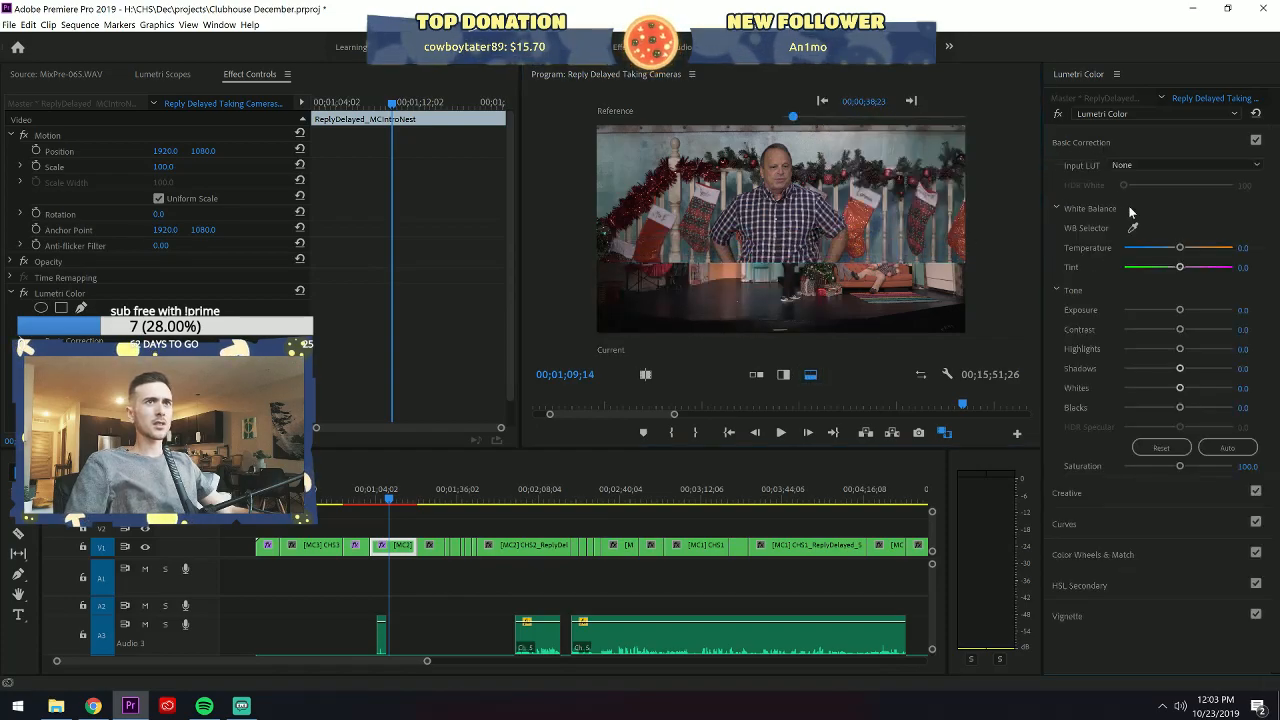
left_click_drag(1180, 270, 1176, 270)
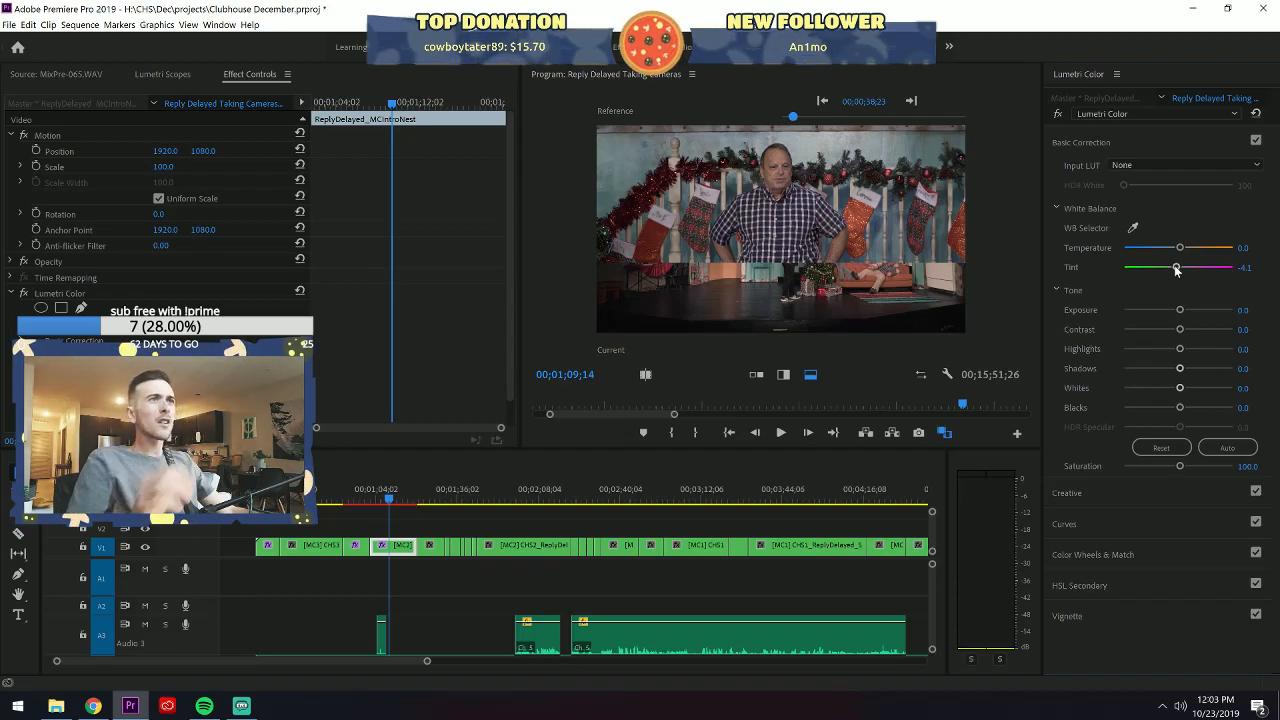
left_click_drag(951, 261, 921, 246)
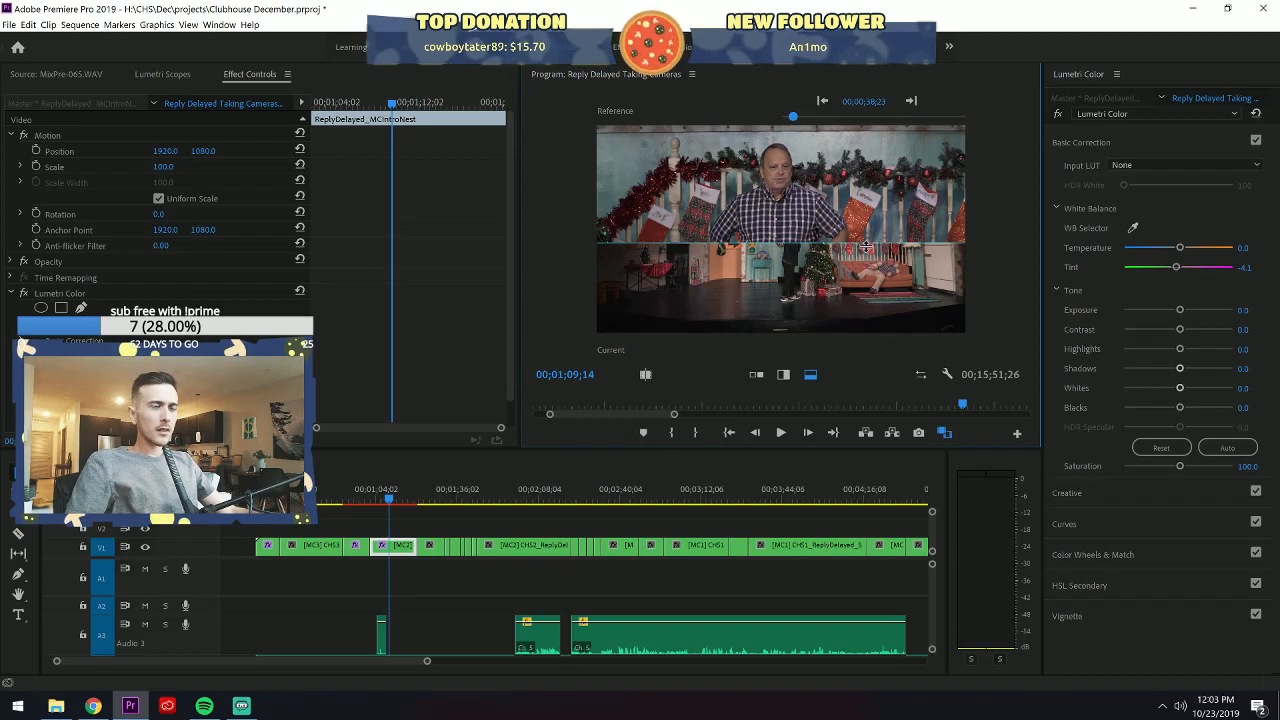
left_click(757, 376)
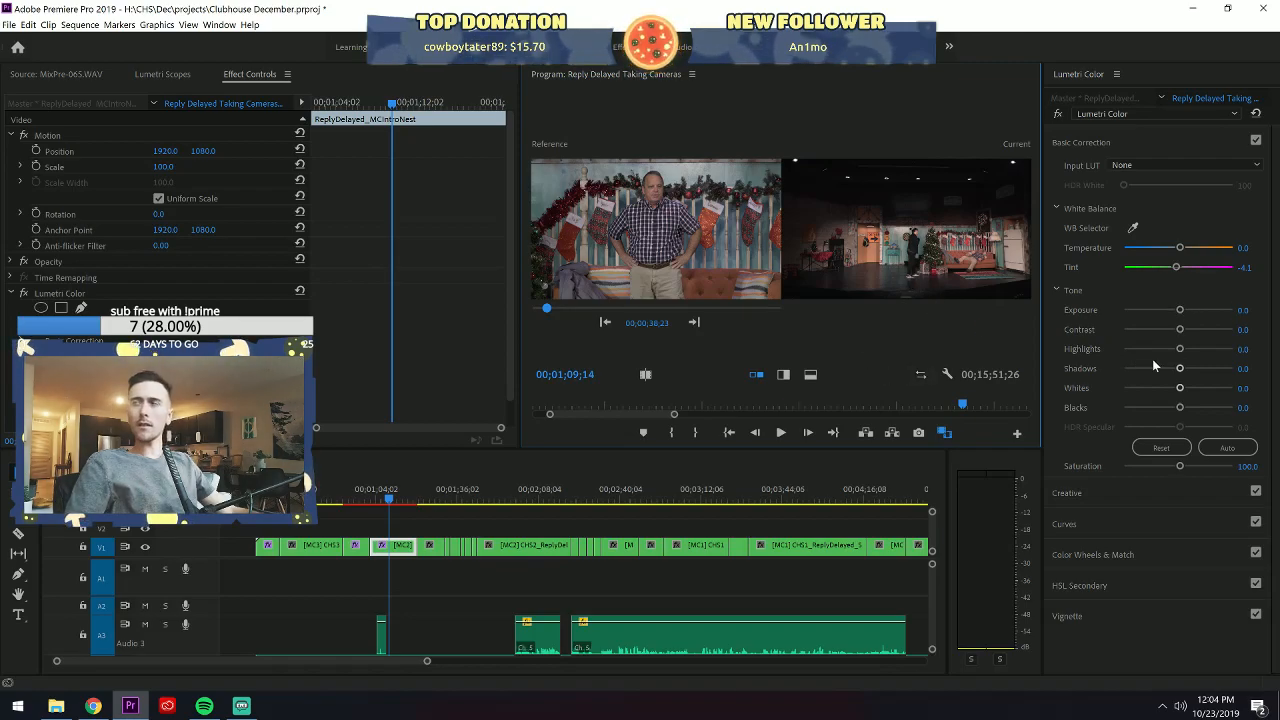
left_click(944, 432)
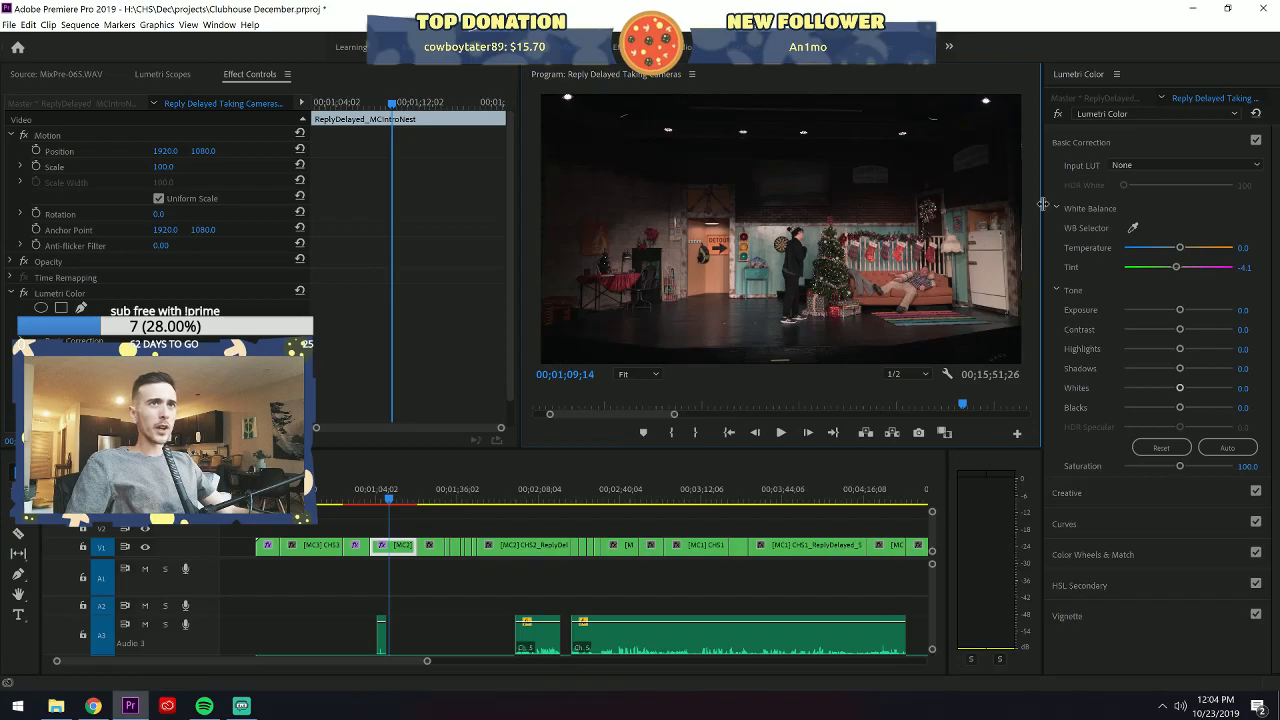
Try a neutral highlights luminance in the wide clip's color wheels and restore the matched level.
left_click(1080, 140)
left_click(1070, 236)
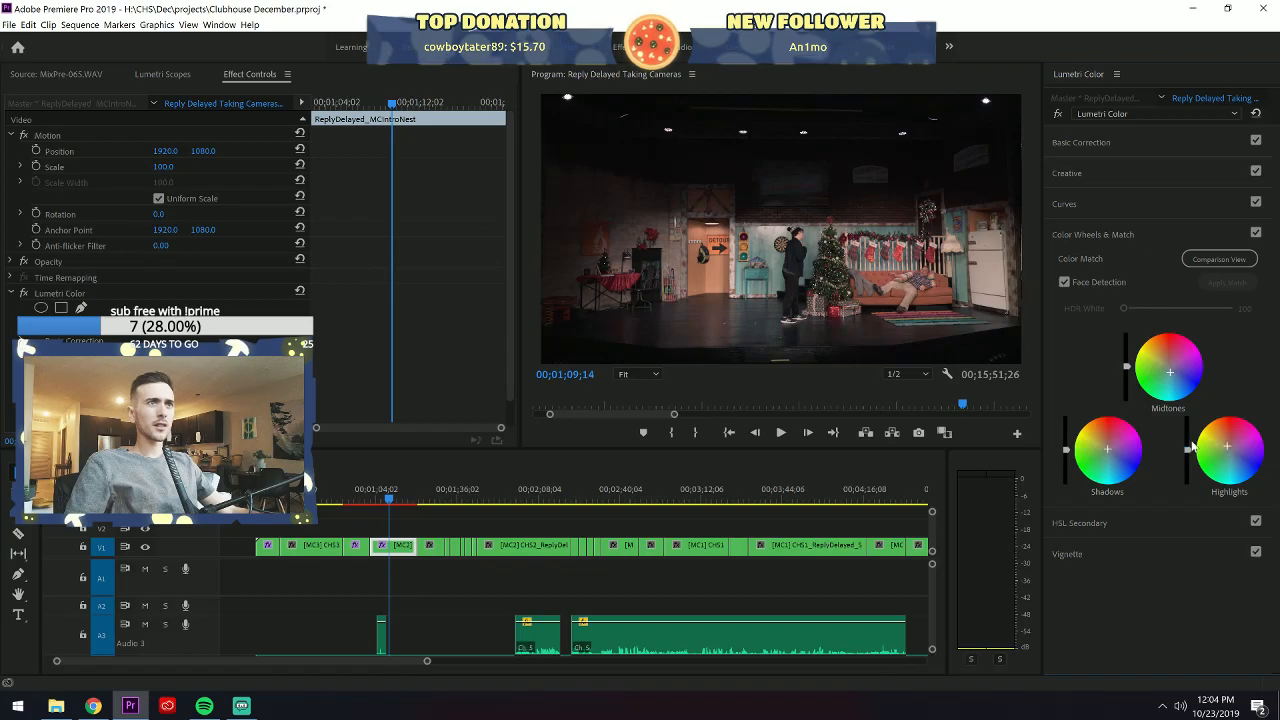
left_click_drag(1192, 447, 1190, 455)
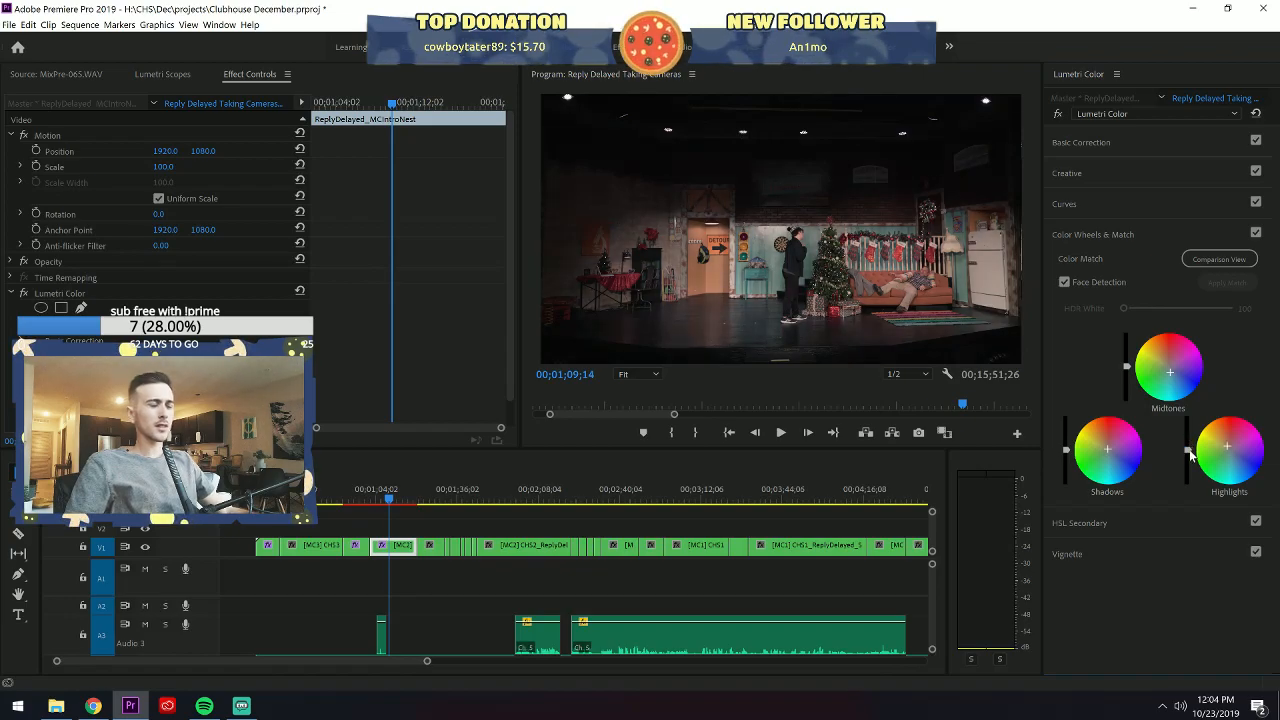
double_click(1189, 449)
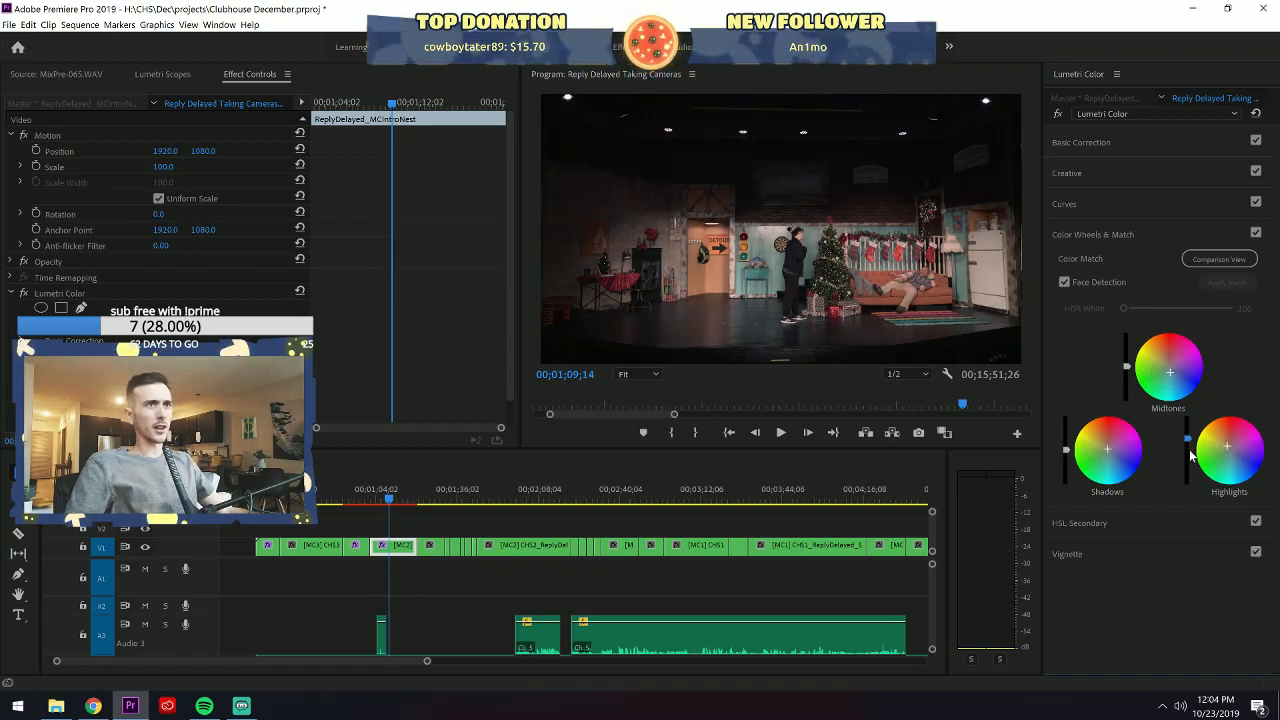
left_click(1083, 234)
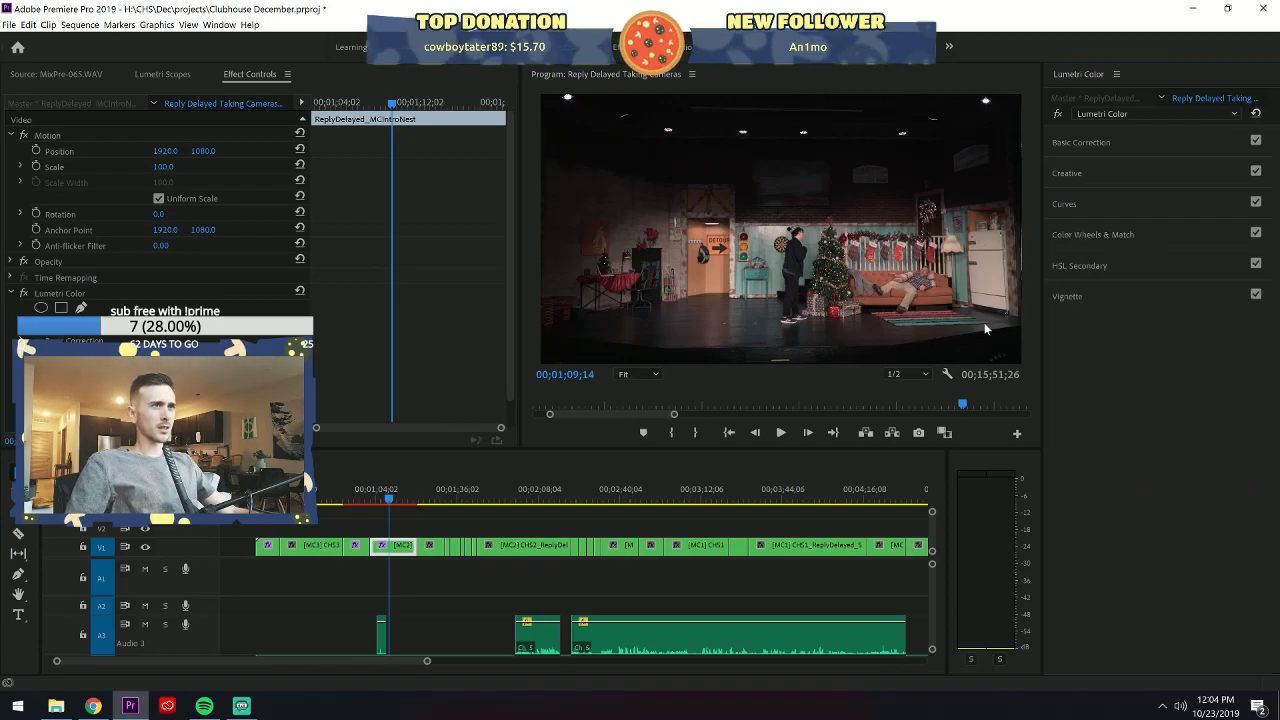
left_click(1095, 180)
left_click(1091, 172)
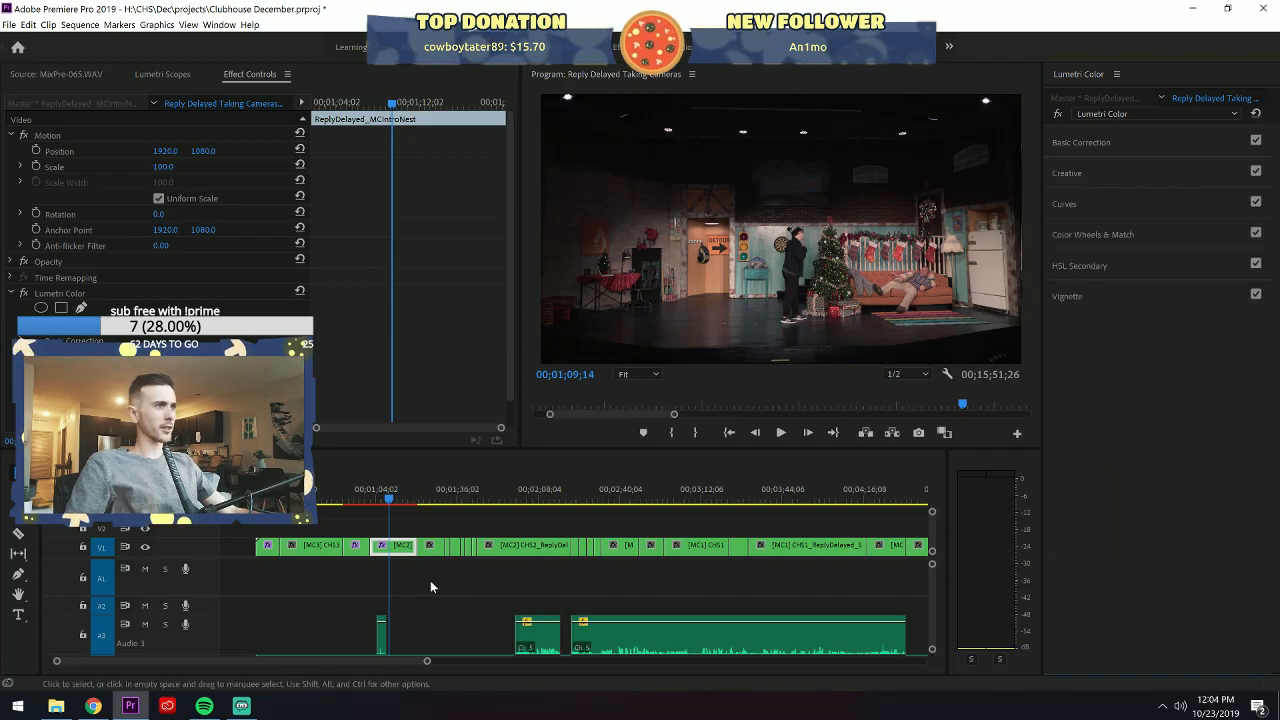
Return to the third clip and set its Creative vibrance to 20.5, trying 100 along the way.
left_click(360, 492)
left_click(381, 492)
left_click(366, 494)
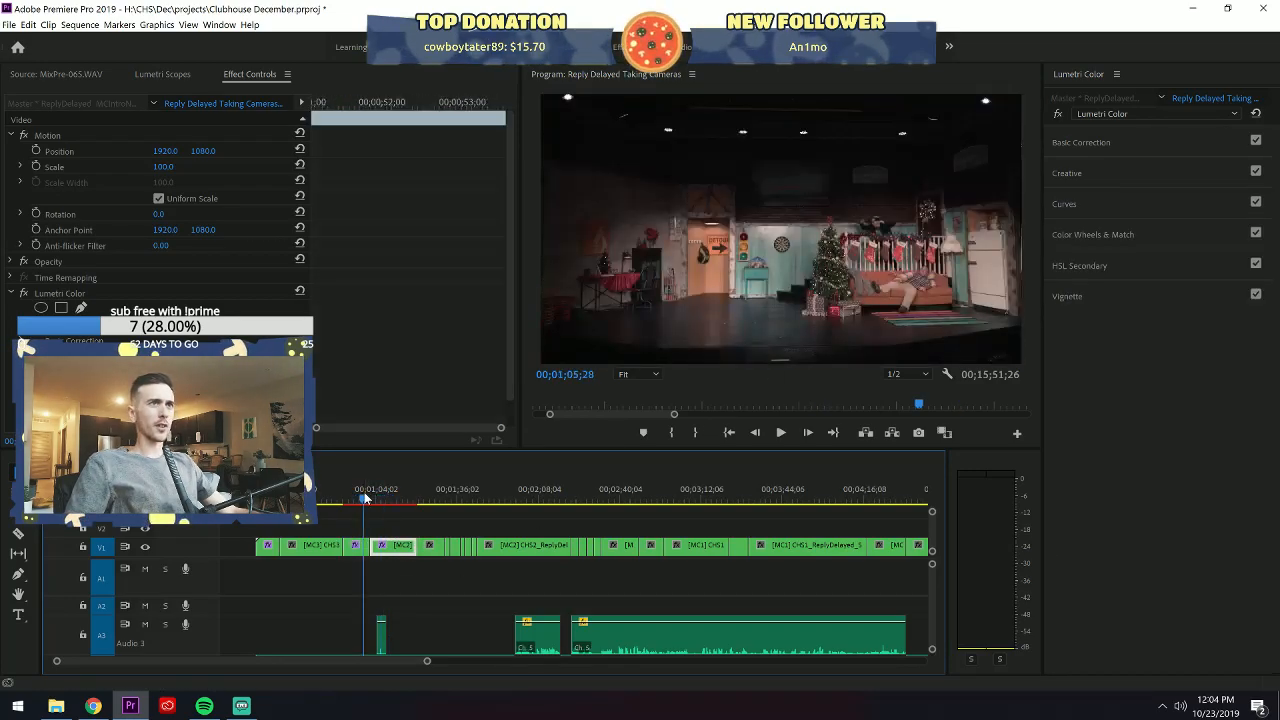
left_click(1067, 173)
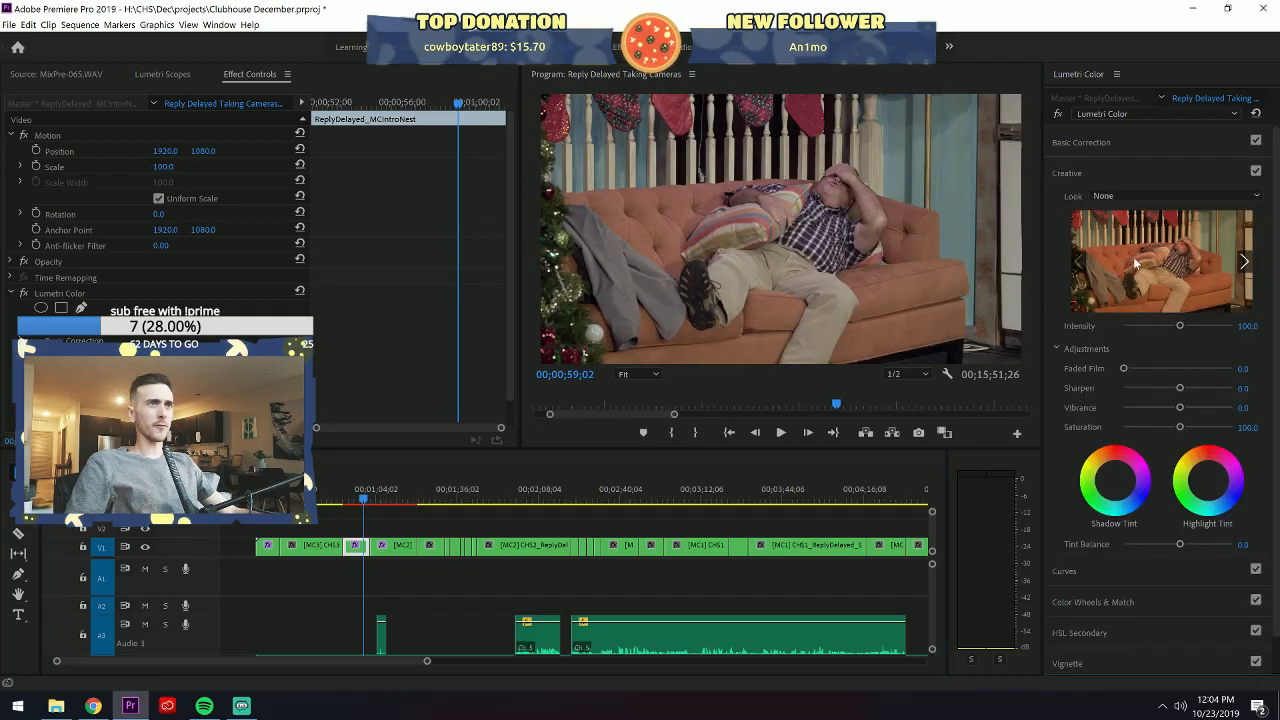
left_click_drag(1191, 408, 1240, 412)
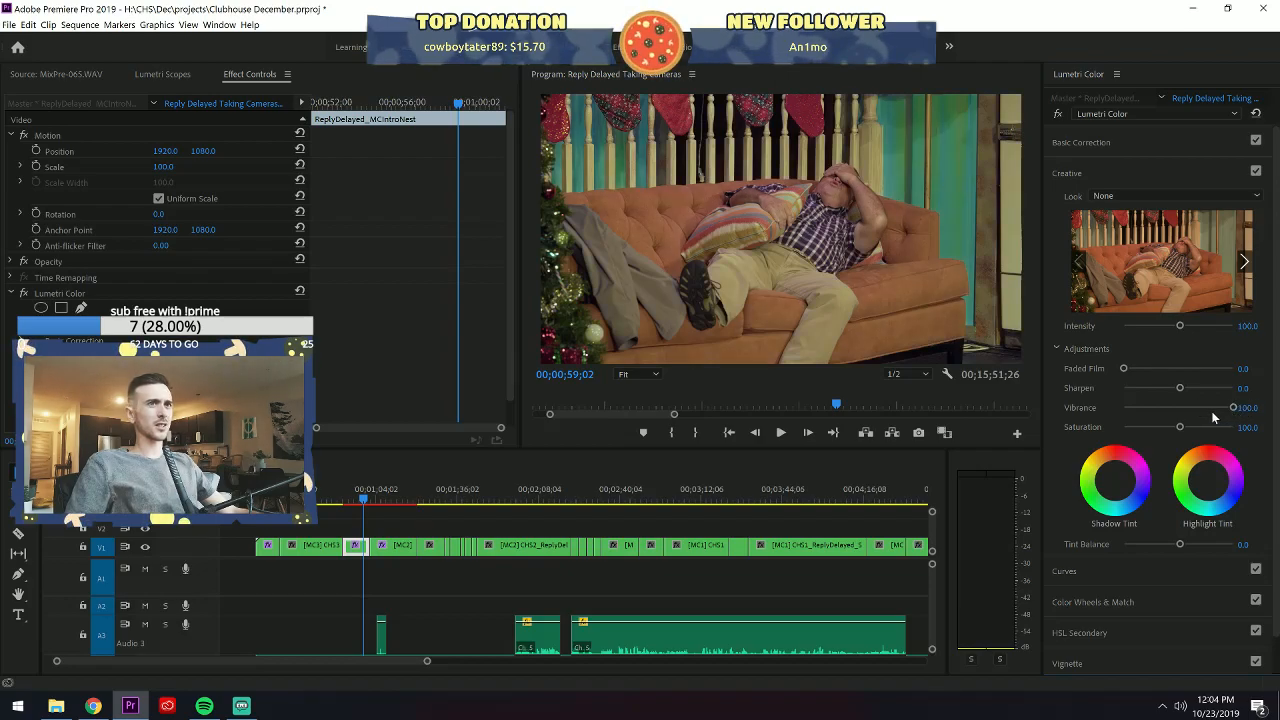
left_click(1190, 408)
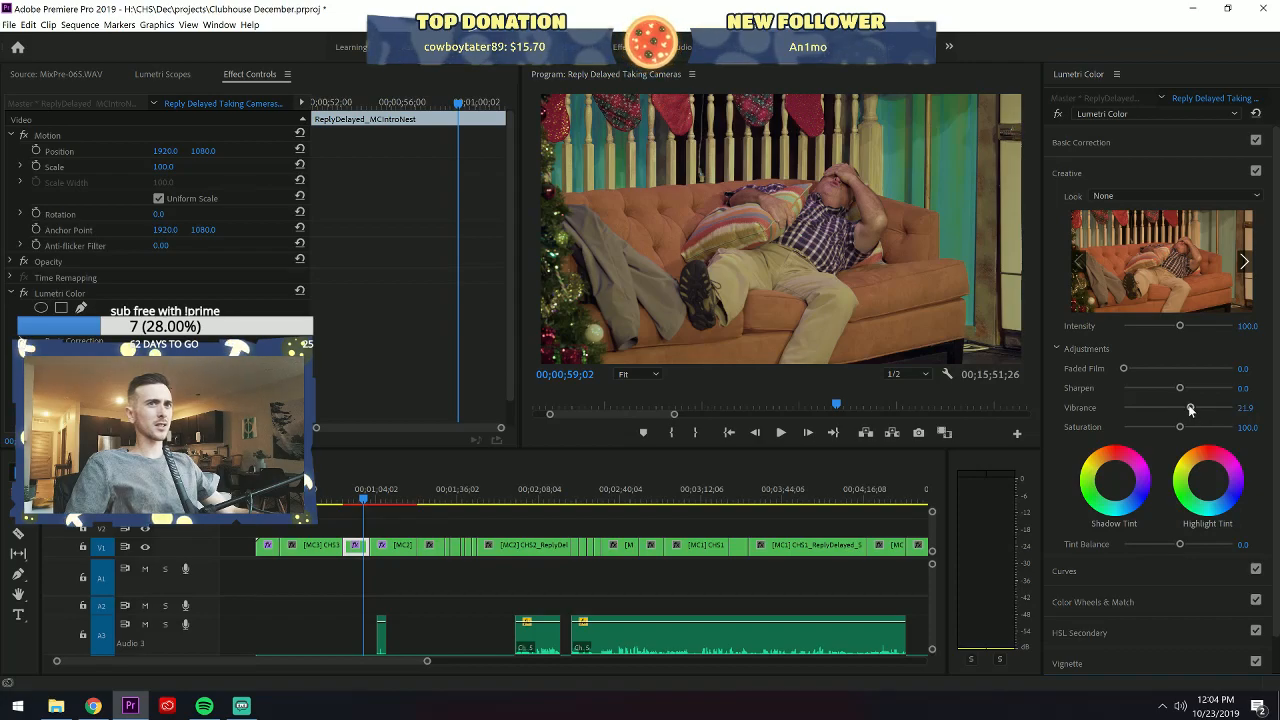
Try a Creative saturation of 111 on the third clip, restore it to 100 and compare the clip with the preceding shot.
left_click(1184, 430)
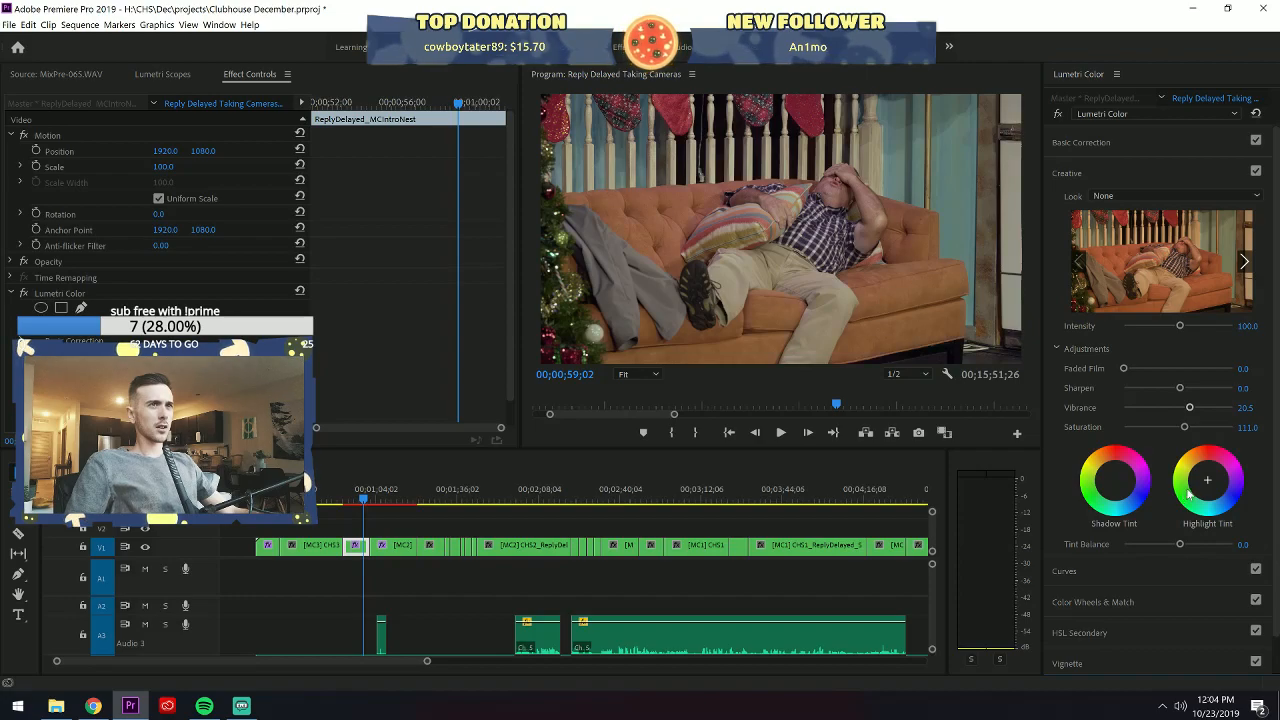
left_click_drag(1184, 430, 1181, 431)
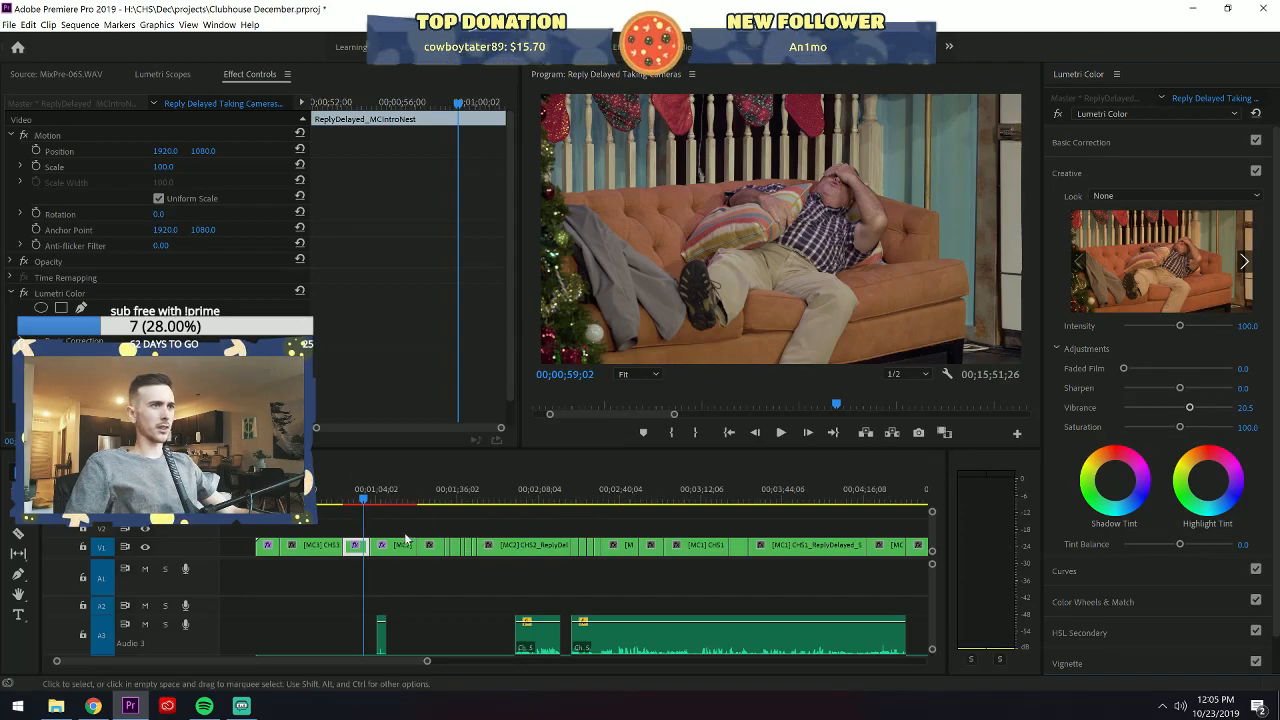
left_click(335, 492)
left_click(360, 494)
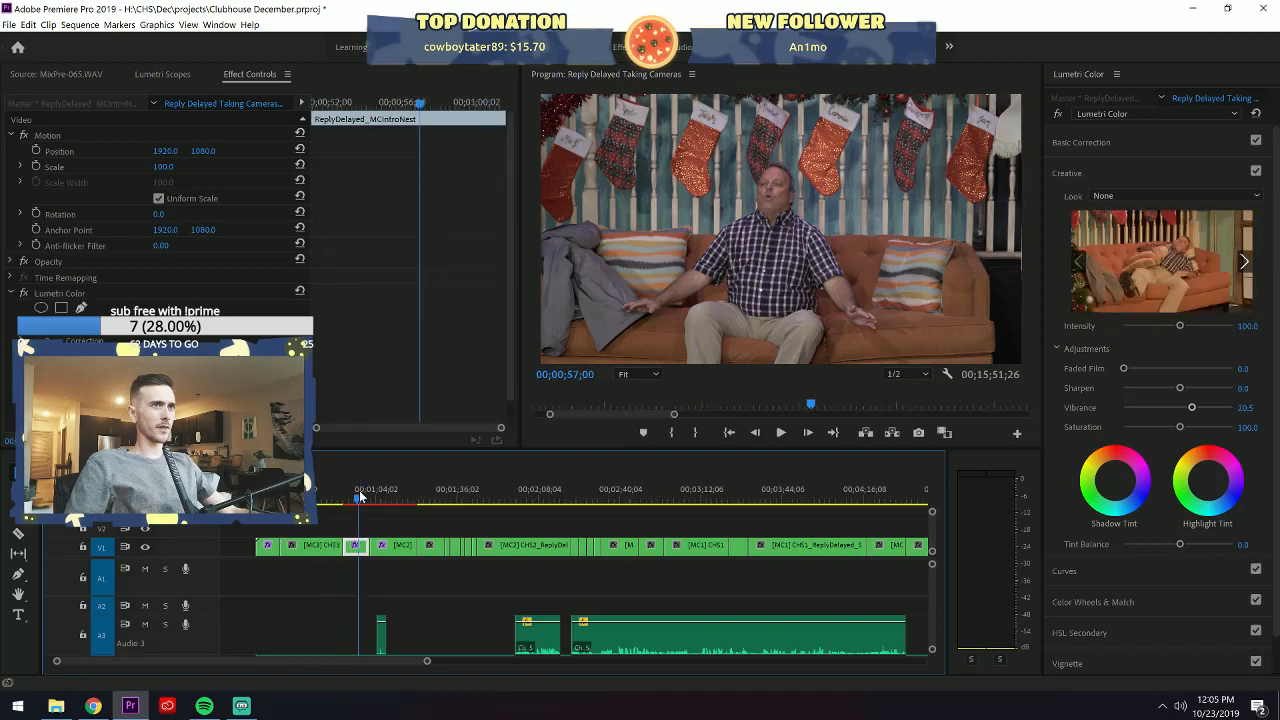
Set the wide clip's Basic Correction contrast to -8.2 with the Lumetri Scopes displayed, and compare it with the third clip.
left_click(405, 496)
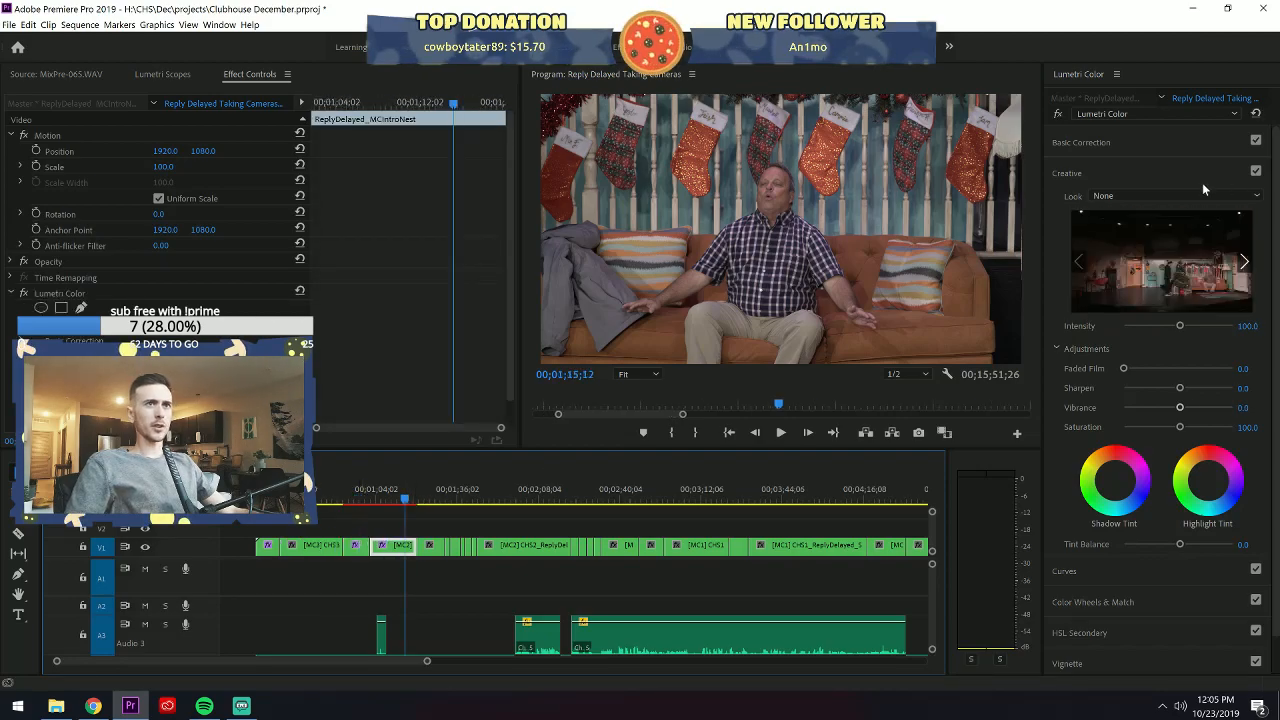
left_click(1122, 144)
left_click(1122, 142)
left_click_drag(1179, 330, 1175, 333)
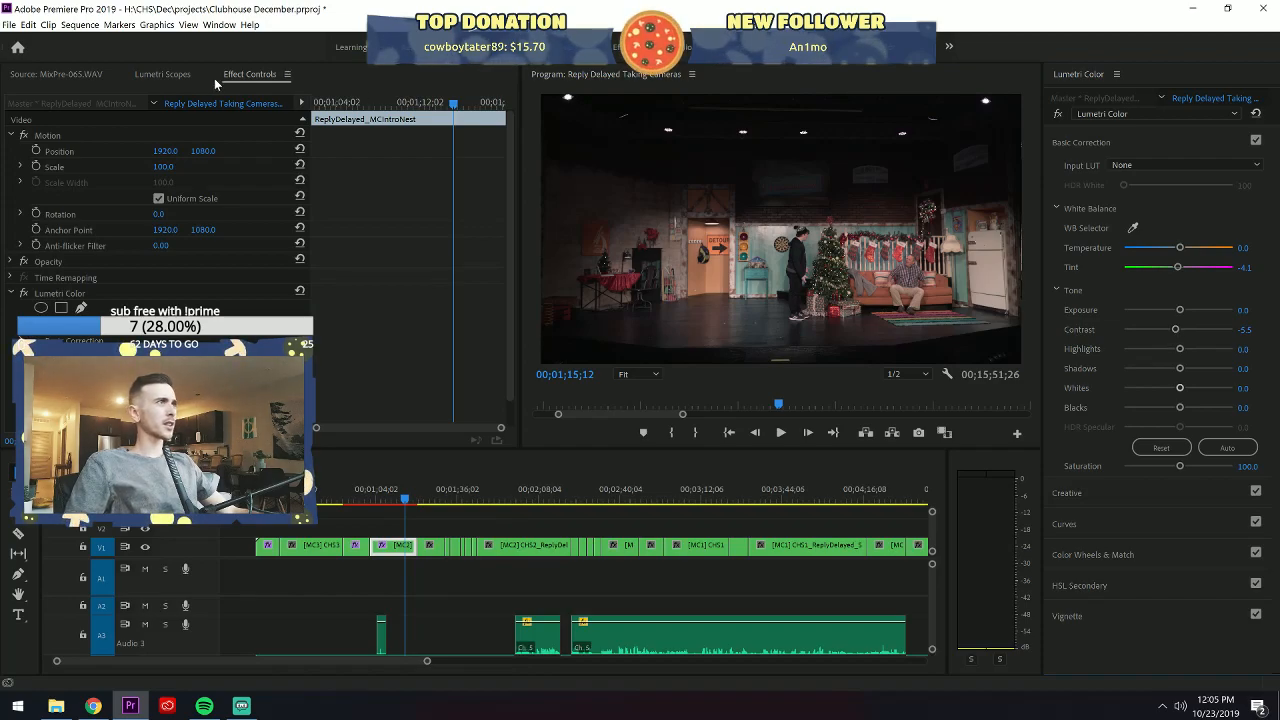
left_click(162, 74)
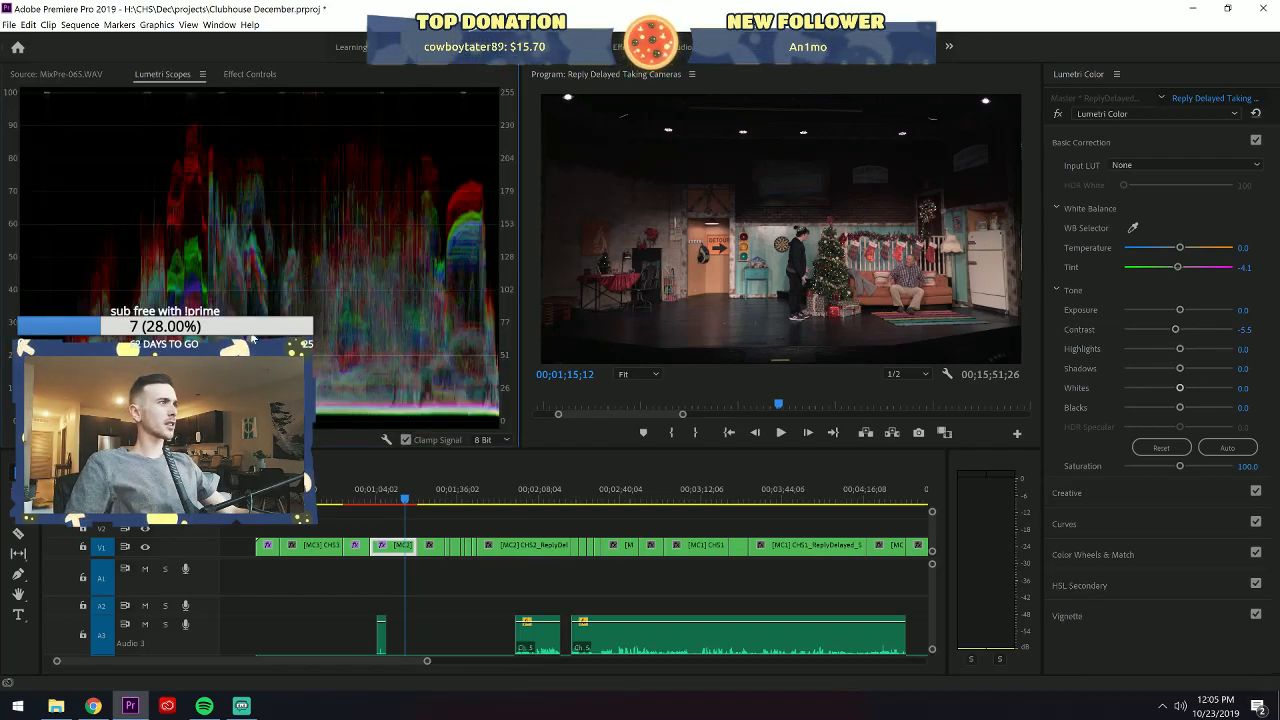
left_click_drag(1175, 330, 1173, 331)
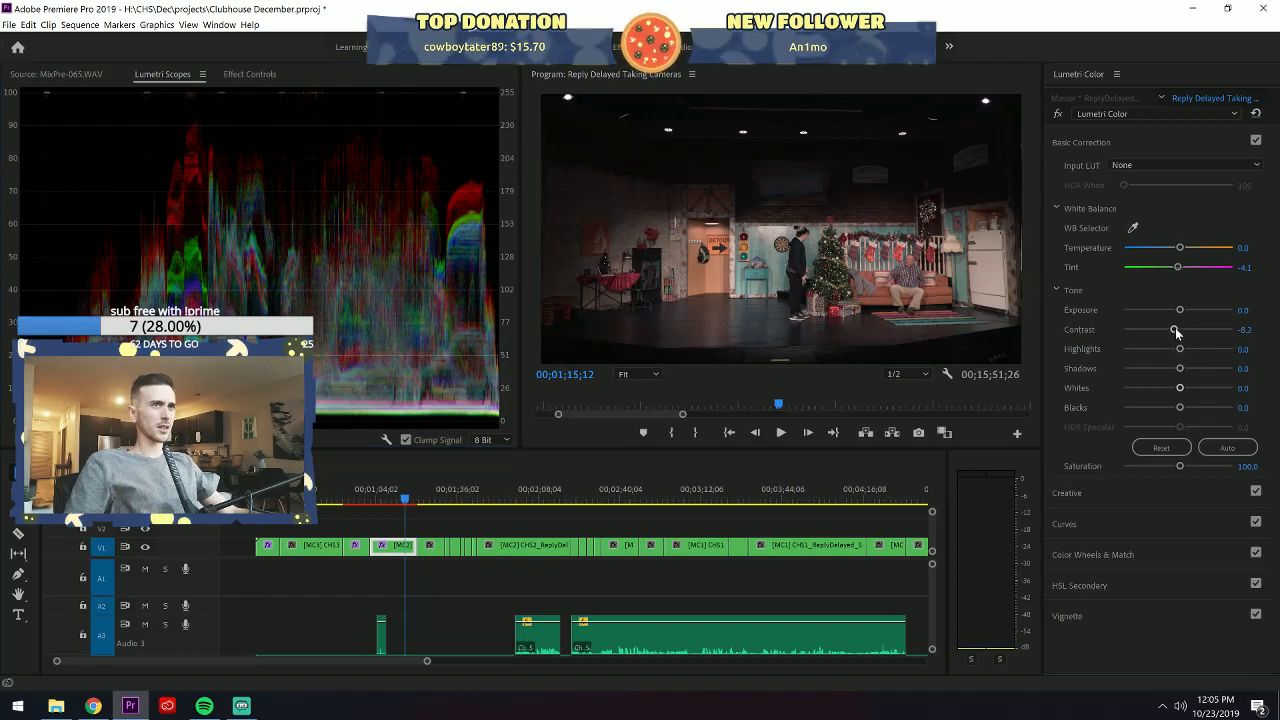
left_click(362, 498)
left_click(390, 500)
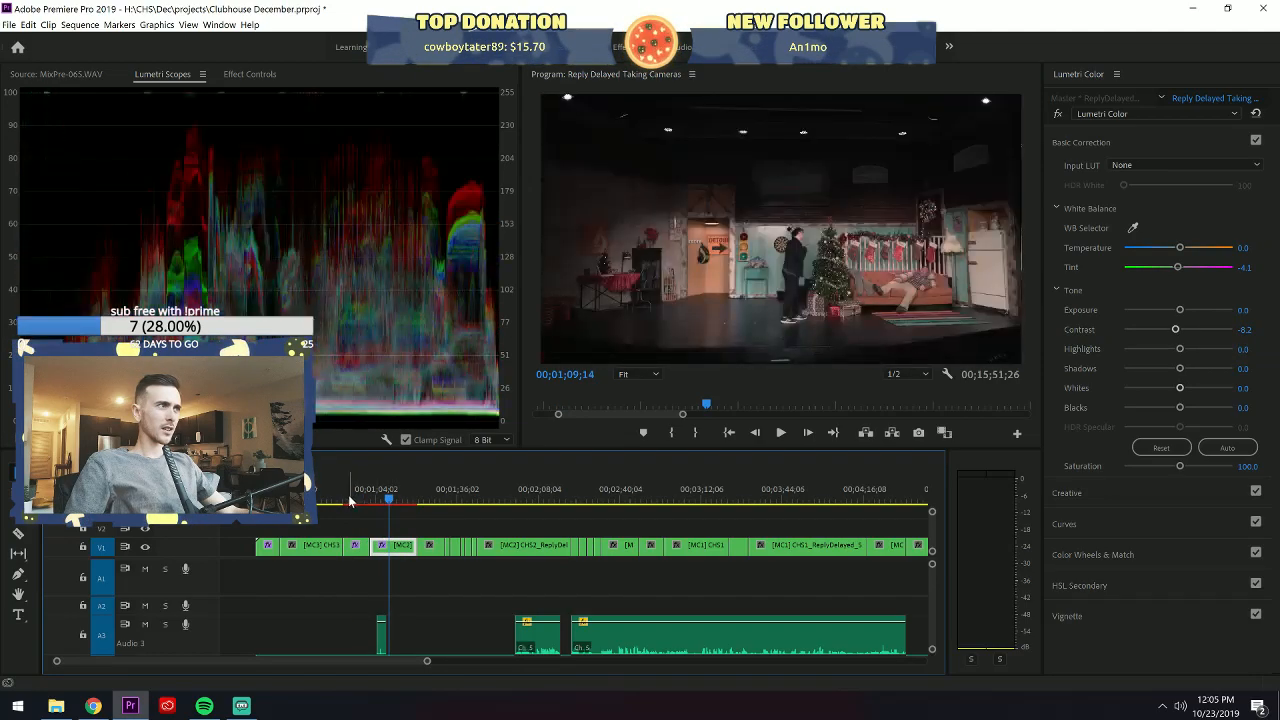
Set the third clip's shadows to -12.3 and bring its effect controls back into view.
left_click(360, 498)
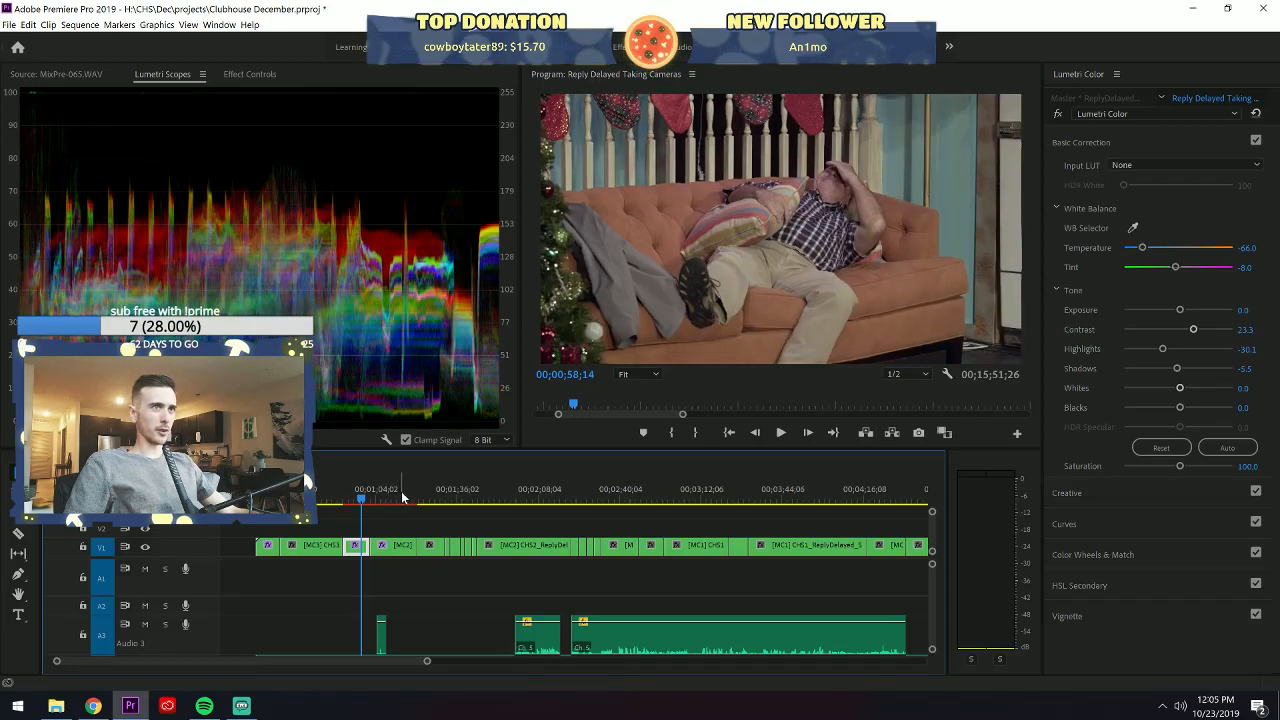
left_click_drag(1175, 370, 1171, 369)
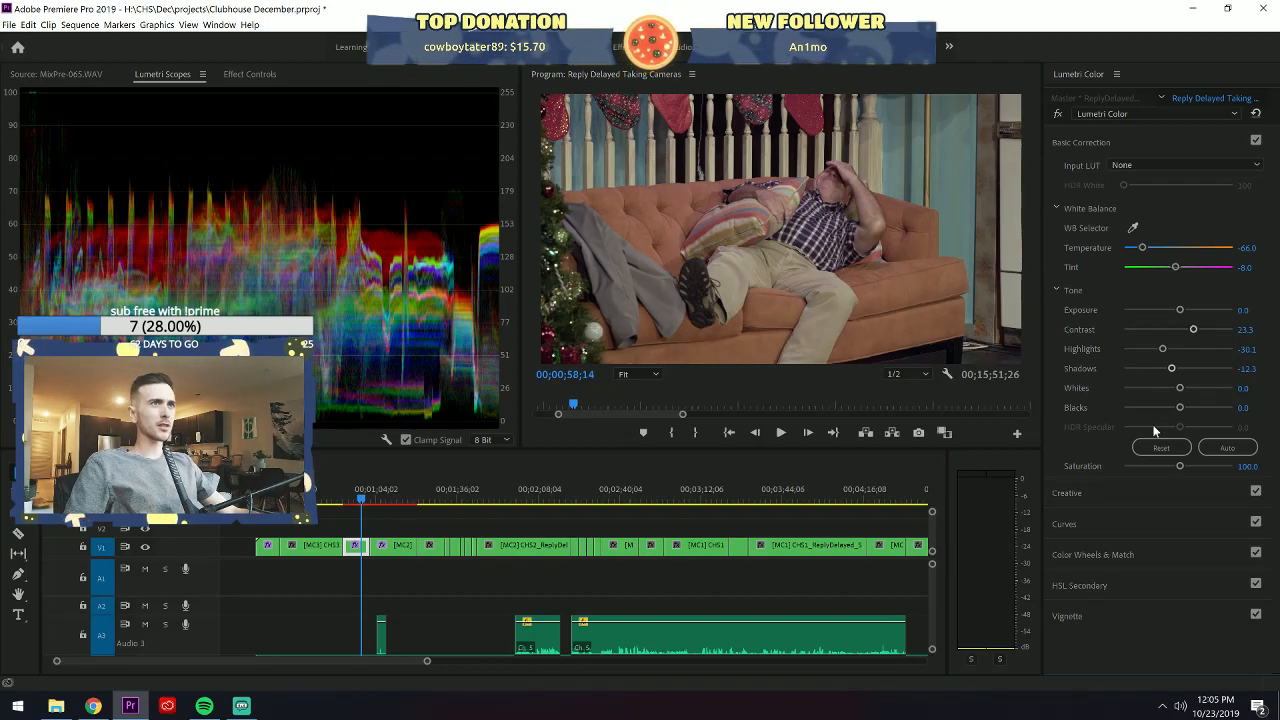
mouse_move(362, 495)
left_mouse_down()
mouse_move(404, 500)
mouse_move(362, 496)
left_mouse_up()
left_click(249, 74)
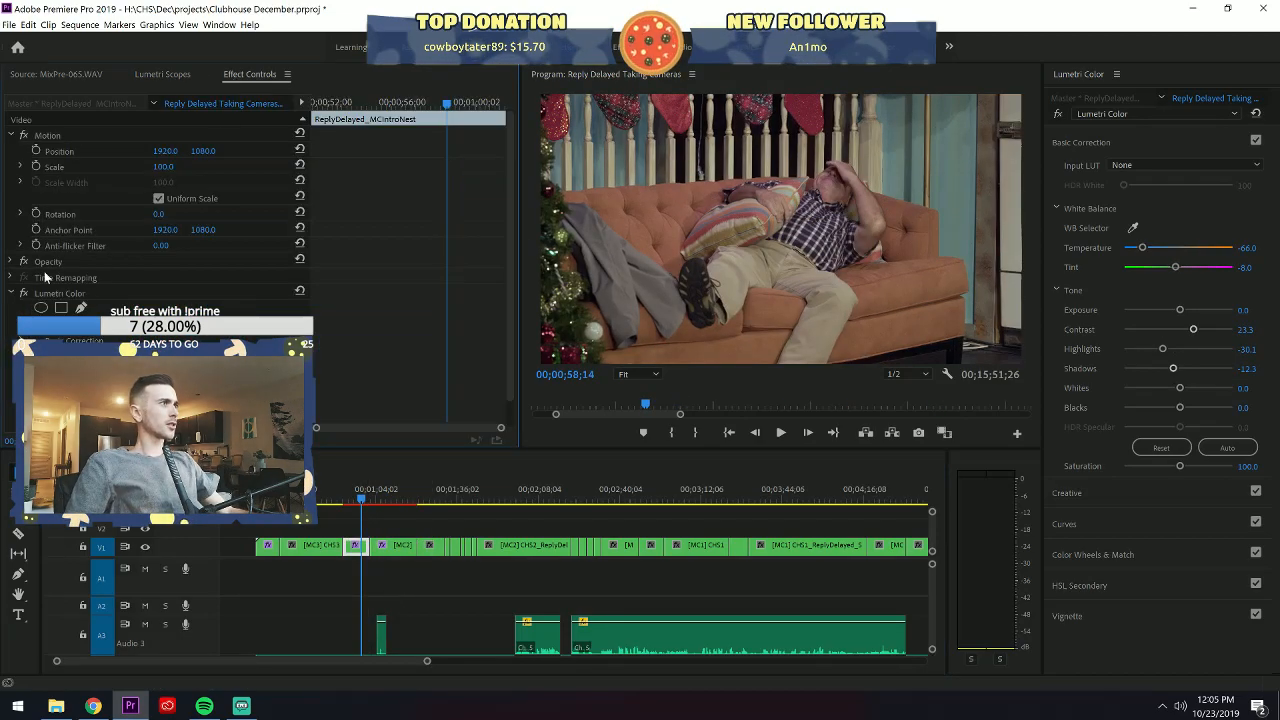
Apply the third clip's Lumetri Color correction to the closer shots at 00;01;23;02, 00;01;33;11, 00;01;38;24 and 00;02;21;00.
left_click(425, 499)
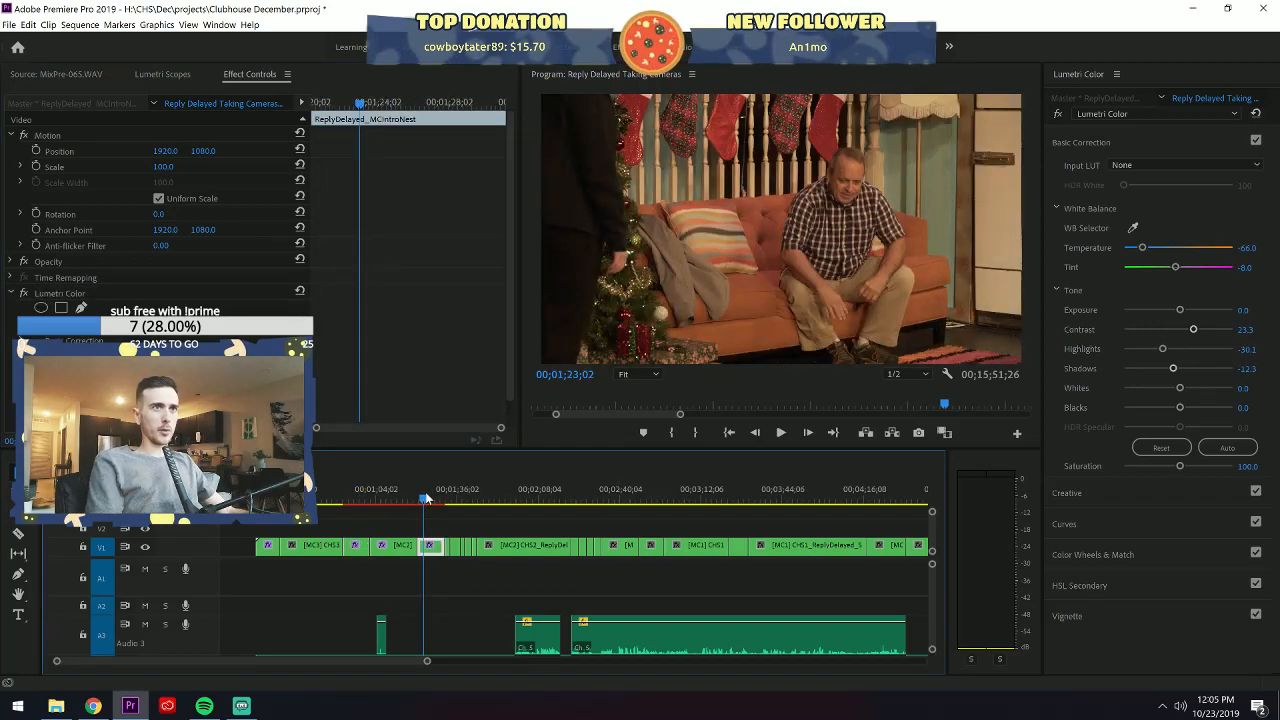
key("Down")
key("Down")
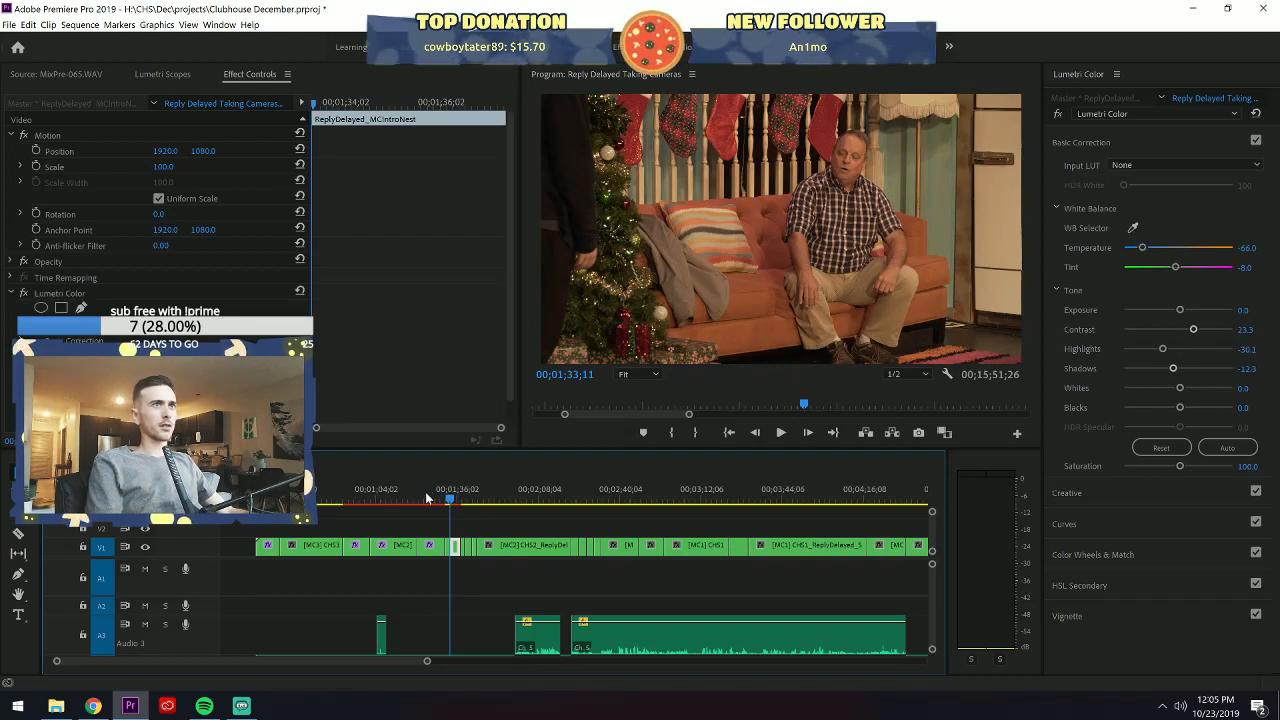
key("Down")
key("Down")
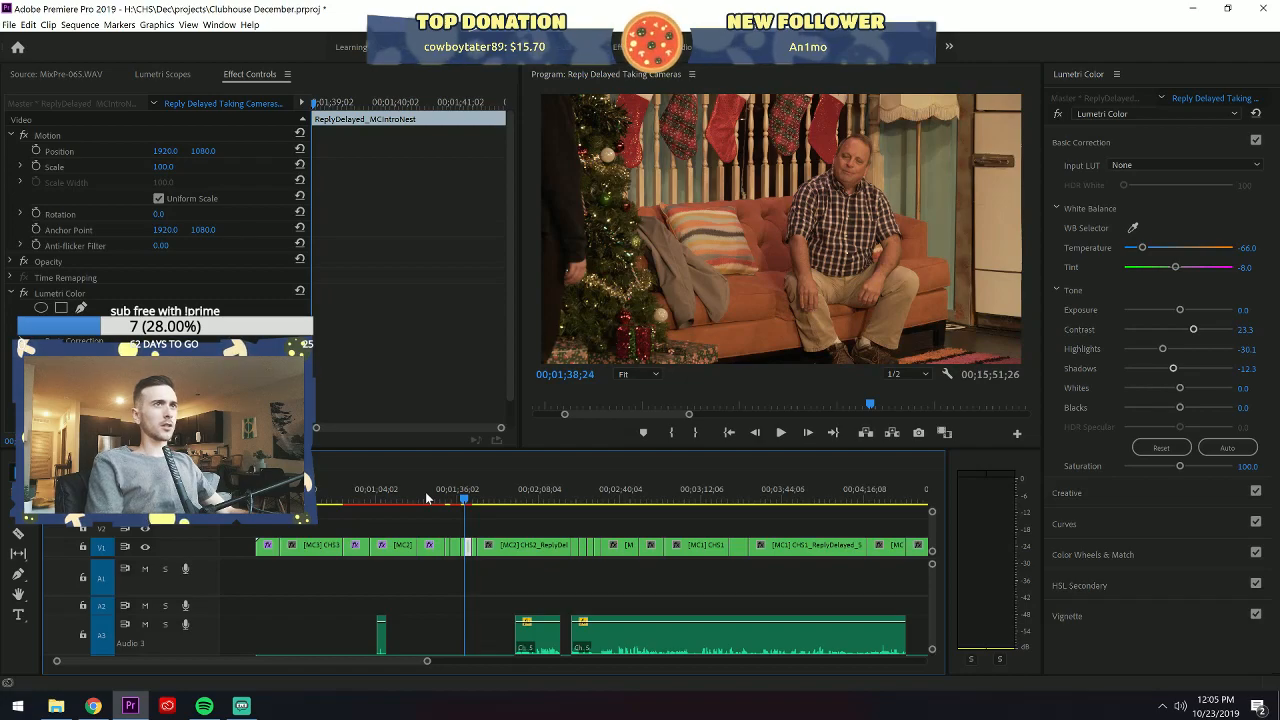
key("Down")
key("Down")
key("Down")
key("Down")
key("ctrl+v")
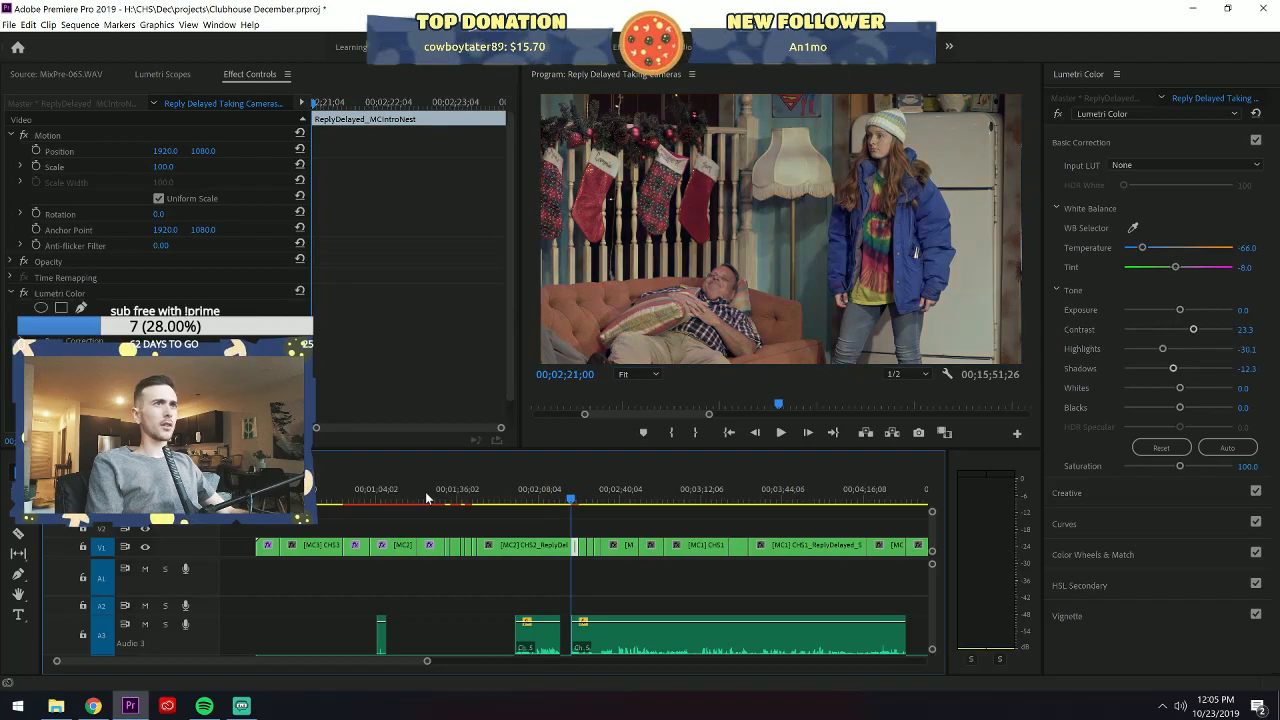
Paste the third clip's Lumetri Color correction onto the two-person shots starting at 00;02;27;05 and 00;02;32;22.
key("Down")
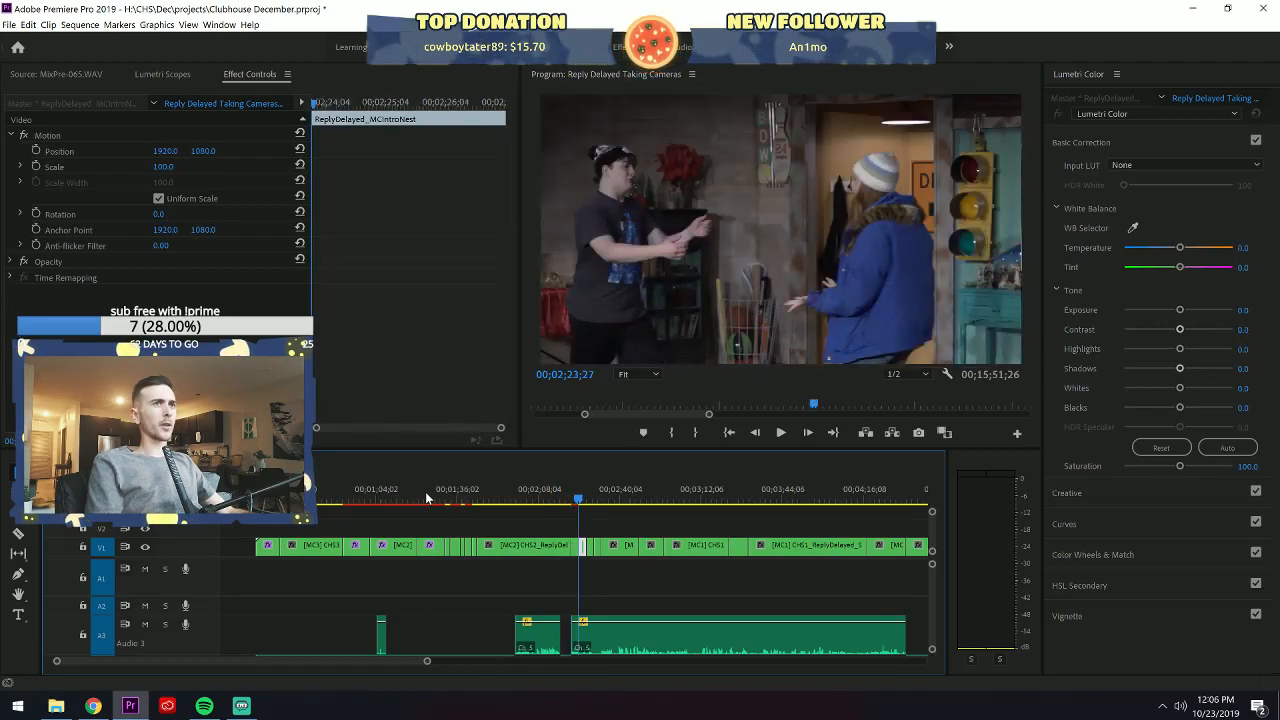
key("Down")
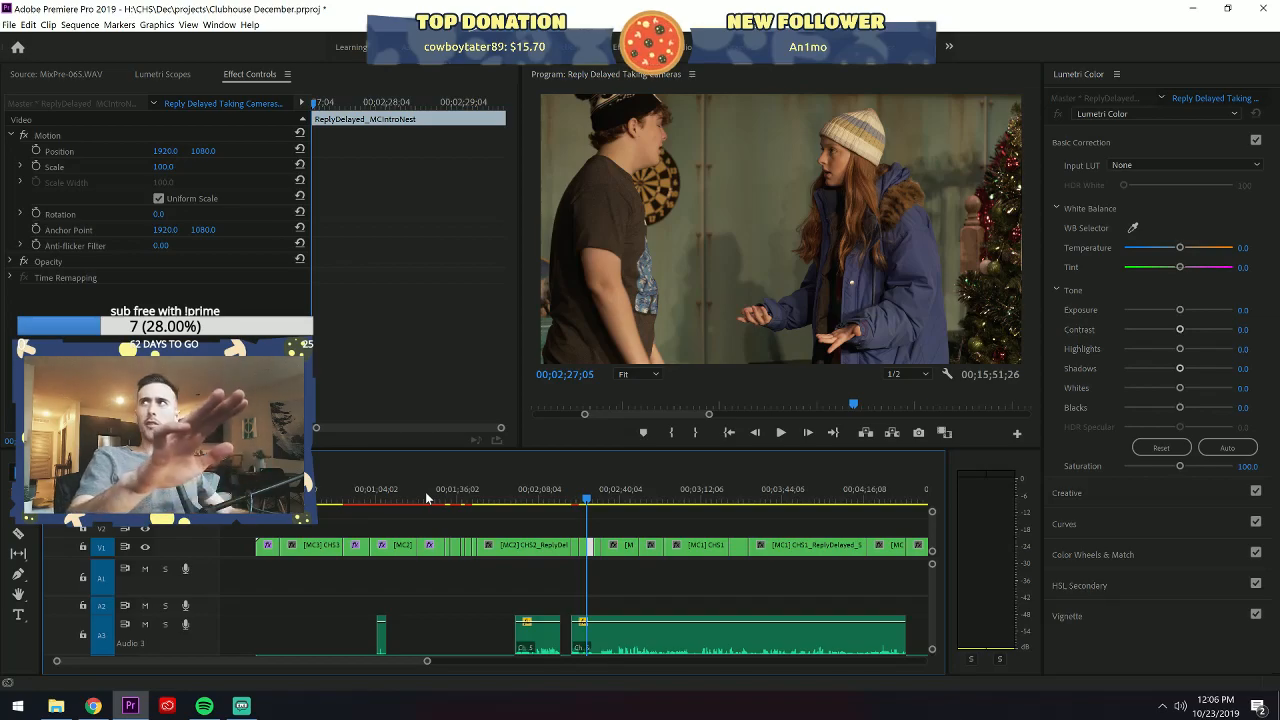
key("ctrl+v")
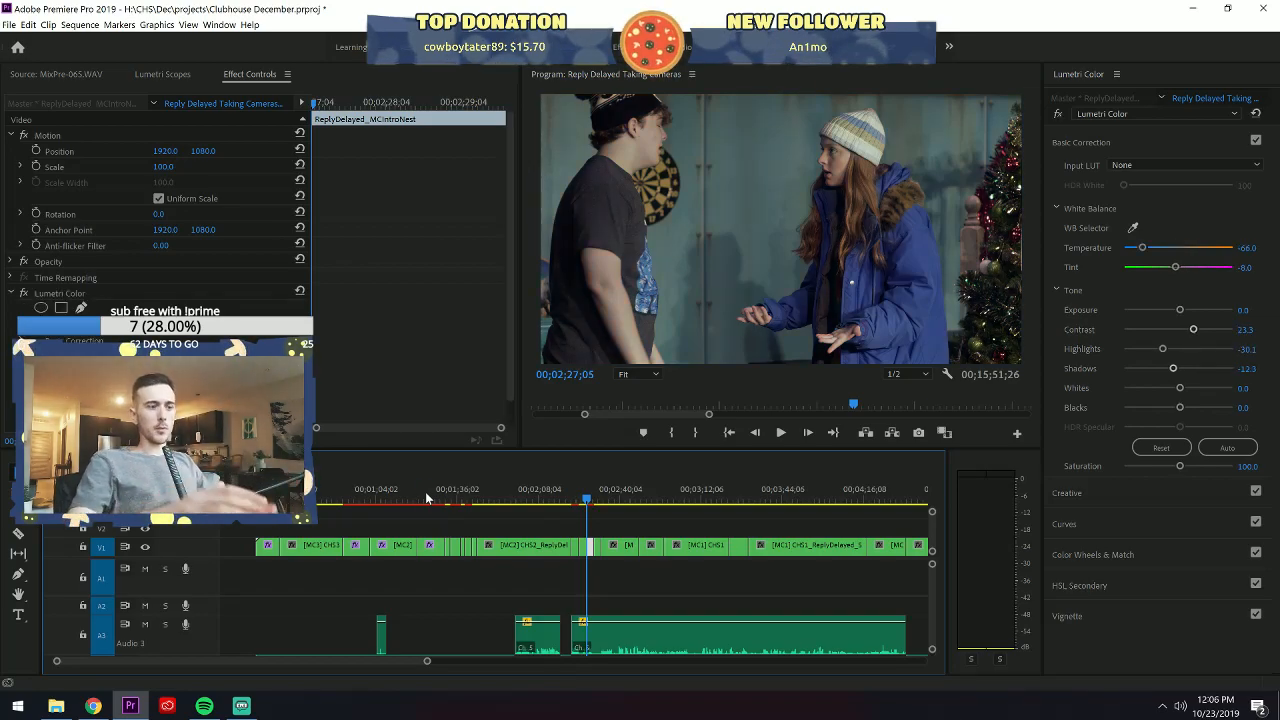
key("Down")
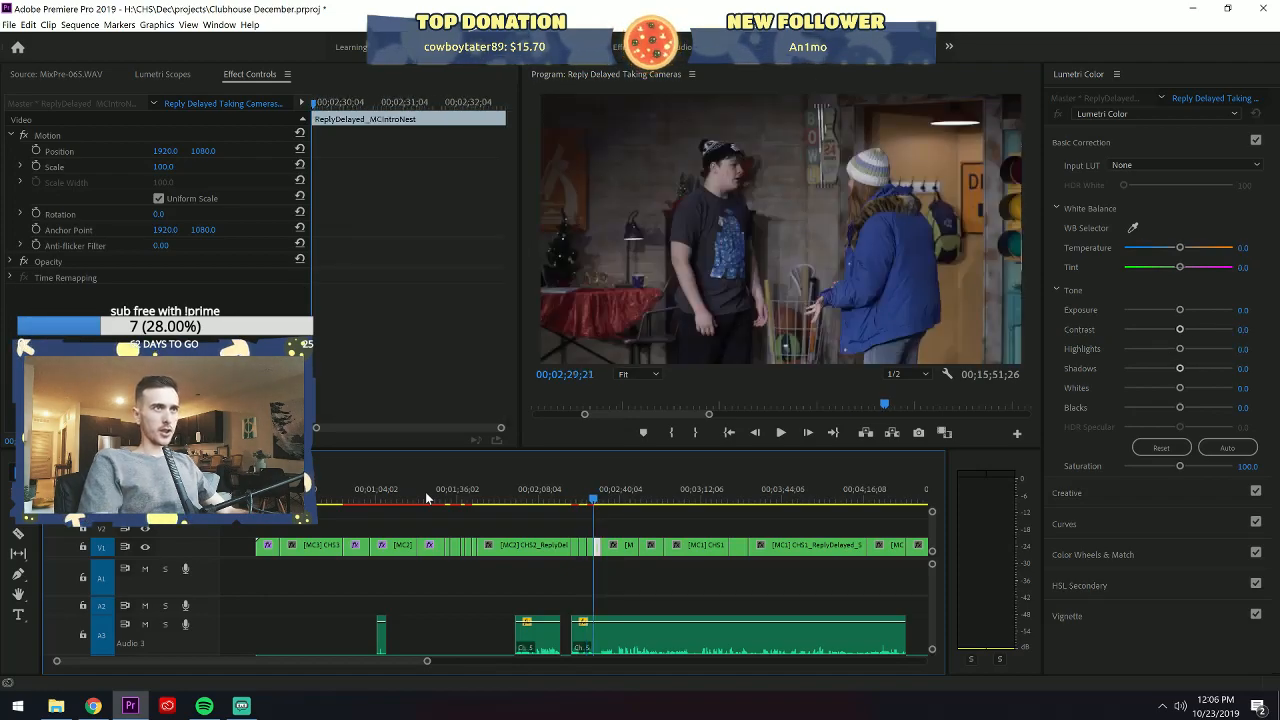
key("Down")
key("ctrl+v")
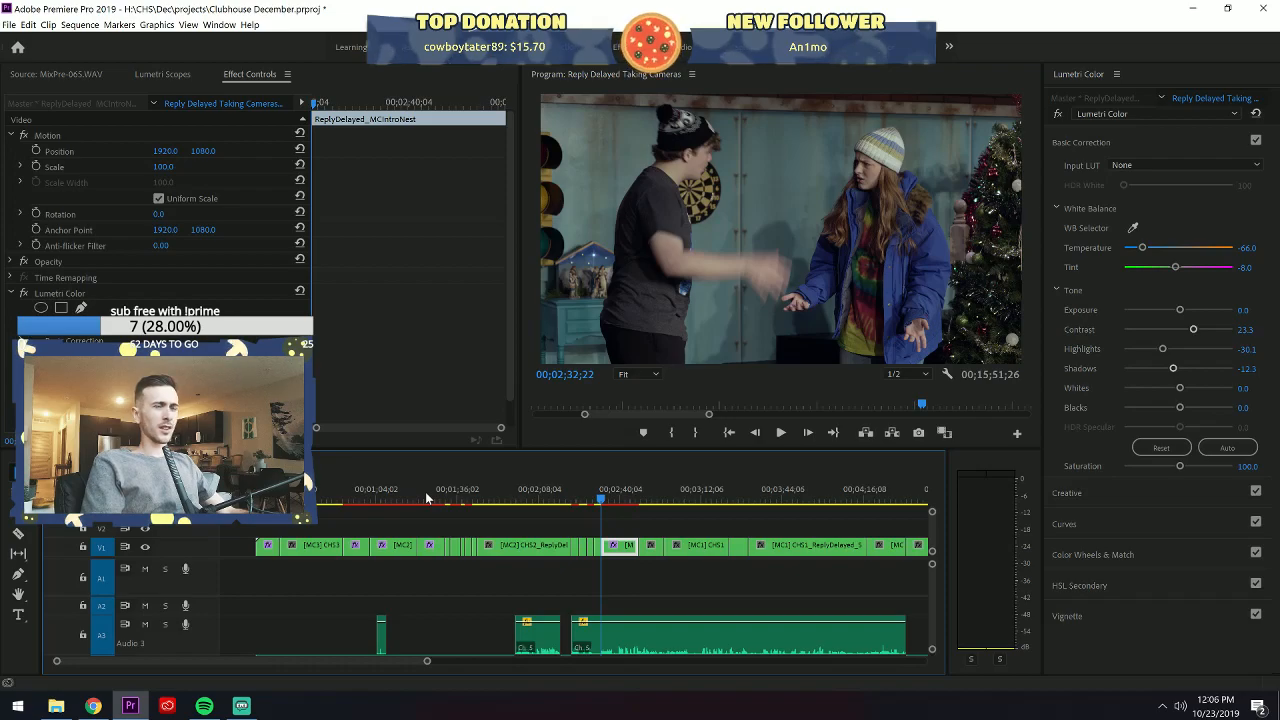
Skip the wide shot at 00;02;47;20 and paste the third clip's correction onto the laptop shot at 00;02;57;15.
key("Down")
key("Down")
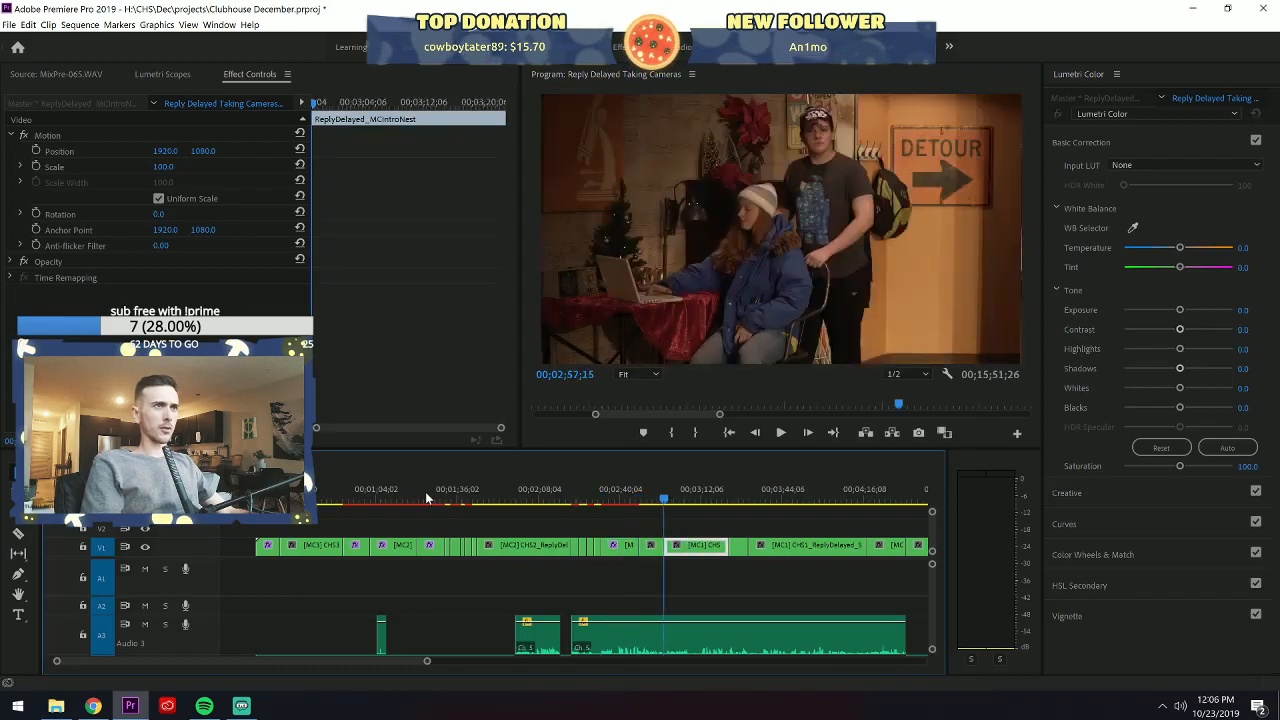
key("Up")
key("Up")
key("Down")
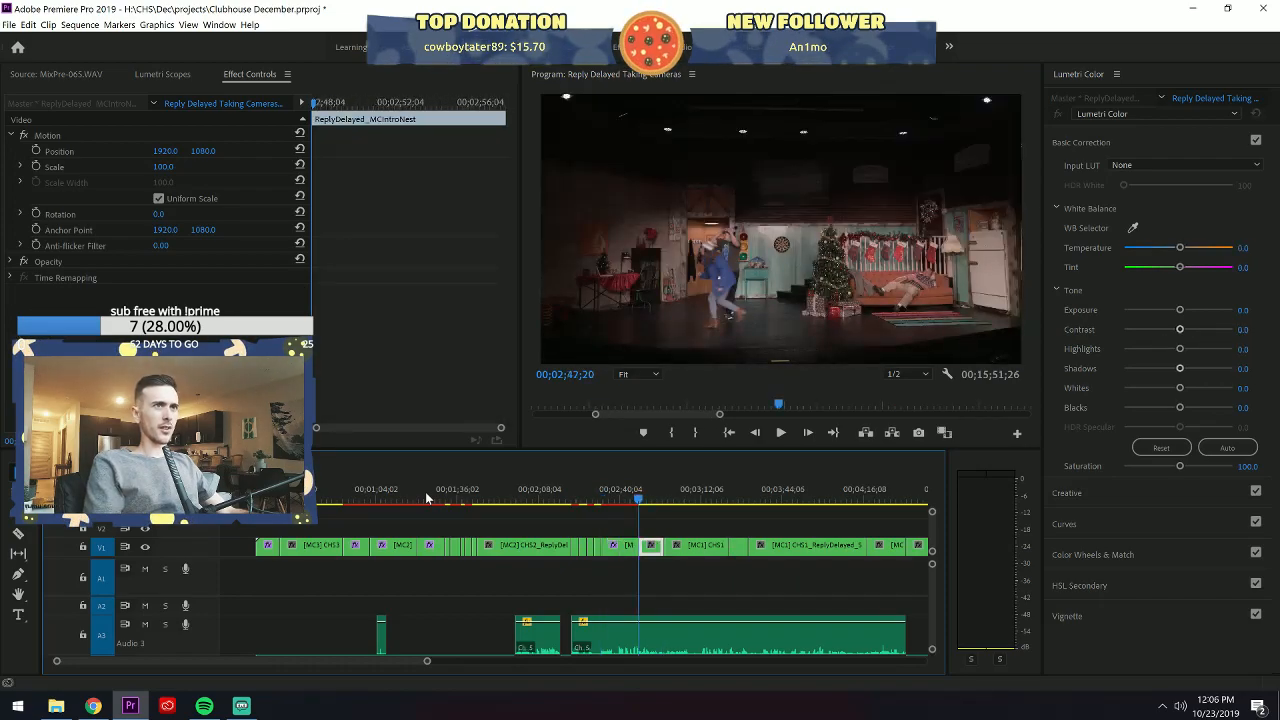
key("Down")
key("ctrl+v")
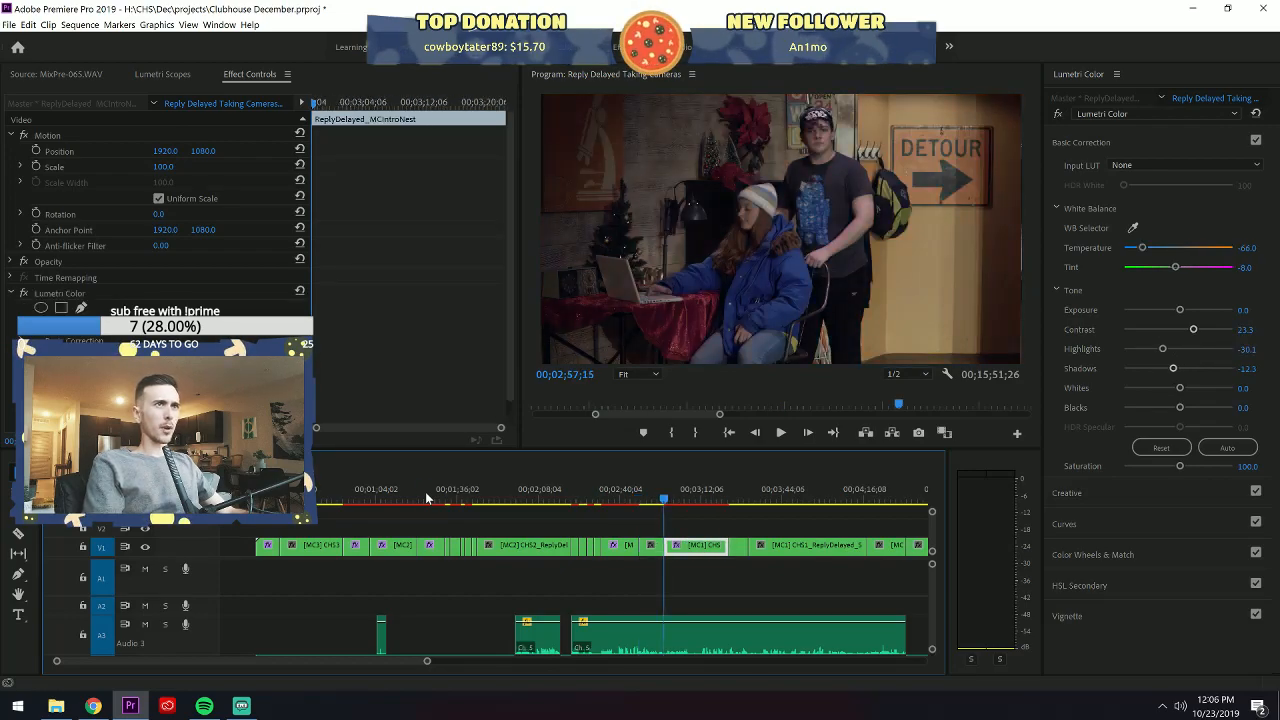
Paste the third clip's correction onto the shots starting at 00;03;30;22 and 00;04;32;26, leaving the wide shots between untouched.
key("Down")
key("Down")
key("ctrl+v")
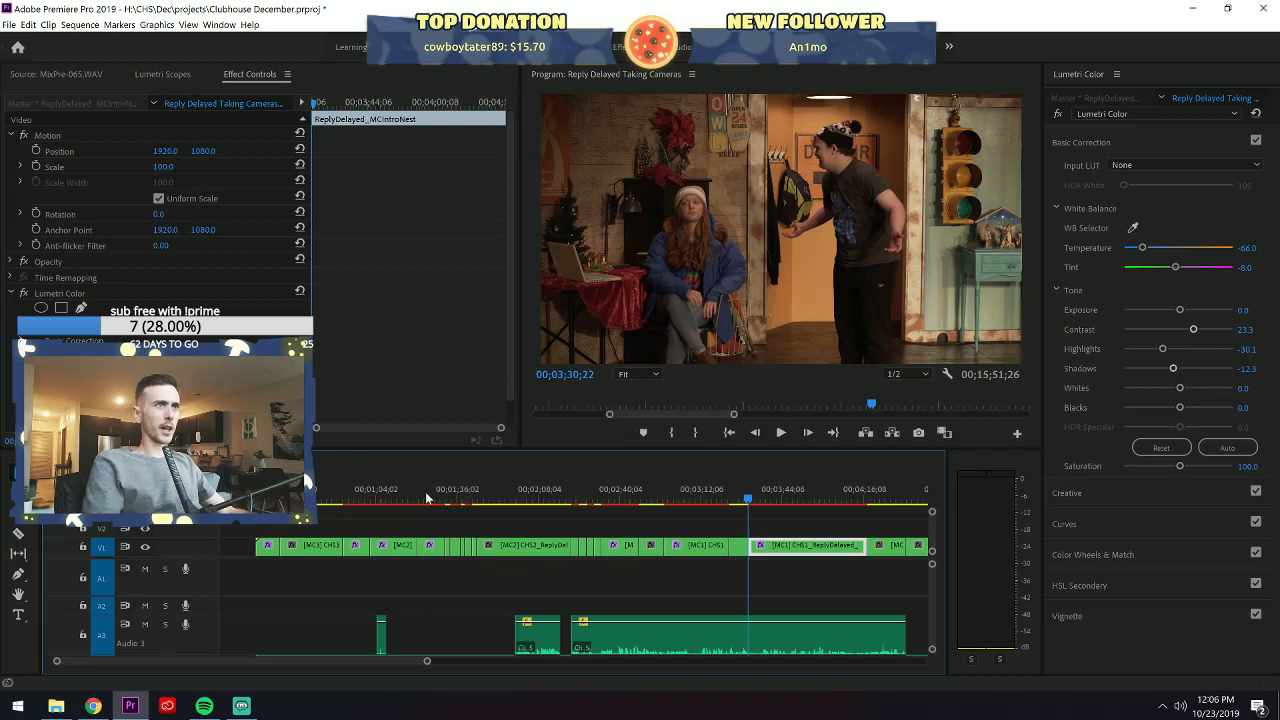
key("Down")
key("Down")
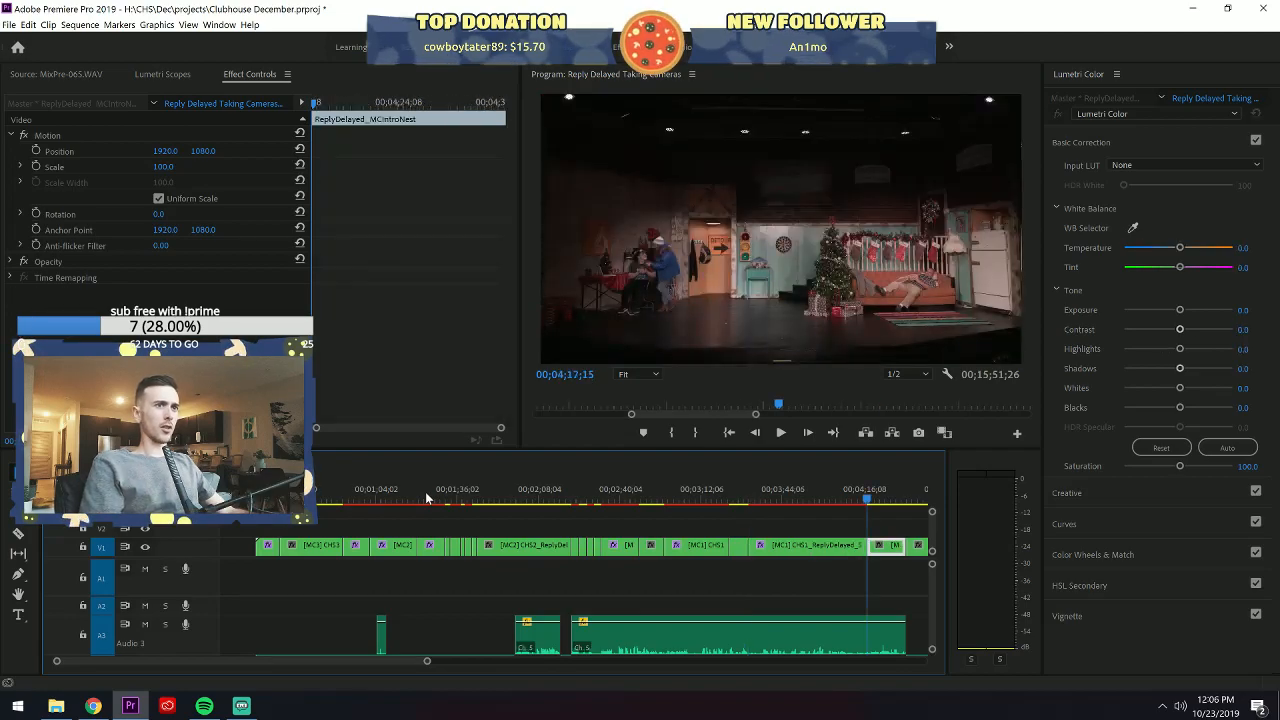
key("ctrl+v")
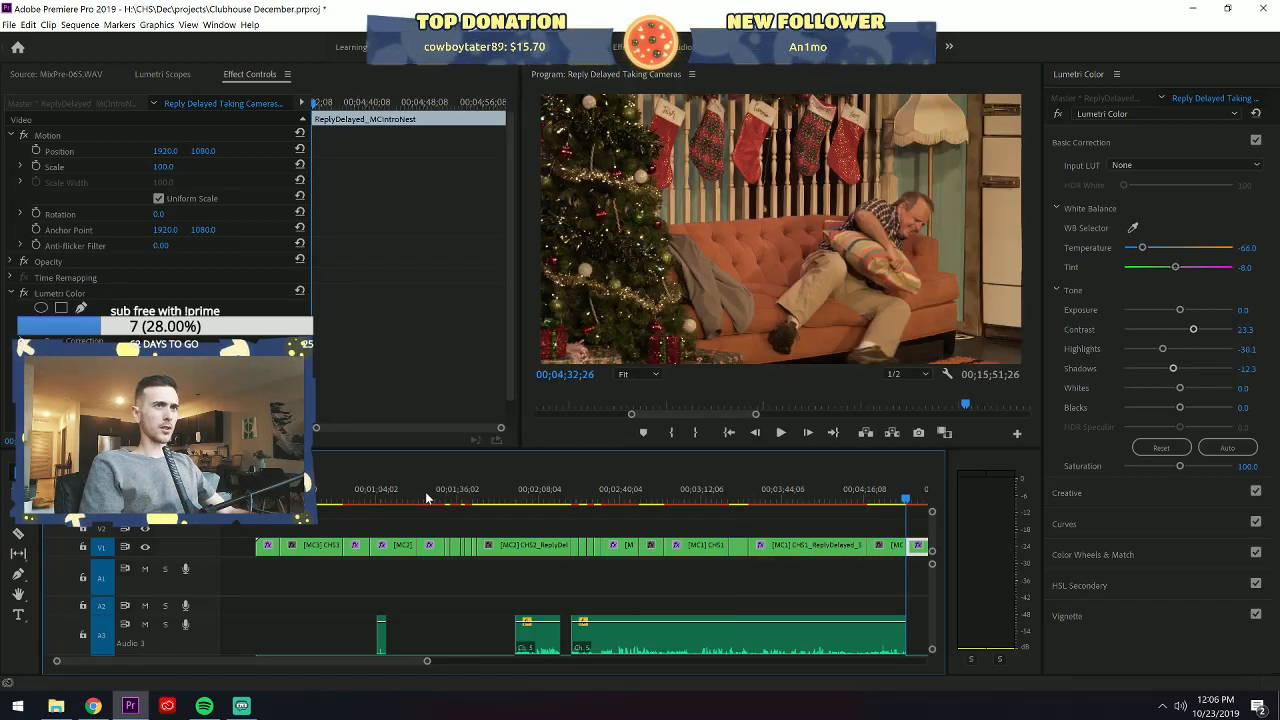
Return to the corrected wide fourth clip around 00;01;16;28 and copy its Lumetri Color effect.
scroll(425, 491, "down", 5)
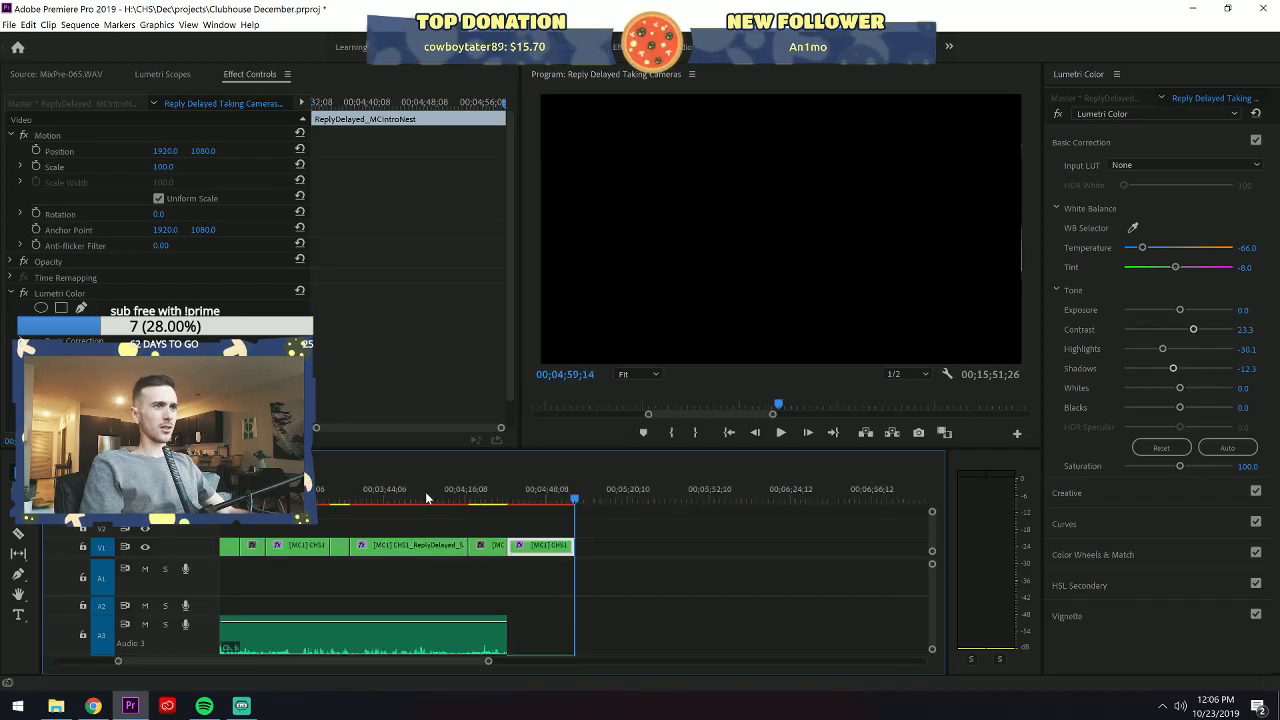
key("Up")
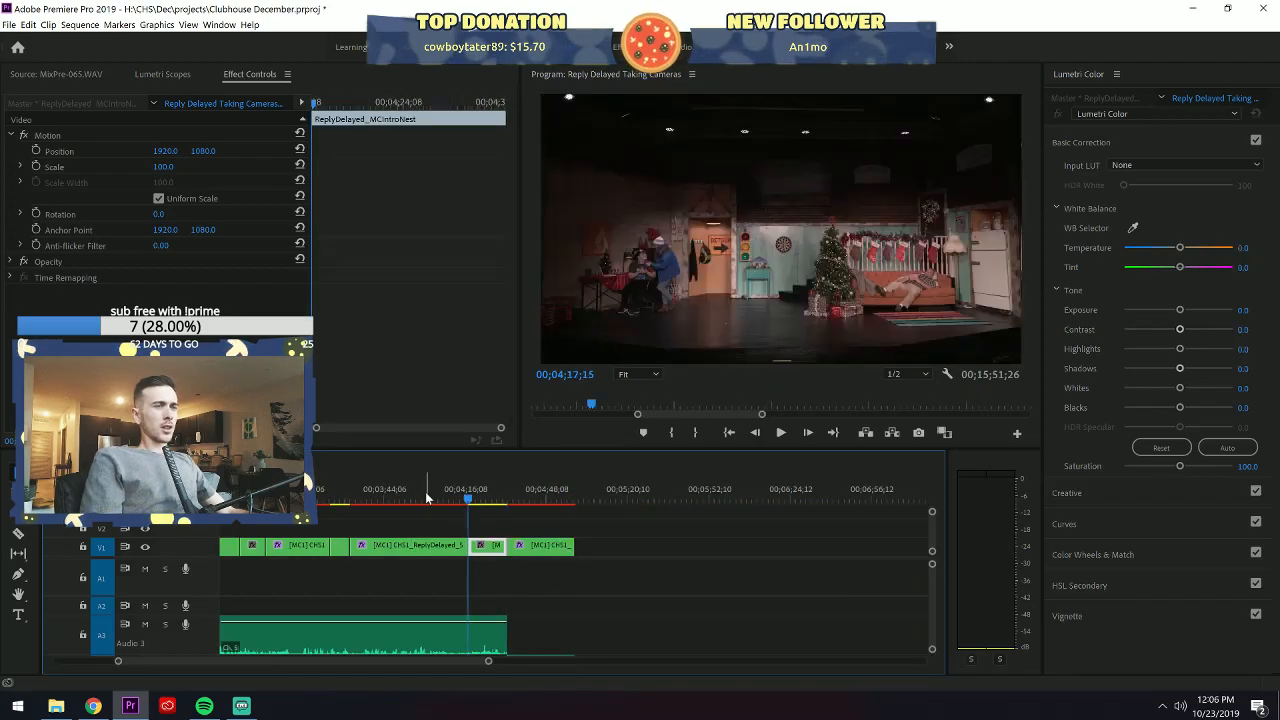
key("Up")
key("Up")
key("Up")
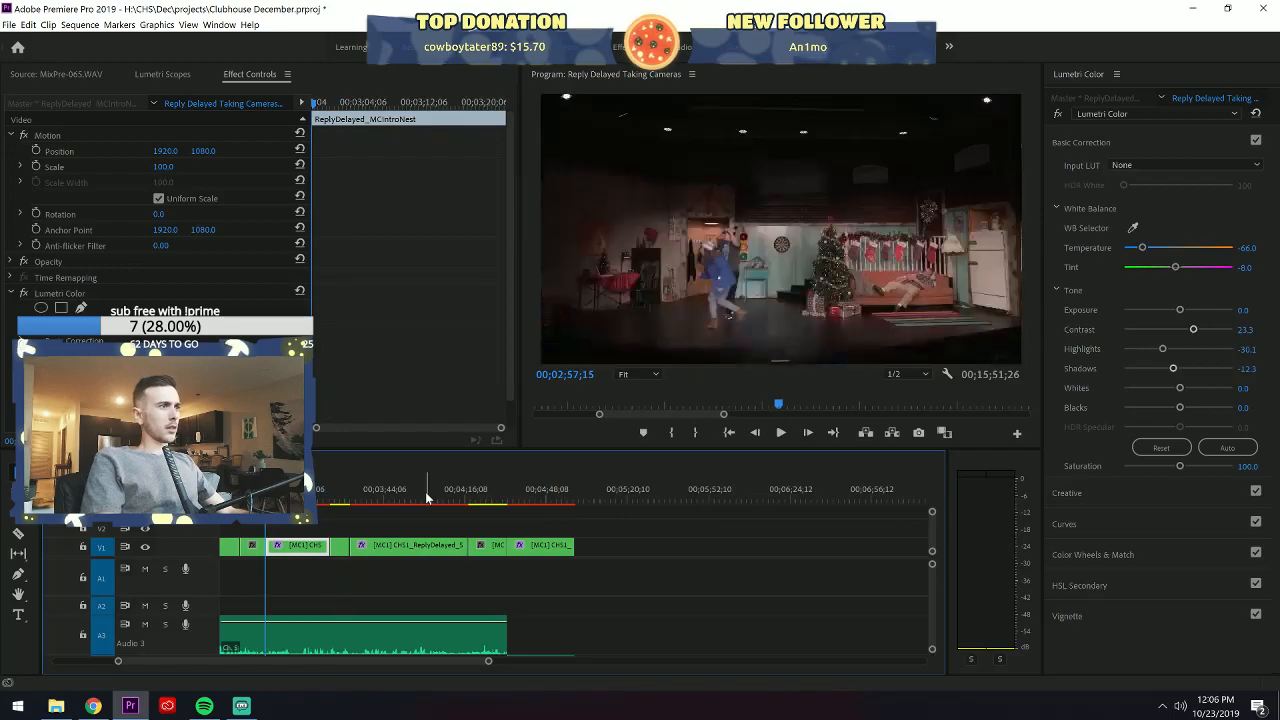
key("Up")
key("Up")
key("Up")
key("Up")
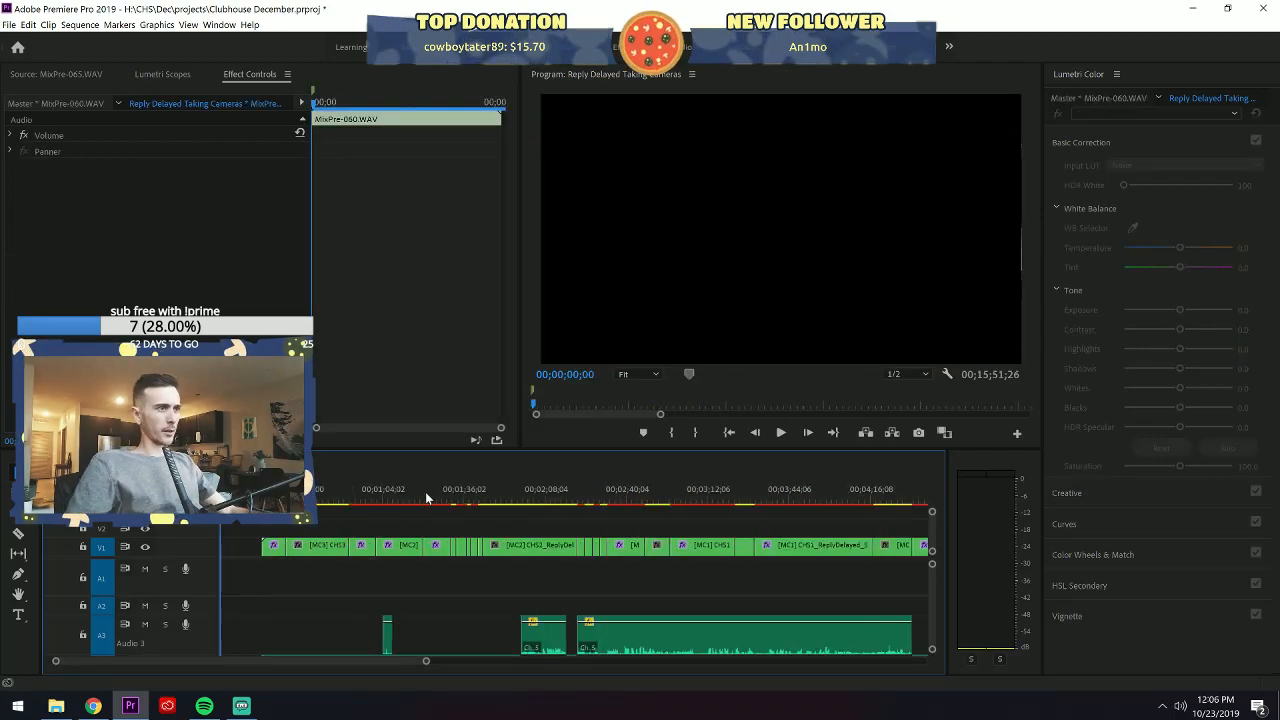
left_click(425, 491)
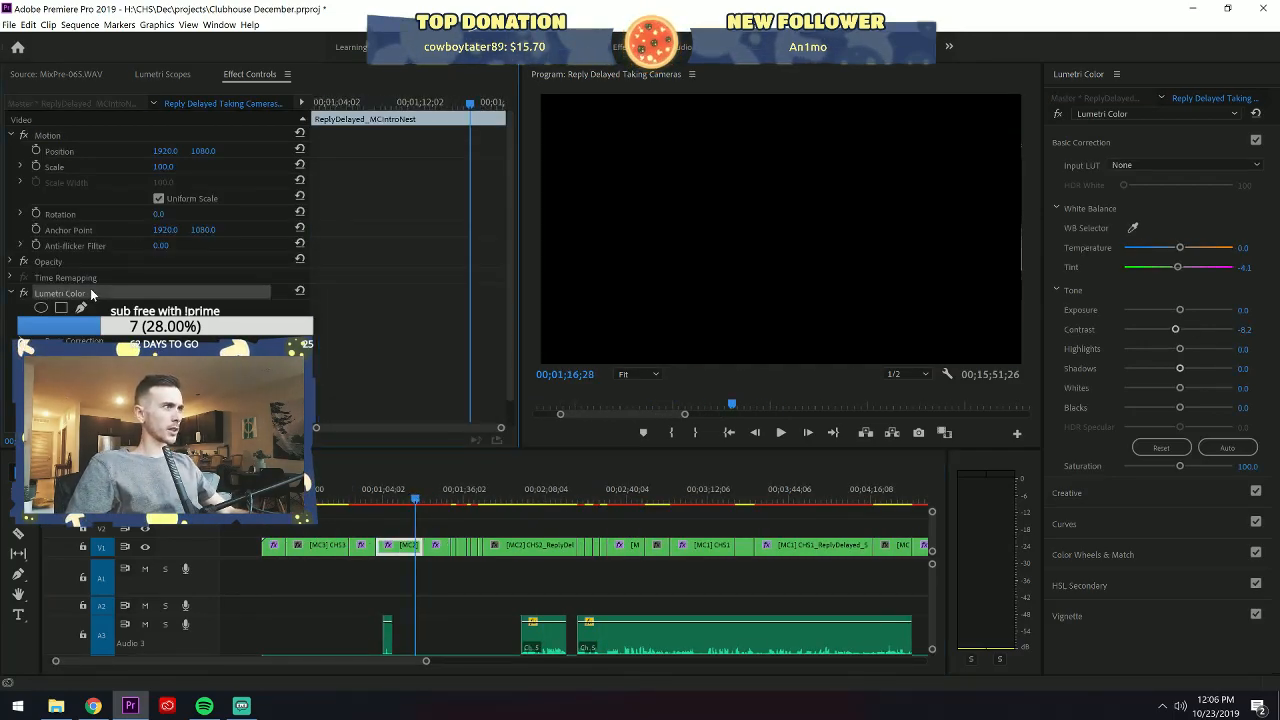
Paste the wide clip's Lumetri Color correction onto the wide shot starting at 00;01;43;20.
left_click(521, 496)
left_click_drag(451, 496, 461, 496)
key("Down")
key("Down")
key("Down")
key("Down")
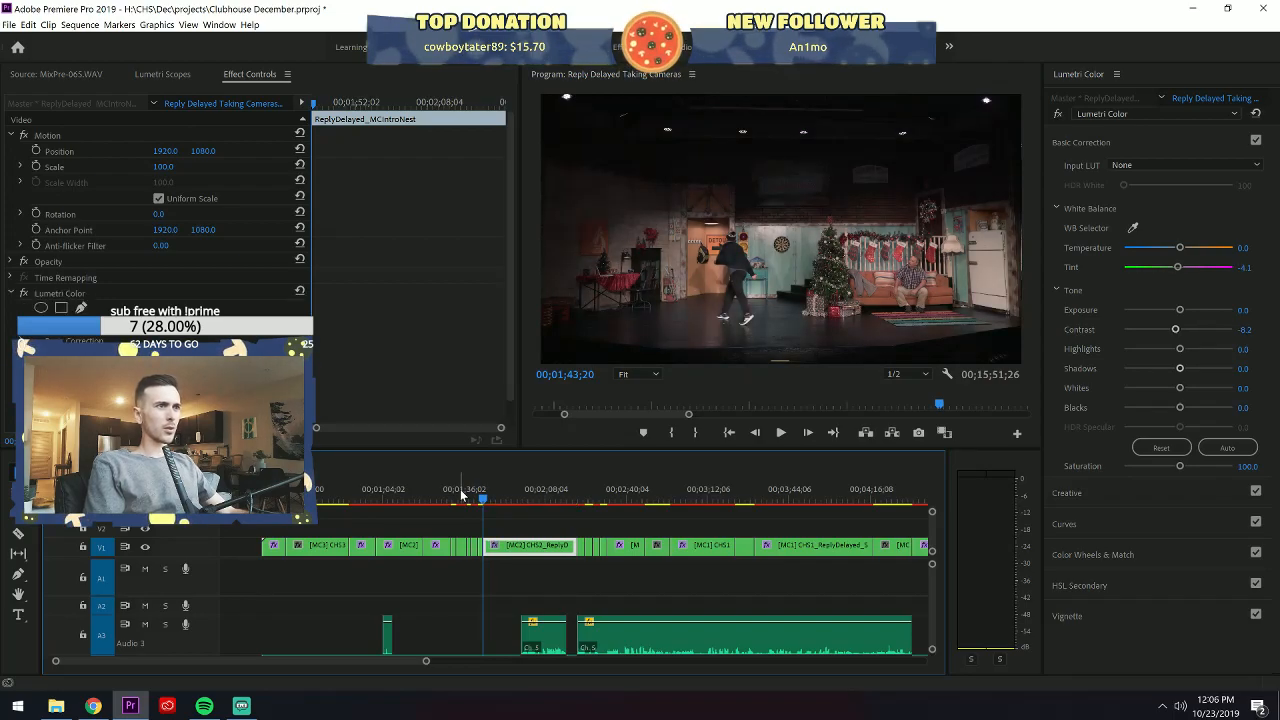
Compare the wide shot at 00;01;43;20 with and without the pasted correction, leaving the correction applied.
key("ctrl+z")
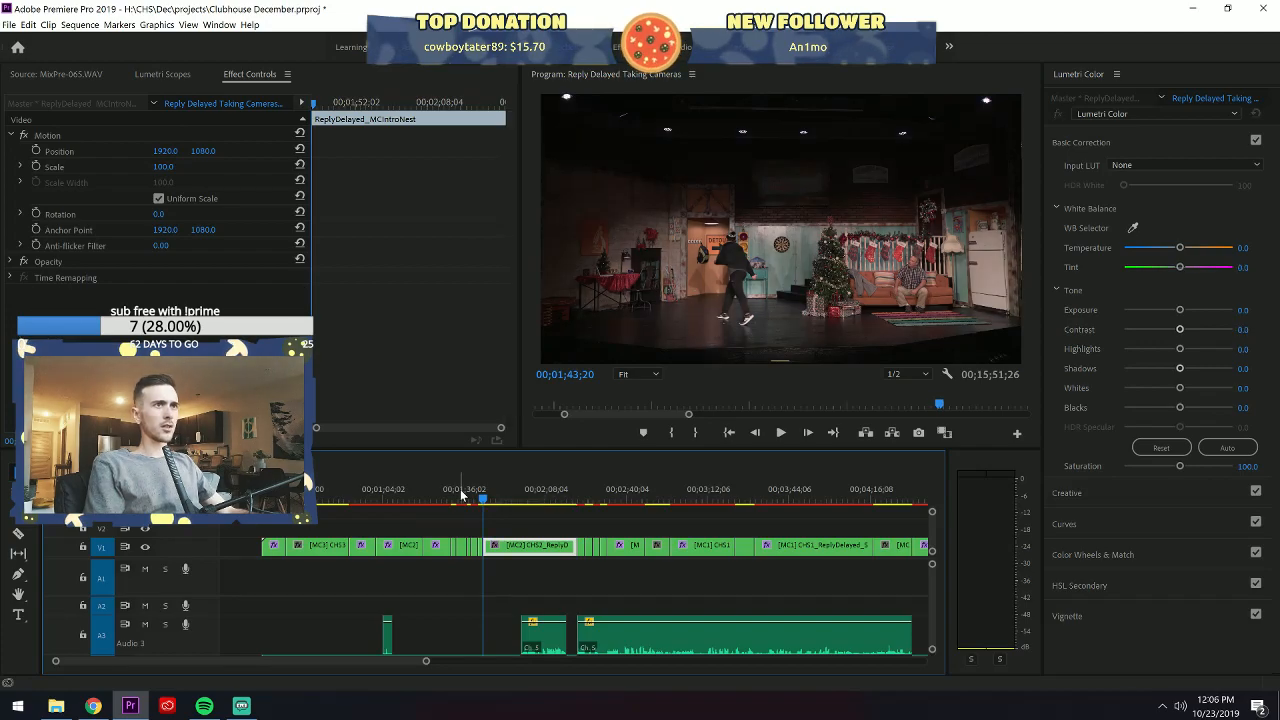
key("ctrl+shift+z")
key("ctrl+z")
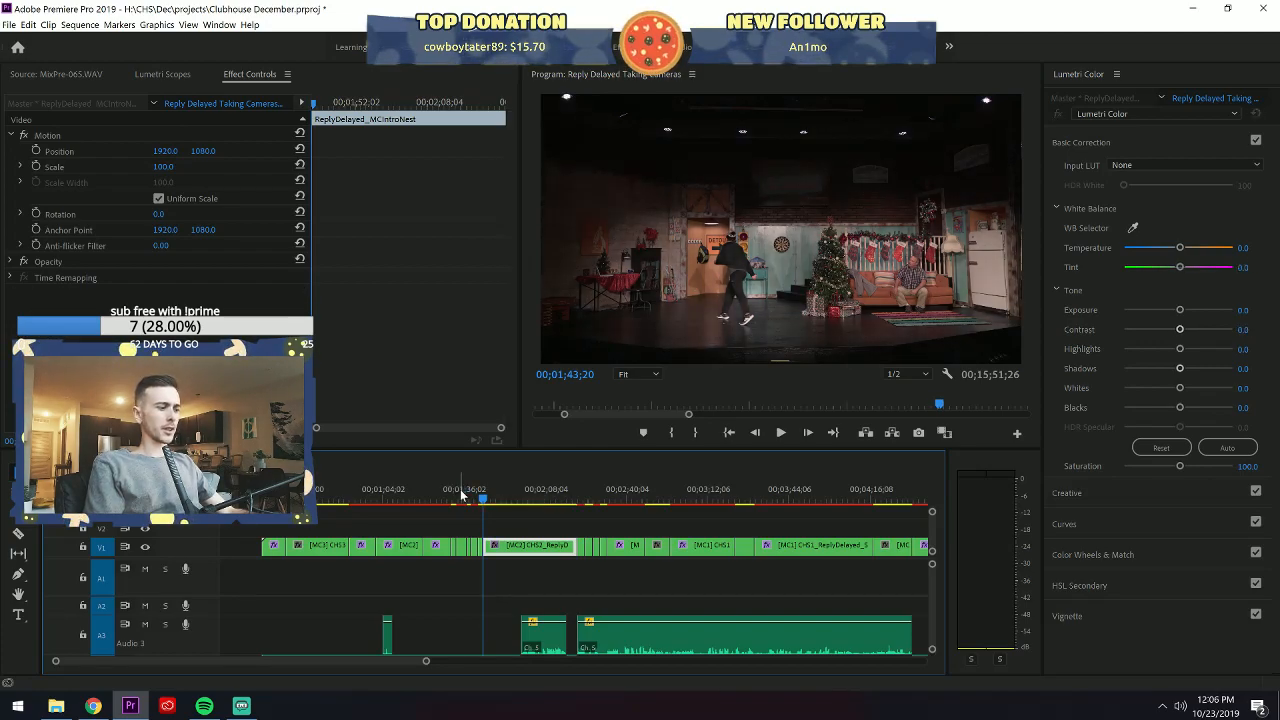
key("ctrl+shift+z")
Paste the wide clip's correction onto the wide shots starting at 00;02;47;20 and 00;03;23;03.
key("Down")
key("Down")
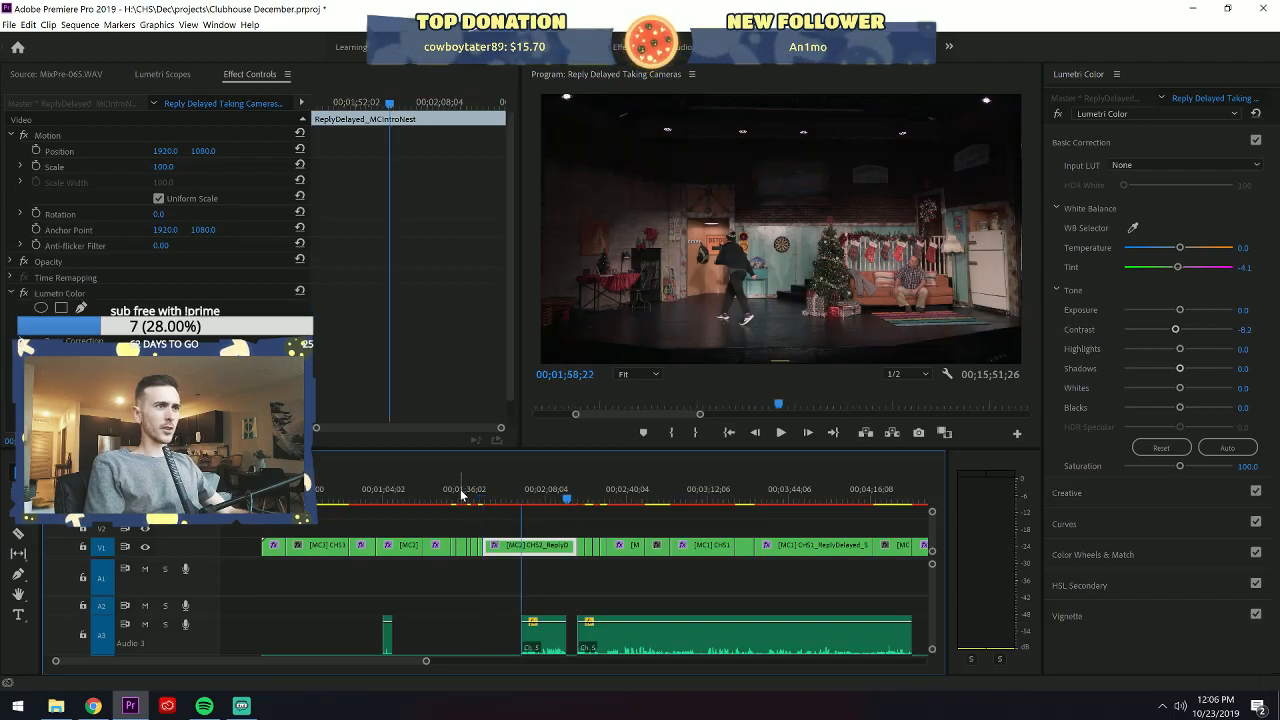
key("Down")
key("Down")
key("Down")
key("Down")
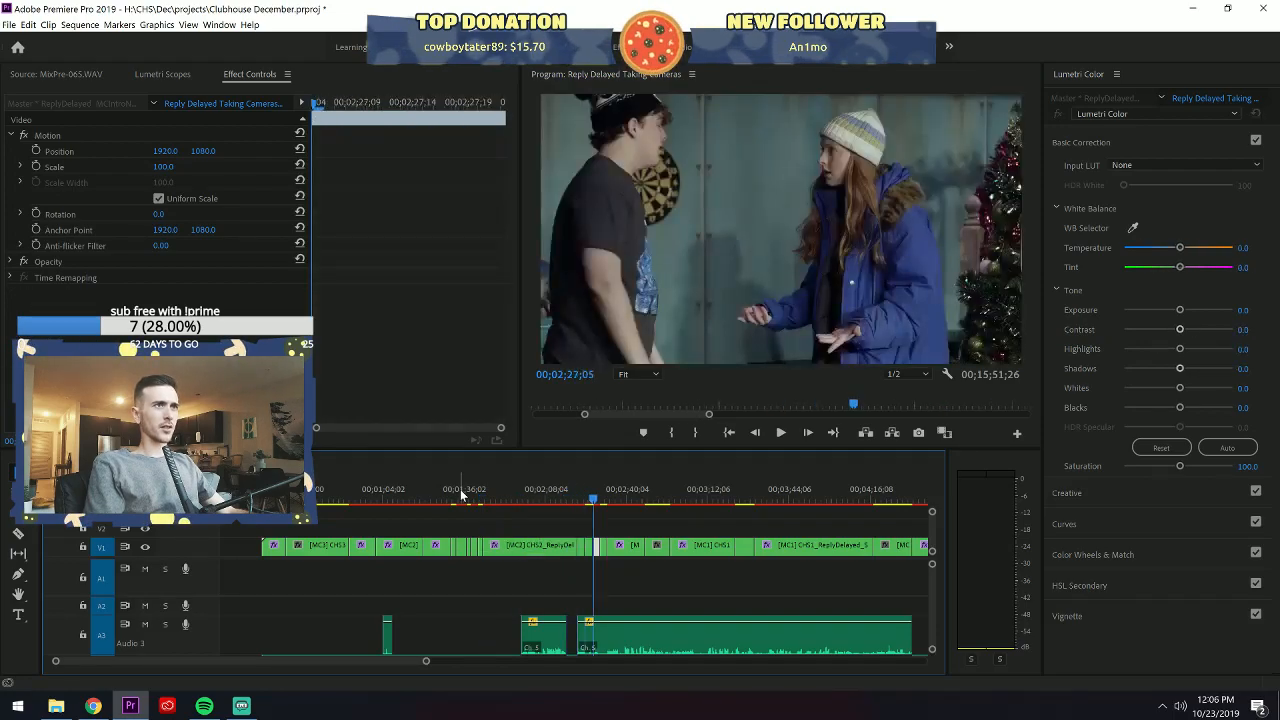
key("Down")
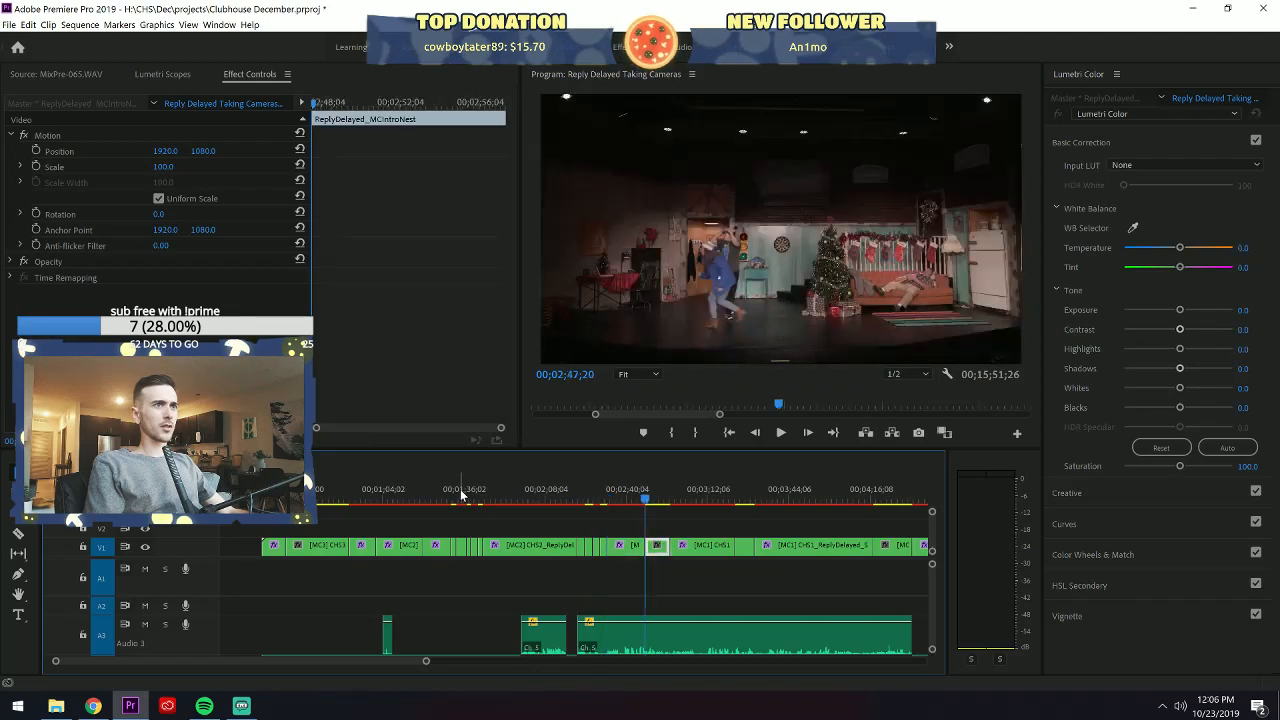
key("Down")
key("Down")
key("ctrl+v")
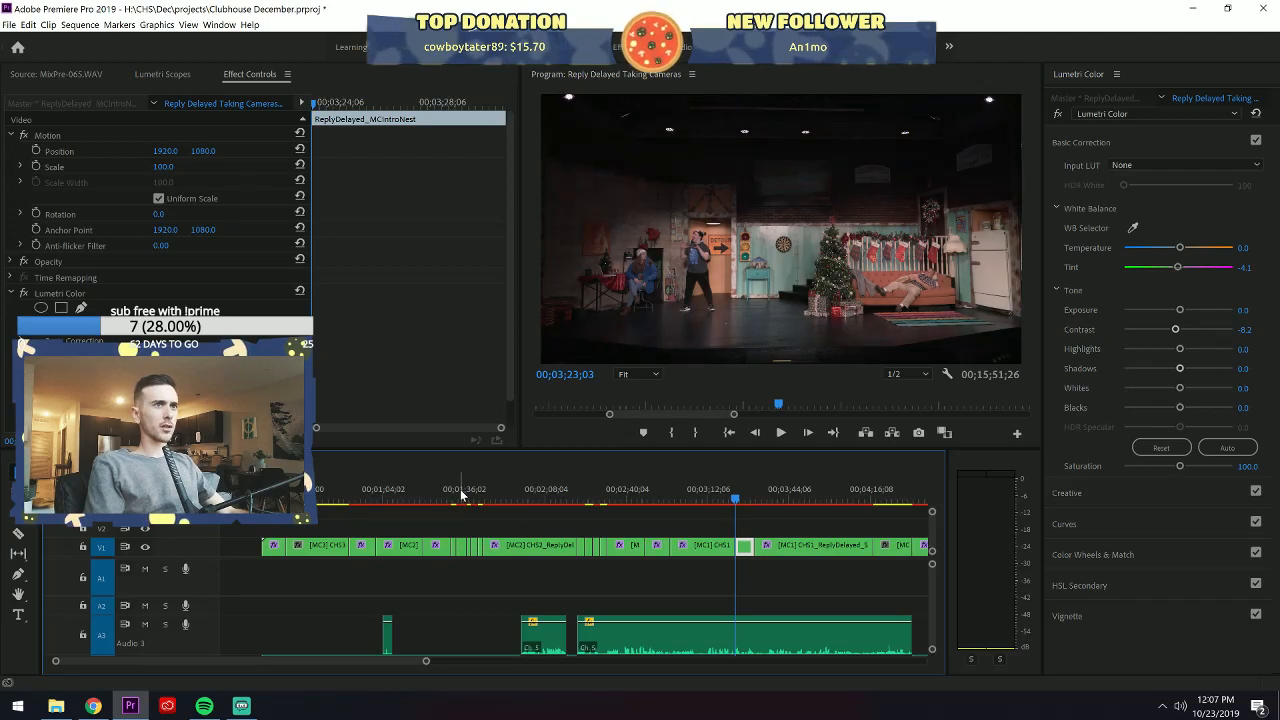
Paste the wide clip's correction onto the last wide shot at 00;04;17;15 and go to the end of the edit.
key("Down")
key("Down")
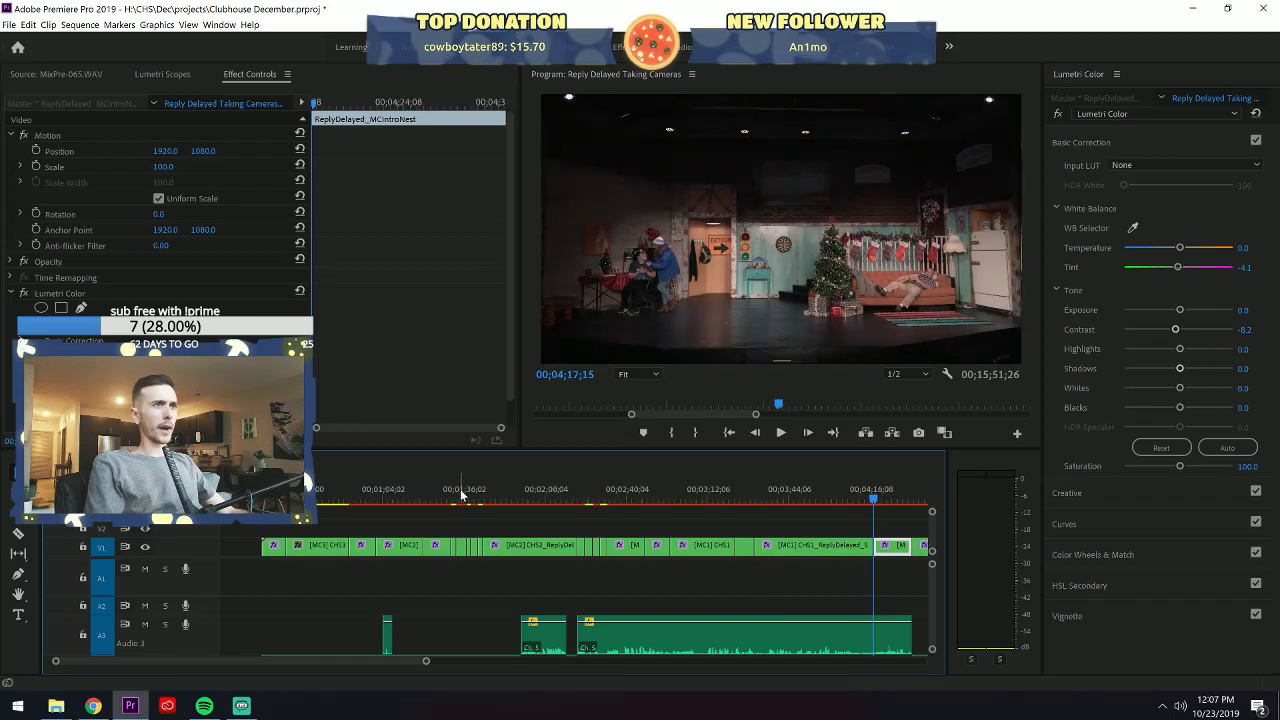
key("Down")
key("Down")
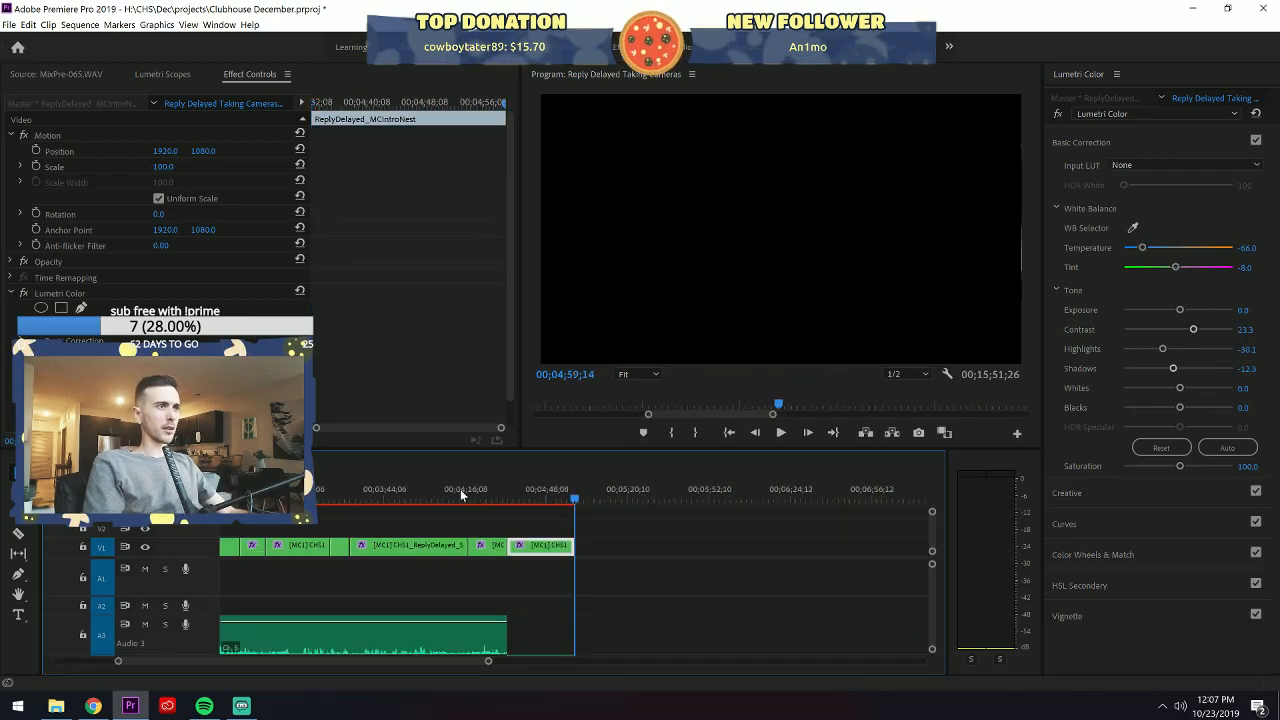
Review the corrected shots backwards cut by cut to the second clip at 00;00;26;03 and fit the whole edit in the timeline.
key("Up")
key("Up")
key("Up")
key("Up")
key("Up")
key("Up")
key("Up")
key("Up")
key("Up")
key("Up")
key("Up")
key("Up")
key("Up")
key("Up")
key("Up")
key("Up")
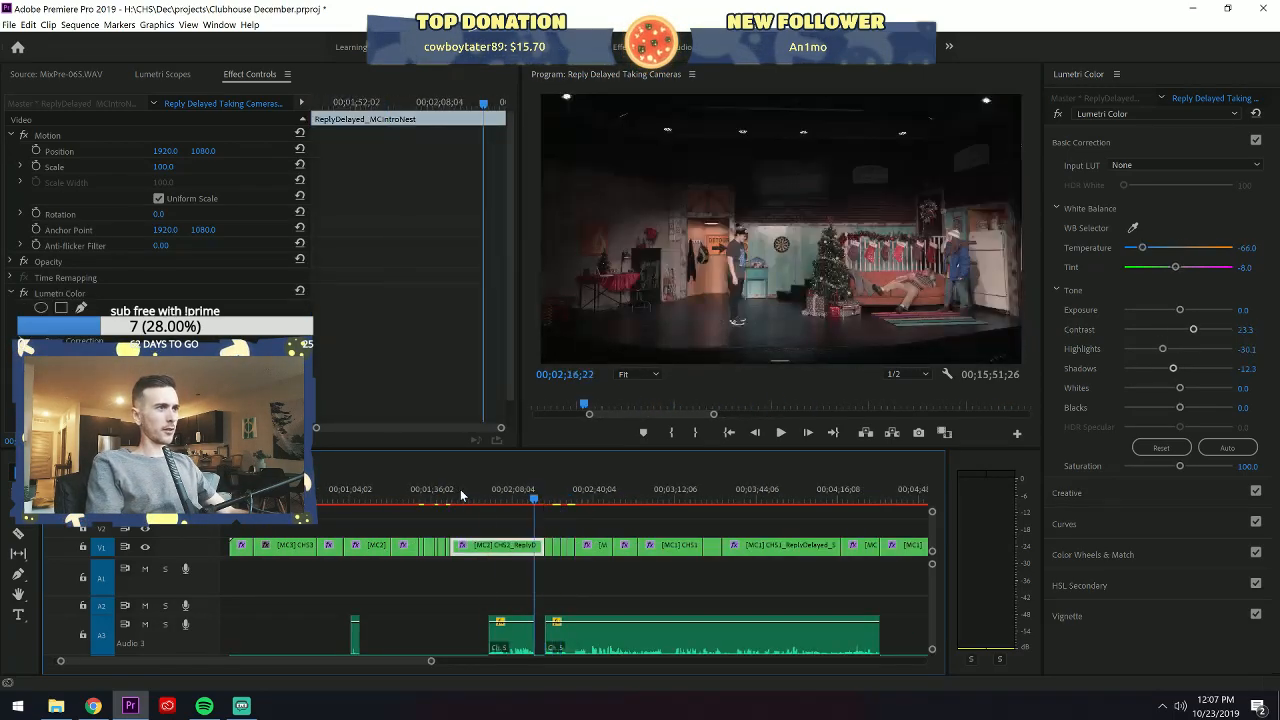
key("Up")
key("Up")
key("Up")
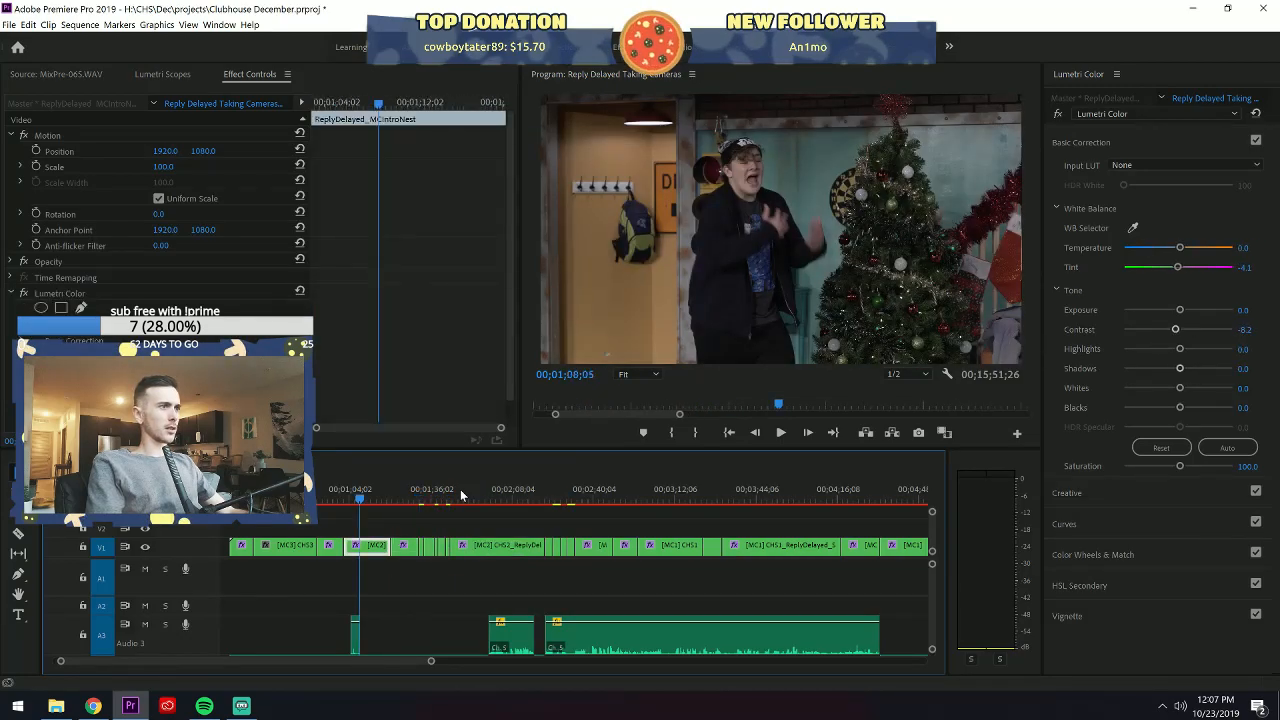
key("Up")
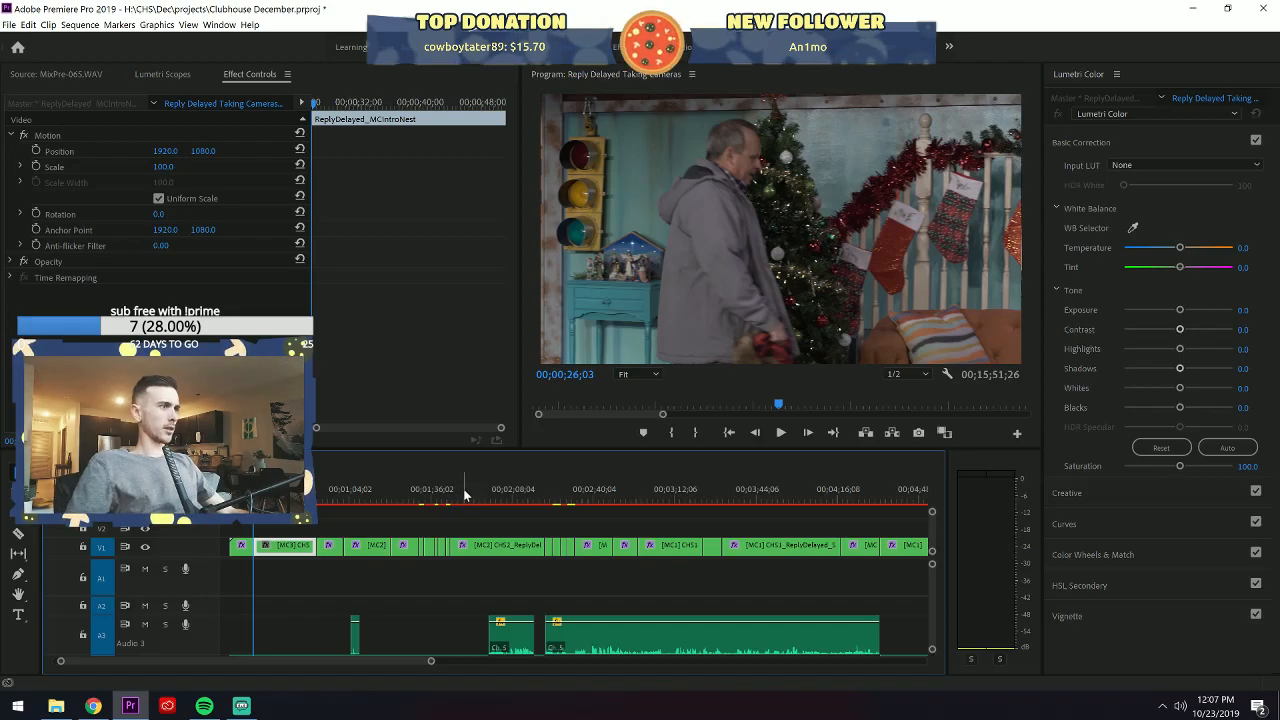
left_click_drag(433, 660, 449, 661)
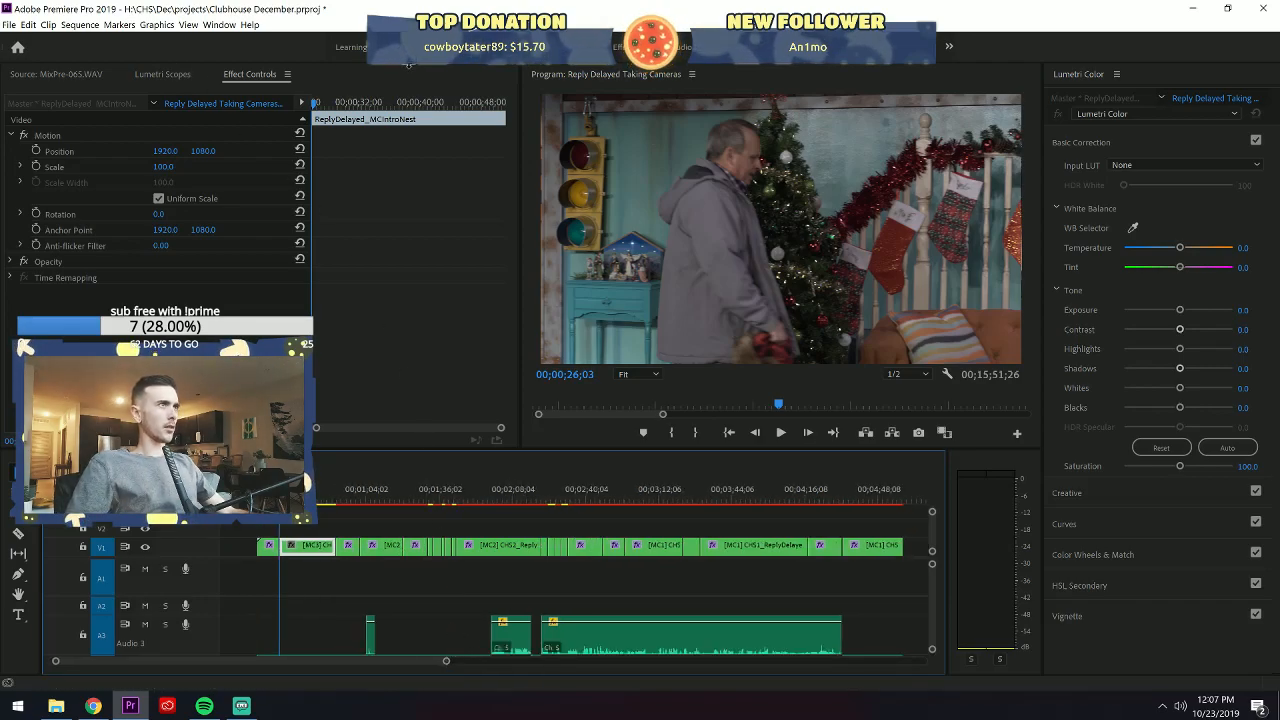
Create a 3840 x 2160 adjustment layer at 29.97 fps Drop-Frame in the sequence bin and place it above the clips across the whole edit.
left_click(472, 48)
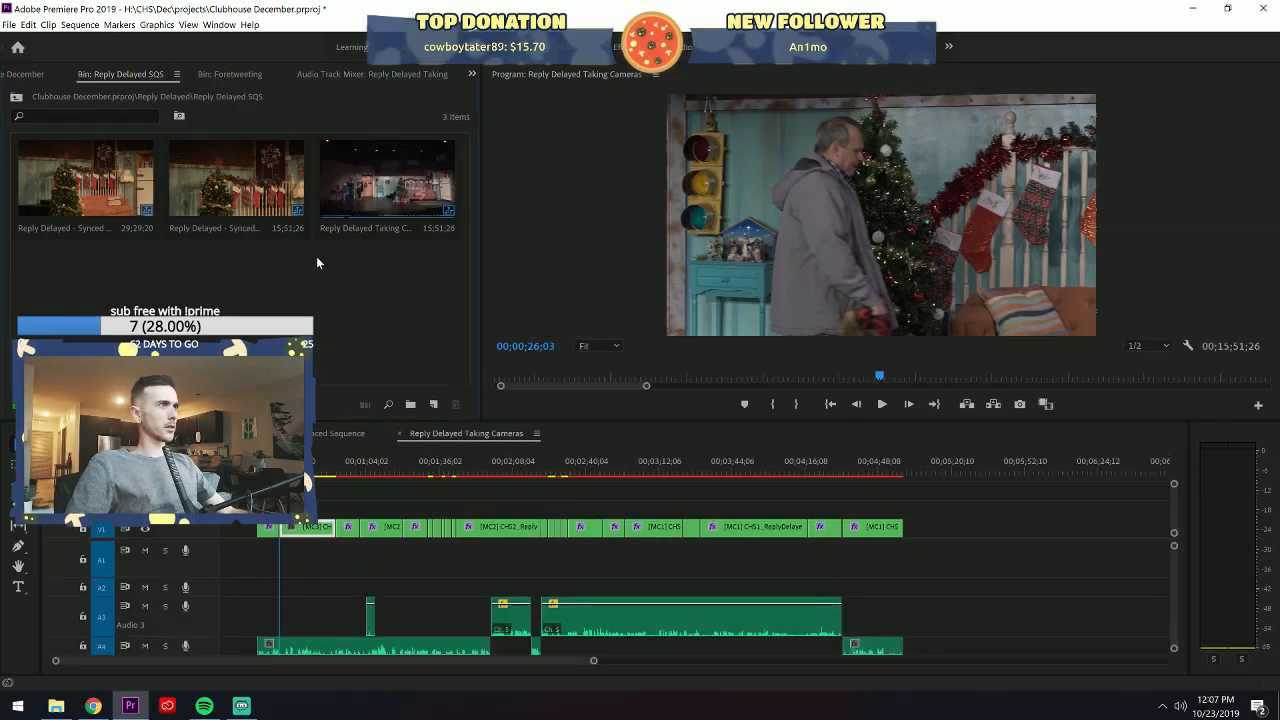
right_click(322, 257)
mouse_move(372, 306)
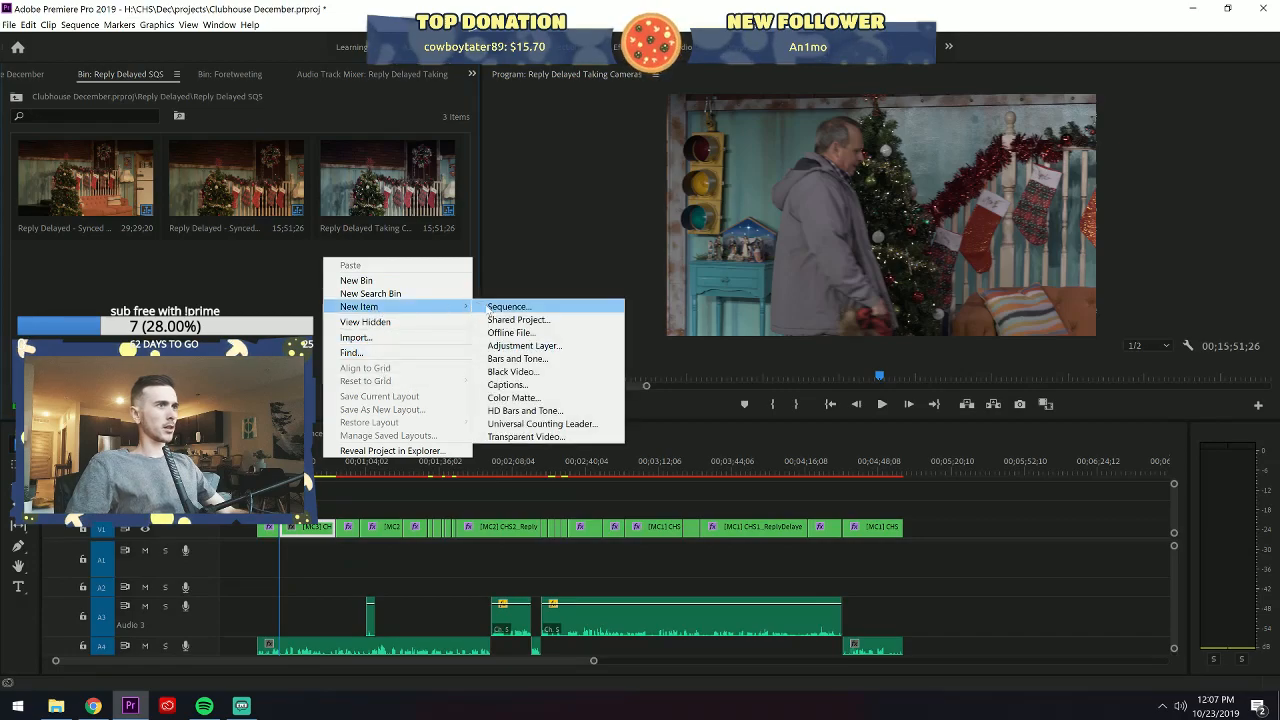
left_click(505, 345)
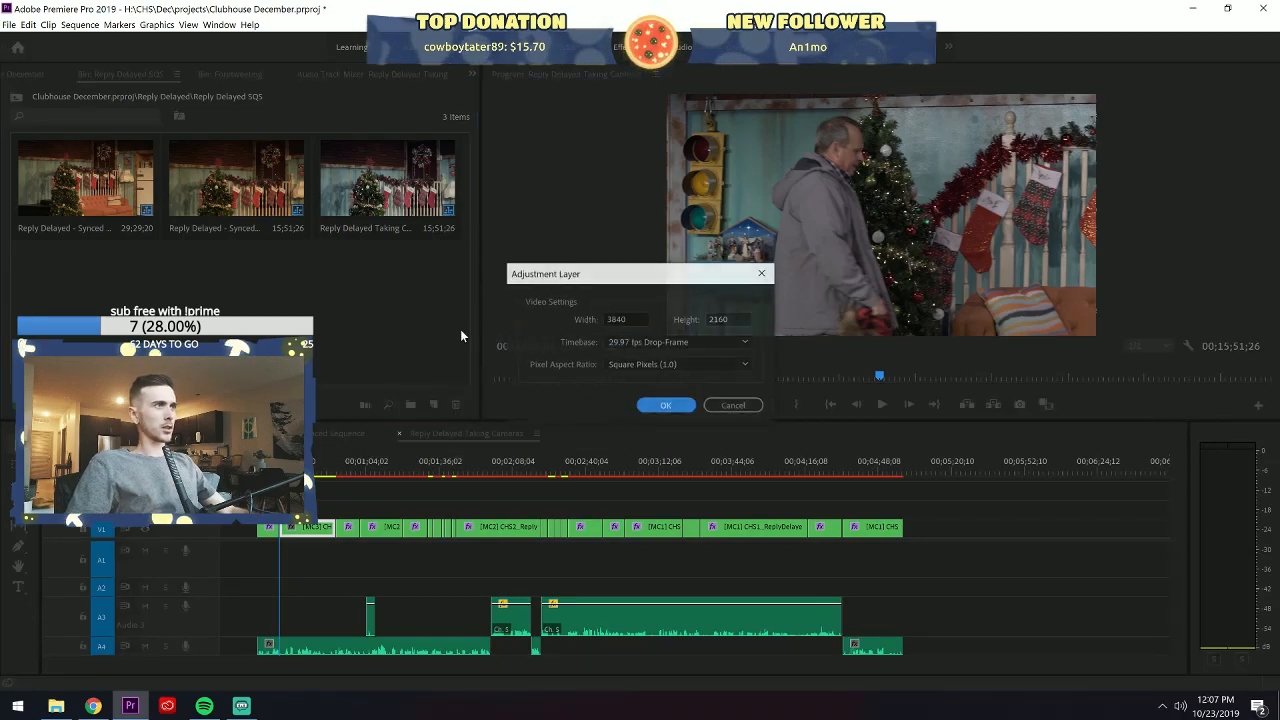
left_click(666, 405)
left_click_drag(412, 170, 900, 507)
left_click(876, 512)
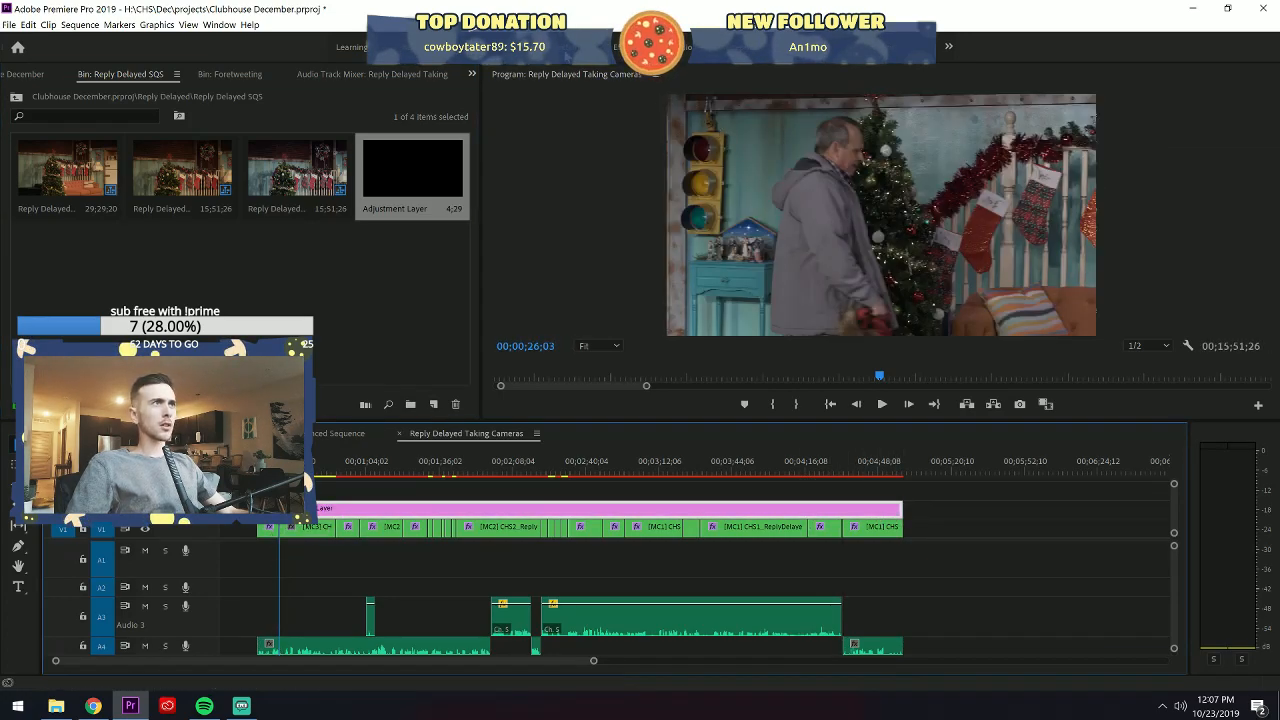
Warm the adjustment layer by setting its Lumetri white balance temperature to 9.6.
left_click(555, 47)
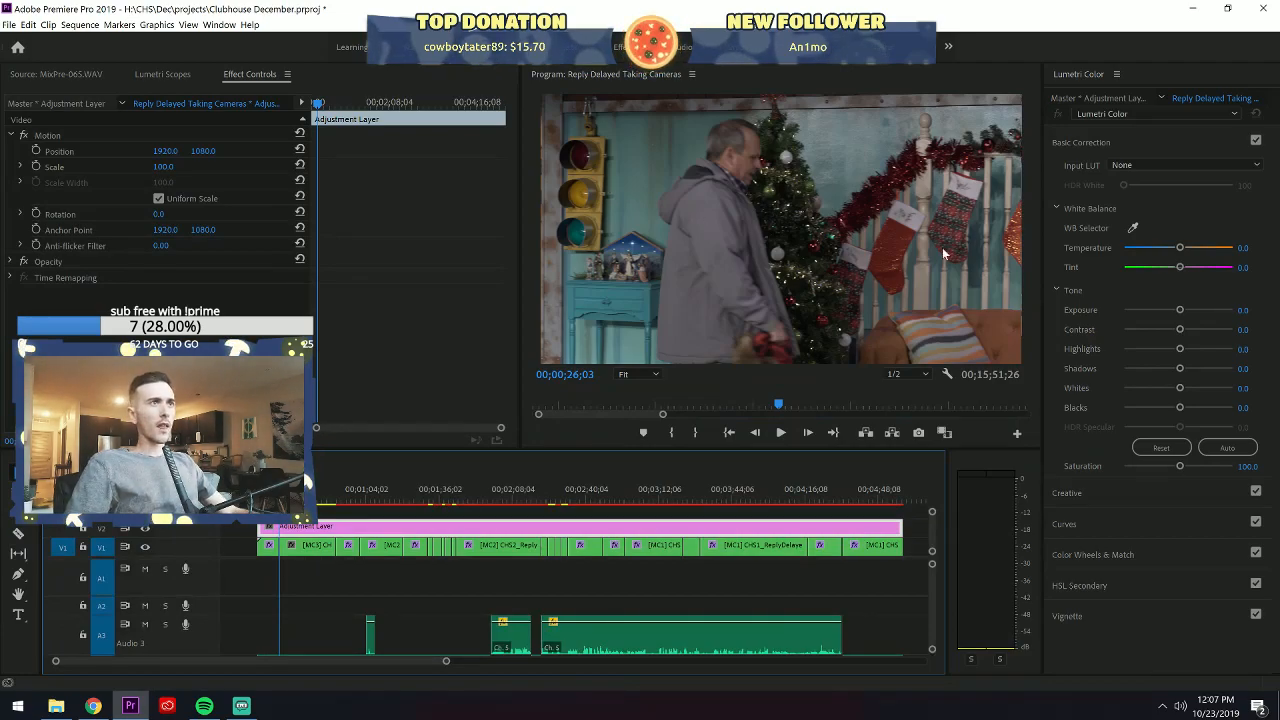
left_click(1182, 248)
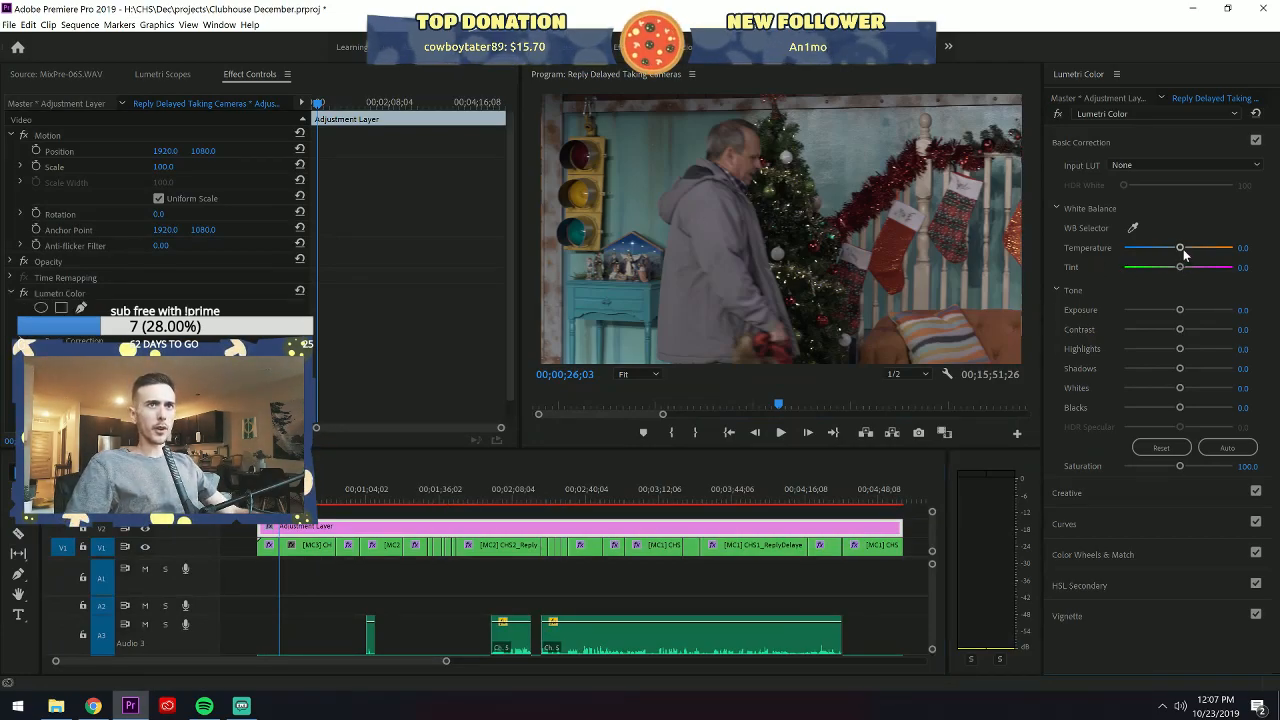
left_click_drag(1184, 253, 1188, 253)
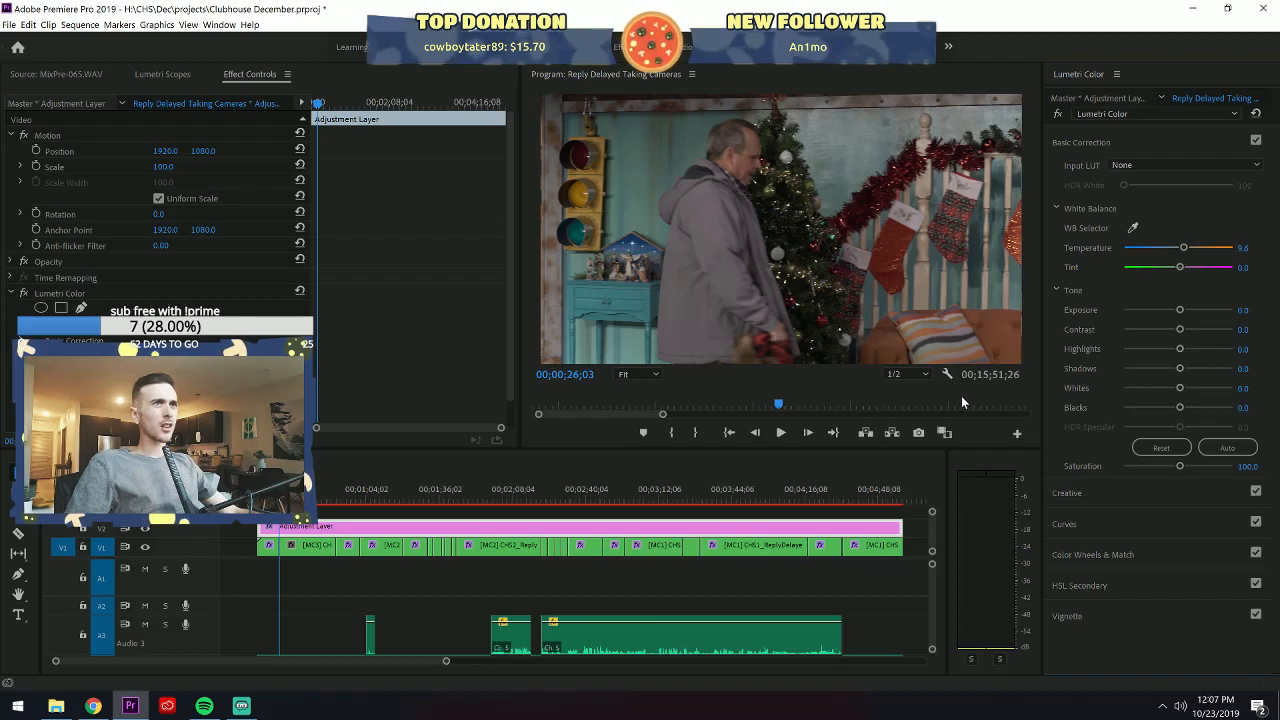
Check the wide shot at 00;02;09;17 and the closer shot at 00;01;36;09 under the adjustment layer.
left_click(516, 493)
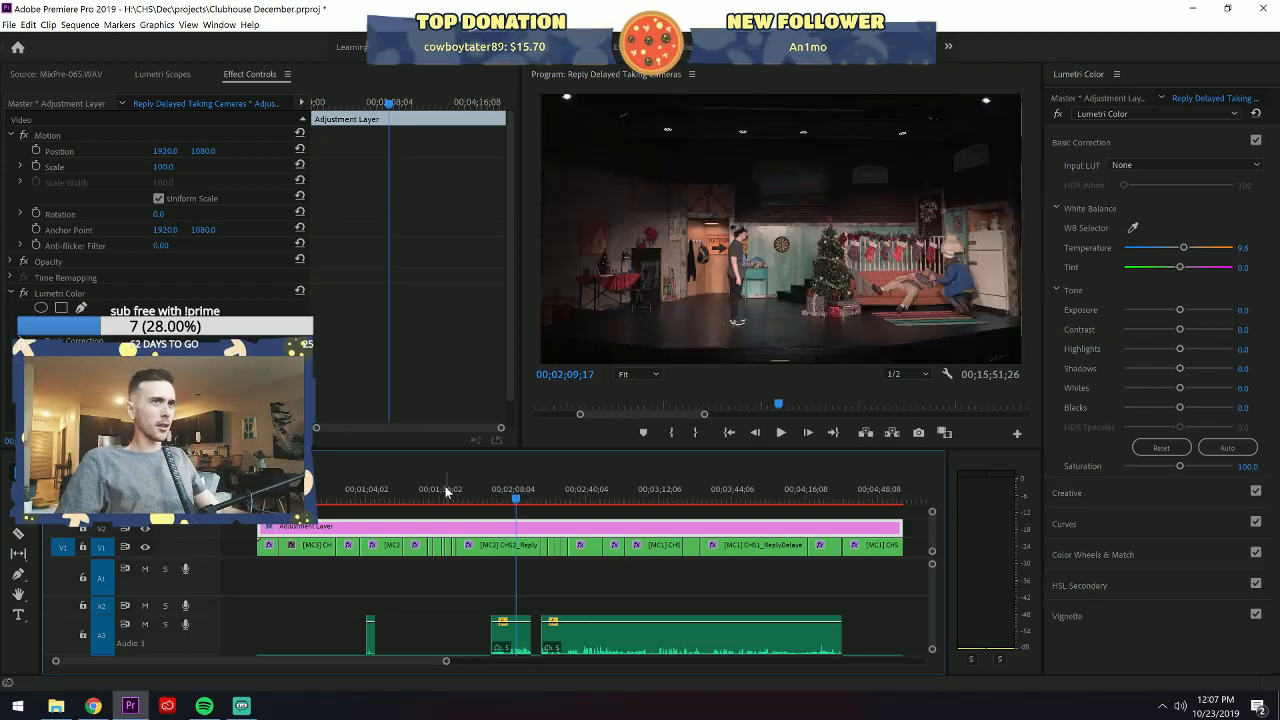
left_click(505, 545)
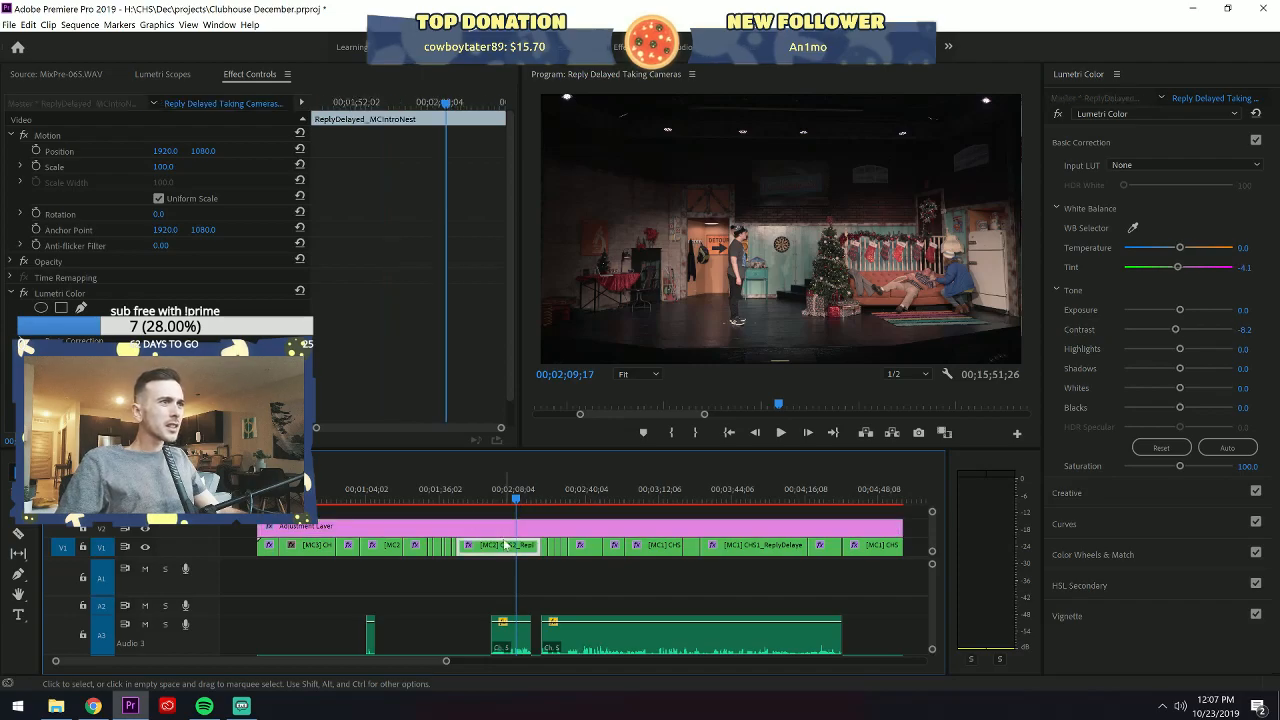
left_click(443, 491)
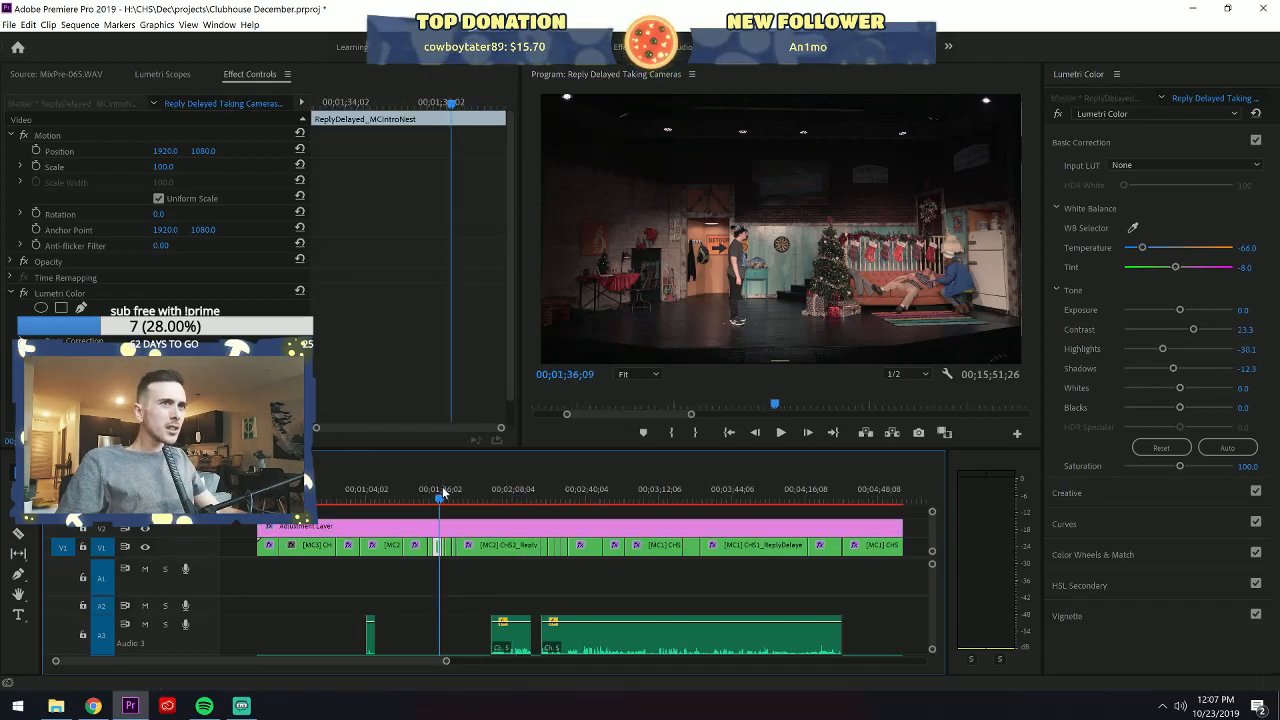
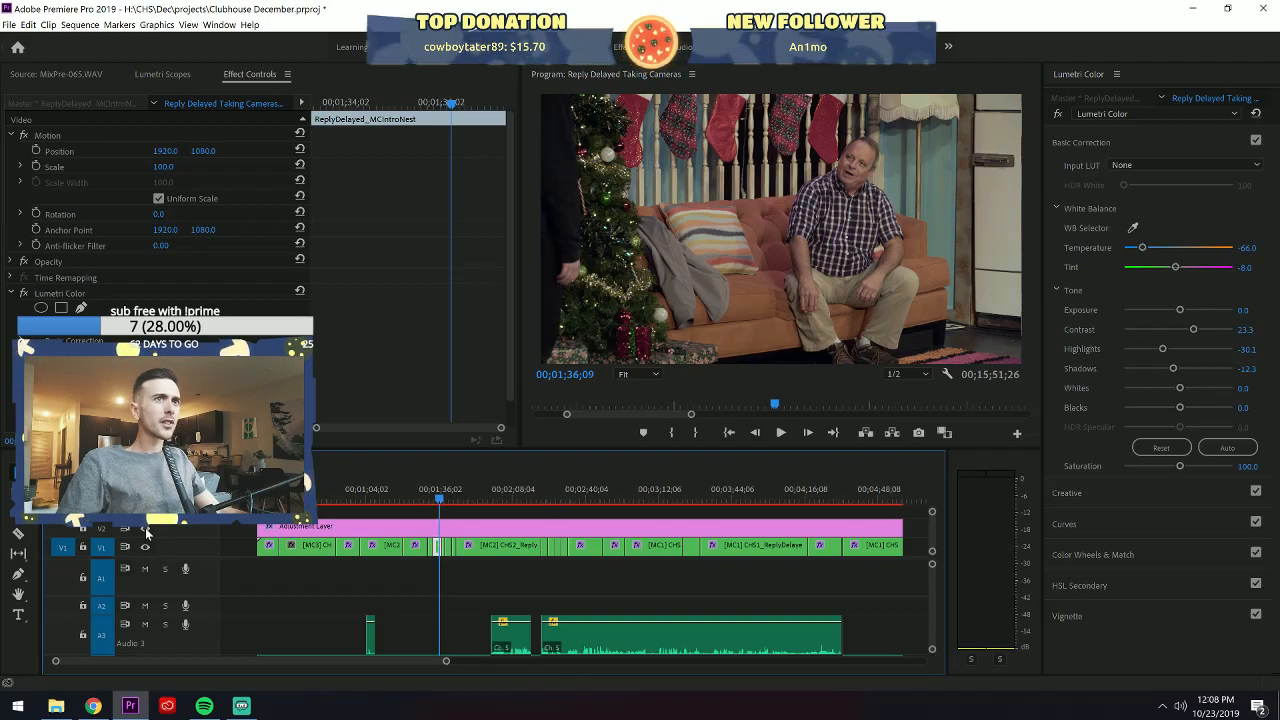
Try the Kodak 5218 Kodak 2383 look at intensity 32.9 and the Kodak 5205 Fuji 3510 look on the clip at 00;01;36;09.
left_click(1068, 141)
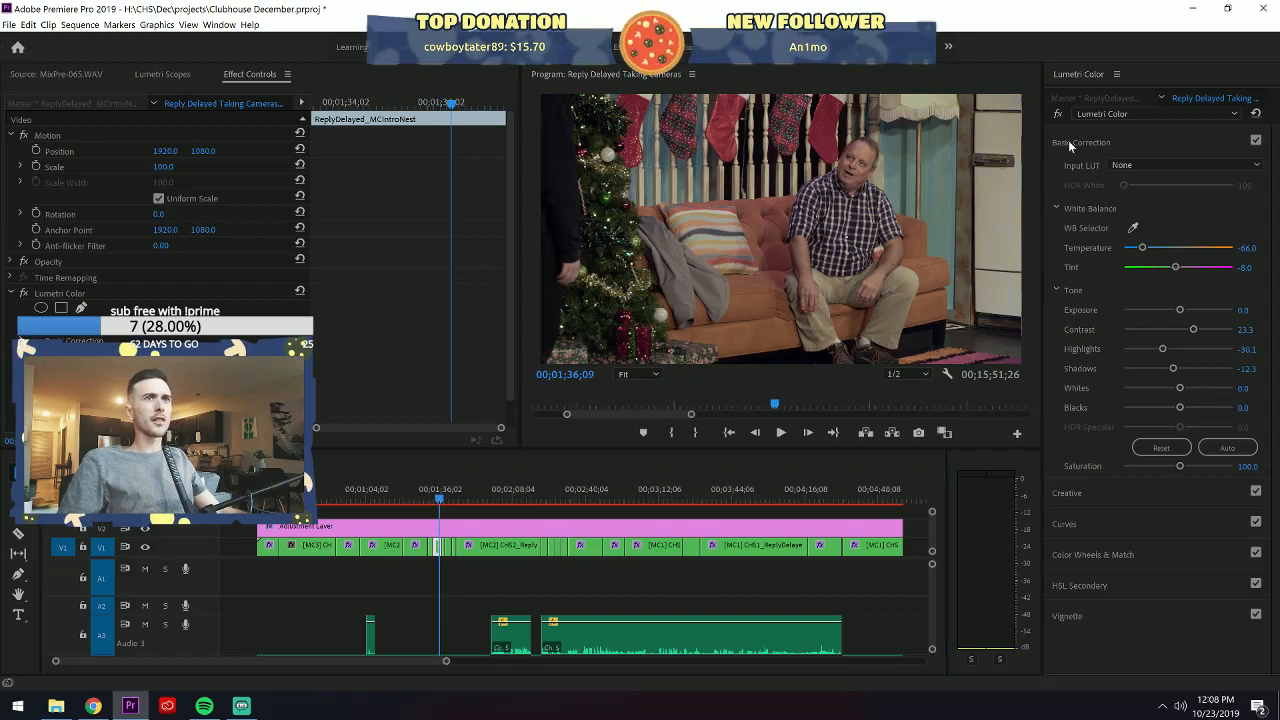
left_click(1067, 173)
left_click(1104, 195)
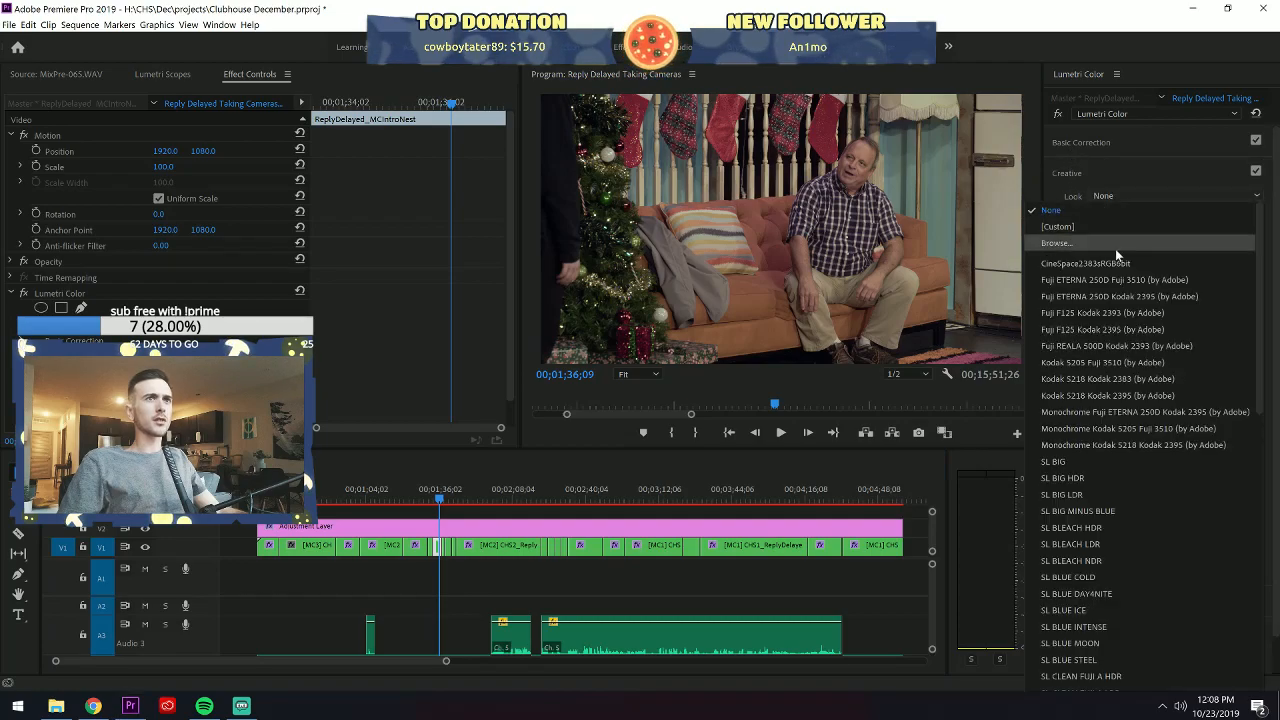
left_click(1108, 377)
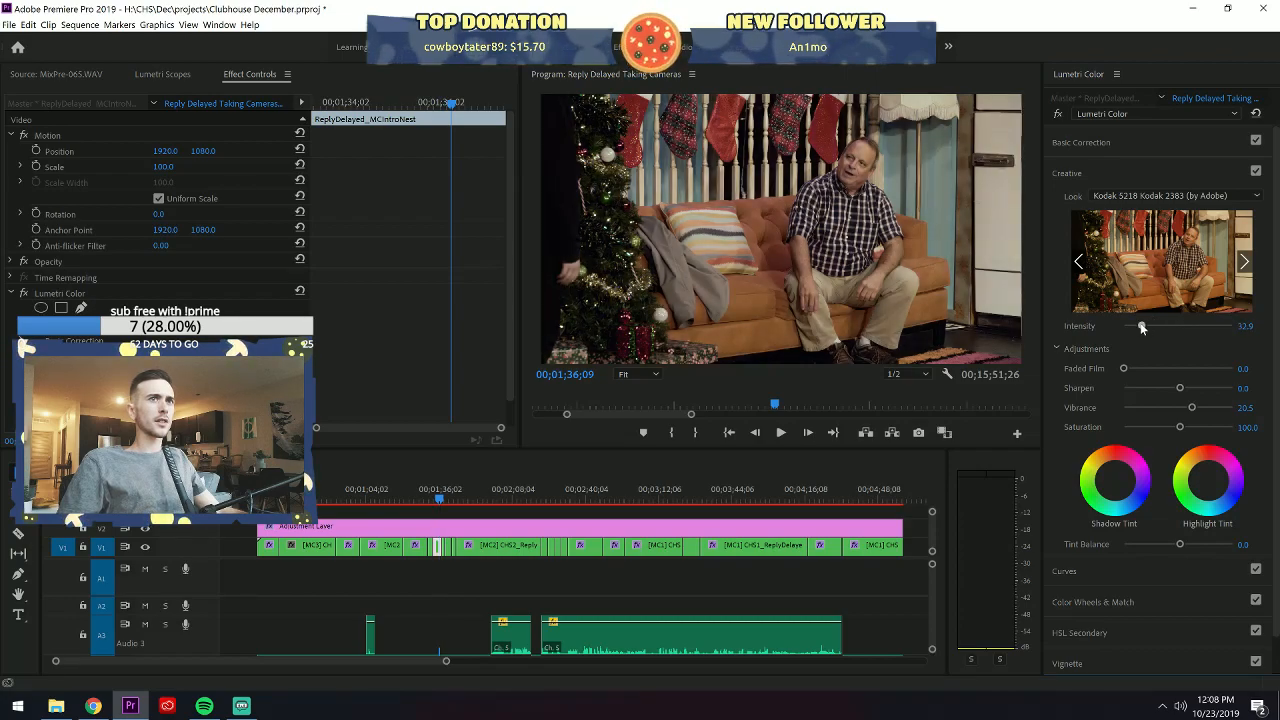
left_click(1138, 195)
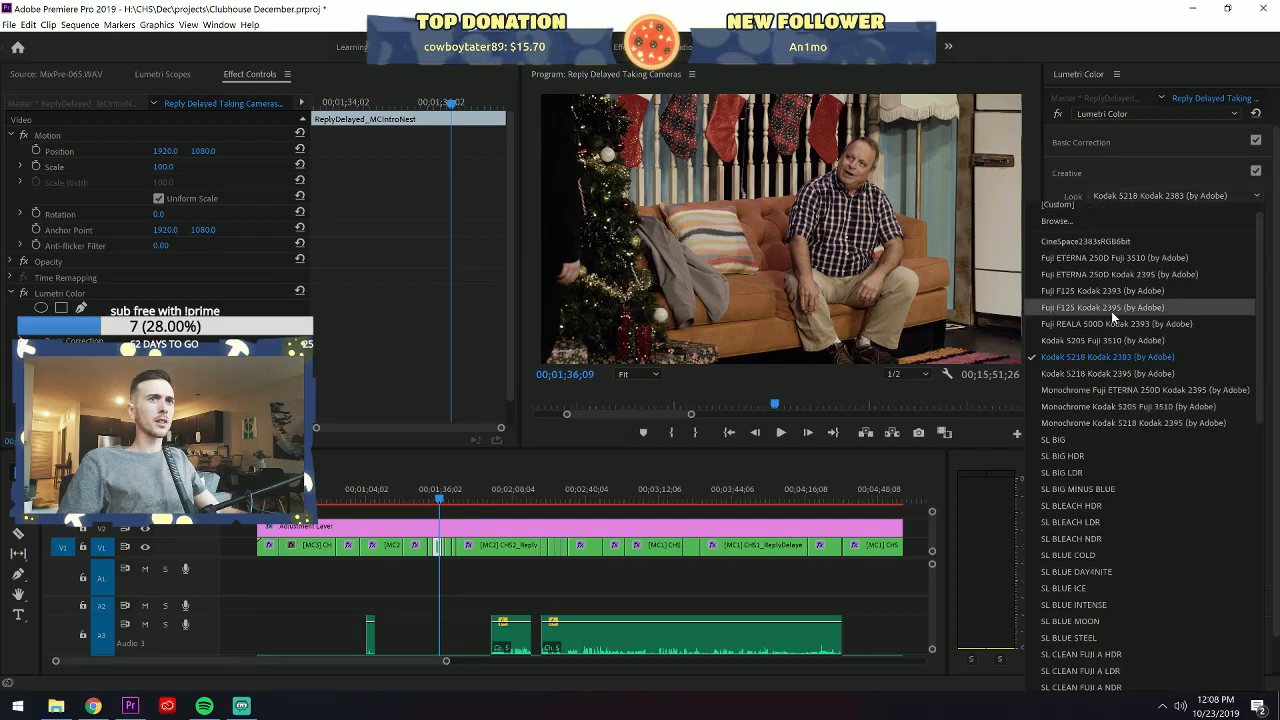
left_click(1111, 322)
left_click(1152, 203)
left_click(1140, 210)
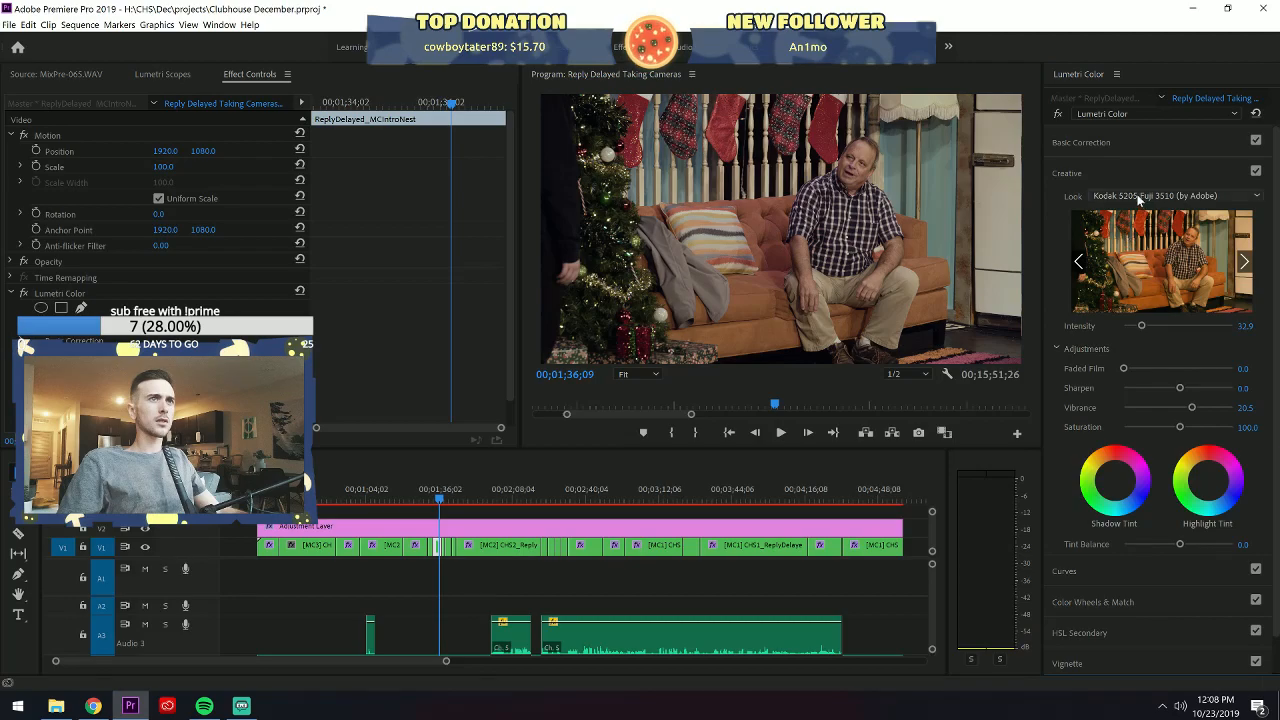
Compare the clip at 00;01;36;09 with and without its Creative adjustments.
left_click(1256, 171)
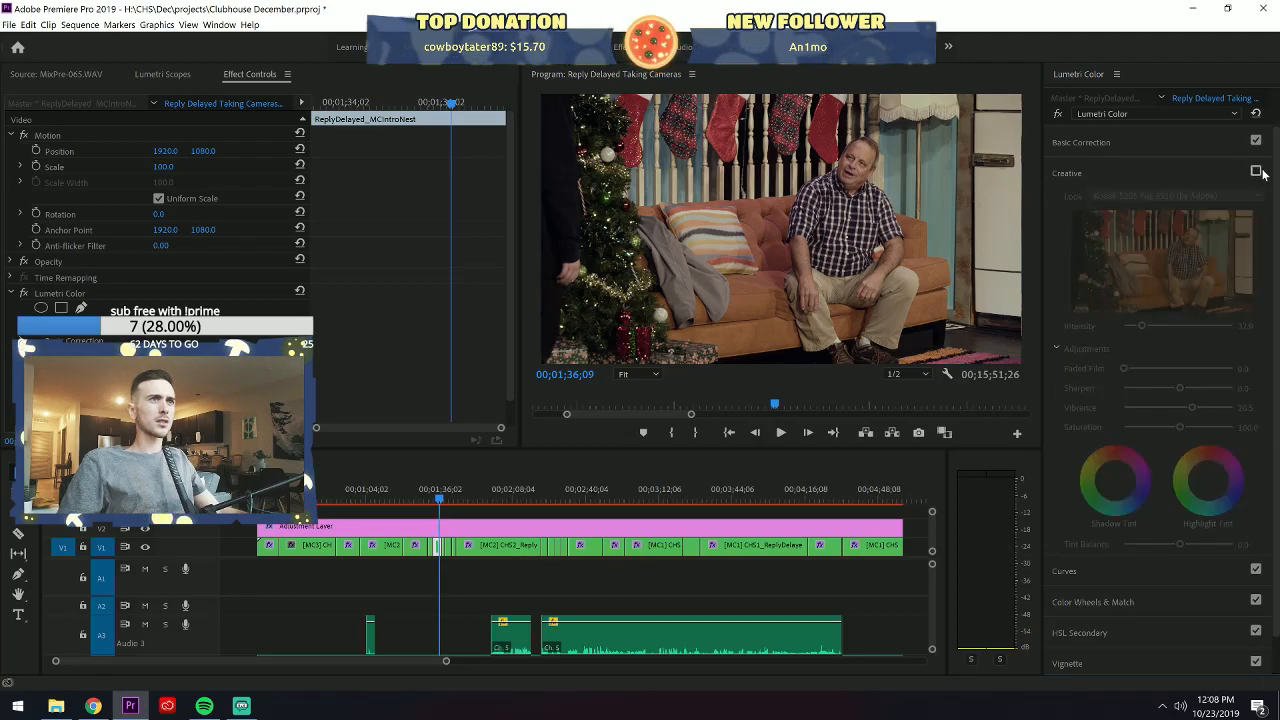
left_click(1256, 171)
left_click(1256, 171)
left_click(1256, 171)
left_click(1256, 171)
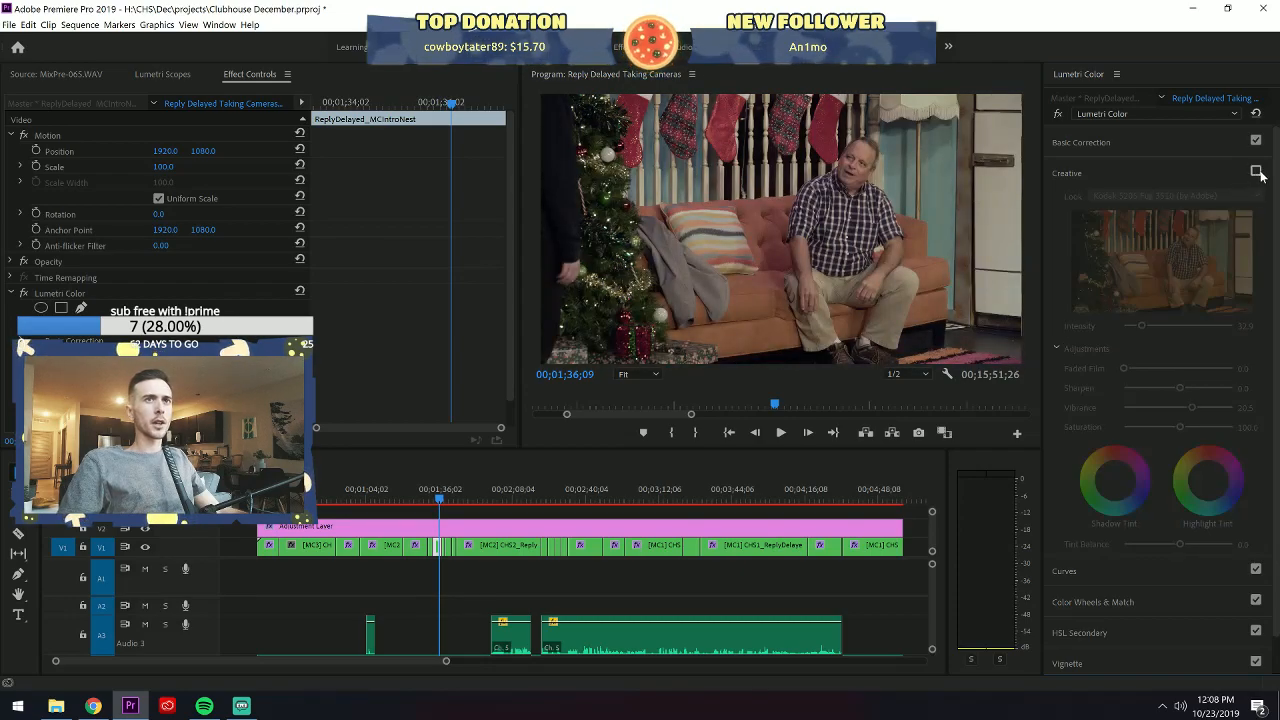
left_click(1256, 171)
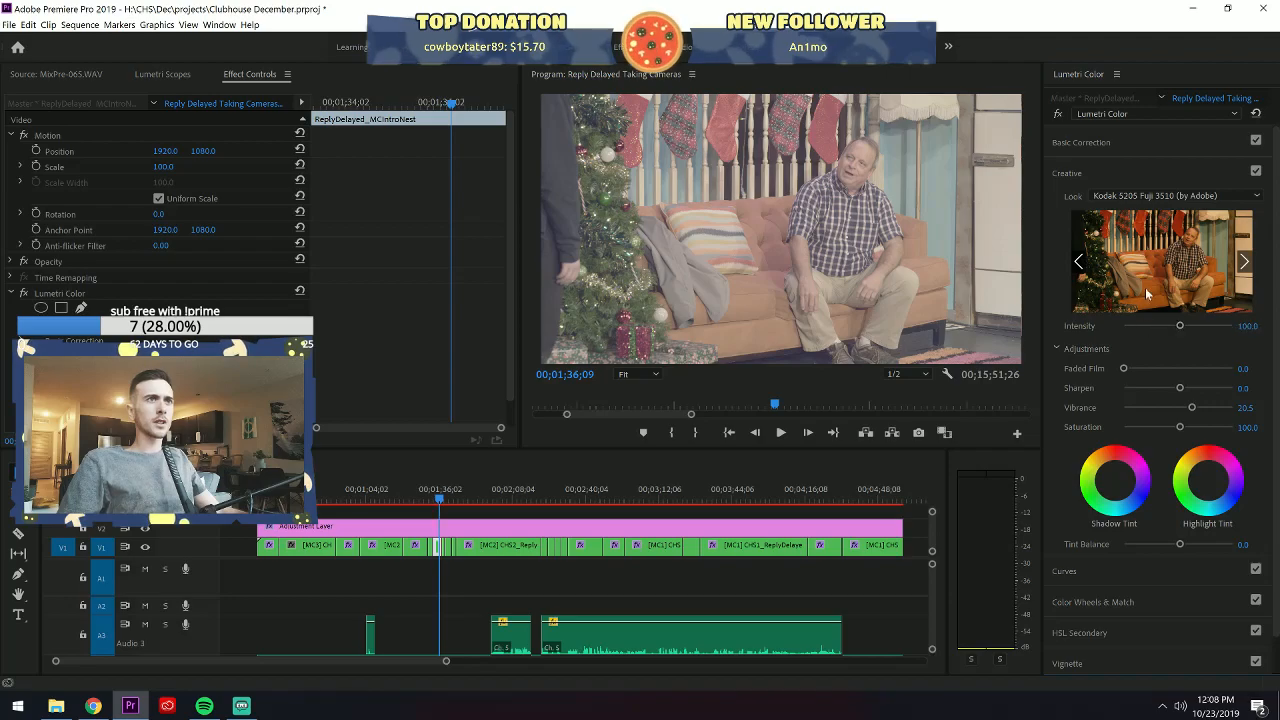
Try the Kodak 5218 Kodak 2383 look at intensity 100 on the clip at 00;01;36;09 and reset its look to None.
left_click(1135, 195)
left_click(1126, 234)
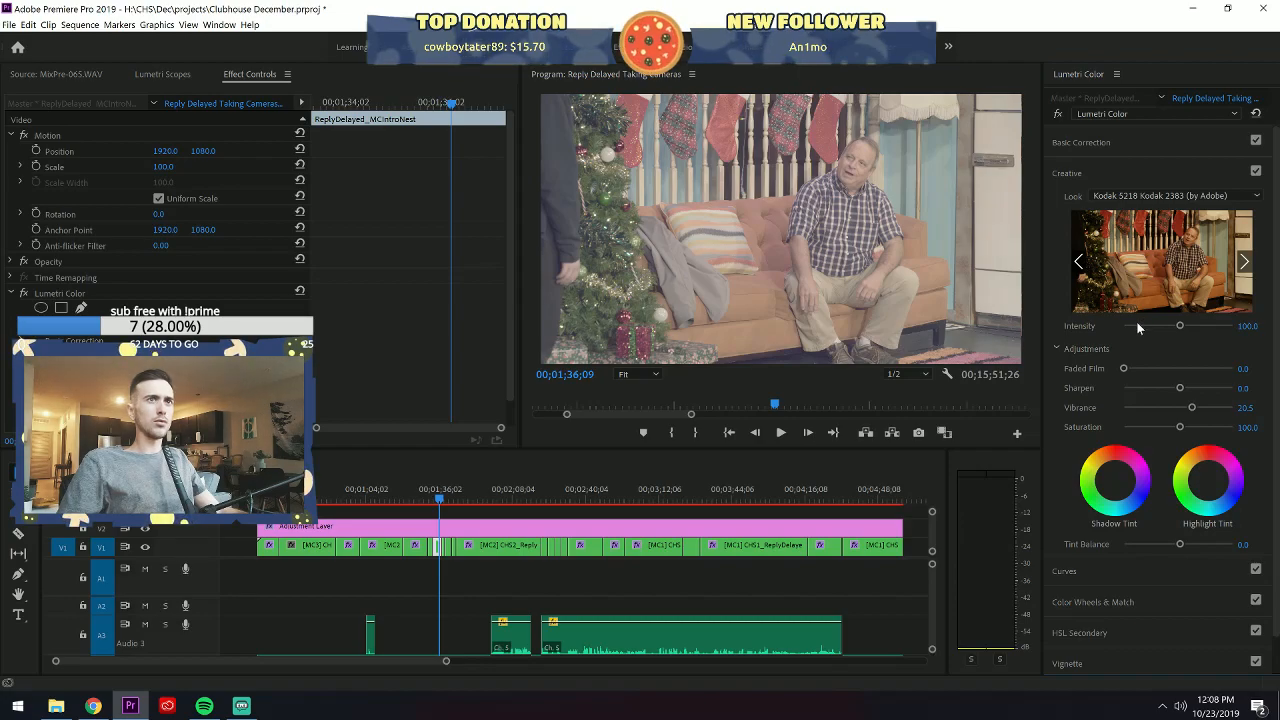
left_click(1256, 171)
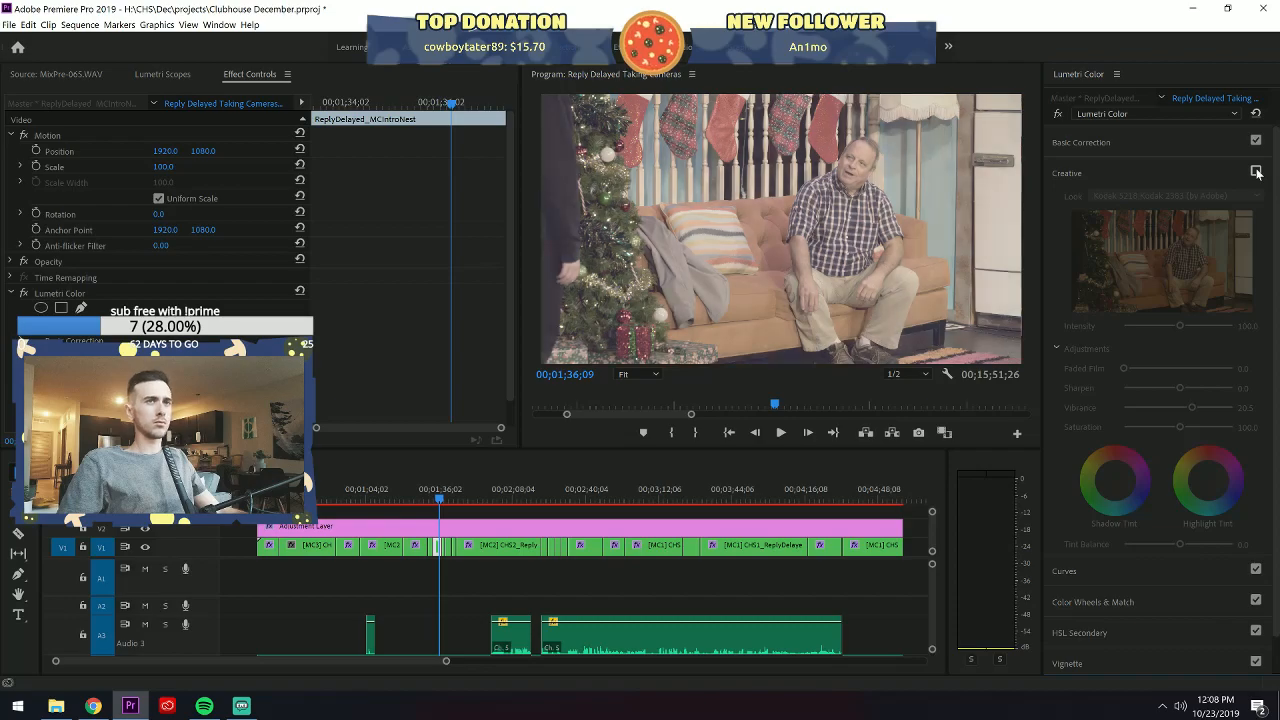
left_click(1256, 171)
left_click(1256, 171)
left_click(1256, 171)
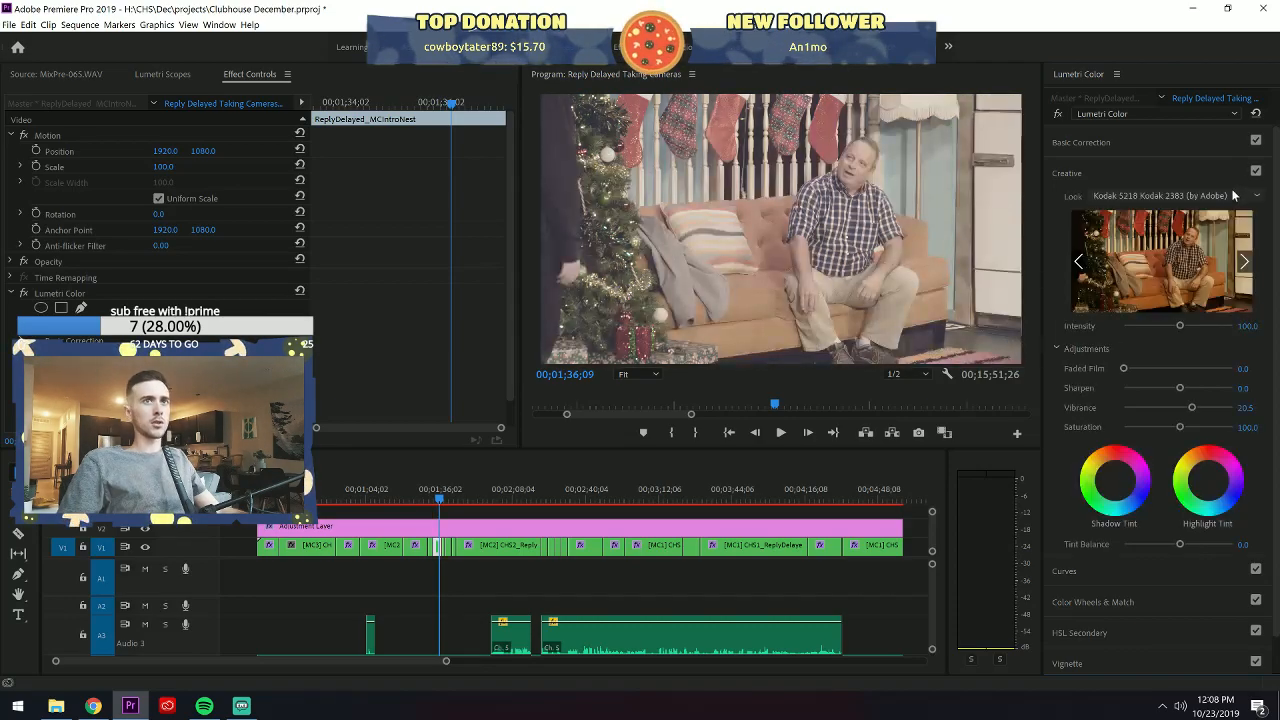
left_click(1234, 196)
left_click(1058, 210)
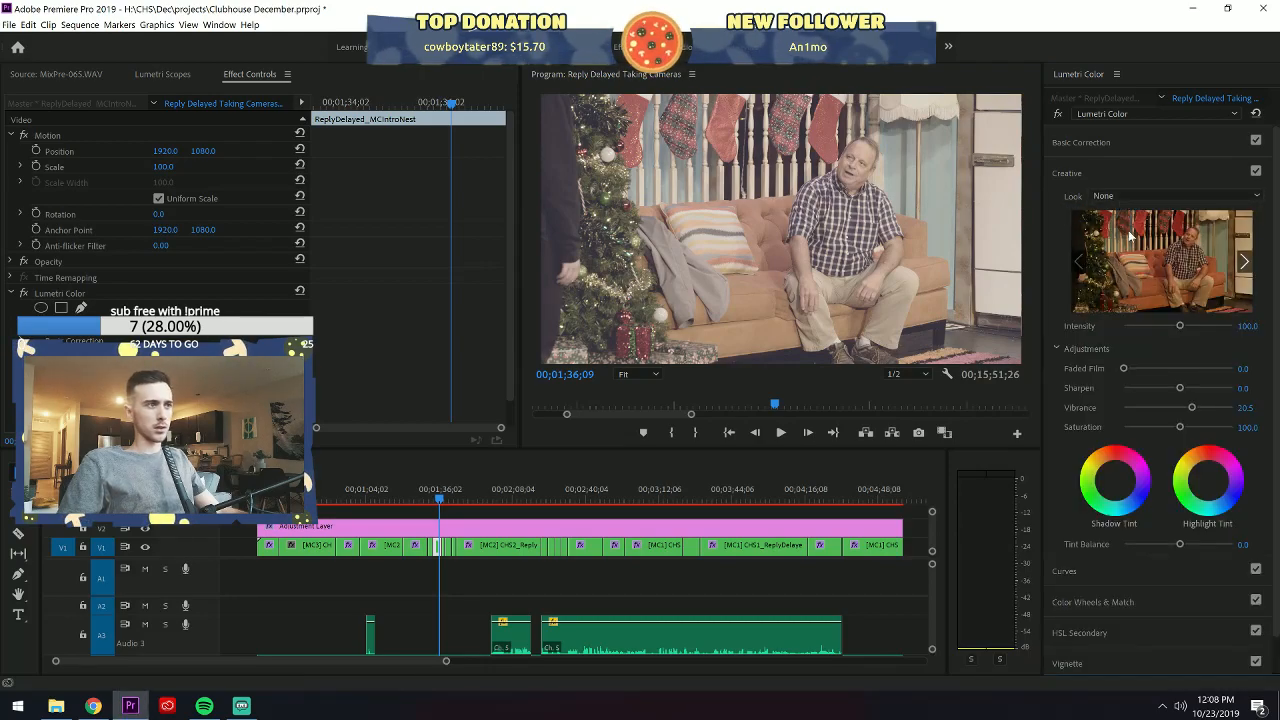
Apply the Fuji REALA 500D Kodak 2393 look to the adjustment layer with its intensity set to 26.0.
left_click(522, 528)
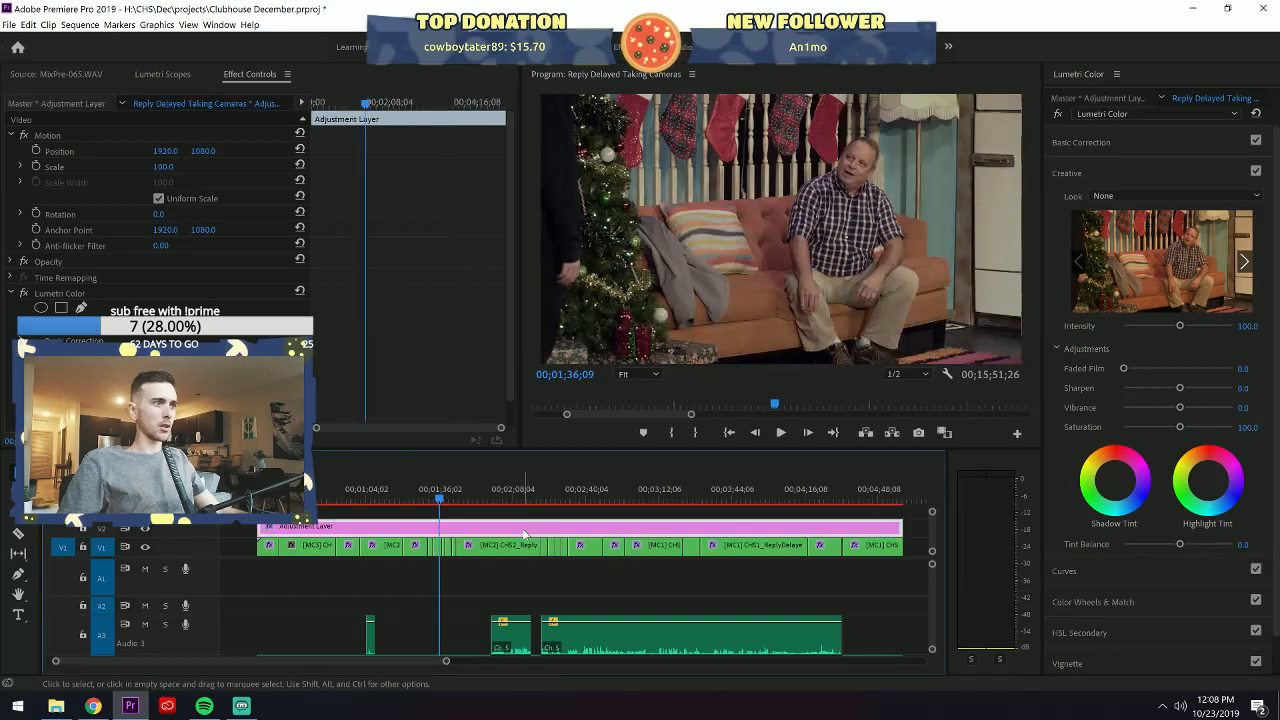
left_click(1118, 197)
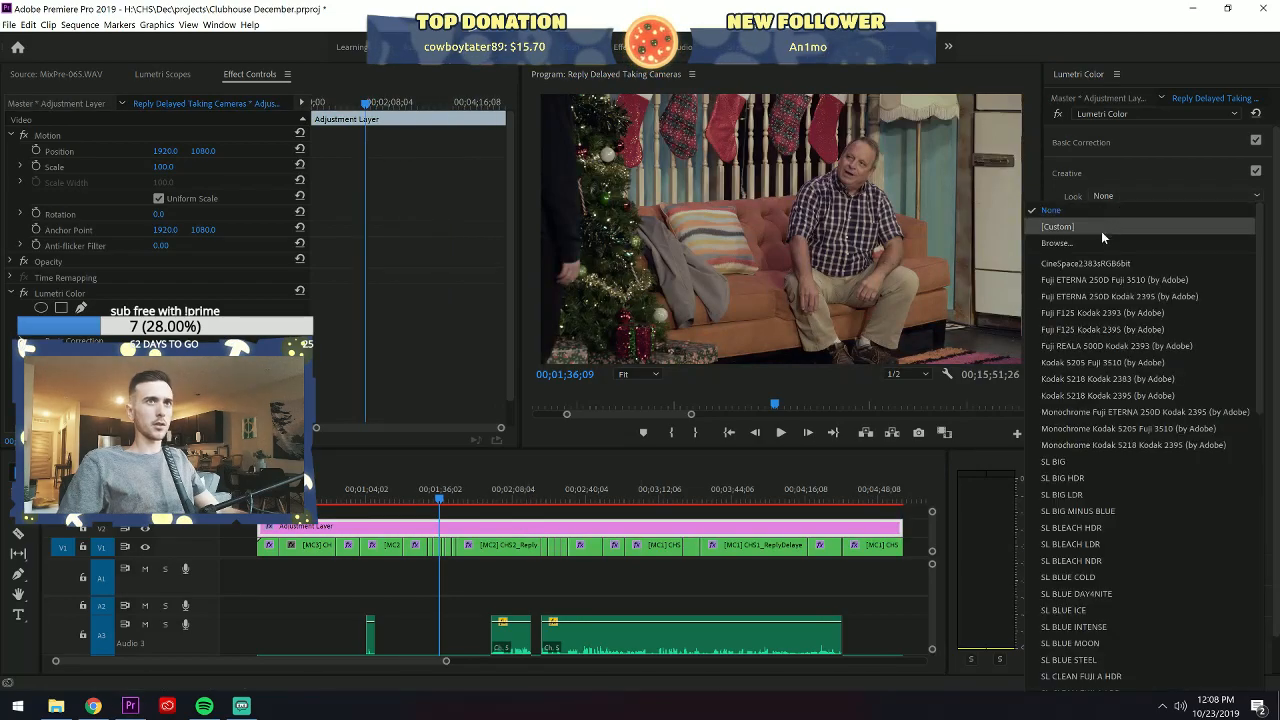
left_click(1094, 348)
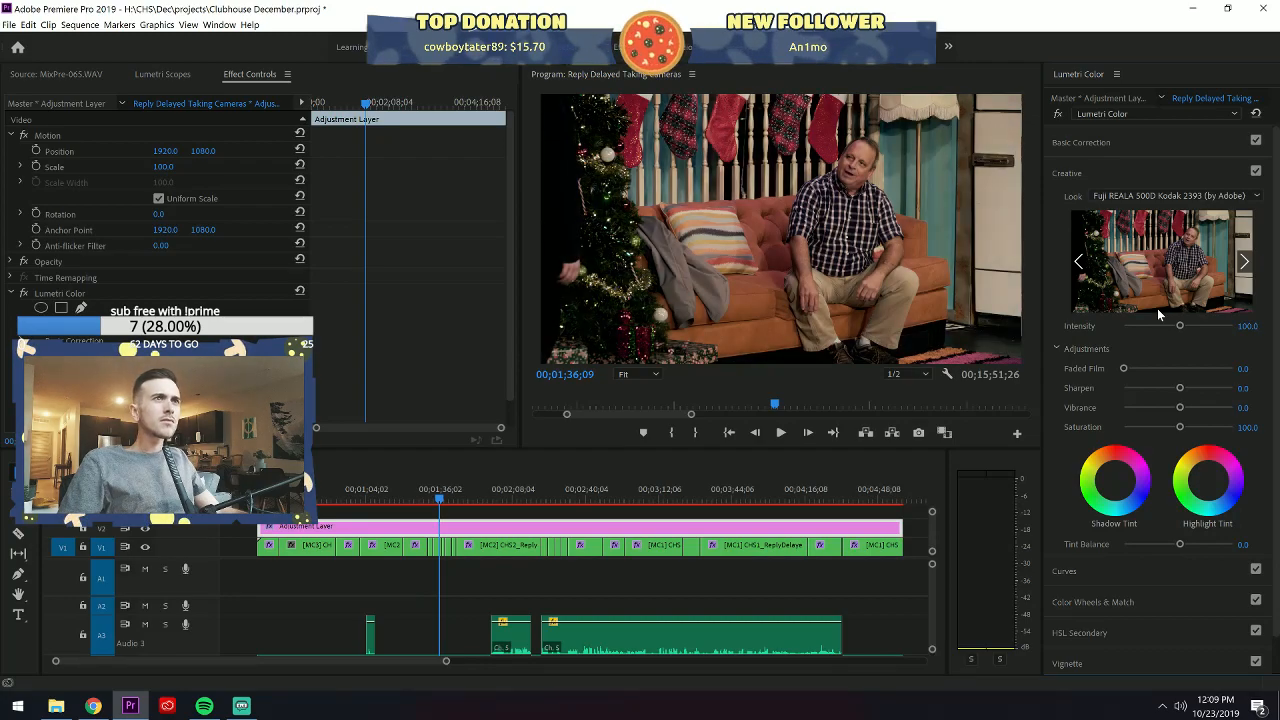
left_click(1137, 326)
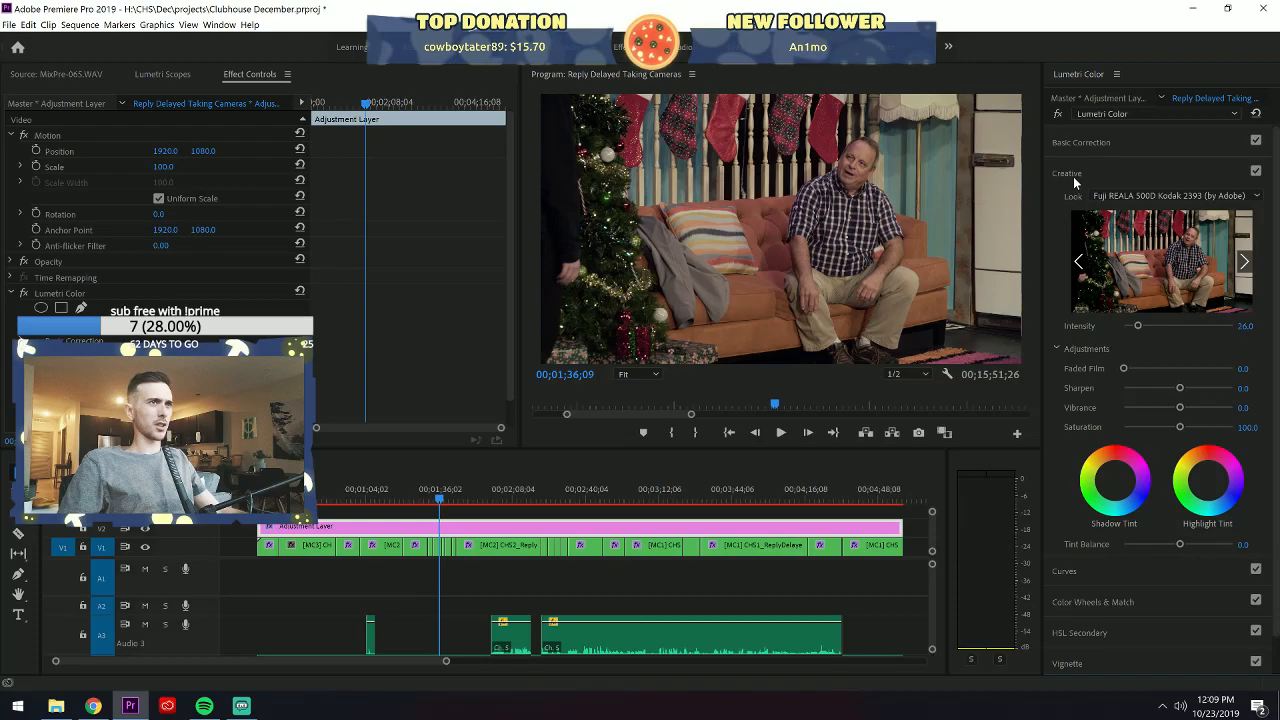
Compare the shots at 00;01;36;09 and 00;02;03;19 with and without the adjustment layer's Creative adjustments.
left_click(1251, 174)
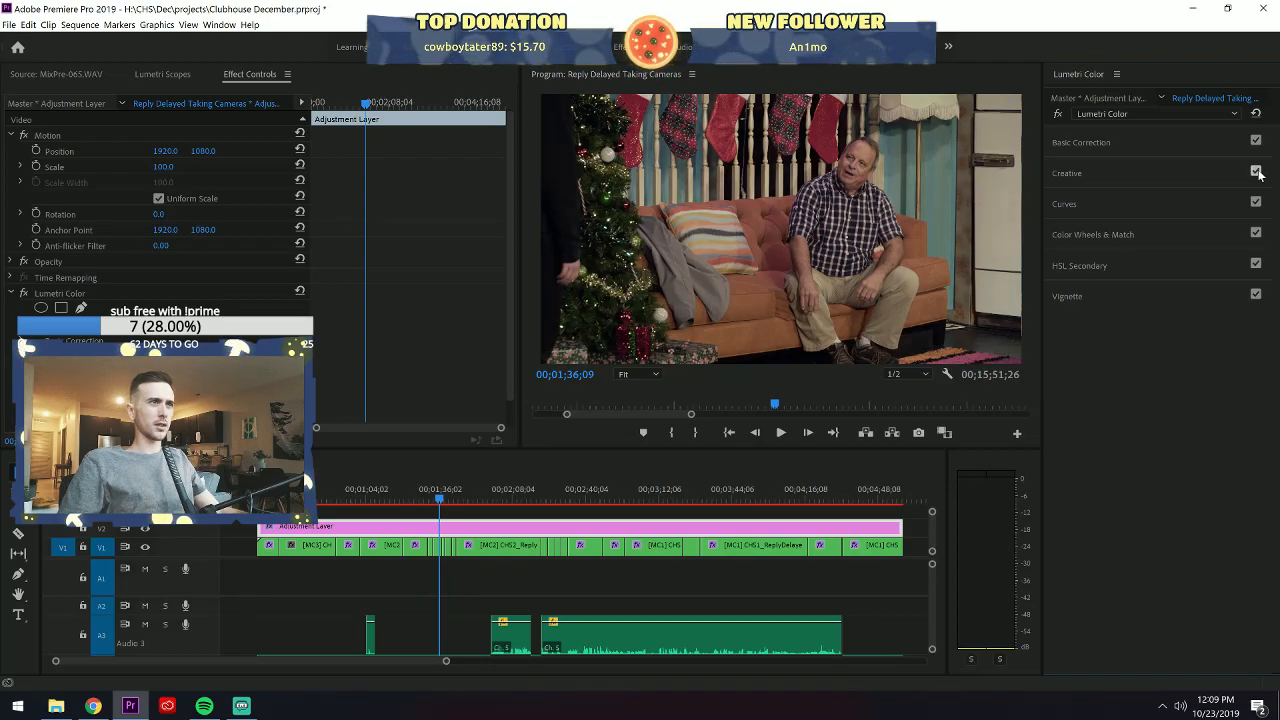
left_click(1257, 172)
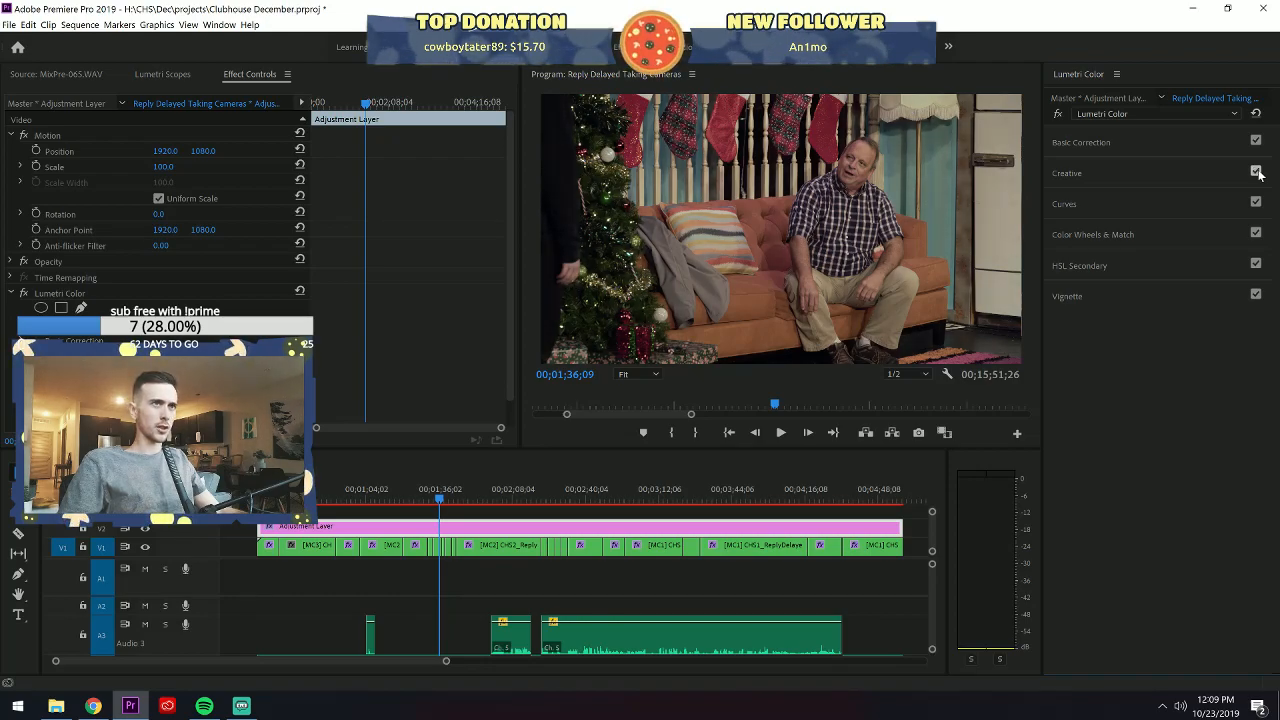
left_click(501, 490)
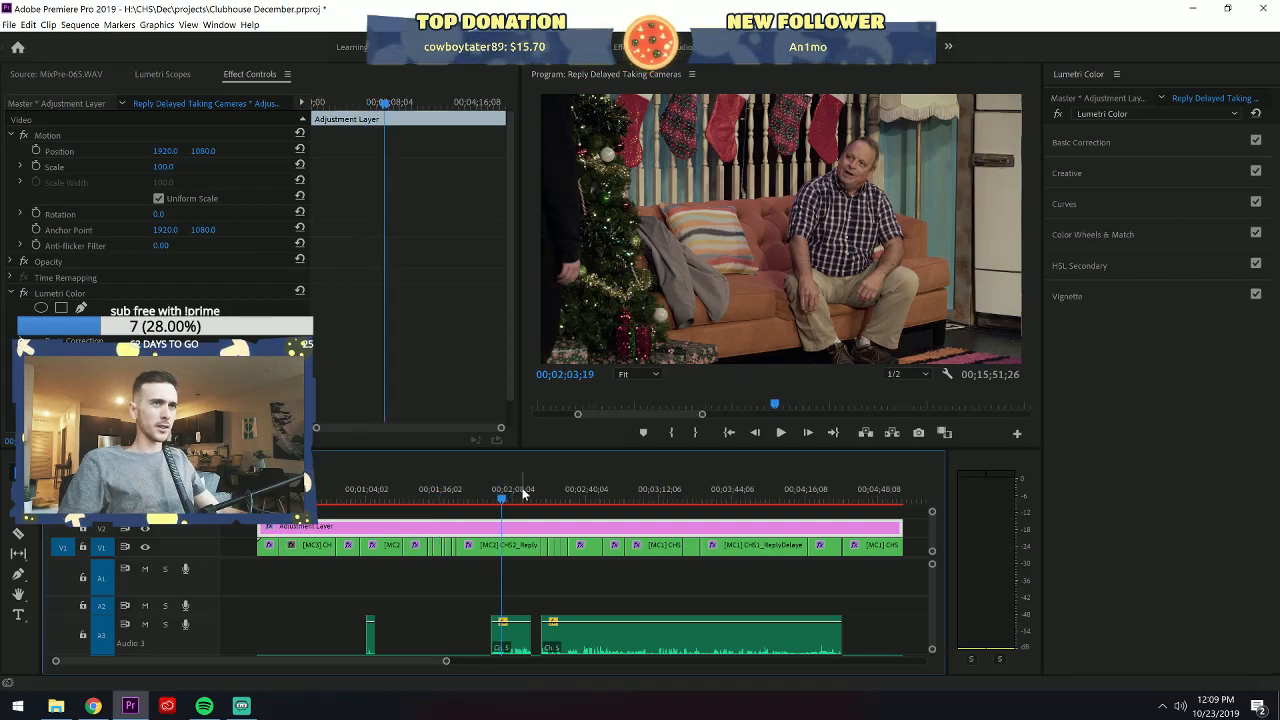
left_click(1258, 171)
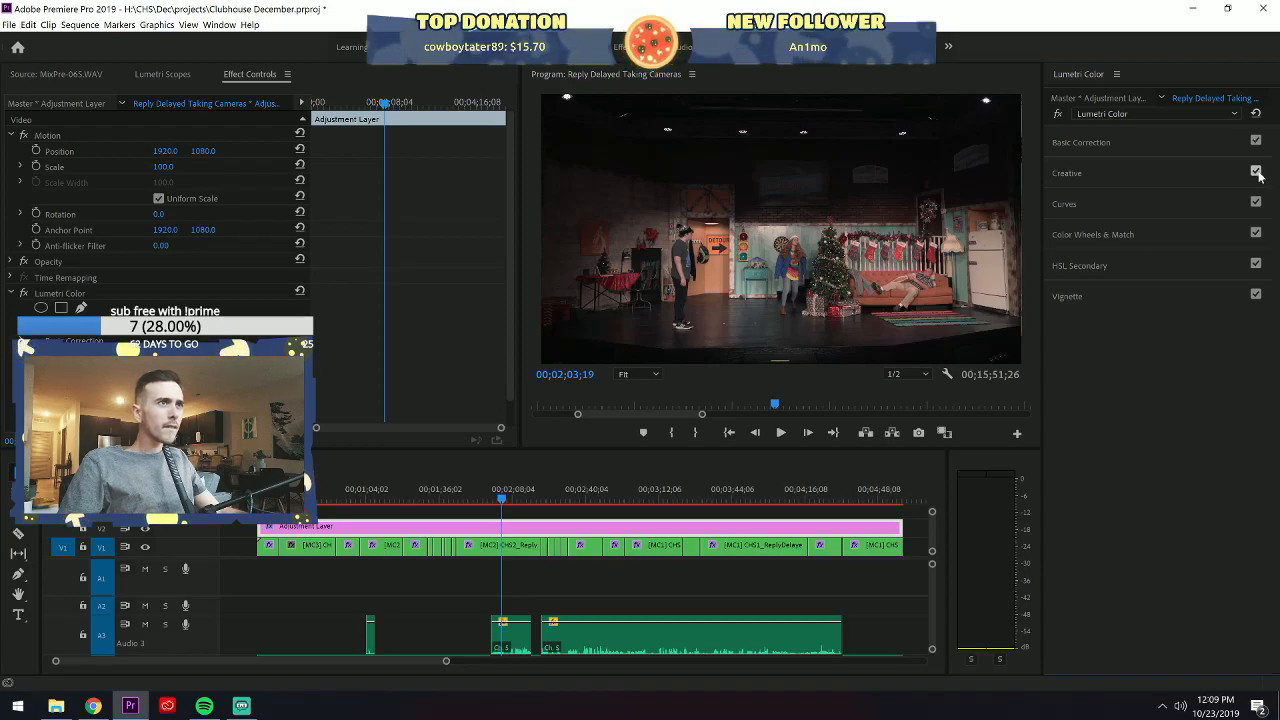
left_click(1257, 173)
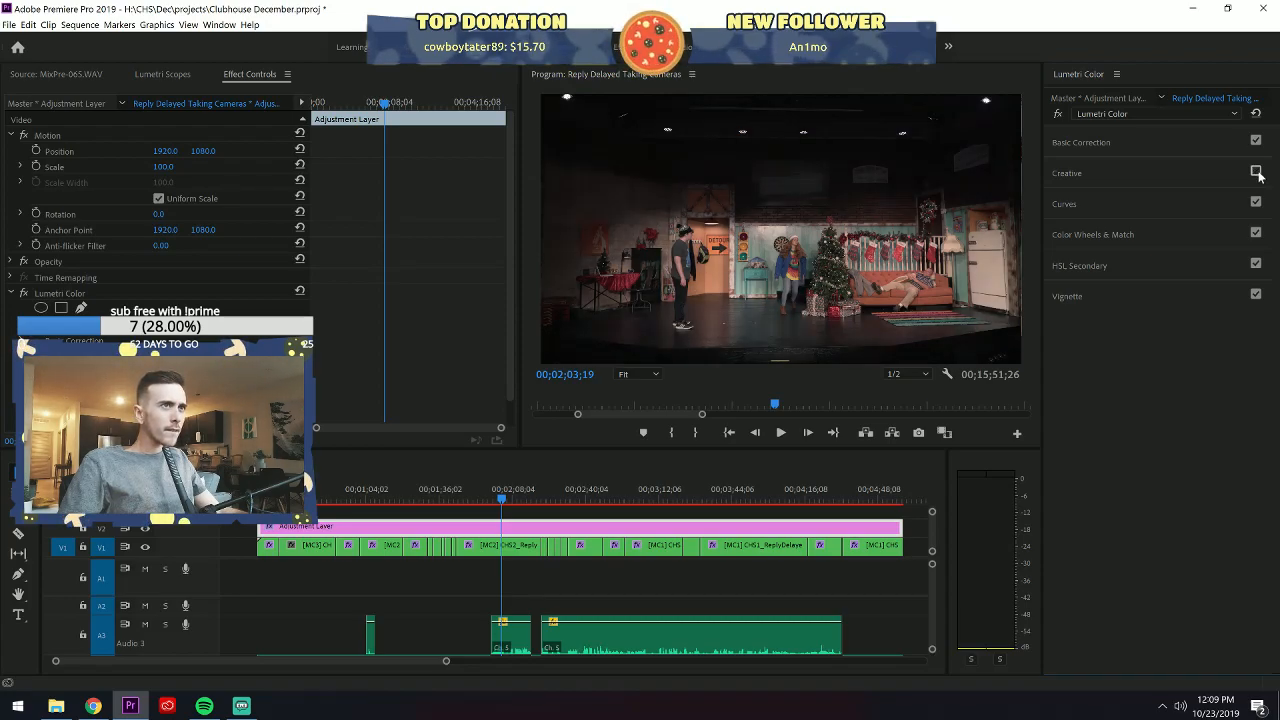
left_click(1257, 173)
left_click(1257, 173)
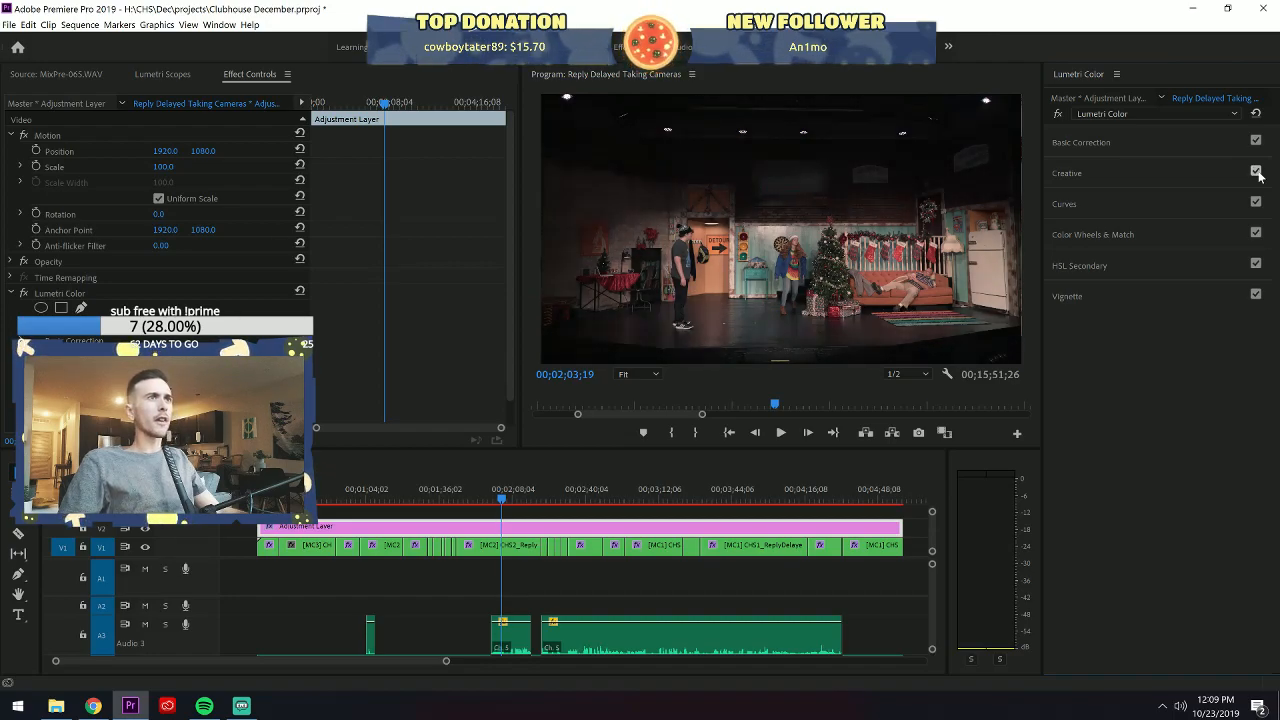
left_click(1257, 173)
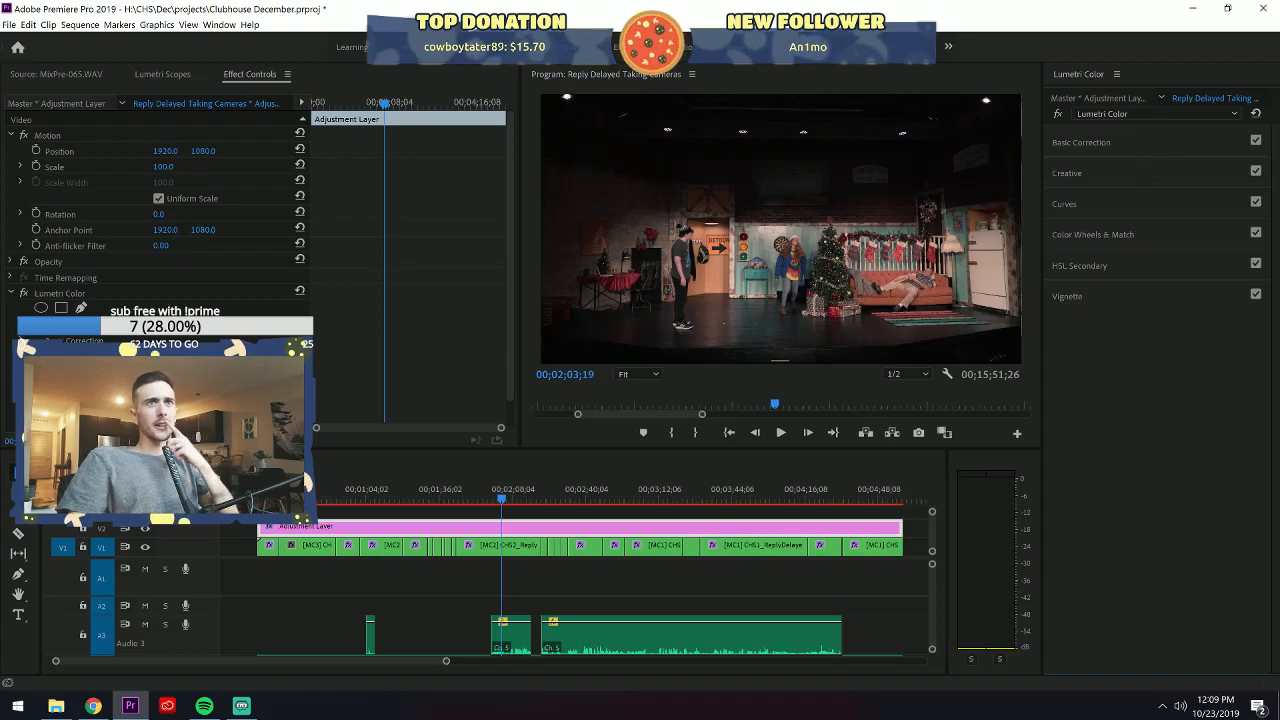
left_click(1255, 172)
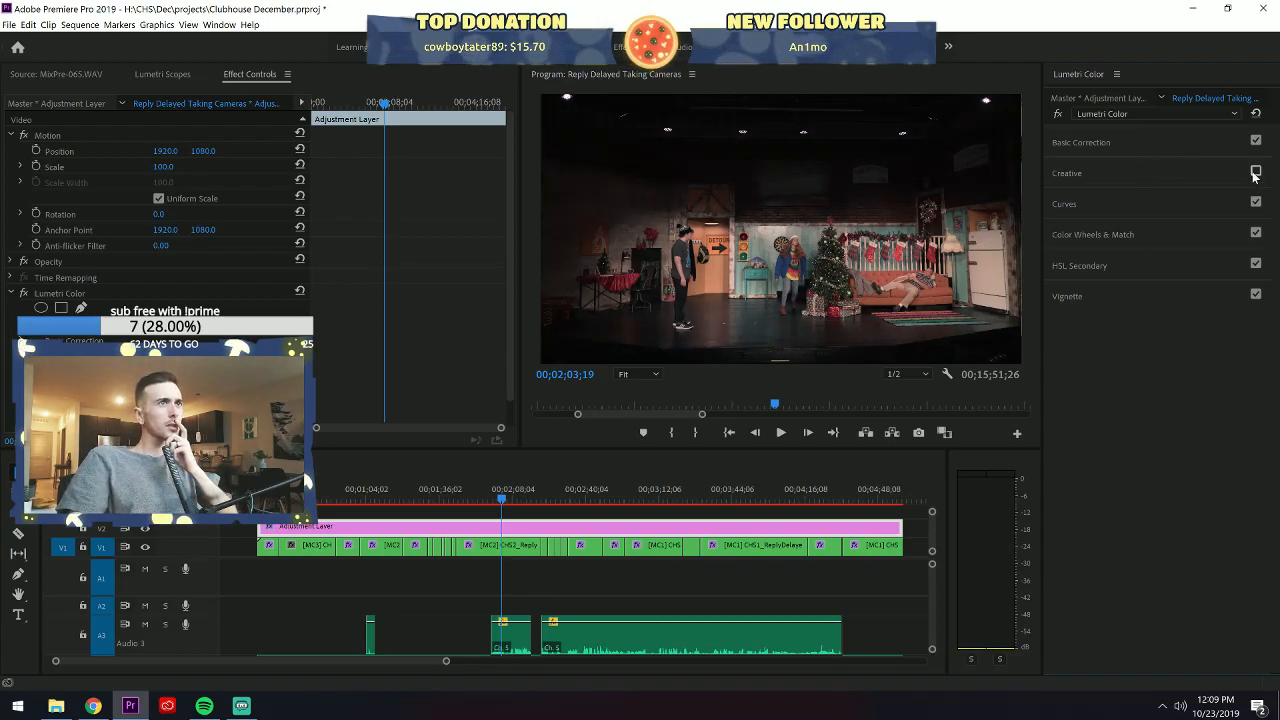
left_click(1255, 172)
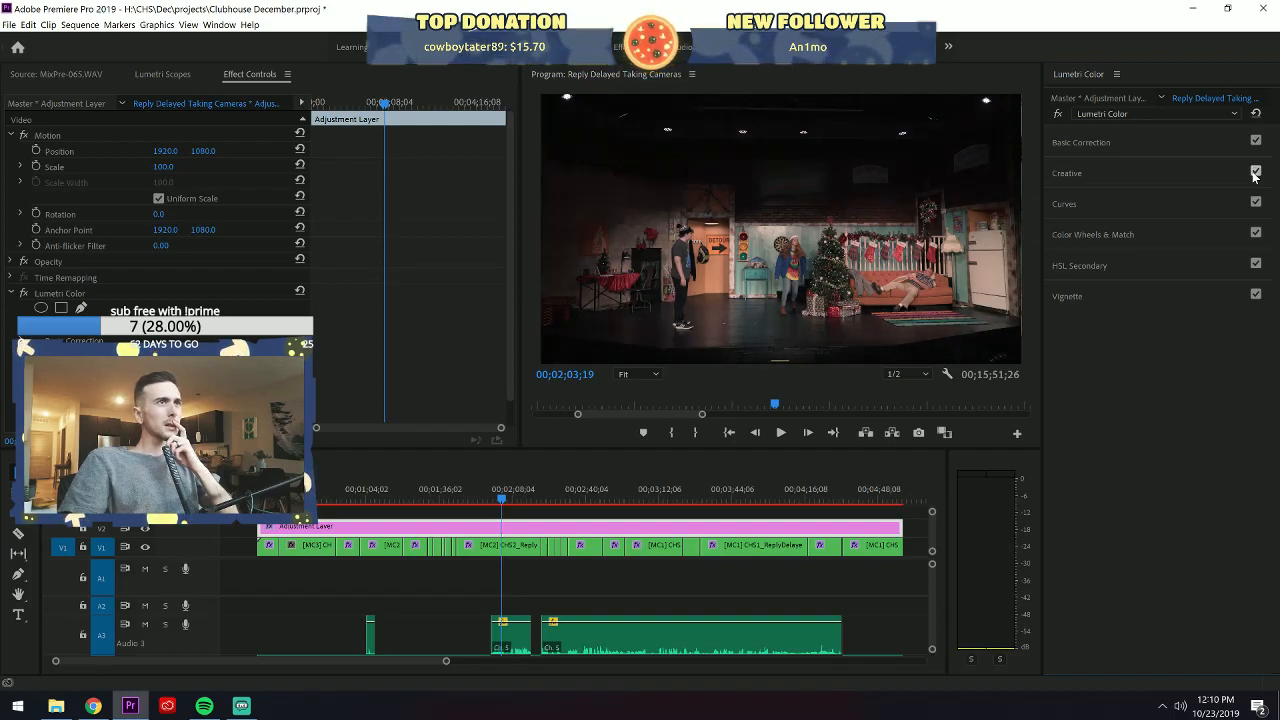
Compare the shot at 00;02;21;12 with and without the adjustment layer's Creative adjustments and the clip's own Lumetri Color effect.
left_click(543, 488)
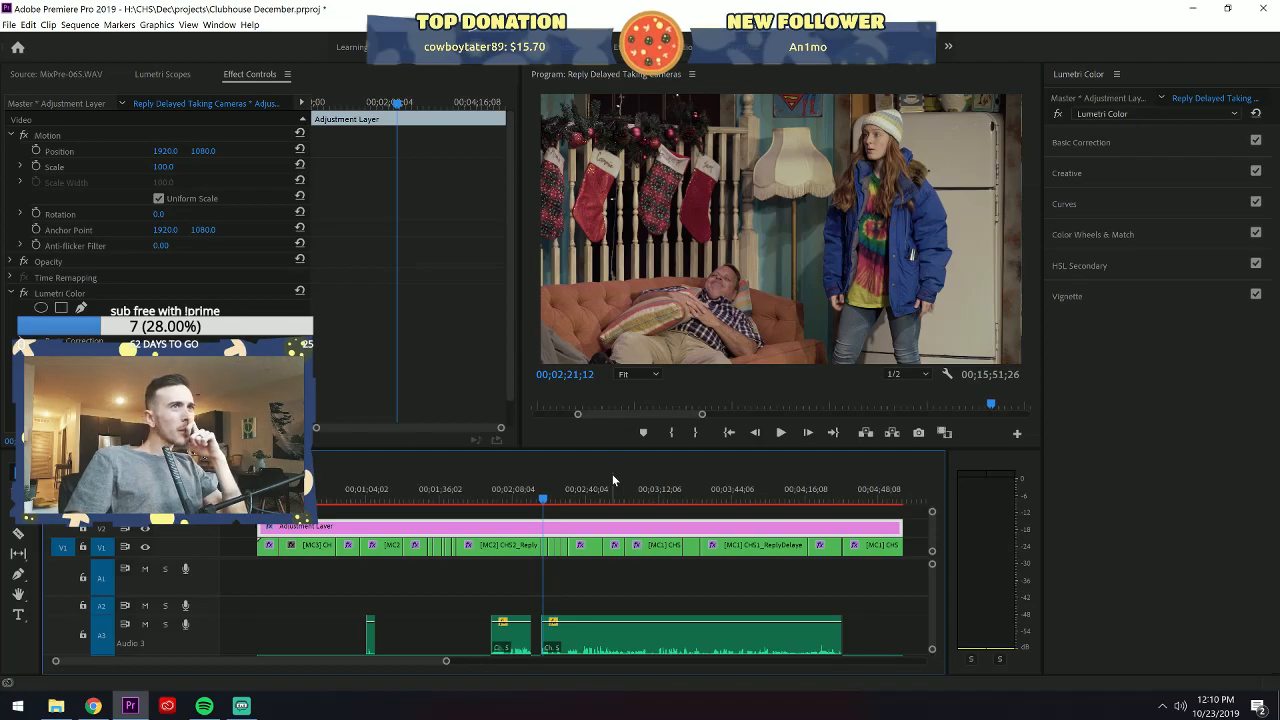
left_click(1256, 172)
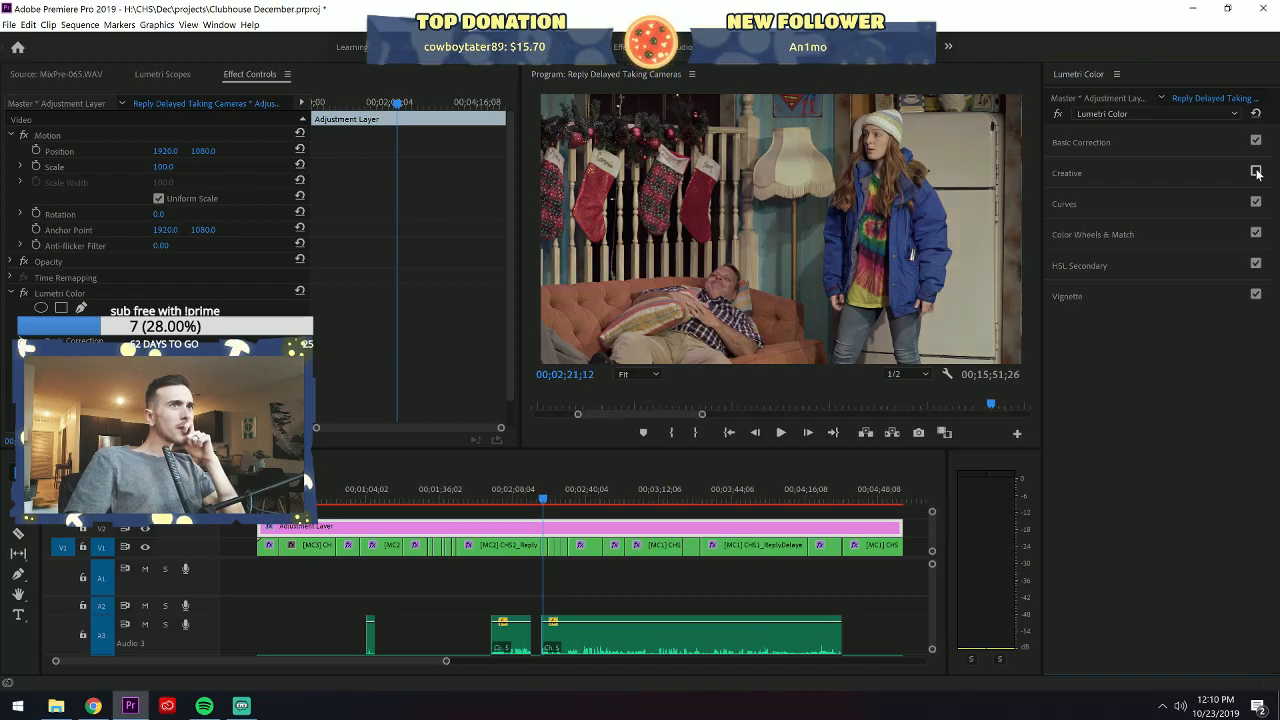
left_click(1256, 172)
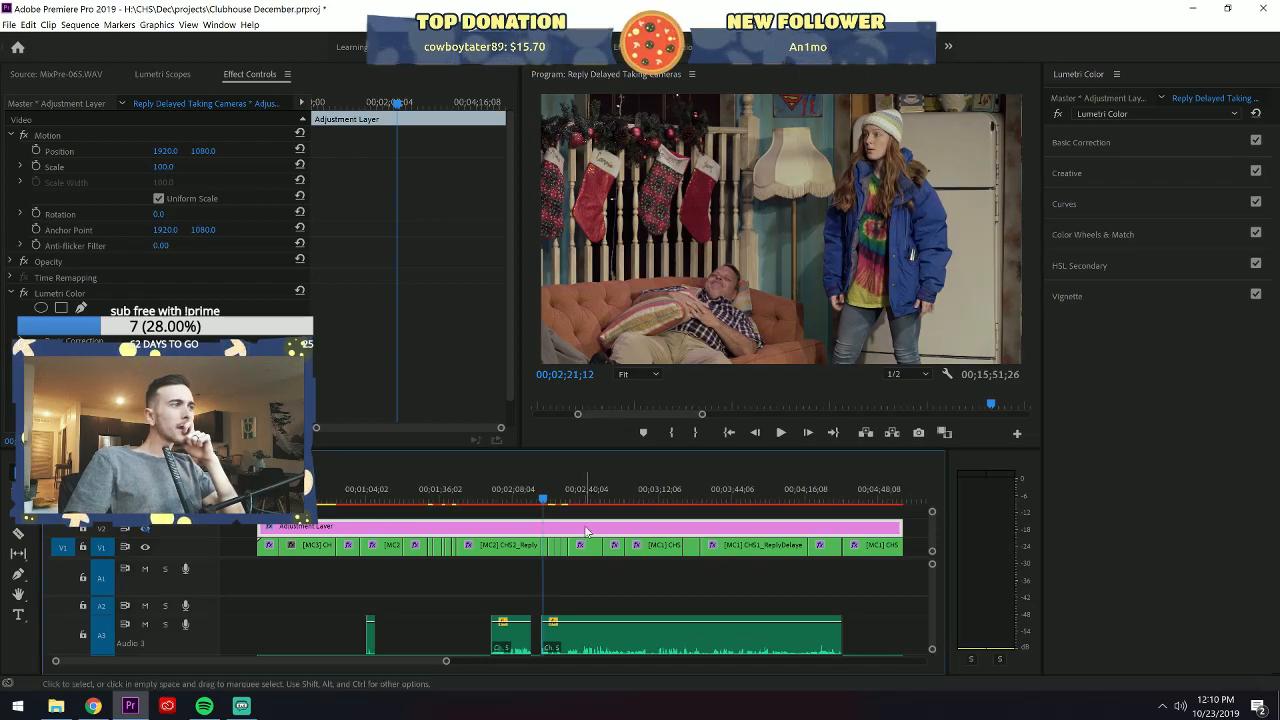
left_click(543, 546)
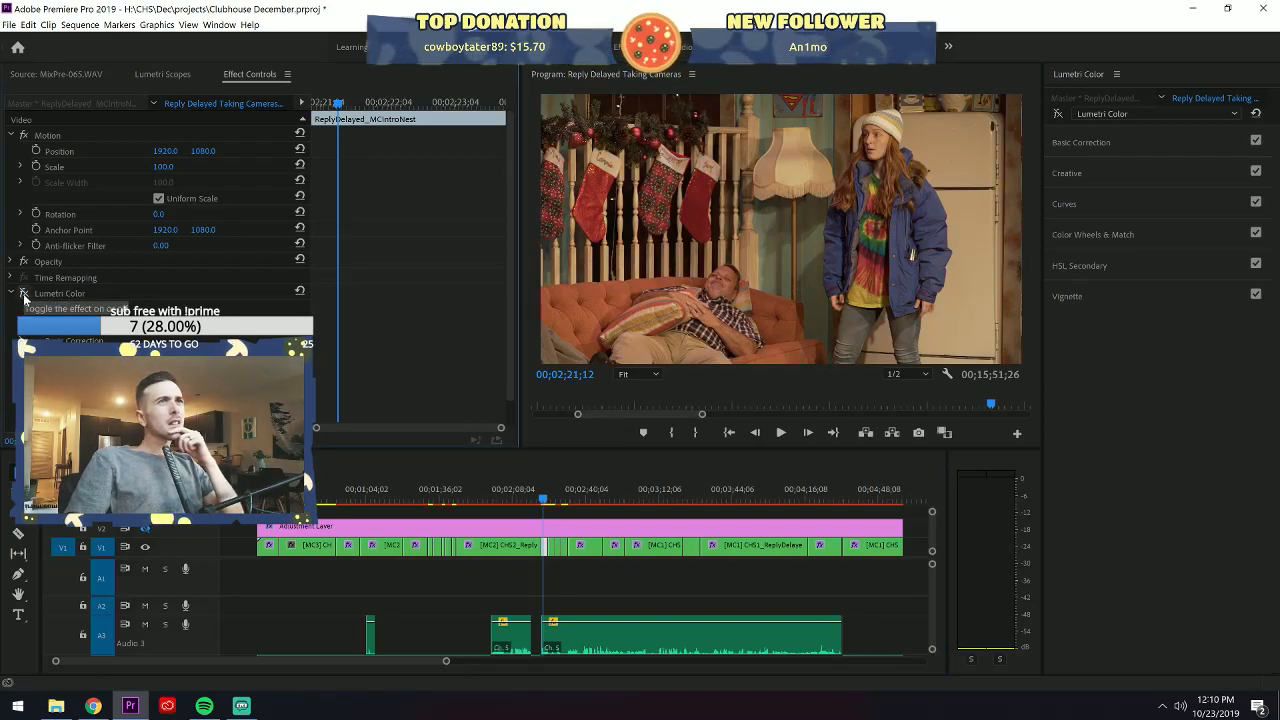
left_click(24, 294)
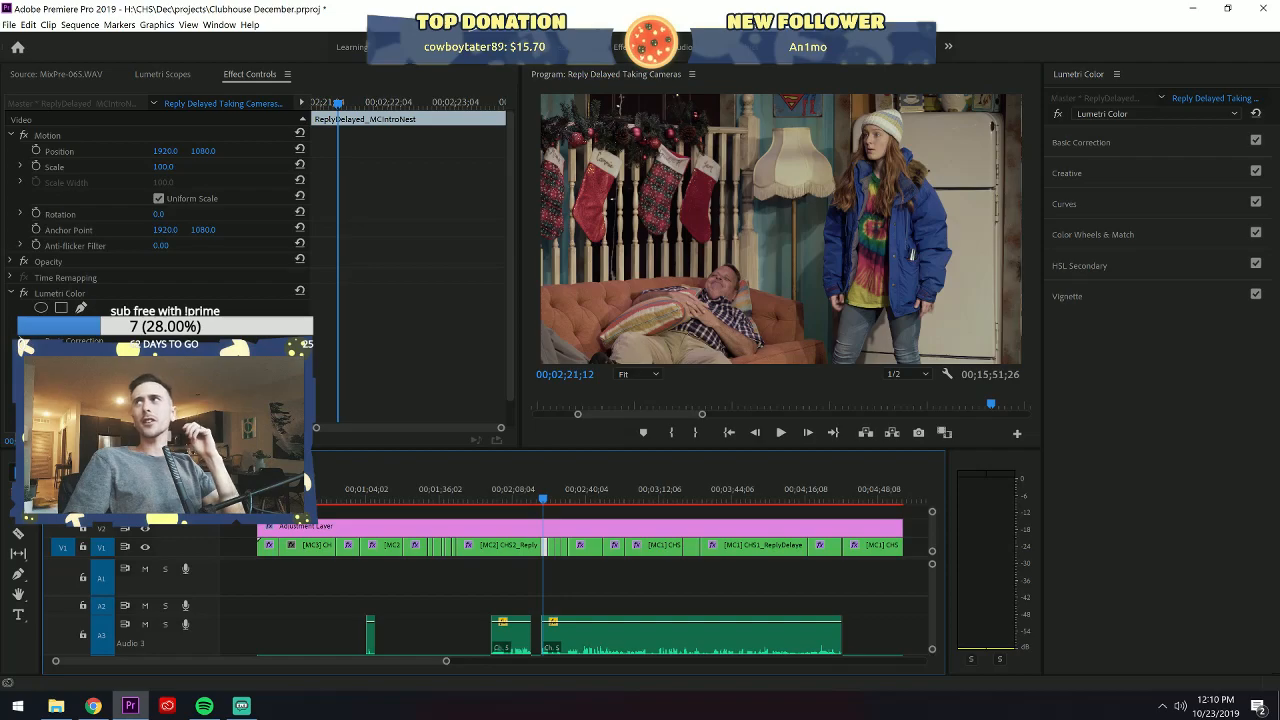
Compare the shot at 00;02;42;22 with and without its clip's Lumetri Color effect and the adjustment layer's track output.
left_click(573, 490)
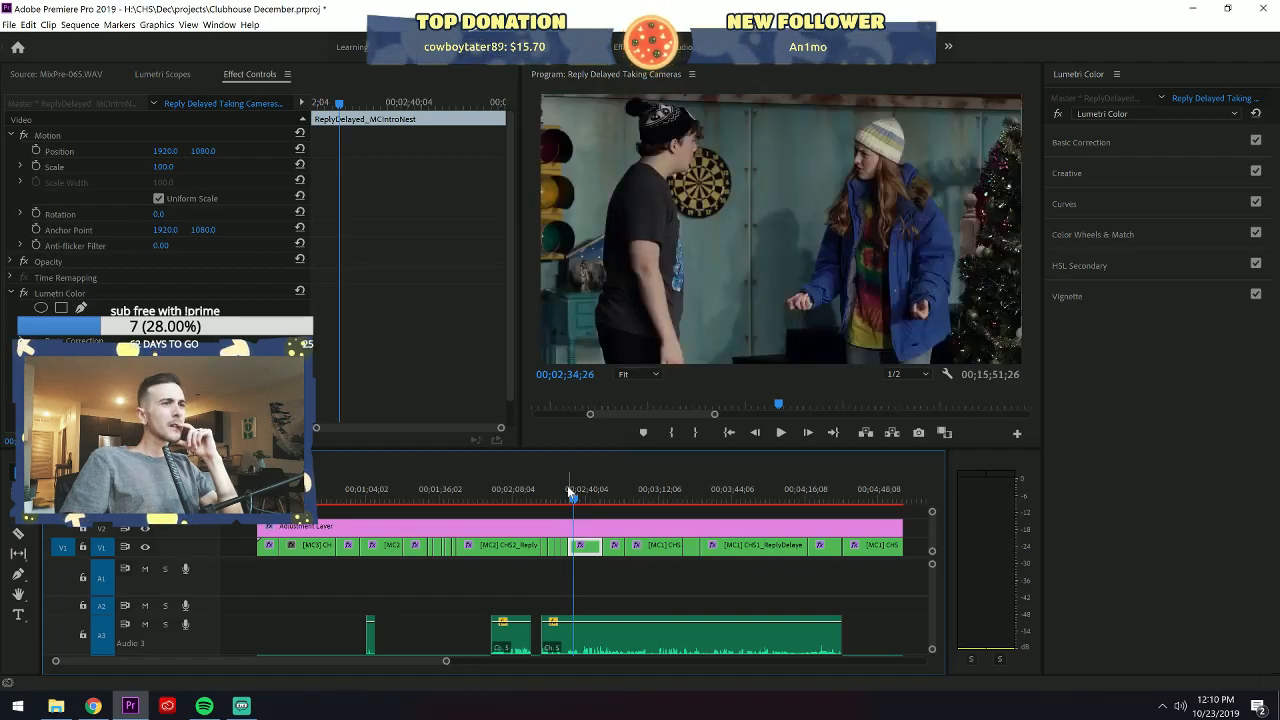
left_click(591, 497)
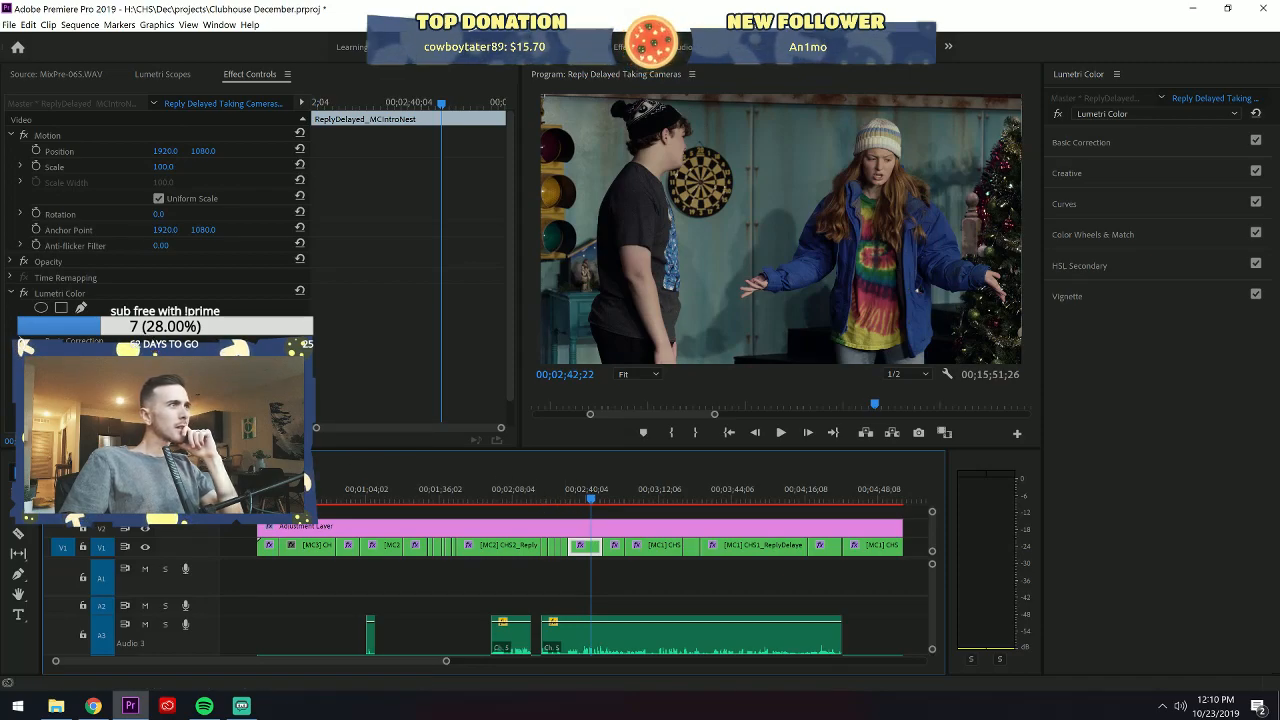
left_click(27, 295)
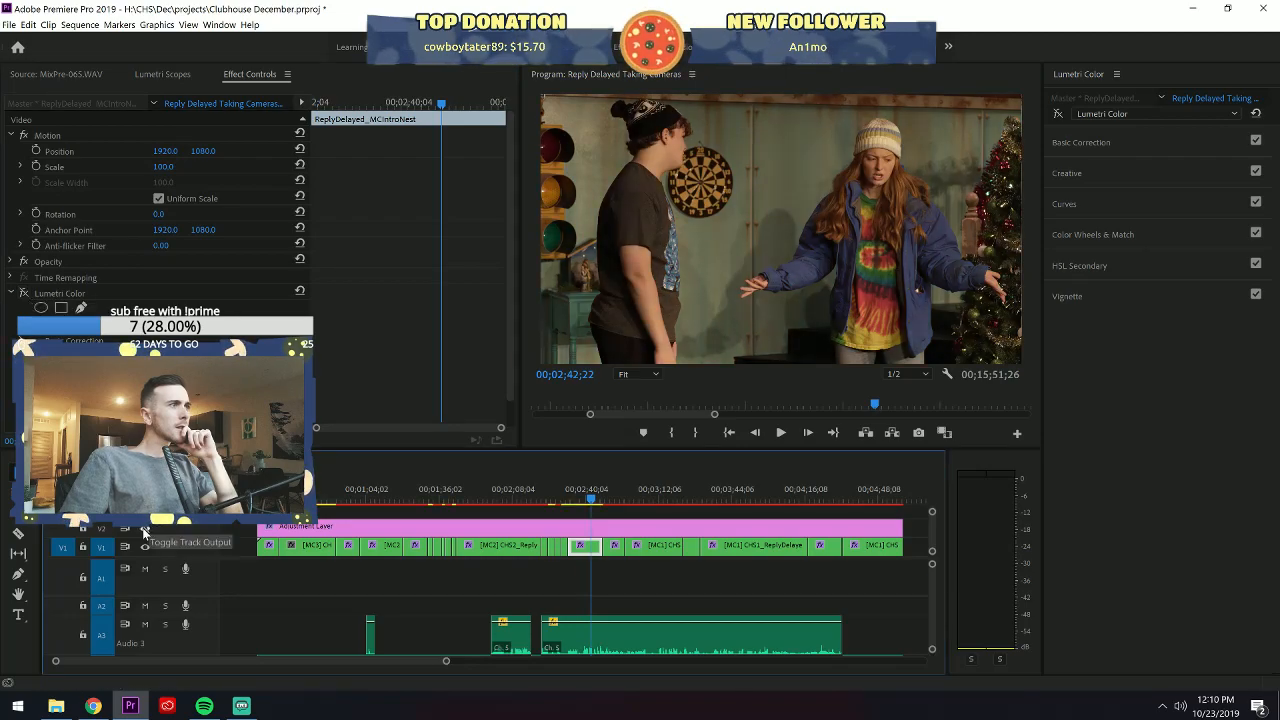
left_click(23, 293)
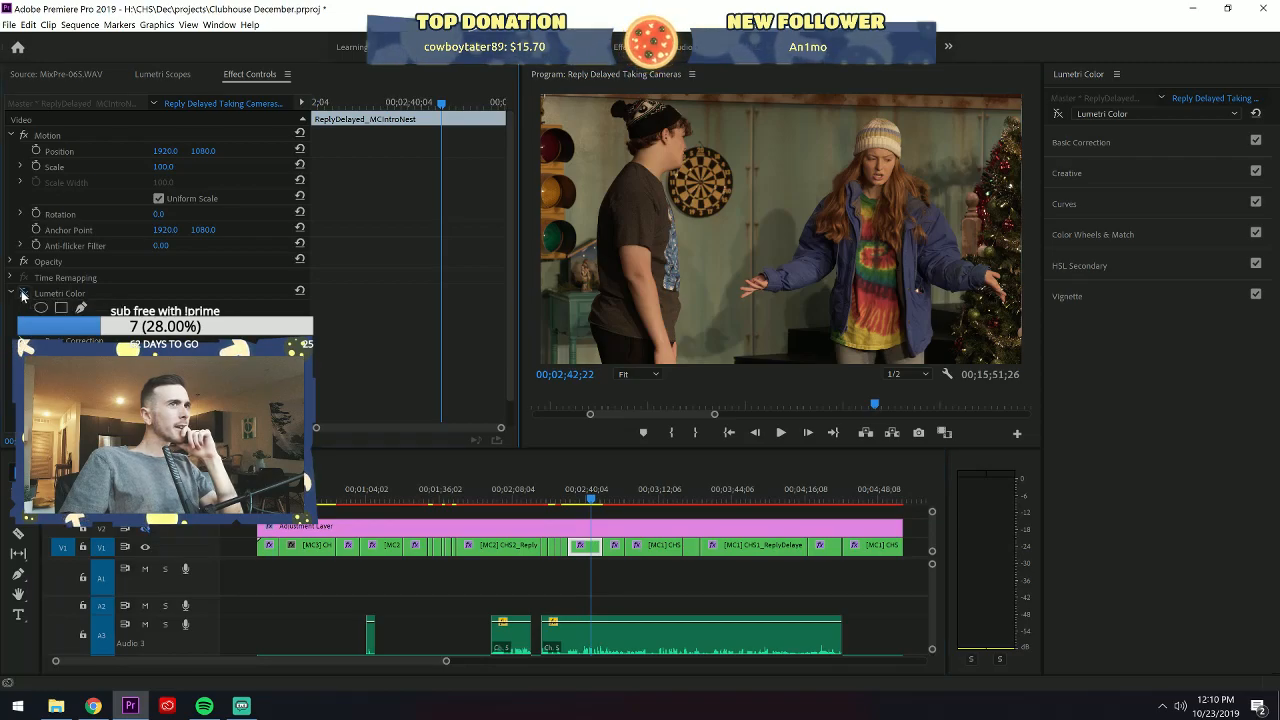
left_click(146, 533)
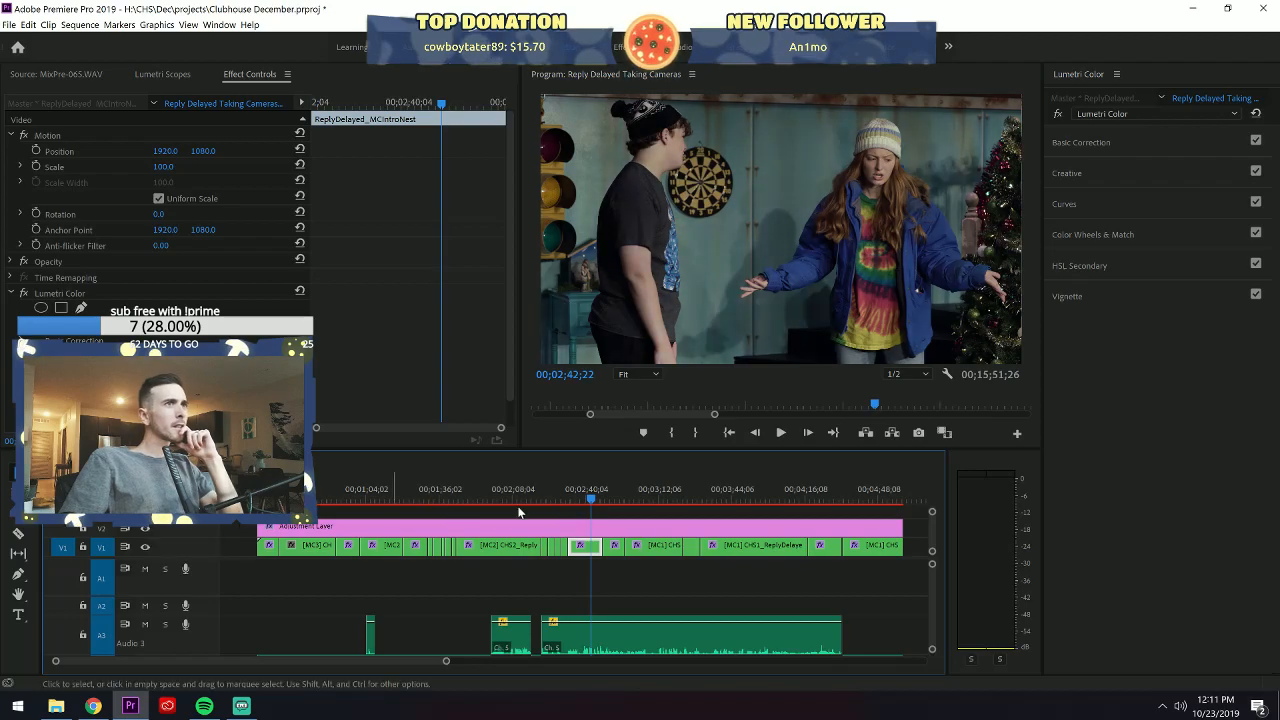
Select the adjustment layer and show its Basic Correction settings.
left_click(508, 596)
left_click_drag(446, 661, 549, 663)
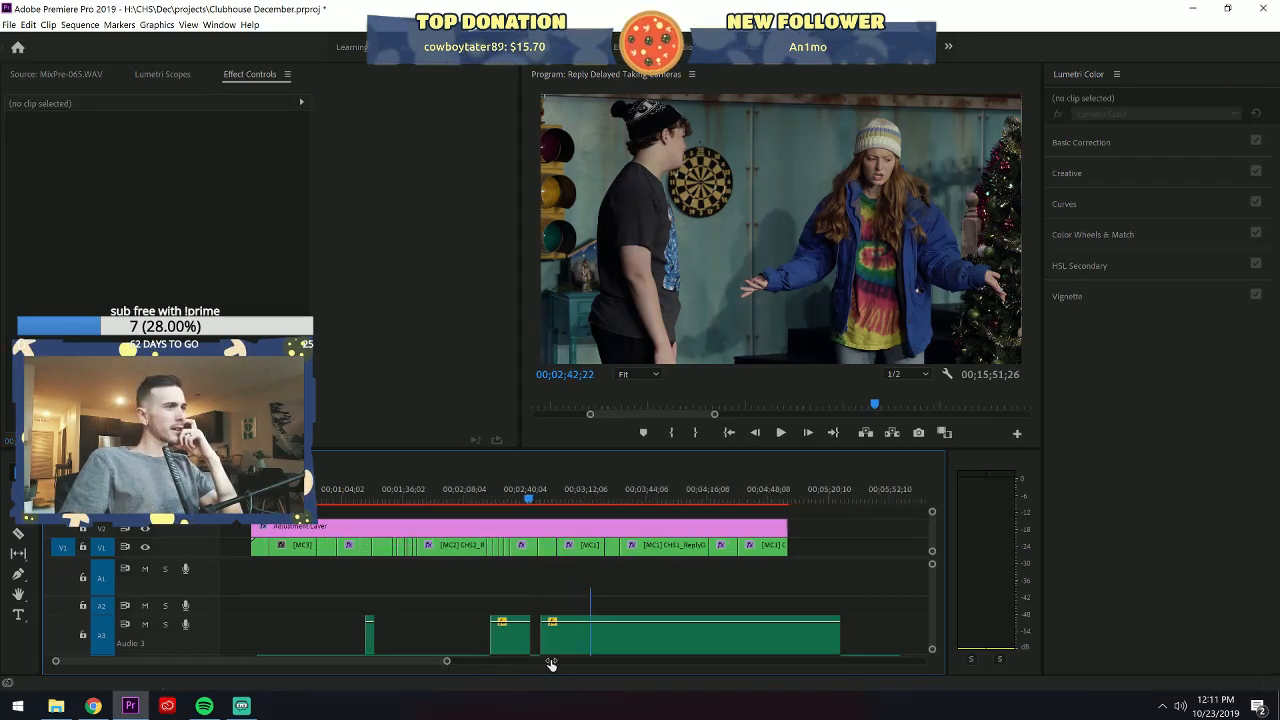
left_click(490, 525)
left_click(1088, 140)
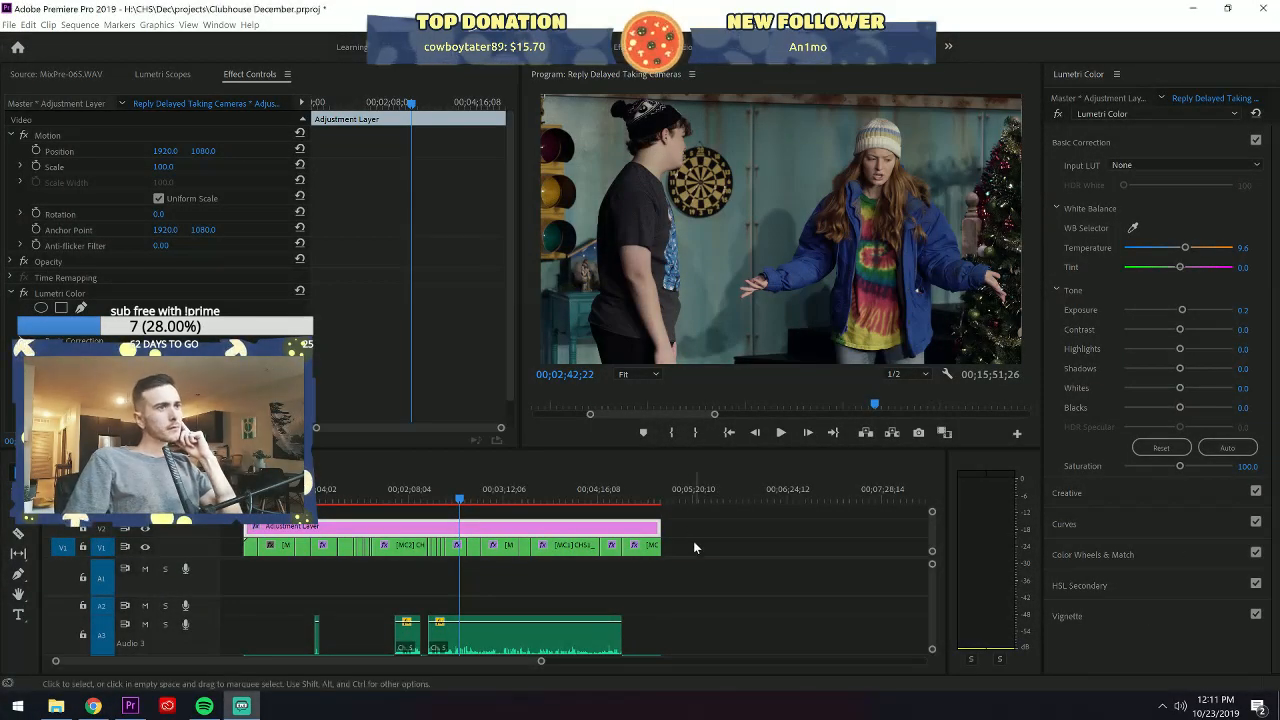
Review the wide shot at 00;03;26;17 and the close-up at 00;03;32;15 for their color match.
left_click(694, 543)
mouse_move(512, 497)
left_mouse_down()
mouse_move(556, 489)
mouse_move(531, 497)
left_mouse_up()
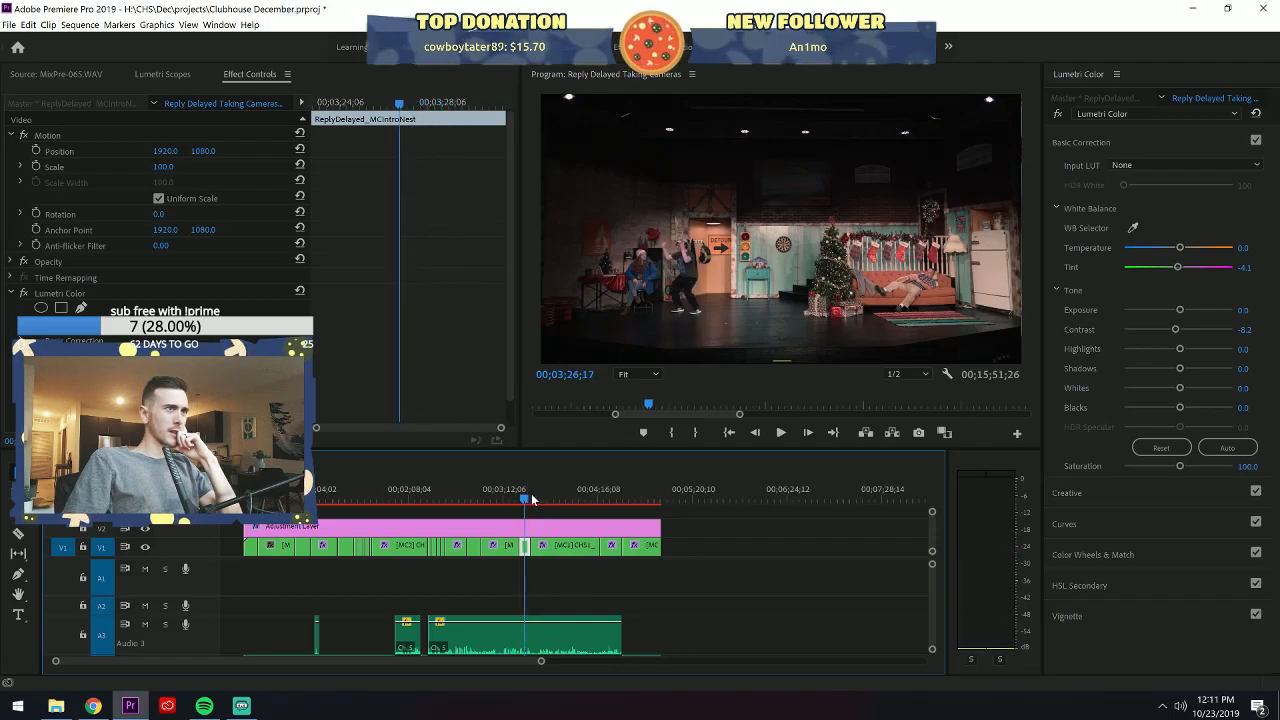
left_click_drag(541, 663, 368, 675)
left_click(645, 496)
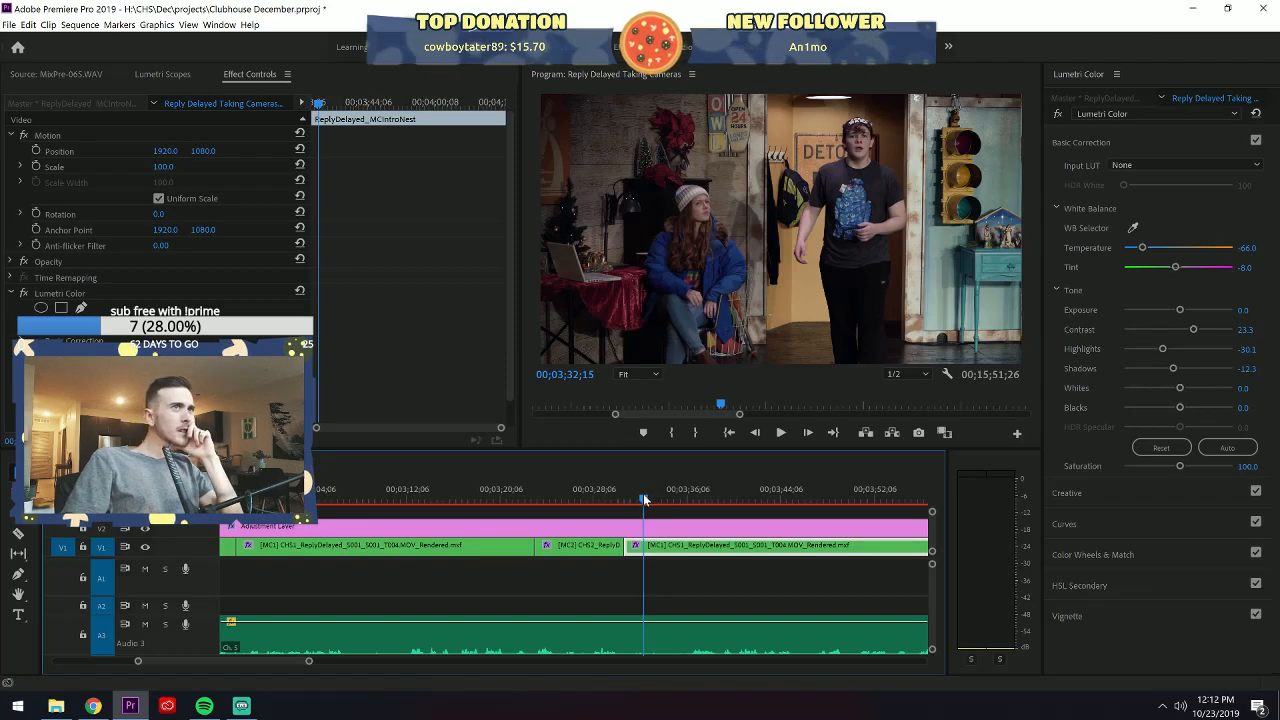
left_click(487, 494)
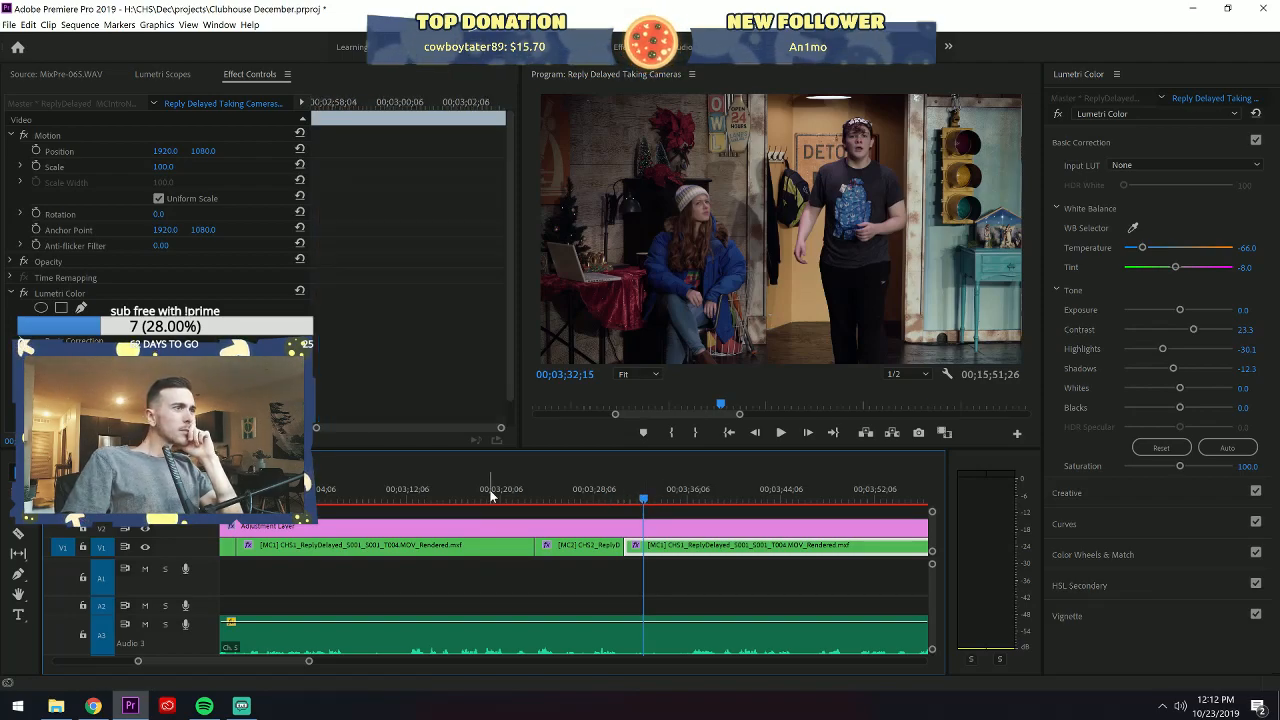
Try replacing the short wide-shot clip at 00;03;25;02 with an extension of the preceding close-up, and play it from 00;03;23;00.
left_click(558, 486)
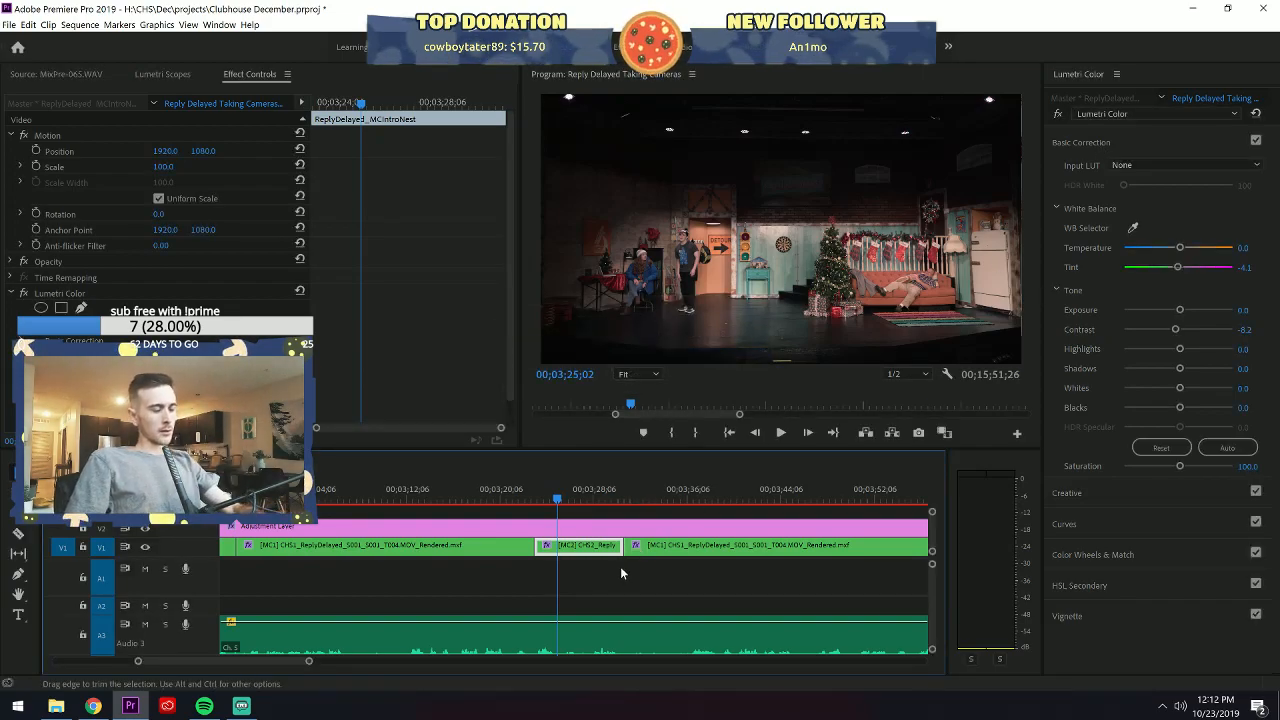
key("Delete")
left_click(546, 491)
left_click_drag(546, 491, 532, 492)
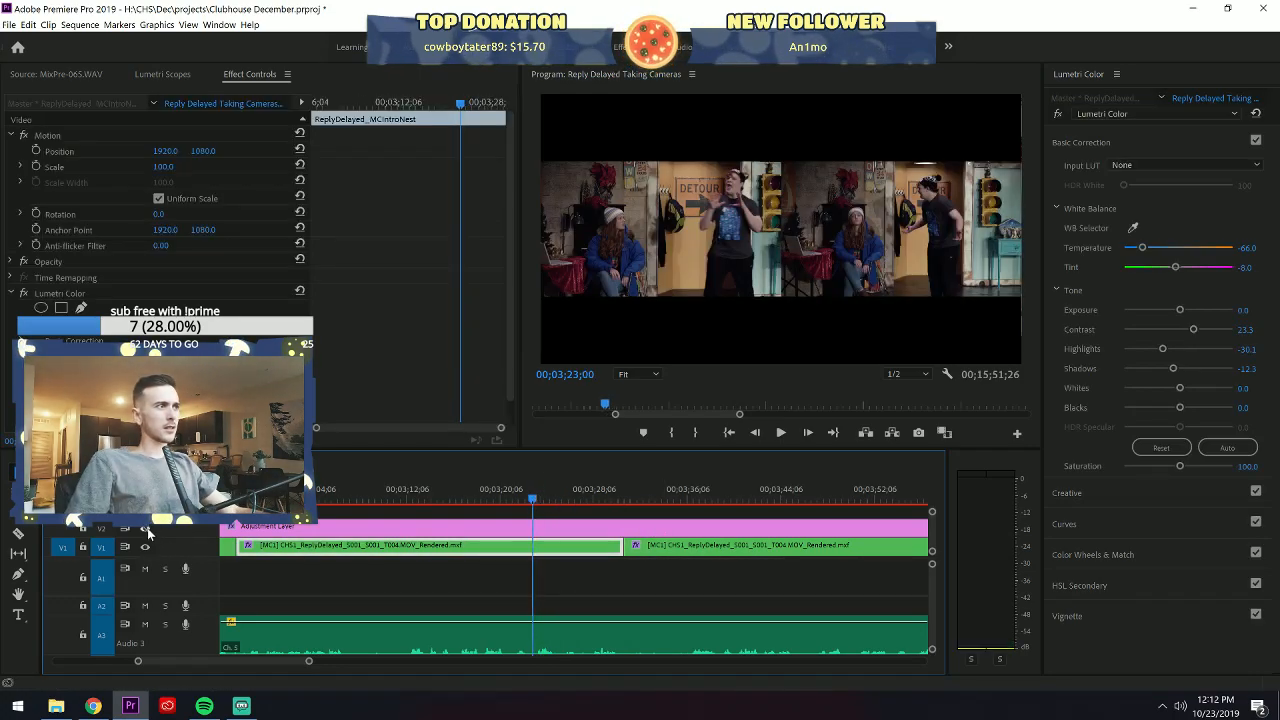
key("space")
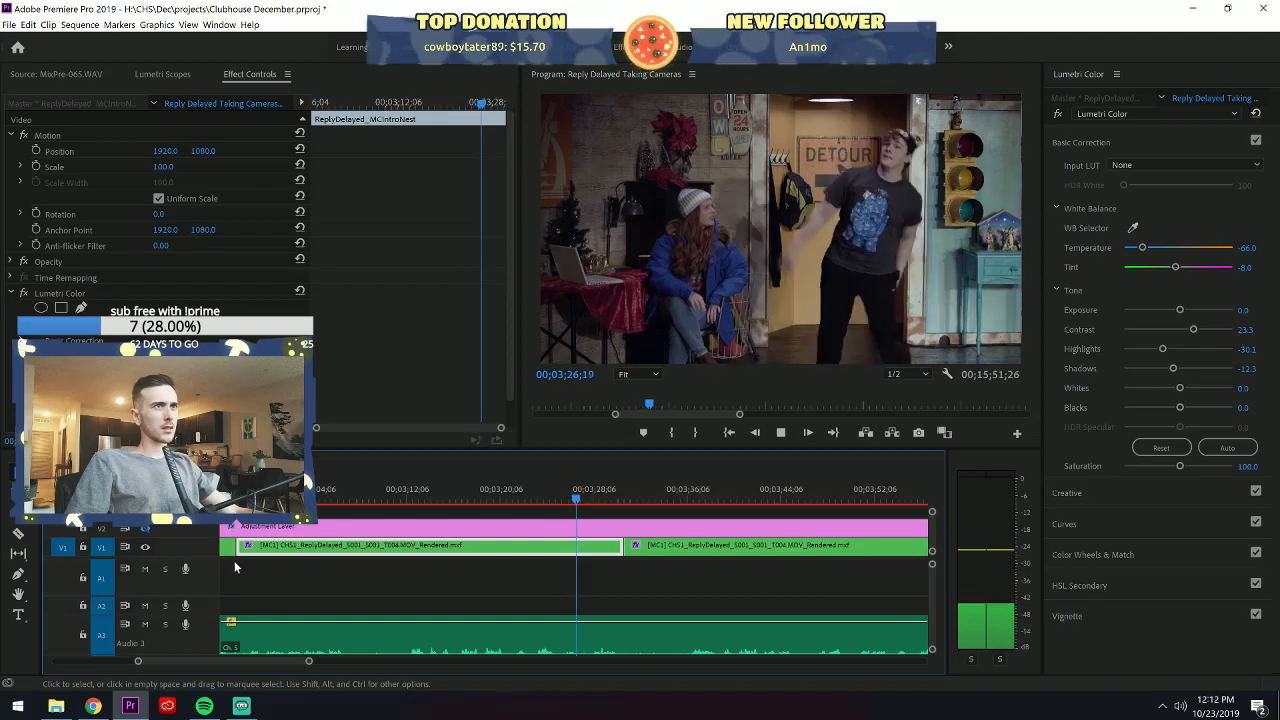
key("space")
Undo the wide-shot clip's replacement and play the sequence from 00;03;20;21 across the cut.
left_click(506, 493)
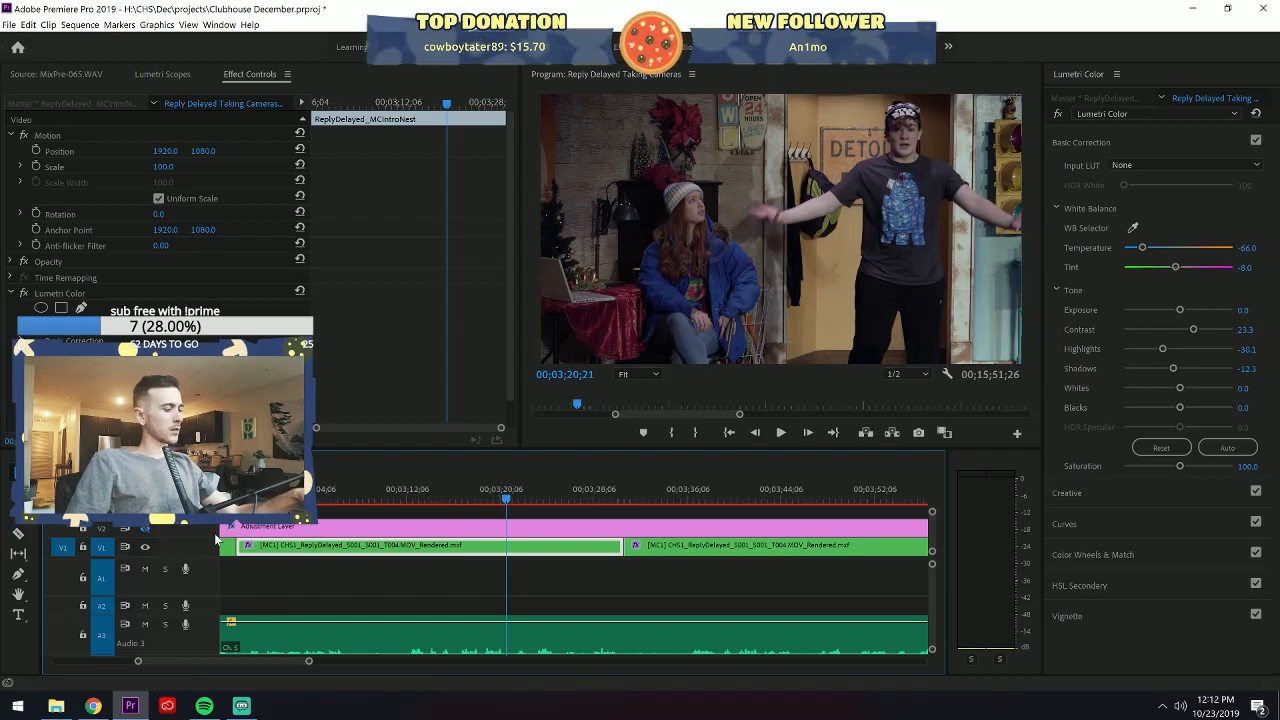
key("ctrl+z")
key("ctrl+z")
key("ctrl+z")
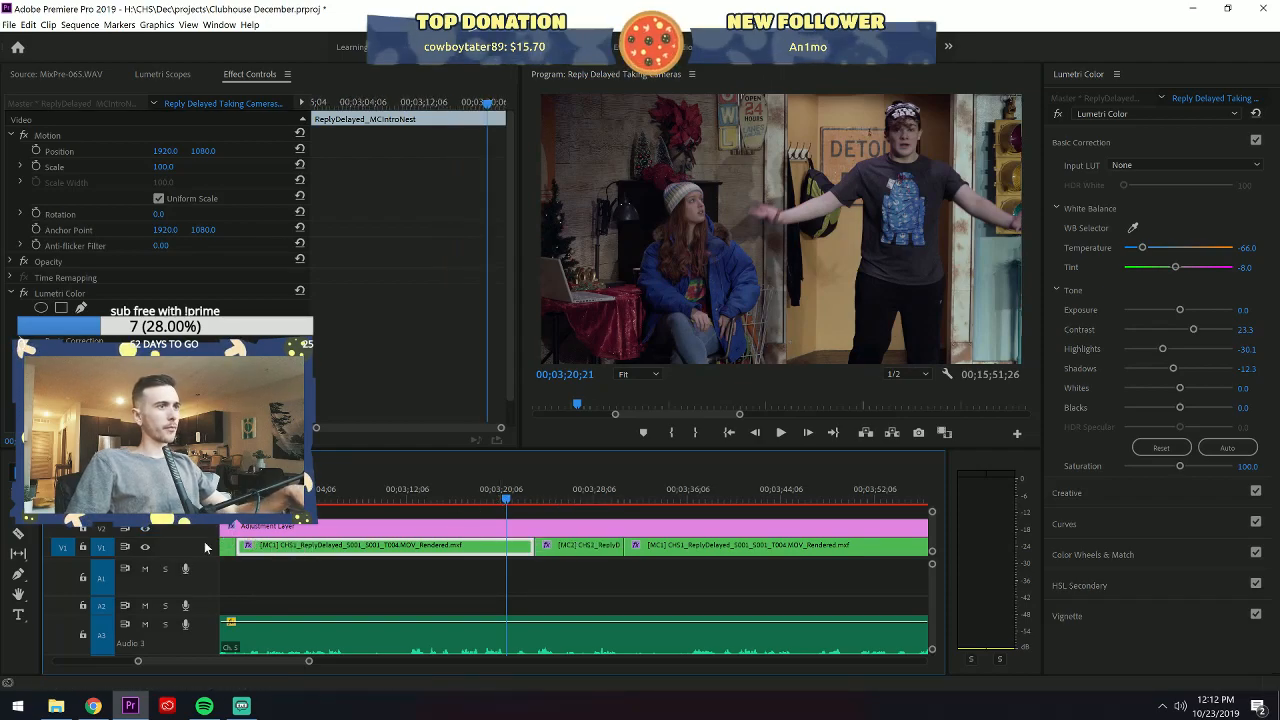
key("space")
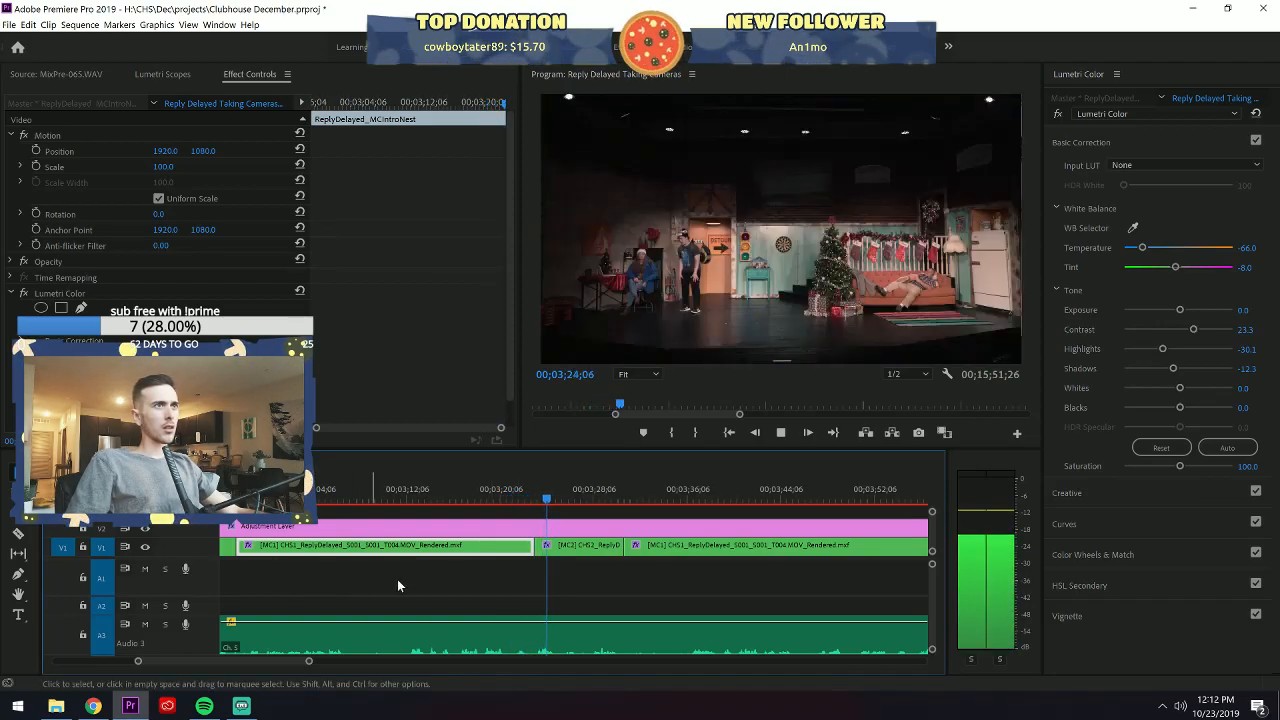
Set the Lumetri white balance temperature of the [MC2] clip at 00;03;24 to -5.
left_click(572, 548)
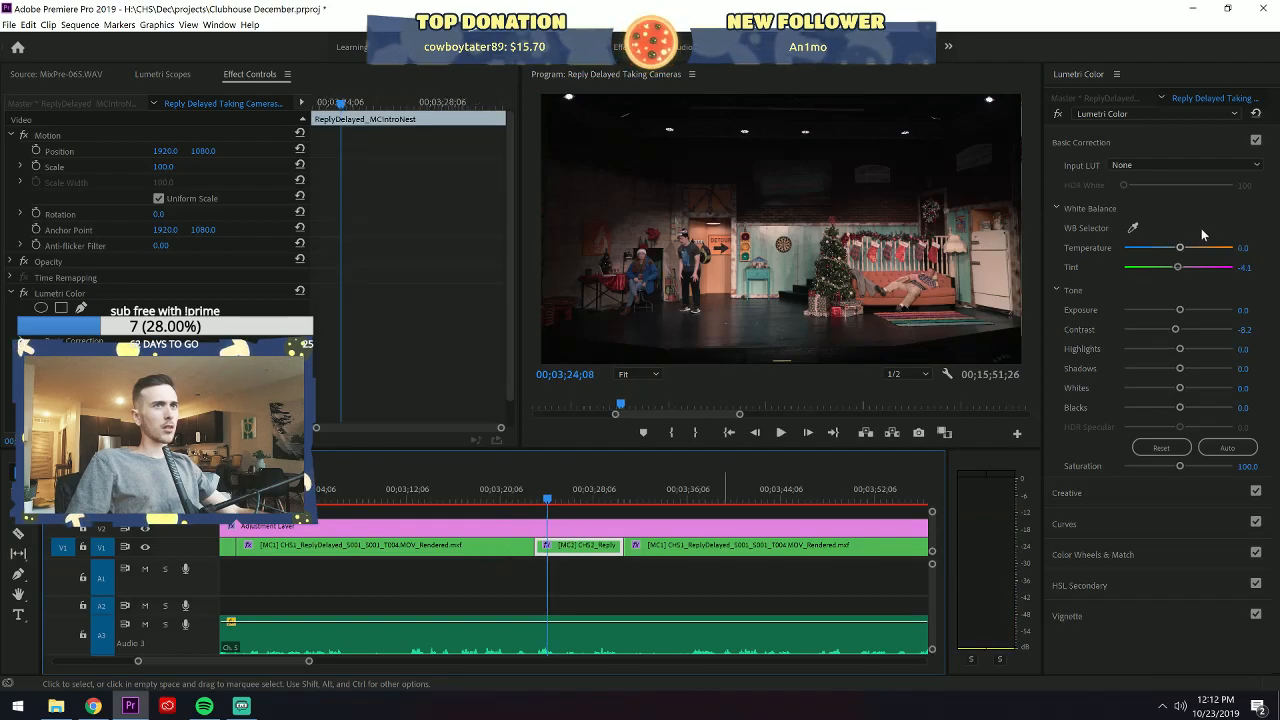
left_click(1241, 248)
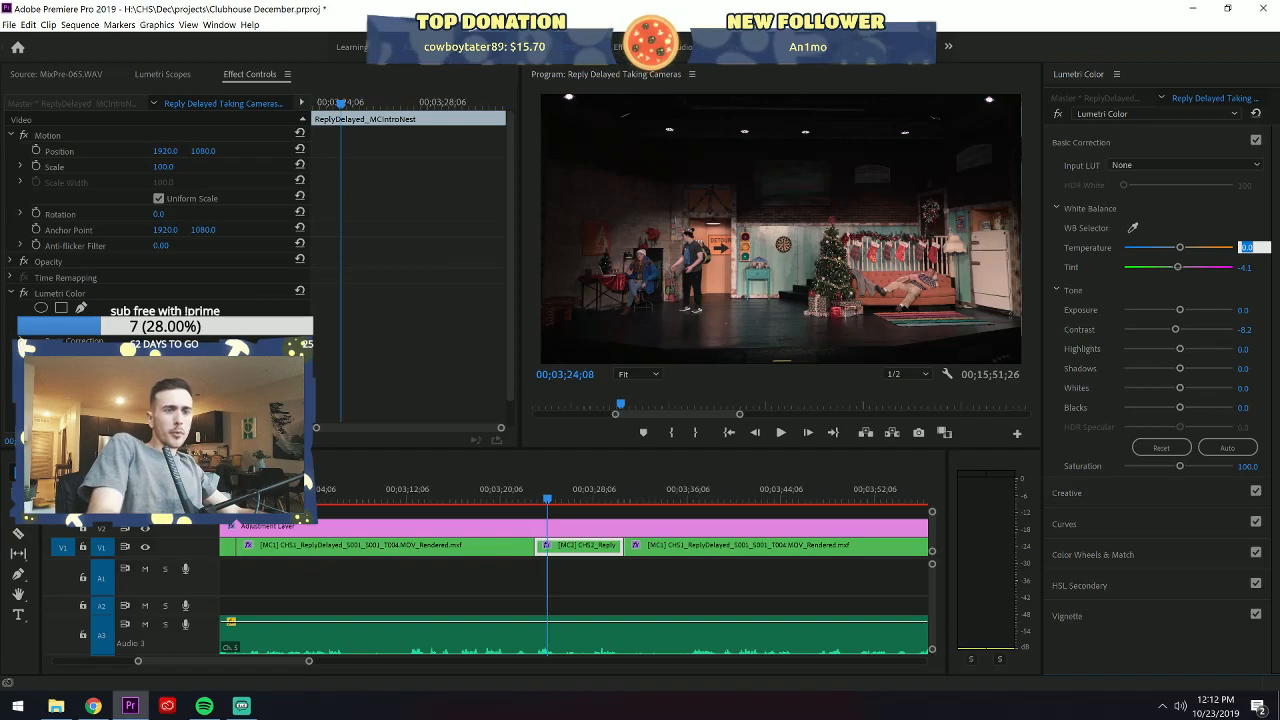
type("-5")
key("Return")
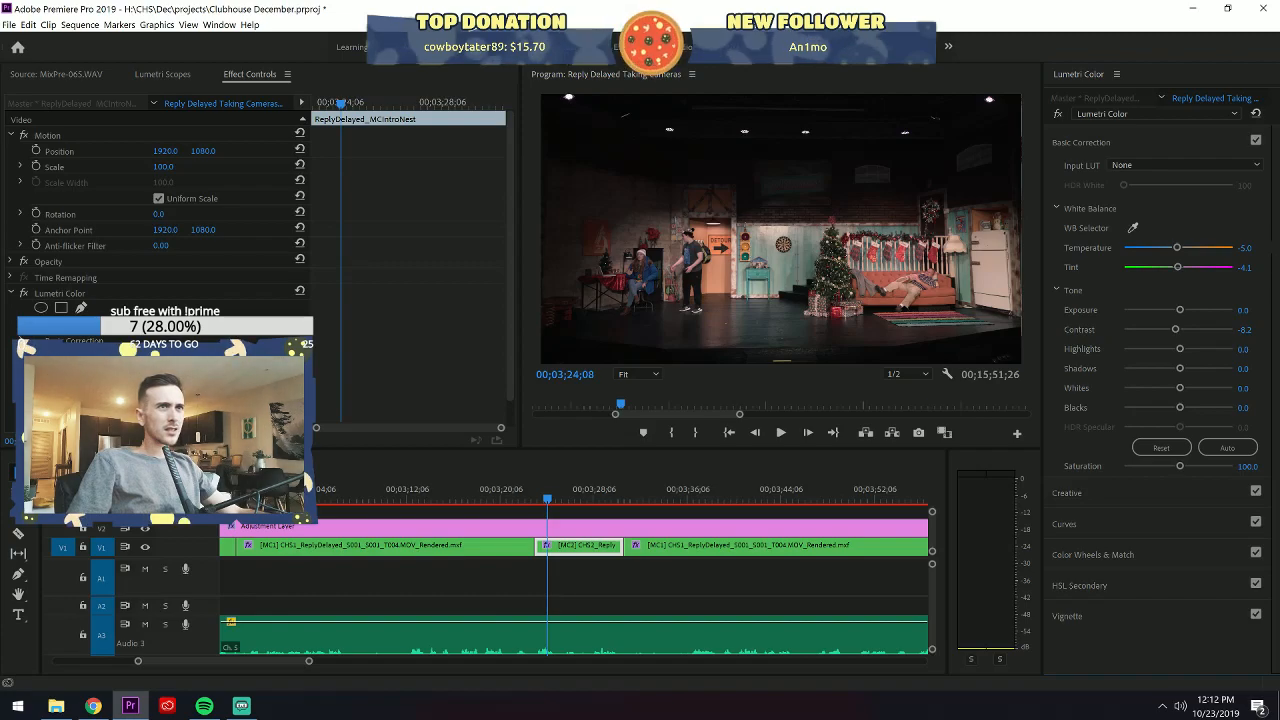
Turn Basic Correction off and on repeatedly to compare the clip with and without the grade.
left_click(1256, 142)
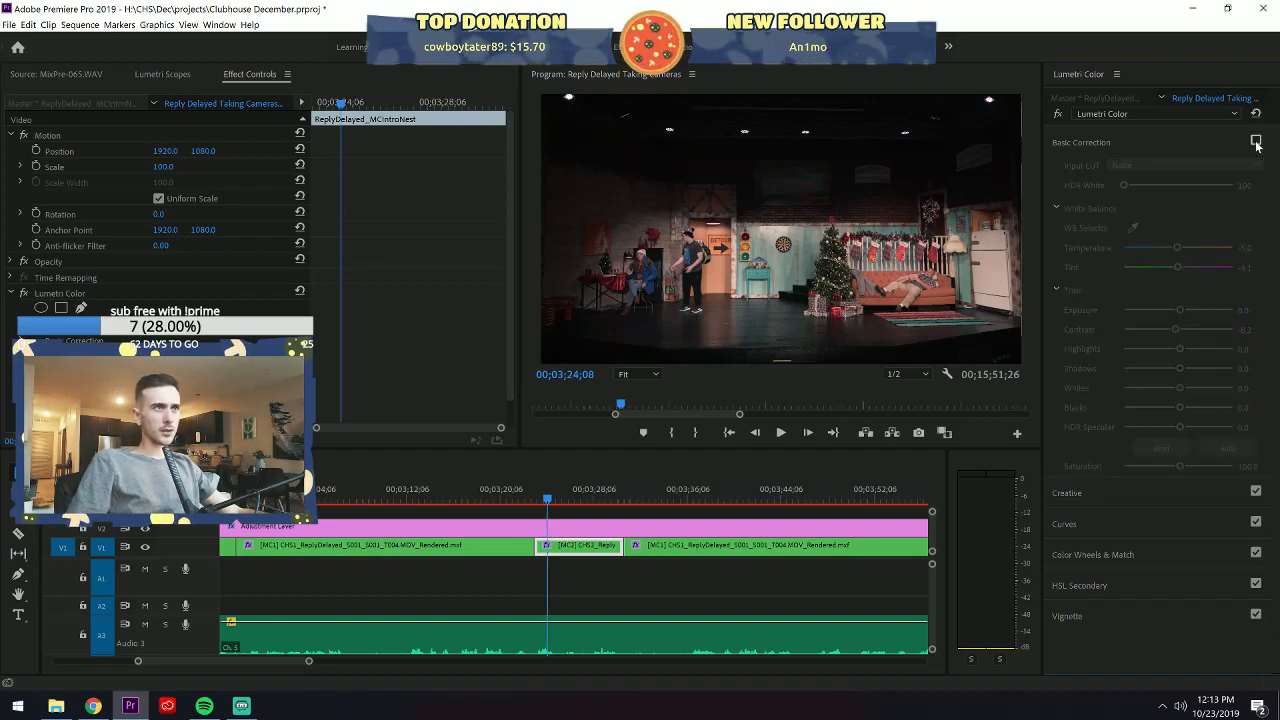
left_click(1256, 142)
left_click(1256, 142)
left_click(1256, 142)
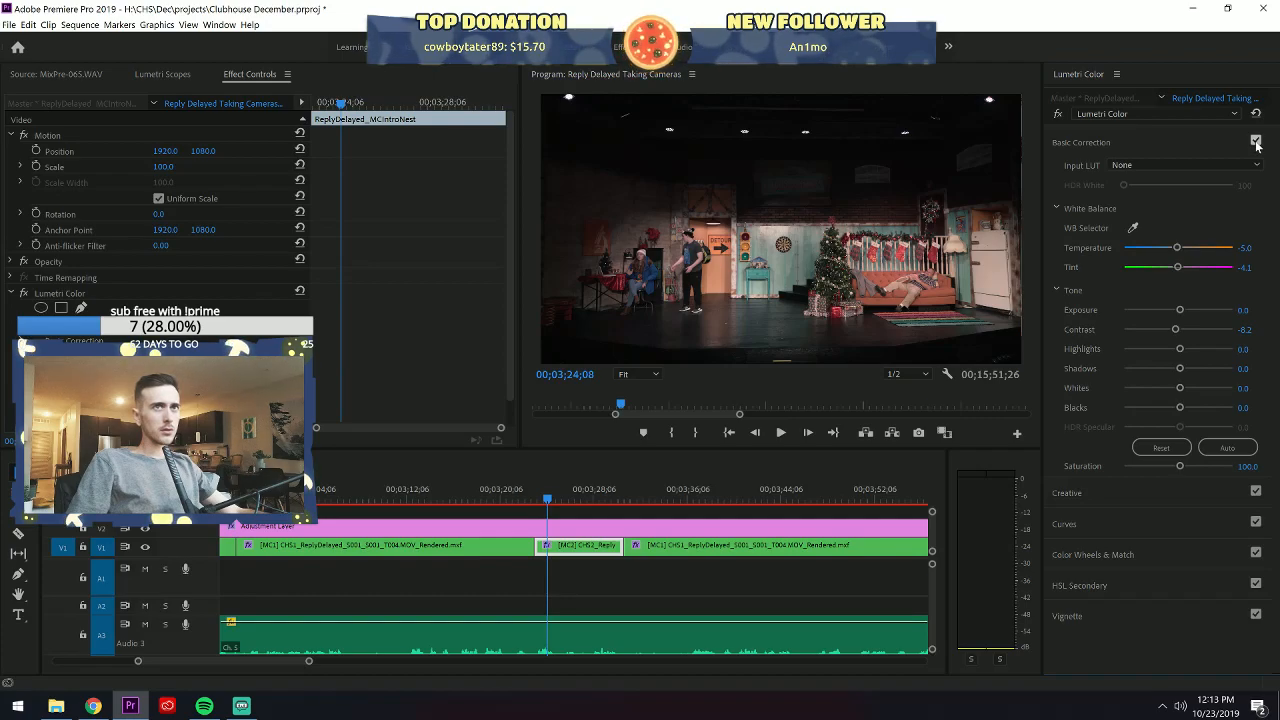
left_click(1256, 142)
left_click(1256, 142)
left_click(1256, 142)
left_click(1256, 142)
left_click(1256, 142)
left_click(1256, 142)
left_click(1256, 142)
left_click(1256, 142)
Compare the shots on both sides of the cut near 00;03;23 and set the [MC2] clip's tint to -9.
left_click(528, 497)
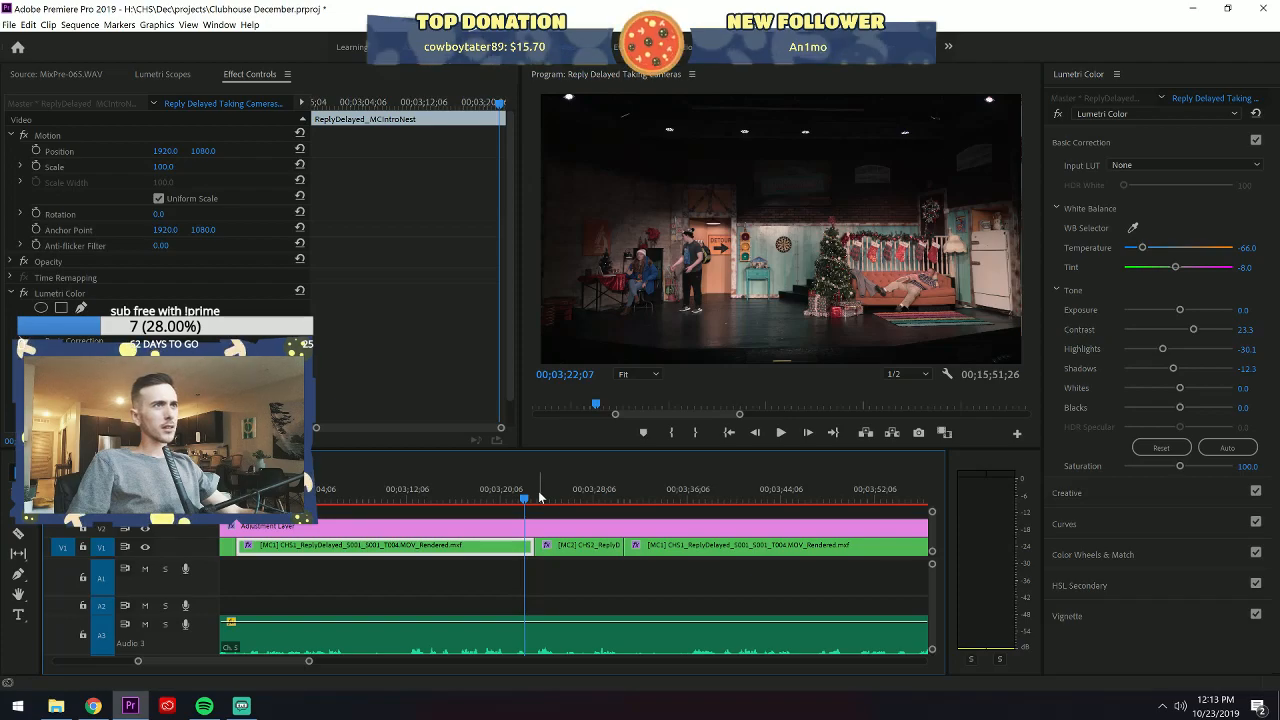
left_click(539, 497)
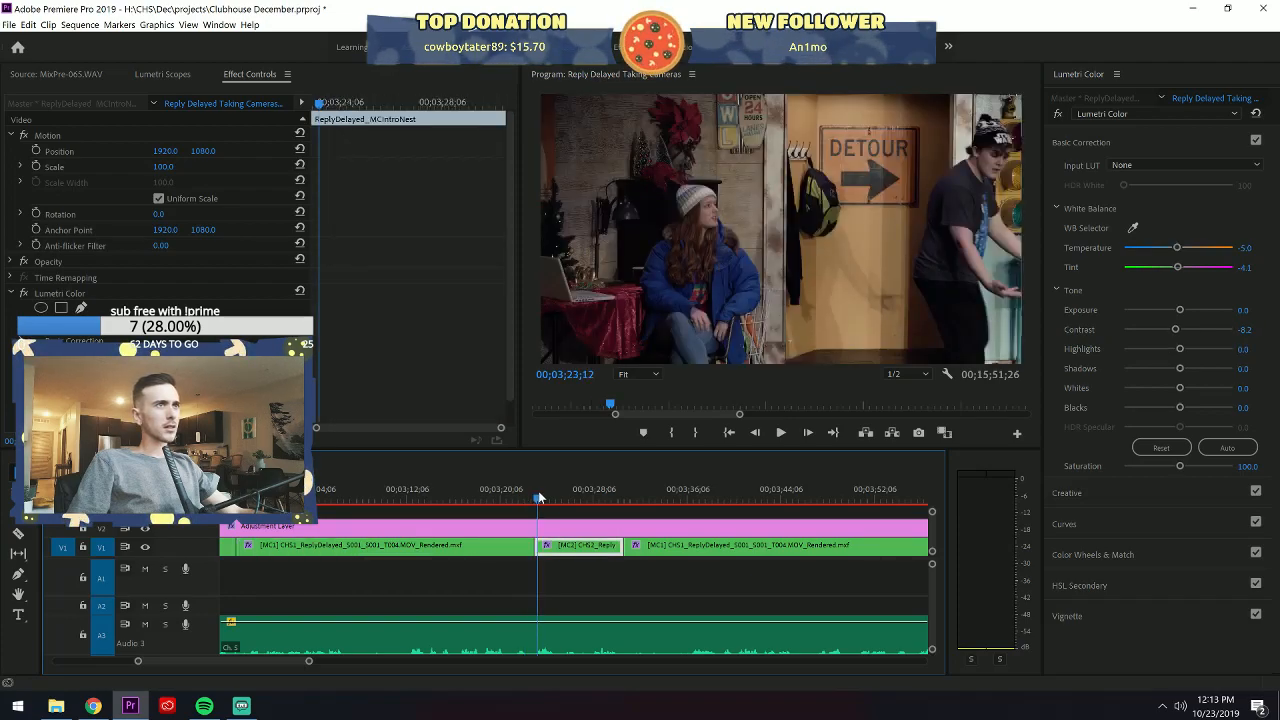
key("1")
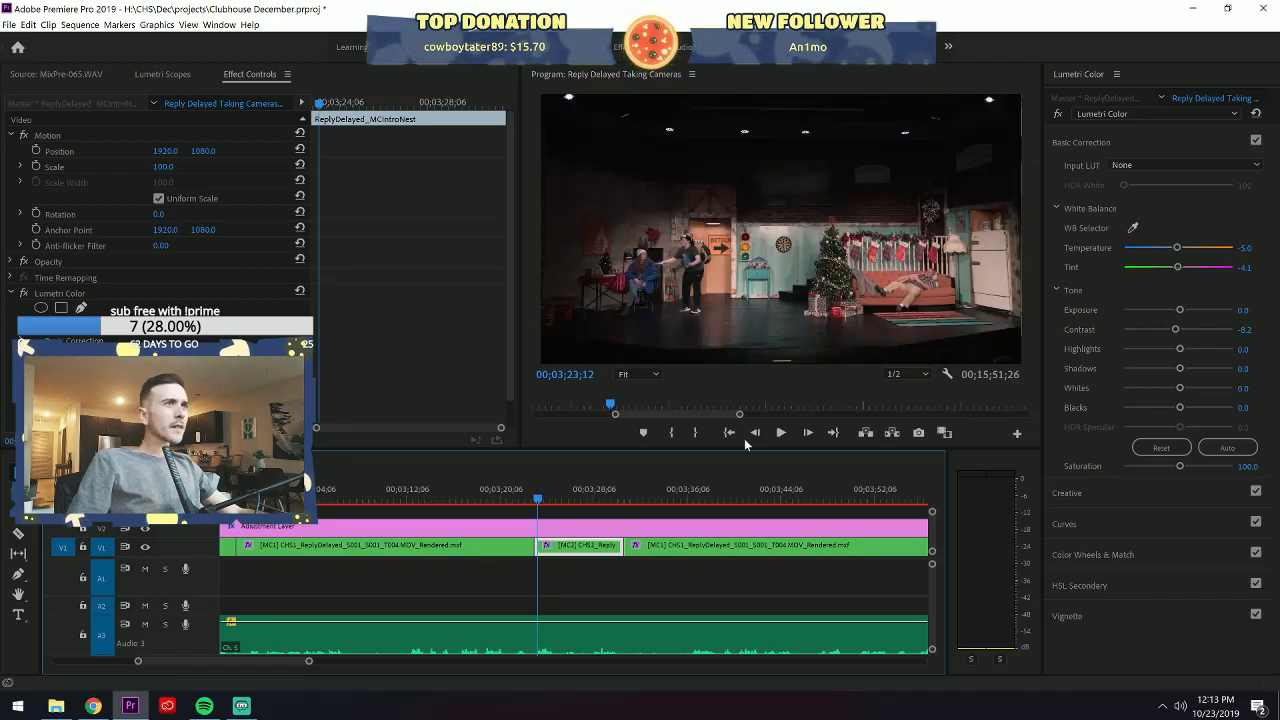
left_click(1244, 268)
type("-9")
key("Return")
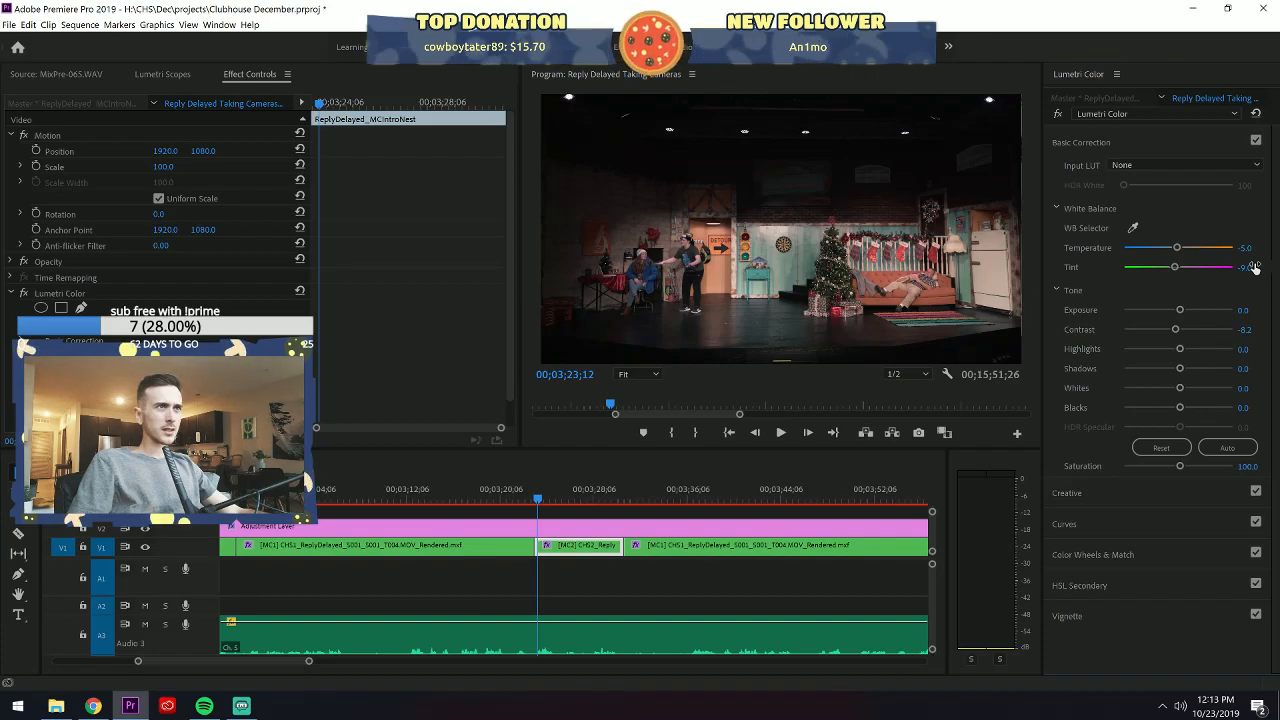
Scale the [MC2] clip to 202 and shift its horizontal position to 4424 to examine the two actors up close.
left_click(645, 376)
left_click(571, 547)
left_click_drag(158, 169, 223, 169)
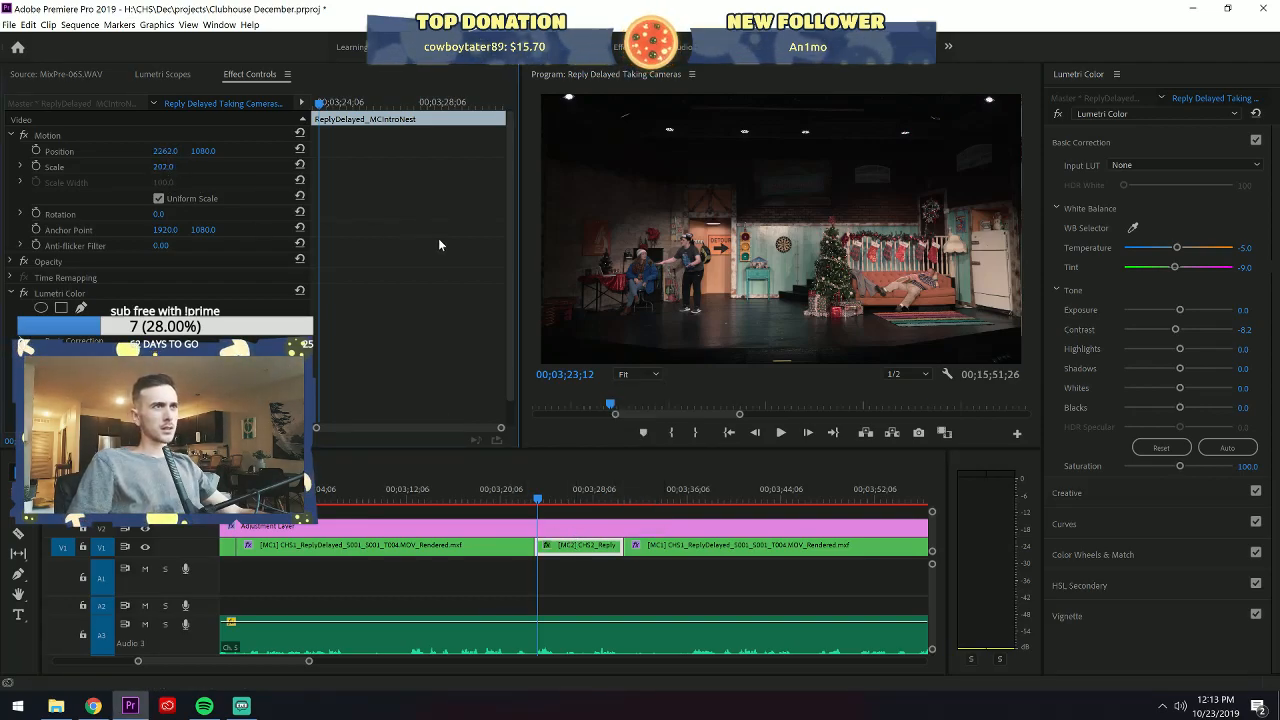
left_click(560, 492)
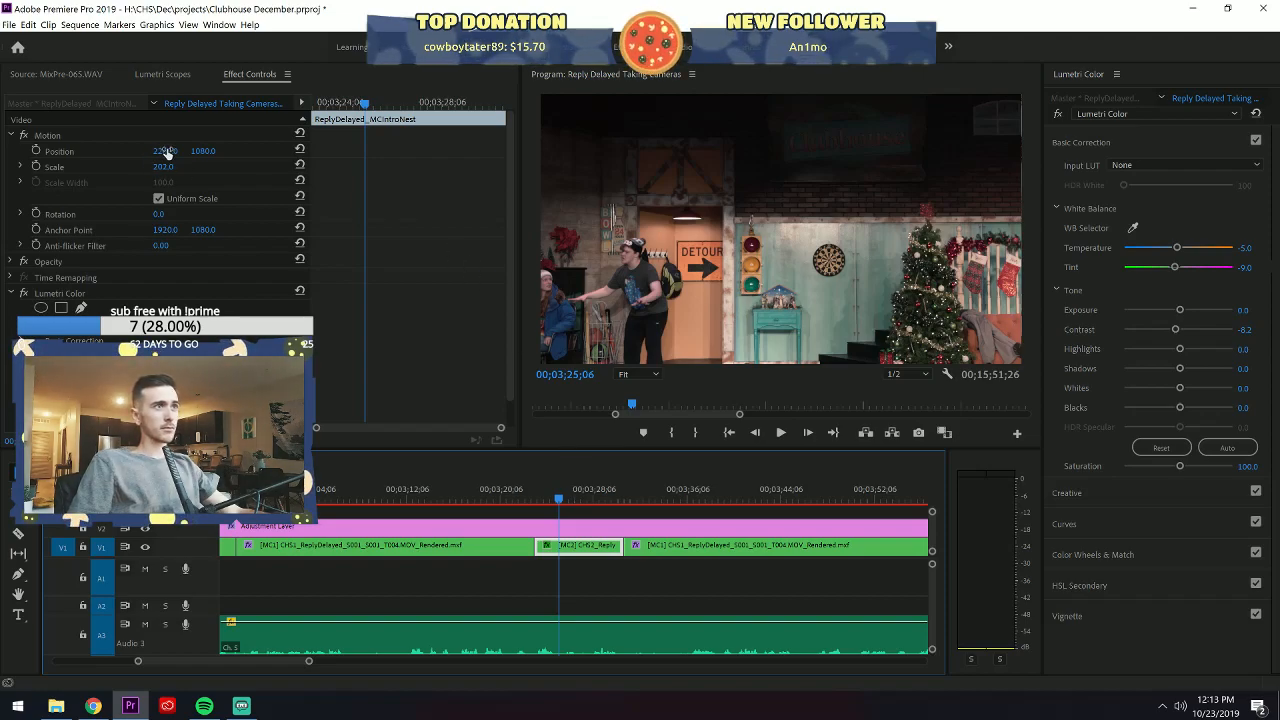
left_click_drag(167, 152, 204, 152)
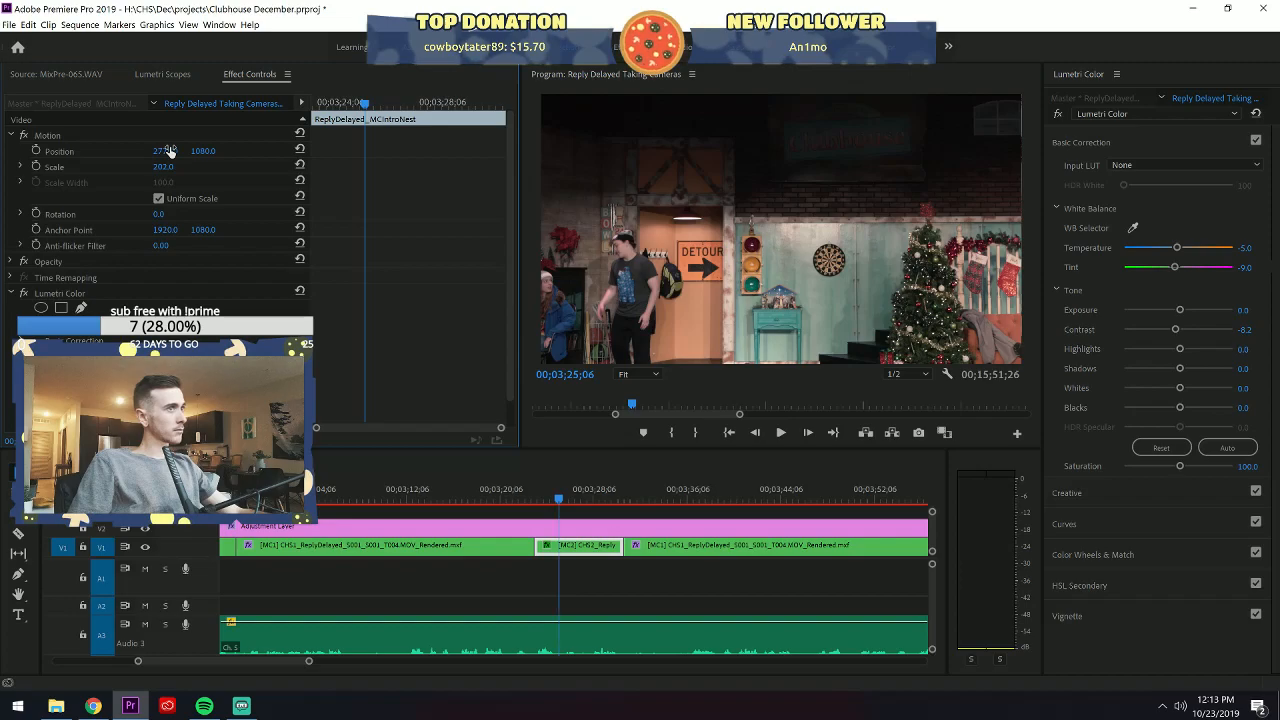
left_click_drag(170, 151, 172, 151)
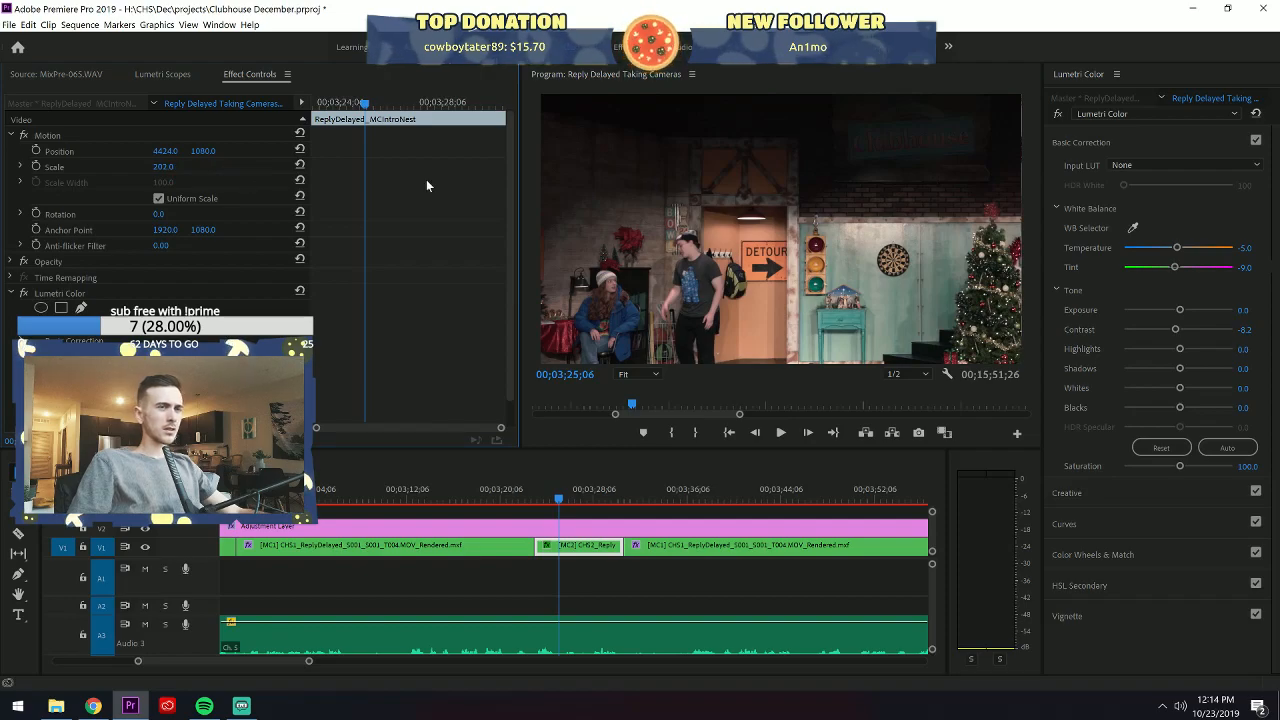
Set the [MC2] clip's temperature to -8 and tint to -11, and reset its scale and position.
left_click(1247, 248)
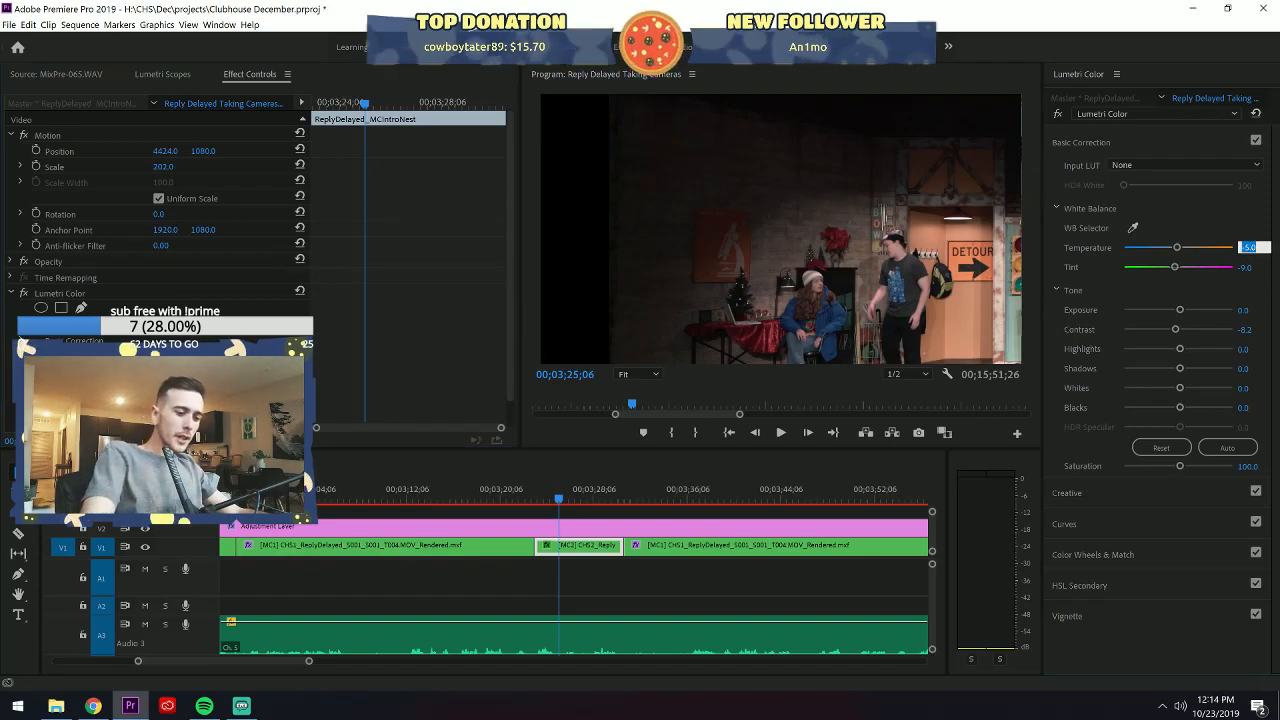
key("Return")
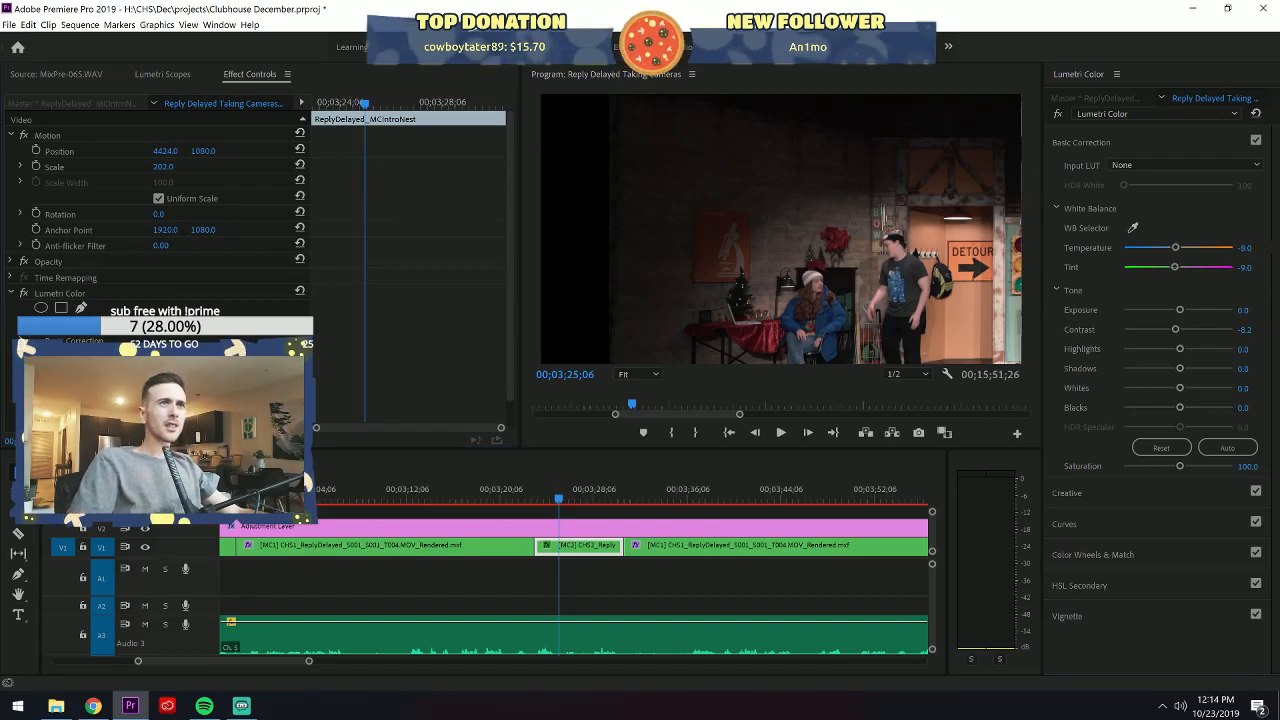
left_click(1245, 265)
key("Return")
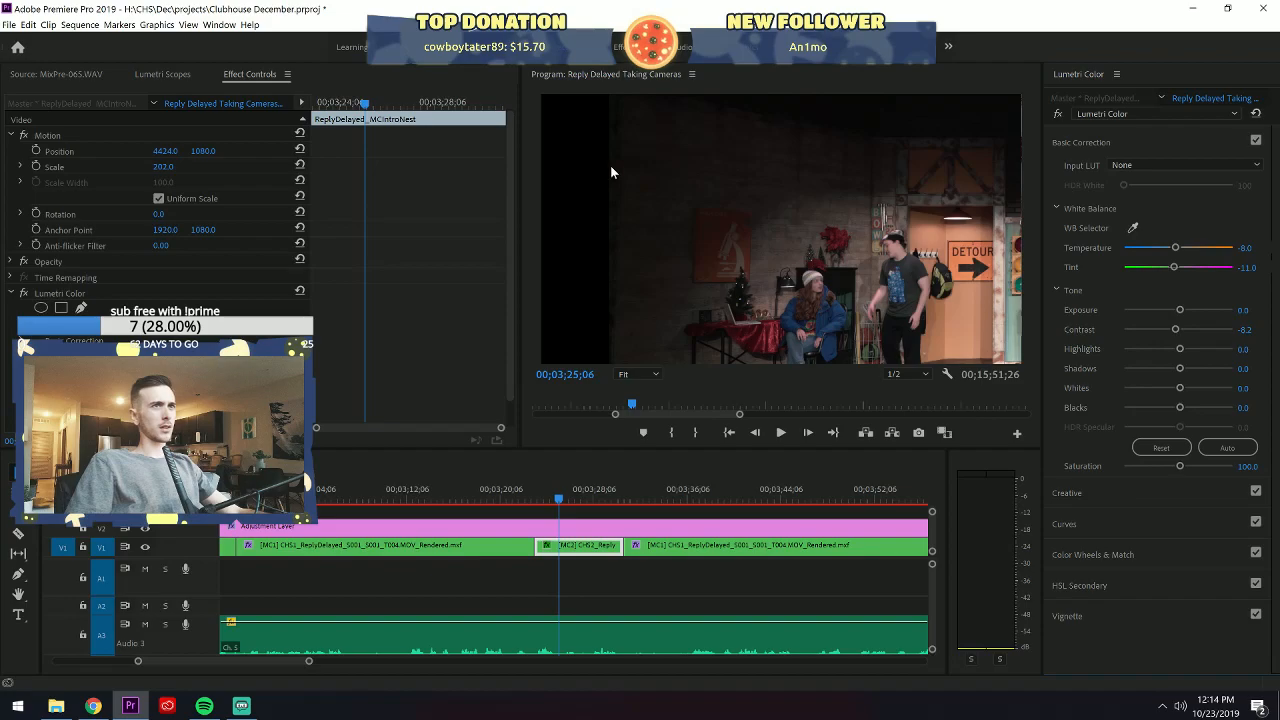
left_click(300, 165)
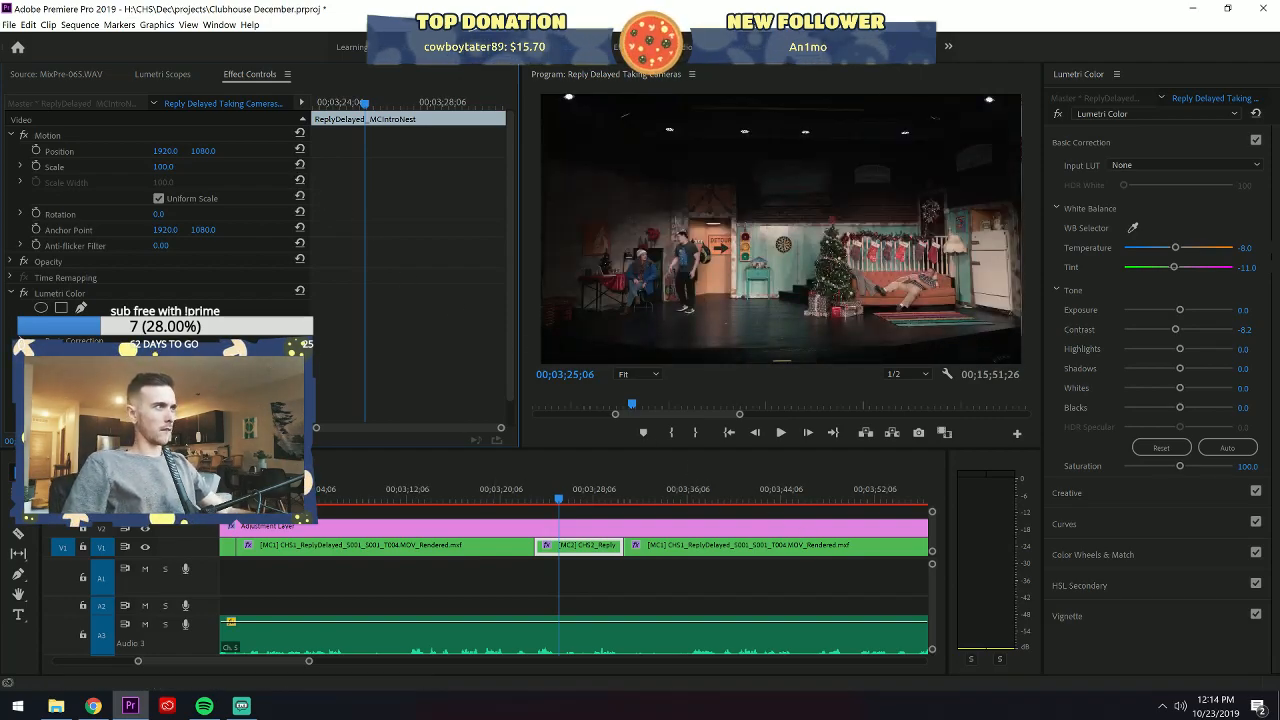
Replace the Lumetri Color effect on the [MC2] clip near 00;04;20 with the one from the corrected [MC2] clip.
left_click(58, 294)
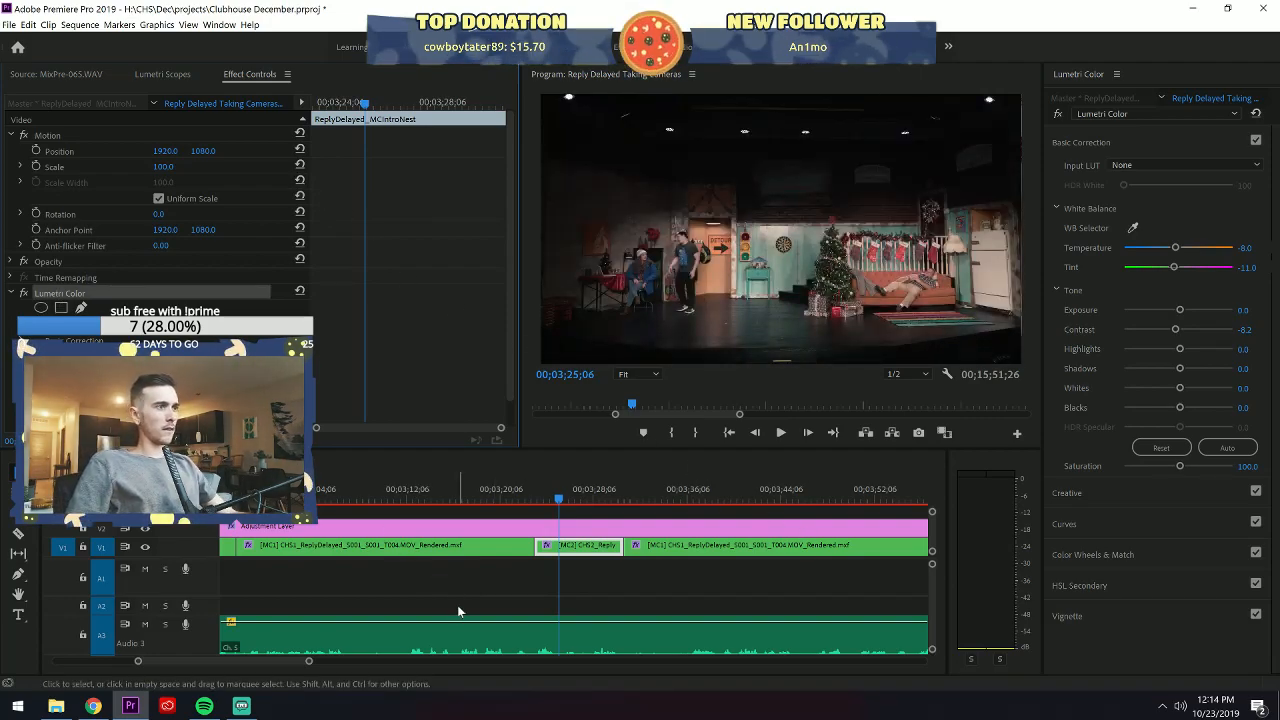
left_click_drag(309, 661, 424, 661)
left_click(768, 546)
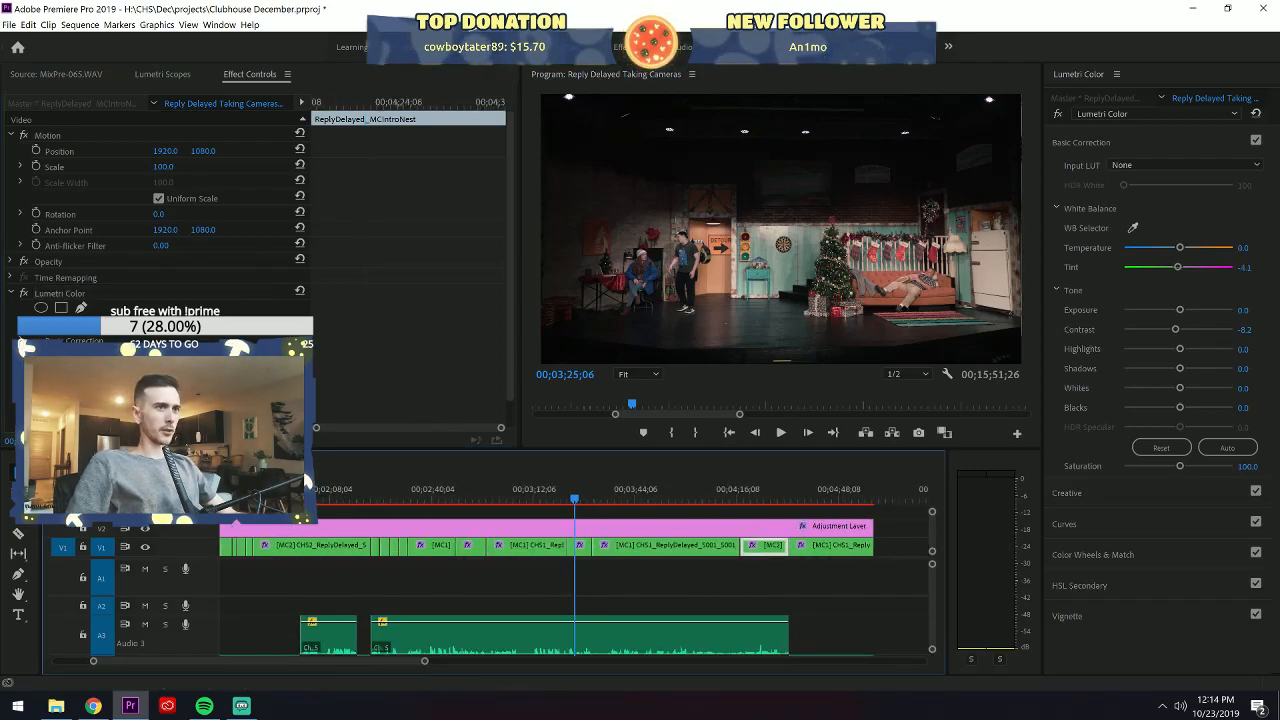
key("Delete")
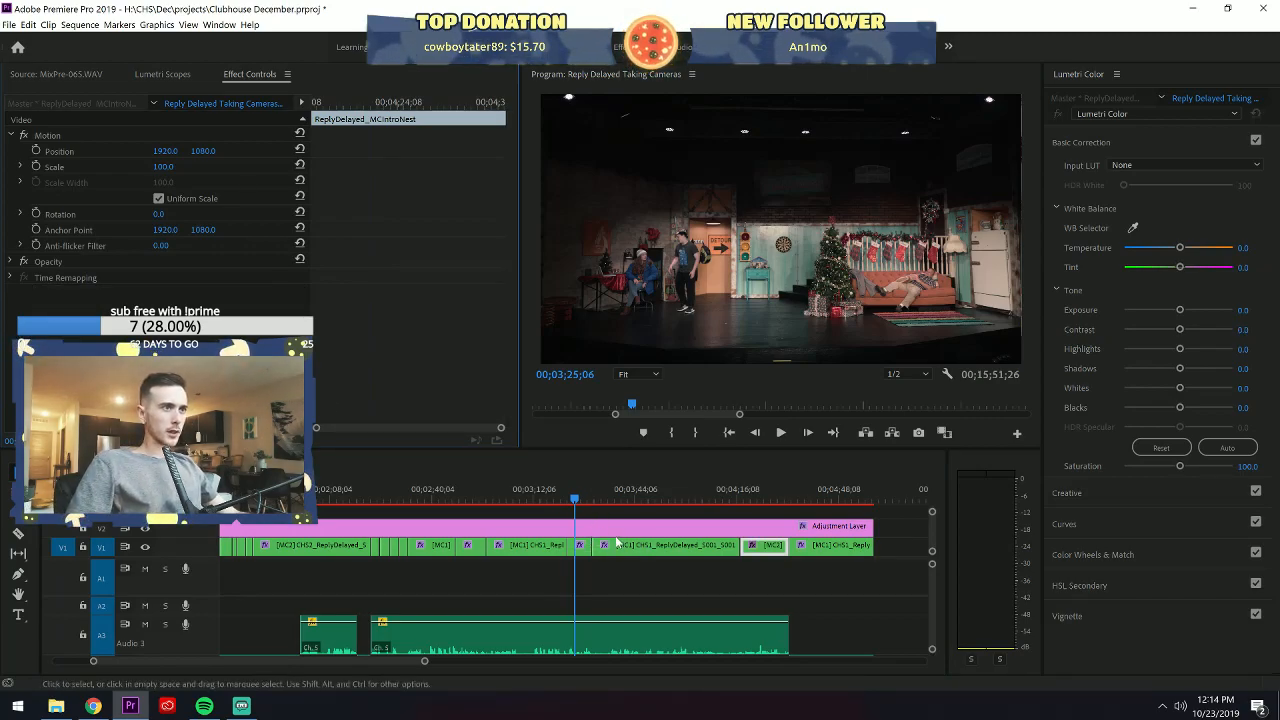
left_click(581, 545)
left_click(64, 294)
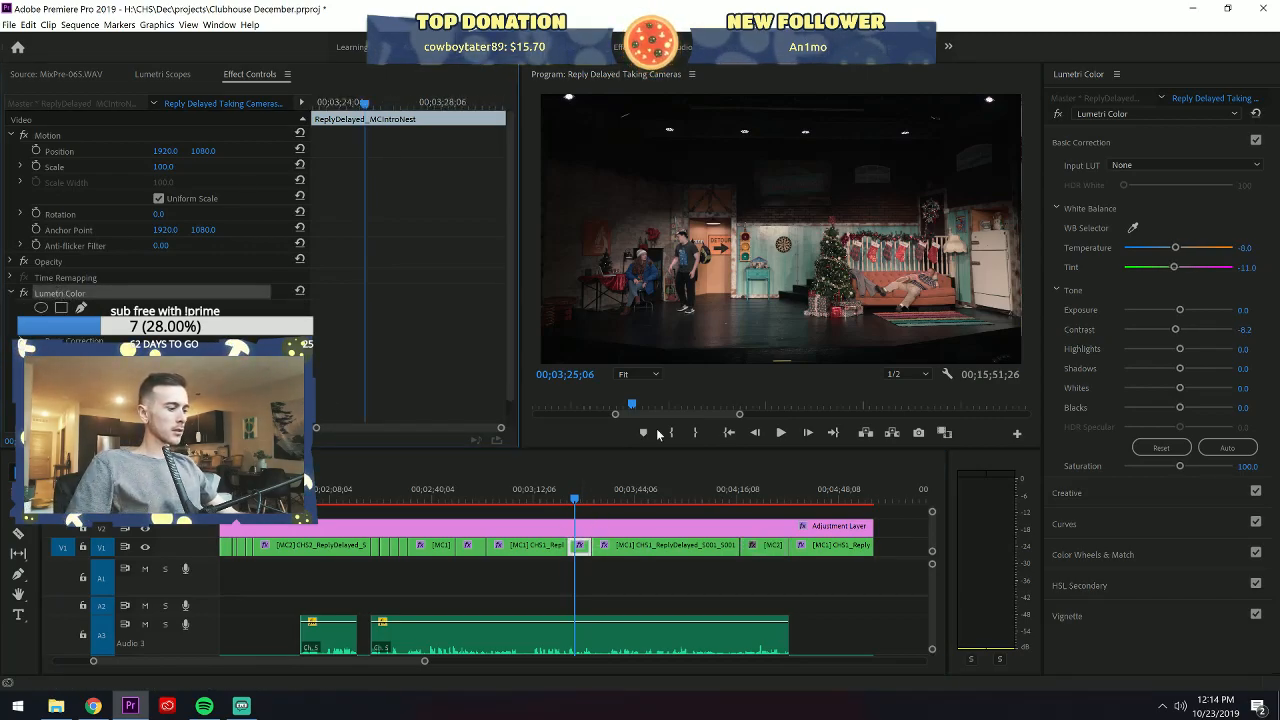
left_click(779, 546)
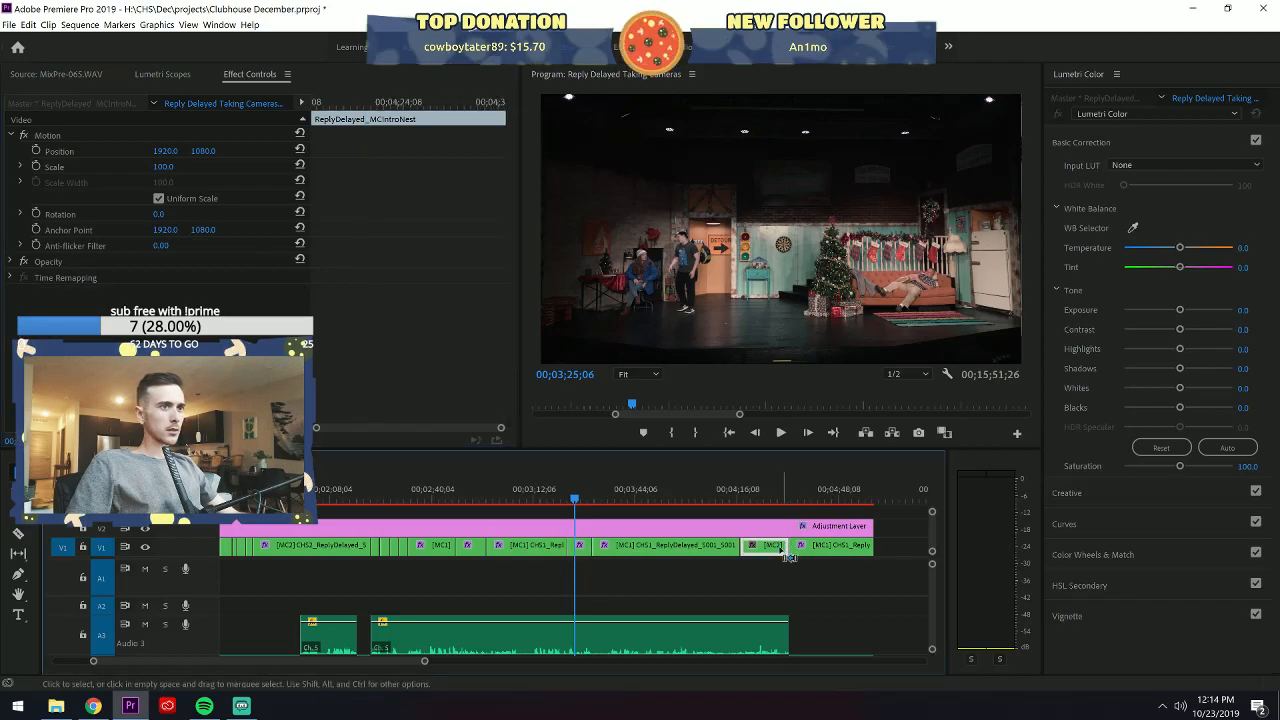
Replace the Lumetri Color effect on the [MC2] clip at 00;02;53 with the copied grade.
left_click(476, 499)
left_click_drag(425, 661, 345, 668)
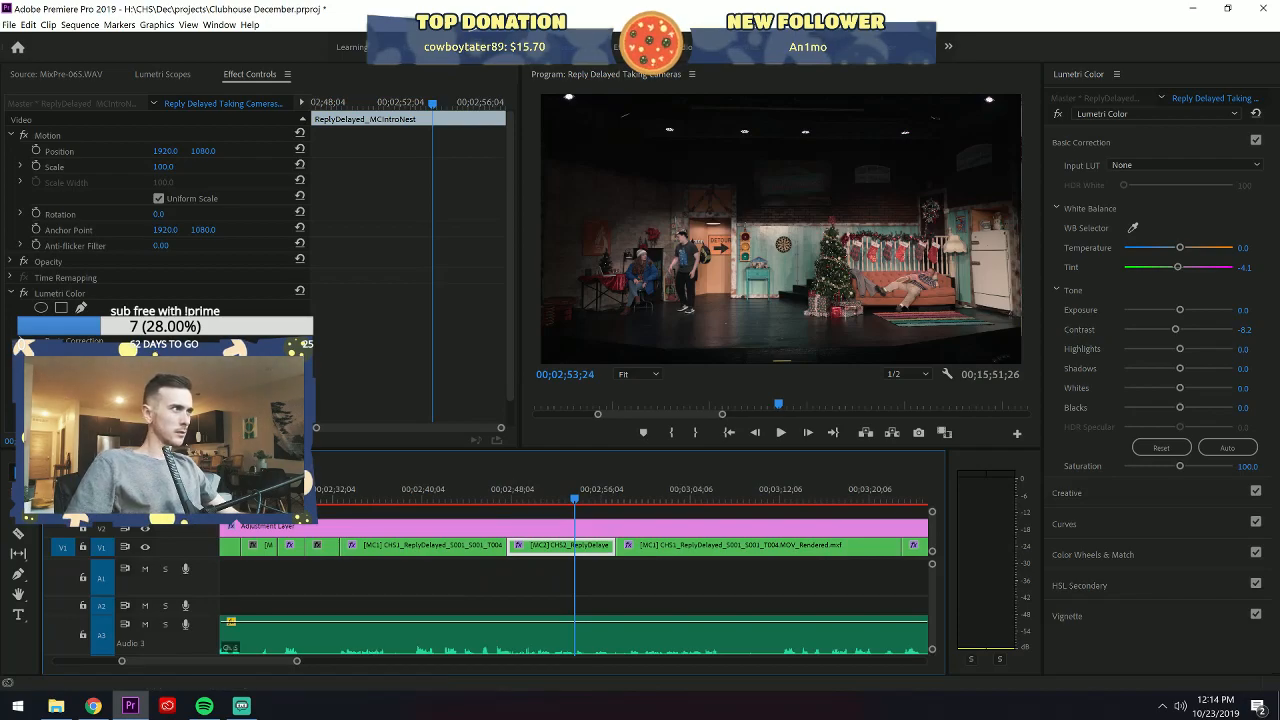
left_click(107, 293)
key("ctrl+c")
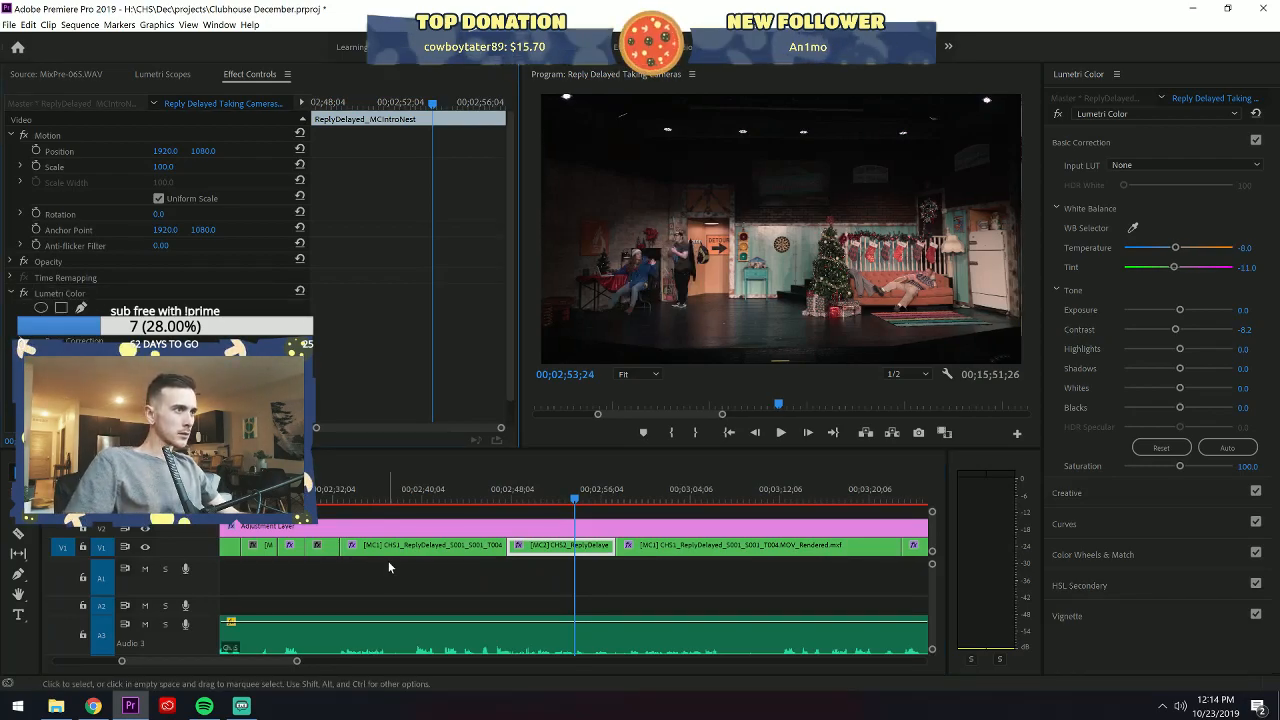
Replace the Lumetri Color effect on the long [MC2] clip at 00;02;11 with the copied grade.
left_click(328, 499)
left_click(297, 499)
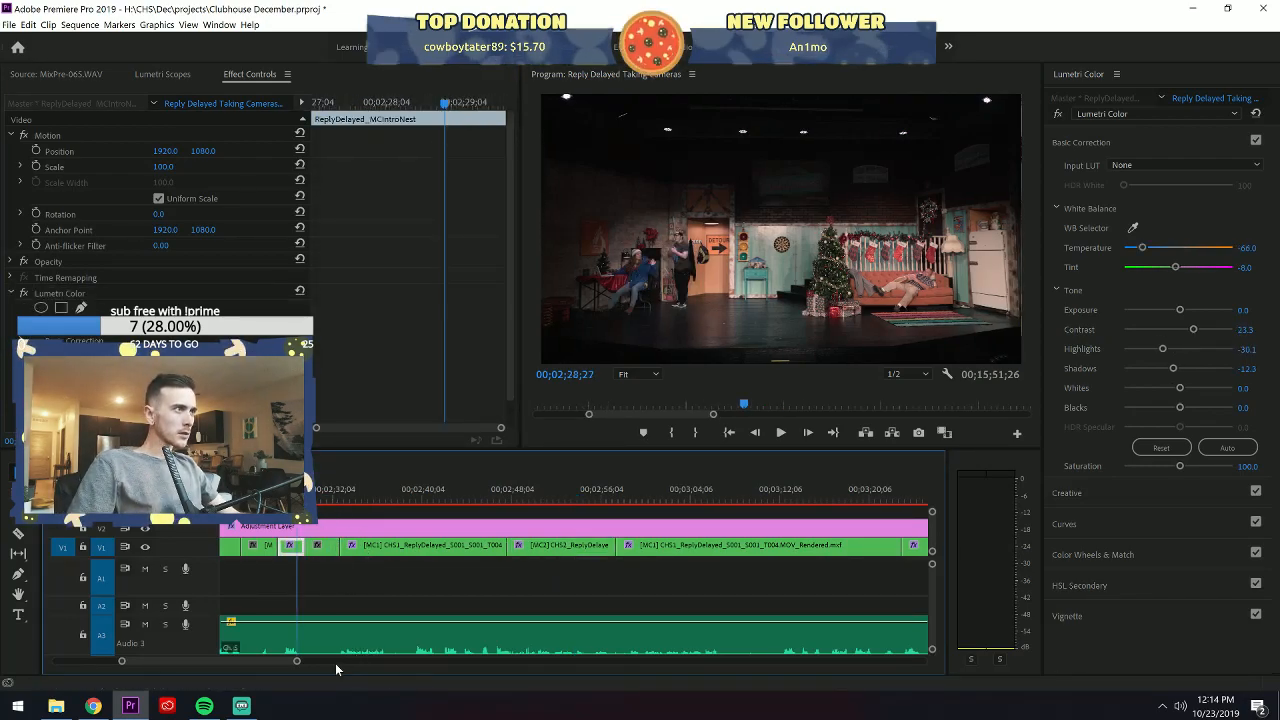
left_click_drag(298, 663, 224, 664)
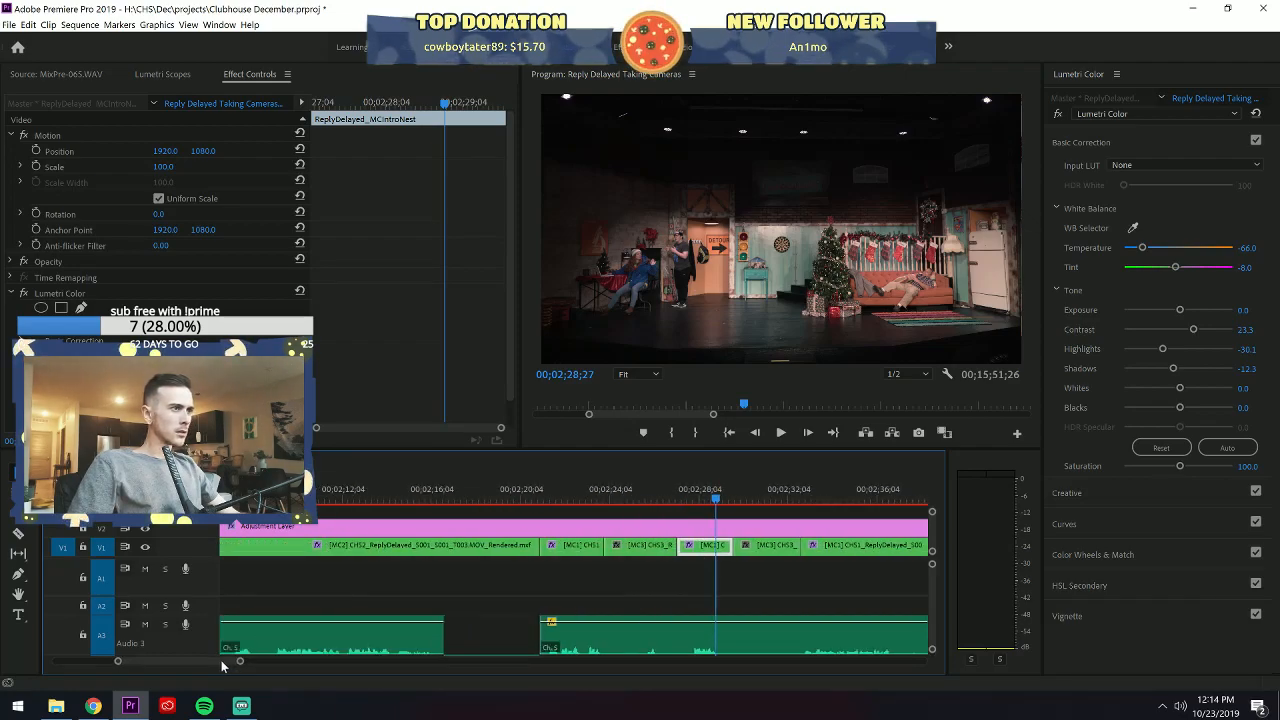
left_click(268, 556)
left_click(60, 293)
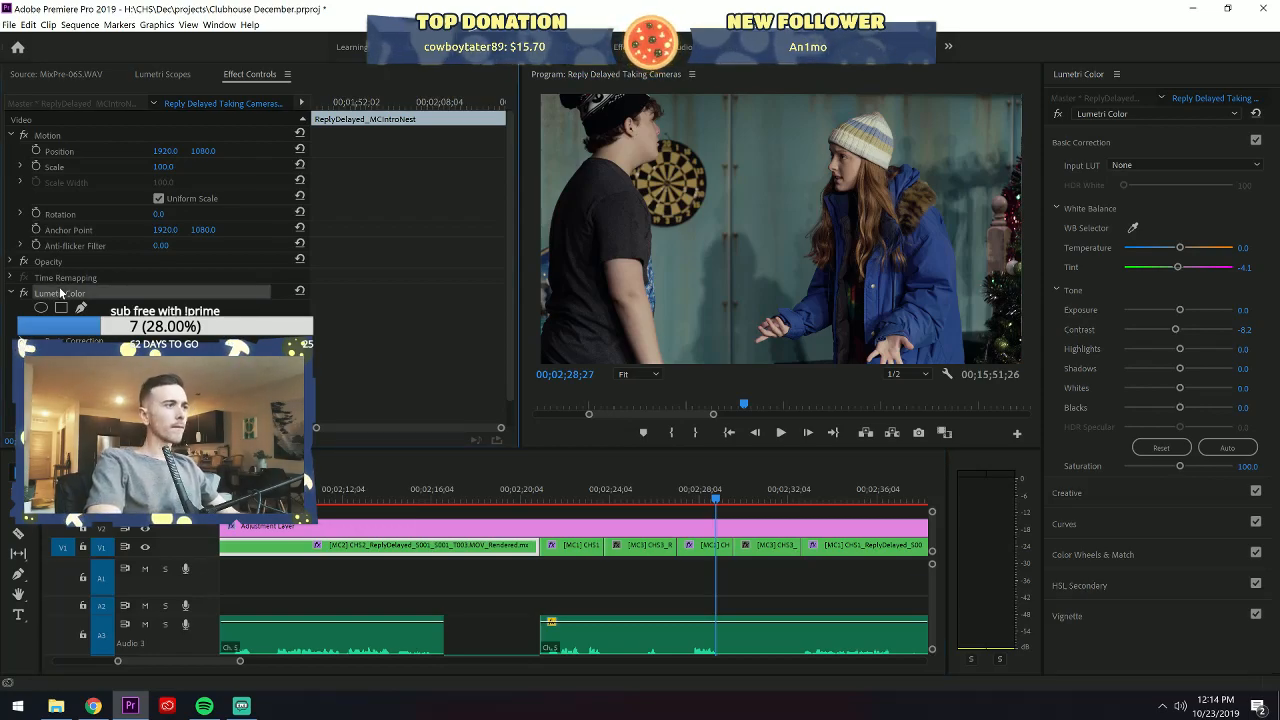
left_click(332, 508)
left_click(330, 501)
left_click(323, 542)
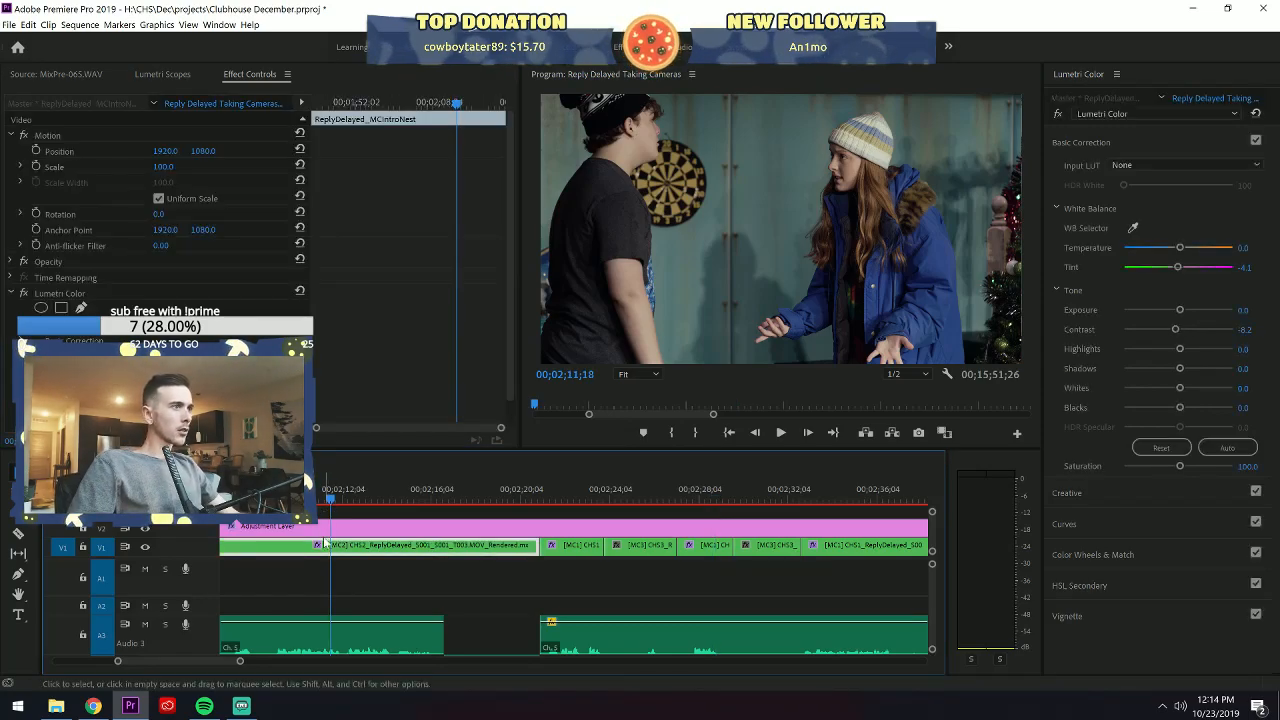
left_click(72, 293)
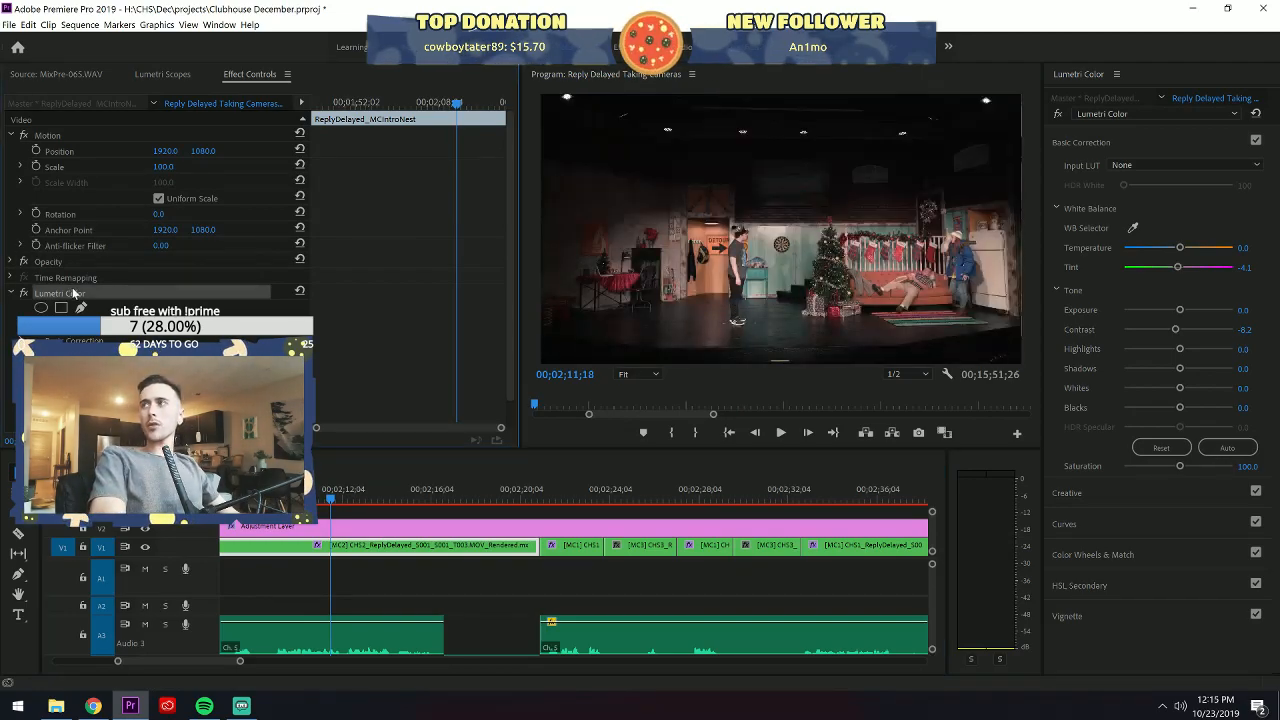
key("Delete")
key("ctrl+v")
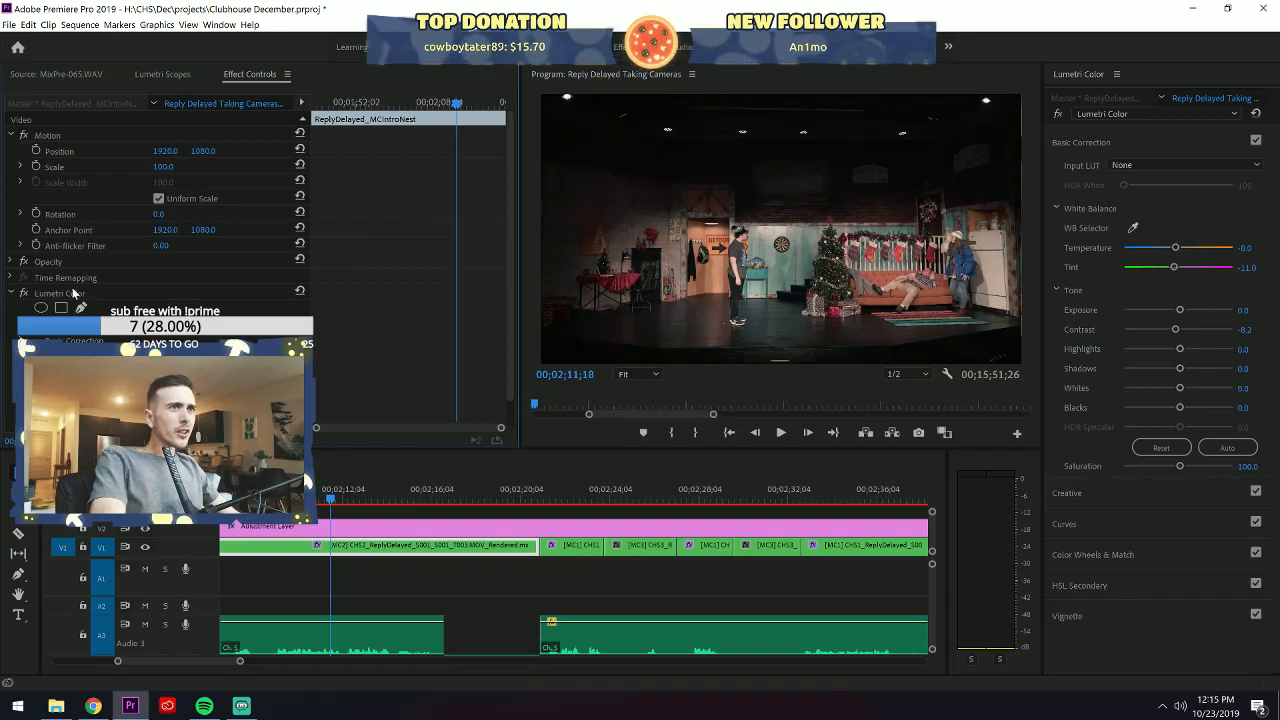
Replace the Lumetri Color effect on the [MC2] clip at 00;01;06 with the copied grade.
scroll(246, 664, "down", 3)
scroll(268, 664, "down", 2)
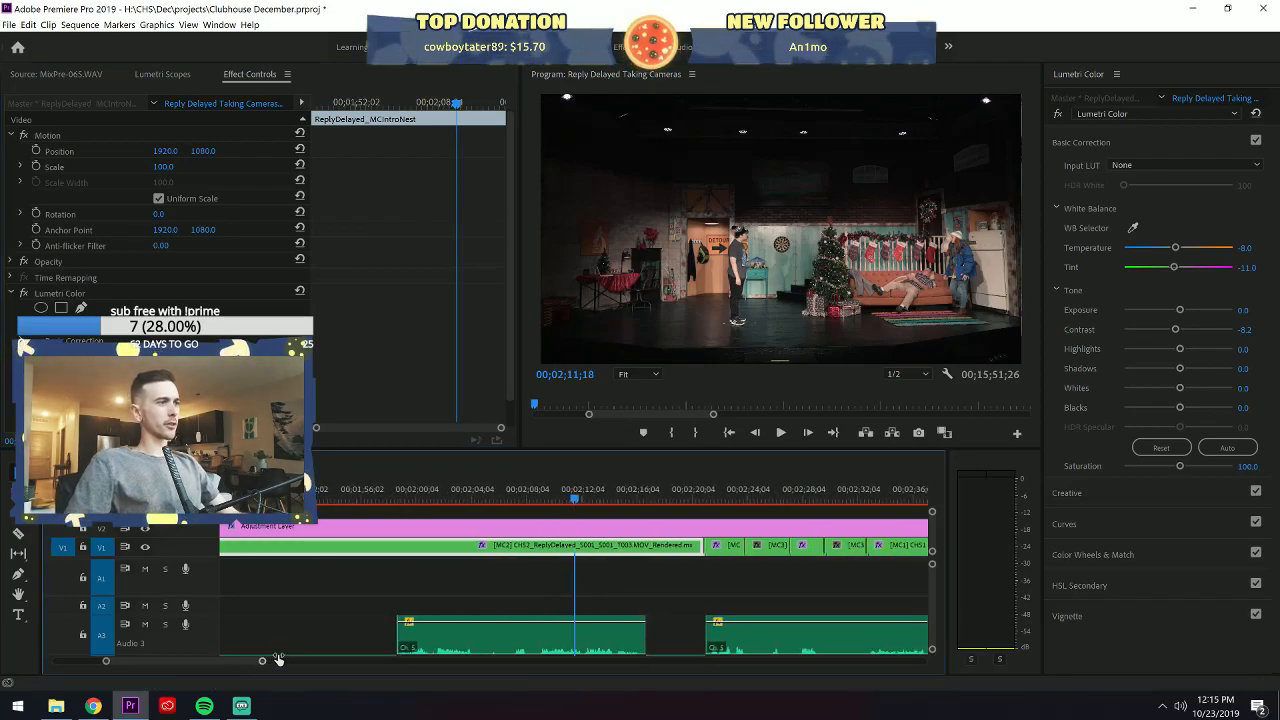
left_click_drag(286, 663, 257, 677)
left_click(603, 499)
left_click(601, 549)
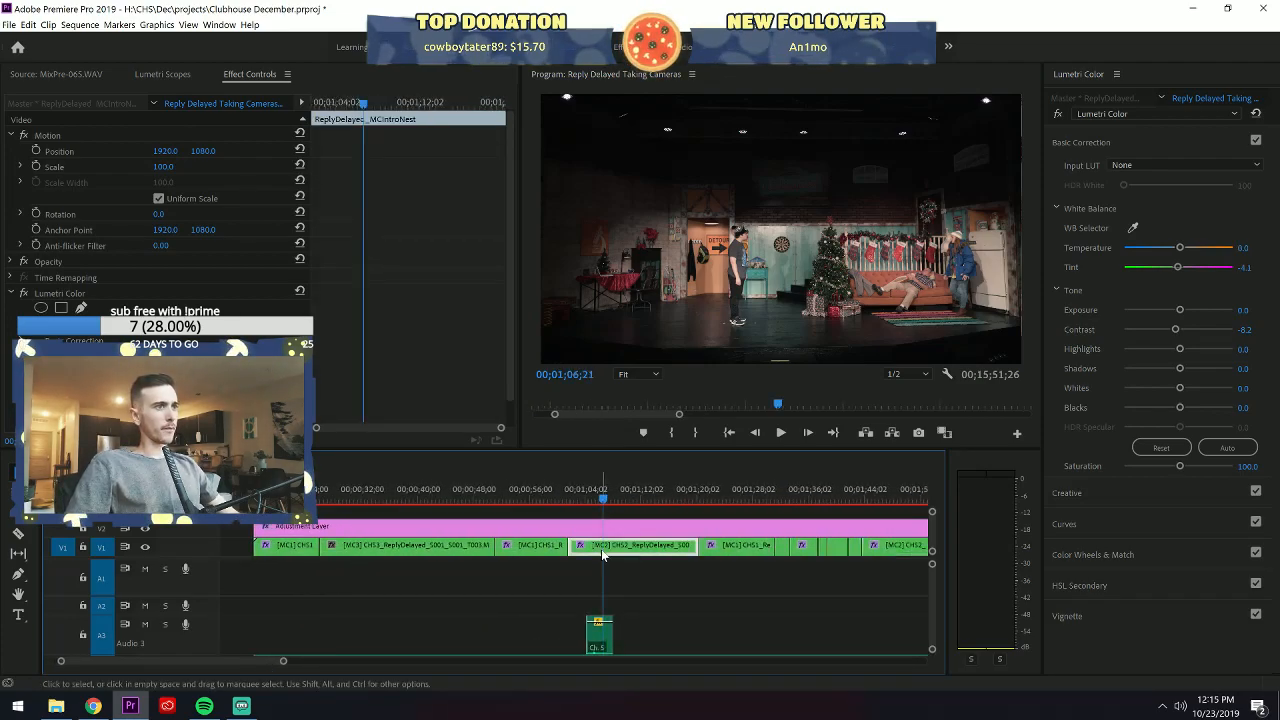
left_click(86, 296)
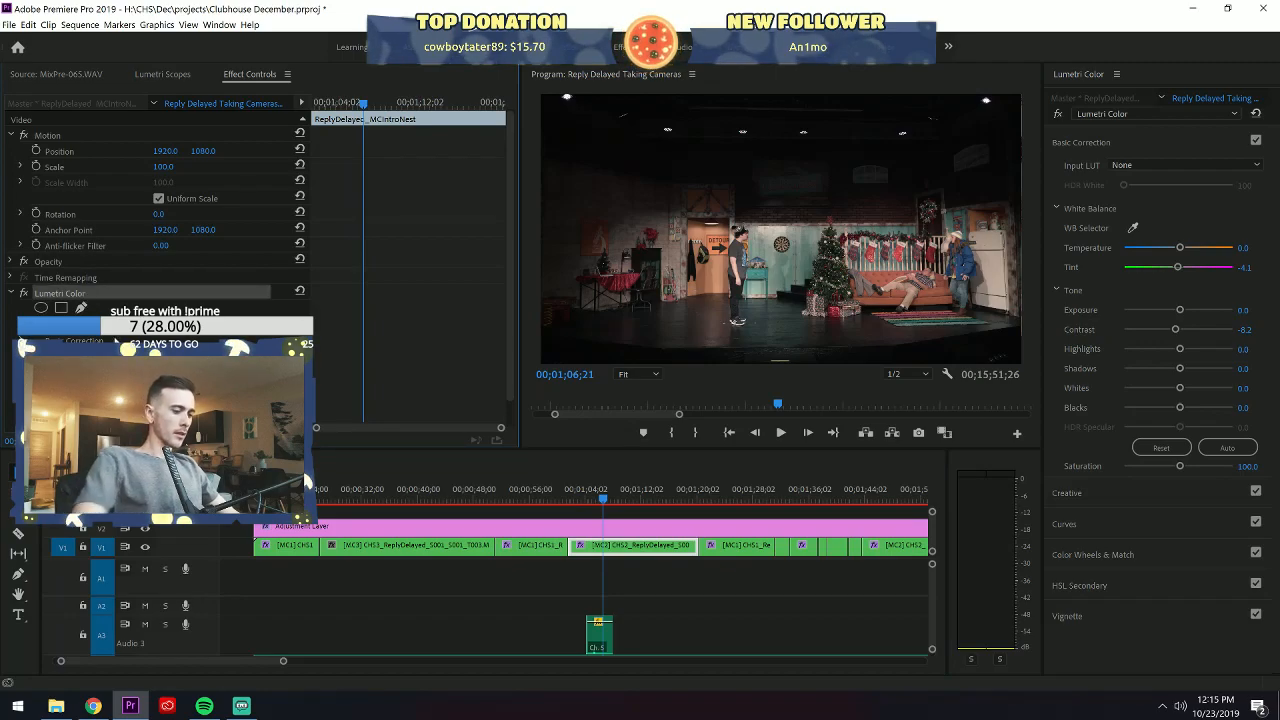
key("Delete")
Check the Lumetri grades on the intro clips around 00;01;32, 00;01;45, 00;00;42 and 00;00;56.
left_click(783, 496)
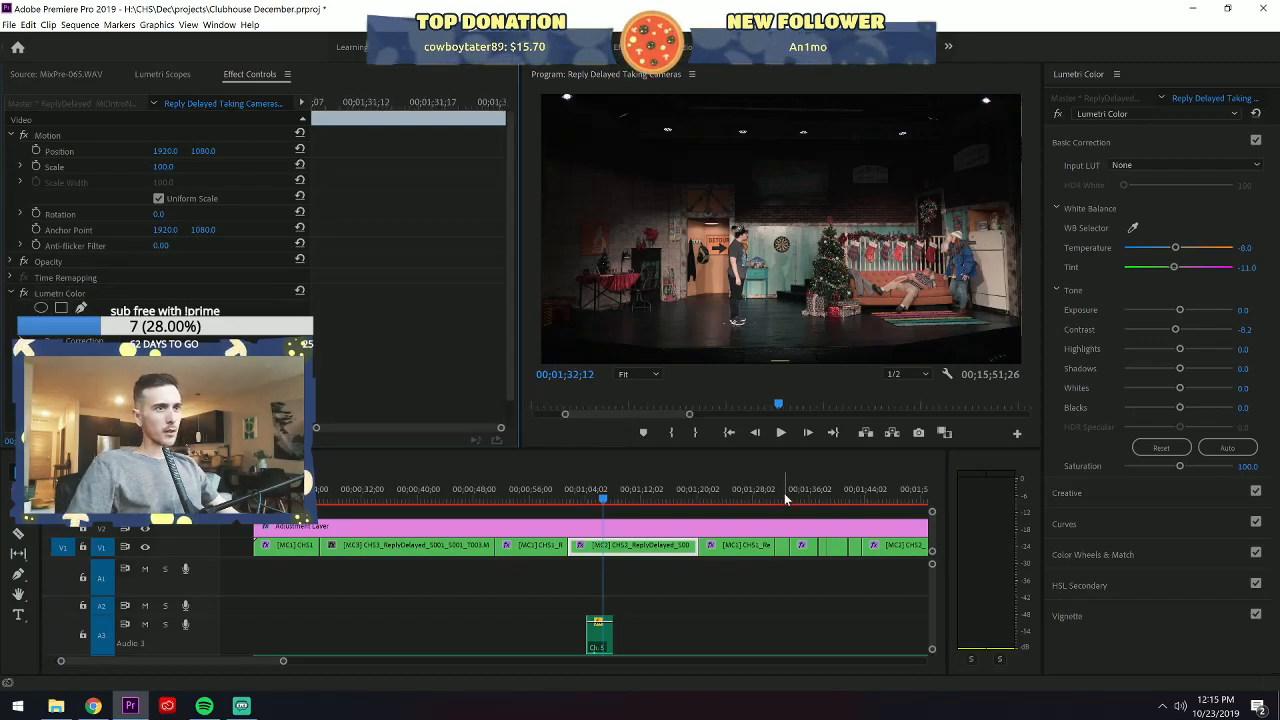
left_click_drag(284, 661, 247, 665)
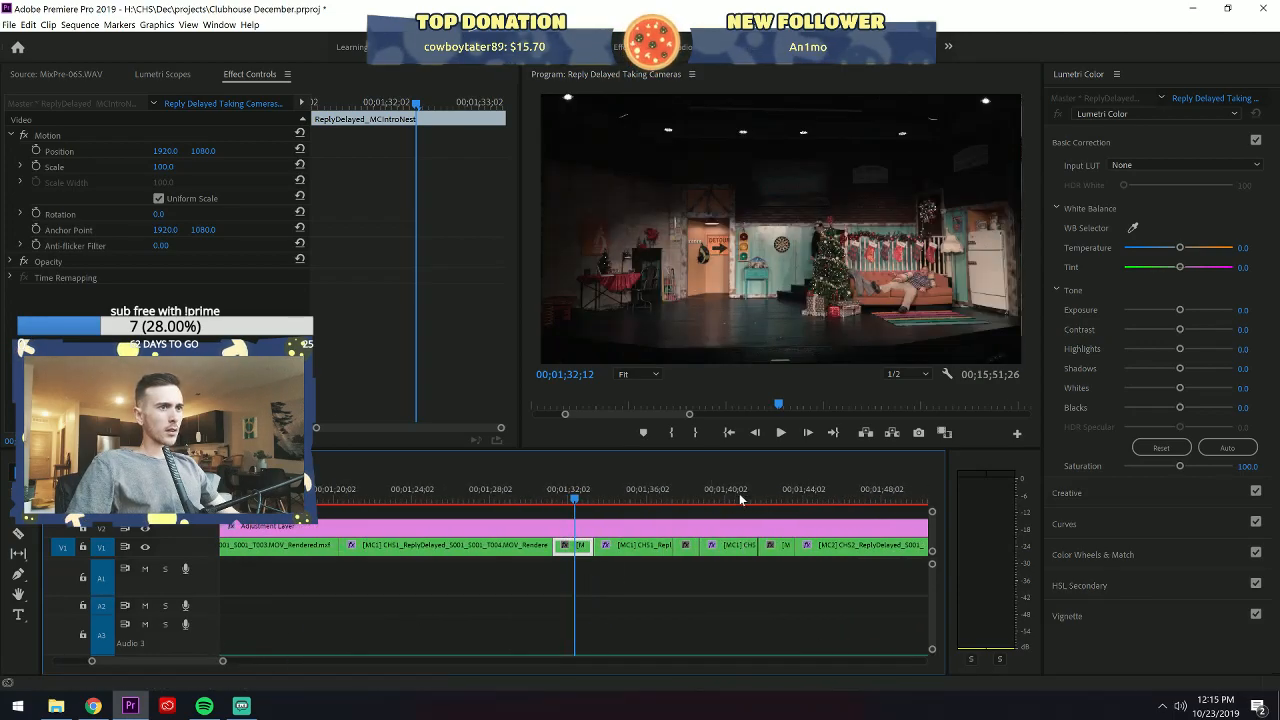
left_click(834, 547)
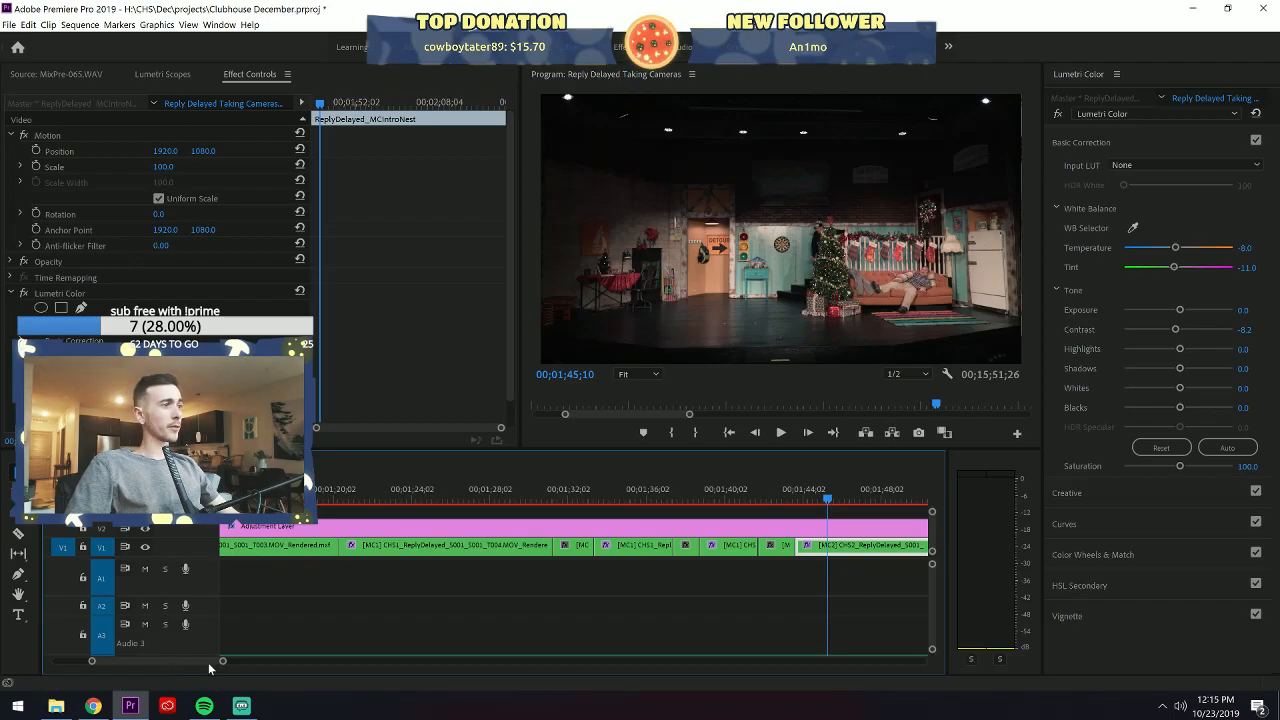
left_click_drag(222, 661, 269, 661)
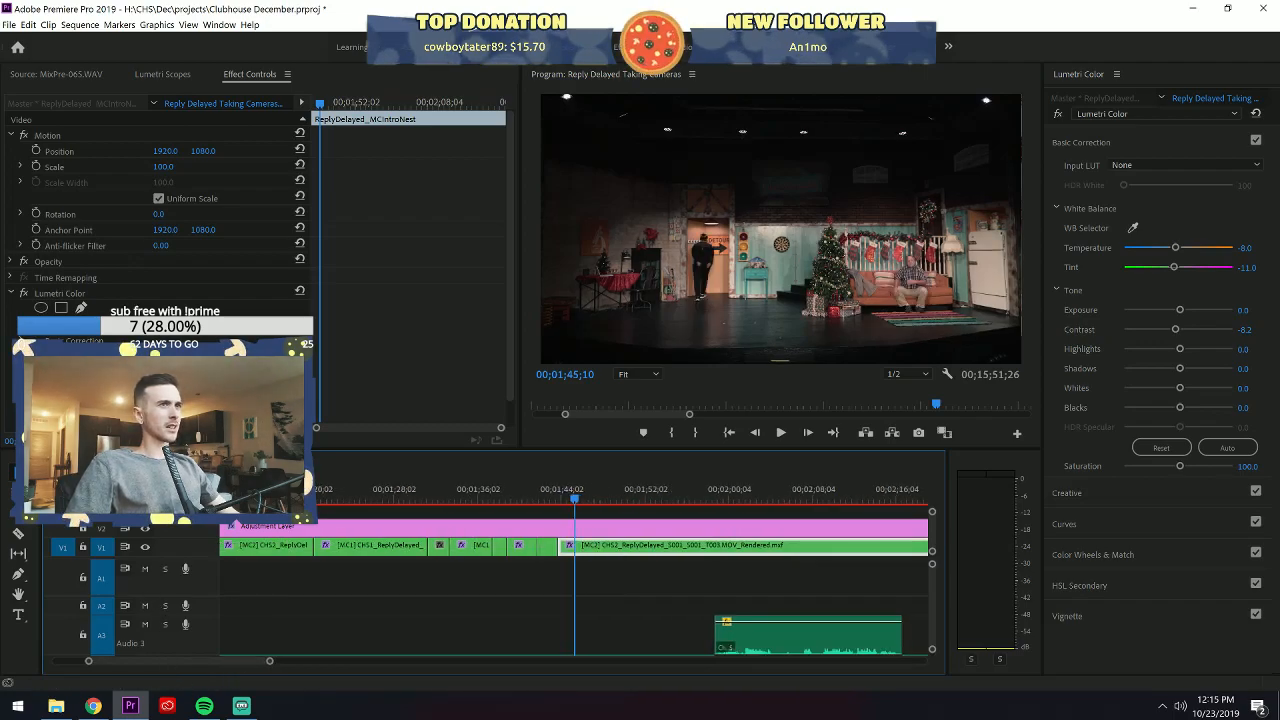
left_click(93, 297)
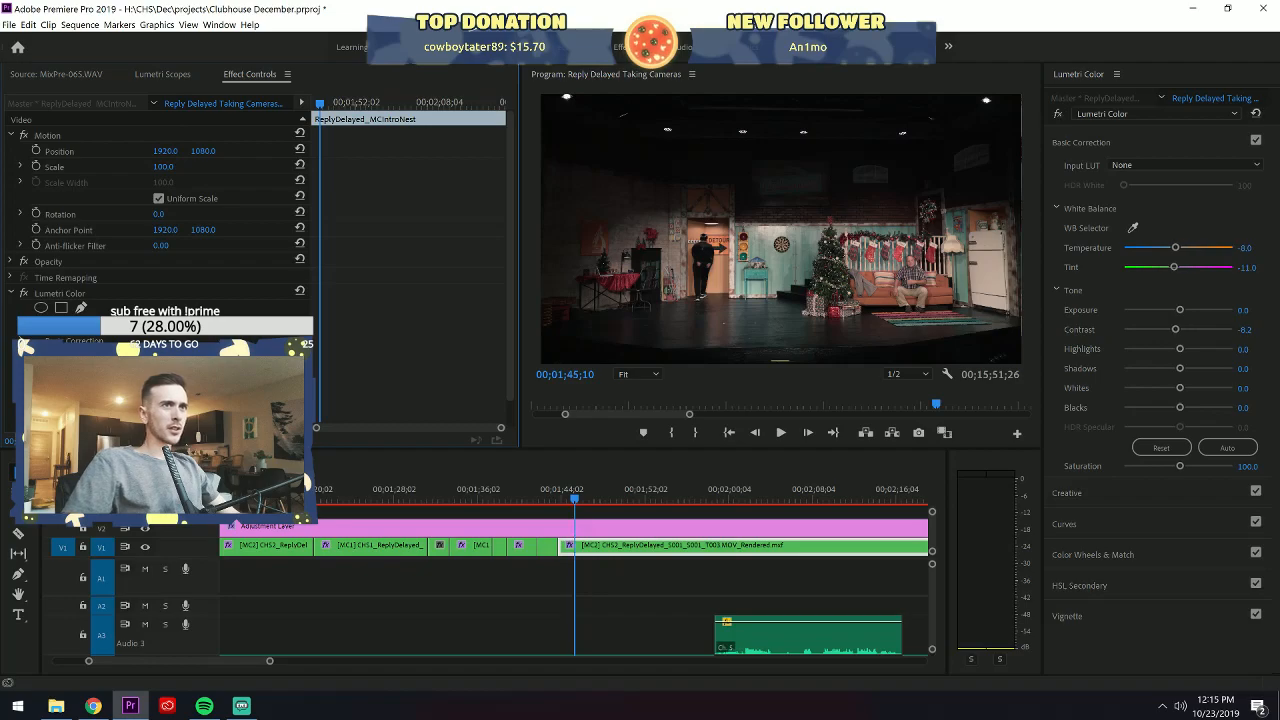
left_click_drag(271, 662, 497, 648)
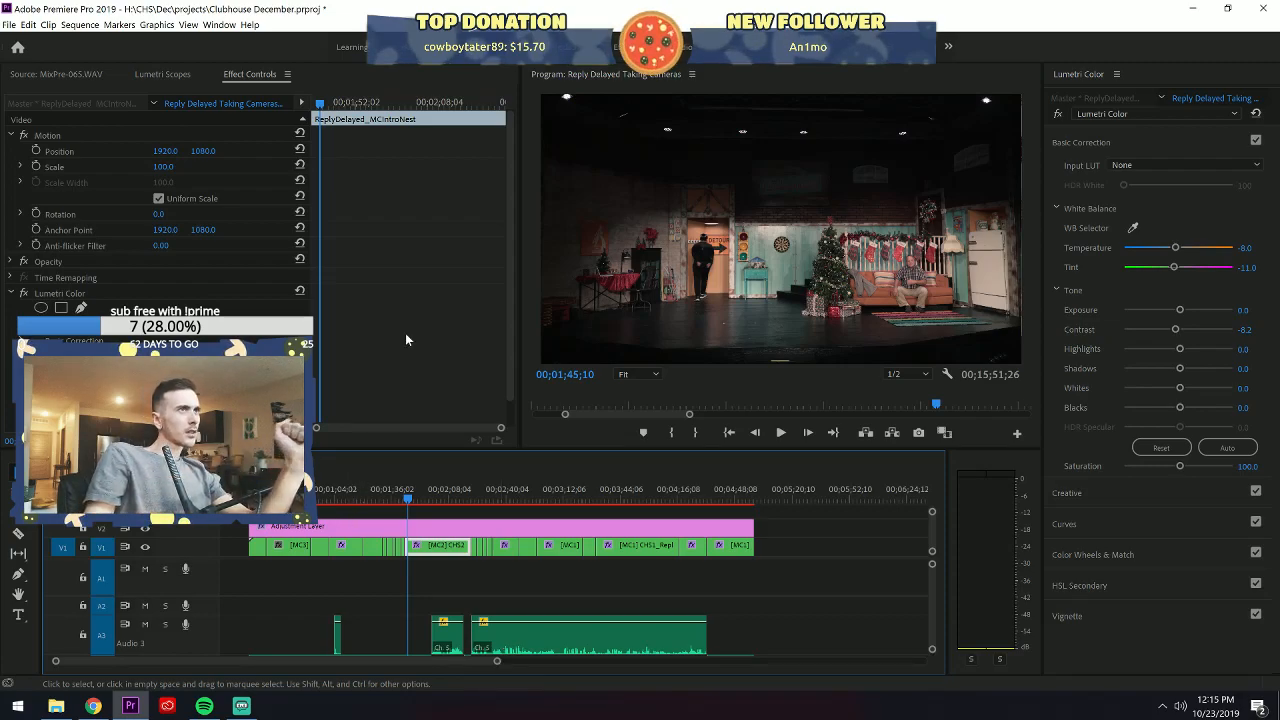
left_click(297, 490)
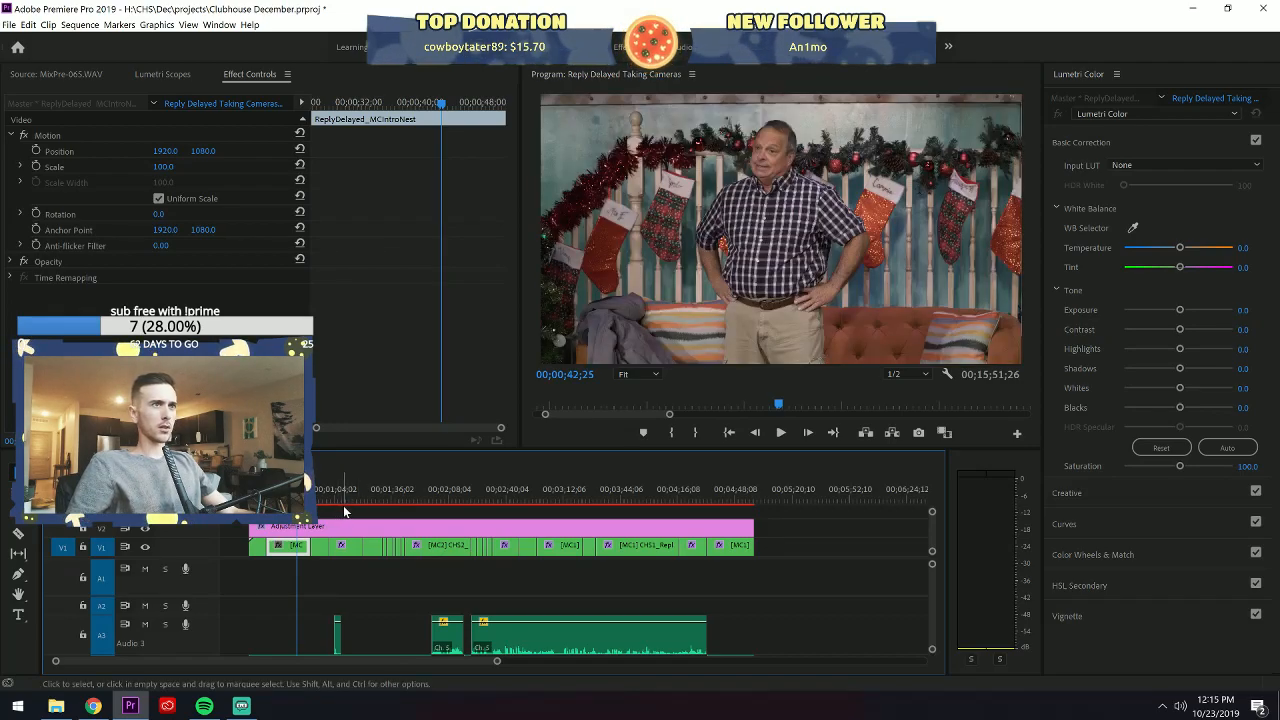
left_click(321, 488)
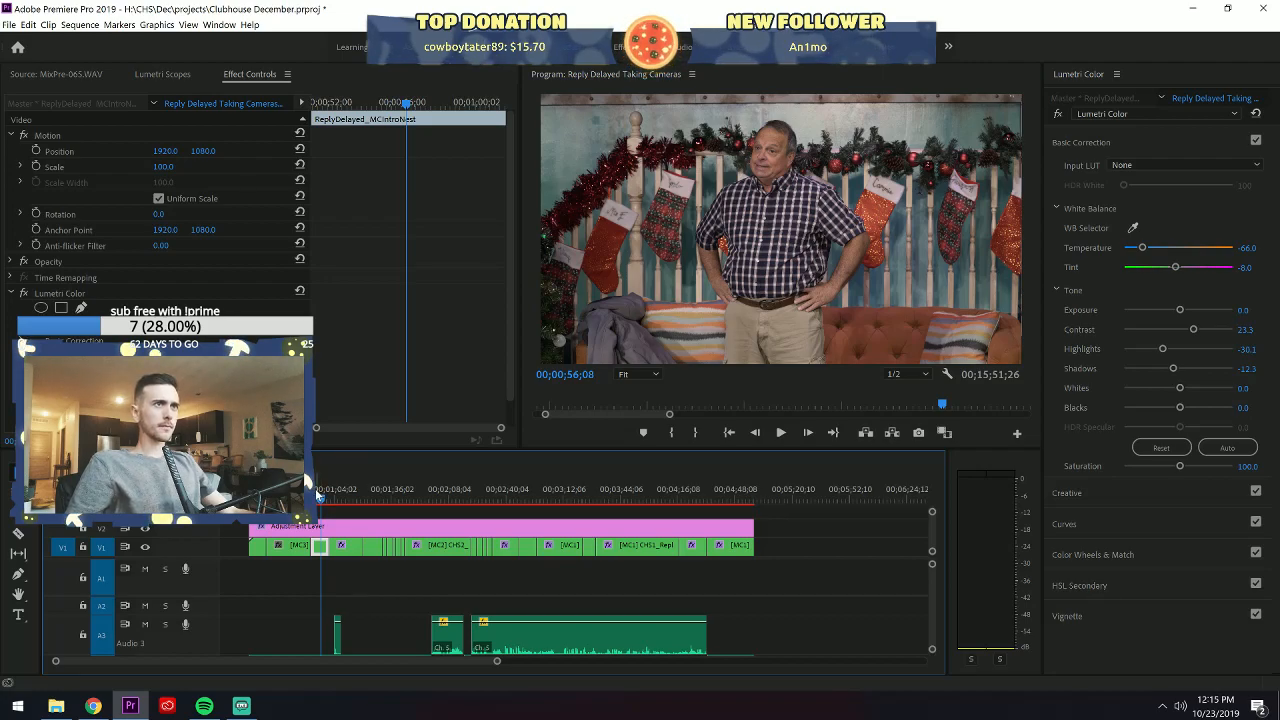
Set the Creative Sharpen amount of the adjustment layer over the intro to 8.0.
left_click(350, 524)
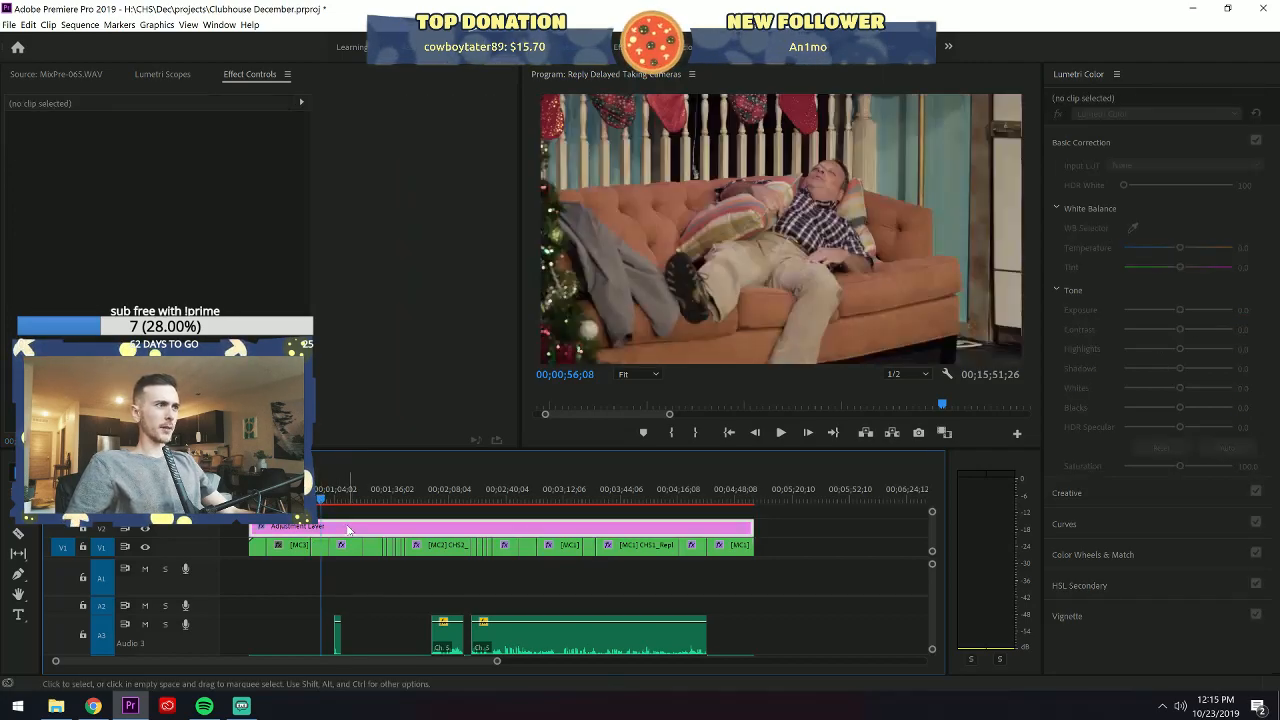
left_click(1106, 140)
left_click(1107, 169)
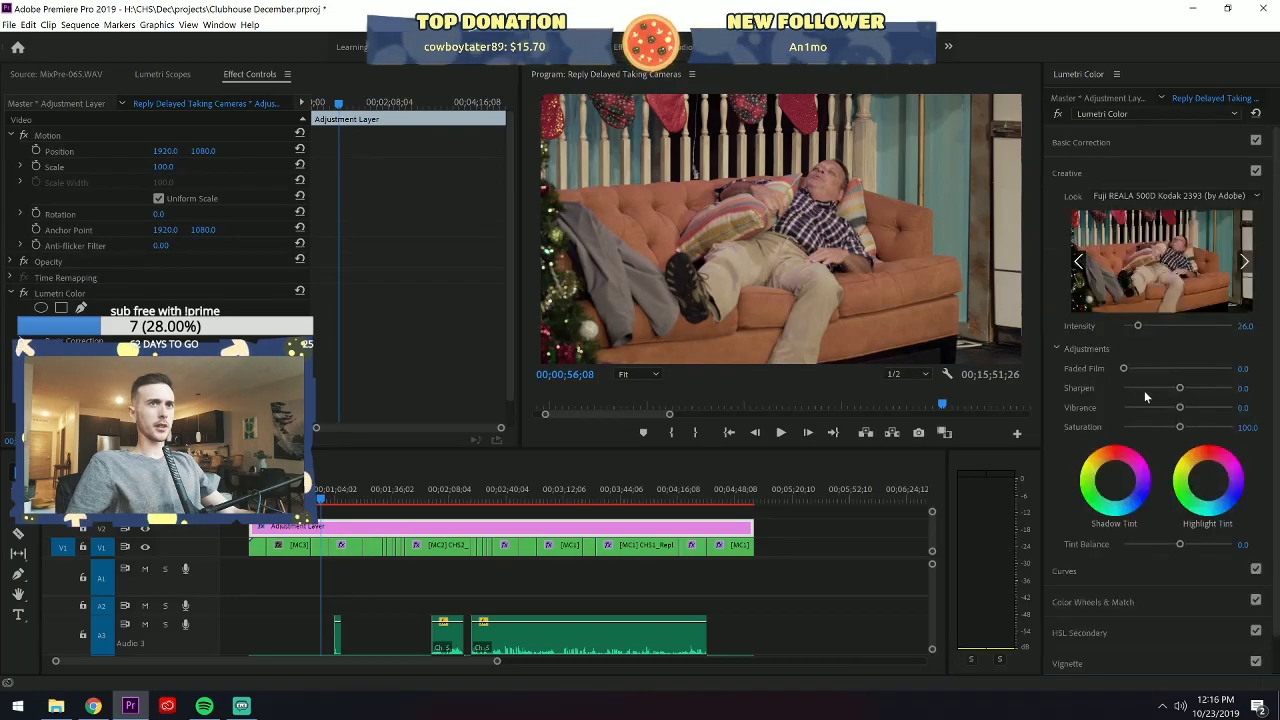
type("5")
key("Return")
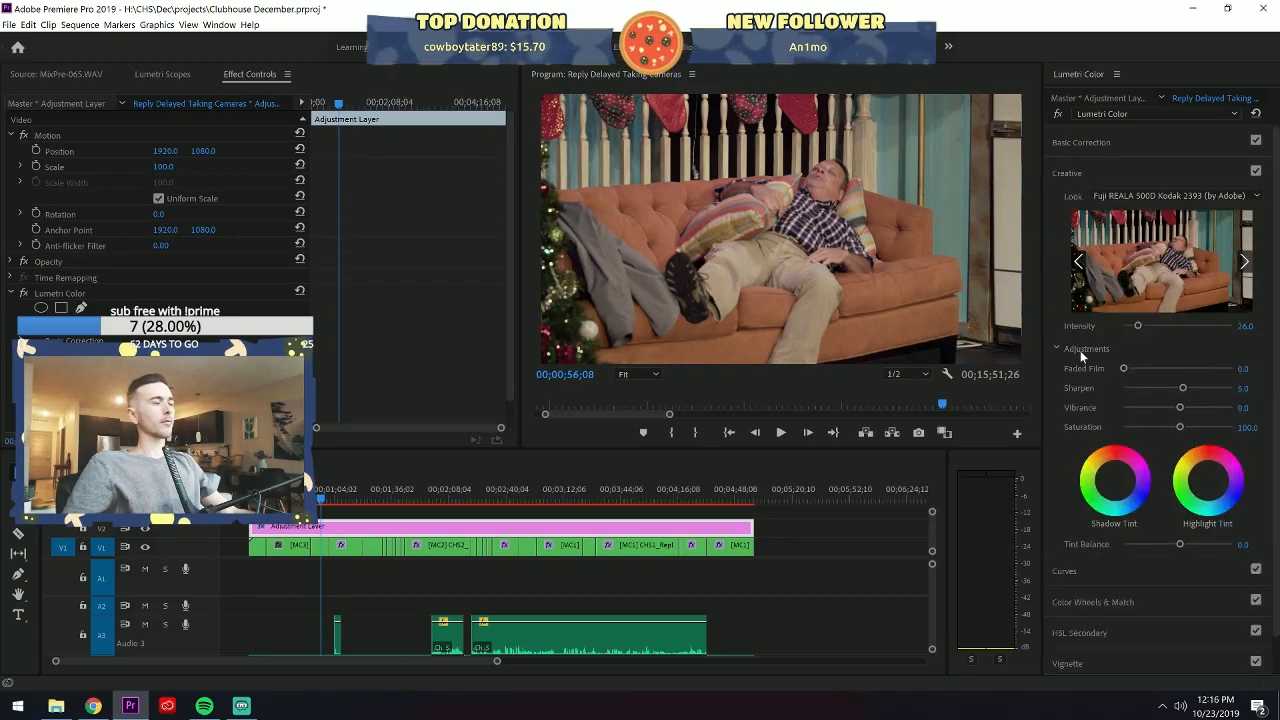
left_click(418, 515)
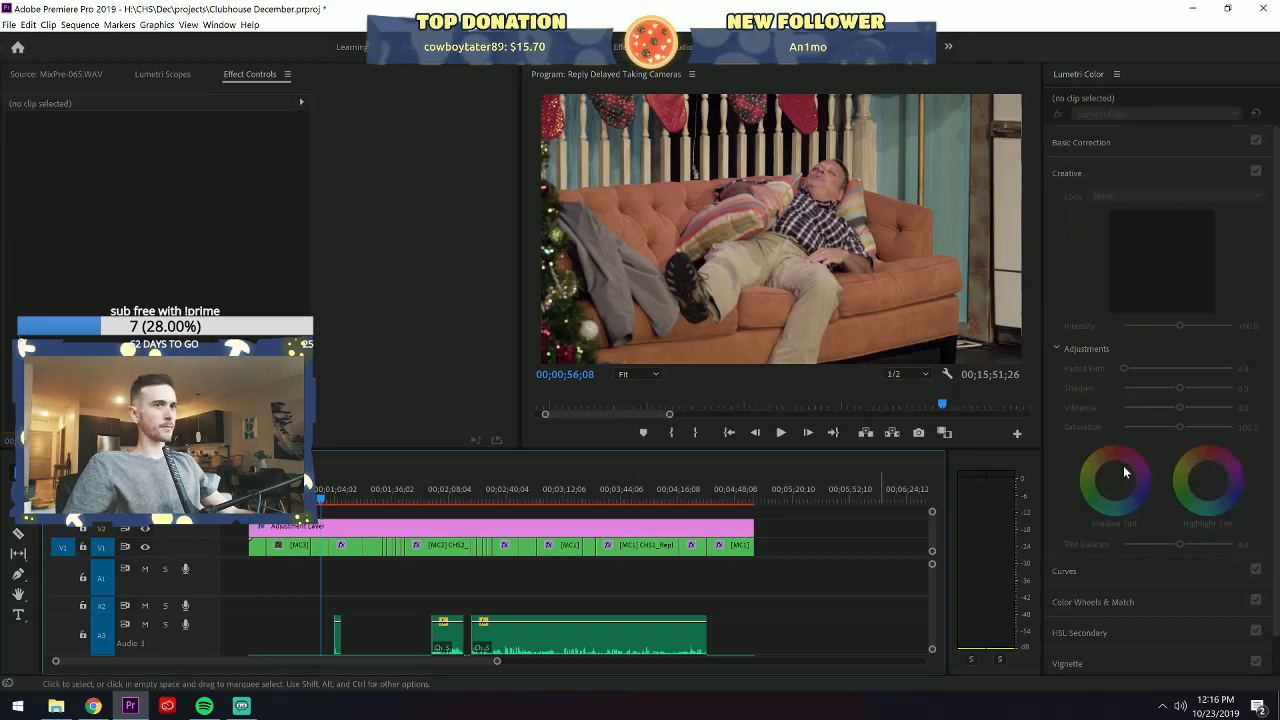
left_click(458, 529)
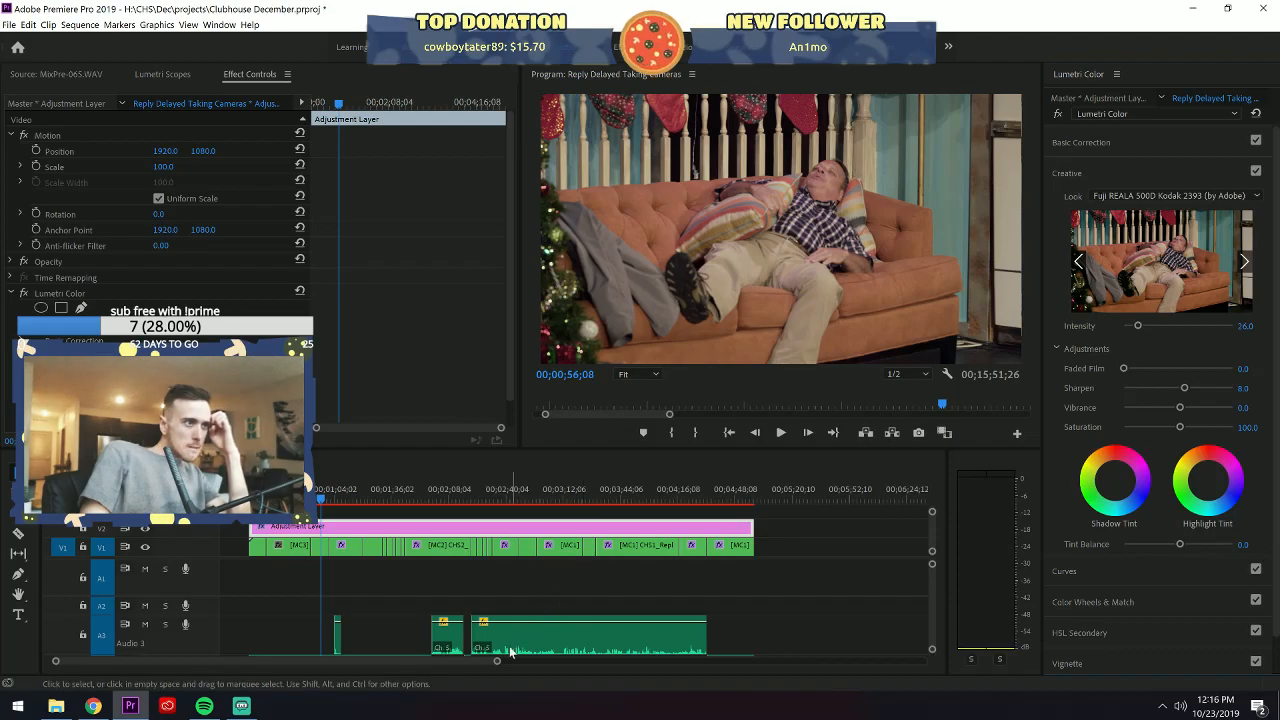
Split the first [MC1] clip of the outro section where its first audio clip starts, at about 00;11;04.
left_click_drag(498, 664, 863, 563)
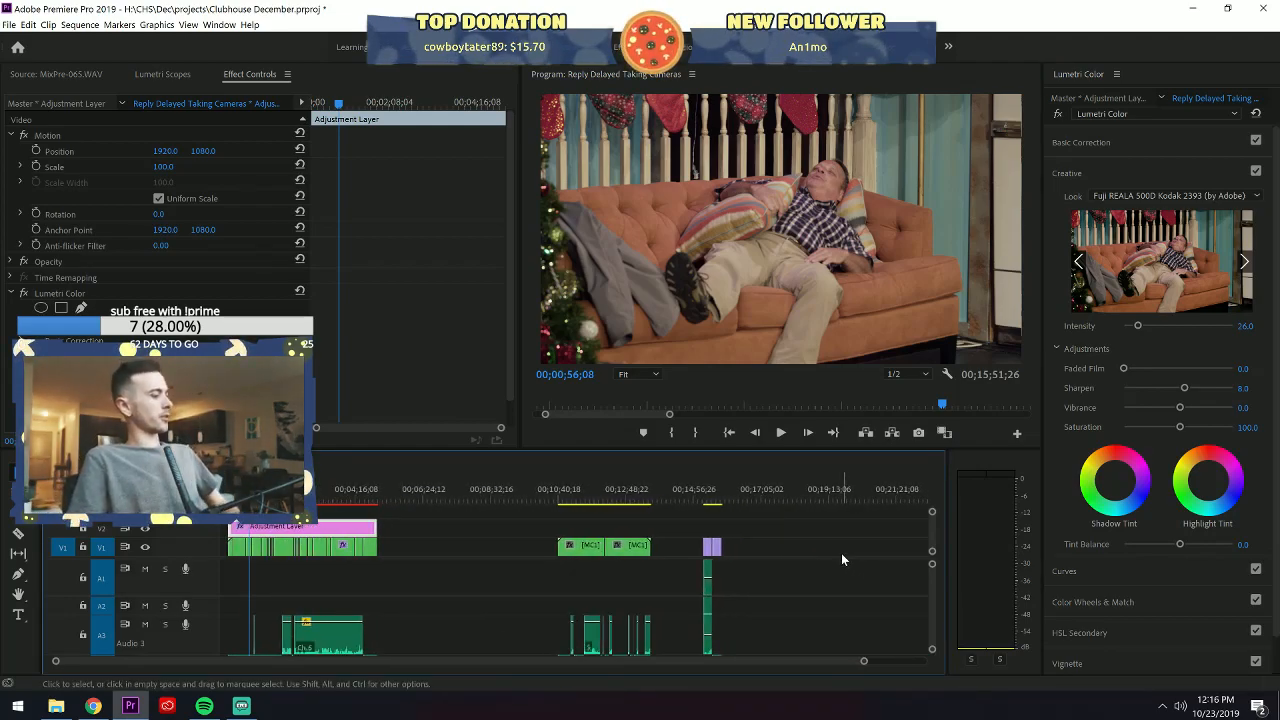
left_click_drag(432, 609, 485, 545)
left_click_drag(571, 491, 560, 492)
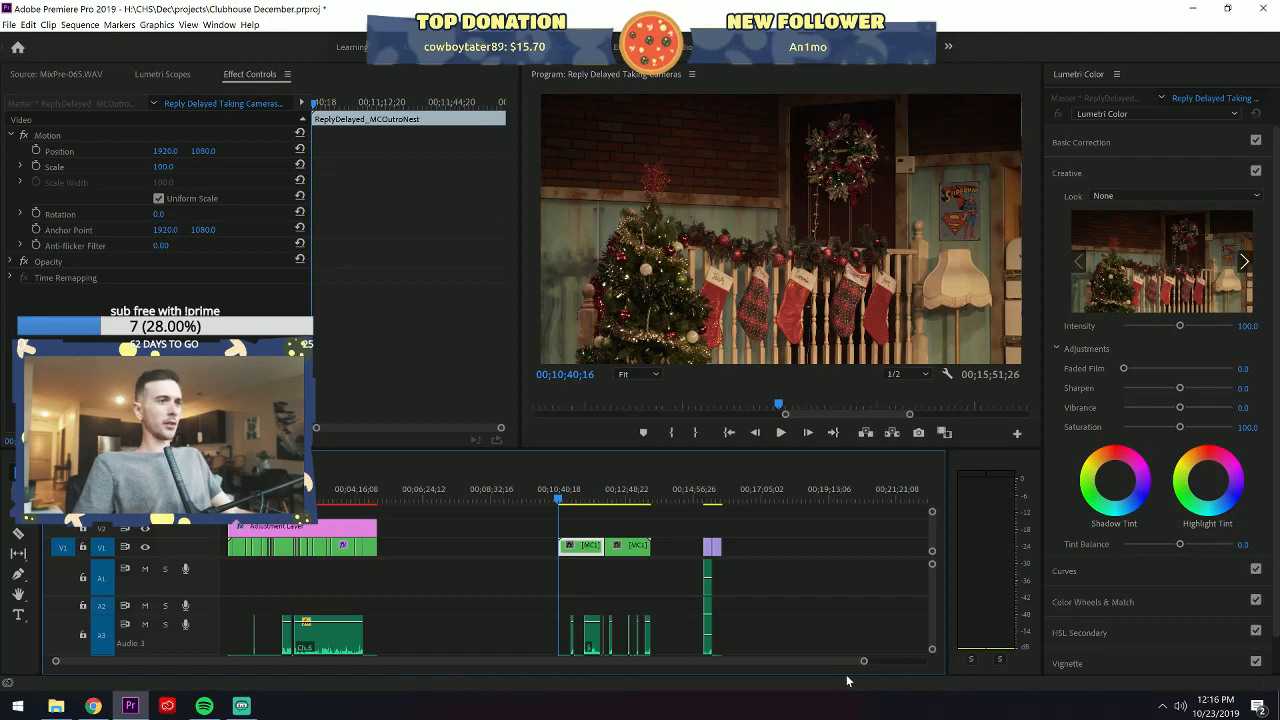
left_click_drag(866, 662, 619, 685)
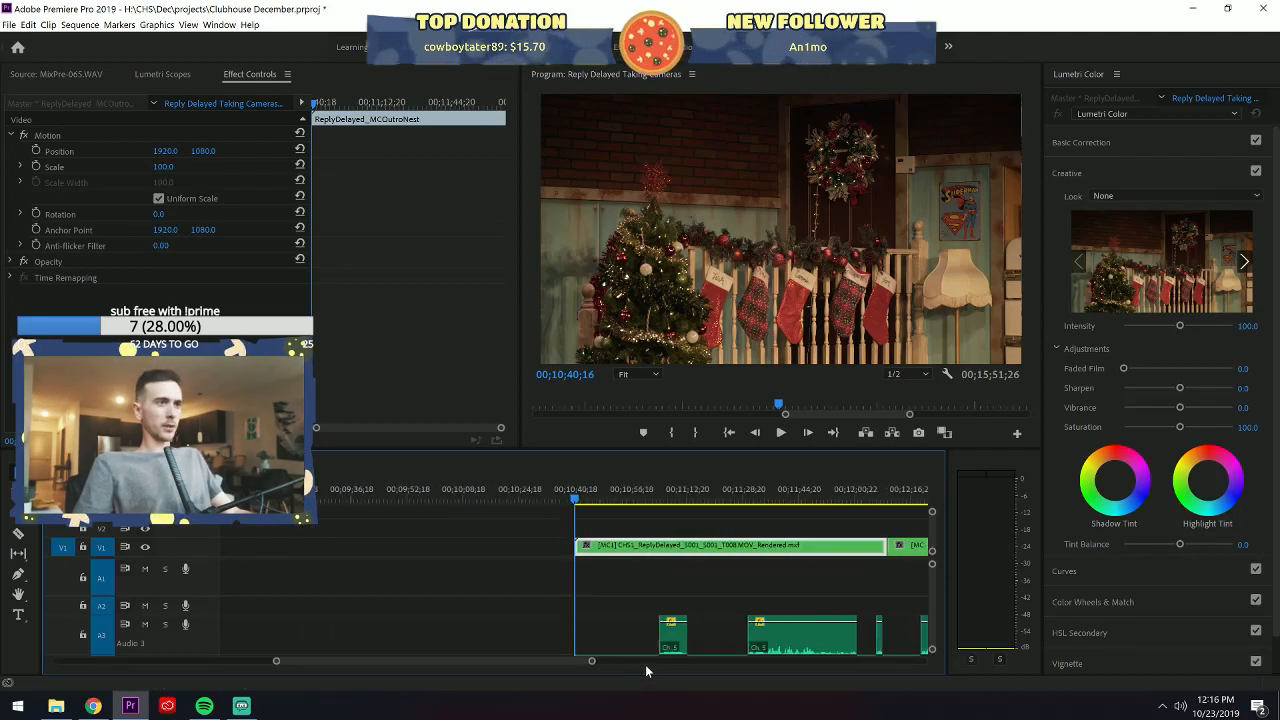
key("space")
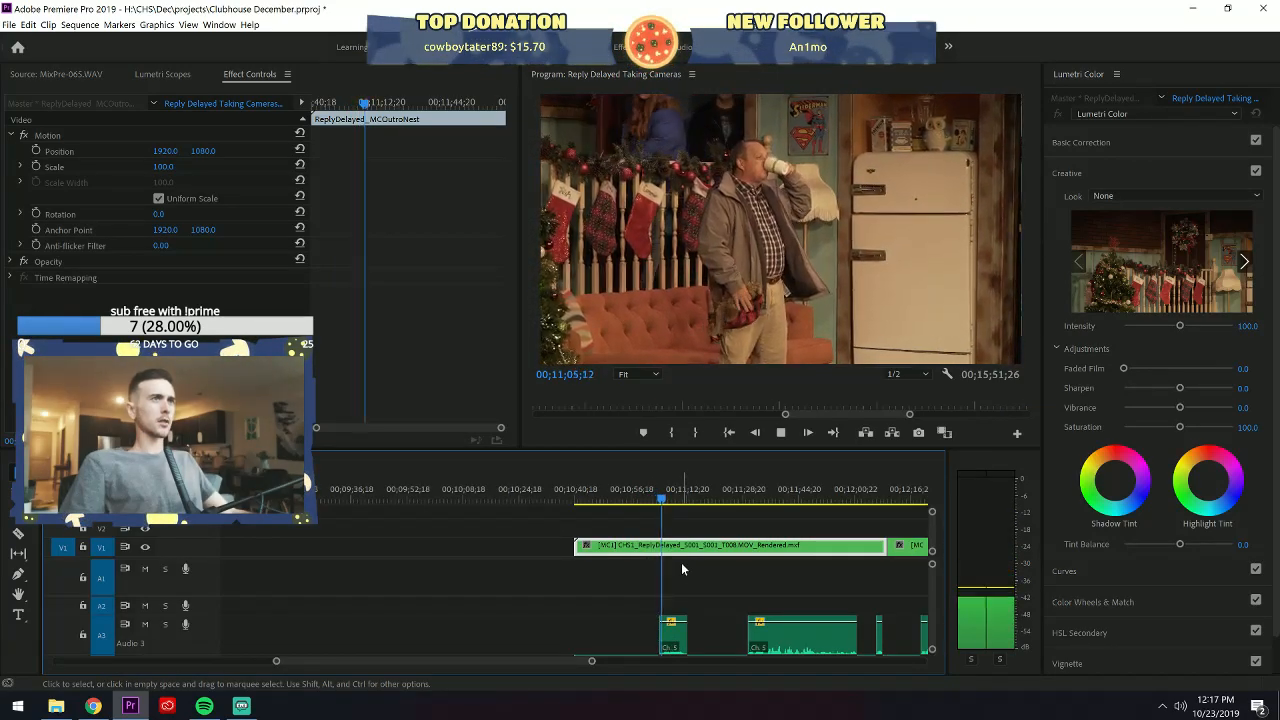
left_click_drag(665, 495, 653, 494)
key("space")
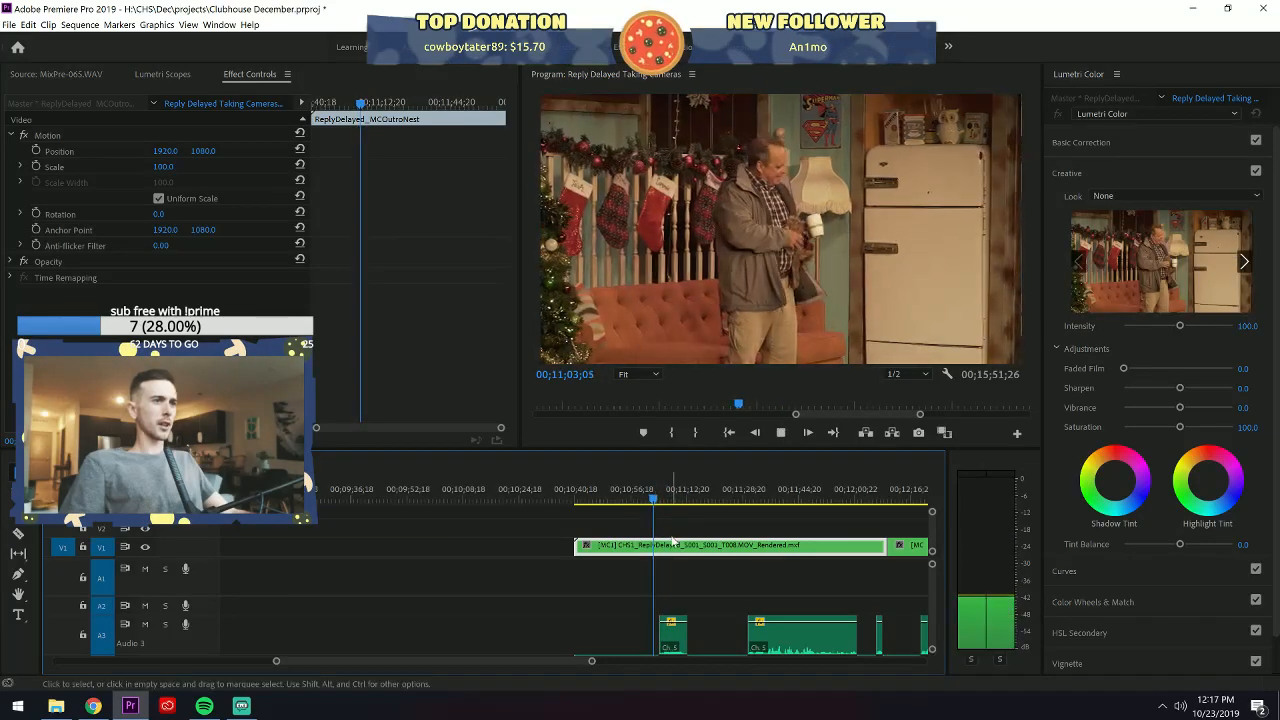
key("space")
key("c")
left_click(658, 546)
key("v")
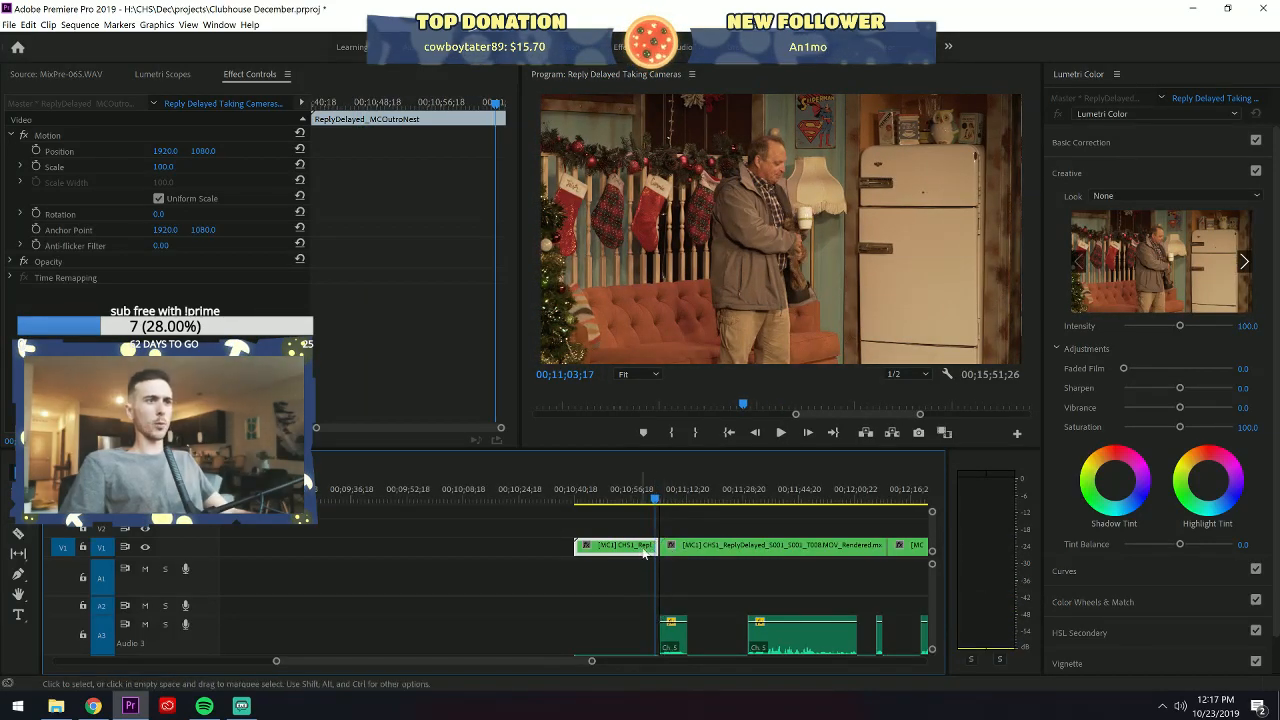
Split the outro clip again at 00;11;12;24 and switch the segment above the first audio clip to camera 2.
left_click_drag(589, 662, 530, 662)
left_click(583, 492)
left_click_drag(585, 490, 670, 494)
key("ctrl+k")
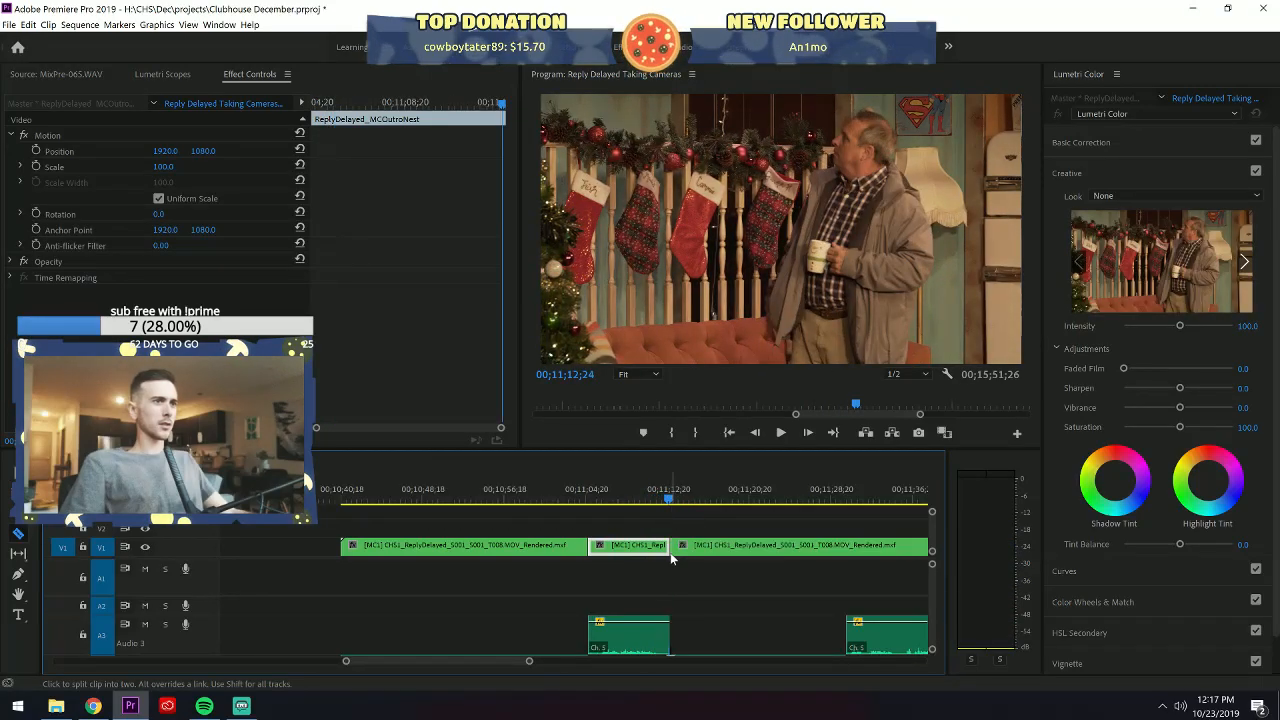
left_click(636, 492)
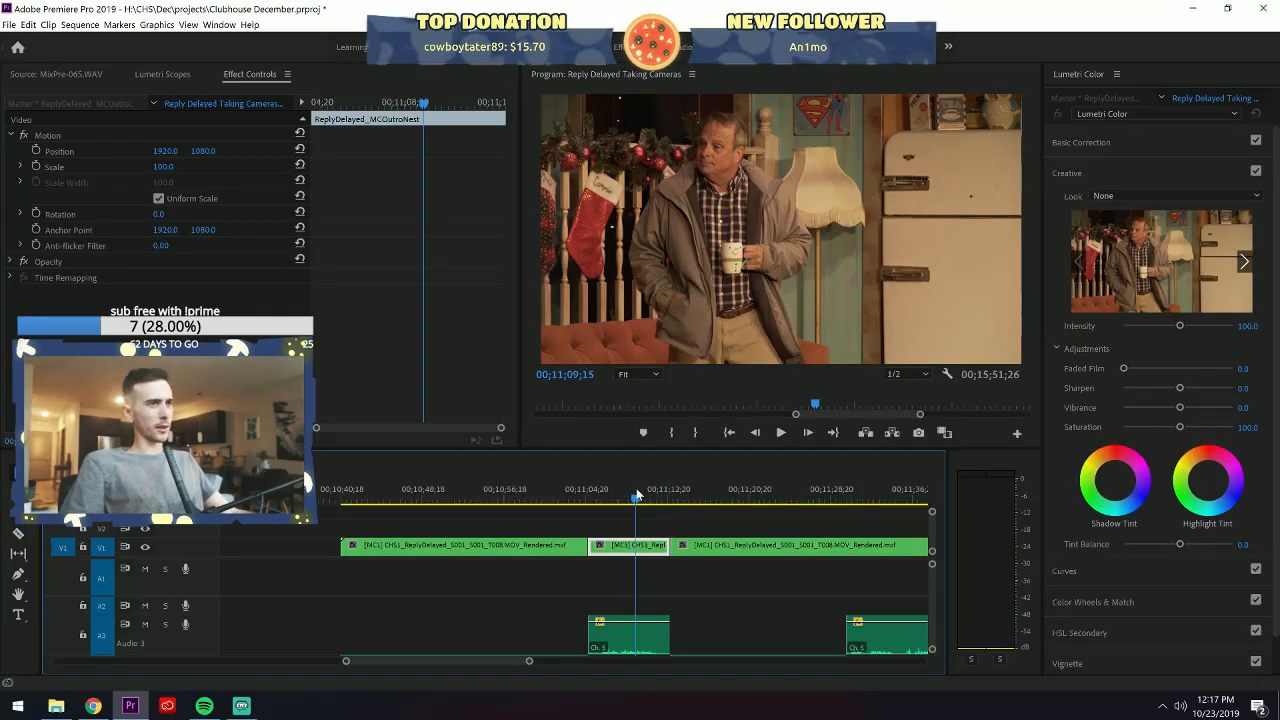
key("2")
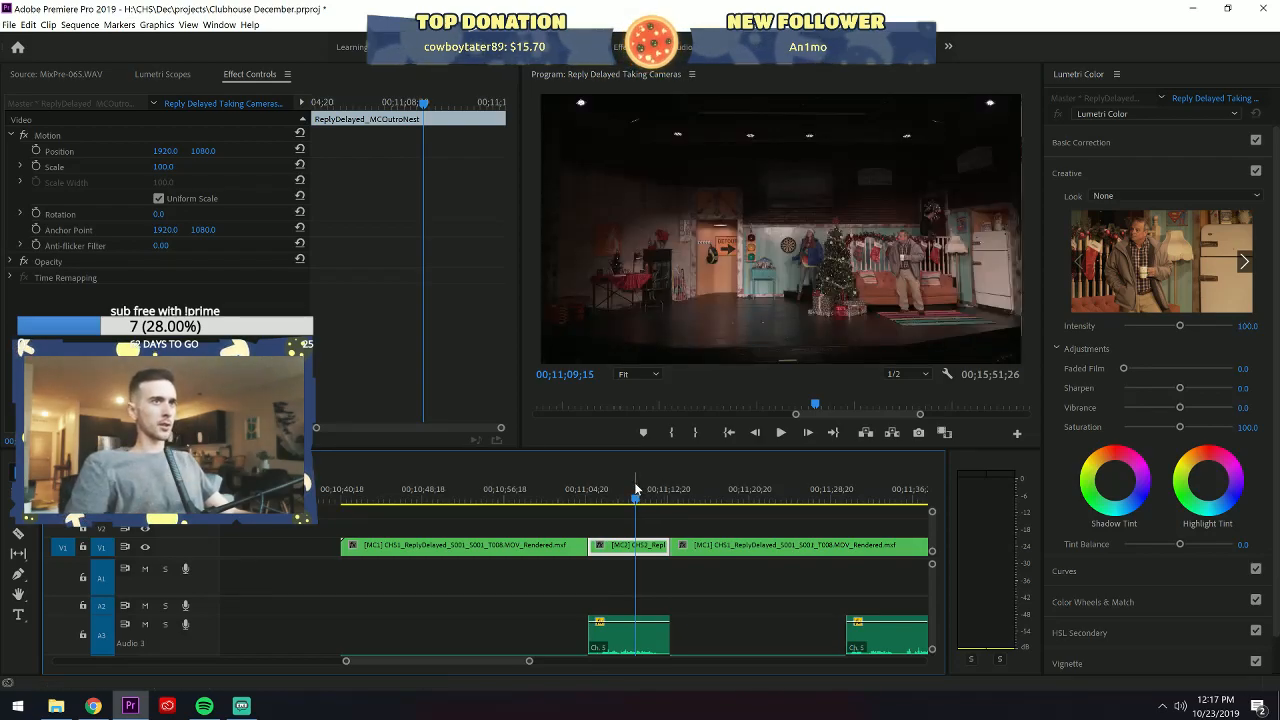
Split the following outro clip where the second audio clip starts, using camera 1 before the cut and camera 3 after it.
key("3")
left_click_drag(636, 490, 838, 499)
key("2")
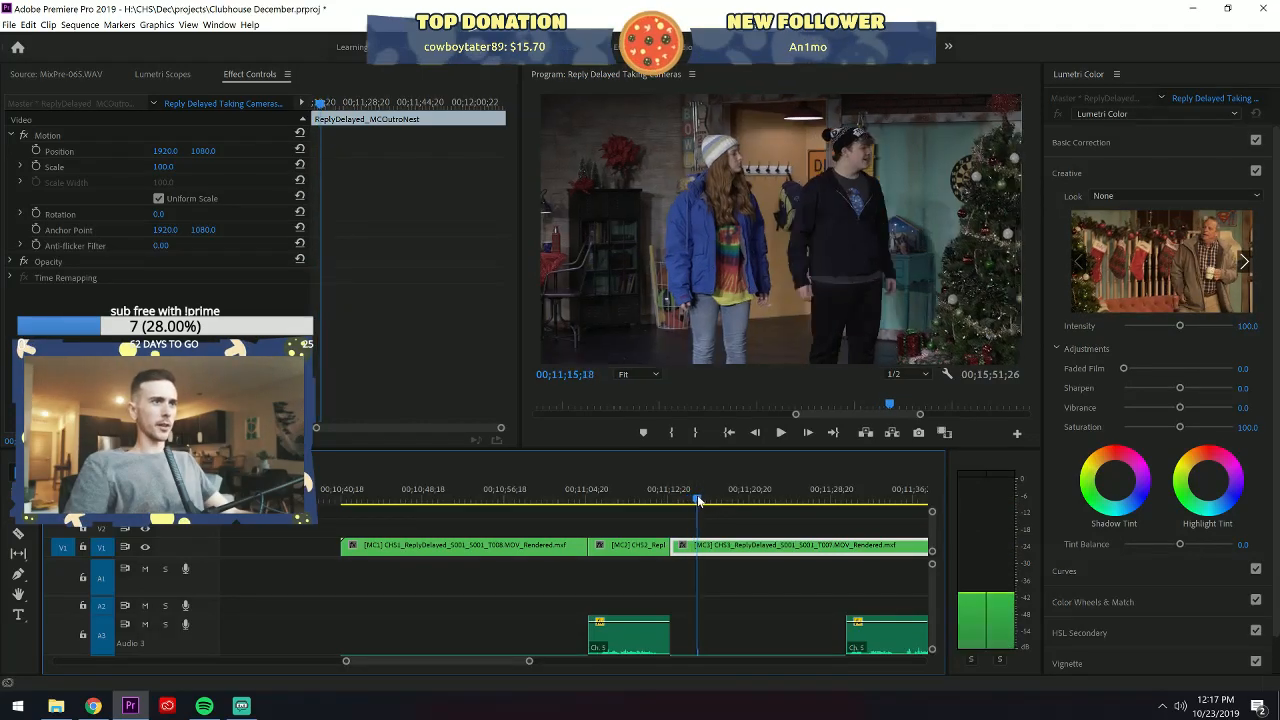
key("1")
key("space")
key("c")
left_click(846, 547)
key("v")
left_click(862, 548)
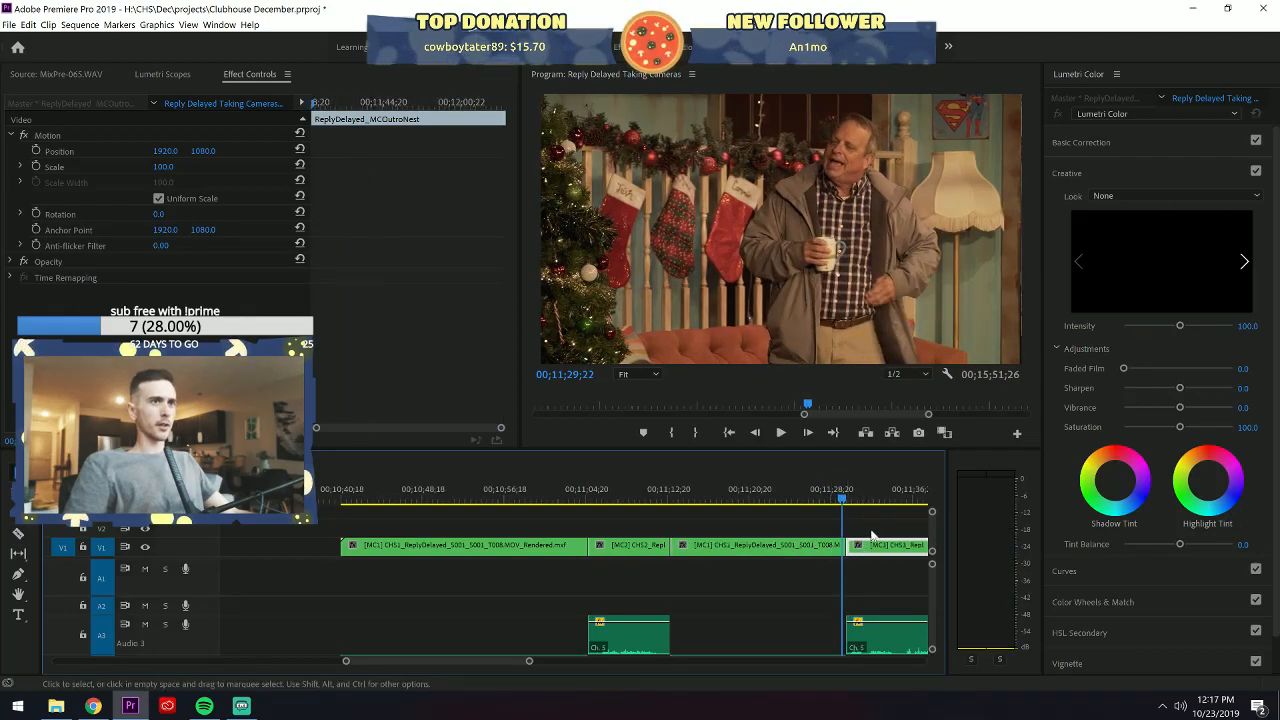
Split the [MC3] clip where the second audio clip ends, at about 00;12;01, and switch the remainder to camera 1.
key("space")
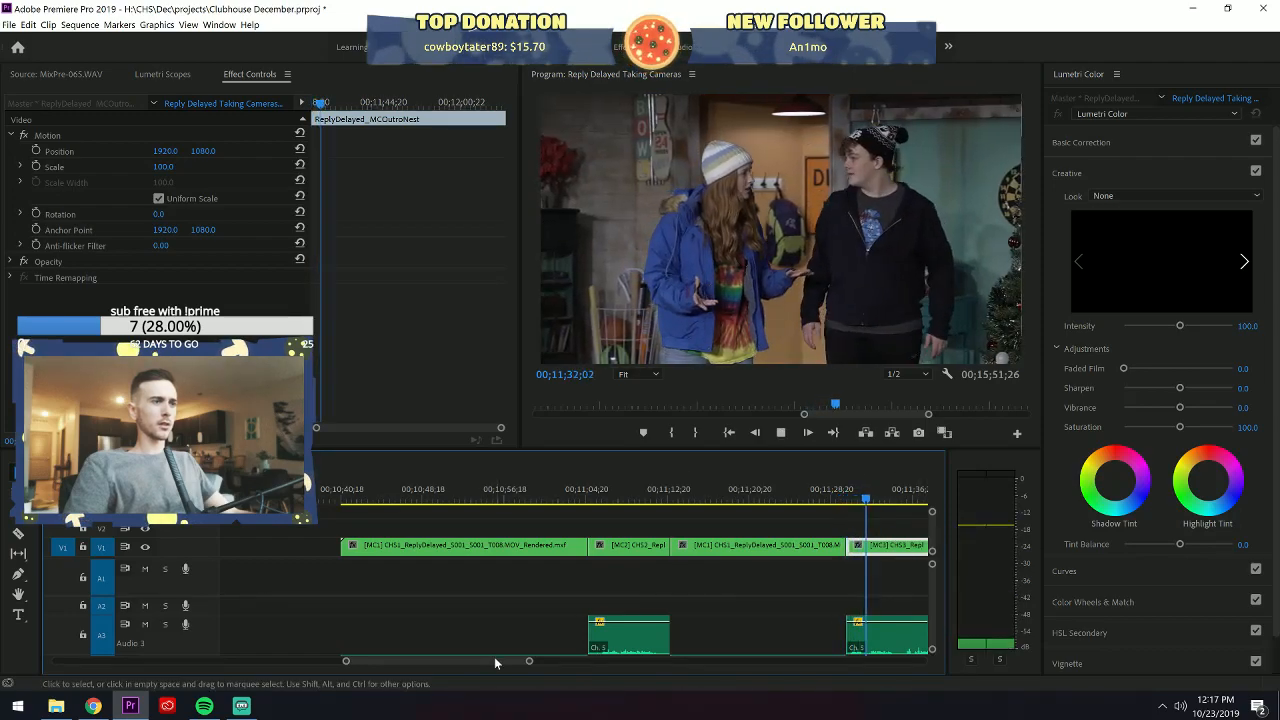
mouse_move(530, 662)
left_mouse_down()
mouse_move(580, 666)
mouse_move(546, 671)
mouse_move(558, 675)
mouse_move(518, 660)
left_mouse_up()
left_click_drag(531, 666, 532, 666)
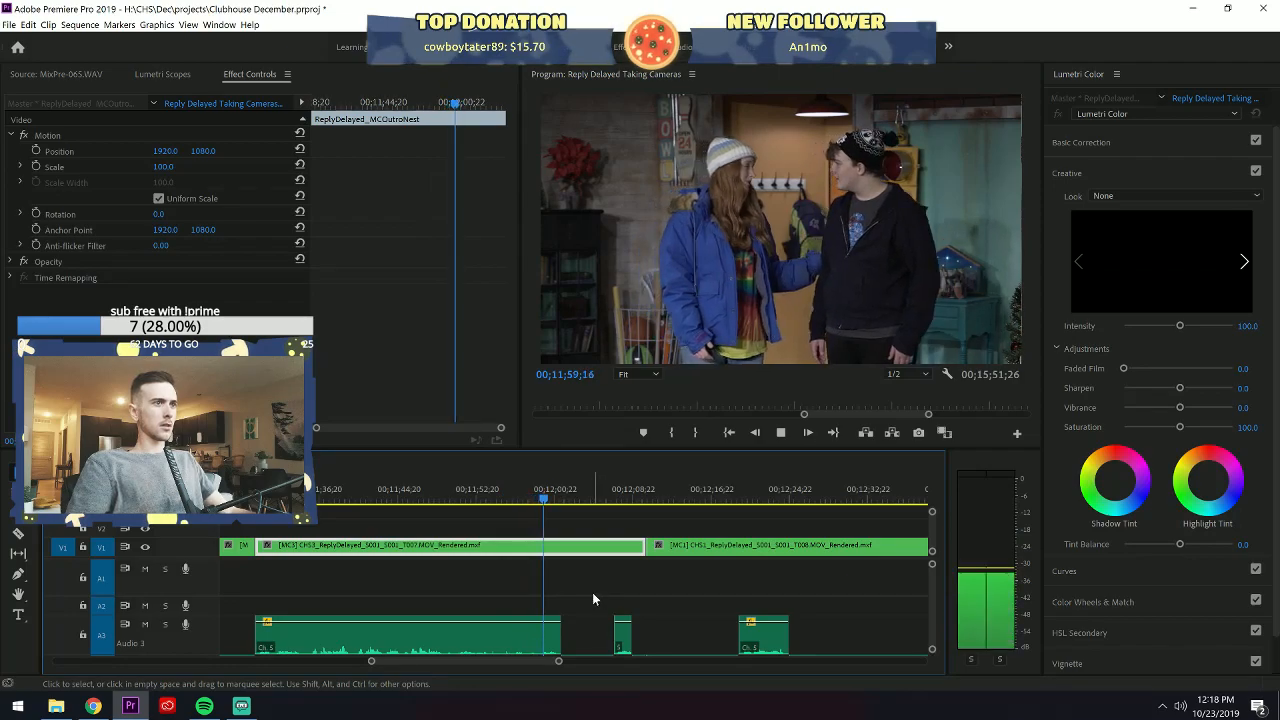
key("space")
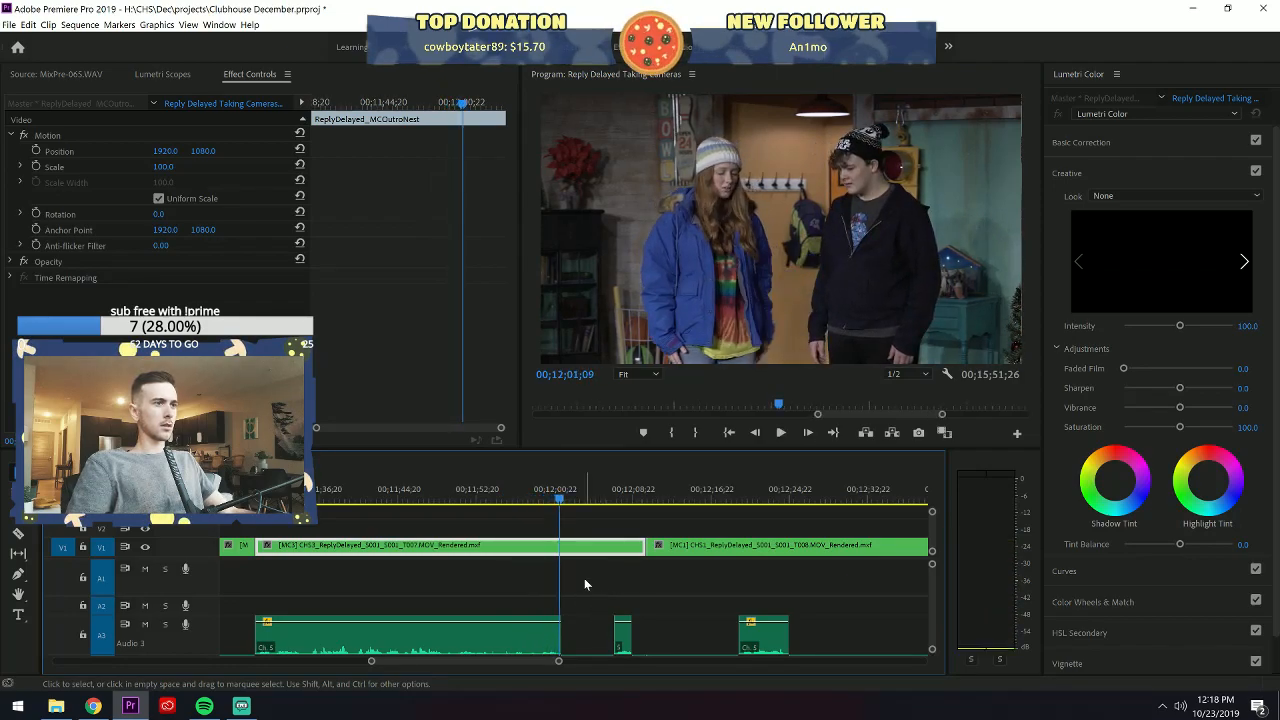
key("c")
left_click(570, 549)
key("v")
left_click(576, 552)
key("1")
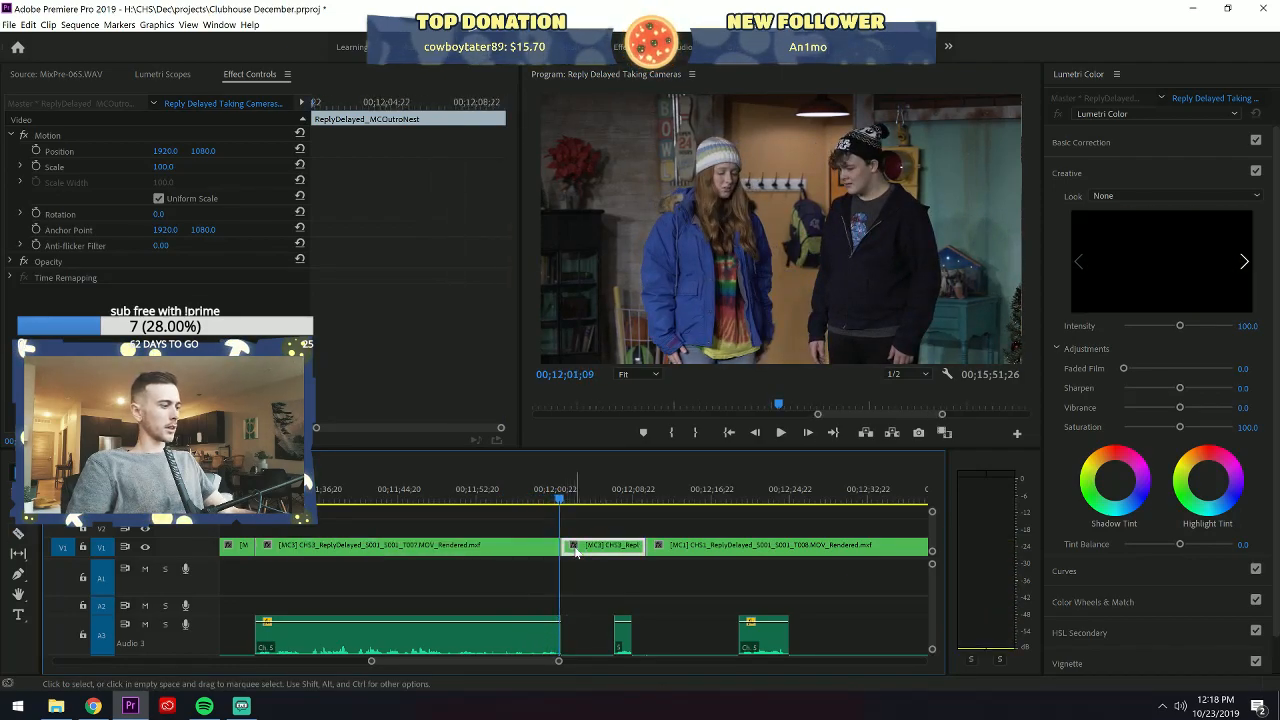
Split the clip at both ends of the short third audio clip and switch the segment between the cuts to camera 3.
key("space")
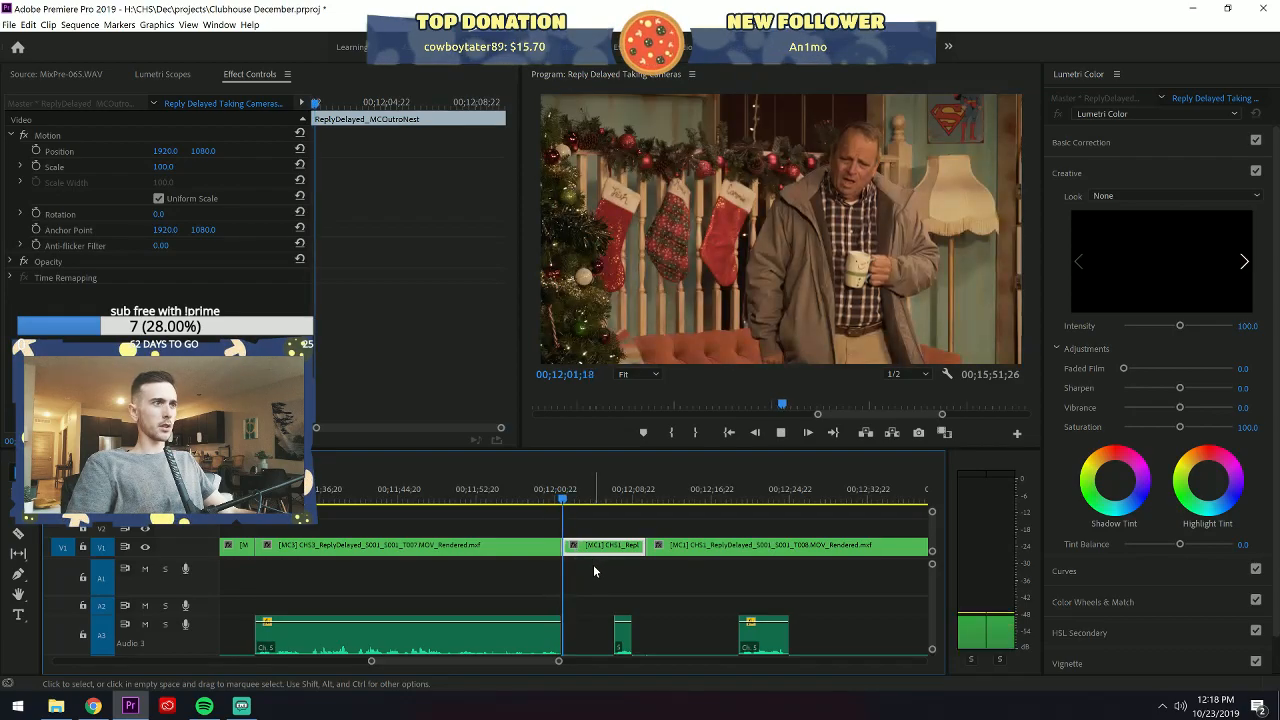
key("c")
left_click(614, 549)
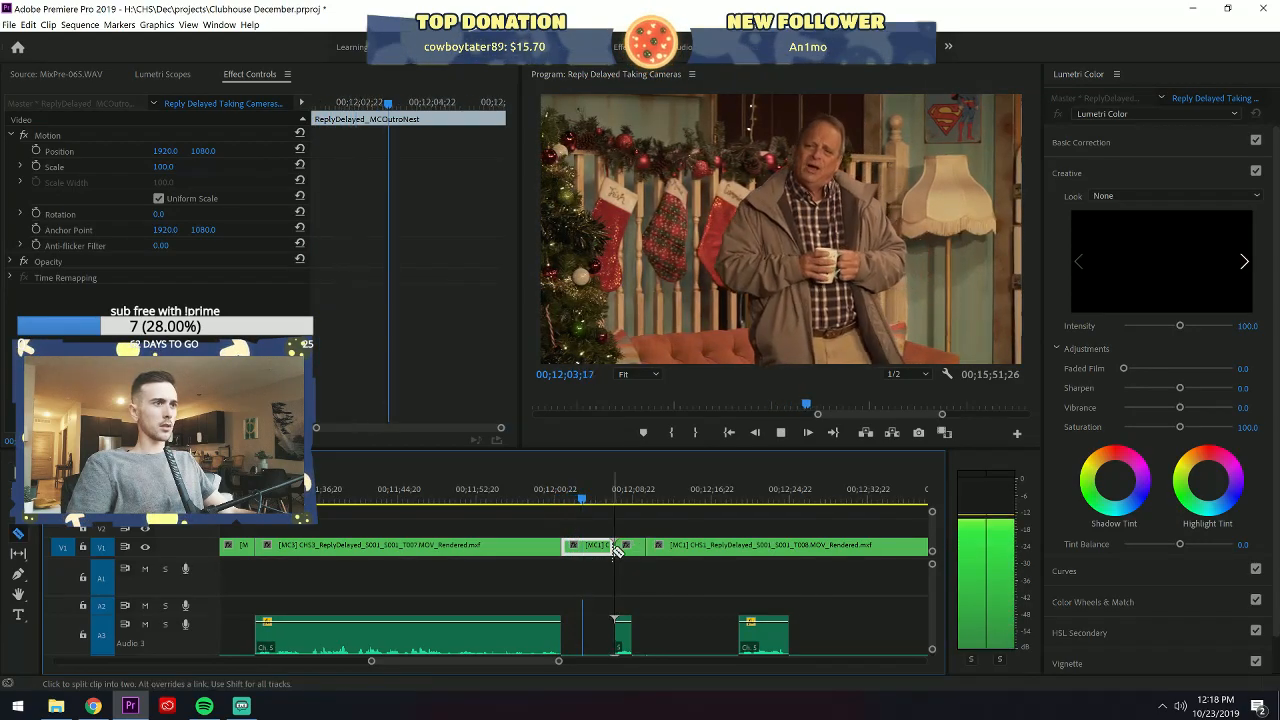
left_click(634, 549)
key("v")
left_click(625, 550)
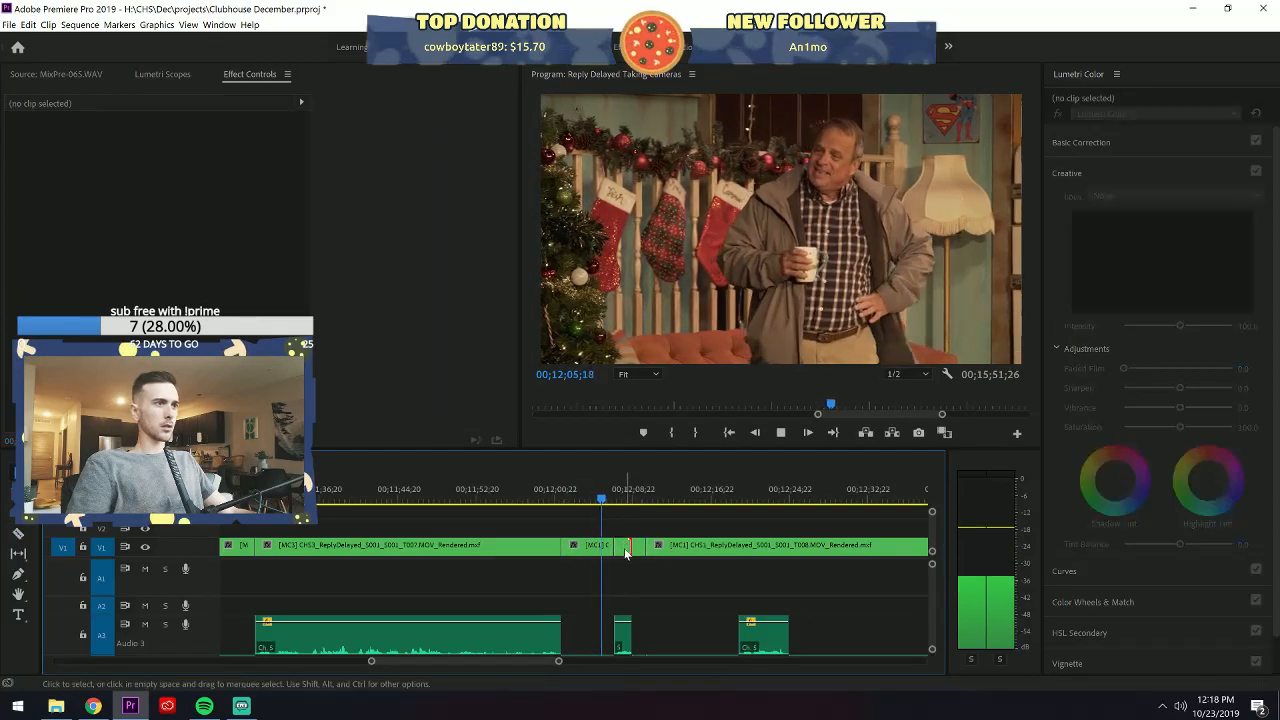
key("space")
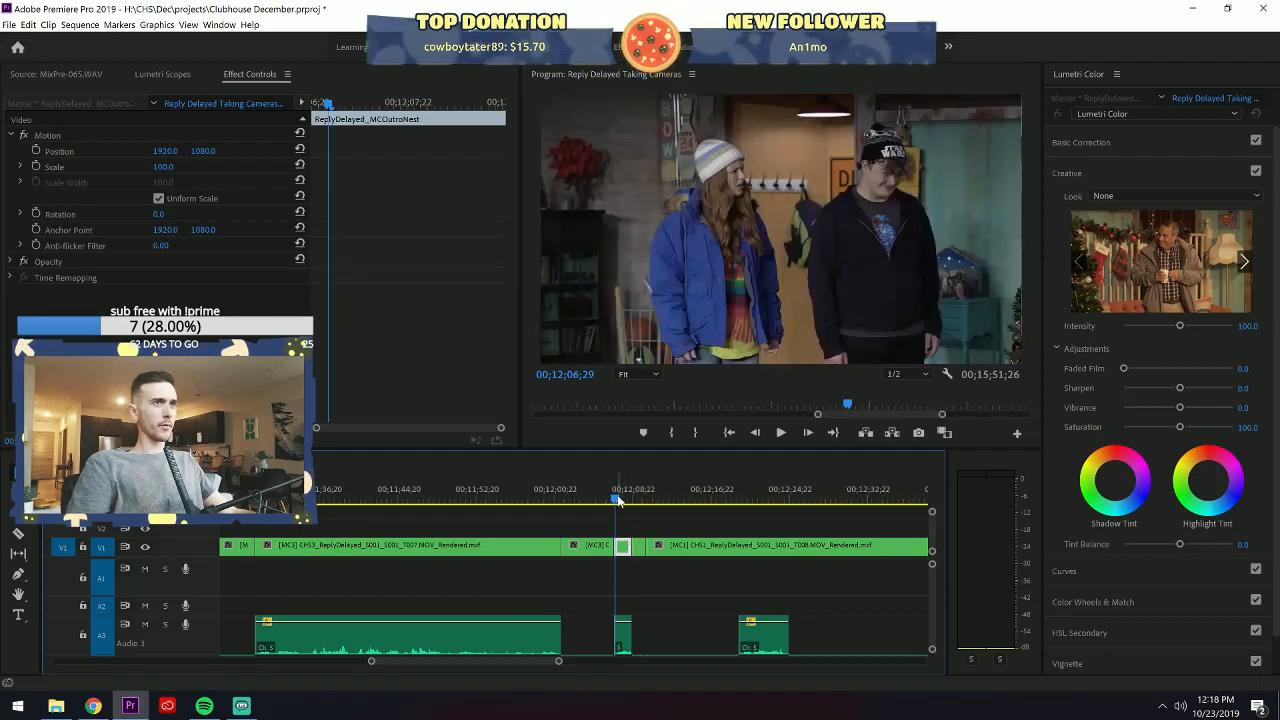
key("space")
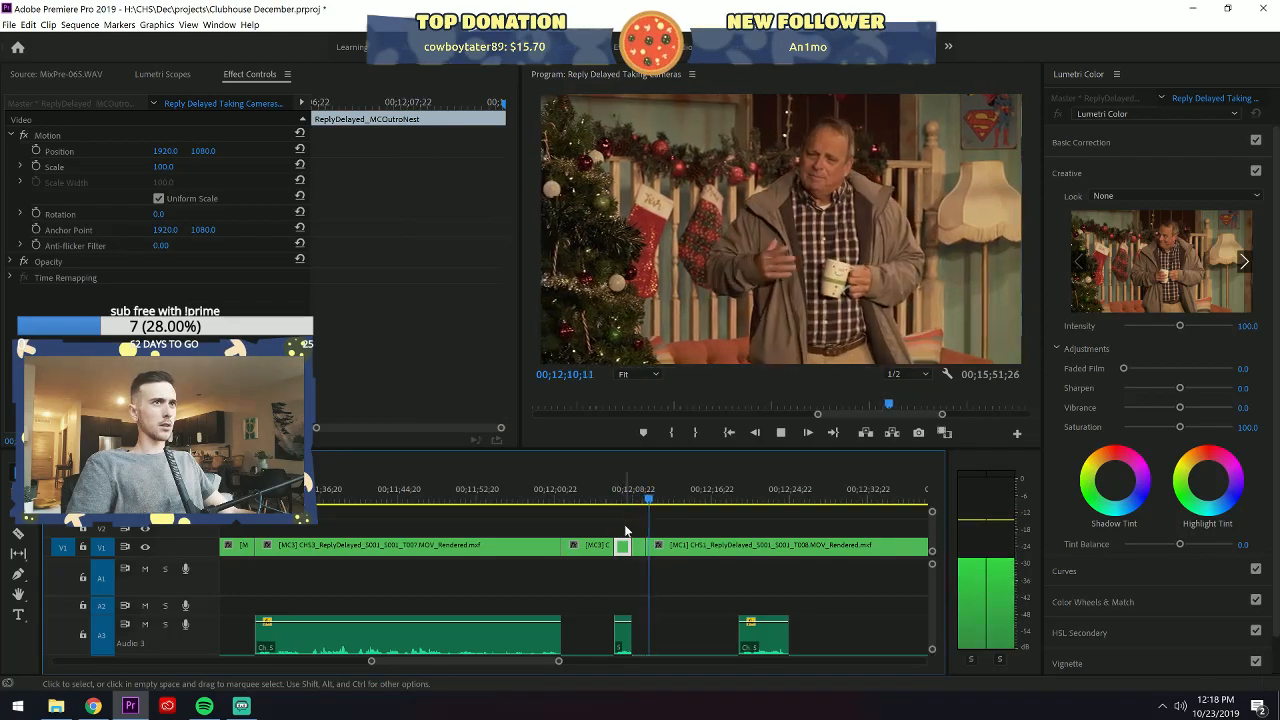
Delete the short segment just after the third audio clip and extend the preceding camera 3 segment over the gap.
left_click(653, 545)
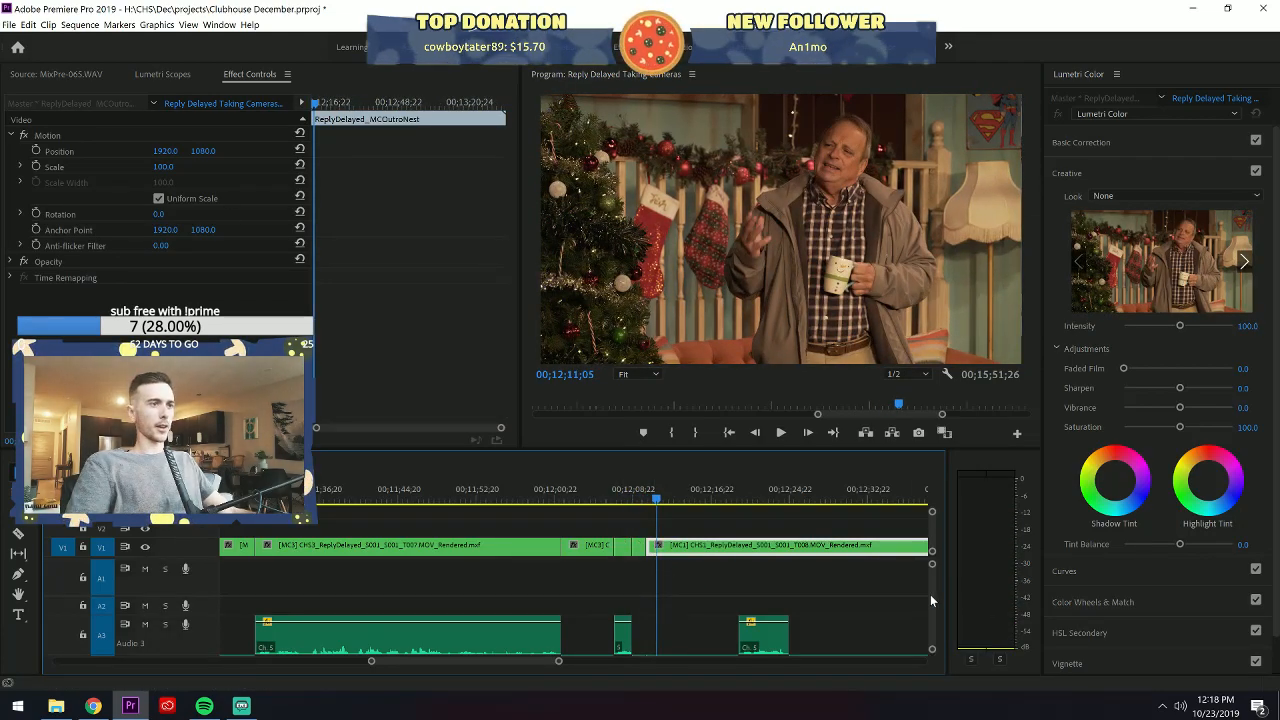
scroll(930, 600, "down", 2)
left_click_drag(930, 599, 931, 596)
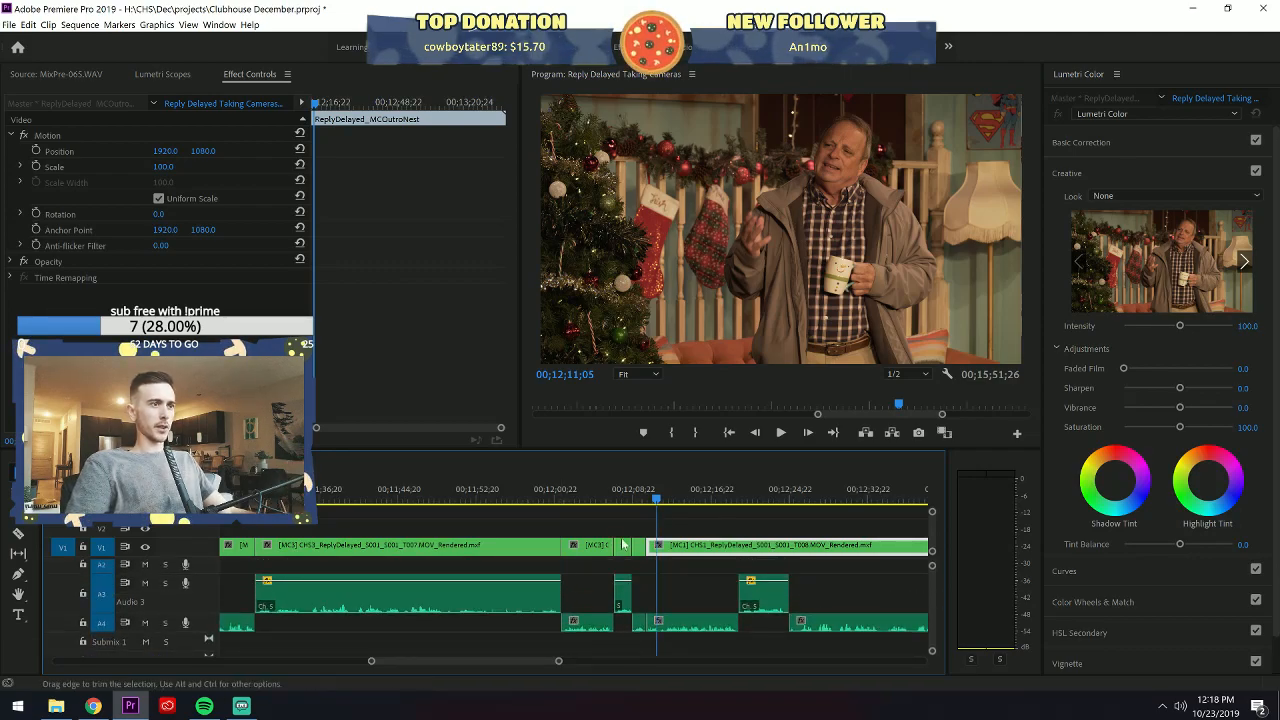
left_click(636, 490)
key("space")
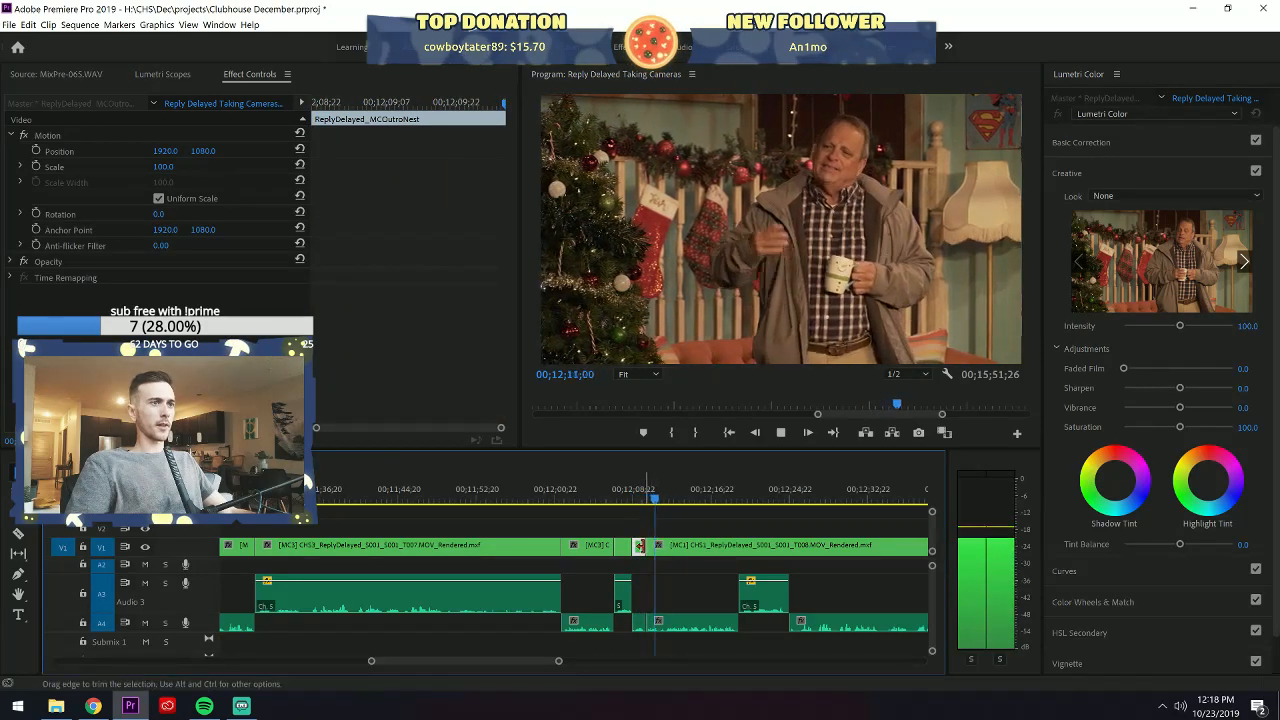
key("space")
left_click(640, 552)
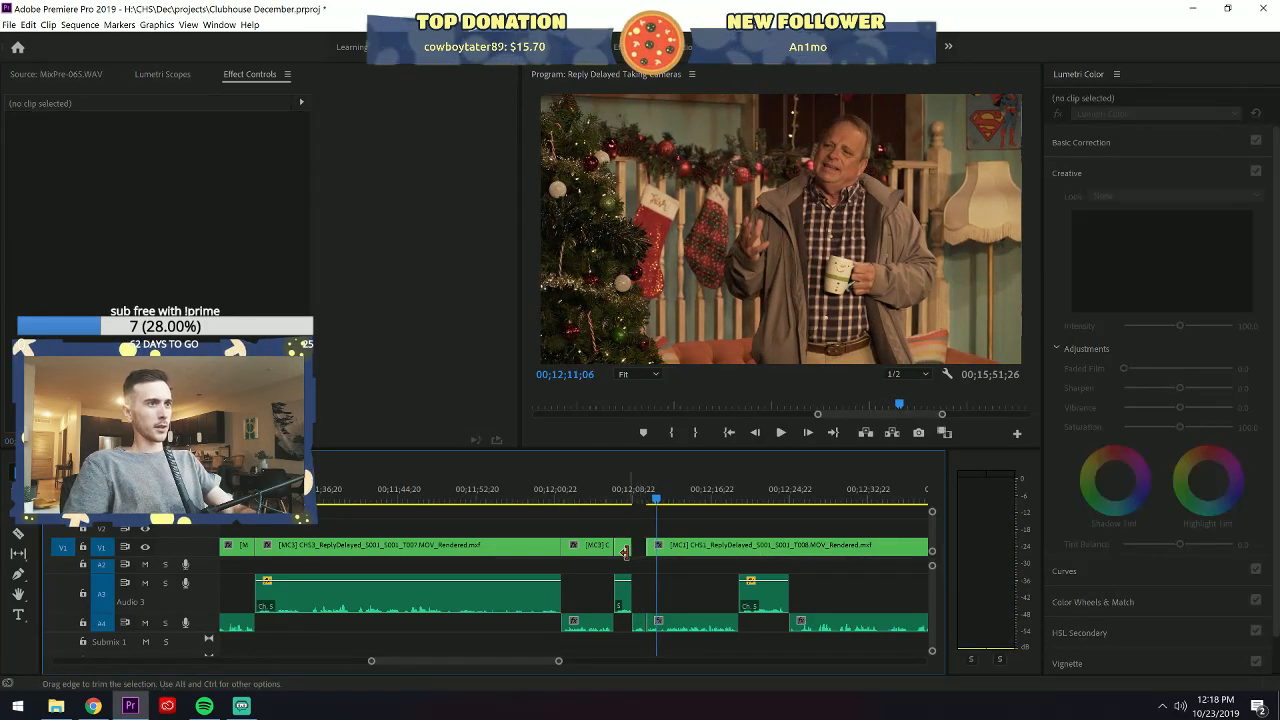
left_click_drag(632, 550, 646, 549)
mouse_move(630, 492)
left_mouse_down()
mouse_move(656, 494)
mouse_move(626, 508)
left_mouse_up()
Switch the short segment after the third audio clip to camera 2 and reframe it to scale 280 and position 1047, 235.
left_click(636, 549)
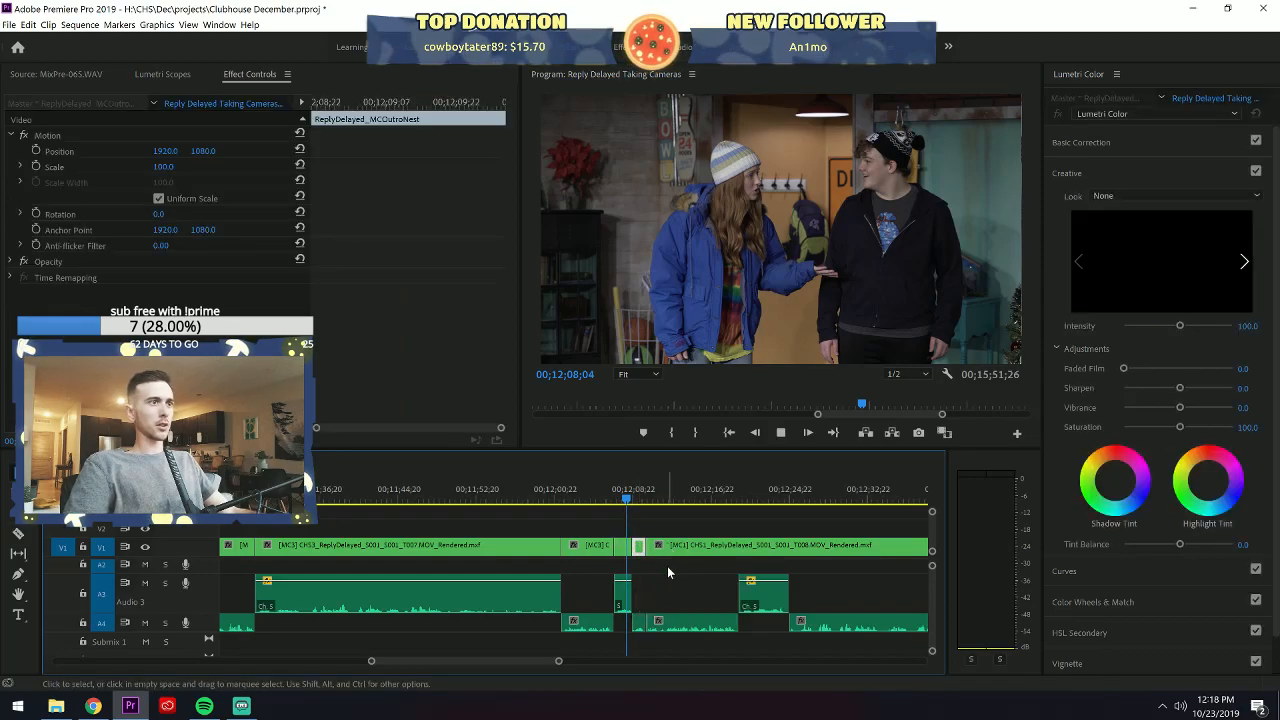
key("space")
key("space")
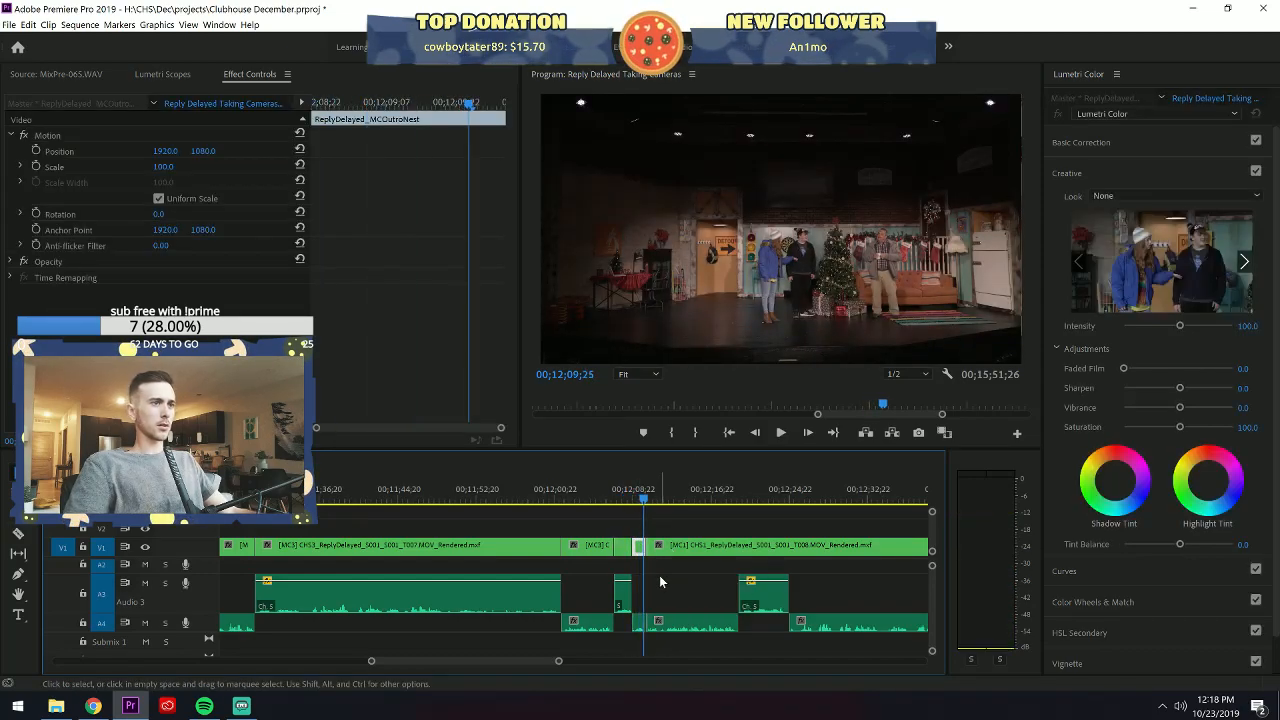
left_click_drag(163, 167, 300, 111)
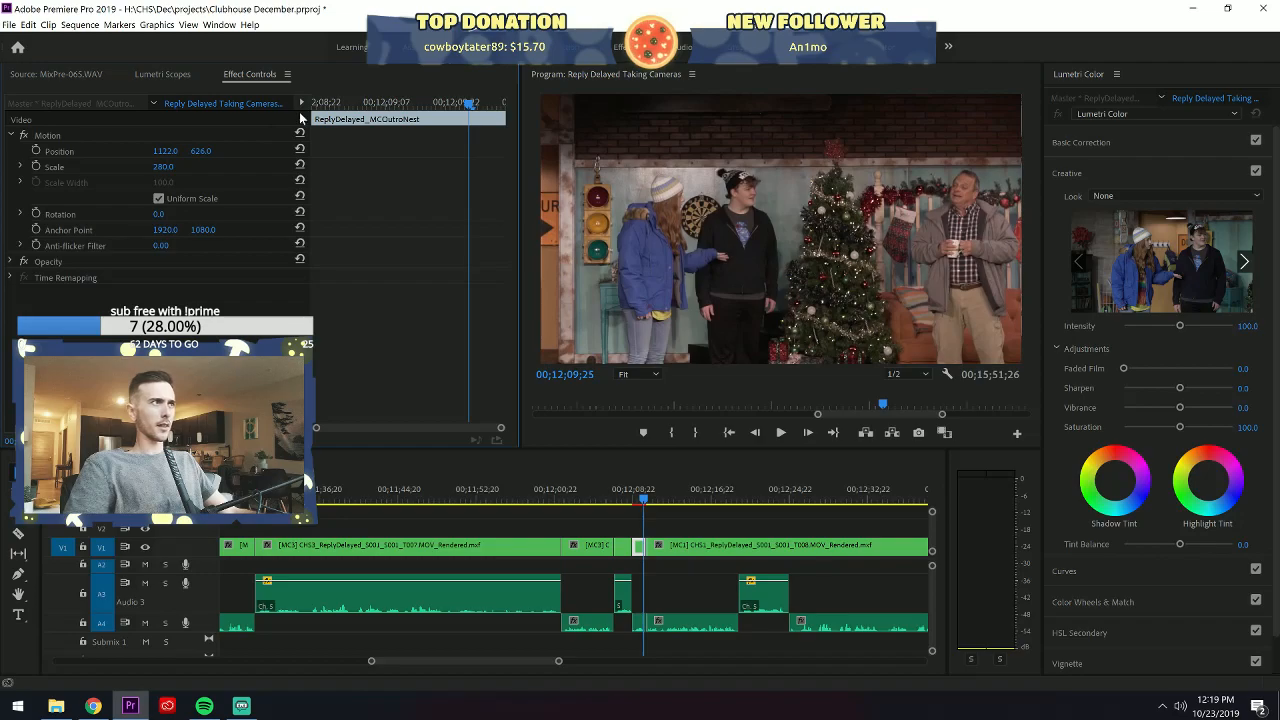
left_click_drag(200, 152, 236, 131)
left_click_drag(165, 151, 90, 151)
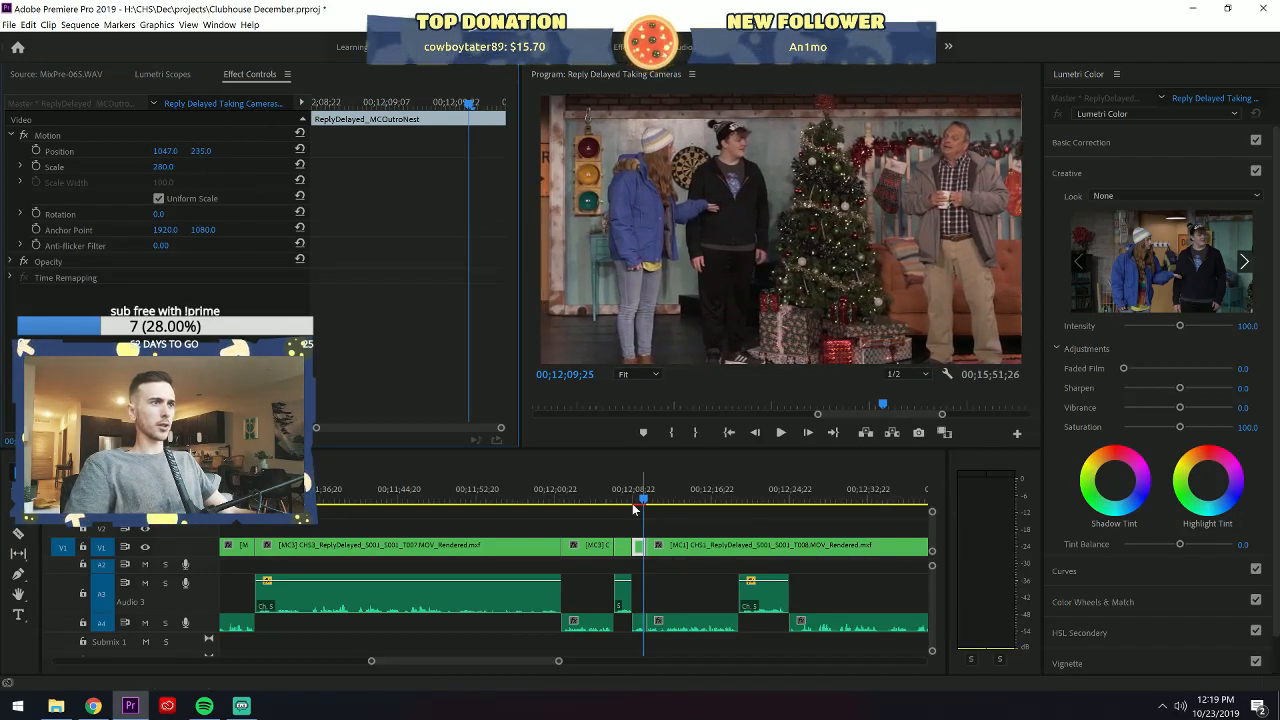
Remove the two segments before the short camera 2 segment and extend it back to where the second audio clip ends.
left_click(593, 500)
key("space")
key("space")
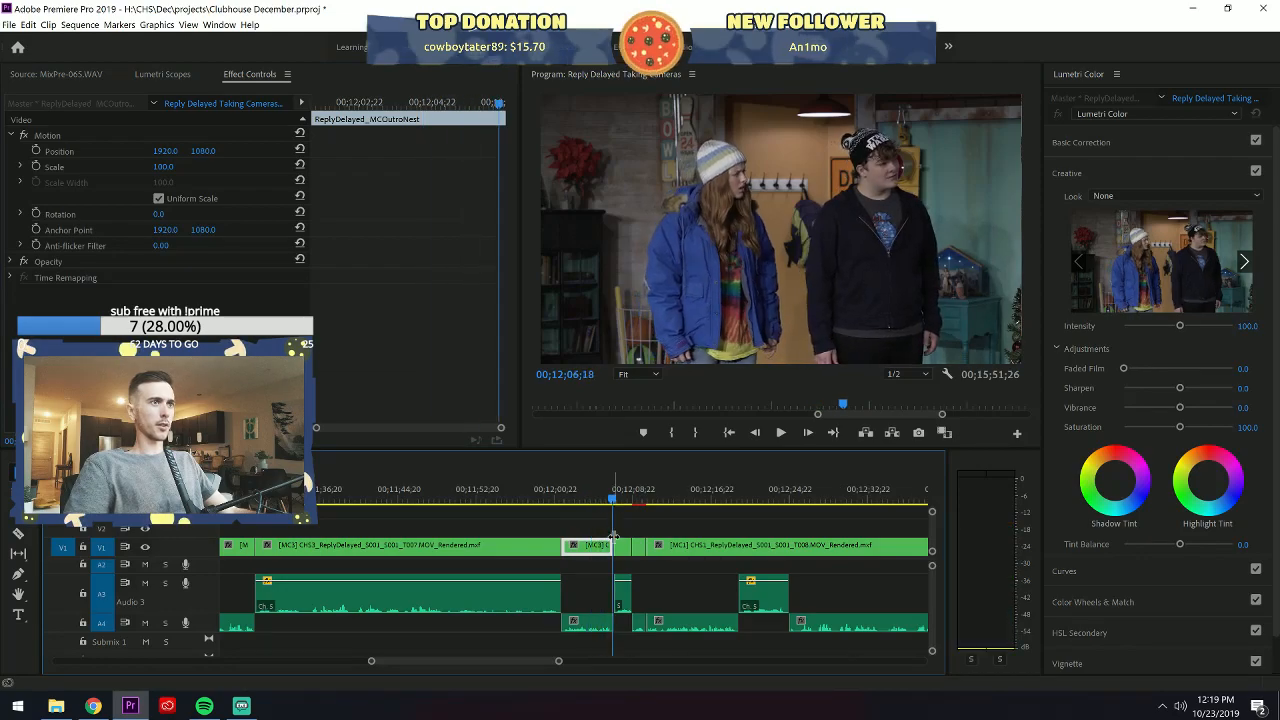
key("Delete")
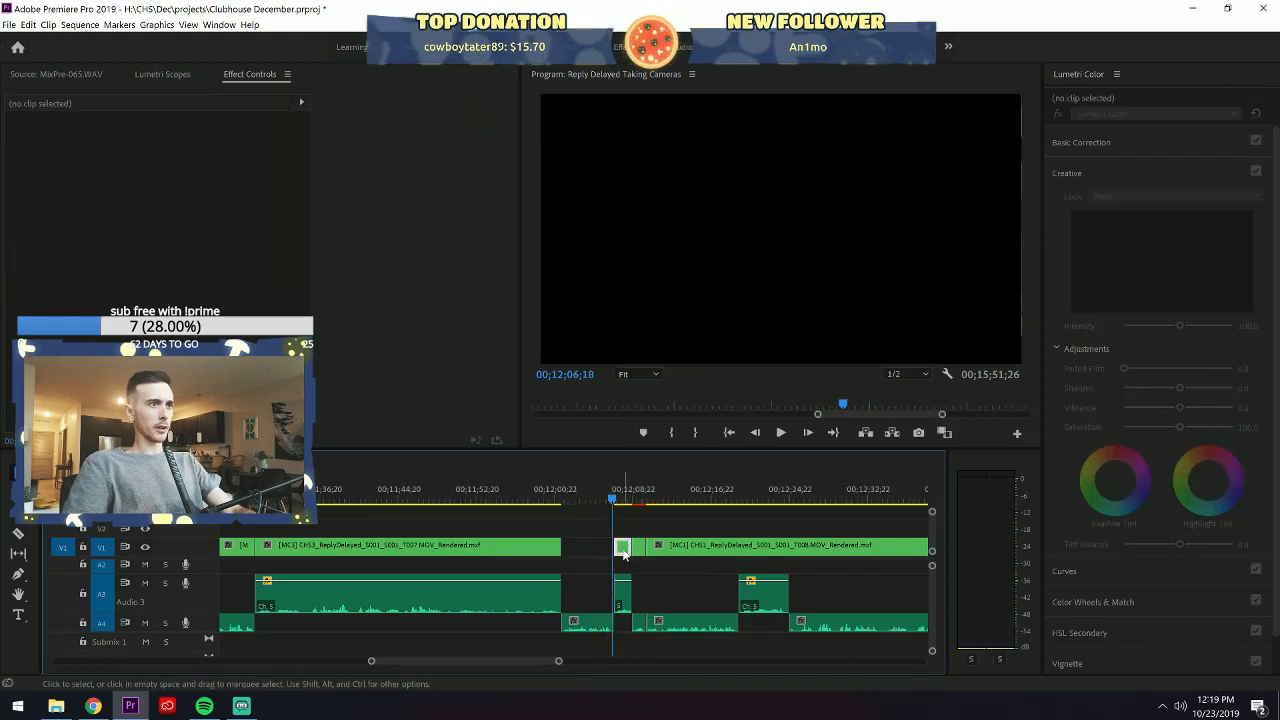
left_click_drag(622, 552, 566, 552)
left_click_drag(567, 498, 547, 501)
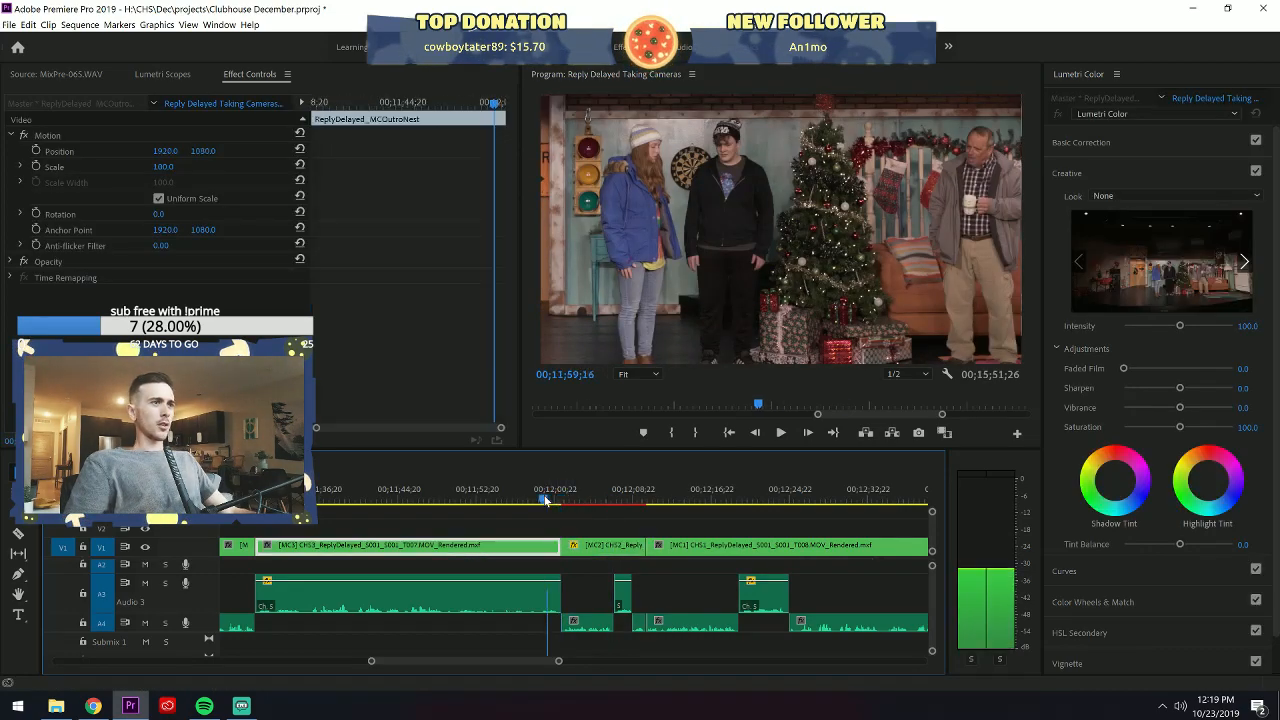
Reframe the extended [MC2] segment to scale 246 and position 1047, 293.
left_click(587, 524)
key("space")
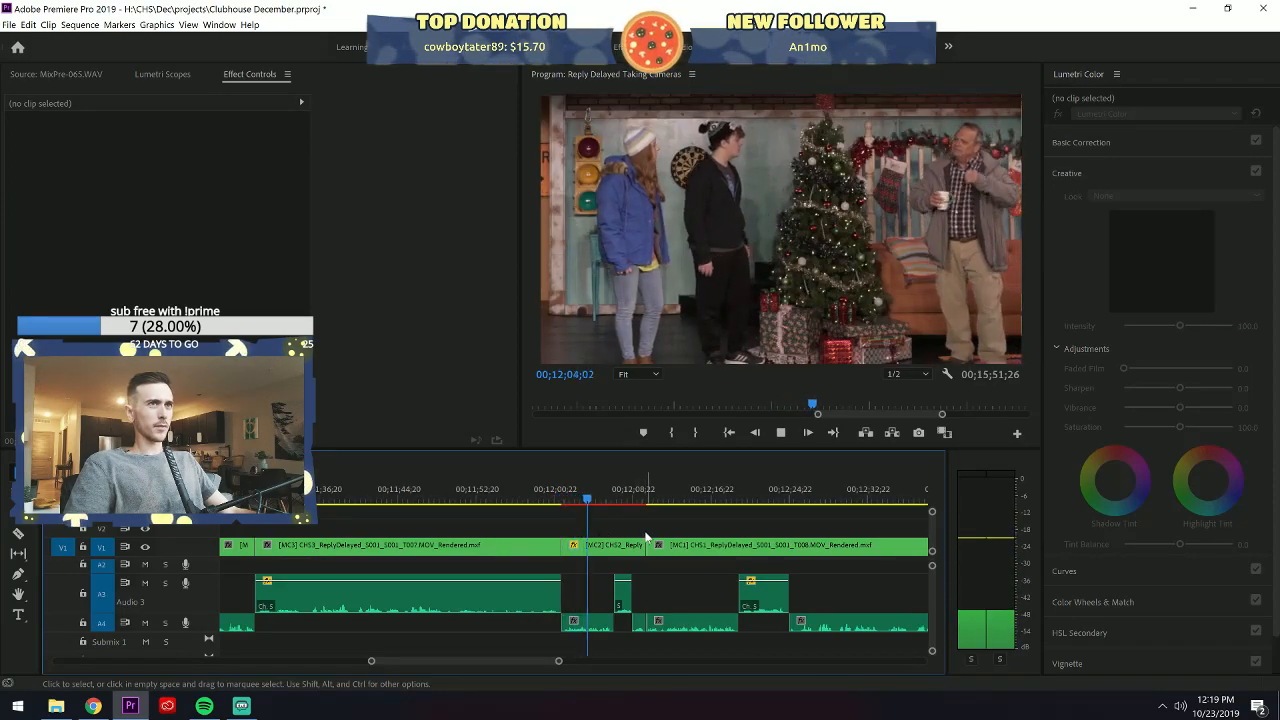
left_click(637, 542)
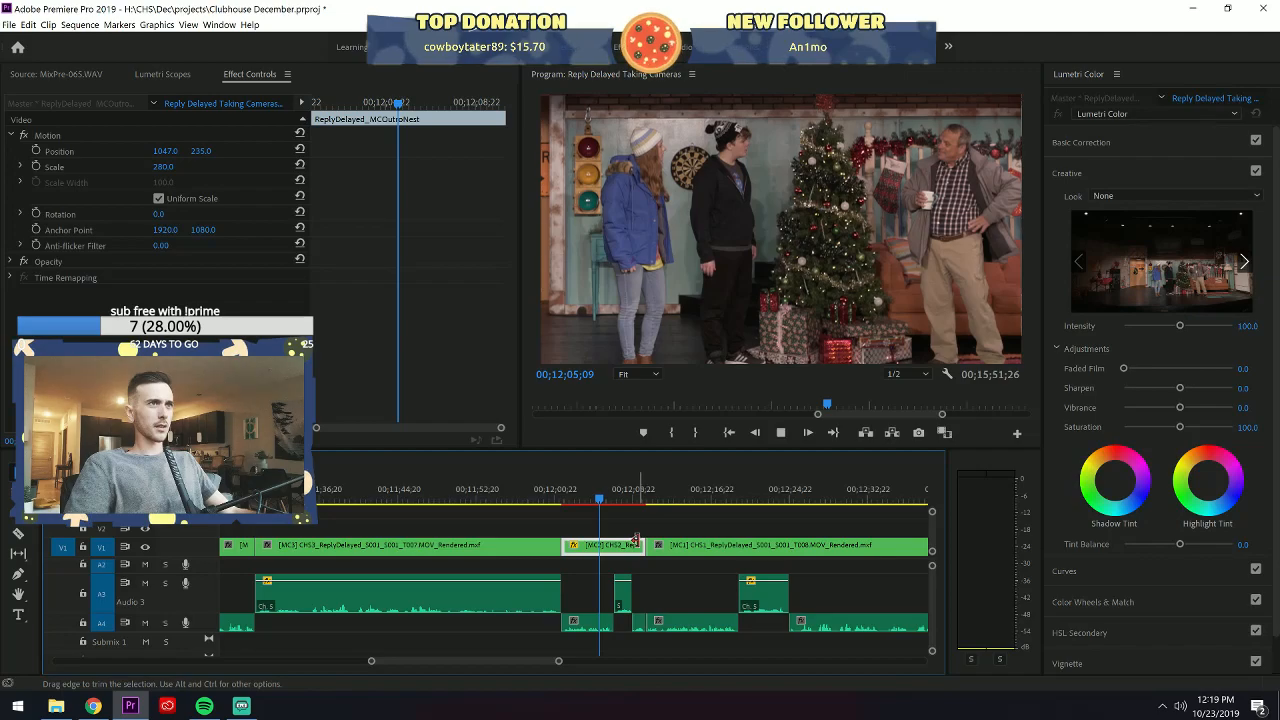
key("space")
left_click_drag(161, 168, 224, 152)
key("space")
key("space")
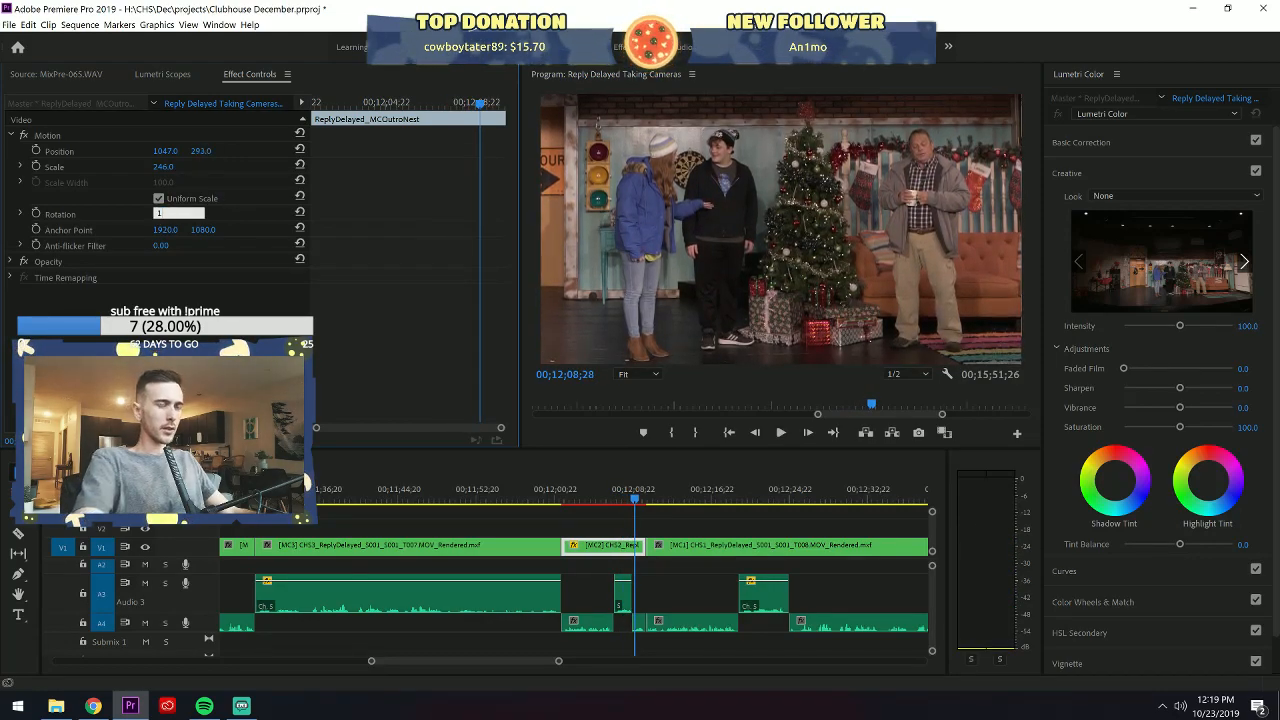
Try rotating the [MC2] segment by 1 and 0.5 degrees, and settle on a rotation of 0.3 degrees.
type("1")
key("Return")
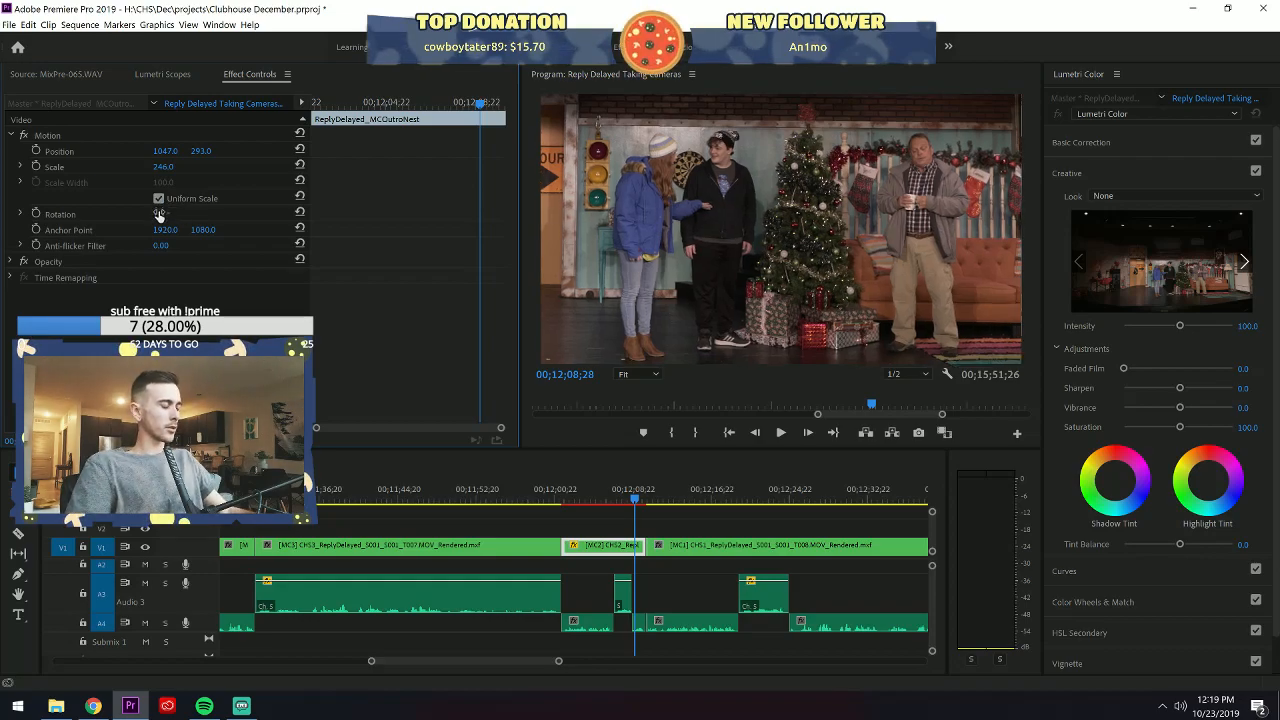
key("ctrl+z")
left_click(184, 221)
type(".5")
key("Return")
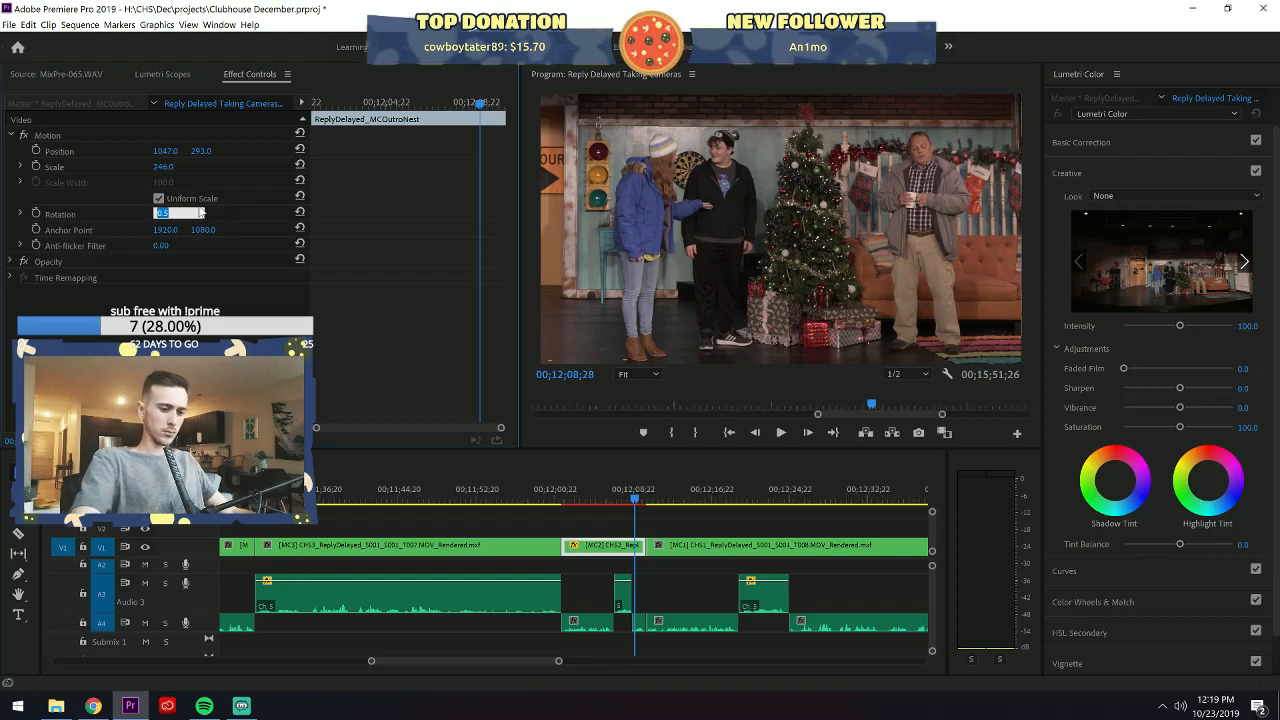
key("Return")
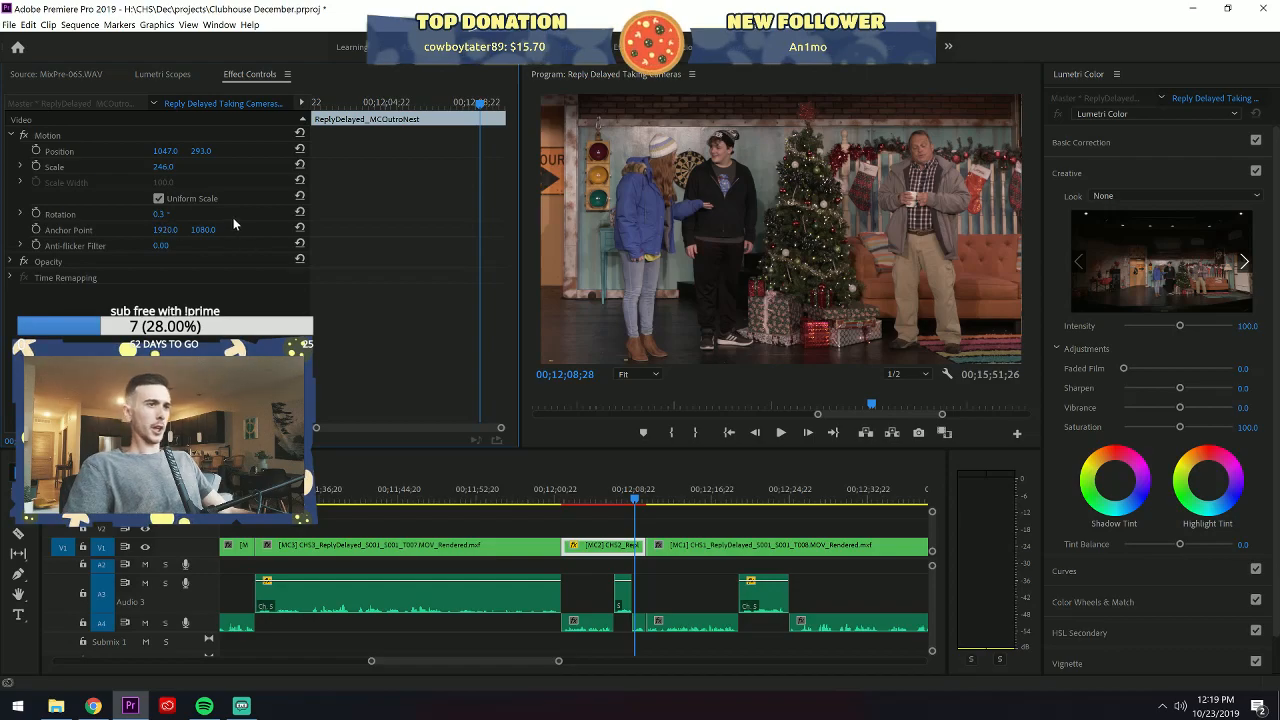
key("space")
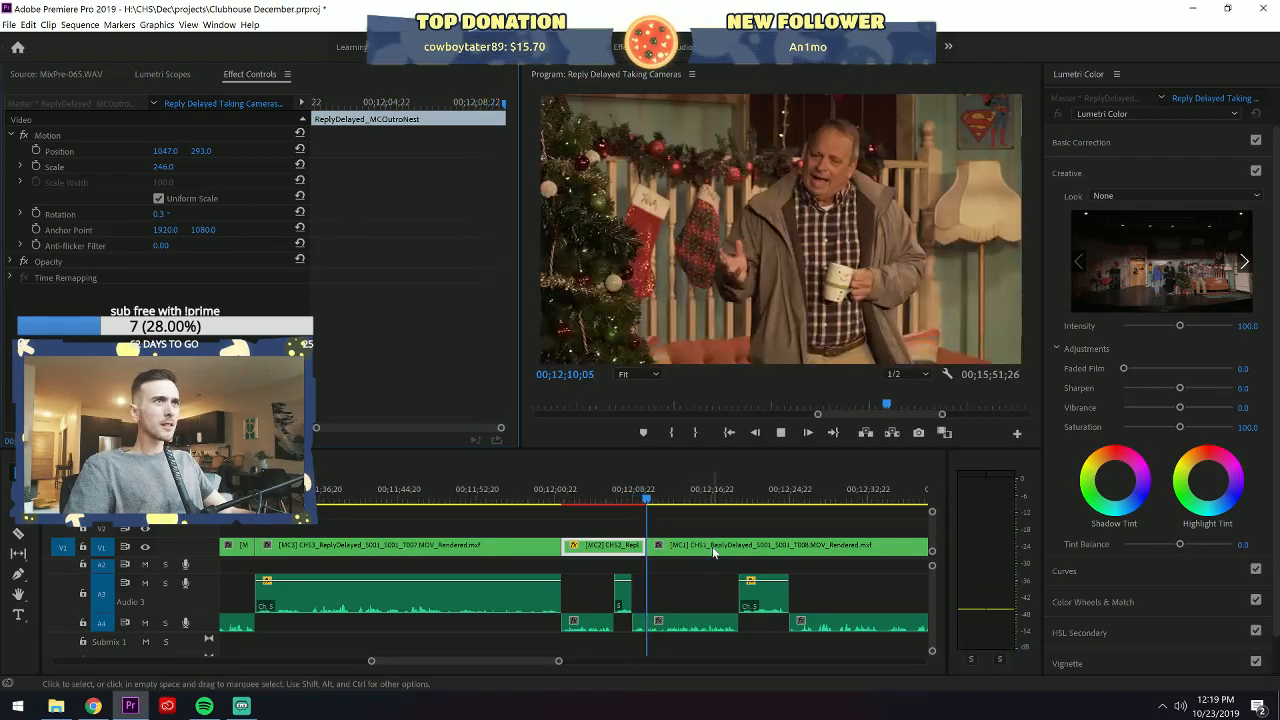
Restore the earlier cuts, delete the short camera 2 segment and extend the camera 3 segment to the next [MC1] clip.
left_click(640, 489)
mouse_move(640, 489)
left_mouse_down()
mouse_move(669, 488)
mouse_move(617, 500)
mouse_move(638, 491)
left_mouse_up()
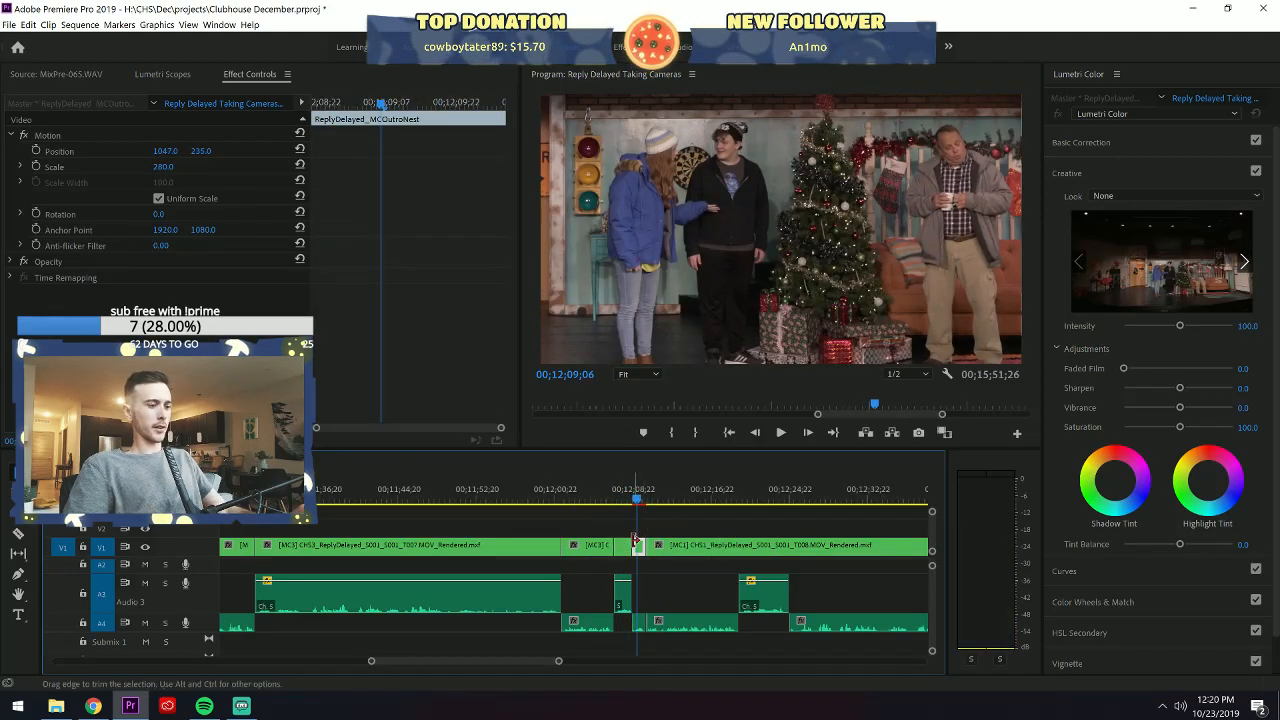
key("Delete")
left_click_drag(630, 545, 645, 545)
left_click(631, 490)
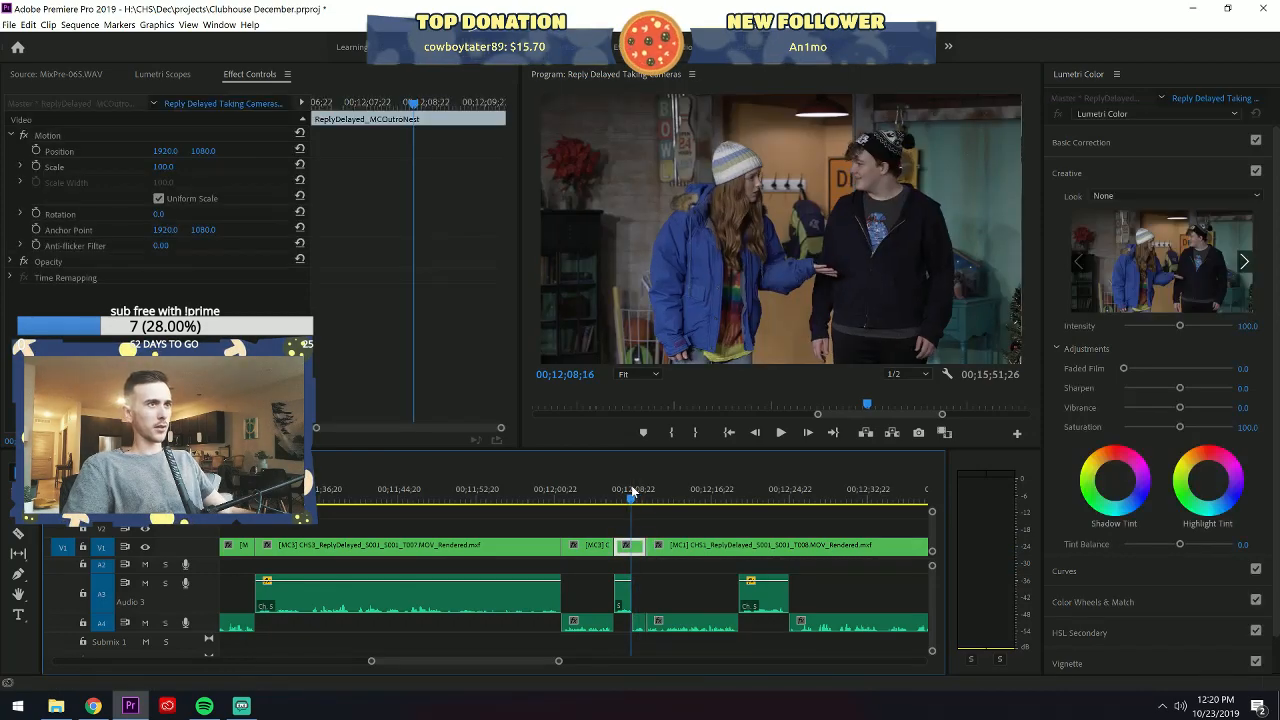
key("space")
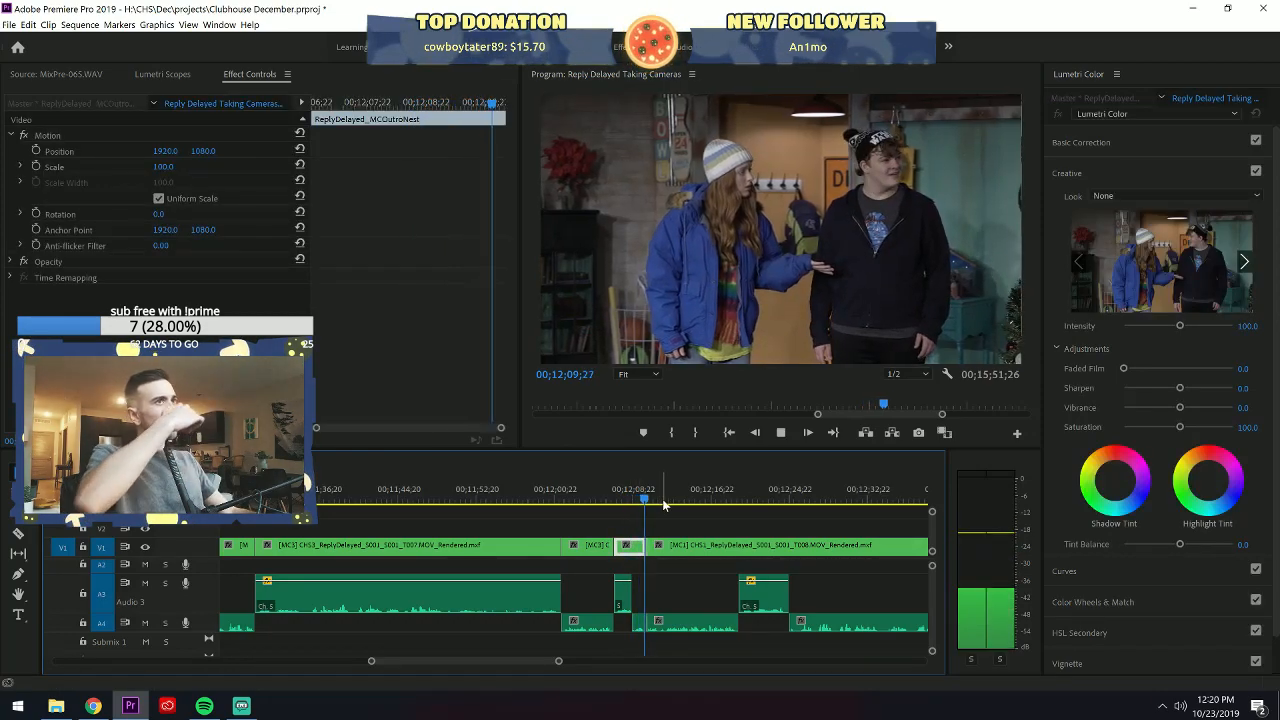
Split the [MC1] clip where the fourth audio clip starts and switch the segment above that audio to camera 3.
left_click(698, 588)
left_click(703, 583)
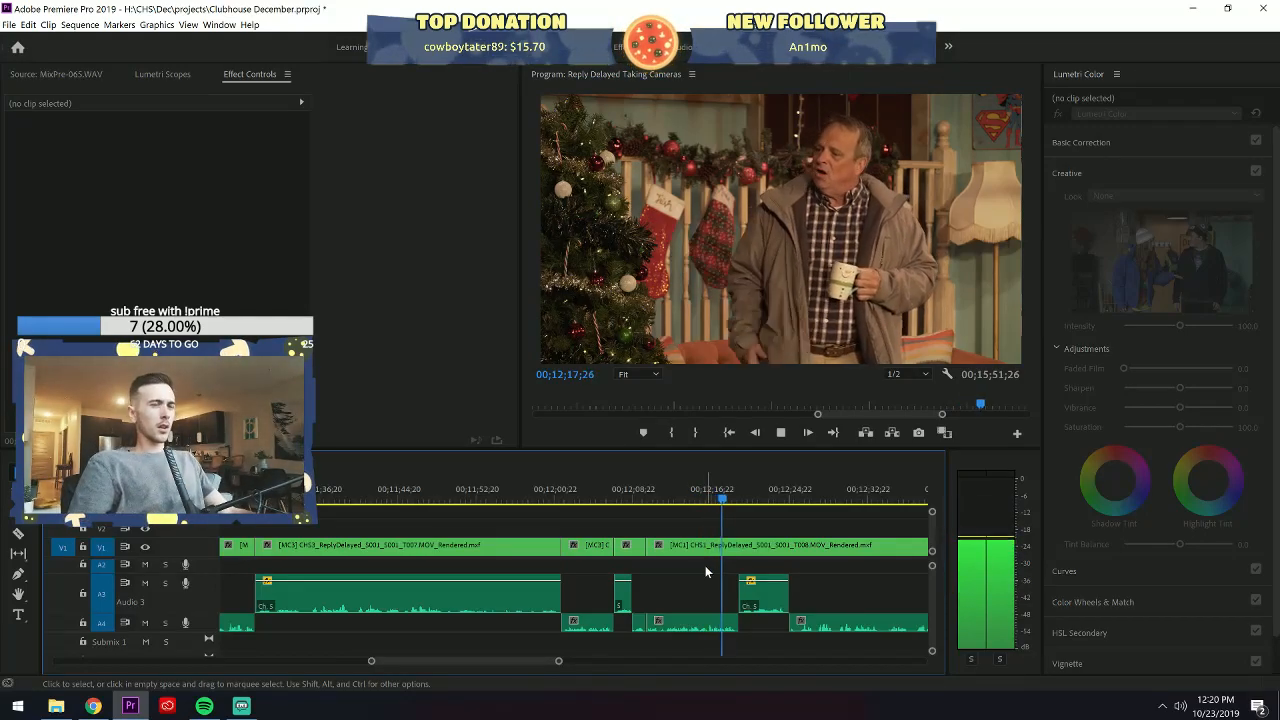
key("c")
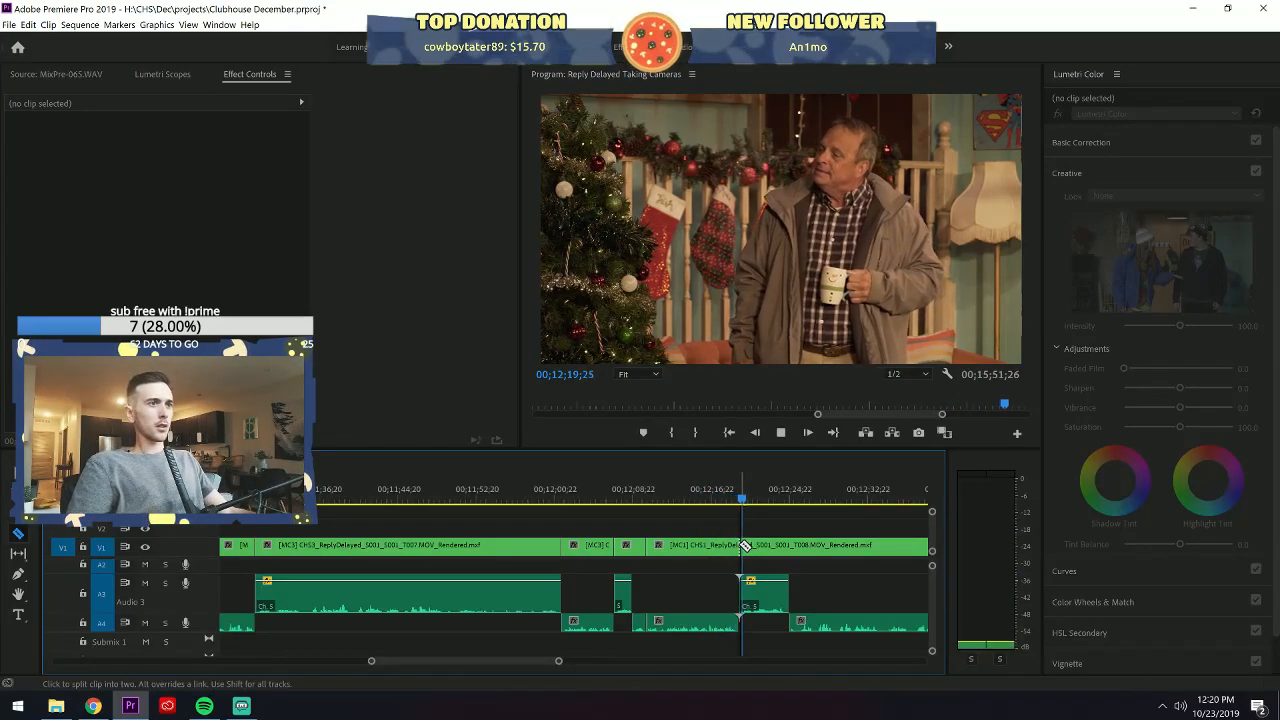
left_click(745, 545)
key("v")
left_click(775, 545)
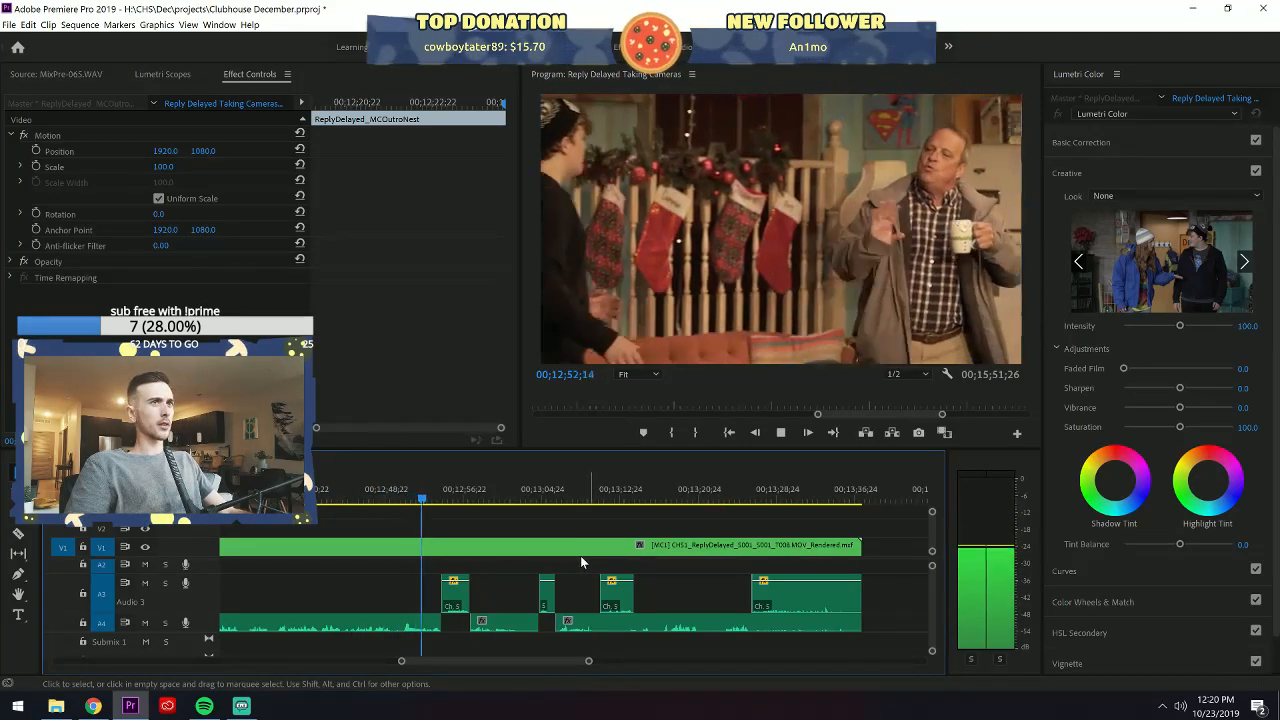
Split the last [MC1] clip at about 00;12;50;08 and at the next audio clip's start, and switch the segment between to camera 2.
key("space")
mouse_move(405, 495)
left_mouse_down()
mouse_move(442, 497)
mouse_move(412, 493)
left_mouse_up()
key("c")
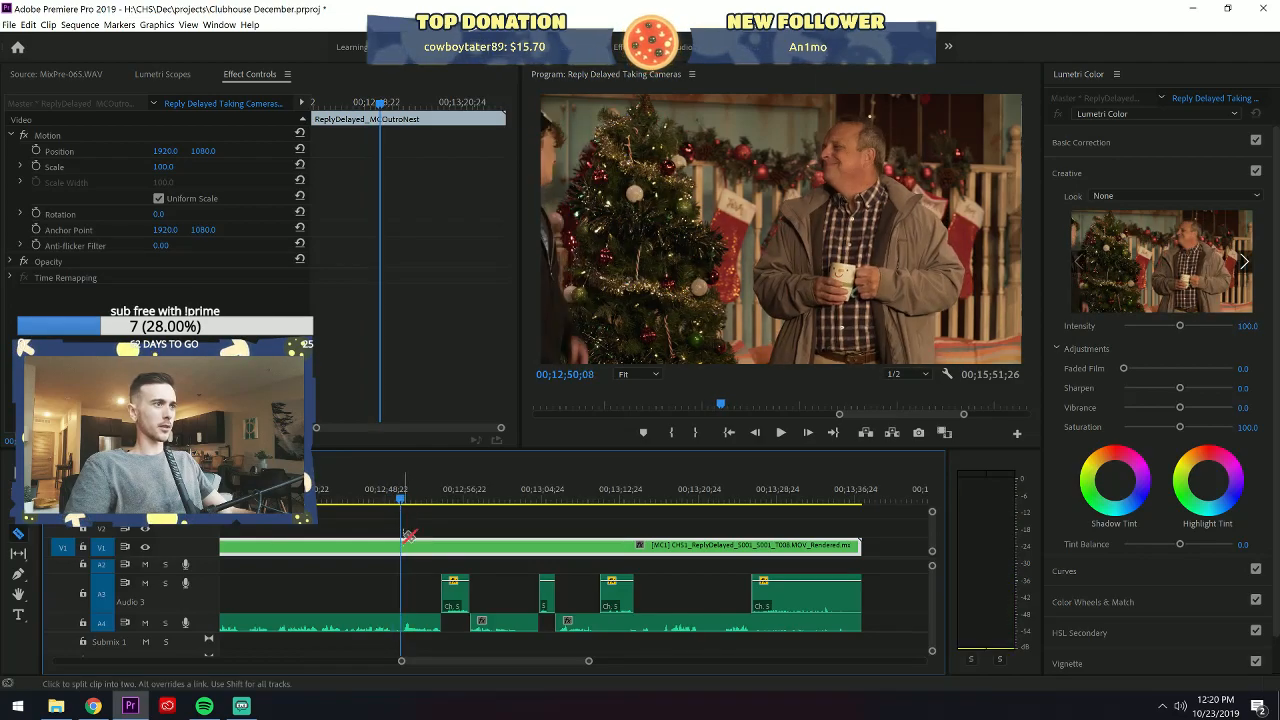
left_click(409, 536)
key("v")
left_click_drag(437, 545, 405, 546)
key("c")
left_click(441, 545)
key("v")
left_click(430, 551)
key("space")
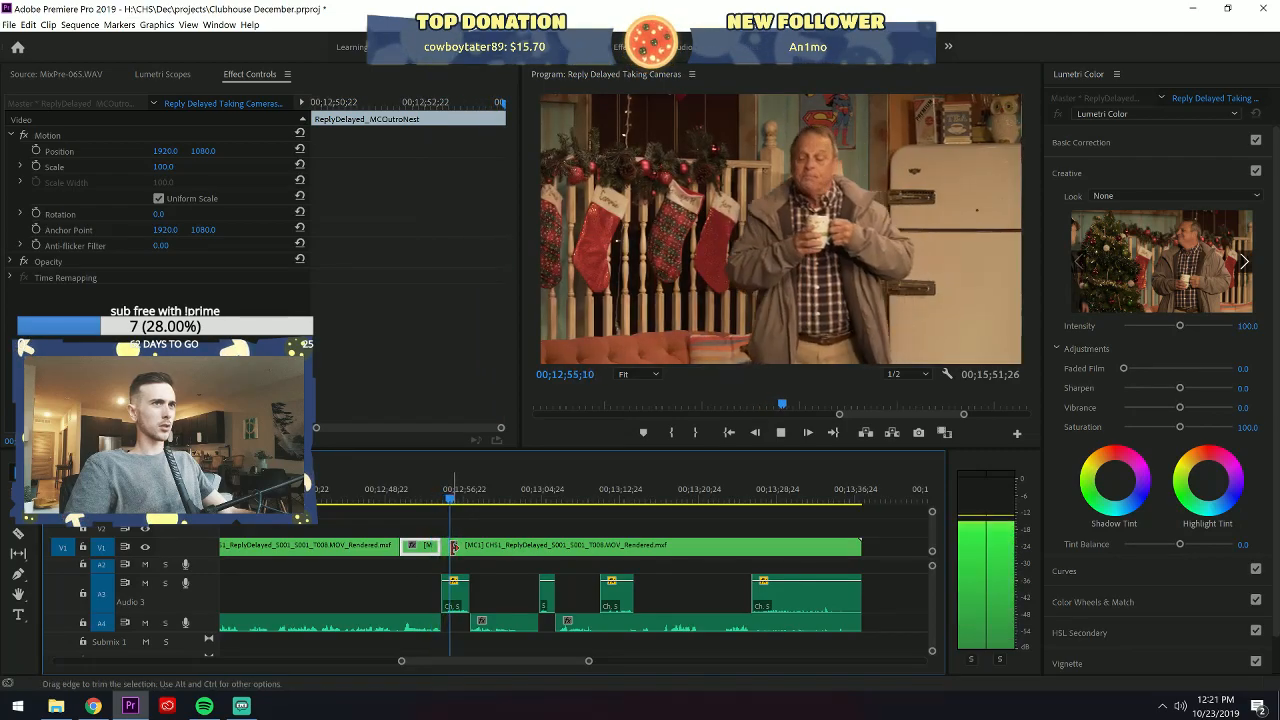
Switch the final clip, which starts with the audio clip near 00;12;54, to camera 3 and play across the cut.
key("space")
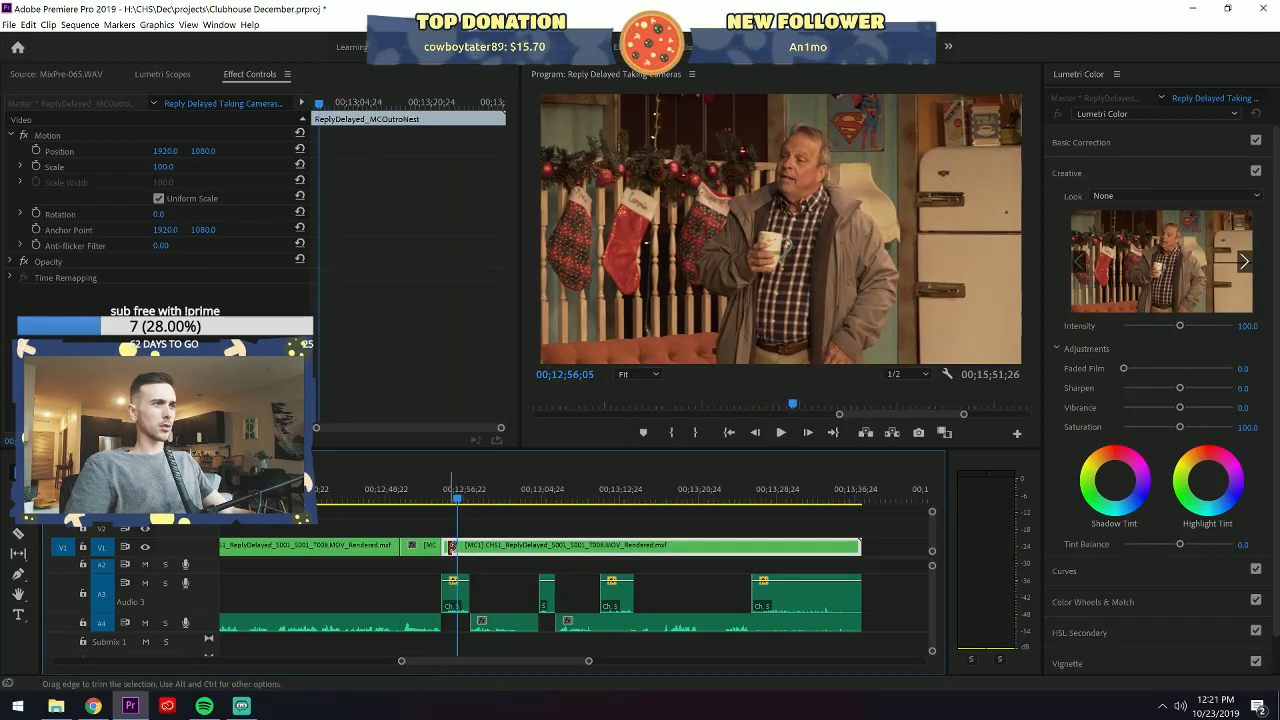
key("3")
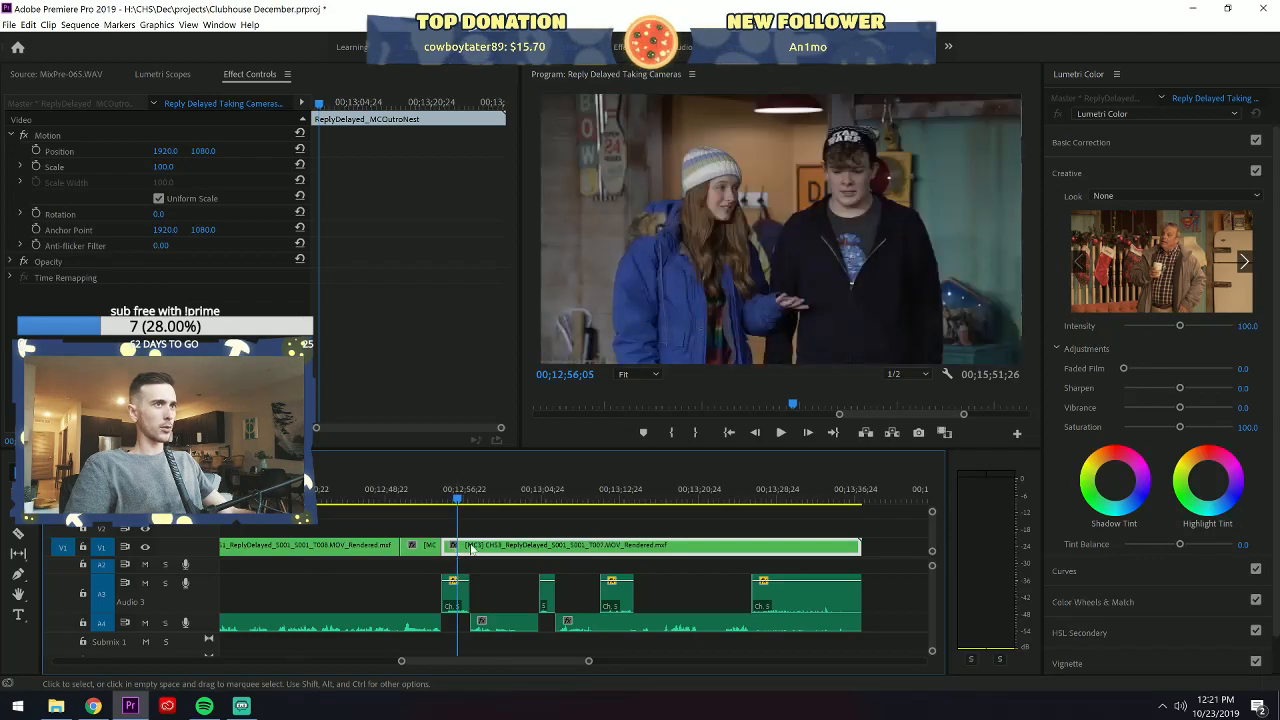
left_click(448, 489)
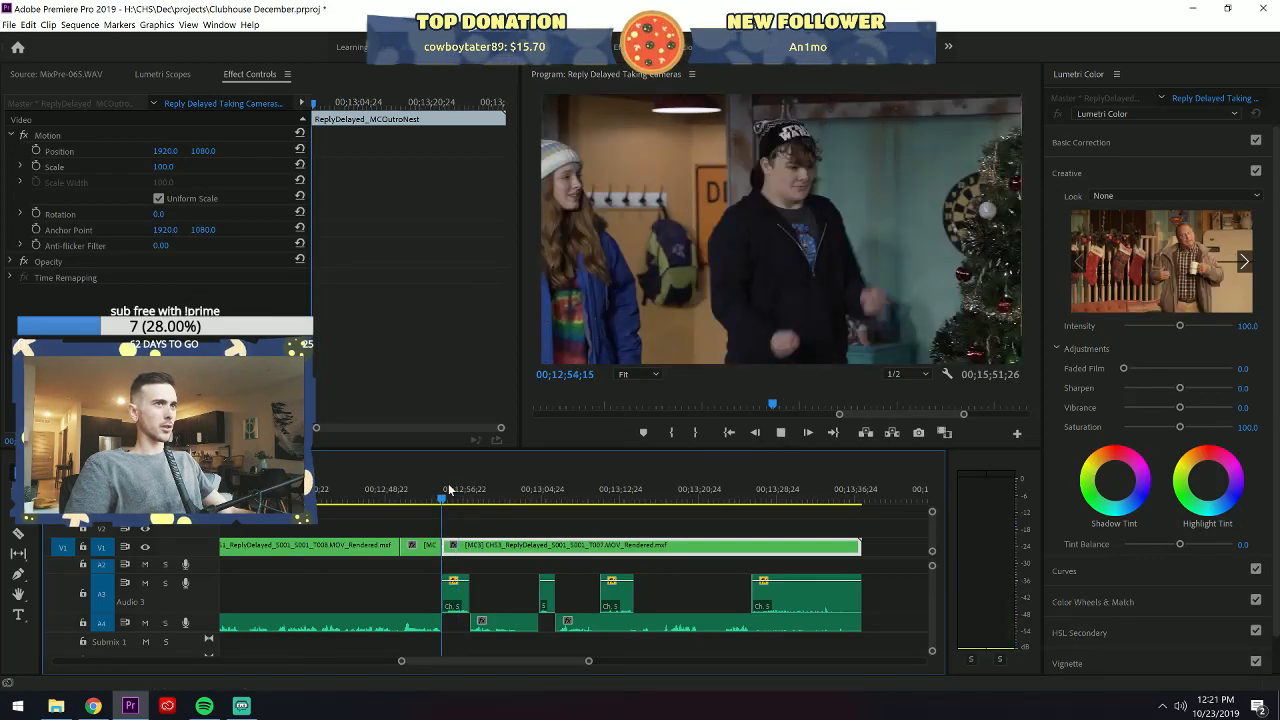
key("space")
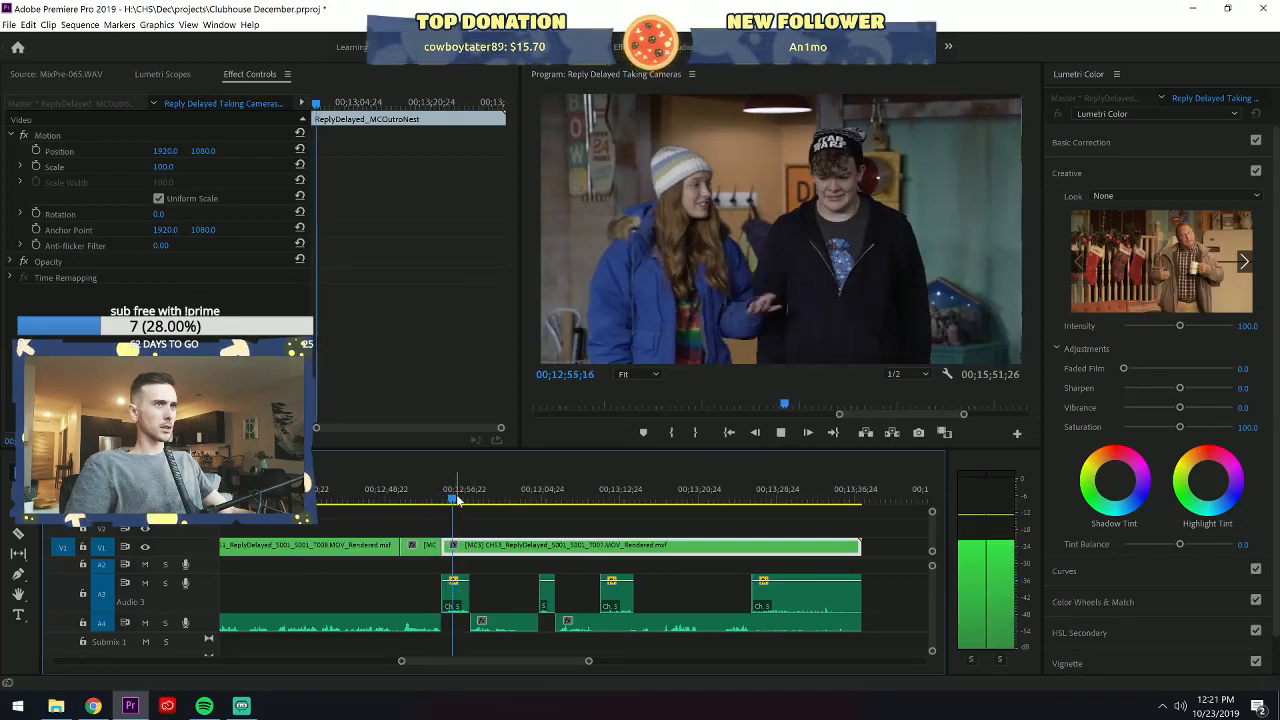
key("space")
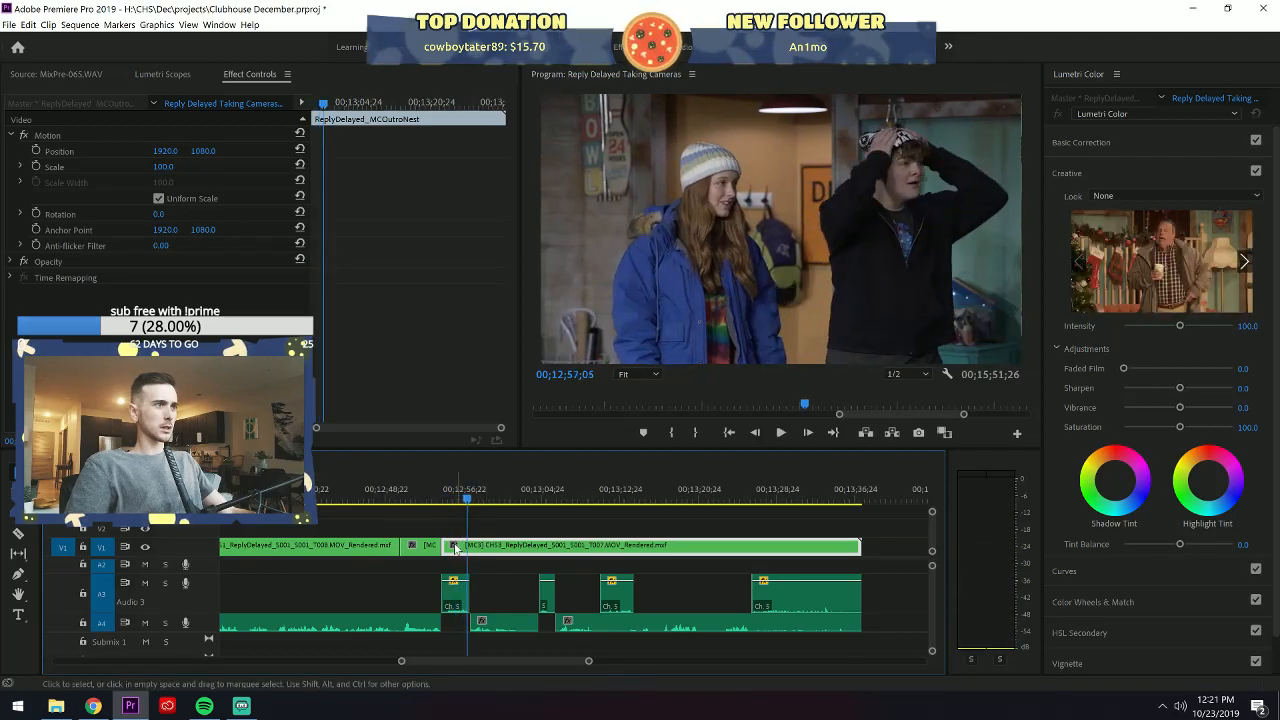
Move the cut between the [MC2] segment and the final [MC3] clip slightly later, to about 00;12;55.
left_click(449, 513)
left_click_drag(446, 547, 451, 547)
left_click(440, 499)
key("space")
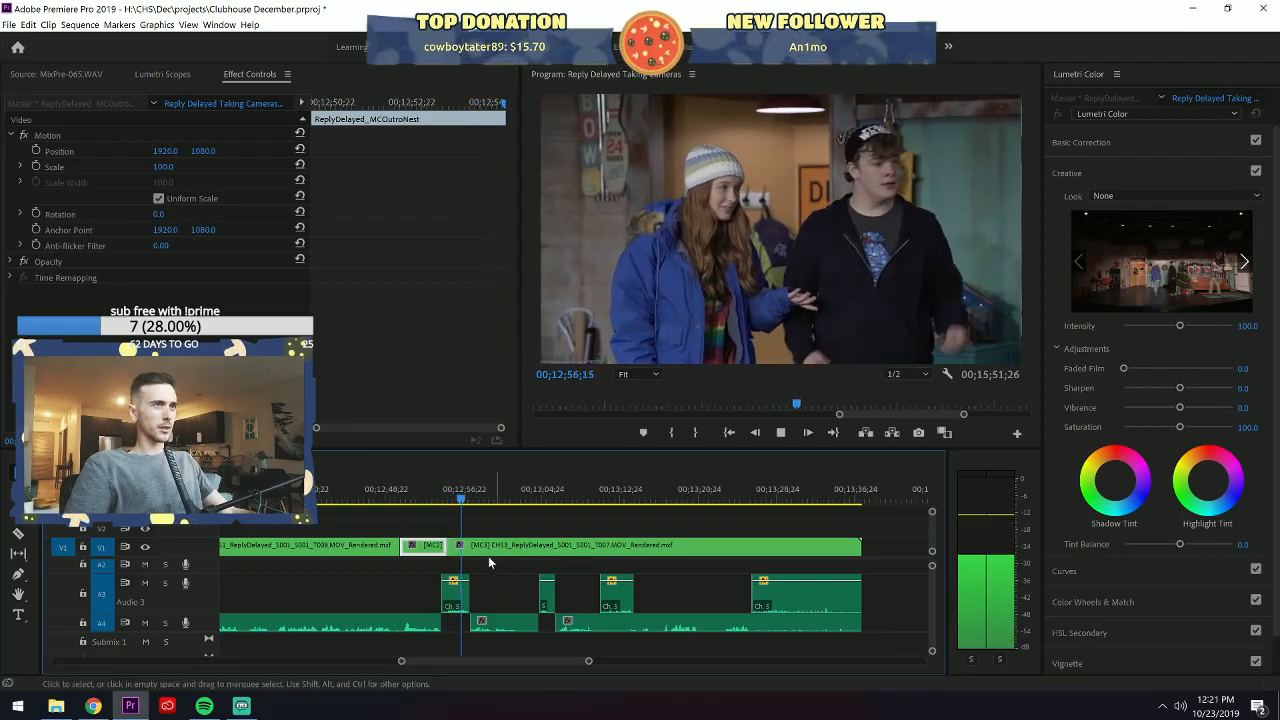
left_click(455, 550)
left_click(457, 493)
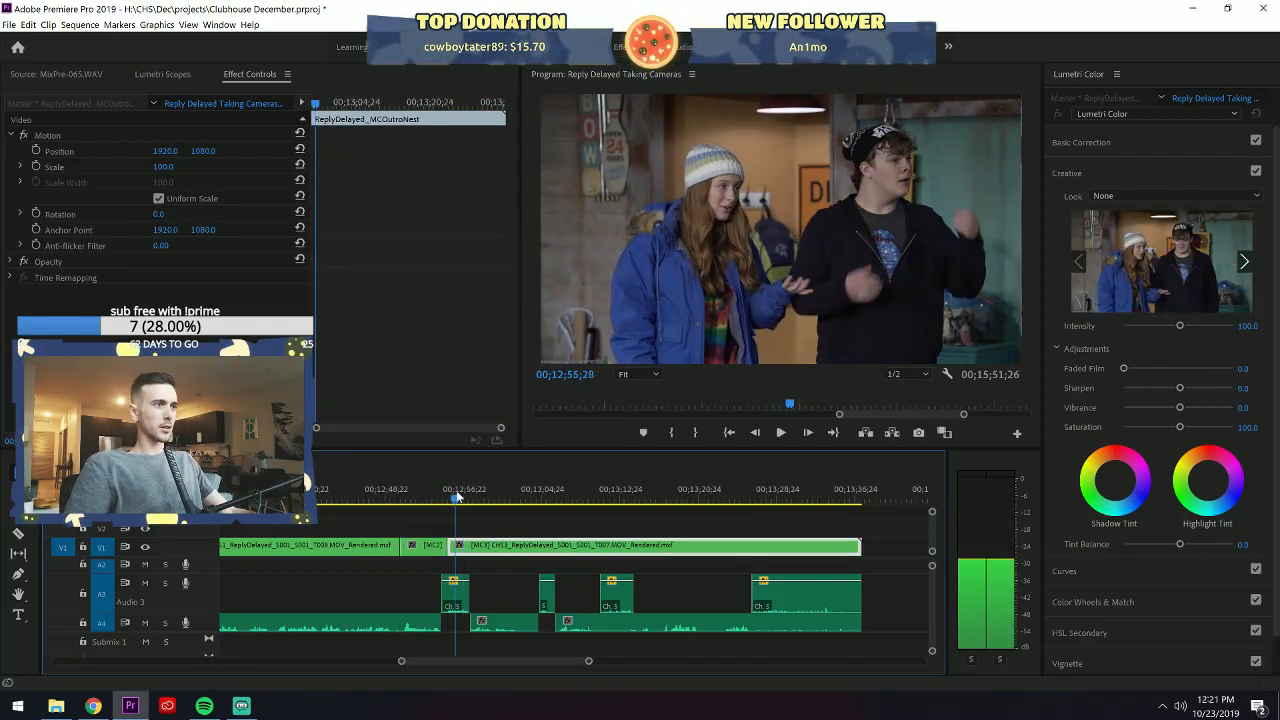
left_click(451, 494)
left_click_drag(450, 547, 452, 547)
left_click_drag(436, 494, 483, 497)
left_click(440, 497)
left_click(491, 534)
key("space")
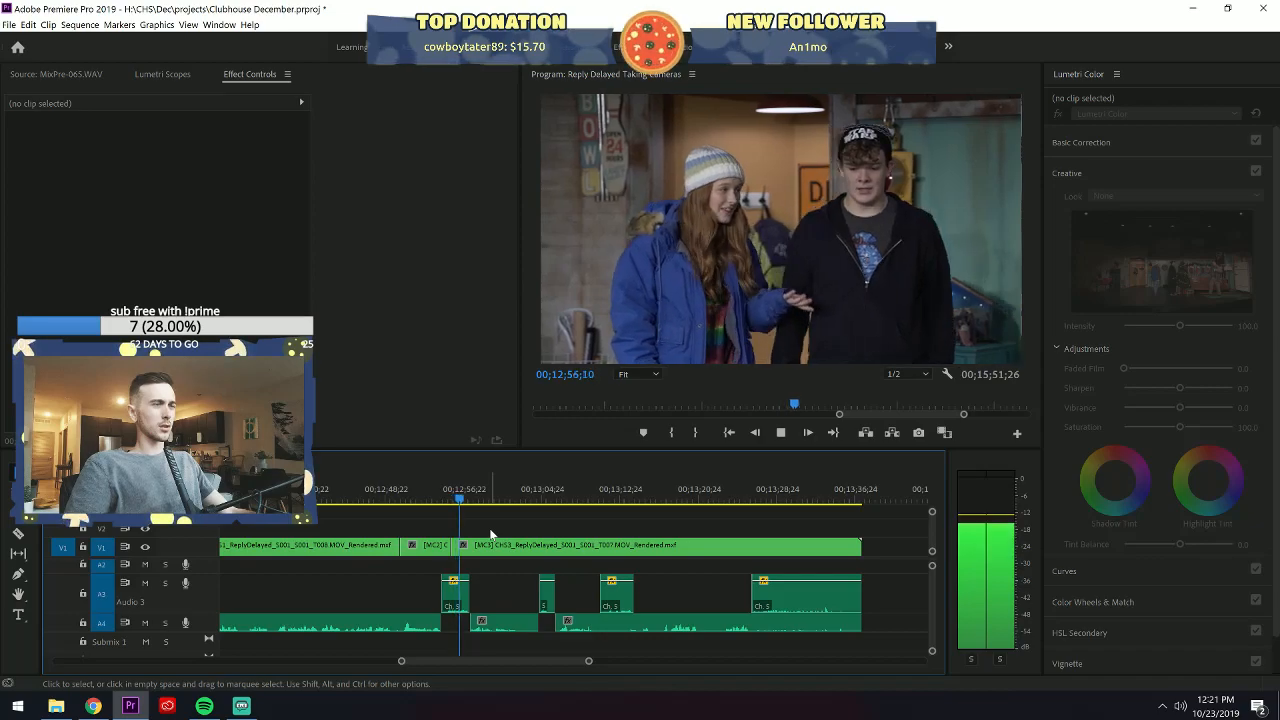
Split the [MC3] clip just after its audio clip ends and switch the remainder to camera 1.
key("space")
key("c")
left_click(476, 547)
key("v")
left_click(489, 551)
key("1")
key("space")
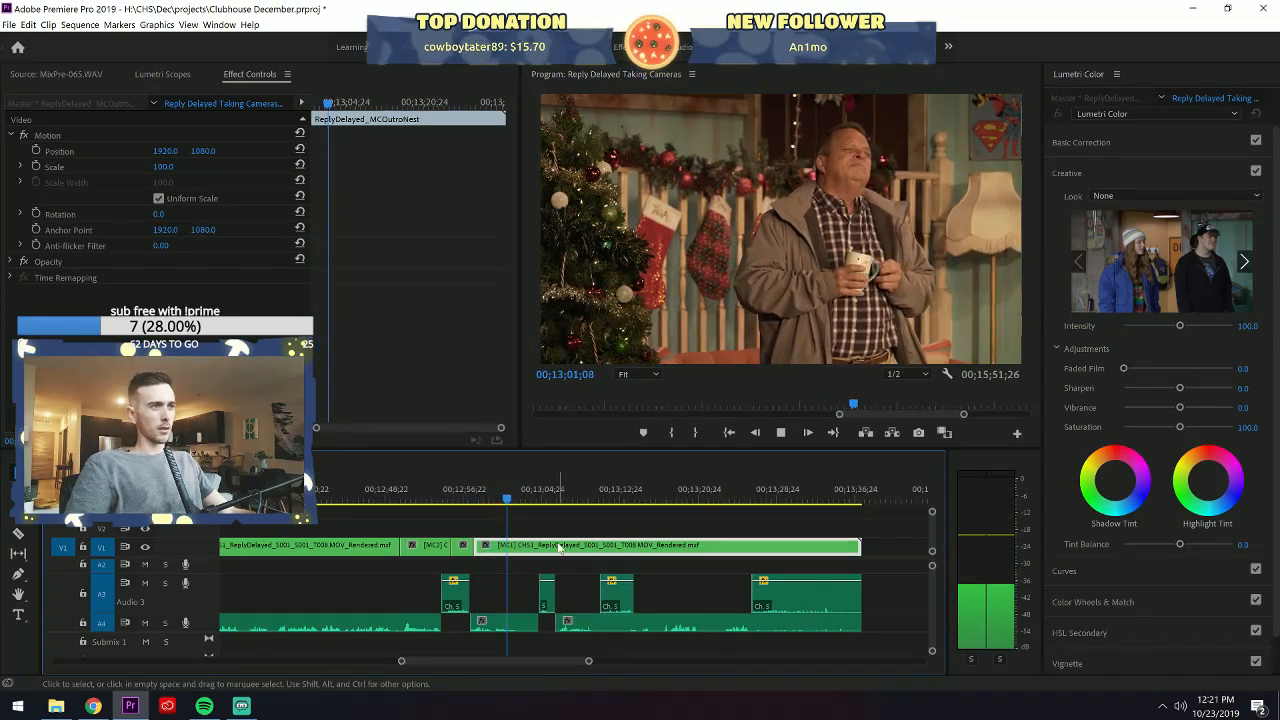
Split the final [MC1] clip at 00;13;03;09, just before the next short audio clip, and switch the remainder to camera 3.
left_click(574, 563)
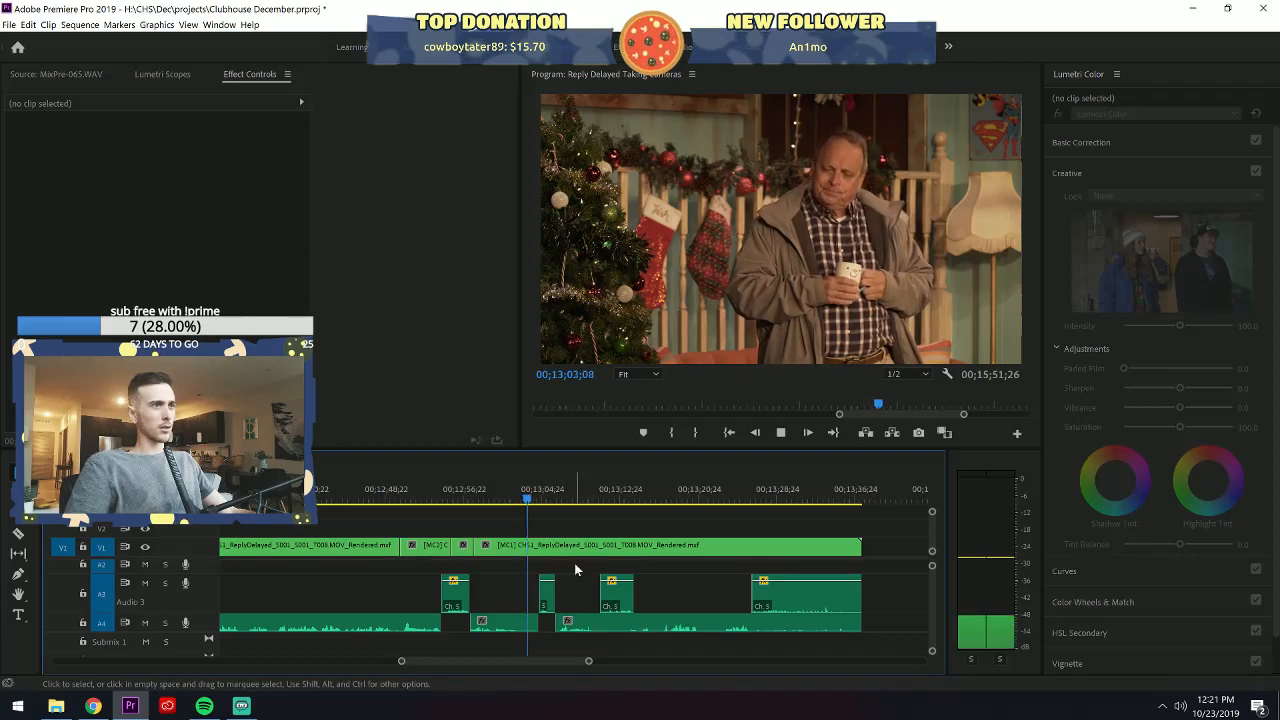
key("space")
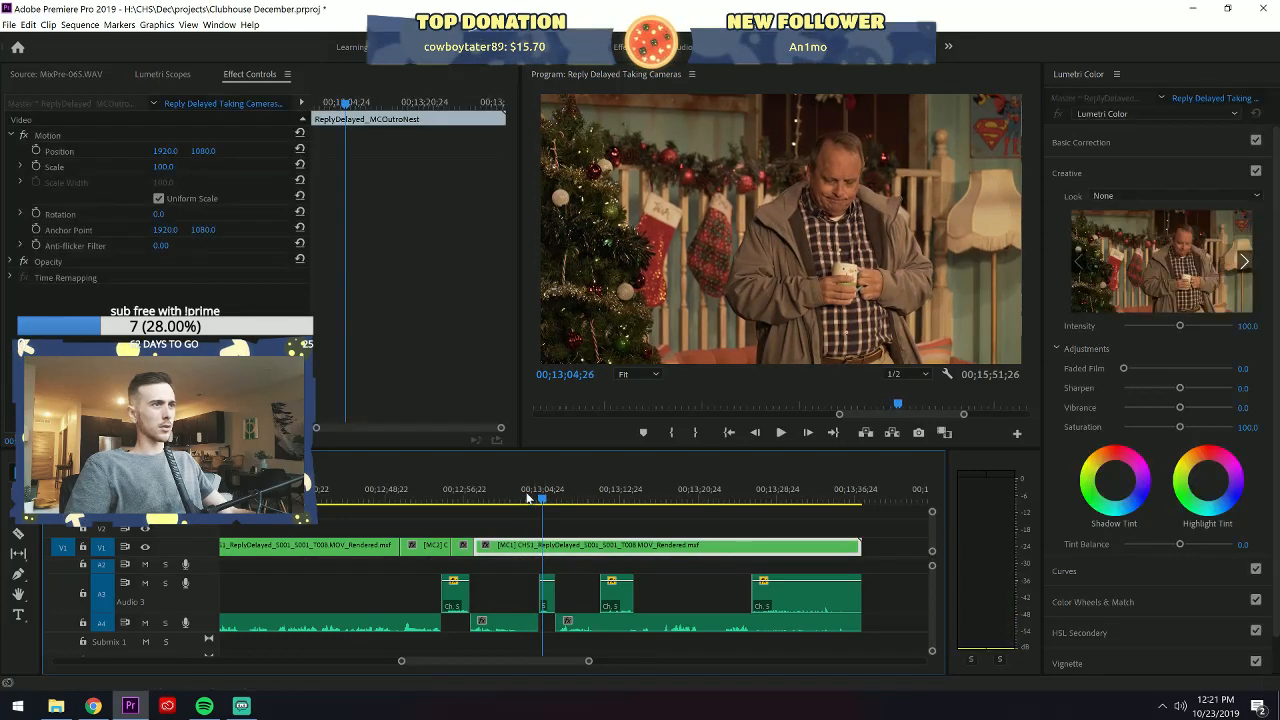
left_click(517, 482)
key("space")
key("space")
key("c")
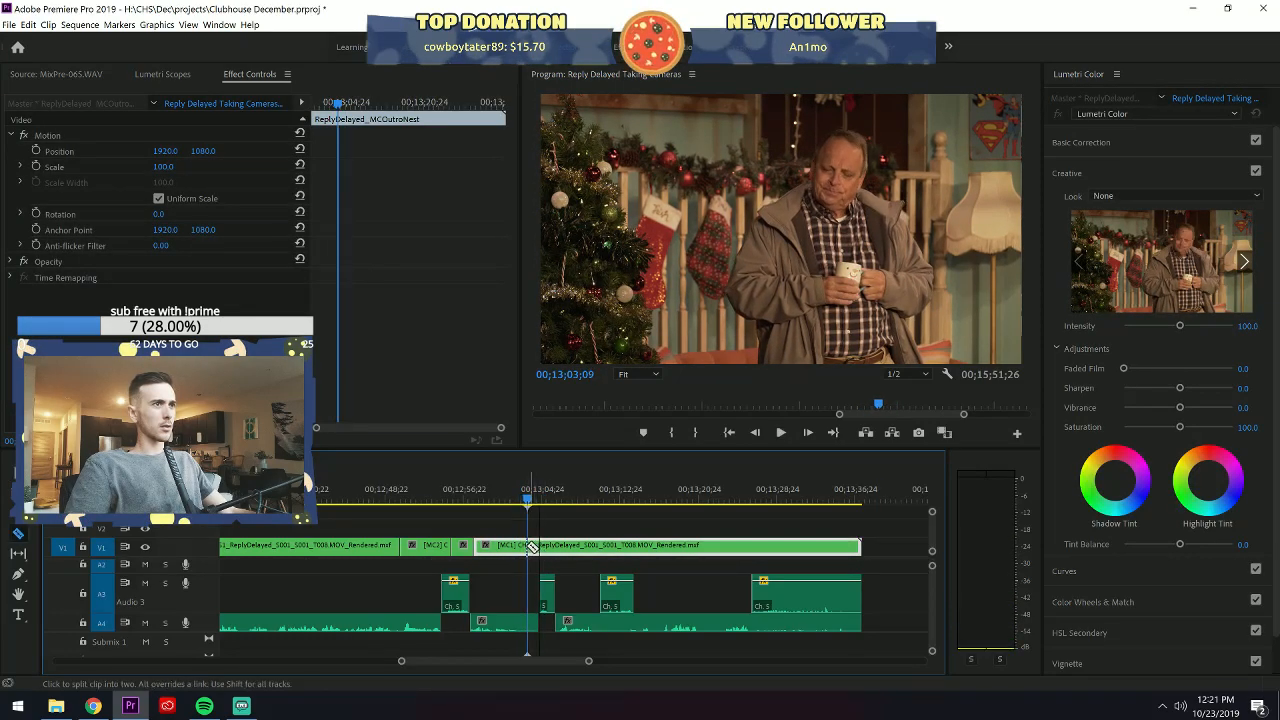
left_click(528, 547)
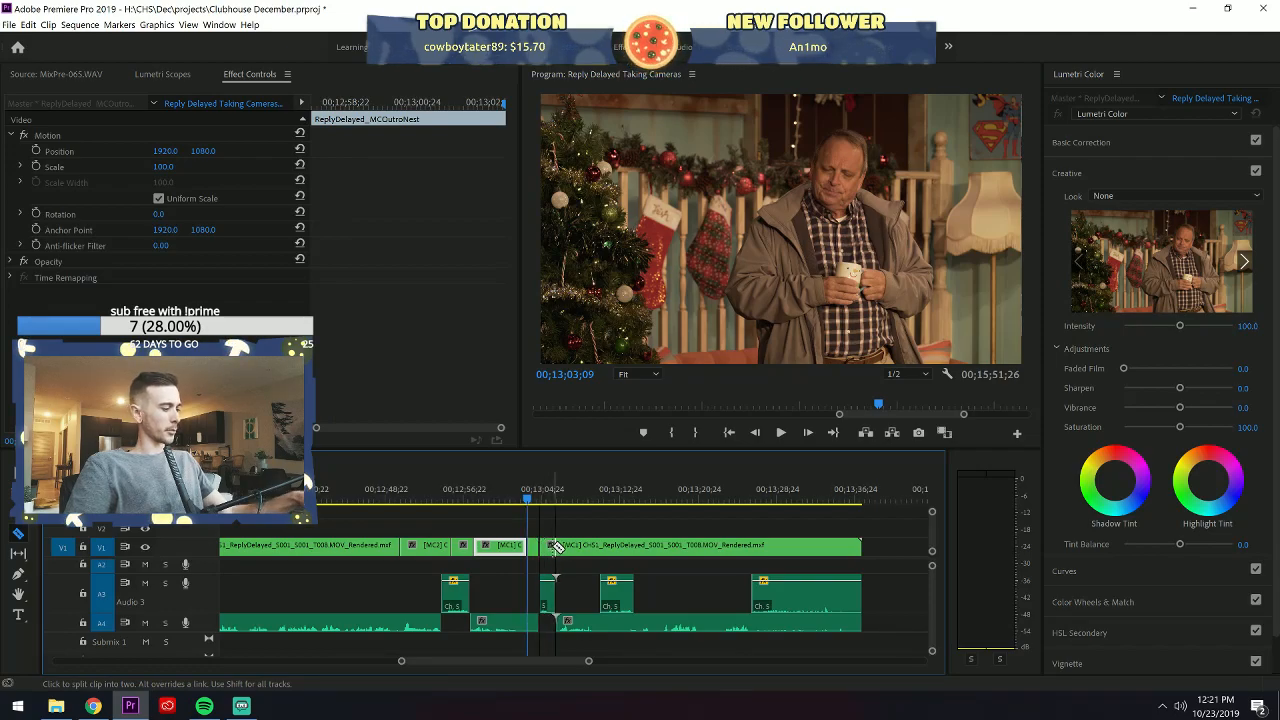
key("v")
left_click(554, 548)
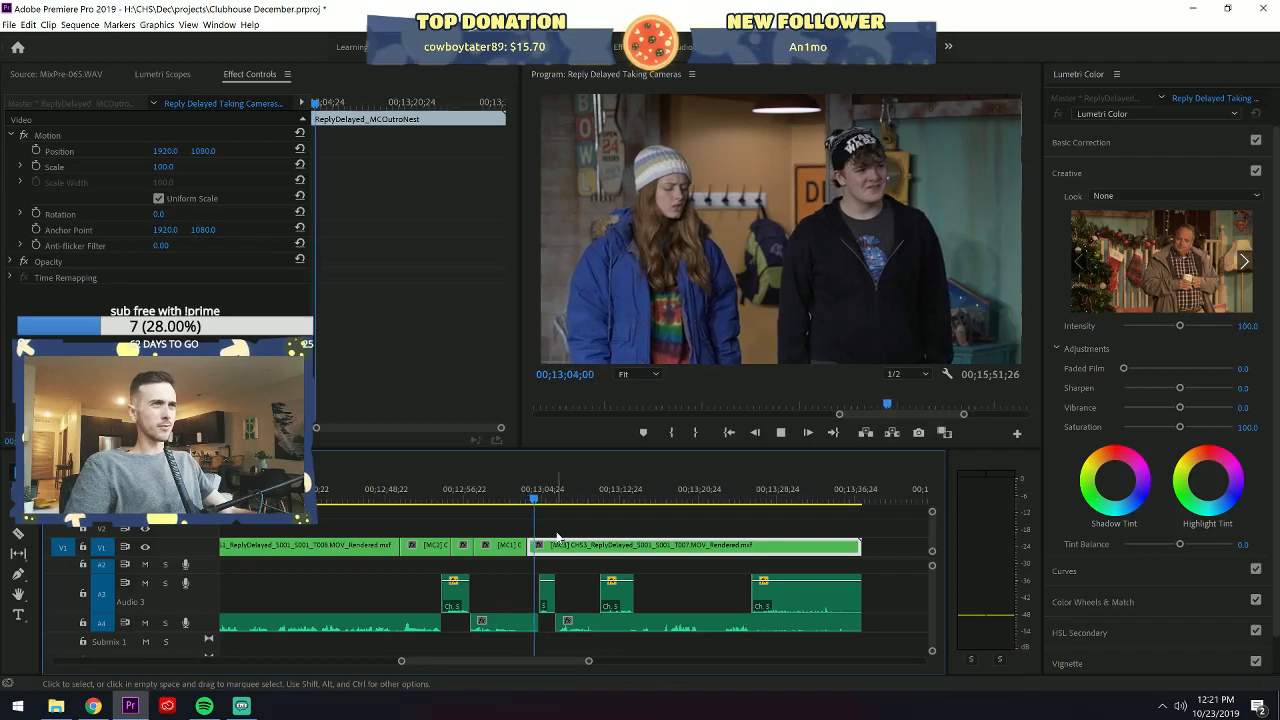
Split the final [MC3] clip at 00;13;06;05, where the short audio clip ends, and switch the remainder to camera 1.
key("space")
left_click(565, 545)
key("v")
left_click(566, 548)
key("1")
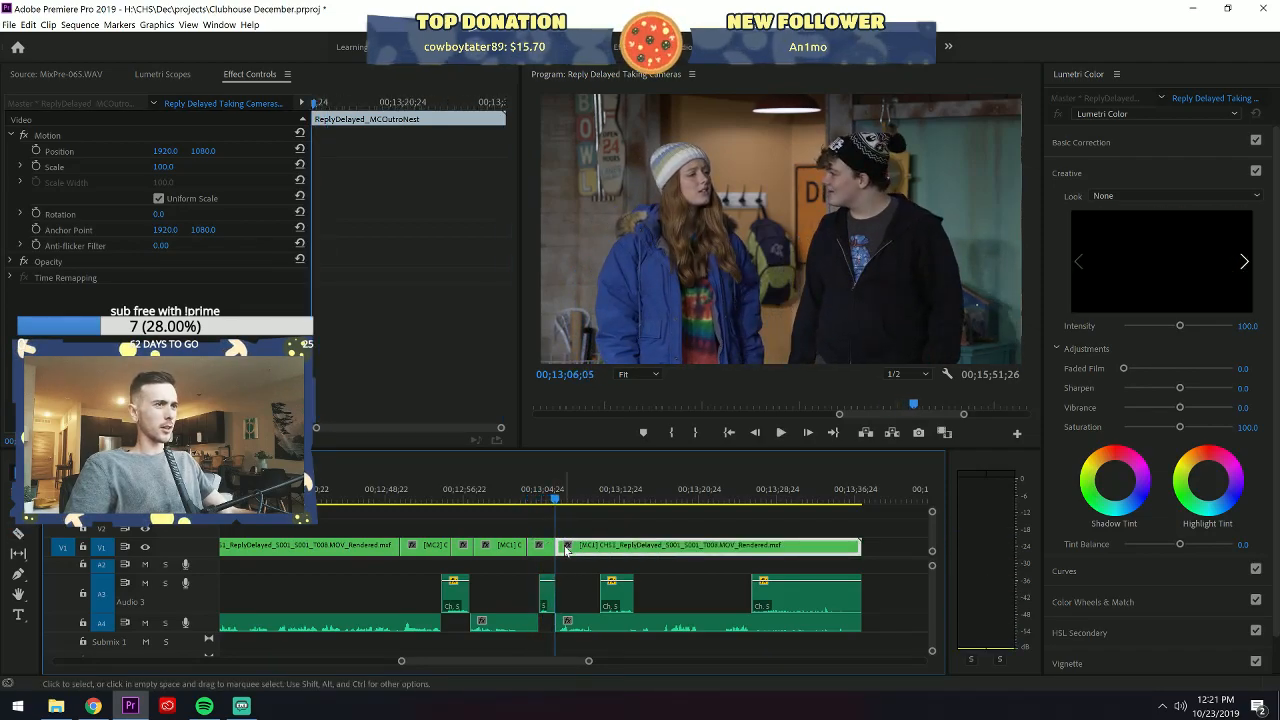
Play on, split the final [MC1] clip at 00;13;10;13 and switch the remainder to camera 3.
key("space")
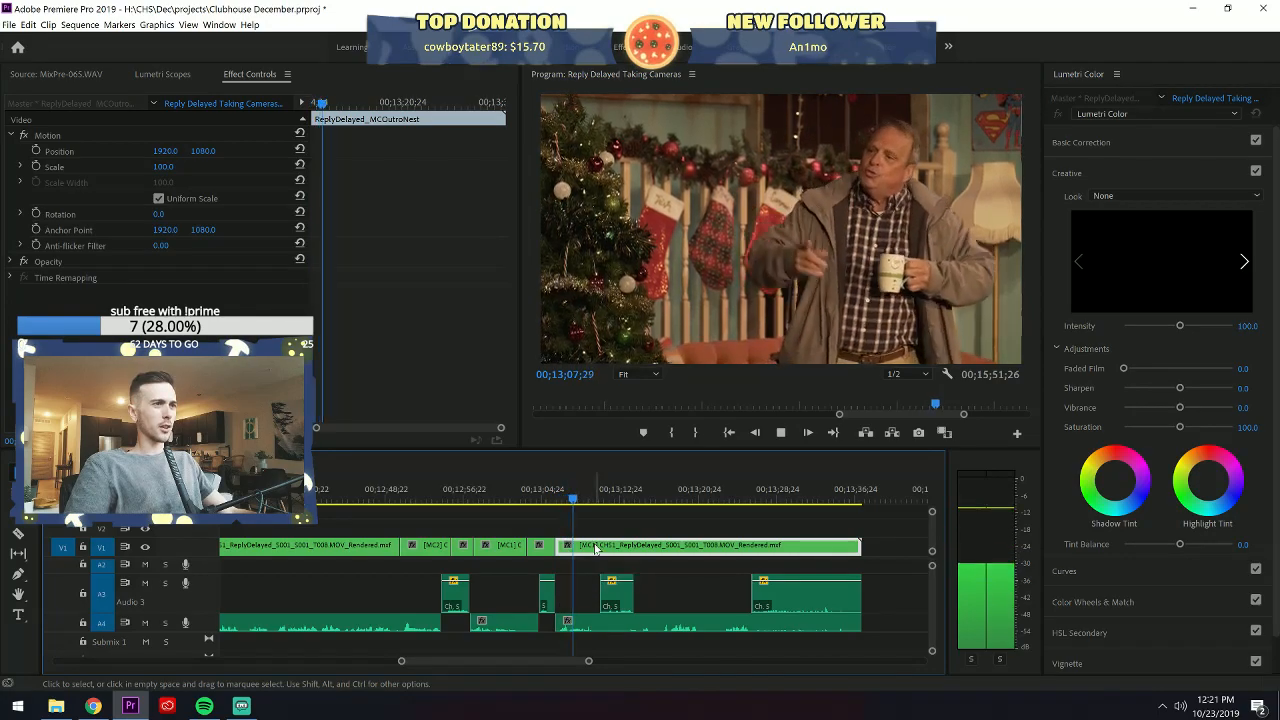
key("space")
key("c")
left_click(595, 545)
key("v")
left_click(605, 548)
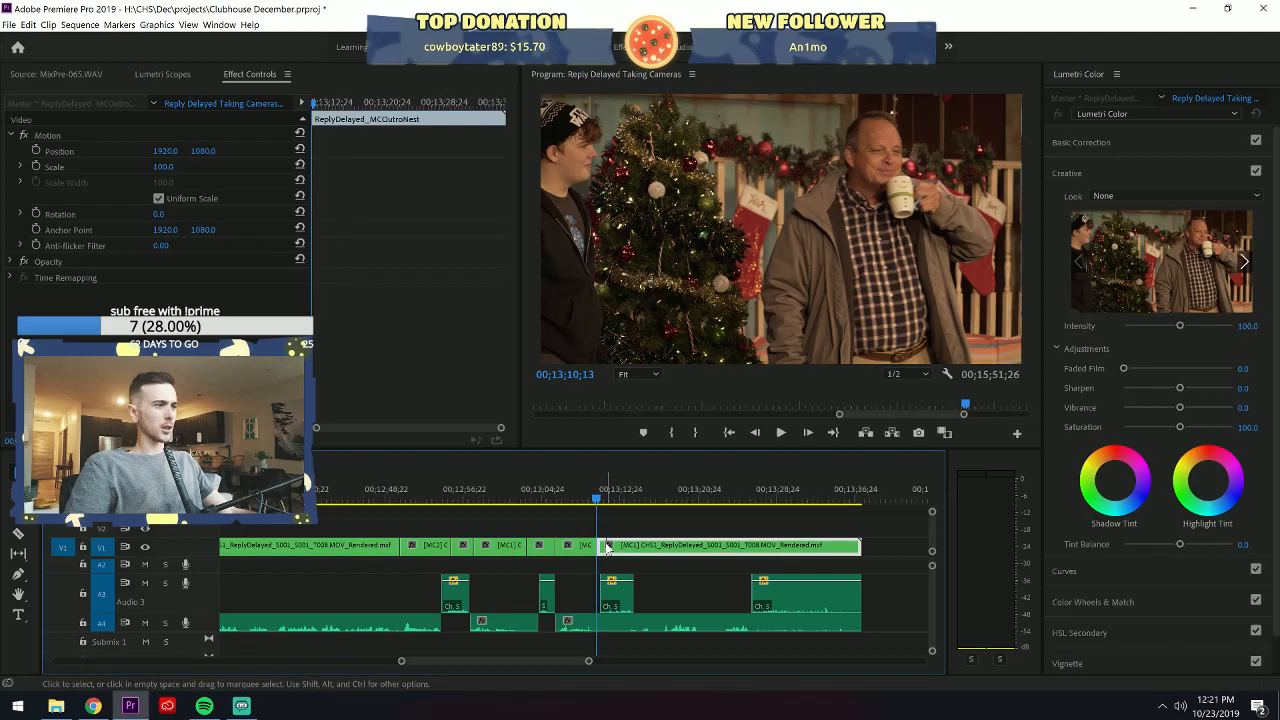
key("3")
Play on, split the final [MC3] clip at 00;13;14;18 and switch the remainder to camera 1.
key("space")
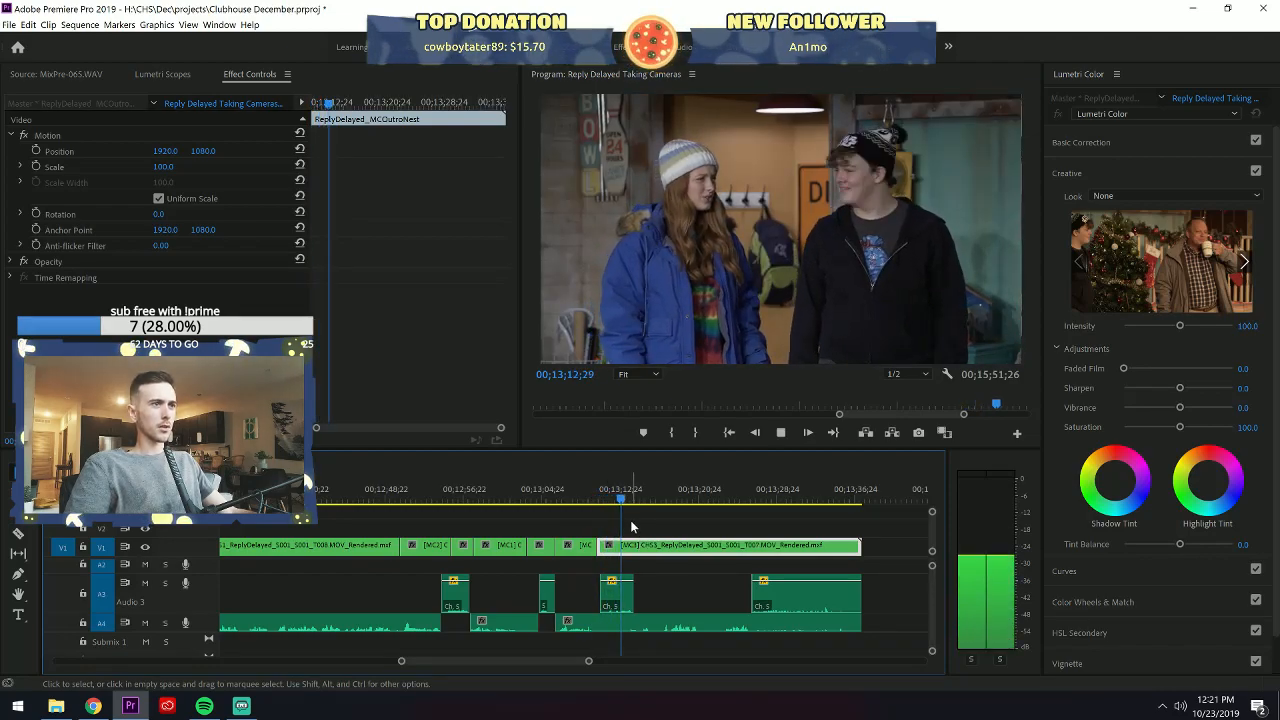
key("space")
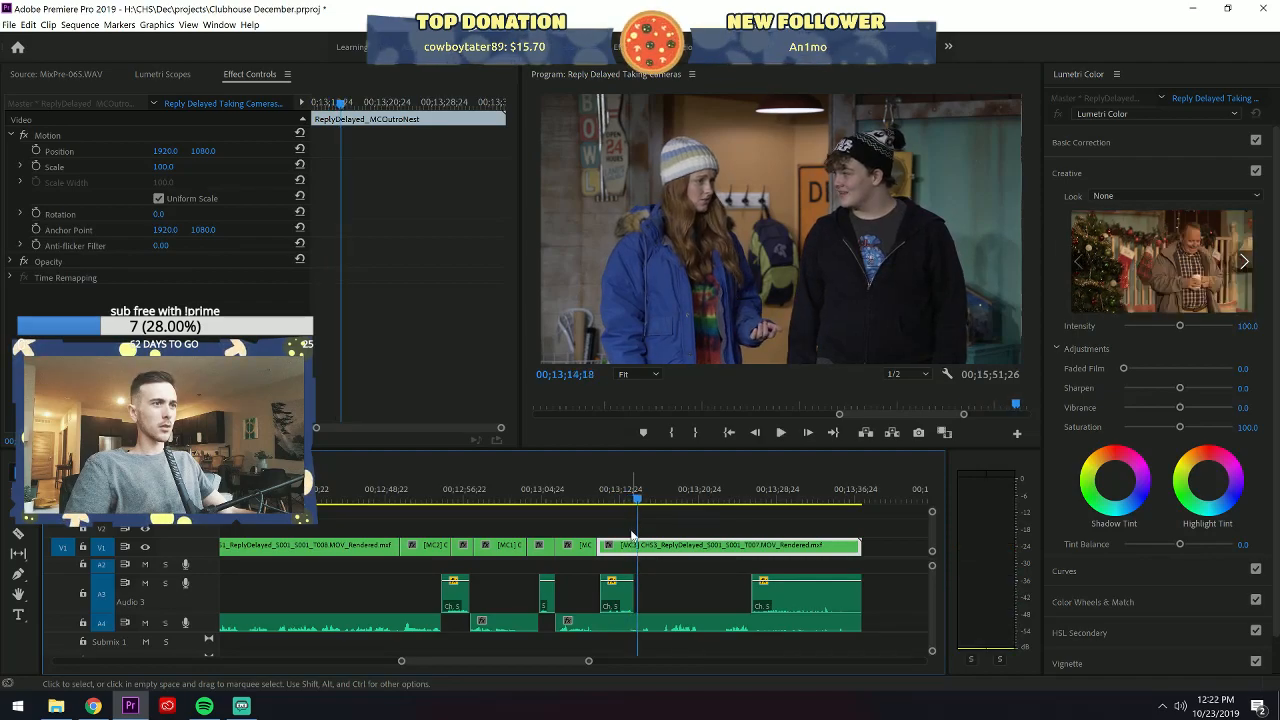
left_click(640, 543)
key("v")
left_click(657, 550)
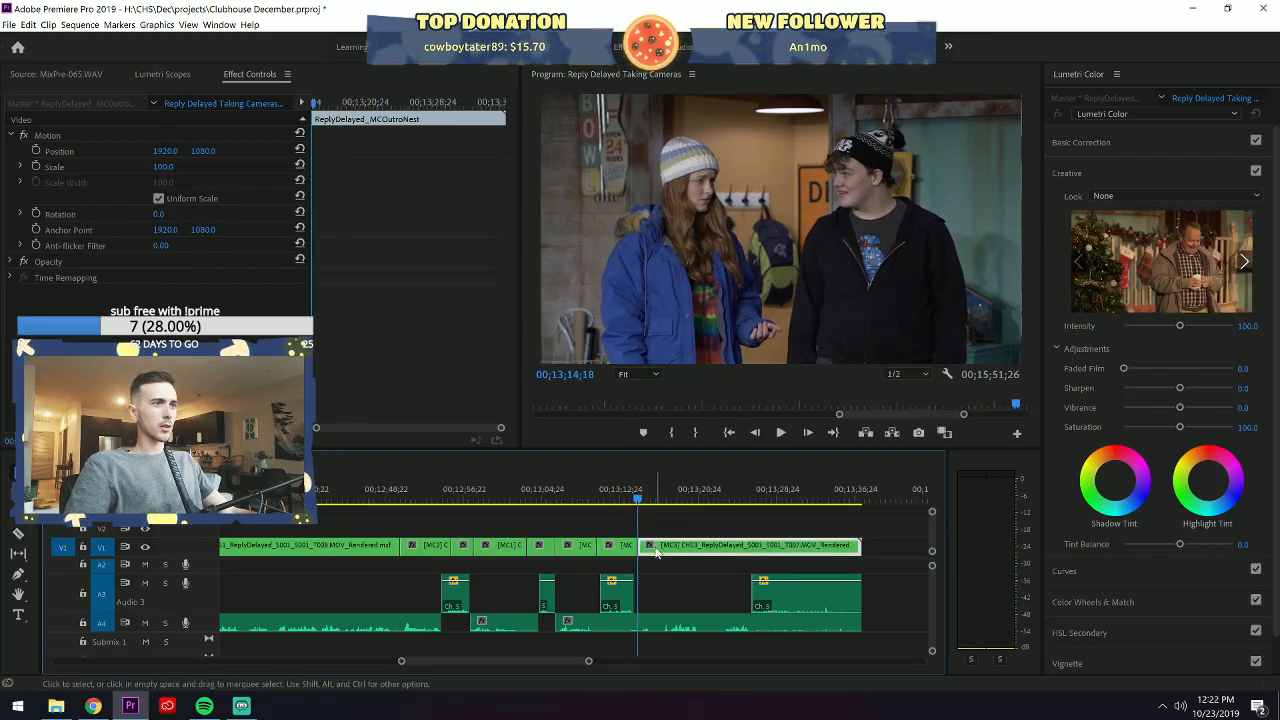
key("1")
Play the final [MC1] clip, split it at about 00;13;22 and switch the remainder to camera 2.
key("space")
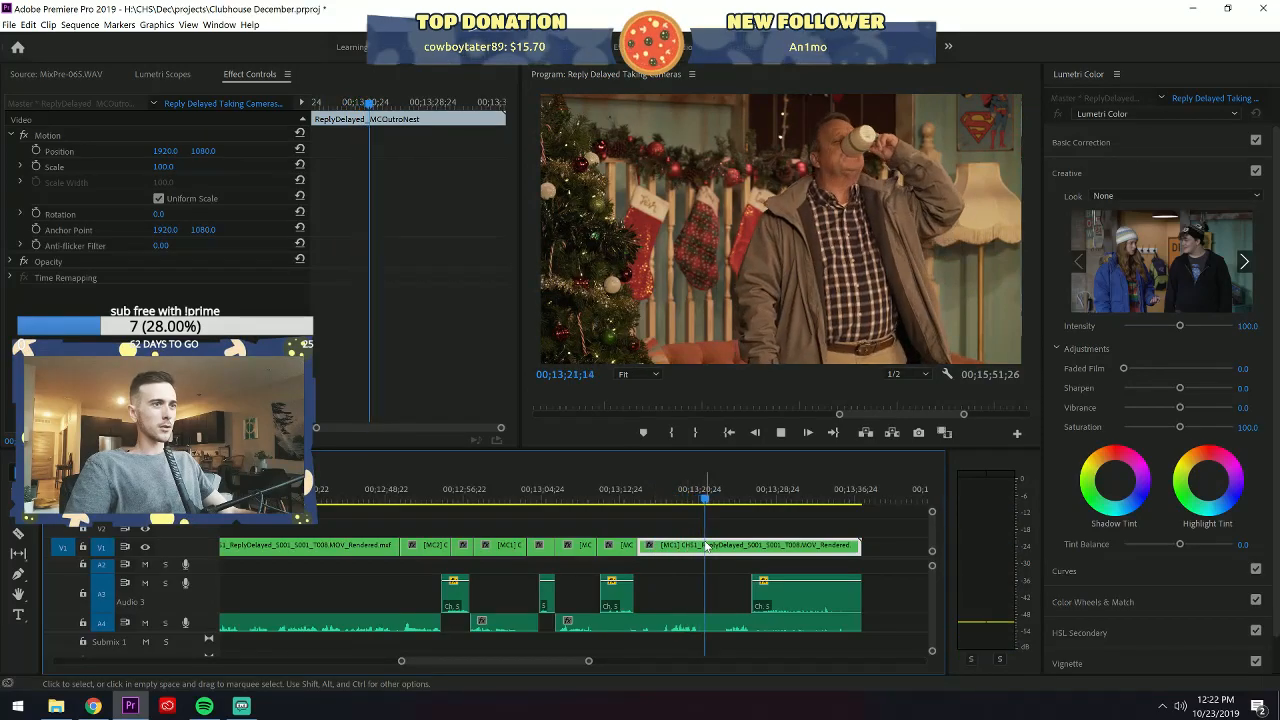
key("ctrl+k")
left_click(735, 548)
key("2")
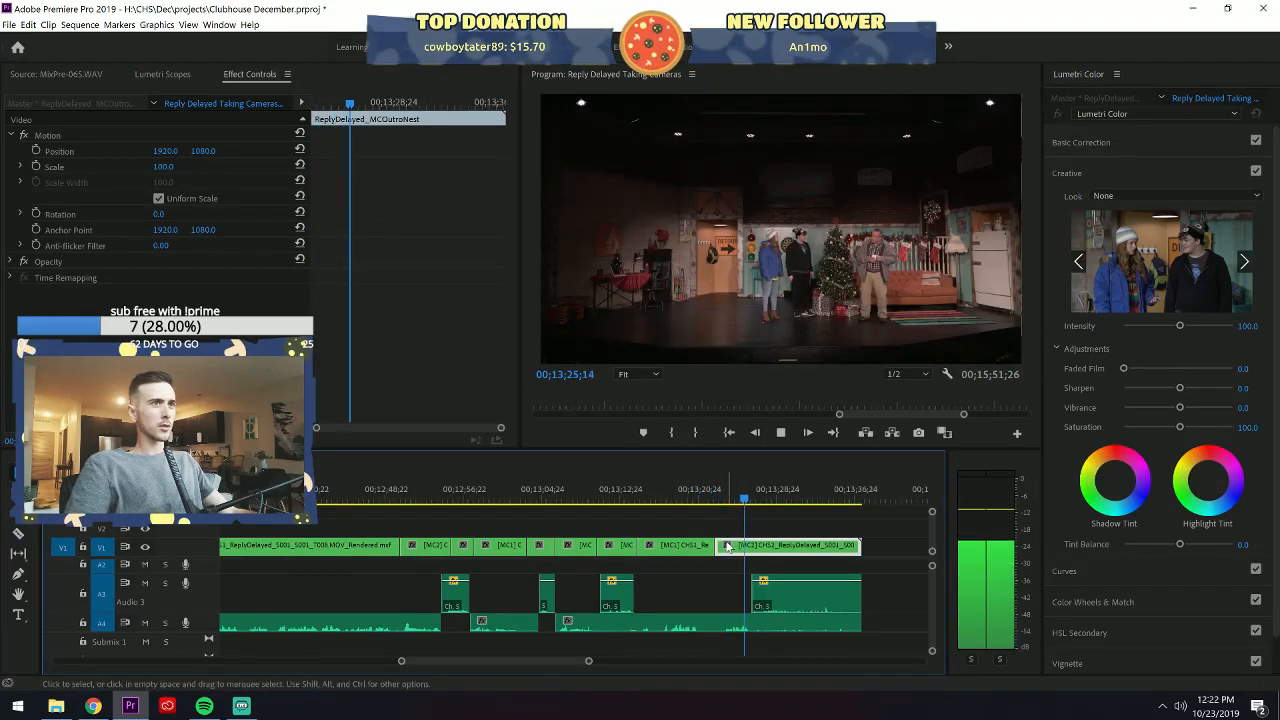
Trim the ends of the last video and audio clips back to 00;13;36;25 and save the project.
key("space")
left_click_drag(745, 507, 861, 517)
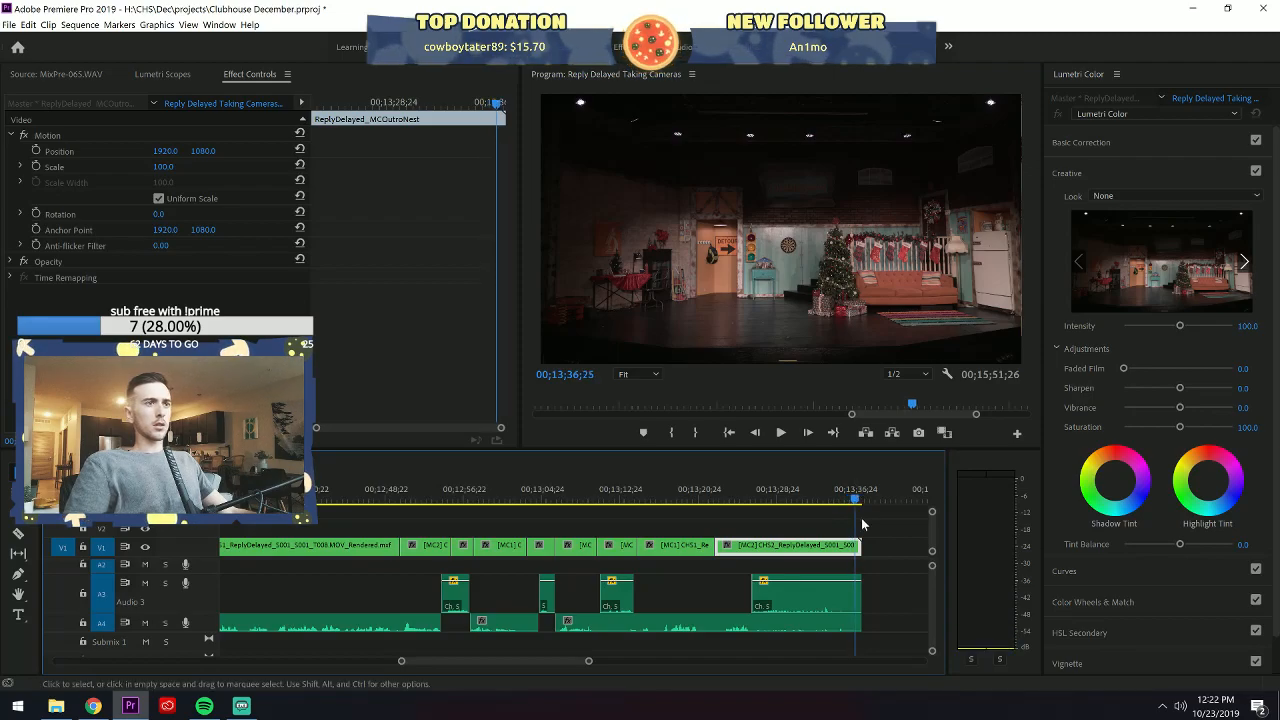
left_click_drag(866, 608, 858, 622)
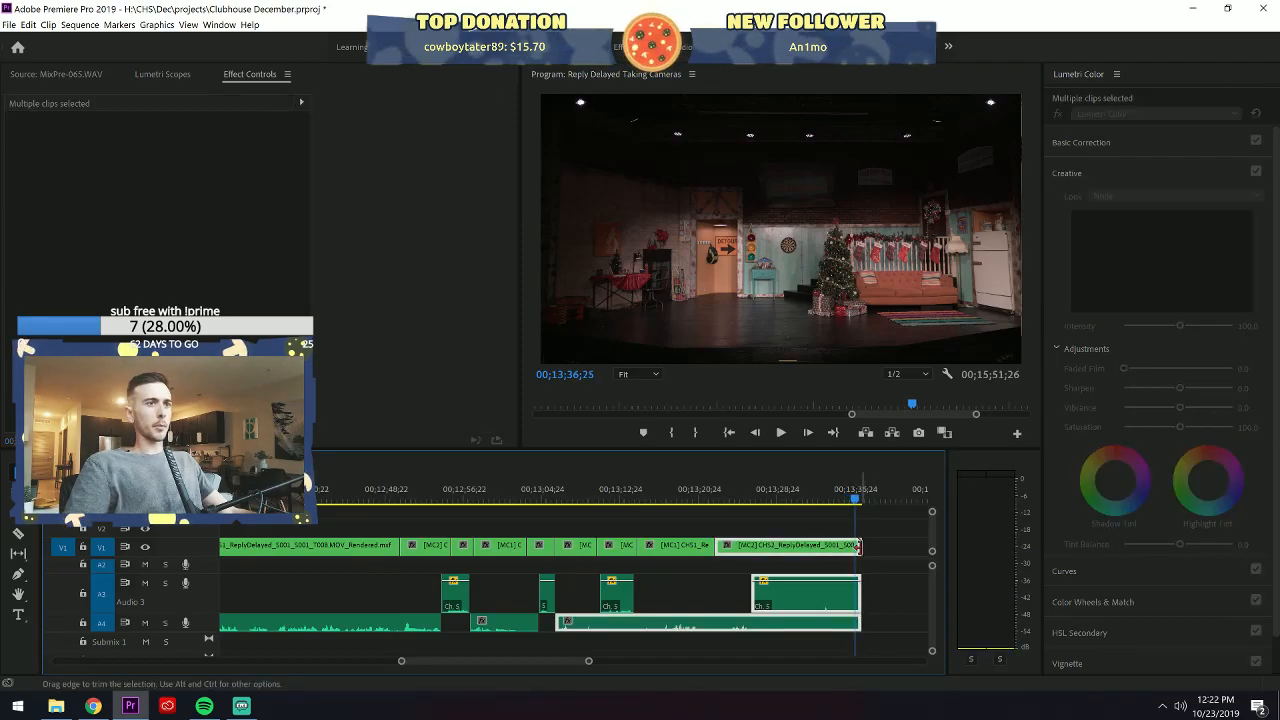
left_click_drag(860, 548, 854, 548)
left_click(870, 549)
key("ctrl+s")
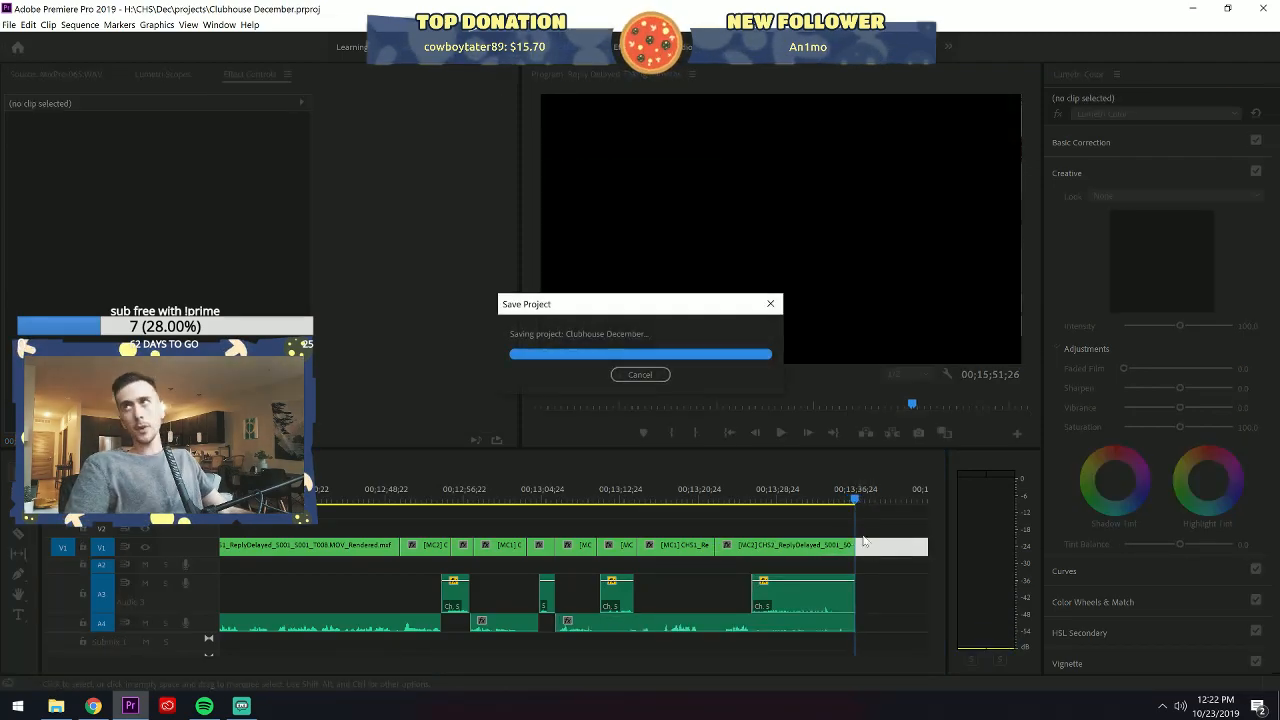
Copy the Lumetri Color effect from the intro's [MC1] clip and paste it onto the outro's first [MC1] clip.
left_click_drag(404, 662, 176, 667)
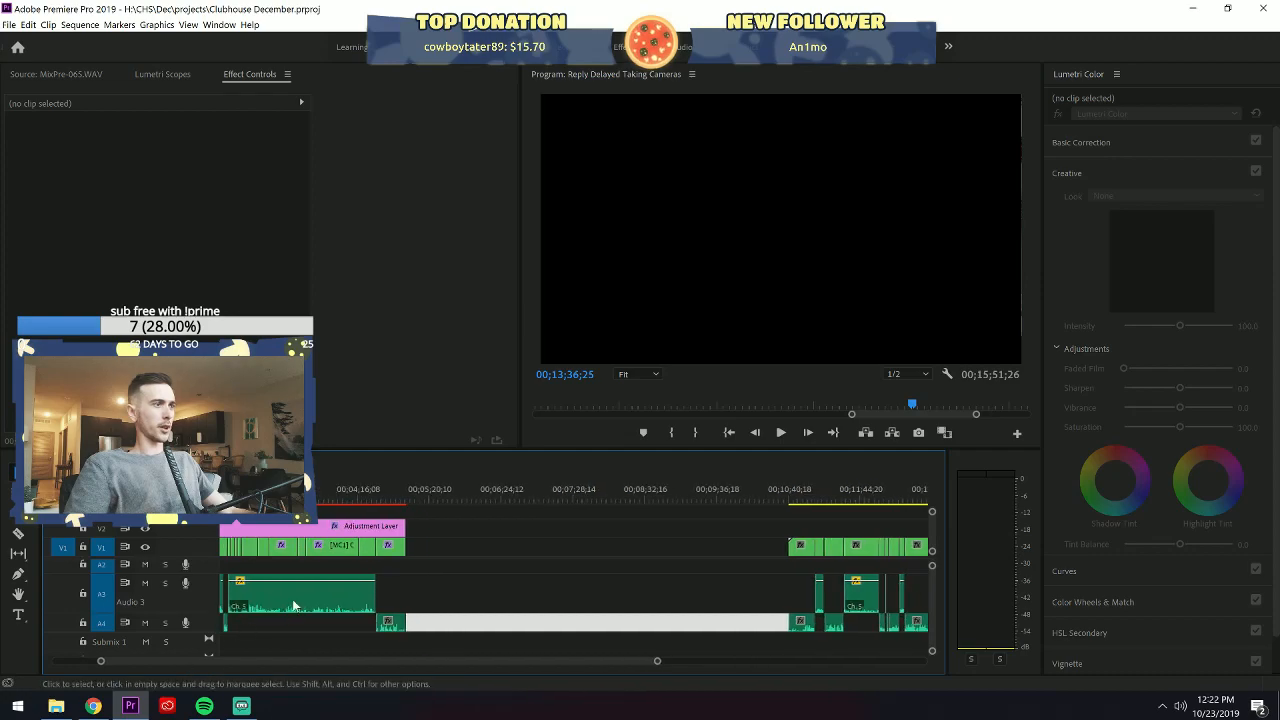
left_click(331, 546)
left_click(66, 292)
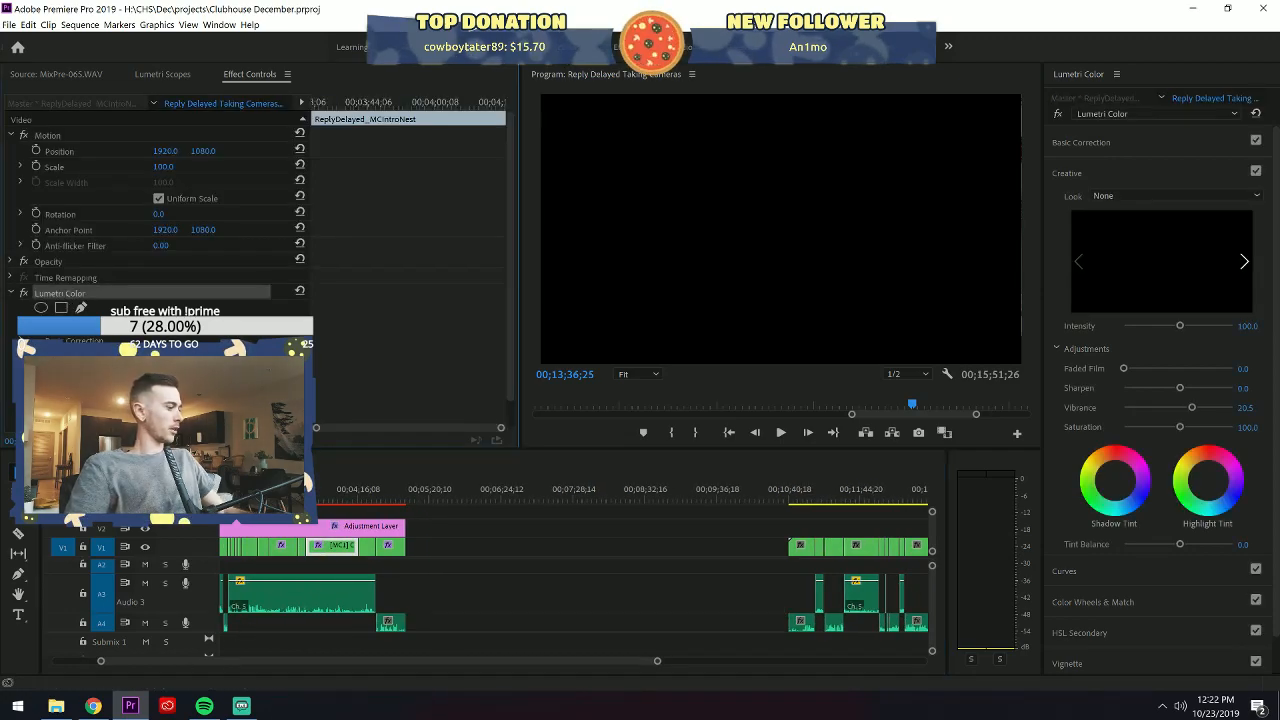
left_click(820, 492)
left_click(807, 492)
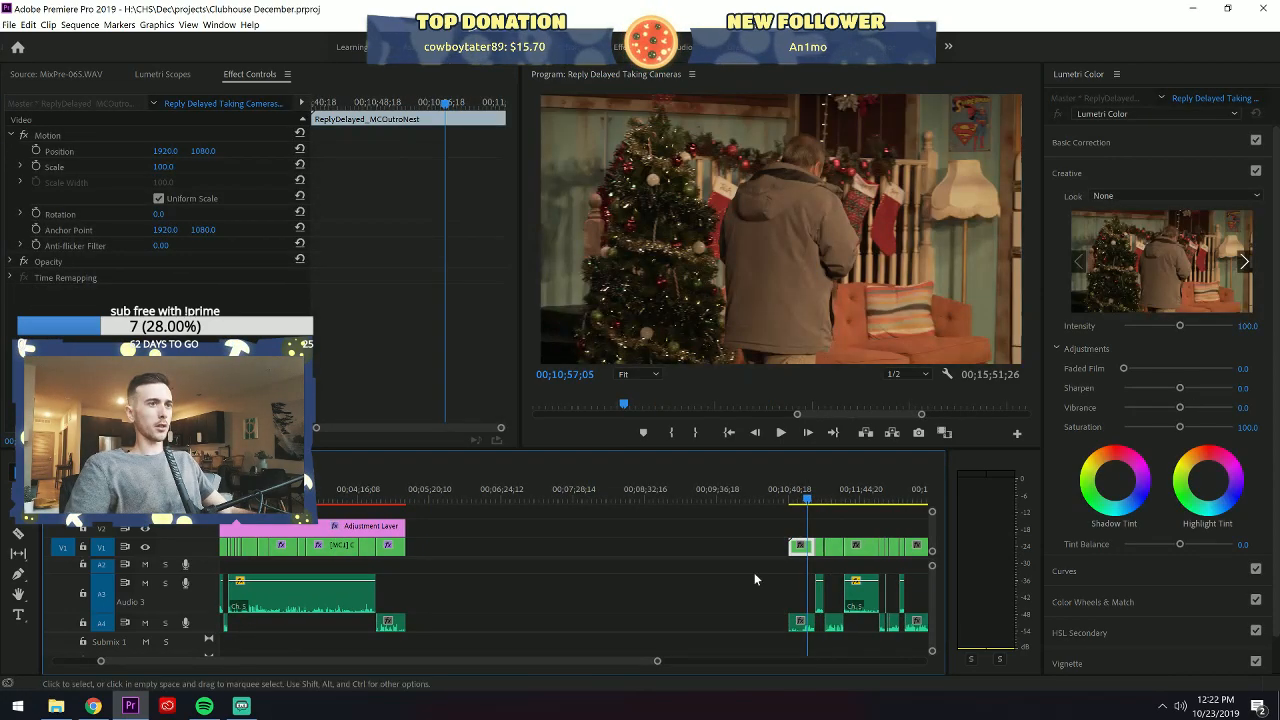
left_click_drag(658, 661, 472, 675)
key("ctrl+v")
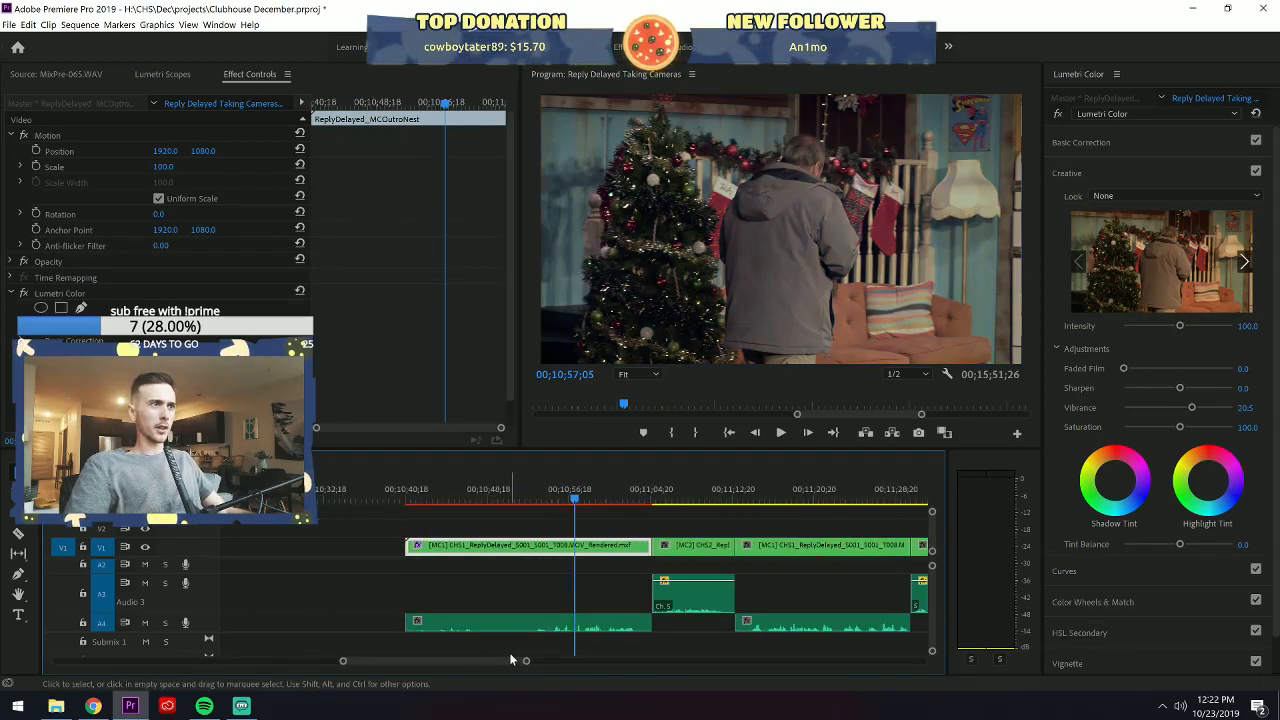
Paste the copied Lumetri Color effect onto the outro [MC1] clip that starts at 00;11;12;28.
key("Down")
key("Down")
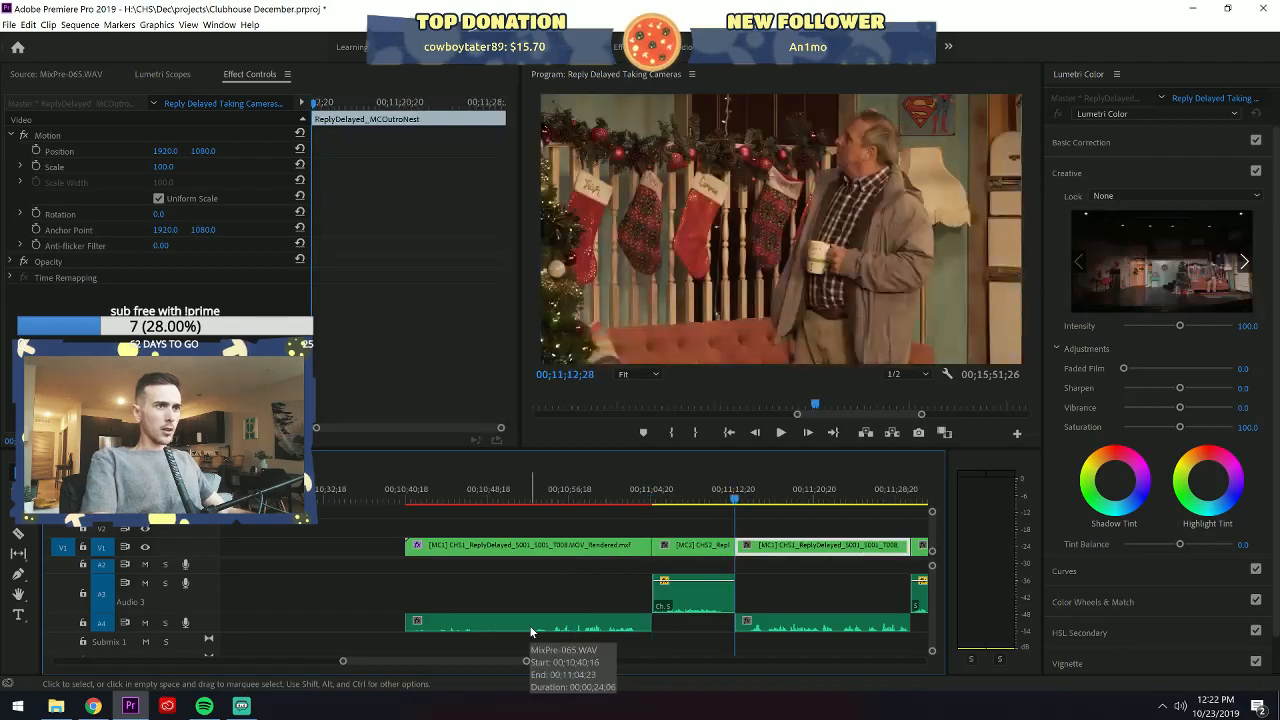
key("ctrl+v")
key("Down")
key("Down")
key("Down")
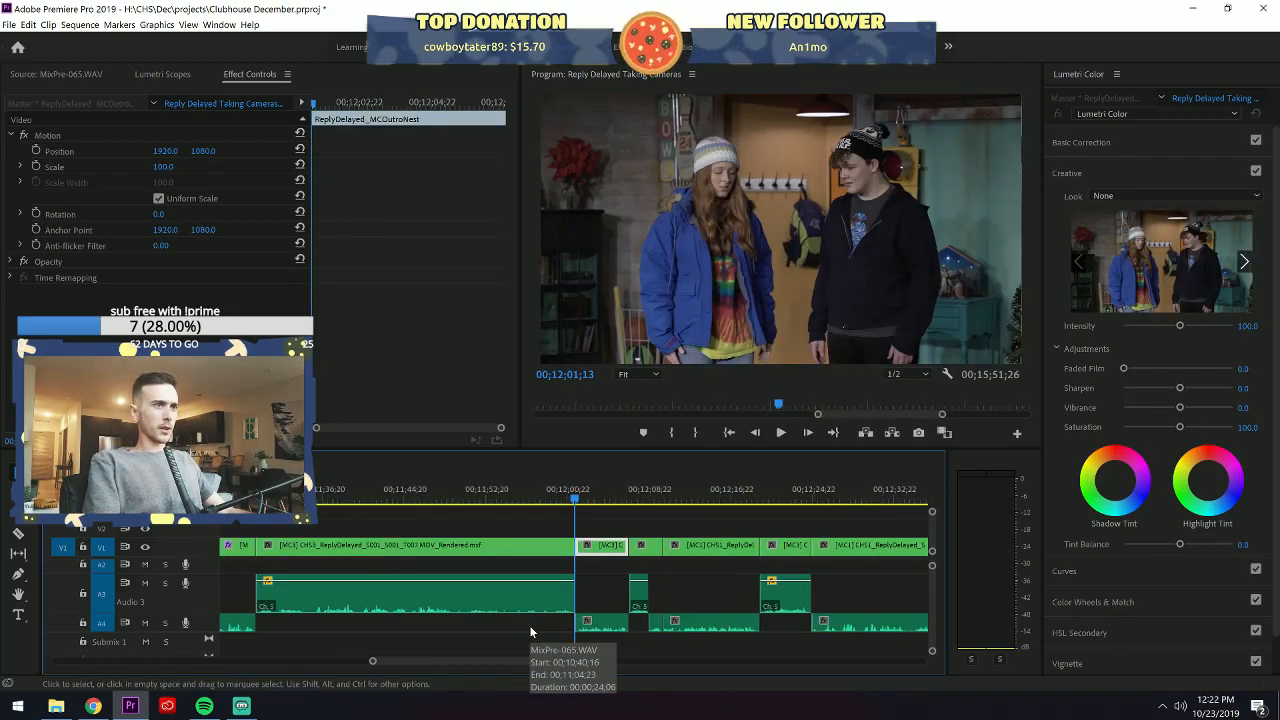
key("Down")
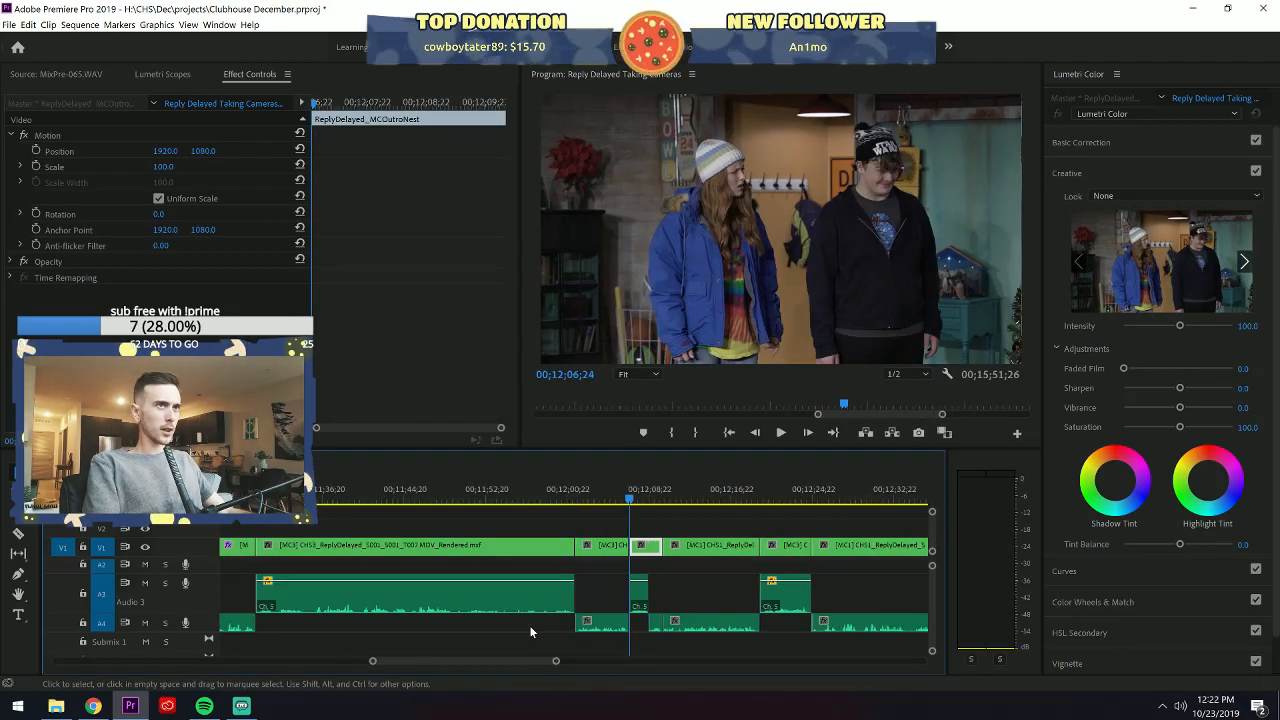
Review the long [MC3] clip and switch the short segment after it, starting at 00;12;01;13, to camera 1.
key("Up")
key("Up")
key("space")
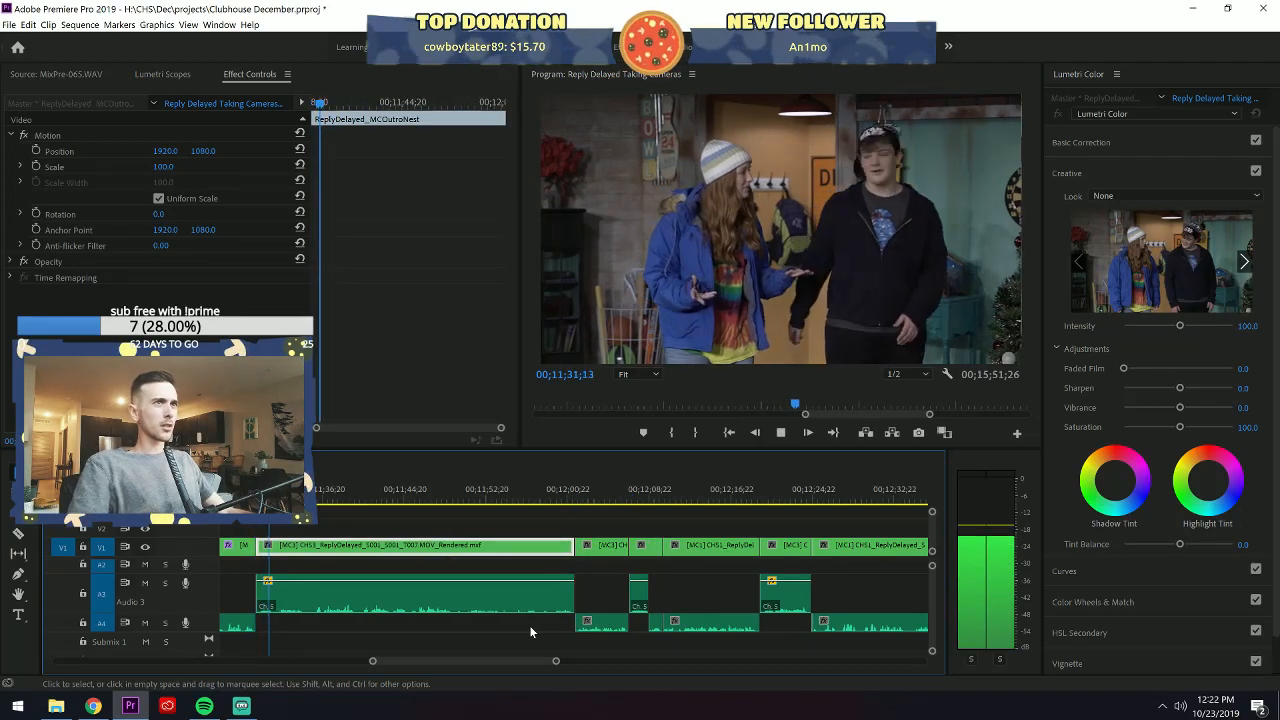
left_click(558, 494)
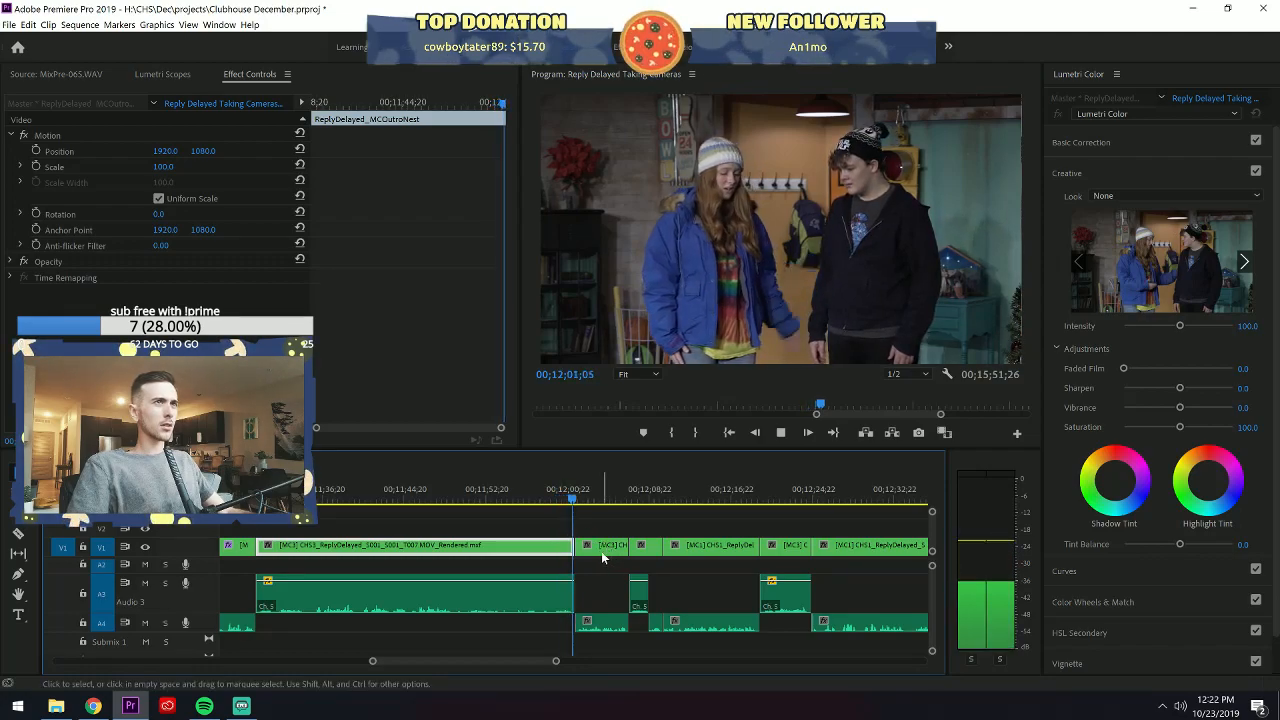
left_click(600, 552)
key("space")
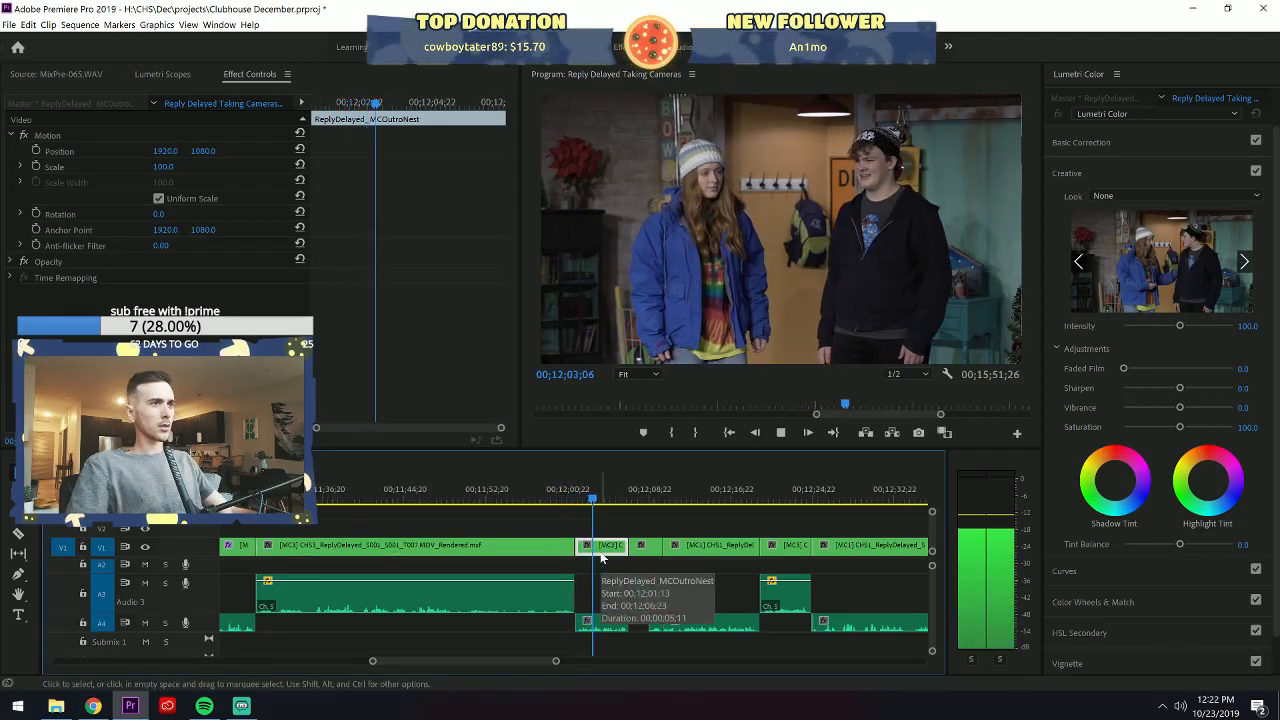
key("1")
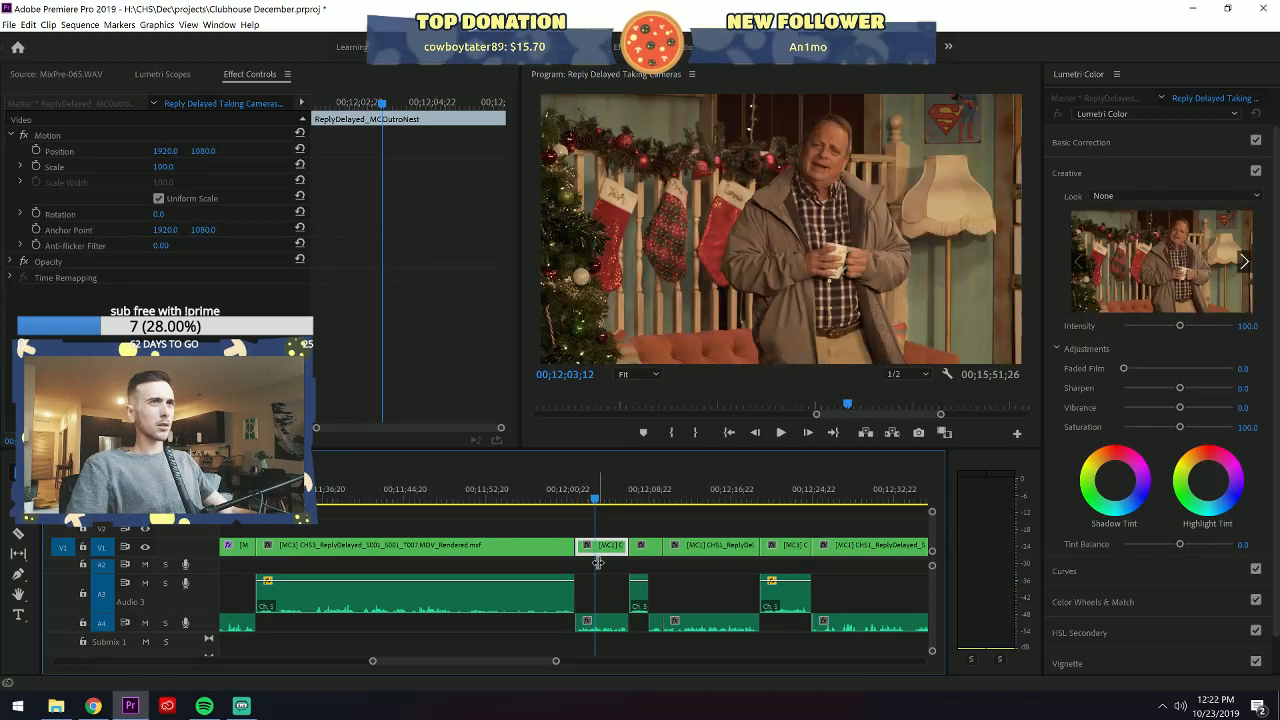
Paste the copied Lumetri Color effect onto the [MC1] clips around 00;12;03, 00;12;12 and 00;12;26.
key("space")
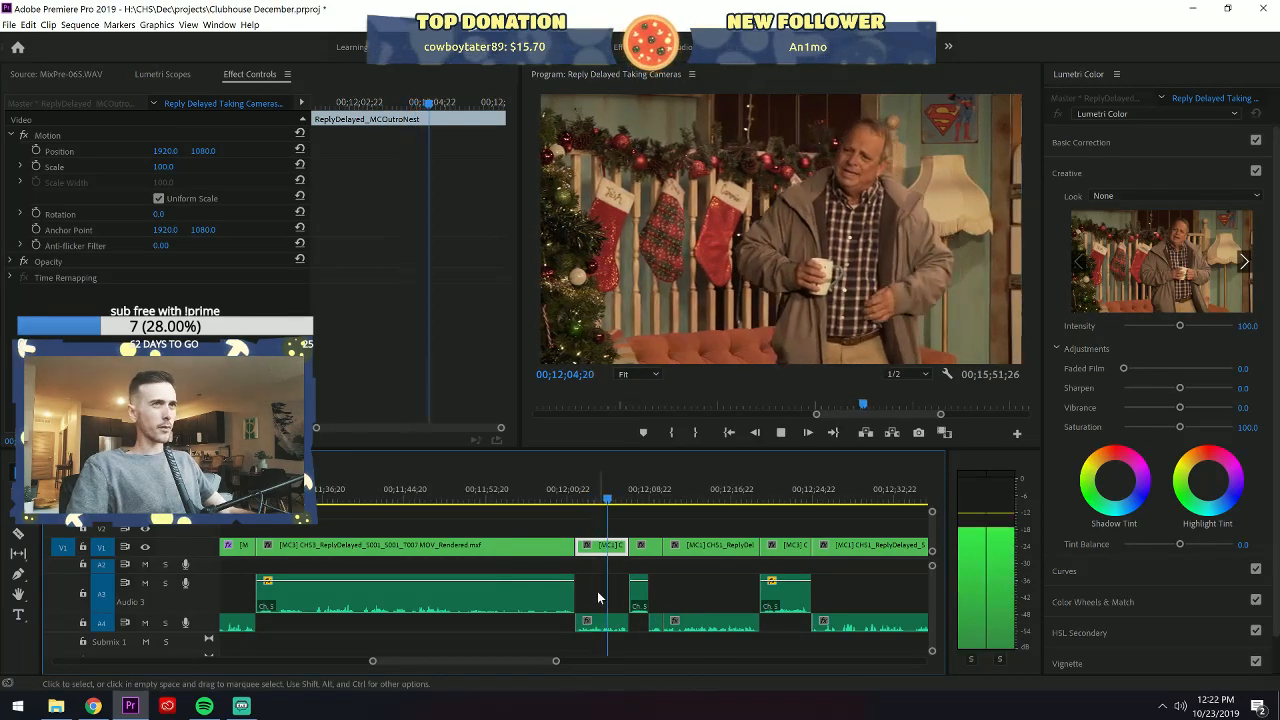
key("space")
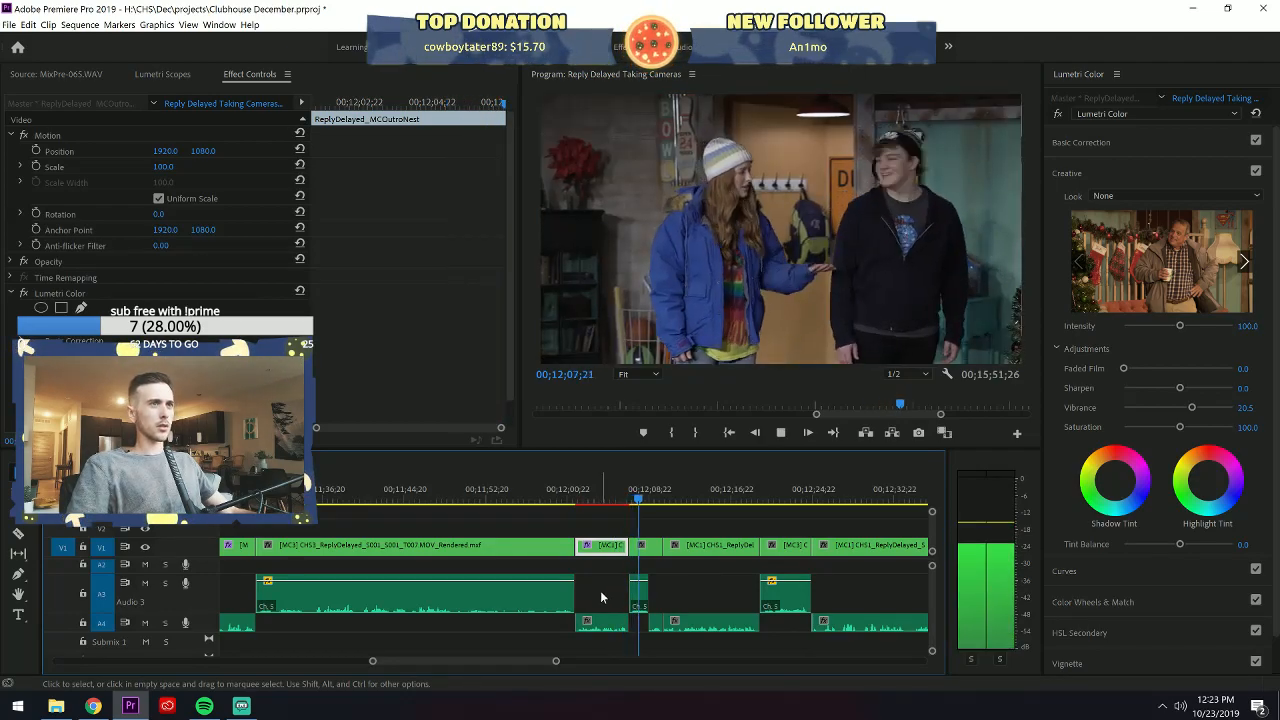
left_click(689, 505)
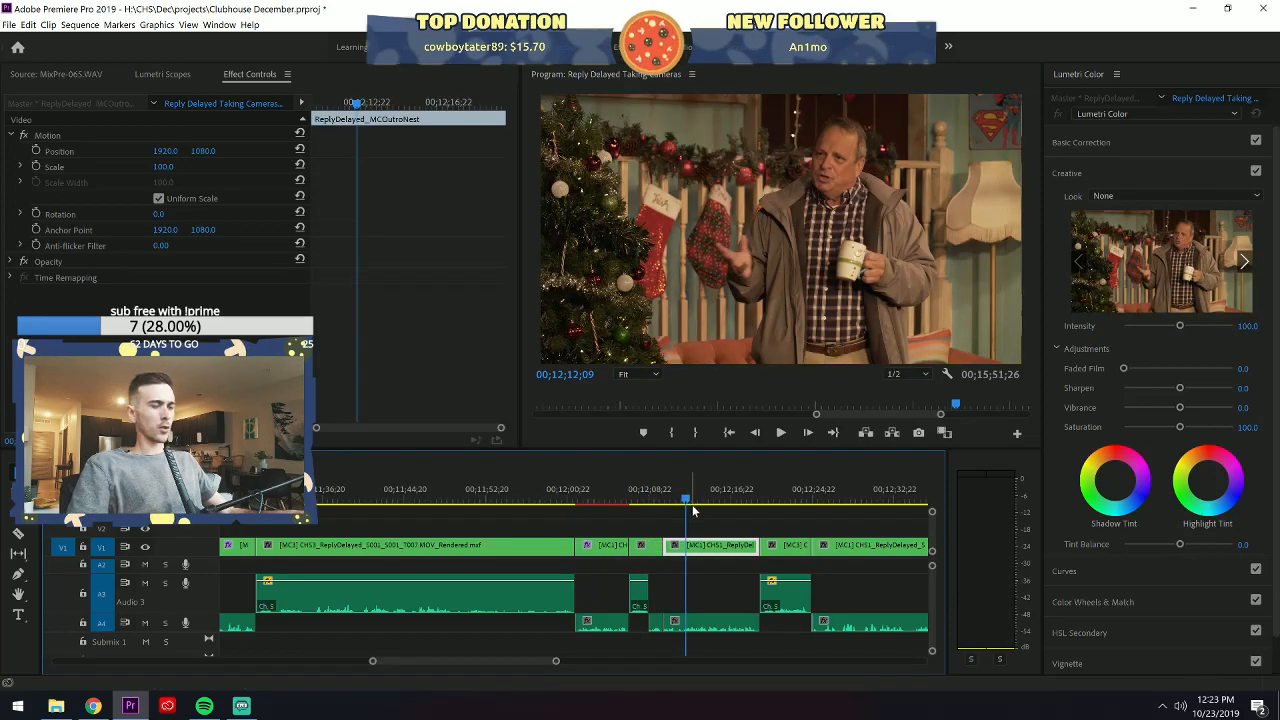
left_click_drag(690, 484, 834, 492)
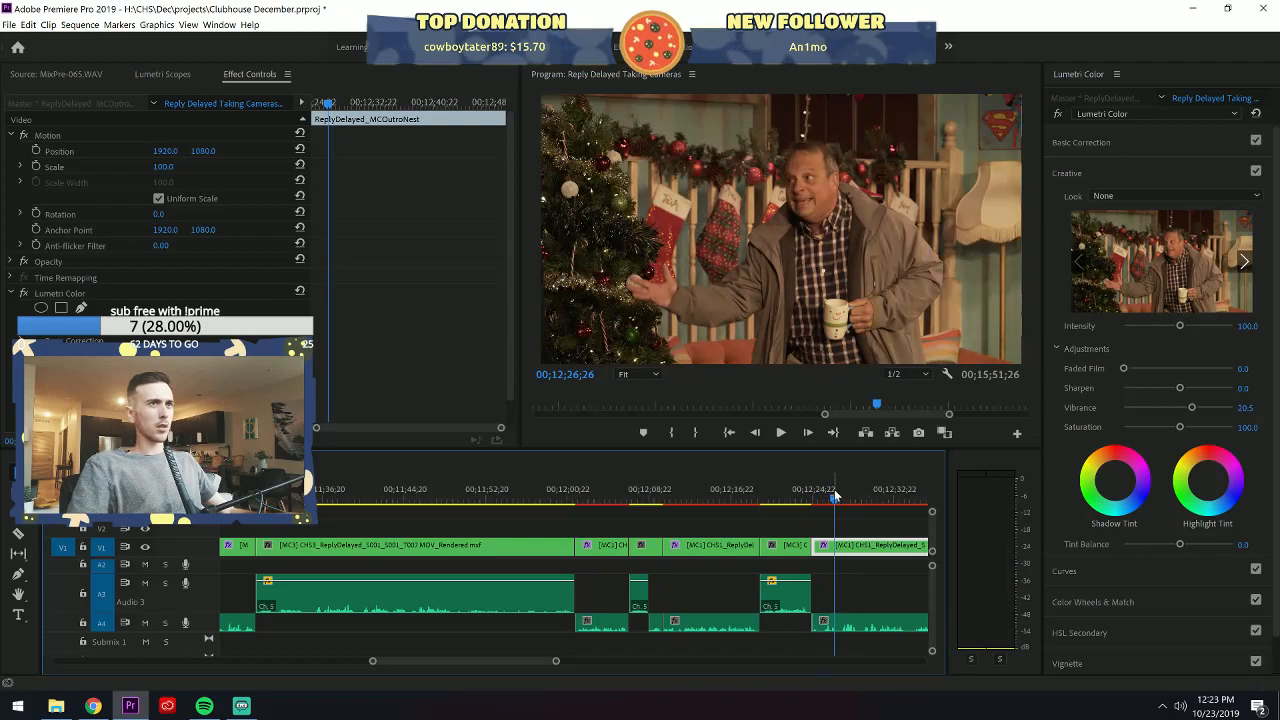
Paste the copied Lumetri Color effect onto the [MC1] clips around 00;12;59 and 00;13;08.
left_click_drag(492, 659, 505, 658)
left_click(796, 496)
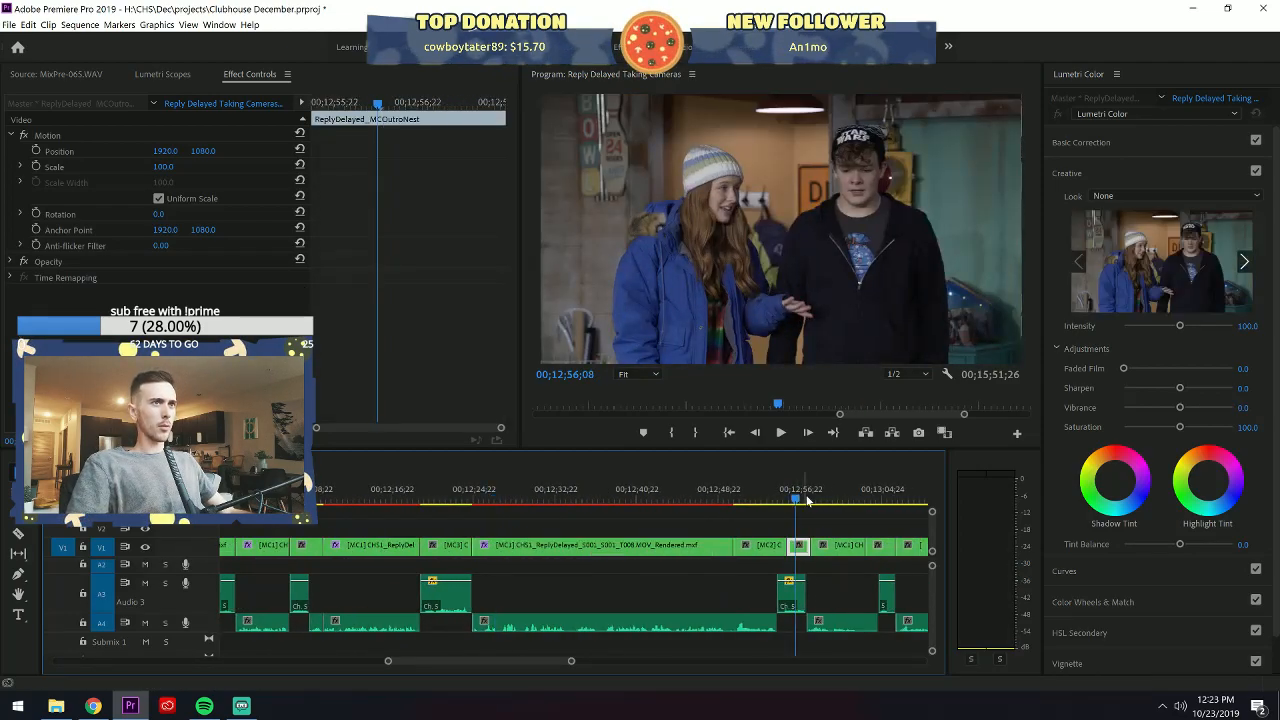
left_click(830, 497)
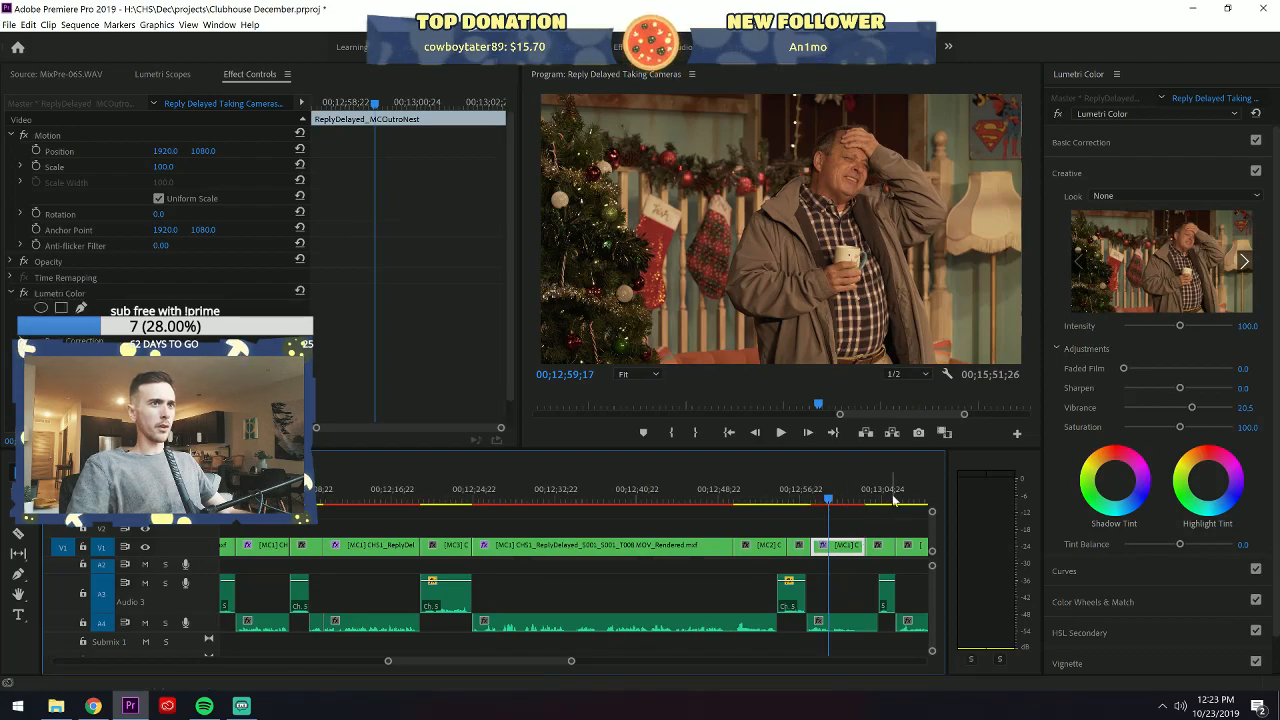
left_click(891, 497)
left_click(916, 498)
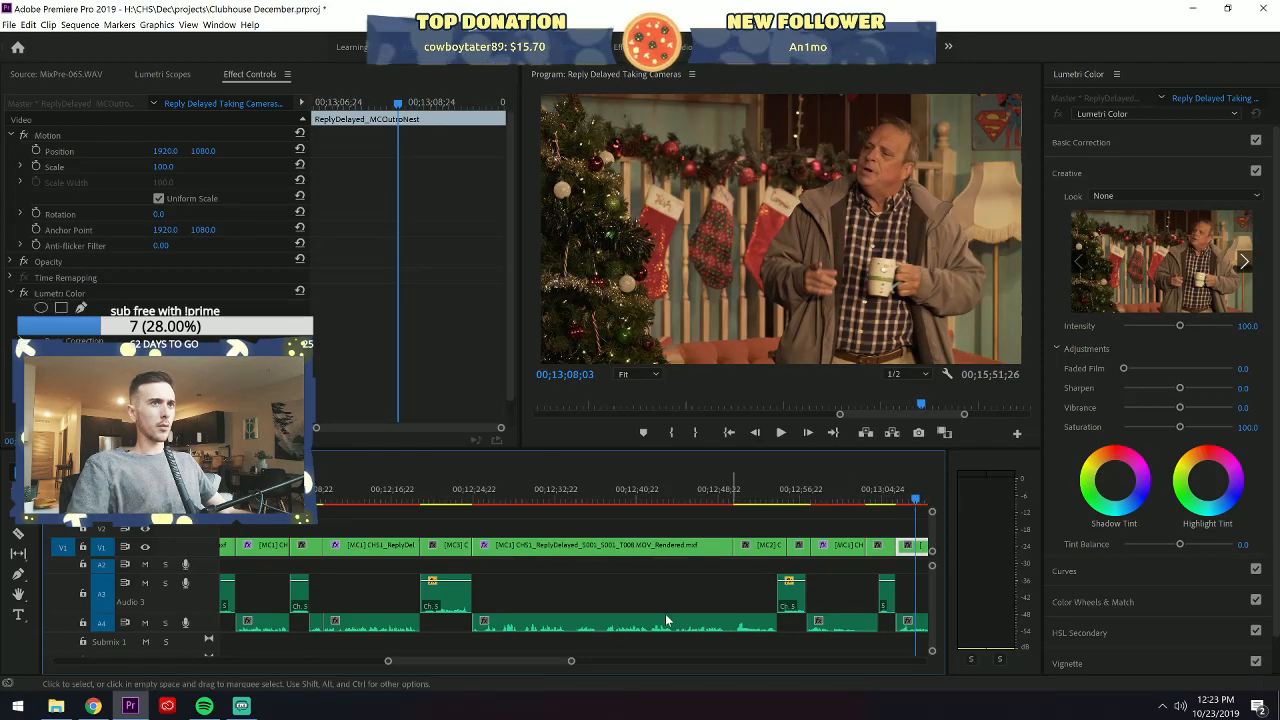
left_click_drag(462, 661, 475, 660)
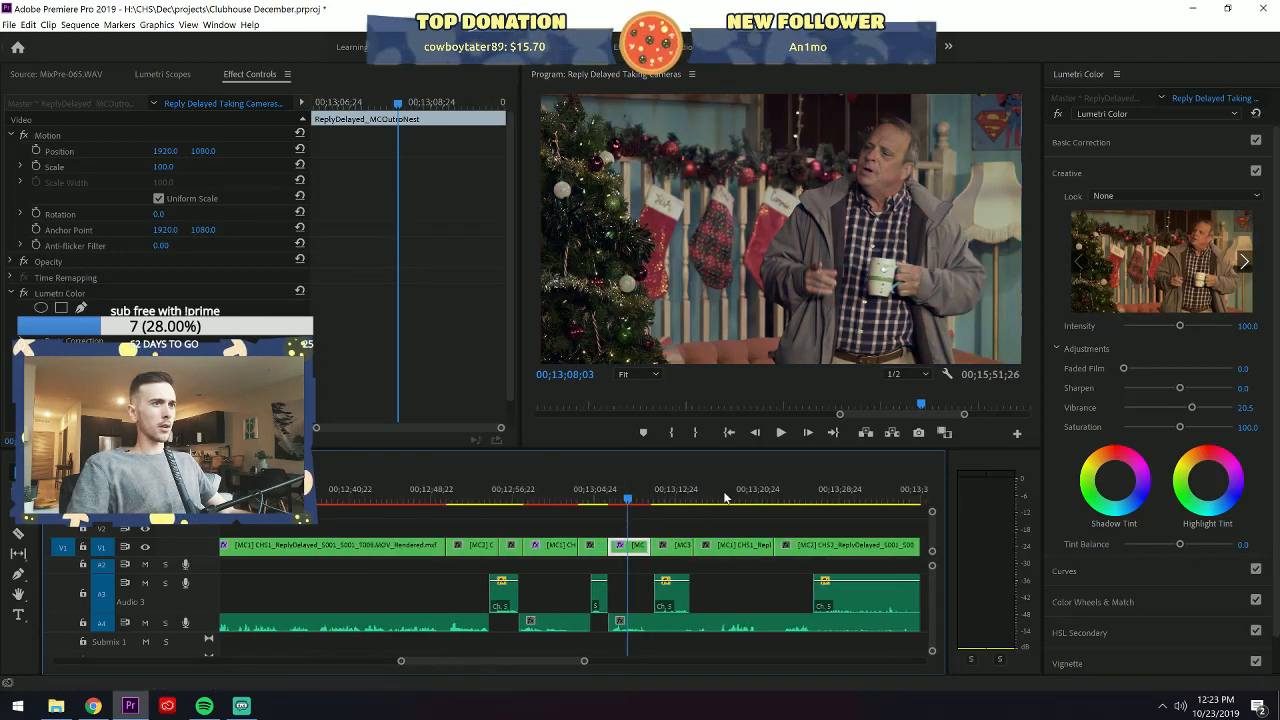
Copy the Lumetri Color effect from the intro [MC2] clip around 00;04;22;20 and paste it onto the outro [MC2] clip around 00;11;08;06.
left_click(735, 488)
left_click_drag(584, 663, 357, 663)
left_click(285, 545)
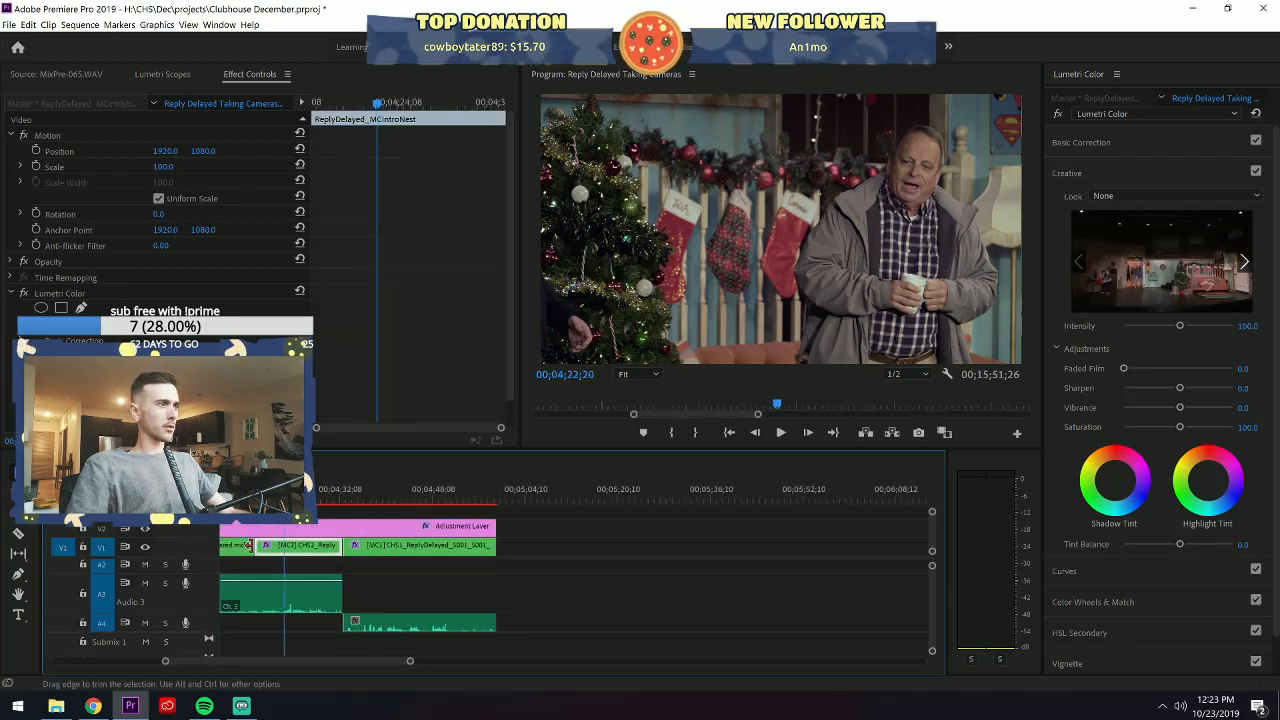
left_click(84, 293)
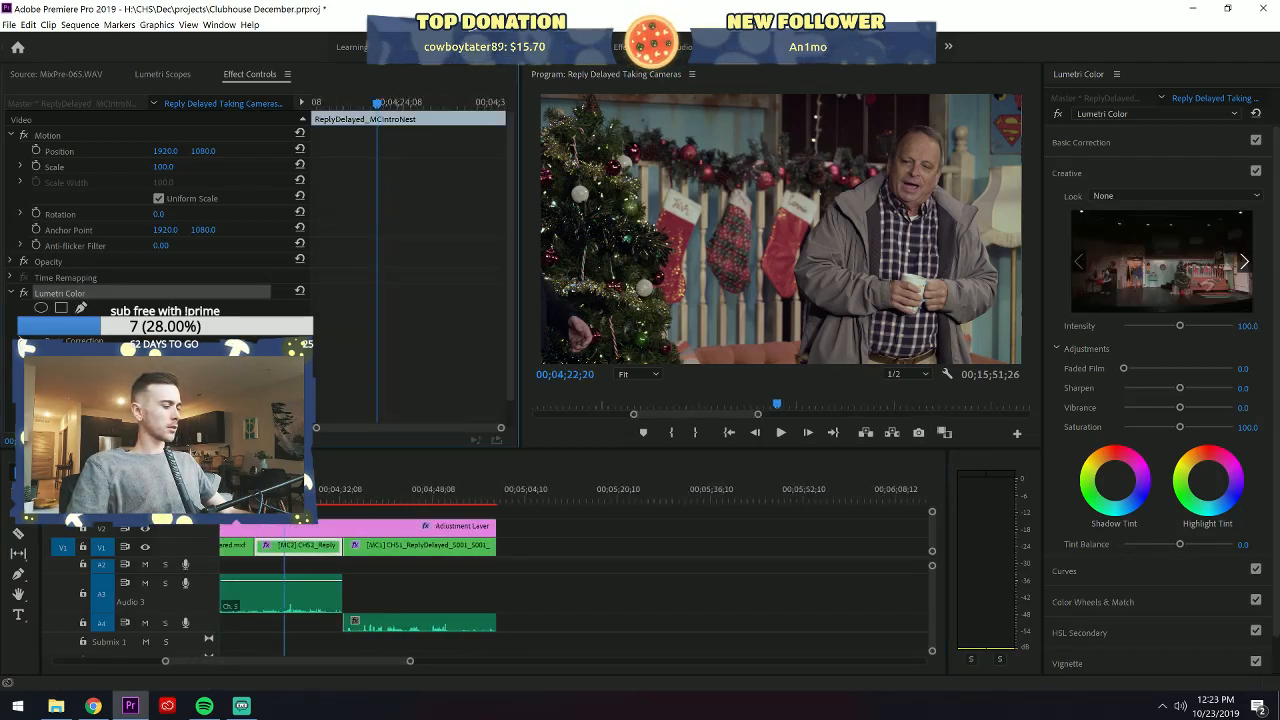
left_click_drag(384, 658, 548, 644)
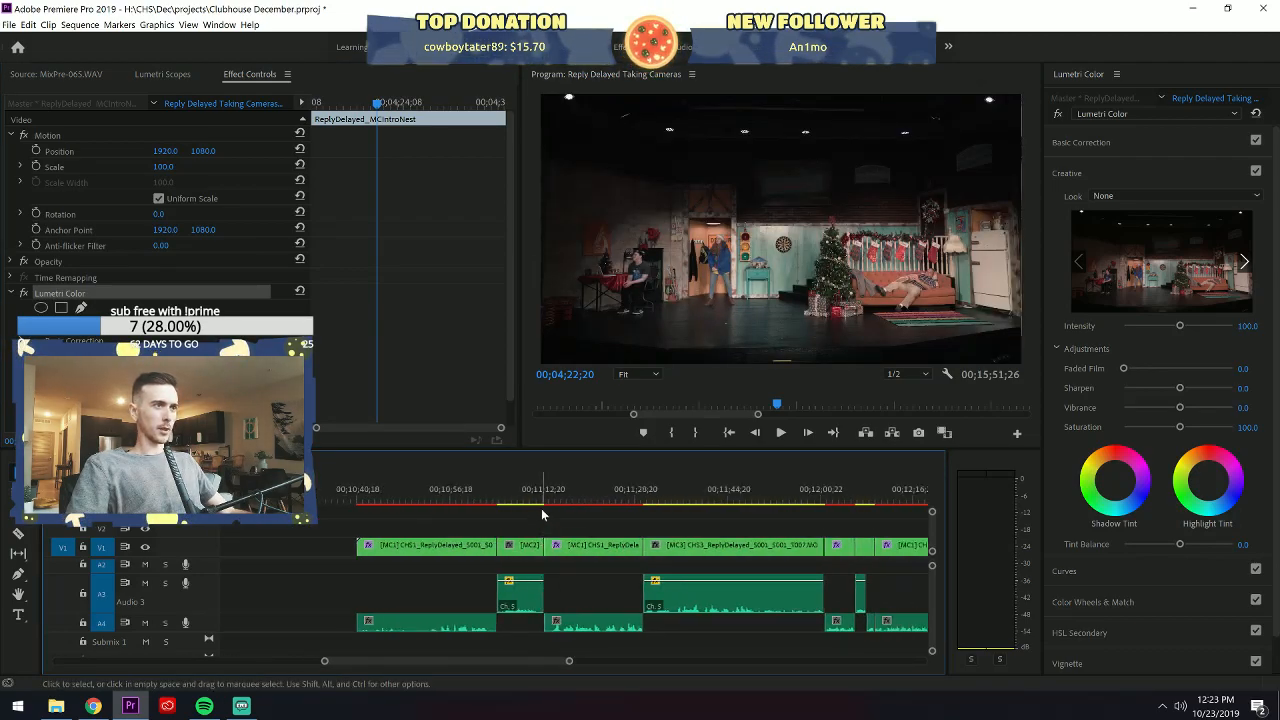
left_click(538, 500)
left_click_drag(533, 498, 516, 498)
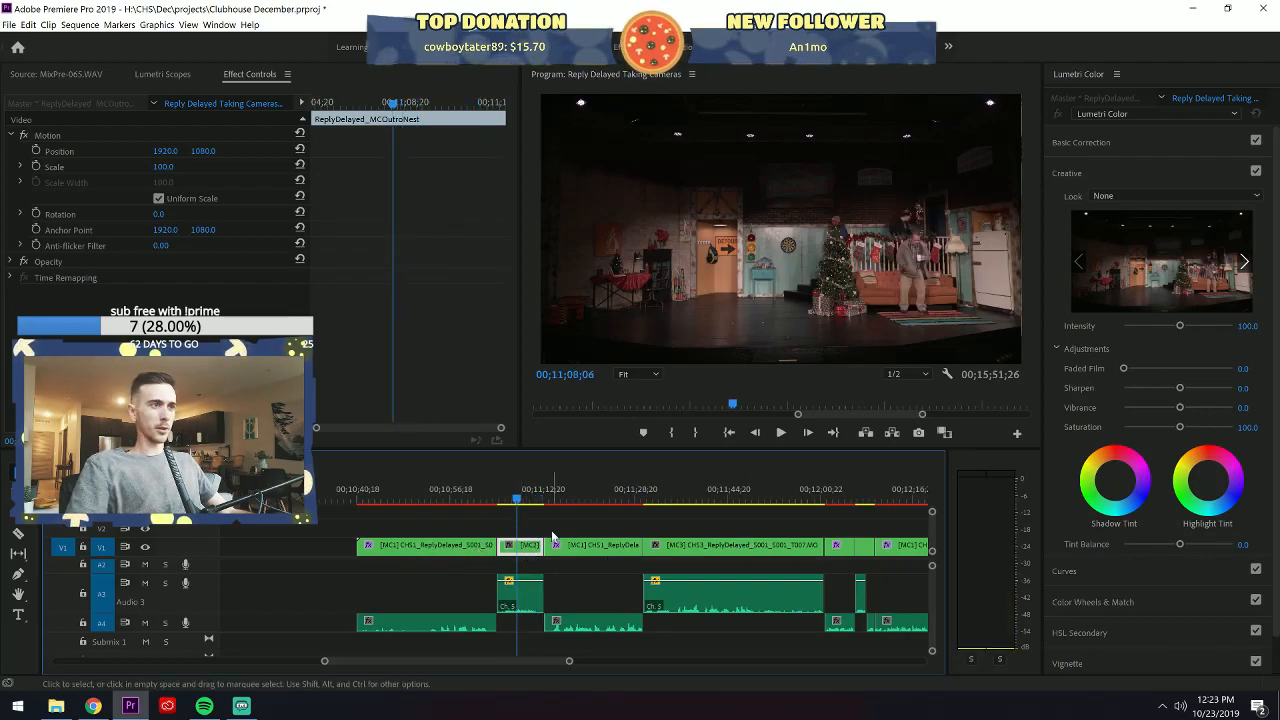
key("ctrl+v")
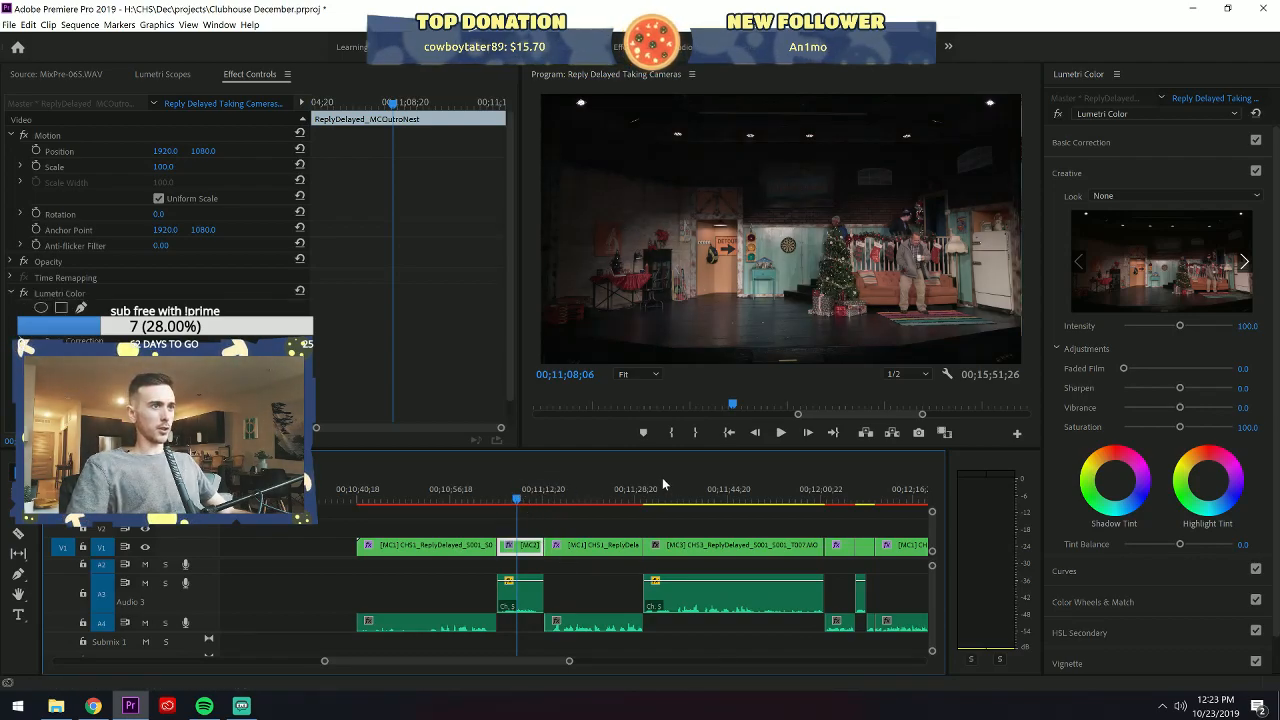
scroll(476, 659, "down", 3)
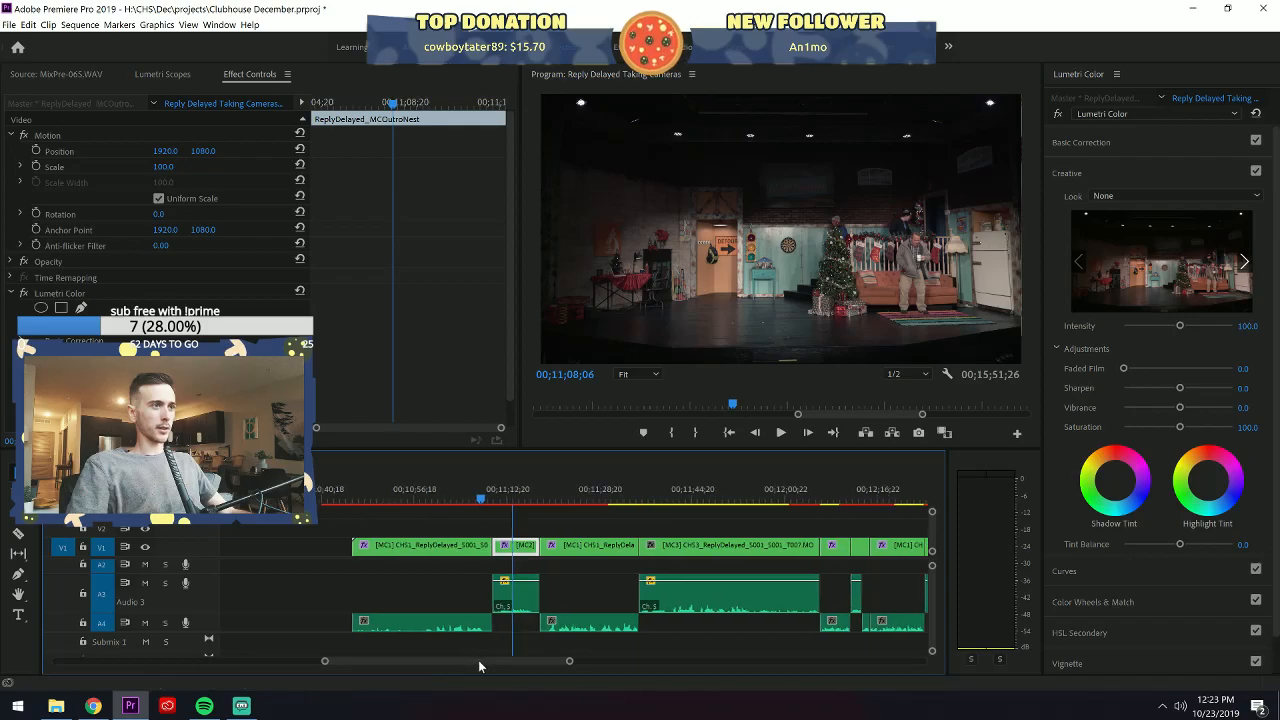
left_click_drag(583, 661, 515, 659)
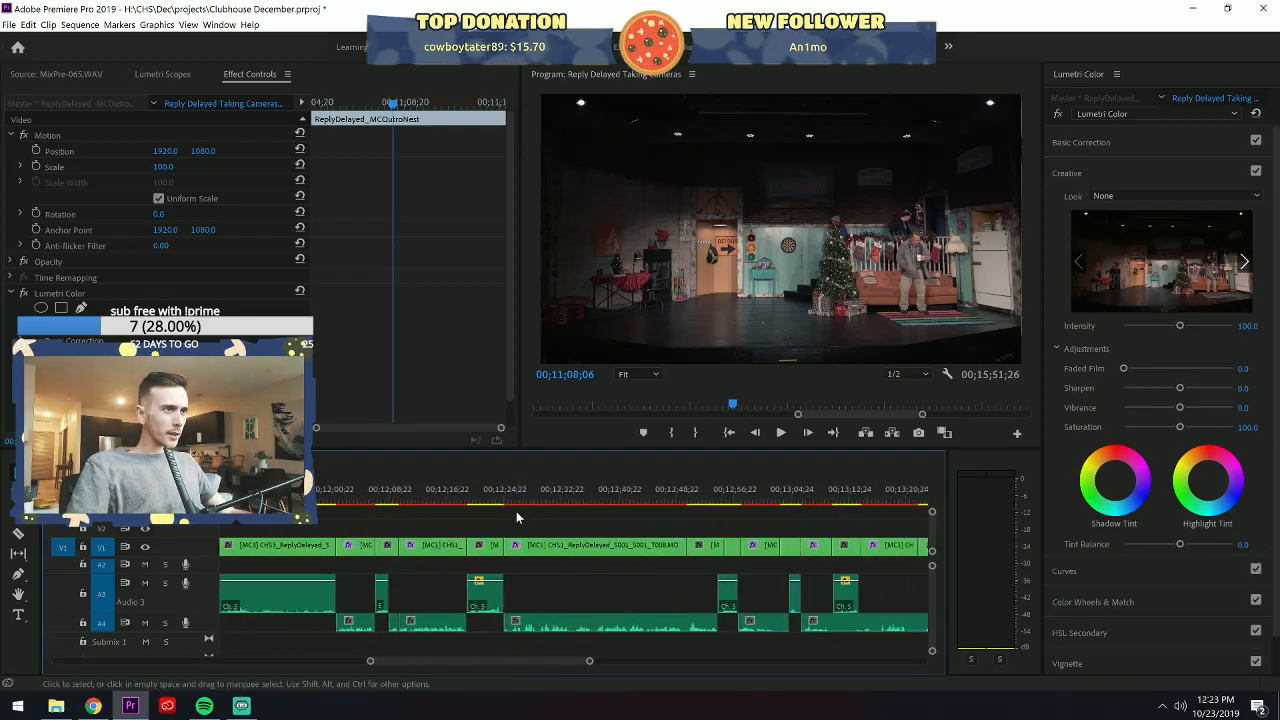
left_click(392, 497)
mouse_move(590, 661)
left_mouse_down()
mouse_move(546, 663)
mouse_move(561, 660)
left_mouse_up()
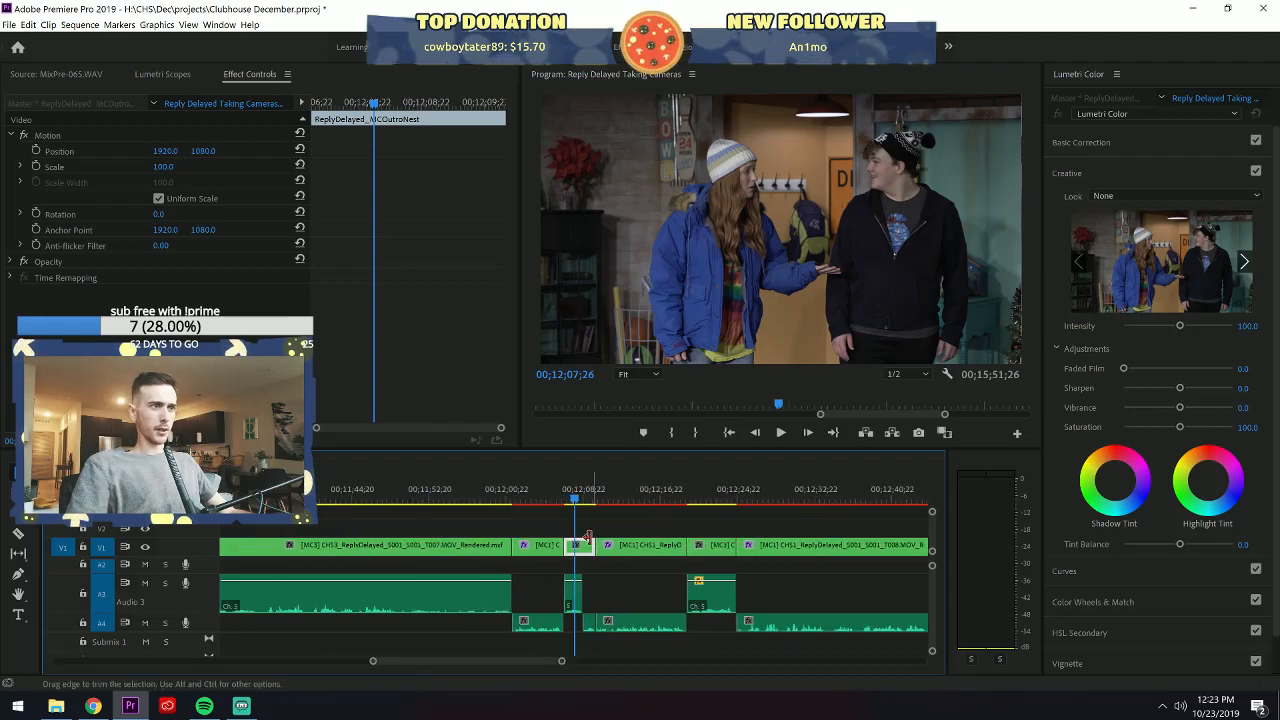
right_click(587, 557)
mouse_move(700, 325)
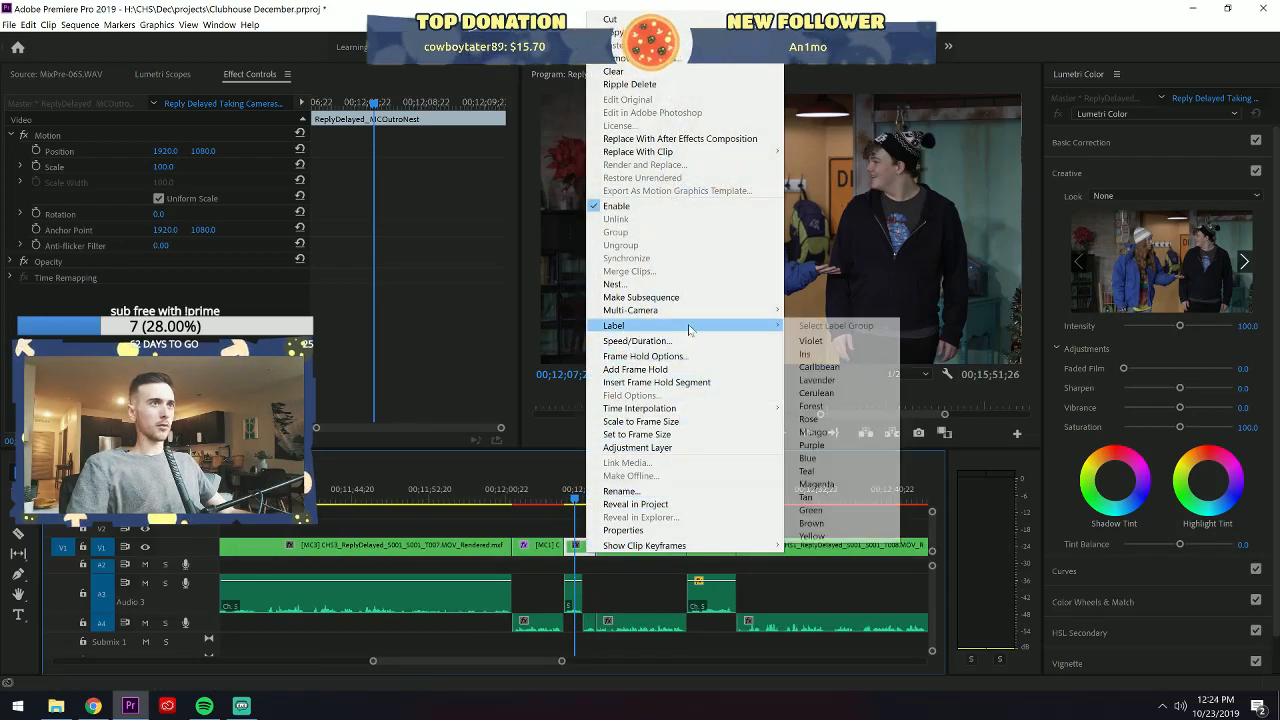
left_click(813, 432)
left_click(598, 532)
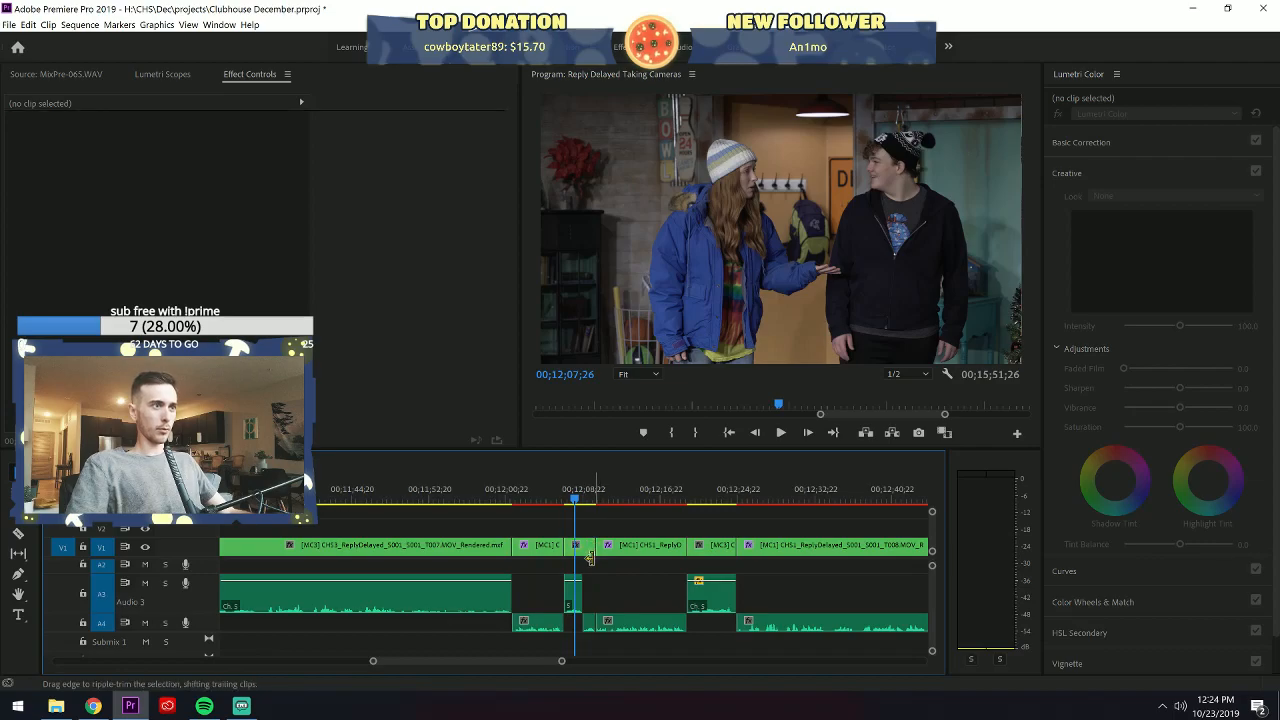
Paste the copied Lumetri Color effect onto the outro [MC2] clip around 00;12;51;02.
left_click_drag(469, 662, 487, 664)
left_click(622, 545)
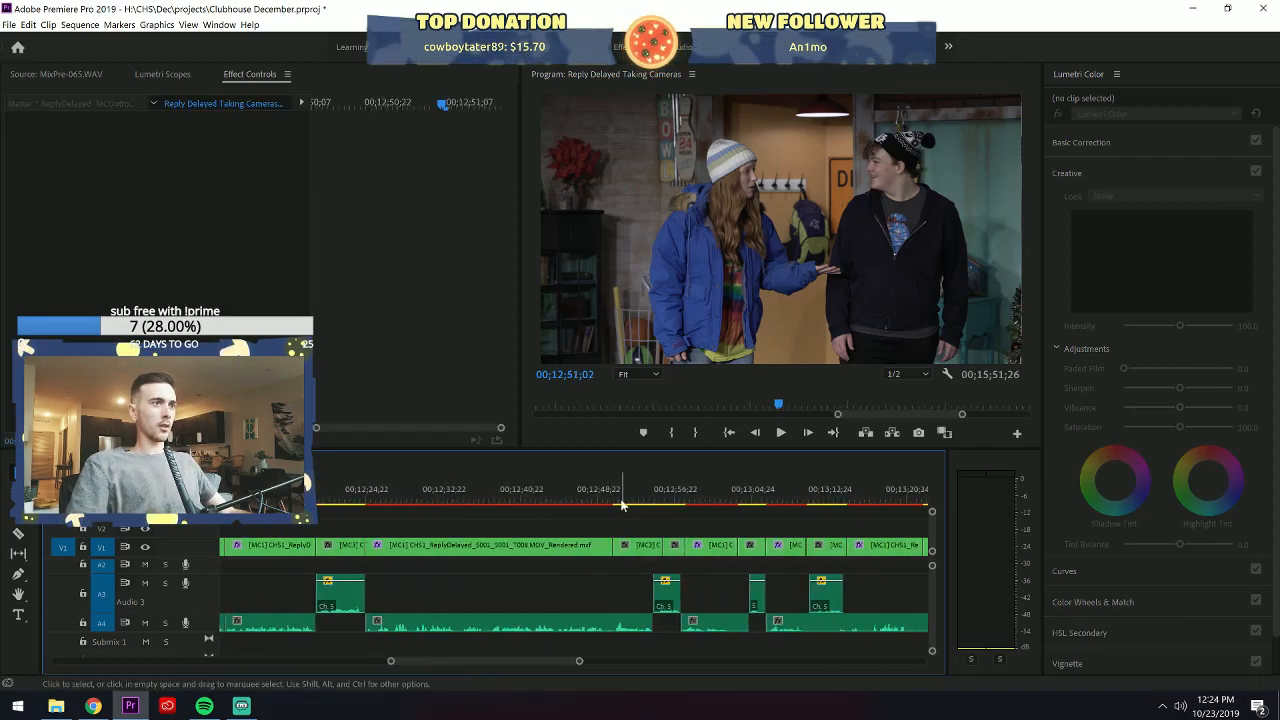
left_click(621, 497)
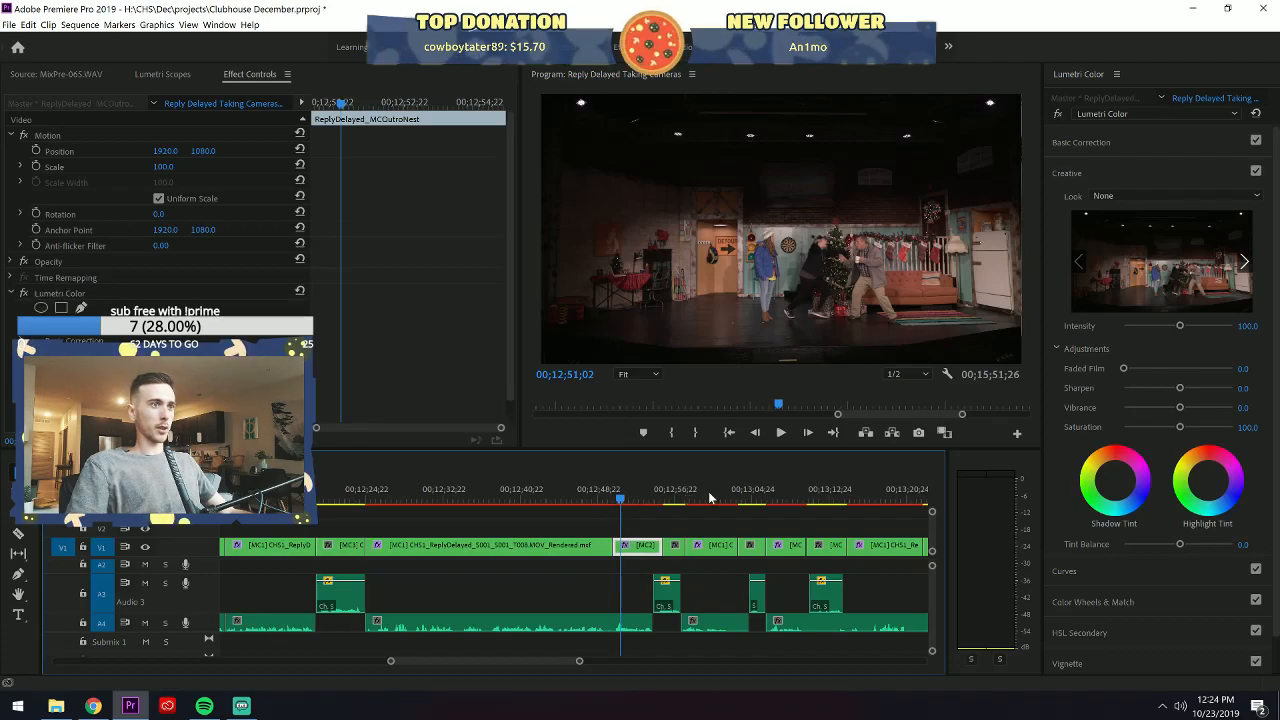
left_click(681, 495)
left_click(749, 492)
left_click(636, 492)
left_click(651, 548)
Check the short outro segments around 00;13;05 and 00;13;13, and paste the copied Lumetri Color effect onto the last [MC2] clip.
left_click(834, 498)
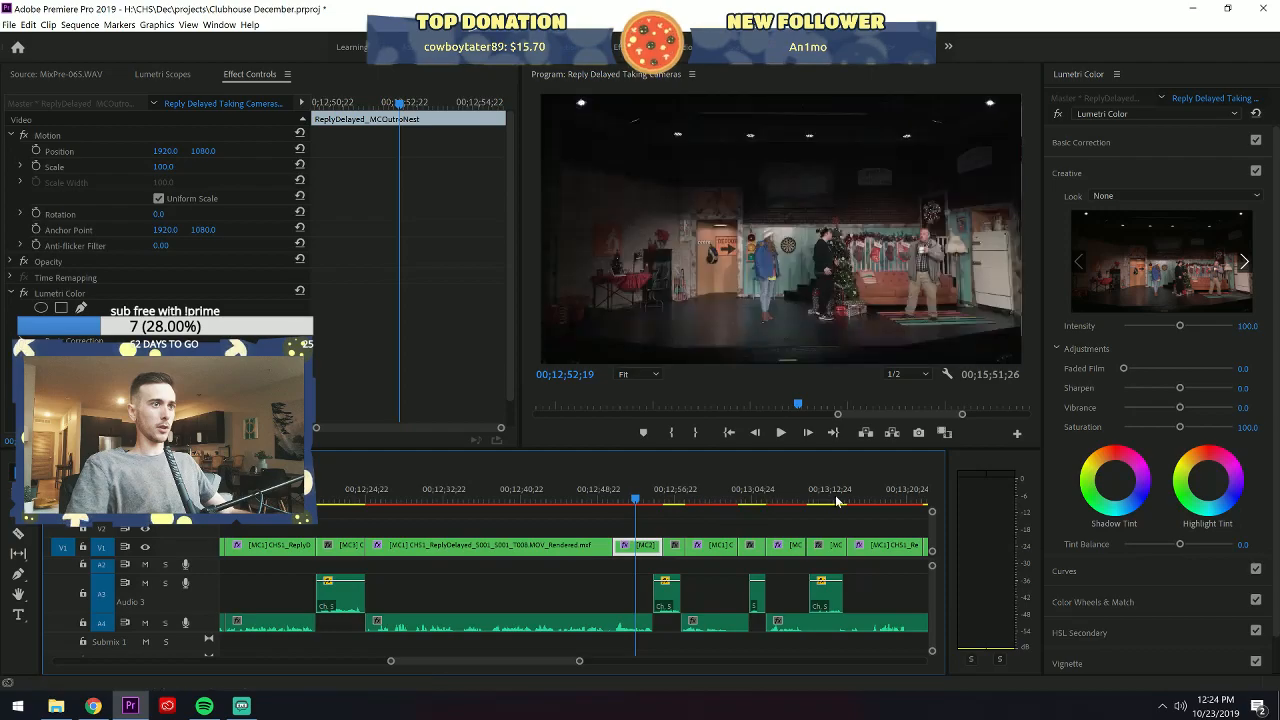
scroll(525, 660, "down", 5)
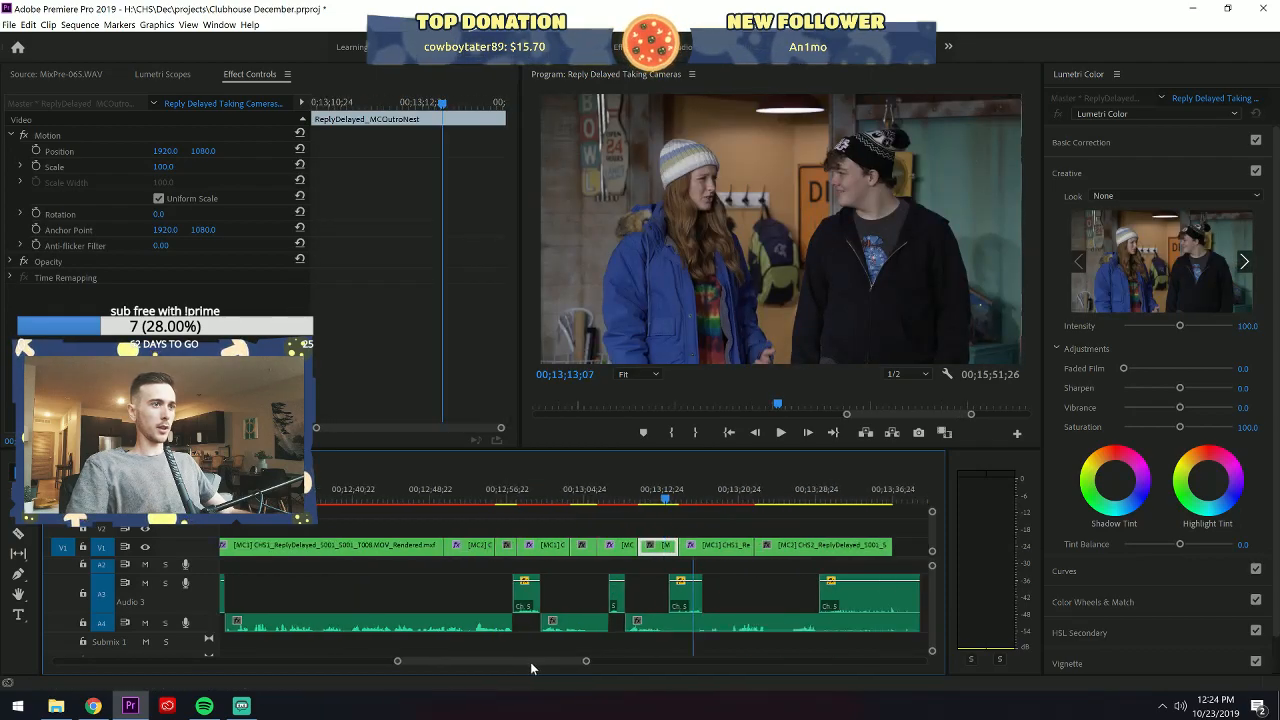
left_click(499, 493)
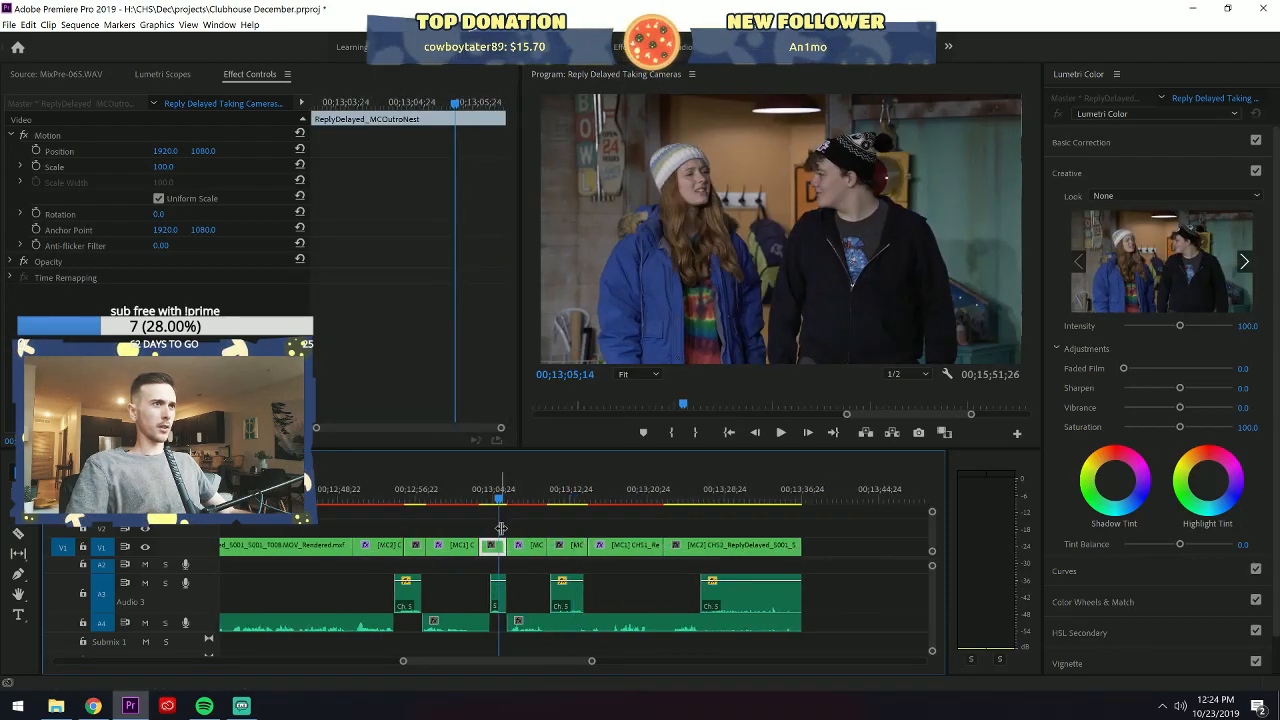
left_click(424, 493)
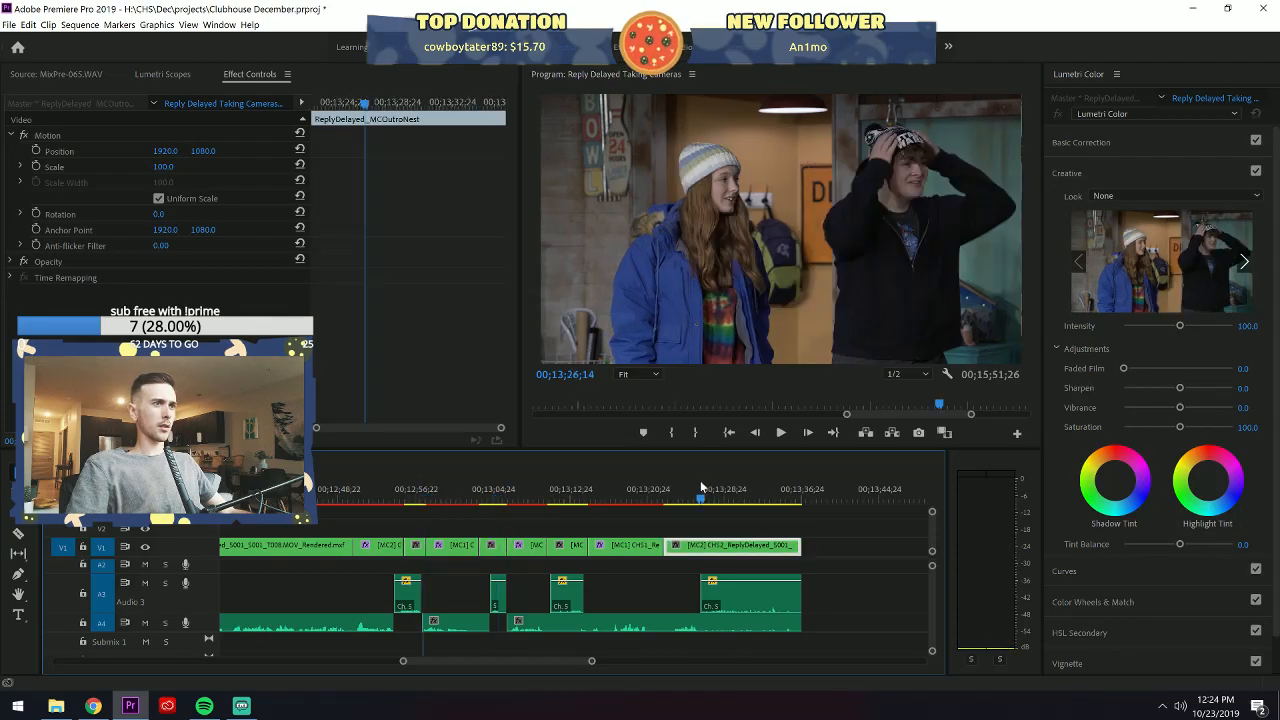
key("ctrl+v")
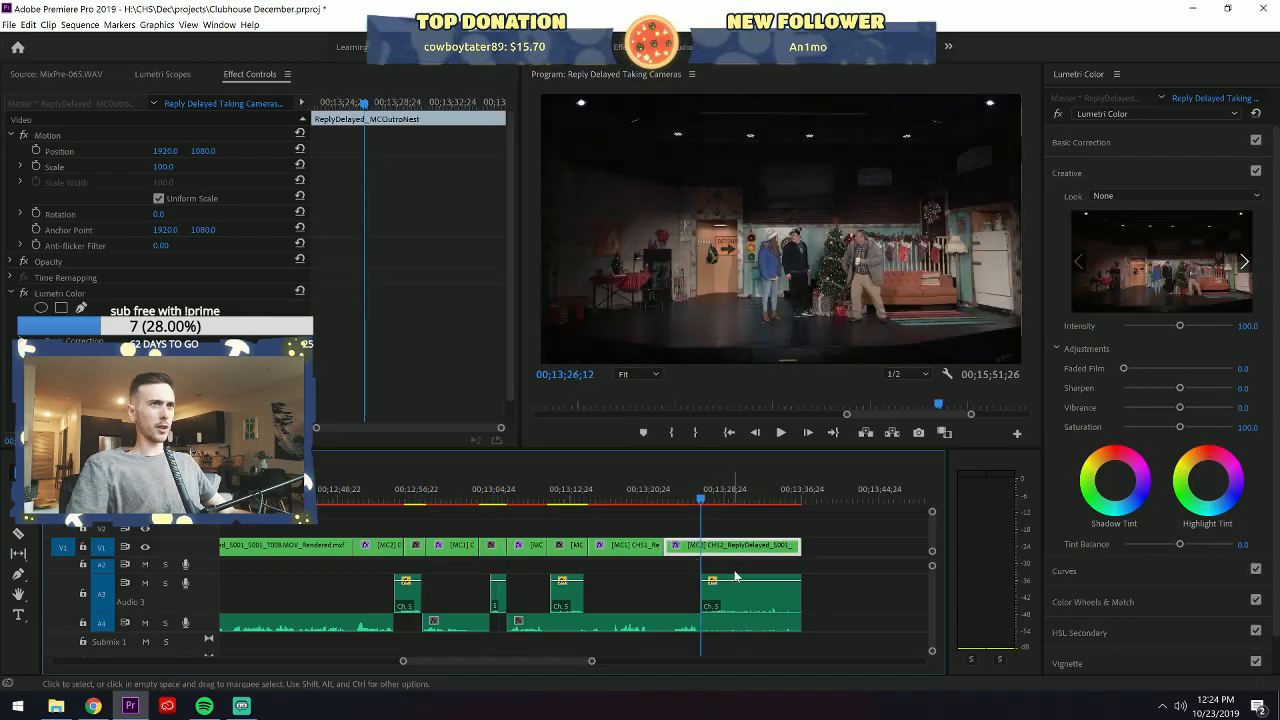
Duplicate the intro's adjustment layer above the outro clips so that it spans the whole outro.
left_click_drag(594, 663, 923, 662)
left_click(336, 530)
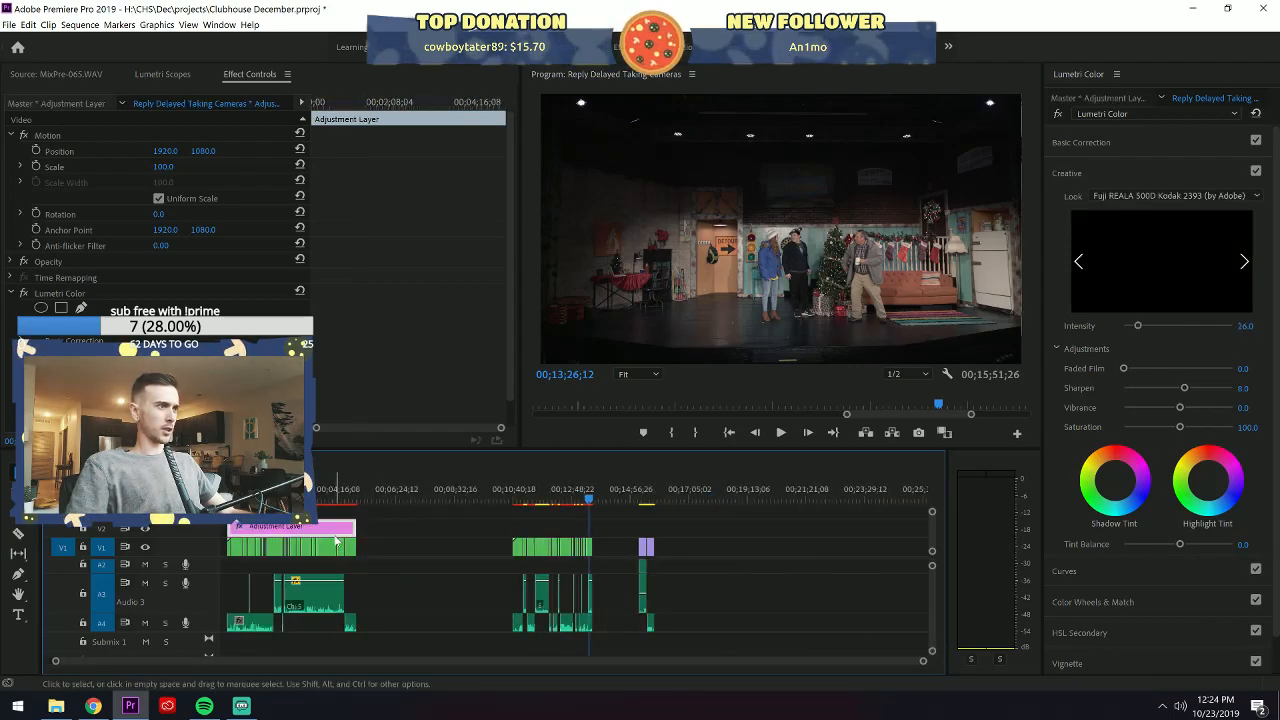
left_click_drag(329, 540, 588, 529)
Compare the first outro clip's look with the adjustment layer track and the clip's Lumetri Color effect switched off and on.
left_click(522, 498)
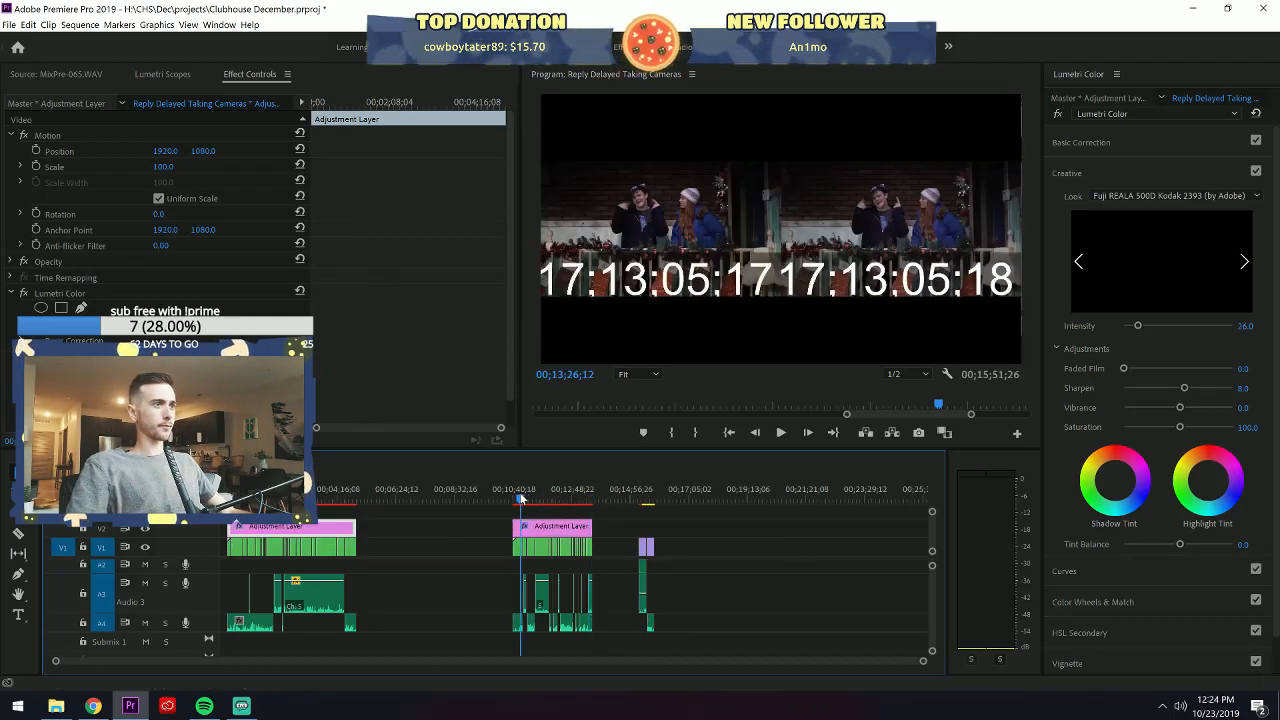
key("space")
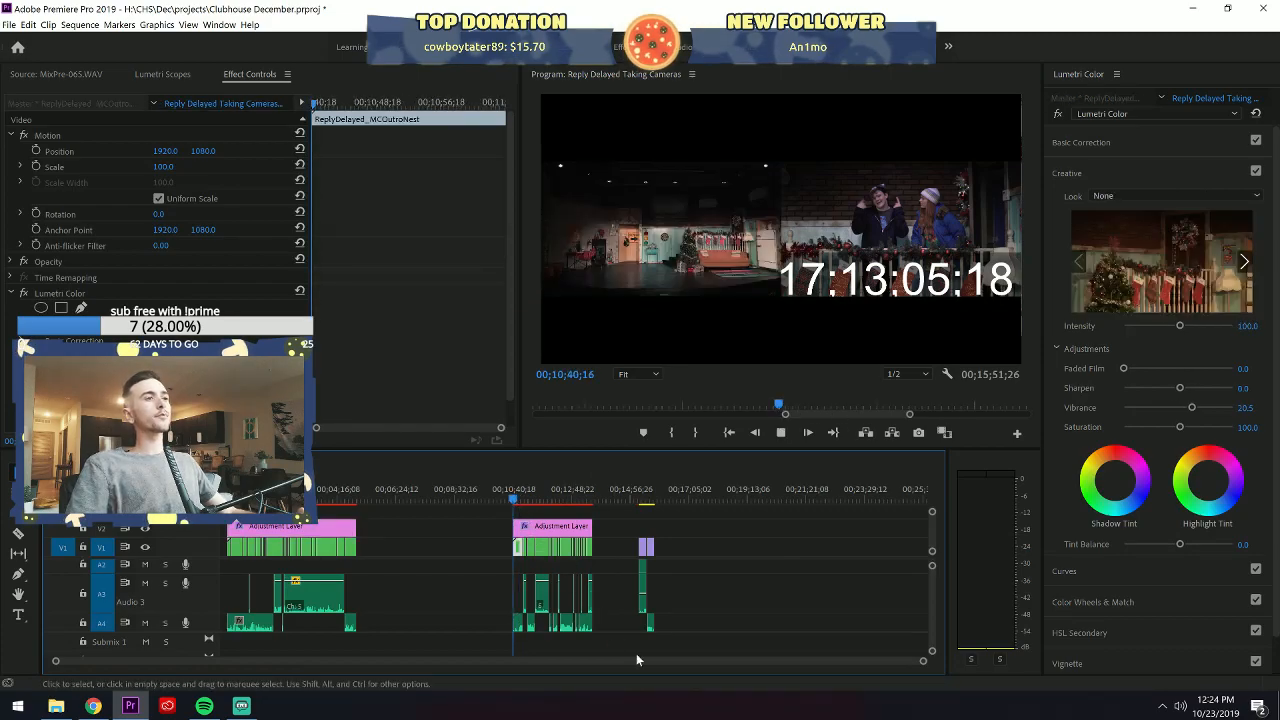
left_click_drag(739, 683, 616, 688)
key("space")
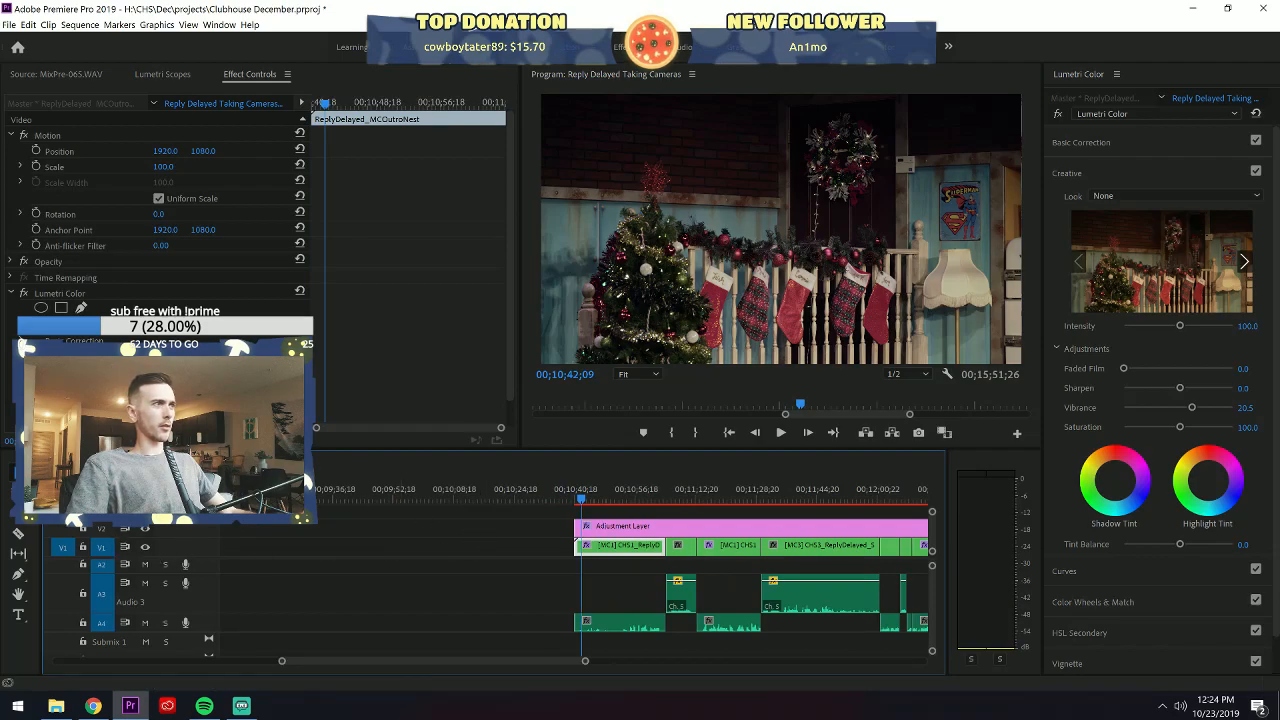
left_click(23, 296)
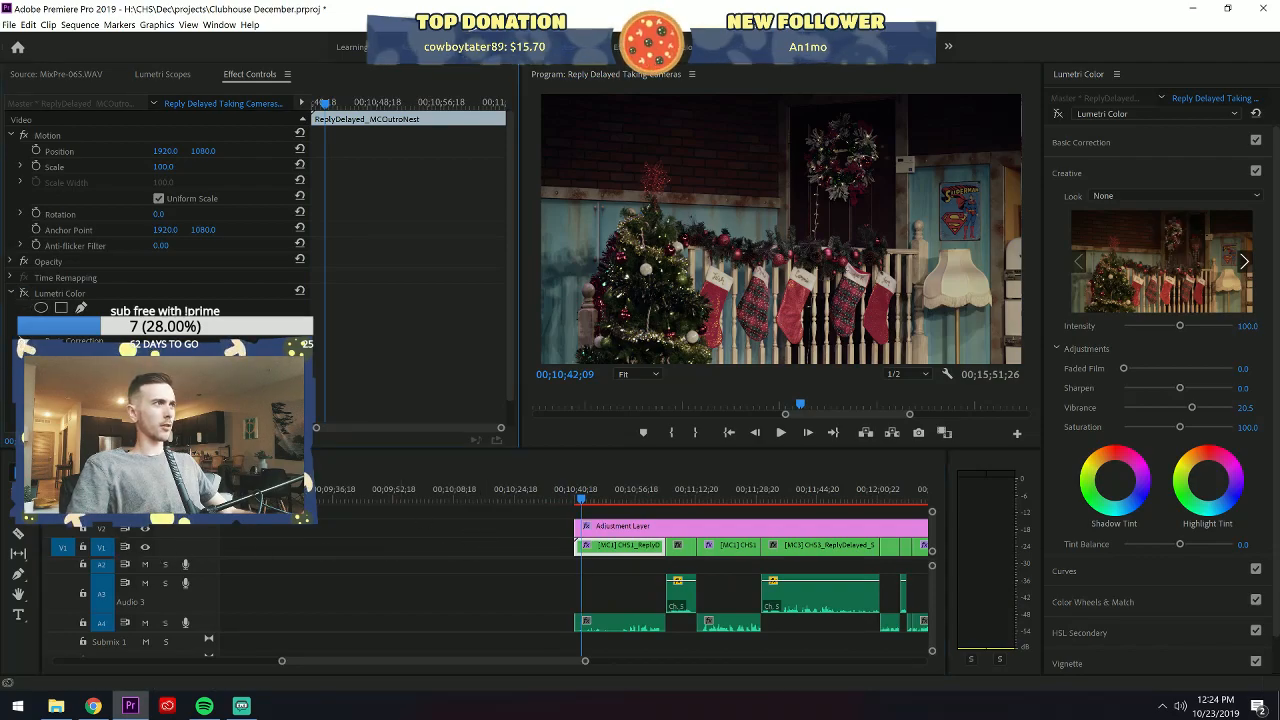
left_click(147, 530)
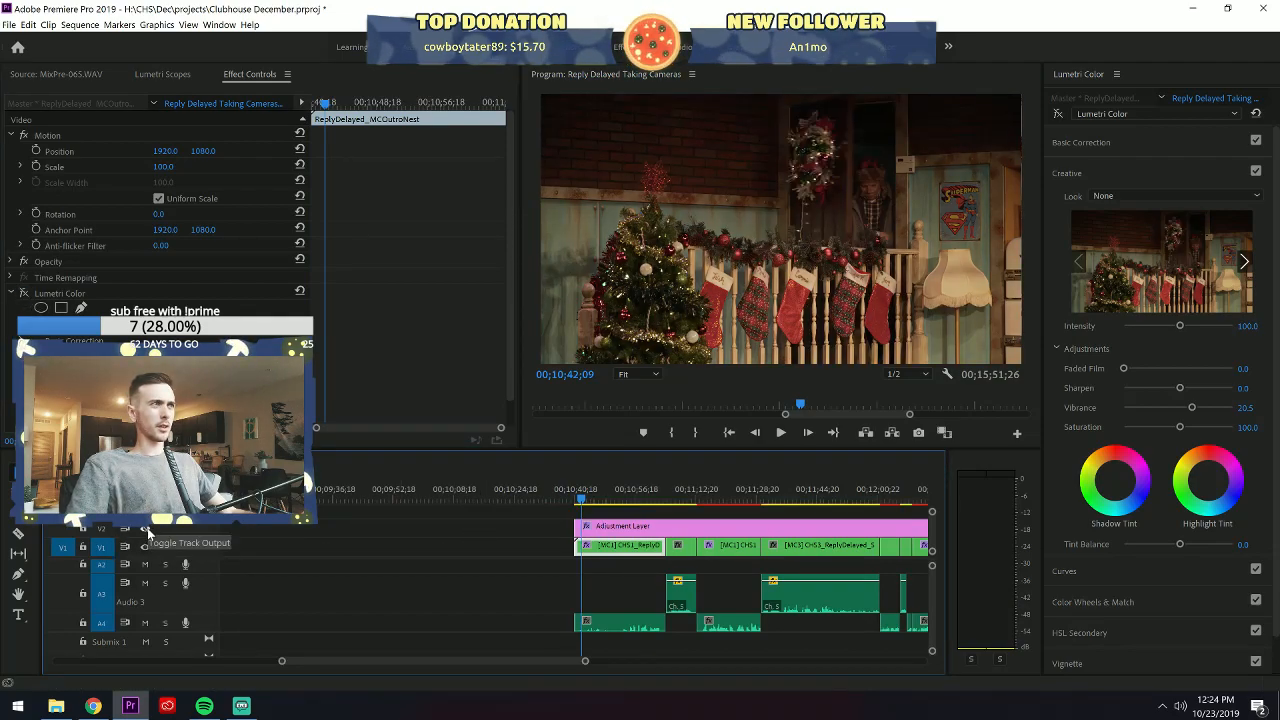
left_click(24, 293)
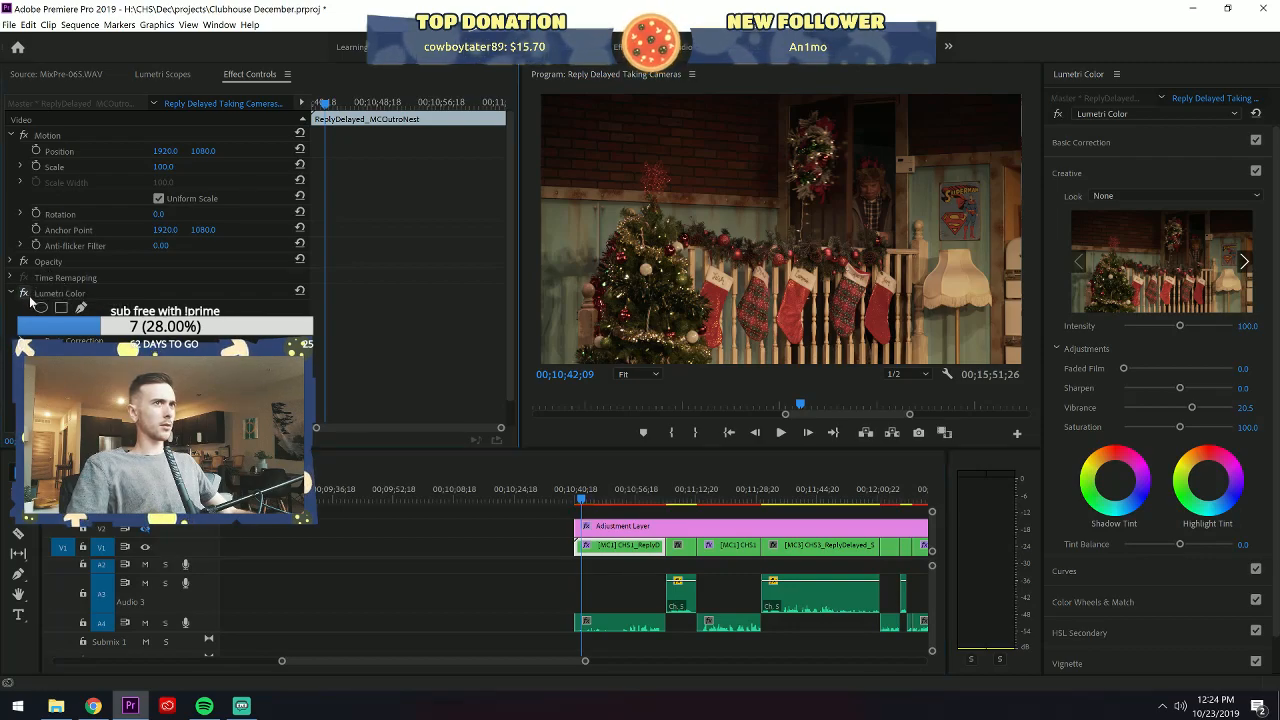
left_click(146, 533)
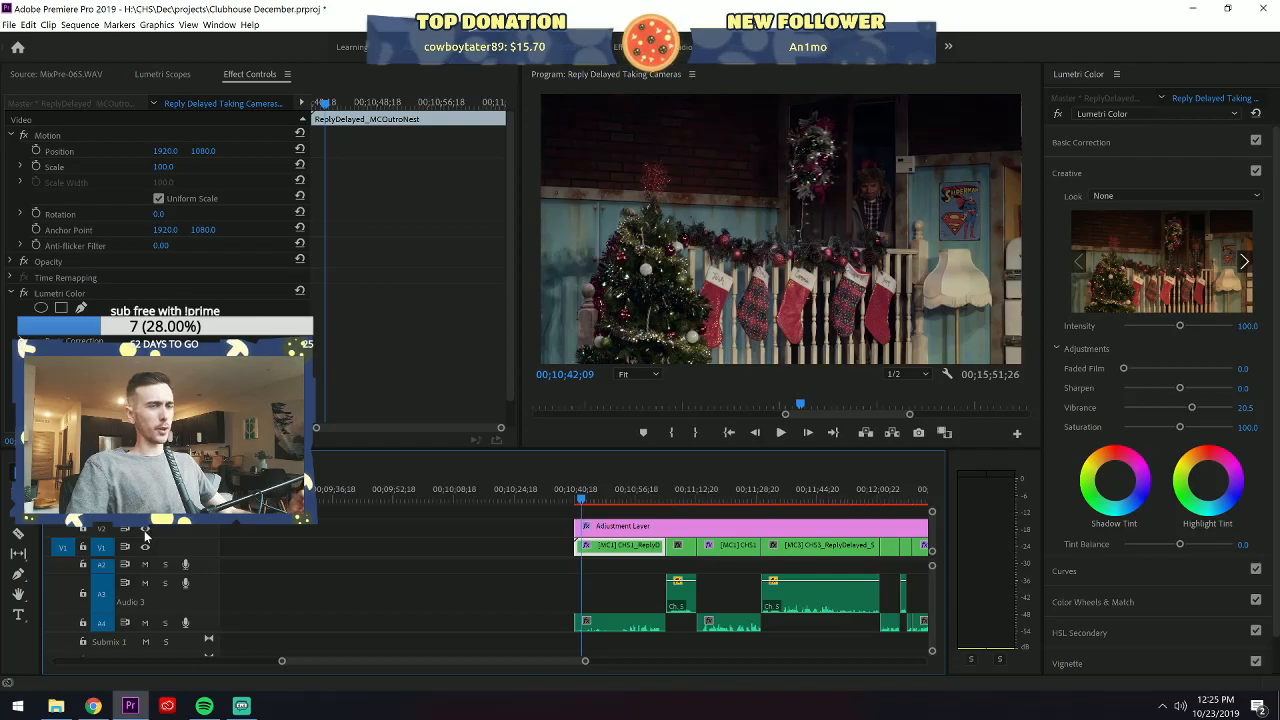
Copy the Lumetri Color effect from the last outro [MC2] clip and paste it onto the ungraded [MC2] clip around 00;11;08;08.
left_click(684, 492)
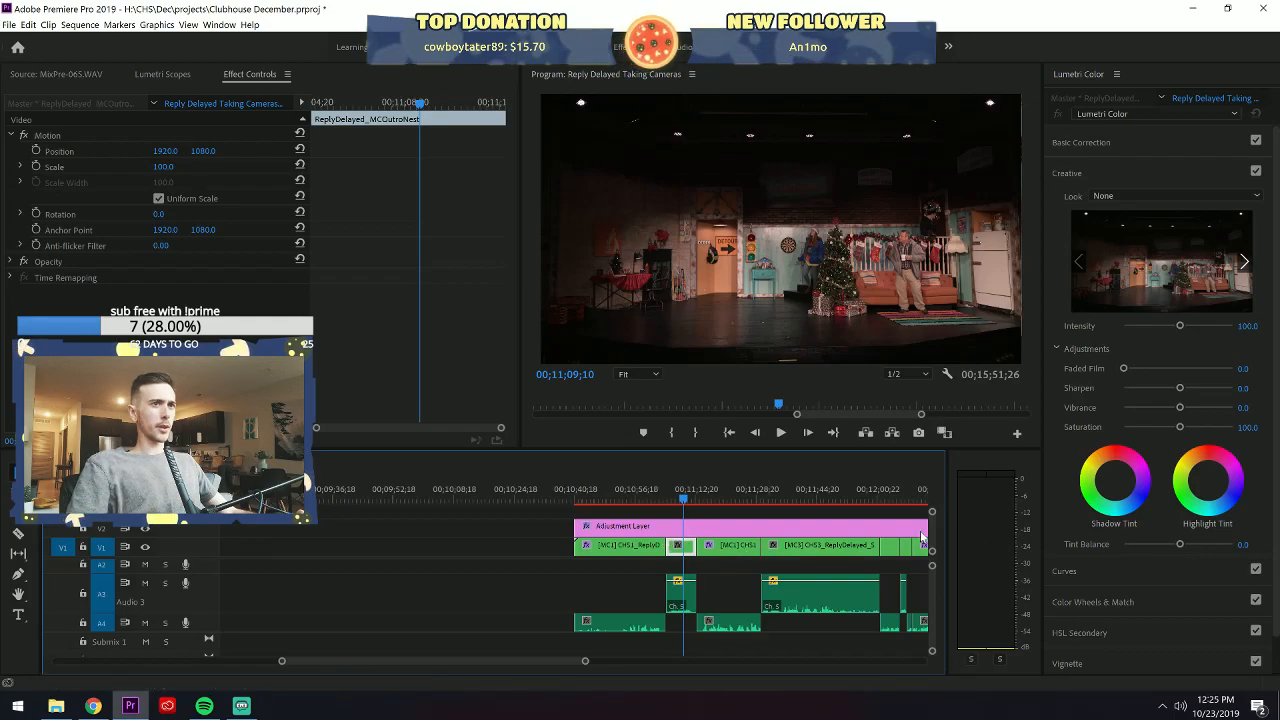
left_click(886, 496)
left_click_drag(889, 498, 924, 497)
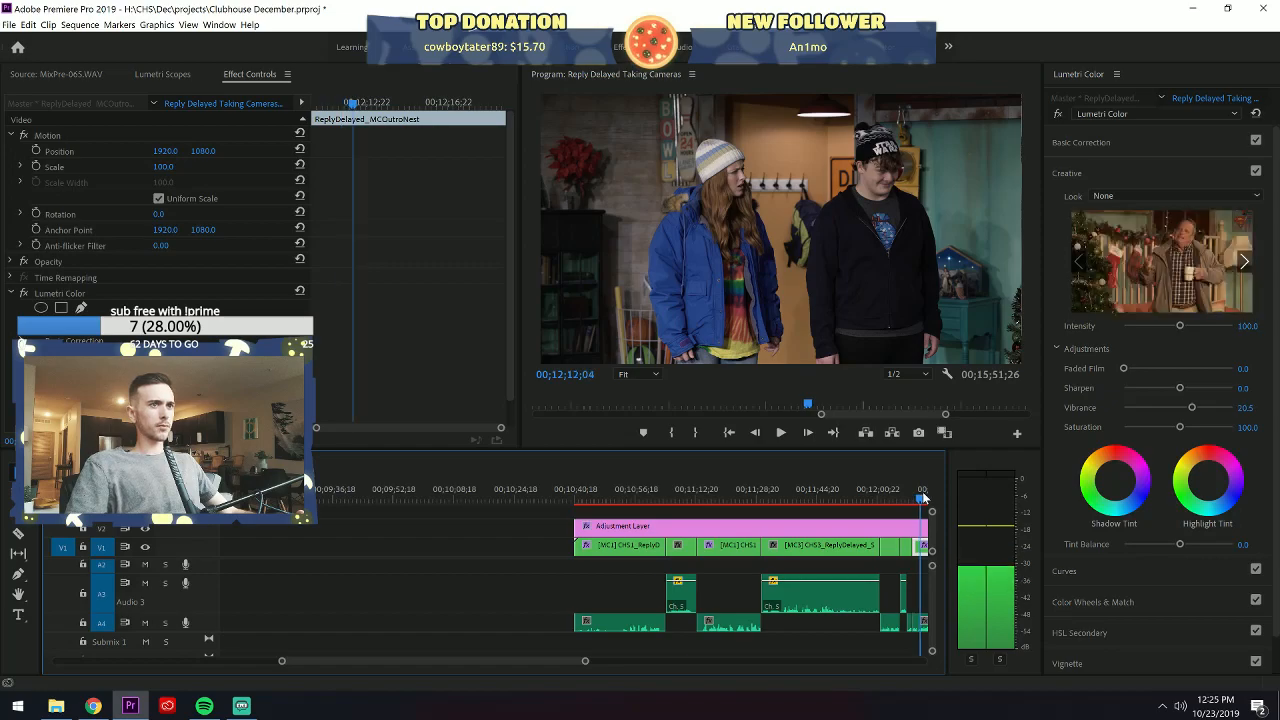
left_click_drag(586, 662, 674, 662)
left_click(739, 491)
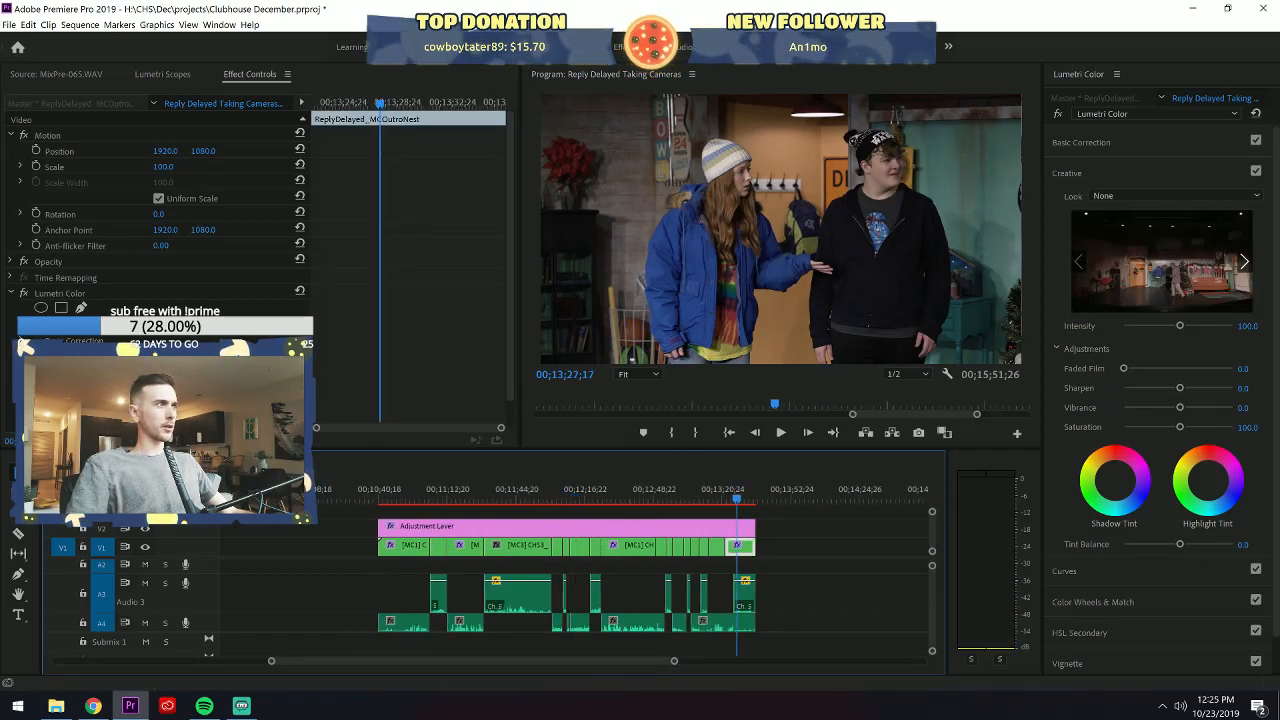
left_click(70, 294)
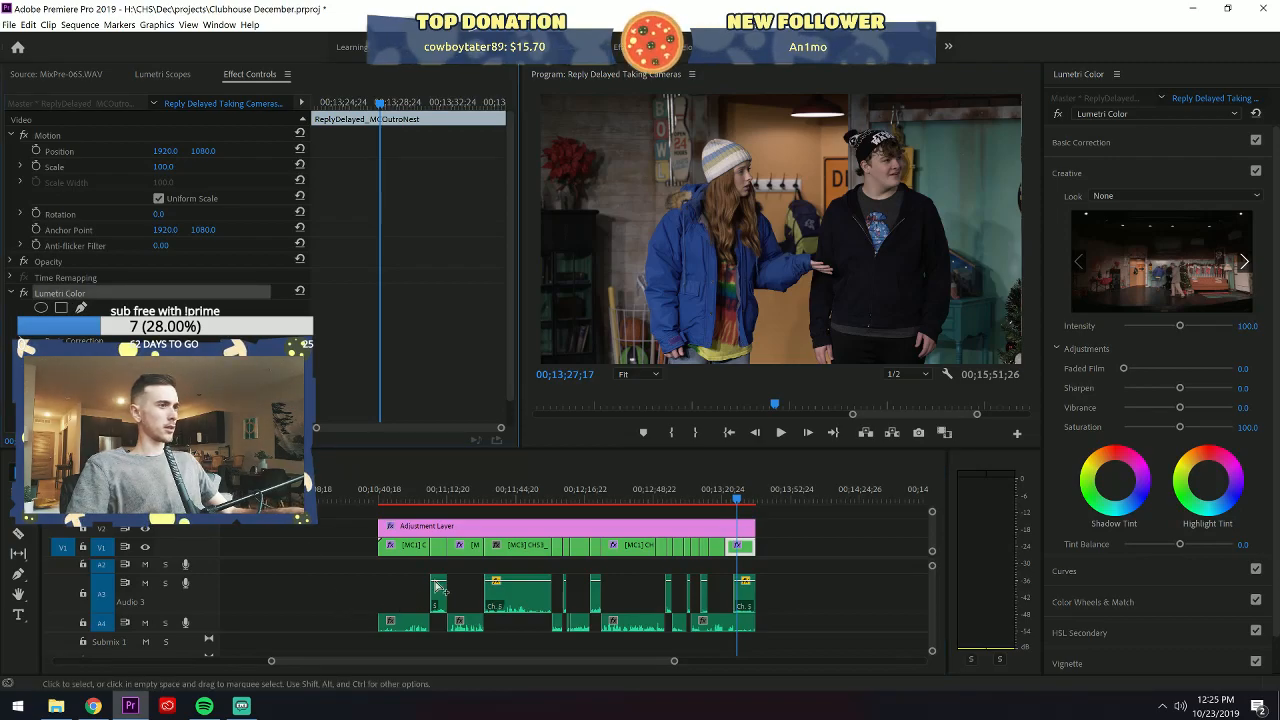
left_click(439, 493)
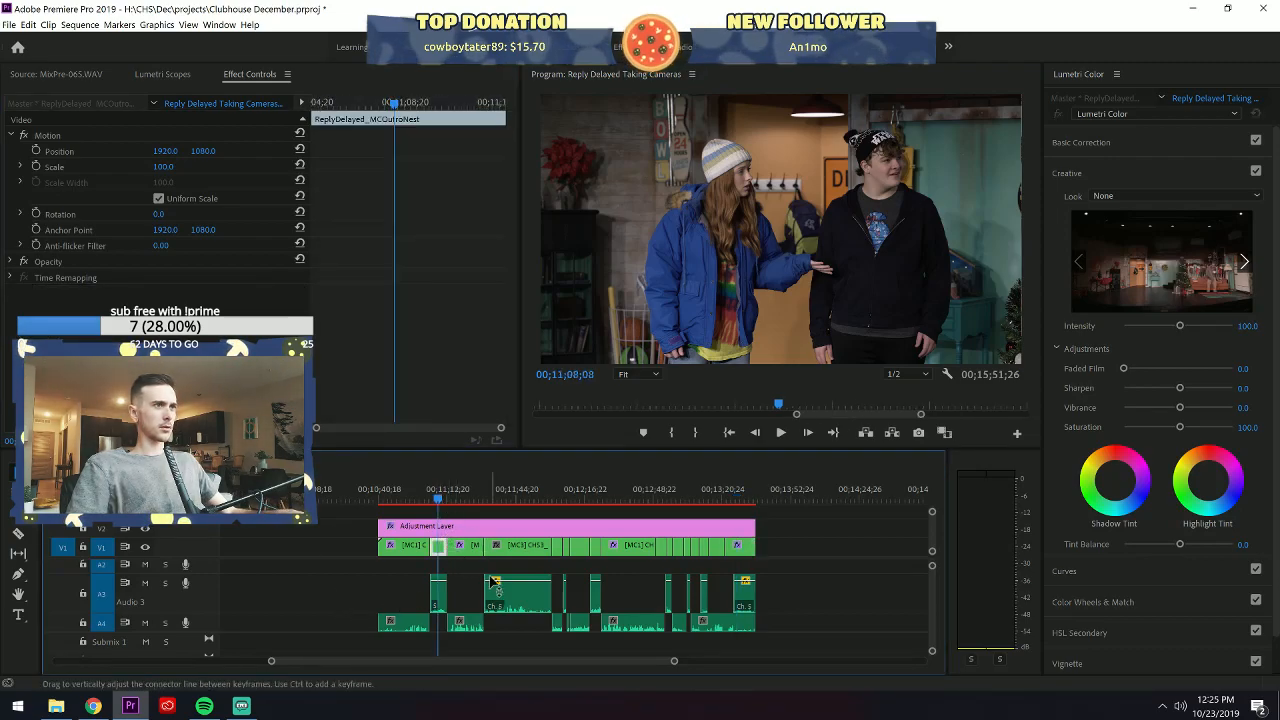
key("ctrl+v")
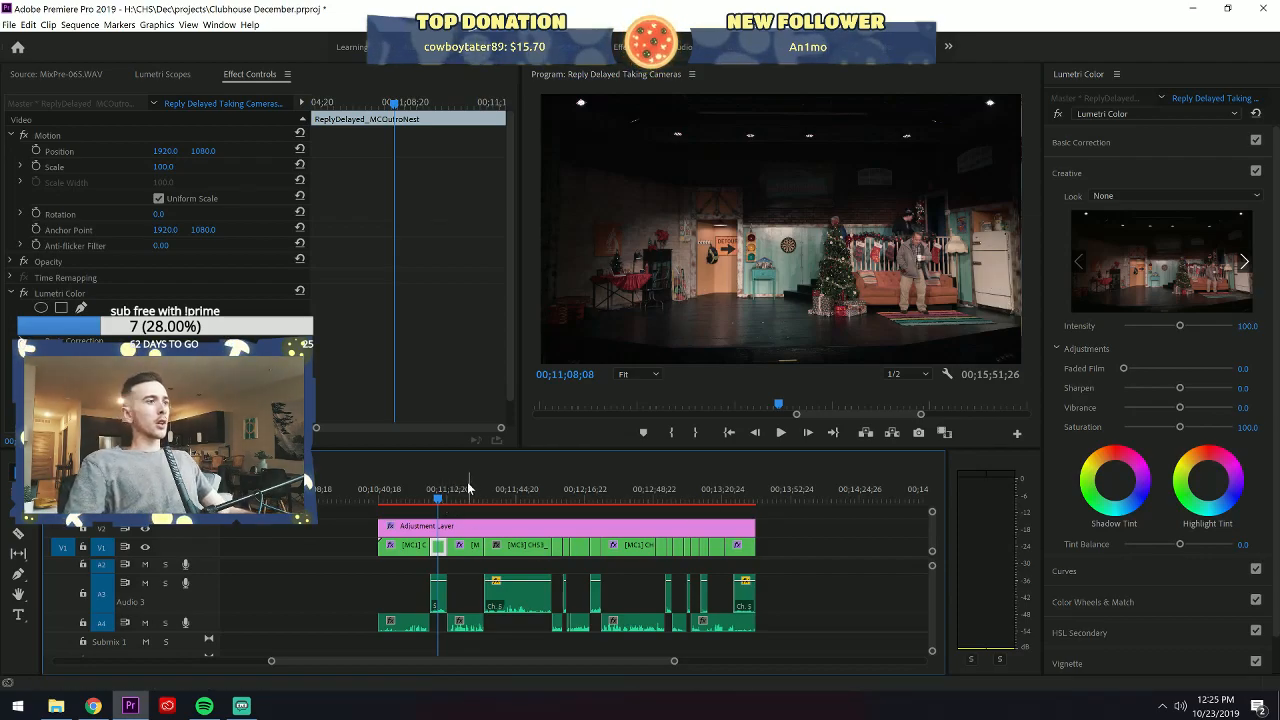
Save the project and review the two closing clips around 00;15;18;28 and 00;15;40;04.
left_click(466, 511)
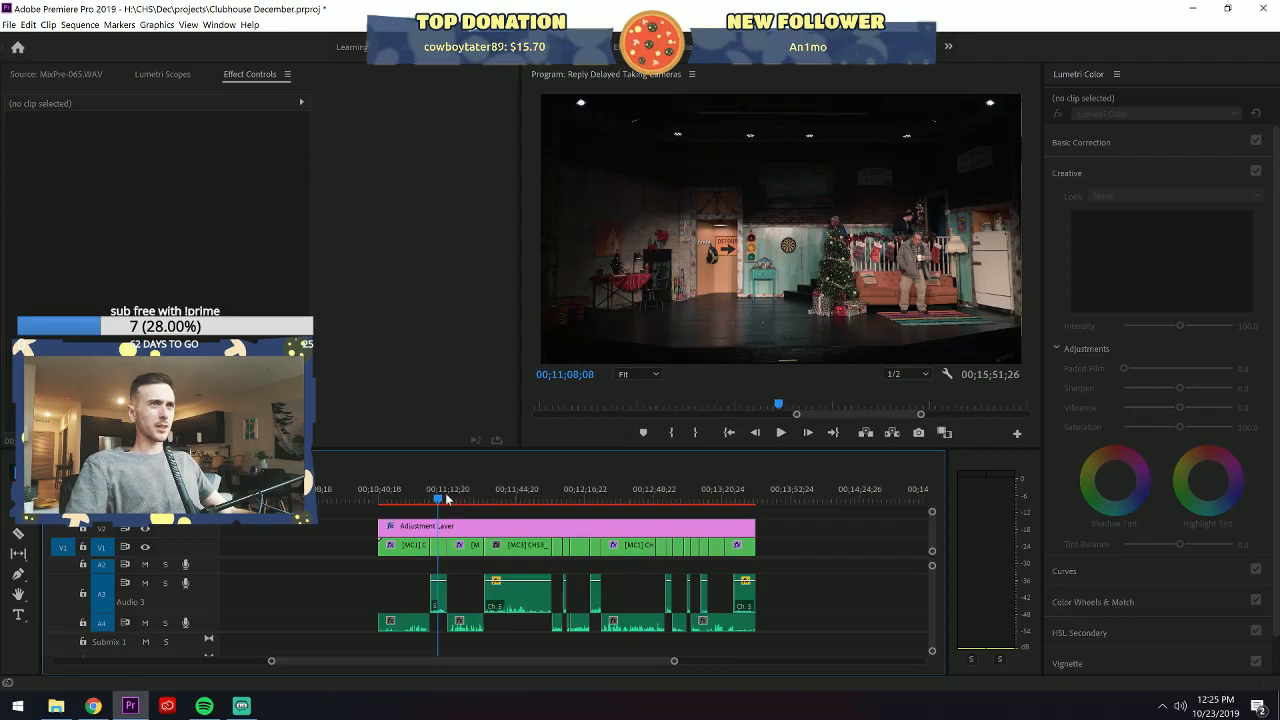
key("ctrl+s")
left_click_drag(677, 661, 598, 661)
left_click(761, 505)
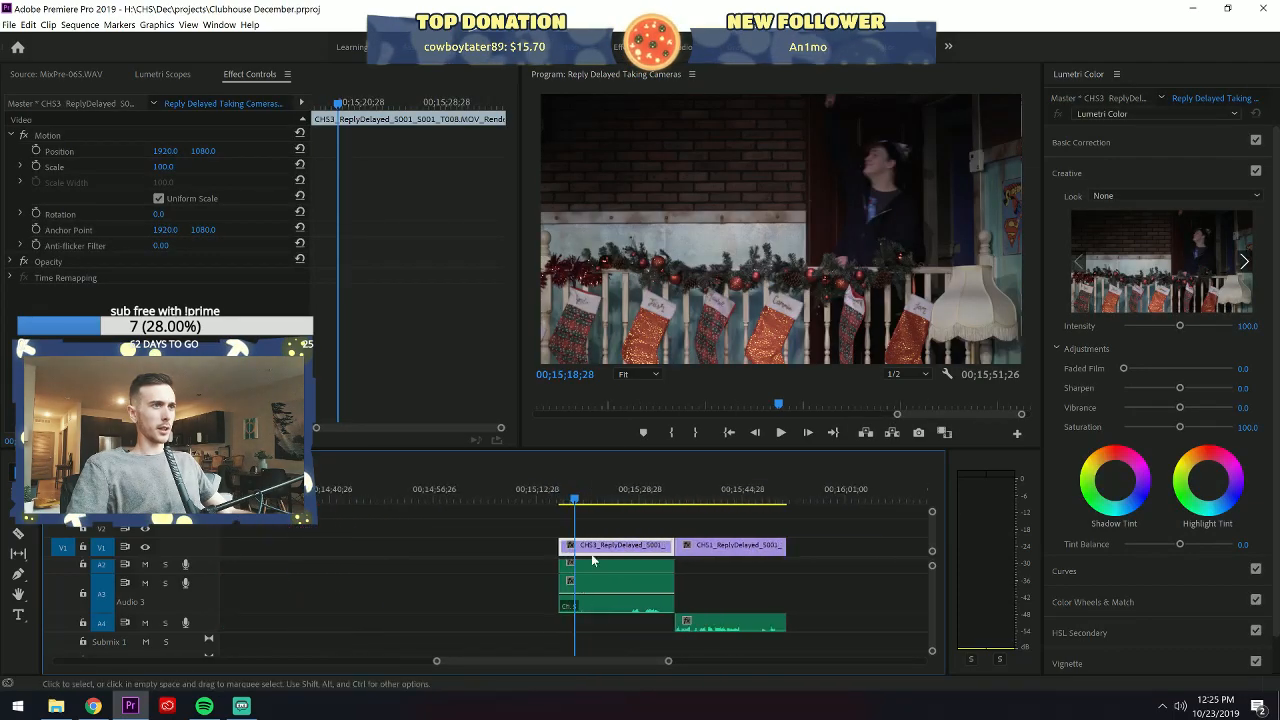
left_click(647, 496)
left_click(711, 500)
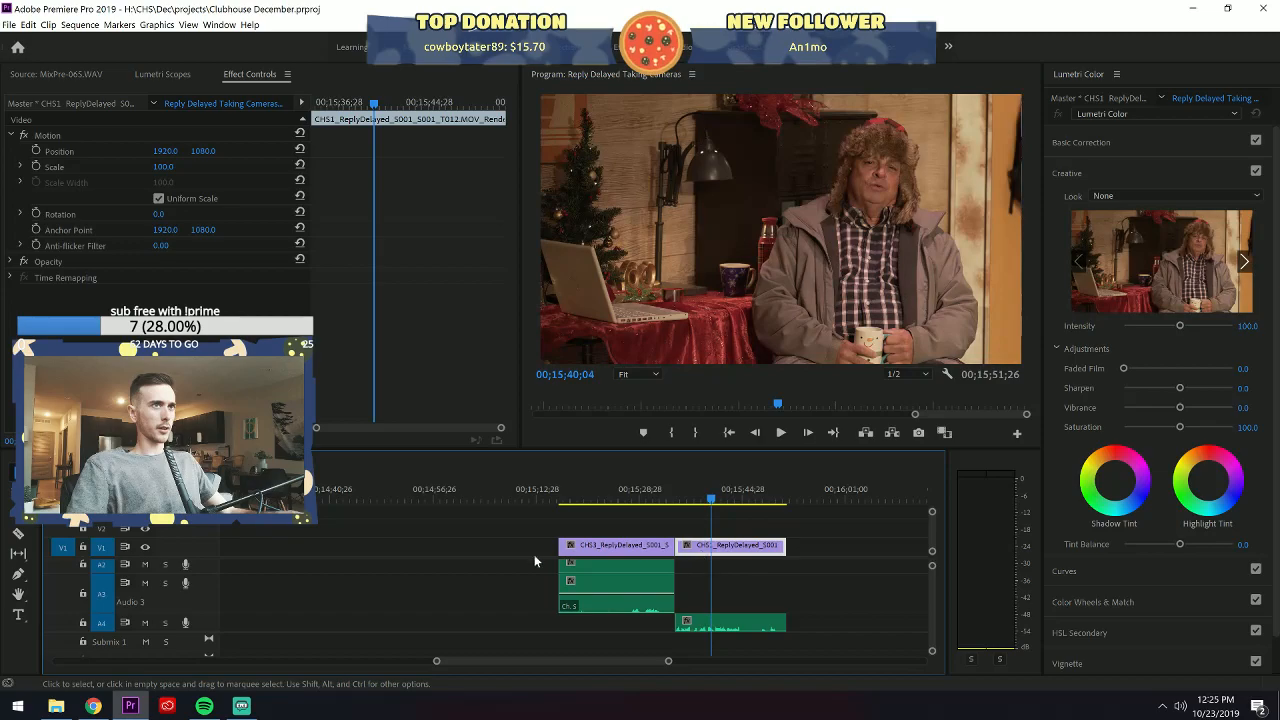
left_click_drag(436, 664, 346, 672)
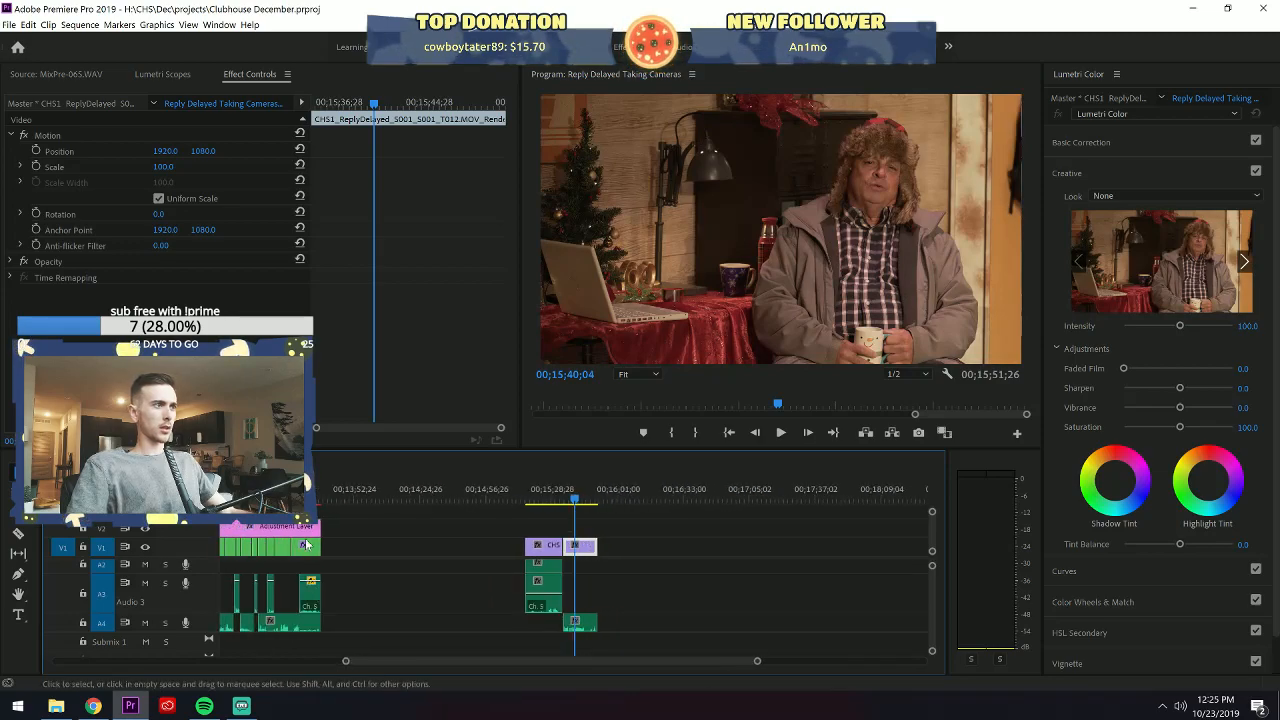
Copy the Lumetri Color effect from the outro clip around 00;13;18;18 and paste it onto the last closing clip.
left_click(284, 496)
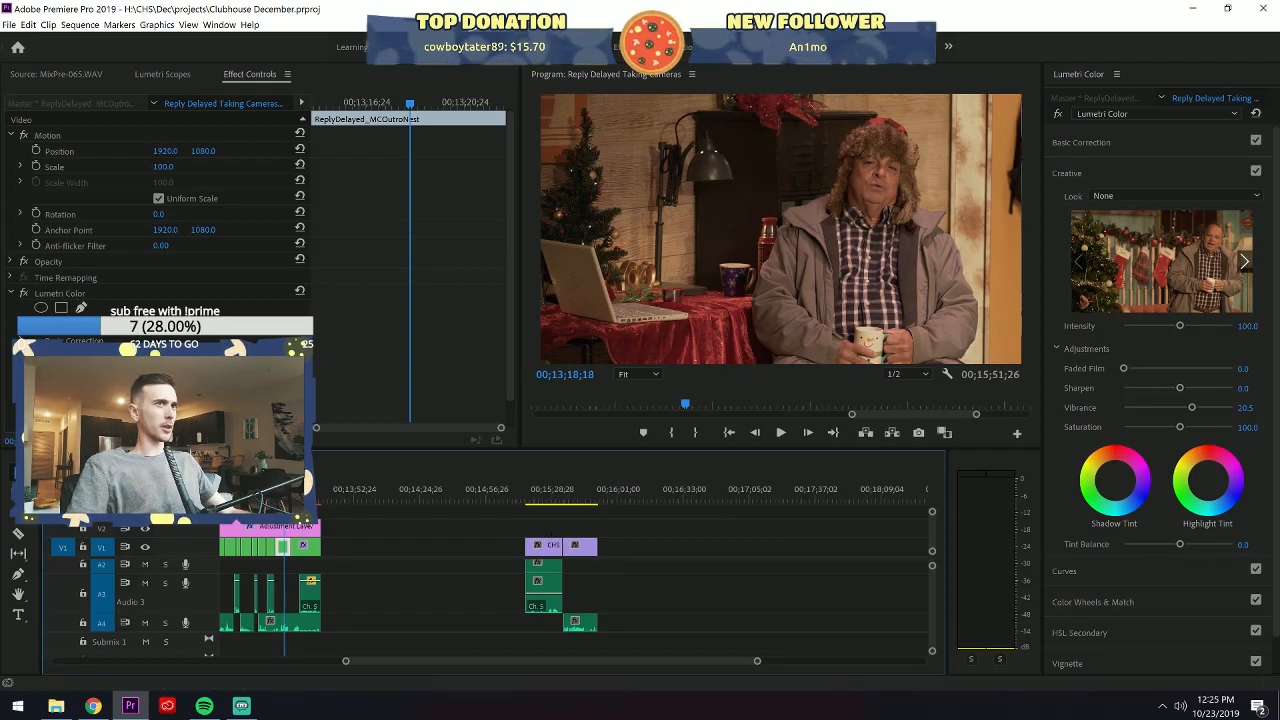
left_click(77, 295)
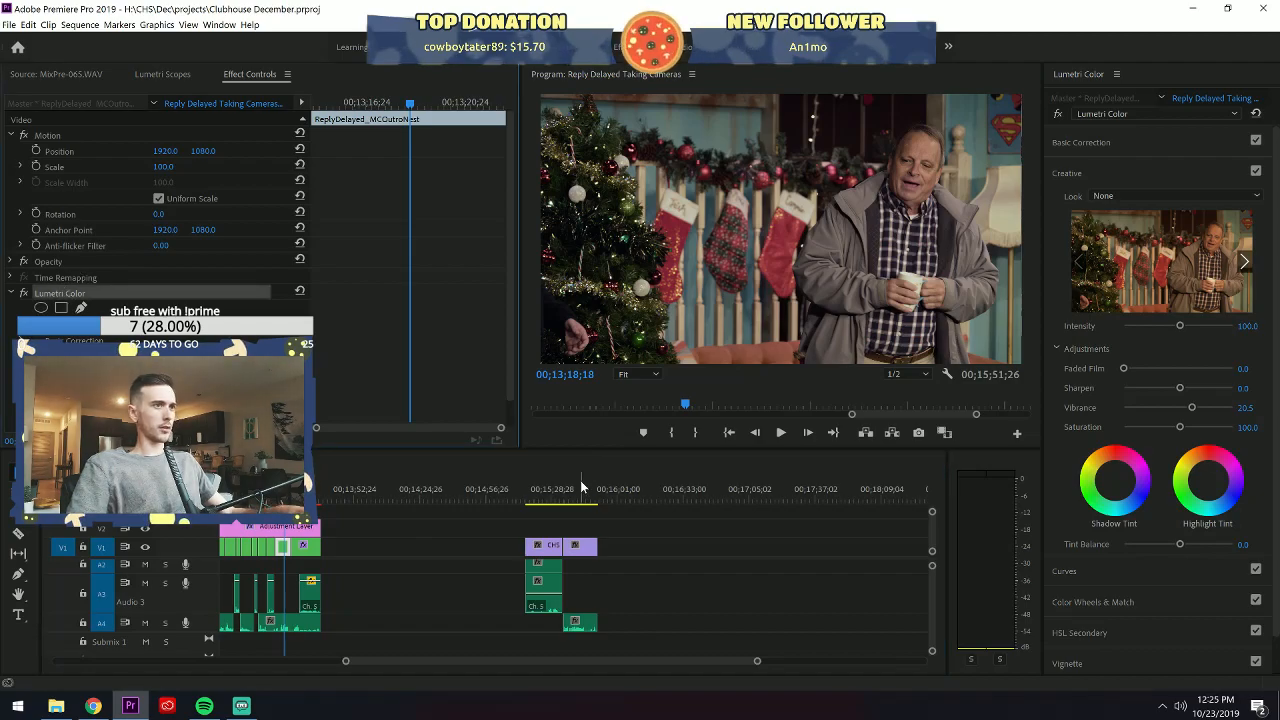
left_click(578, 500)
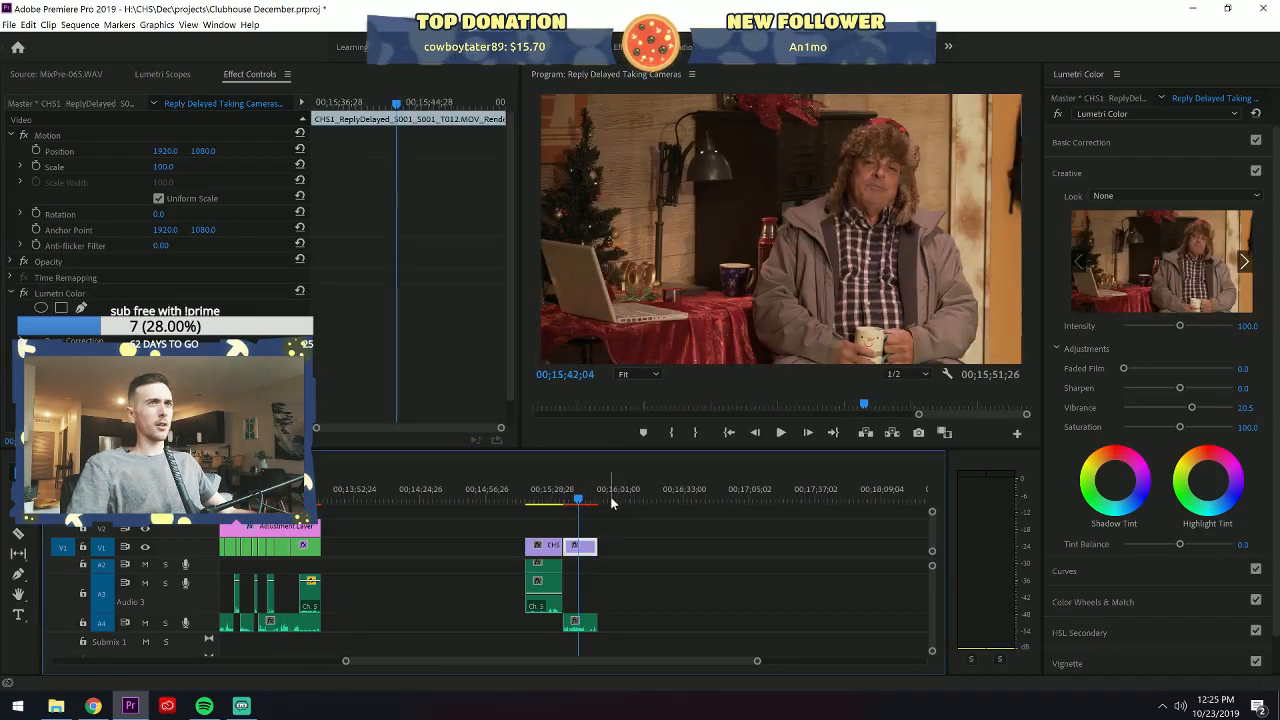
Duplicate the outro's adjustment layer above the two closing clips and extend the outro's own layer back to the outro's end.
left_click(294, 535)
mouse_move(297, 540)
left_mouse_down()
mouse_move(565, 528)
mouse_move(532, 528)
left_mouse_up()
key("Delete")
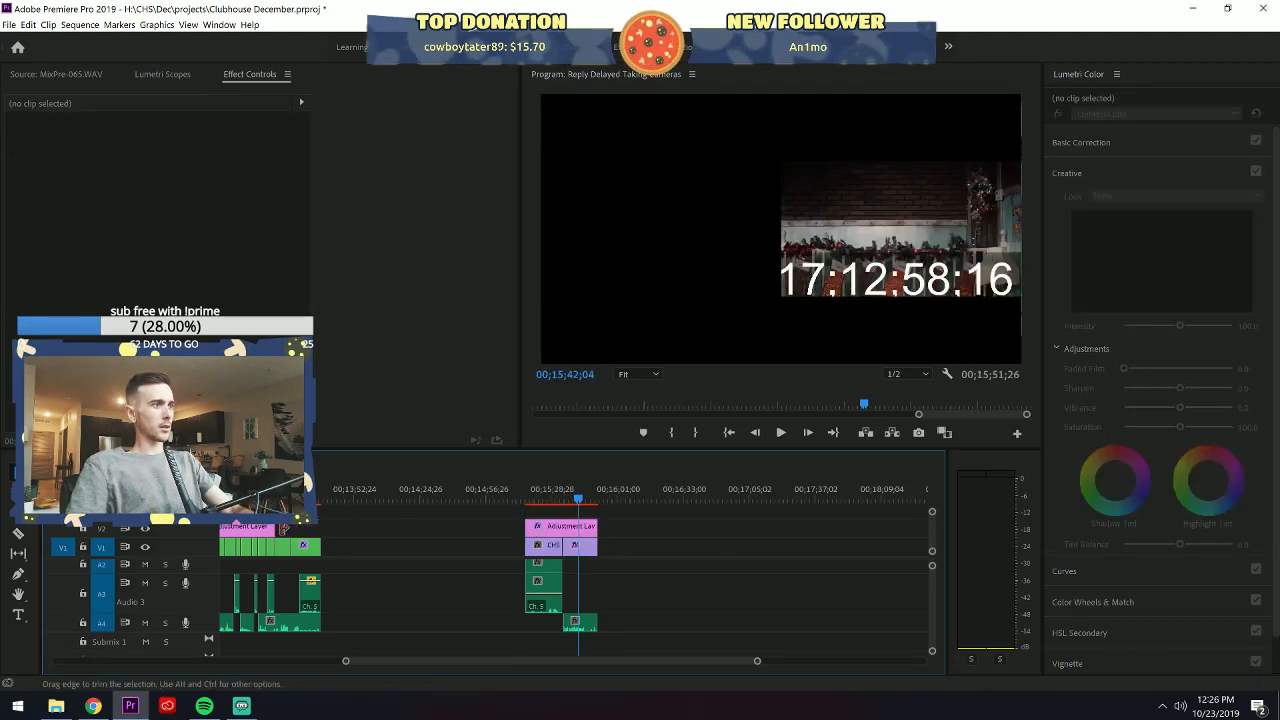
left_click_drag(278, 529, 321, 526)
left_click(362, 532)
left_click(531, 494)
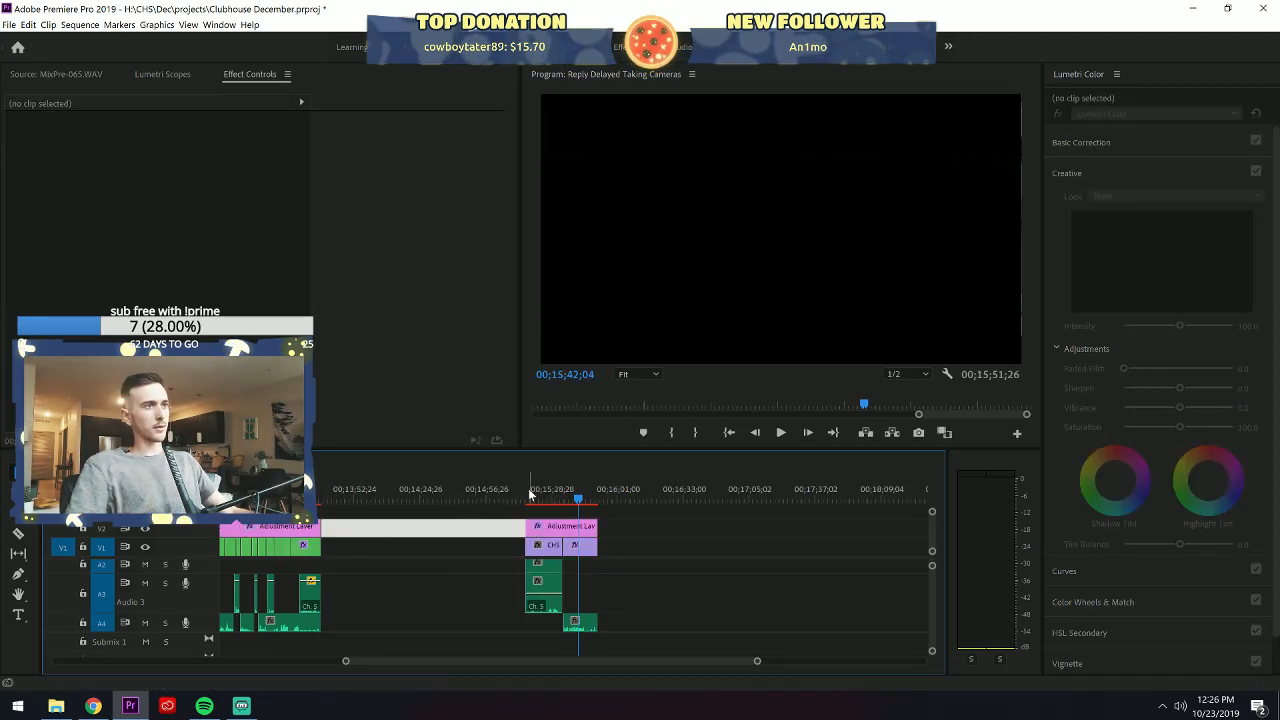
left_click(542, 513)
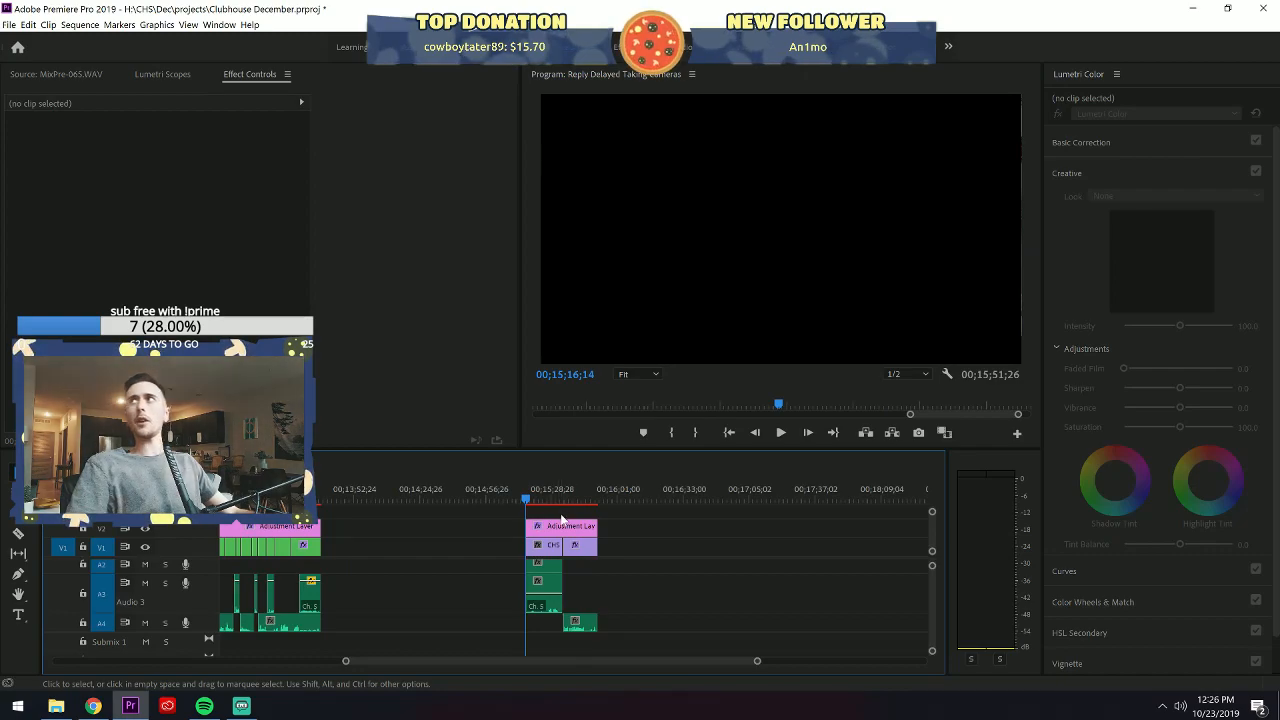
left_click(544, 499)
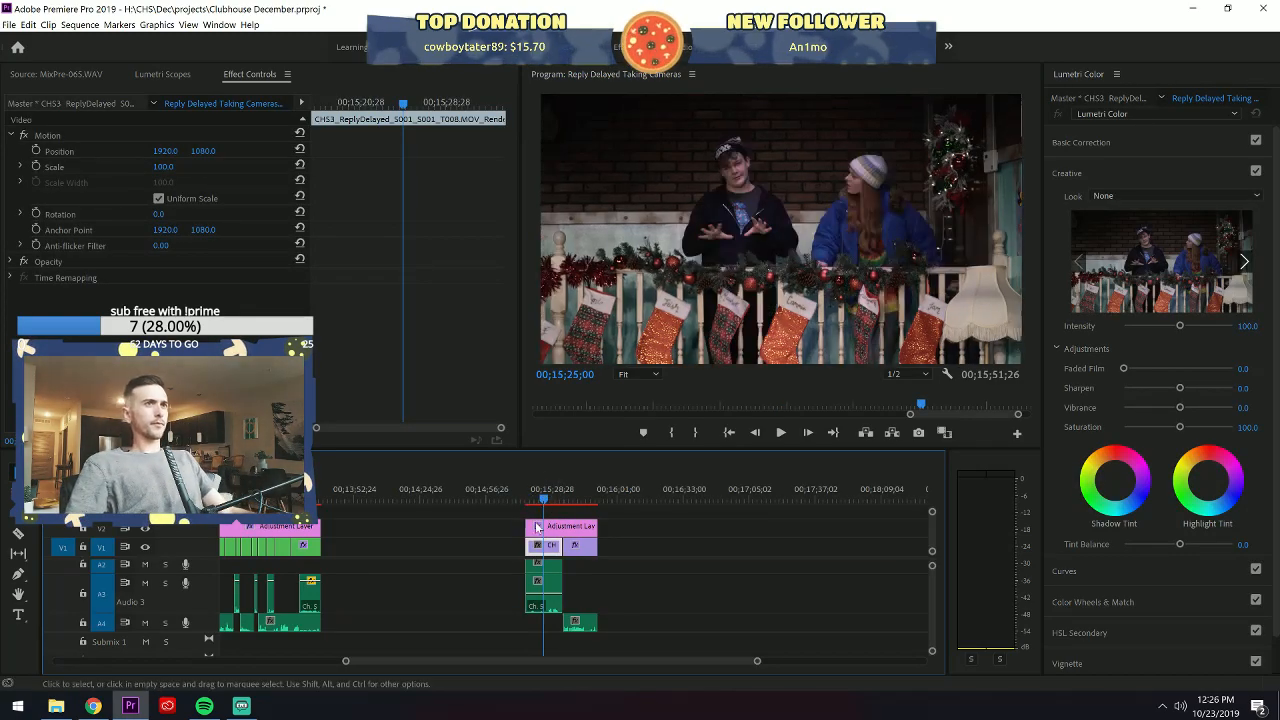
Move the outro and closing clips with their adjustment layers and audio earlier in the timeline, and save the project.
left_click(345, 661)
left_click_drag(627, 661, 923, 662)
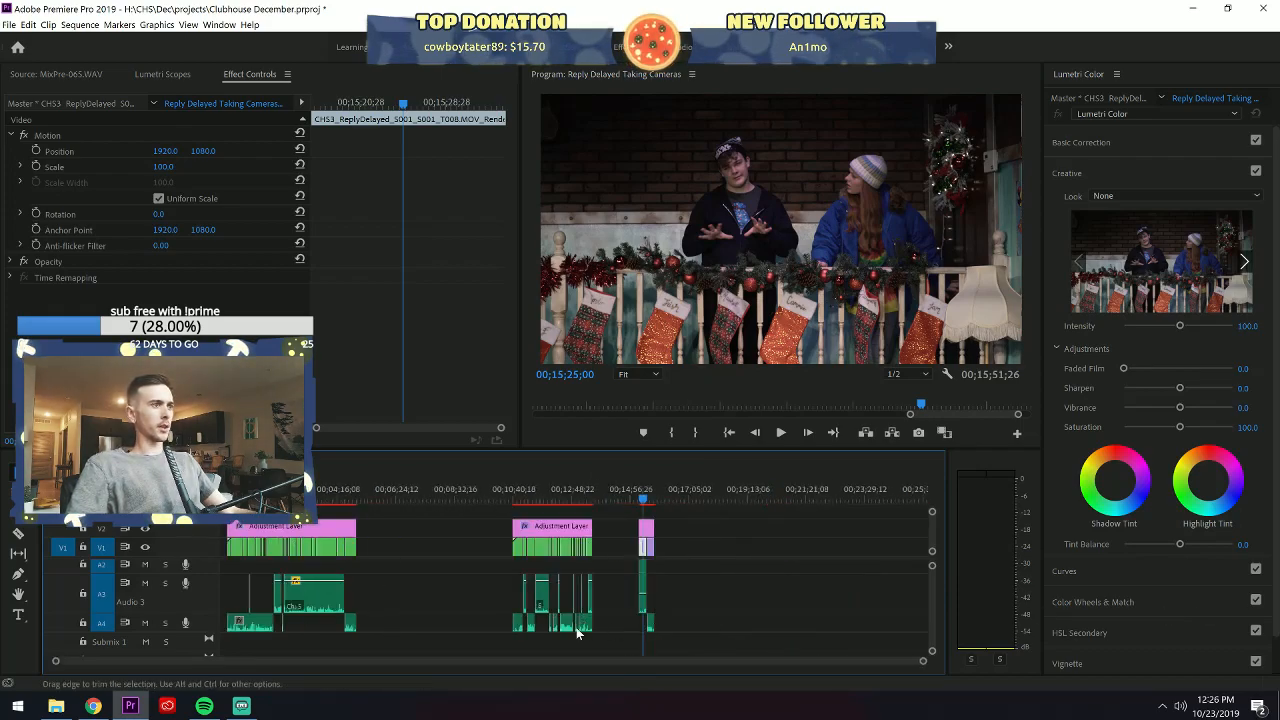
key("ctrl+s")
left_click_drag(486, 521, 739, 660)
left_click_drag(551, 537, 456, 538)
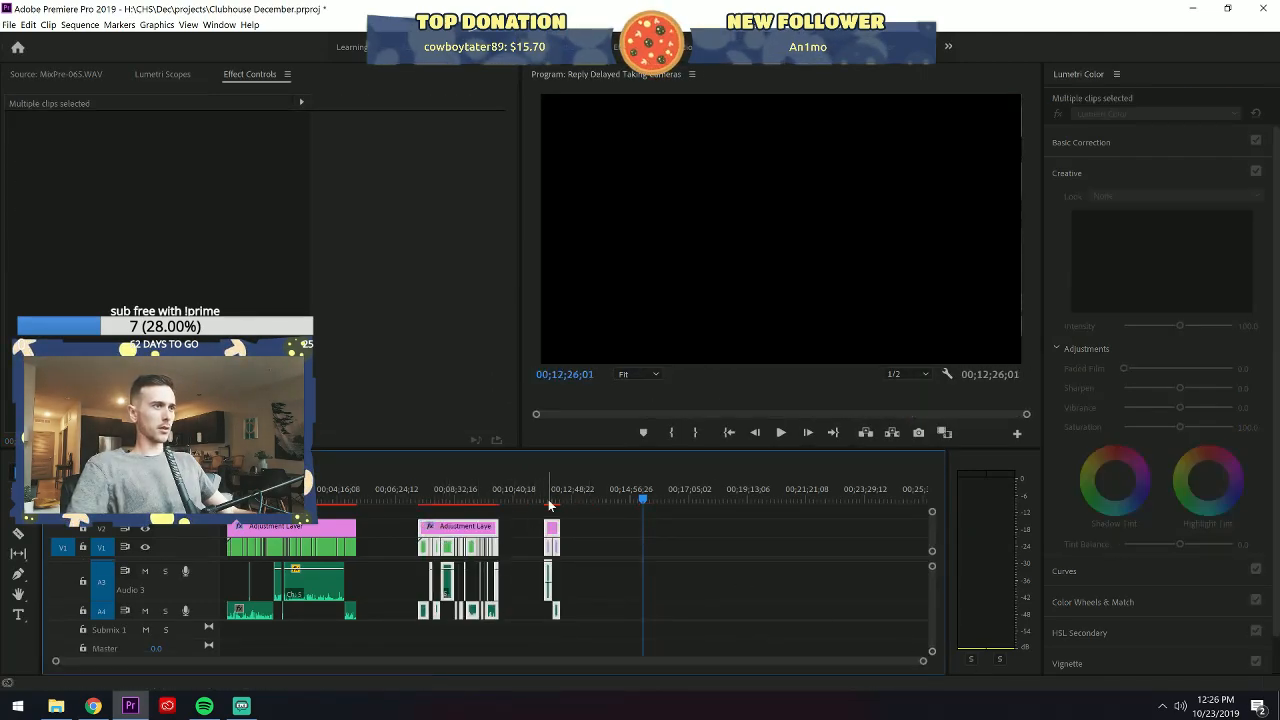
key("ctrl+s")
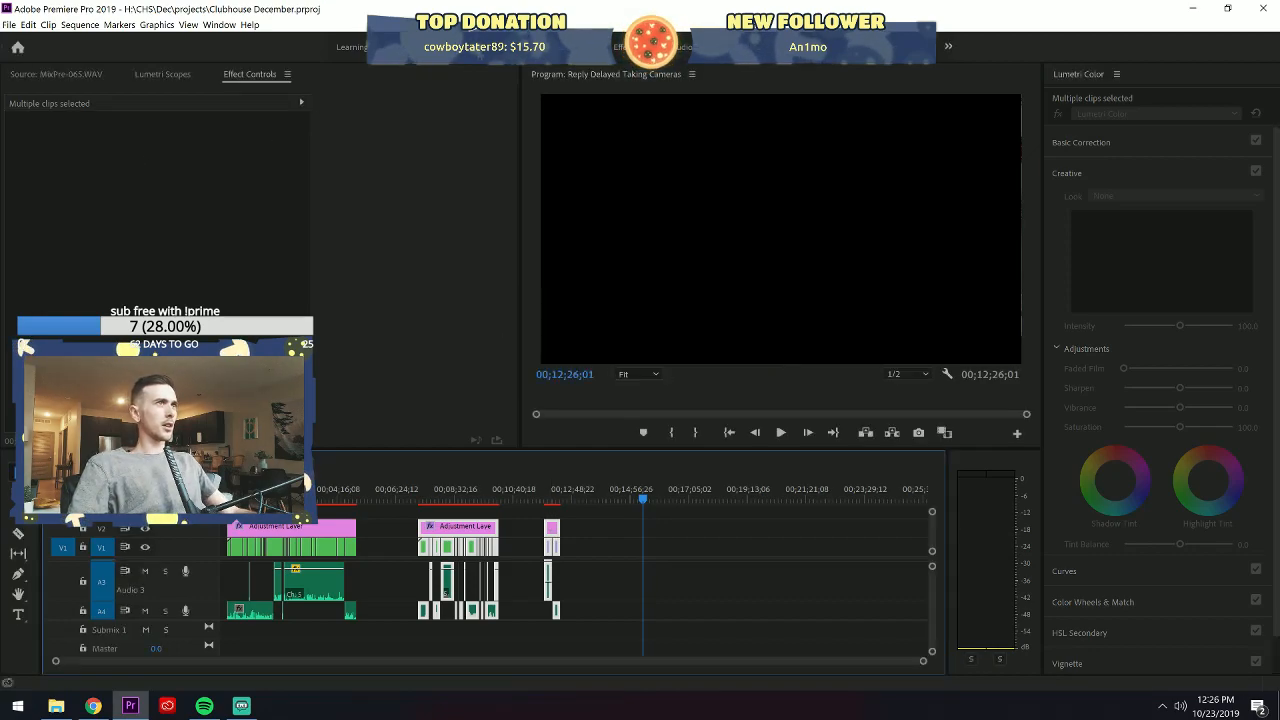
Duplicate the Reply Delayed Taking Cameras sequence in the Reply Delayed SQS bin.
left_click(490, 47)
left_click(330, 176)
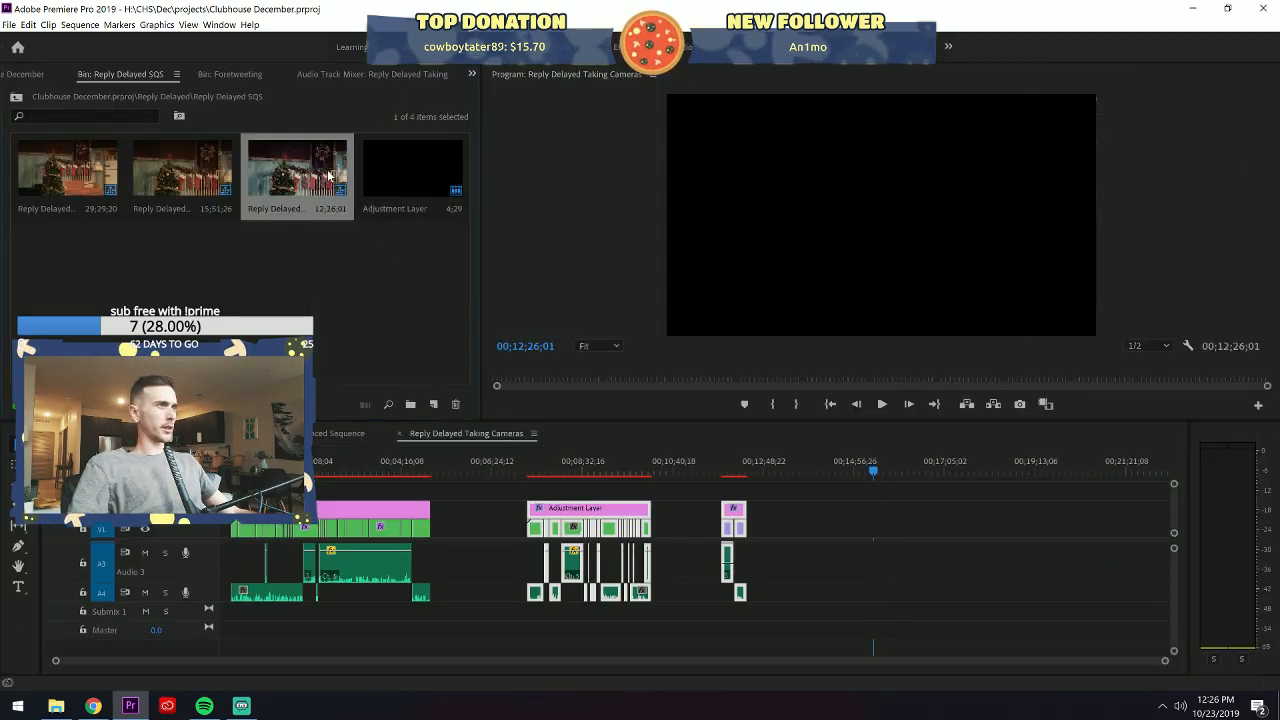
right_click(300, 170)
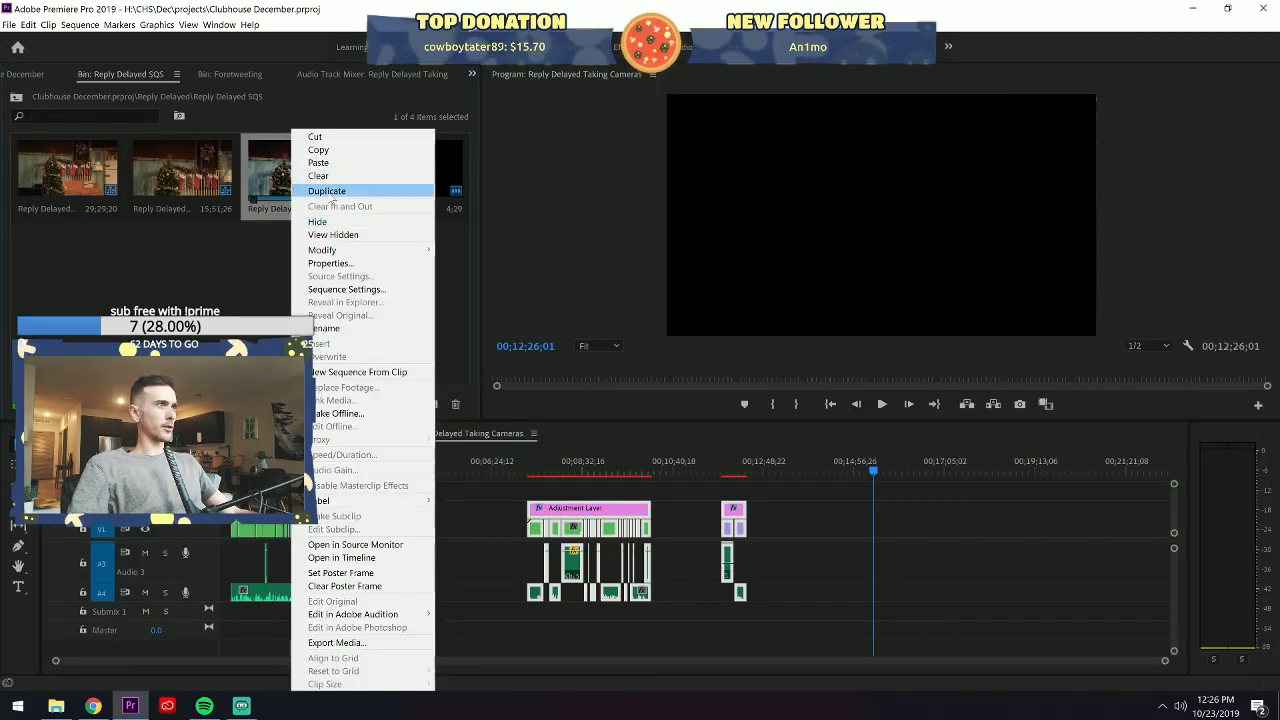
left_click(222, 286)
right_click(274, 175)
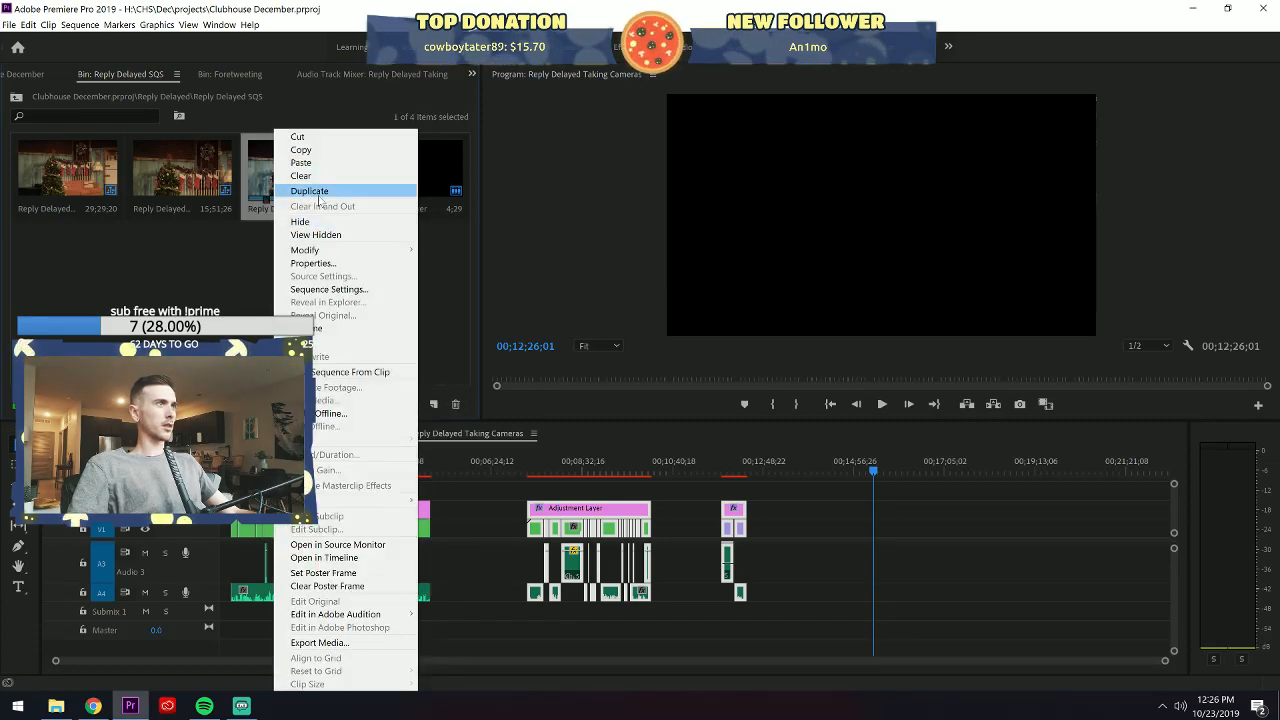
left_click(310, 191)
Rename the duplicated sequence as Reply Delayed 1080.
left_click_drag(44, 297, 154, 293)
key("BackSpace")
key("BackSpace")
key("BackSpace")
key("BackSpace")
key("BackSpace")
key("BackSpace")
key("BackSpace")
key("BackSpace")
key("BackSpace")
key("BackSpace")
key("BackSpace")
key("BackSpace")
key("BackSpace")
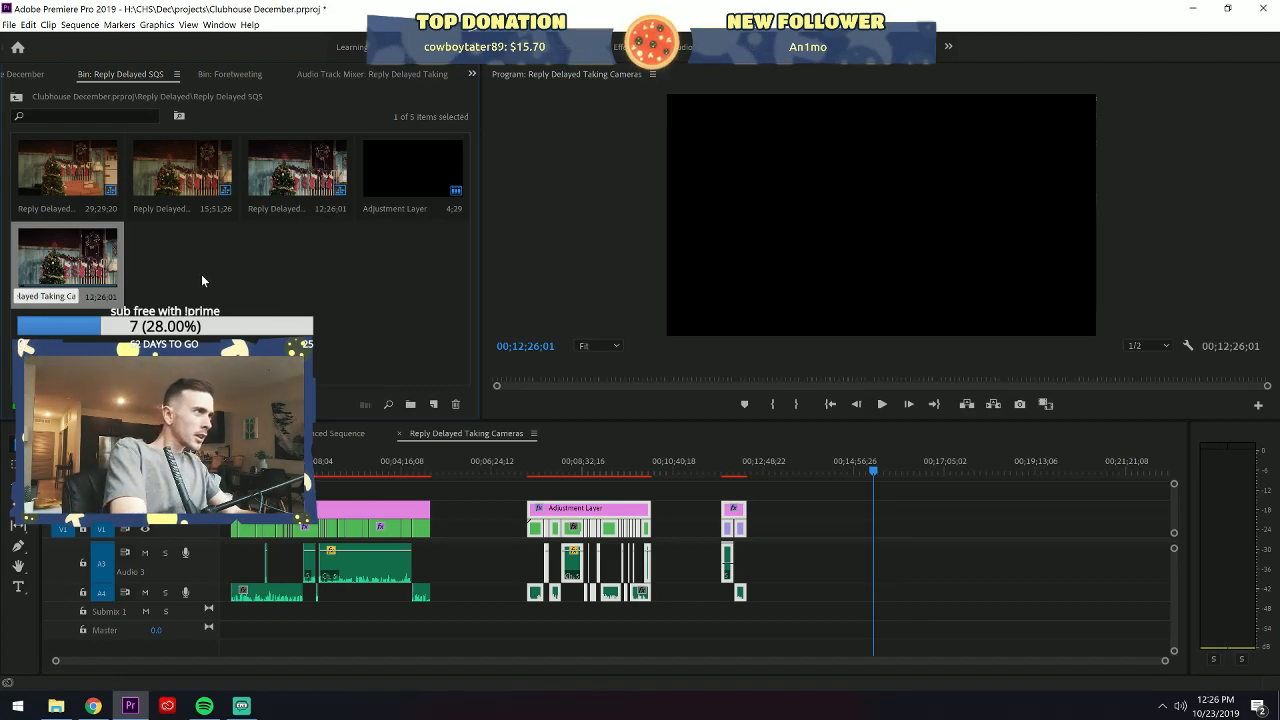
key("BackSpace")
key("BackSpace")
key("BackSpace")
type("1080")
key("Return")
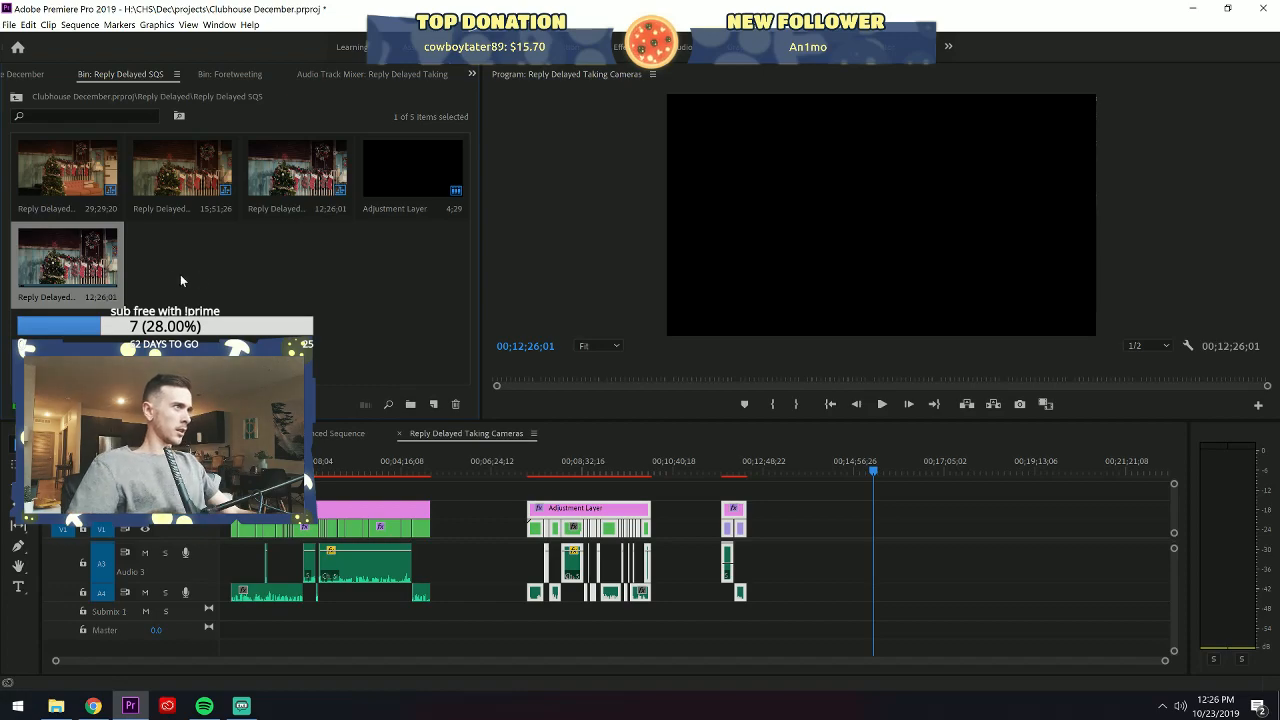
Open the Reply Delayed 1080 sequence and set its frame size to 1920 horizontal by 1080 vertical.
double_click(104, 272)
left_click(80, 24)
left_click(100, 41)
left_click(548, 162)
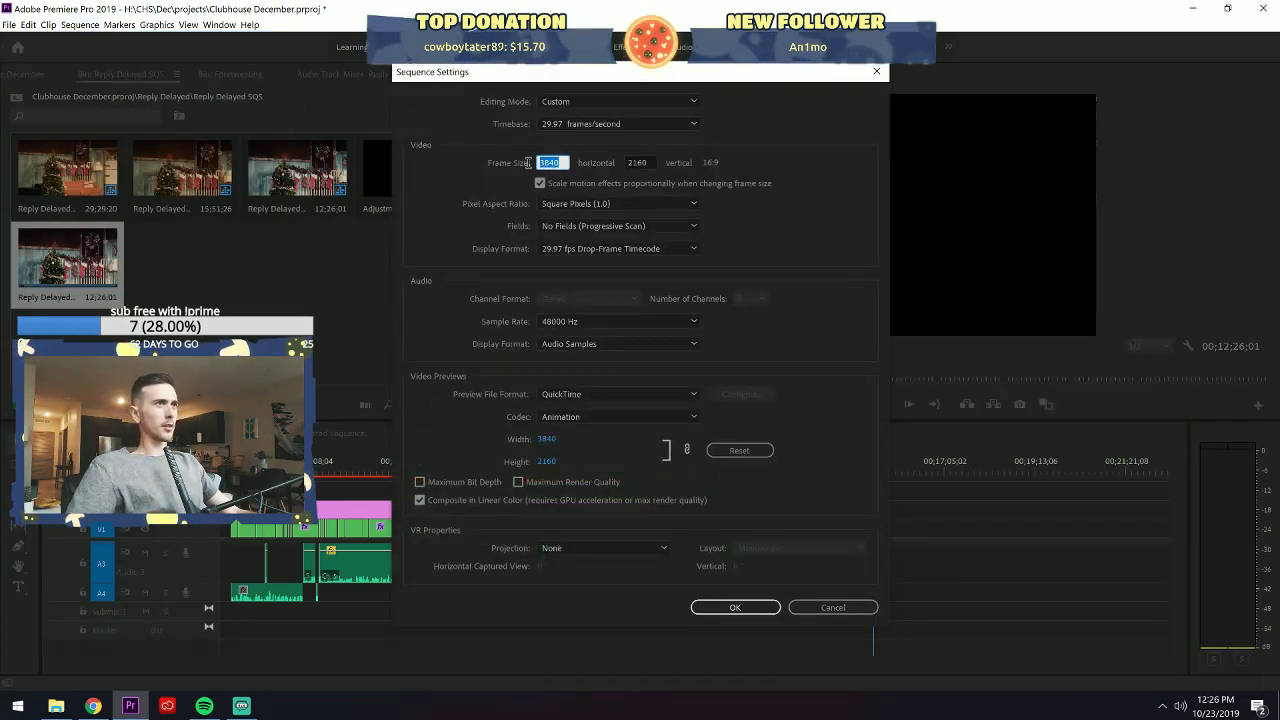
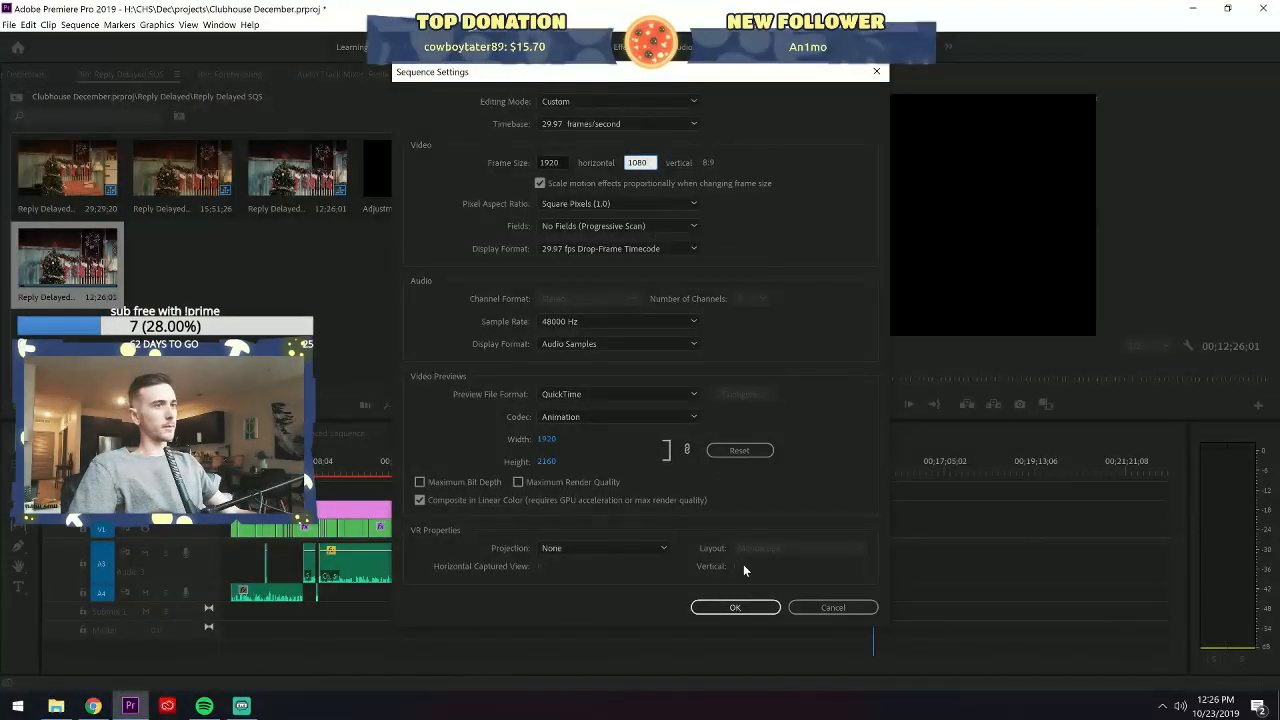
left_click(762, 608)
left_click(738, 371)
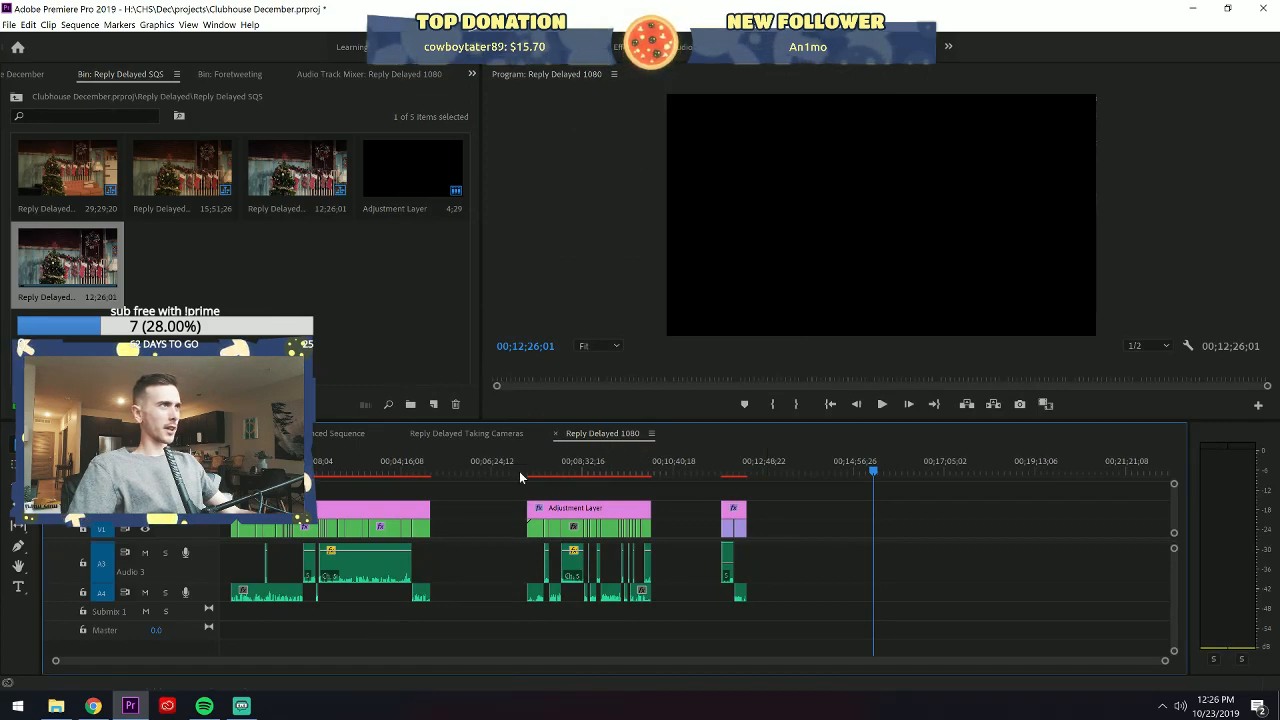
Select all camera clips on V1 and apply Set to Frame Size to them.
left_click(371, 470)
left_click_drag(783, 532, 233, 541)
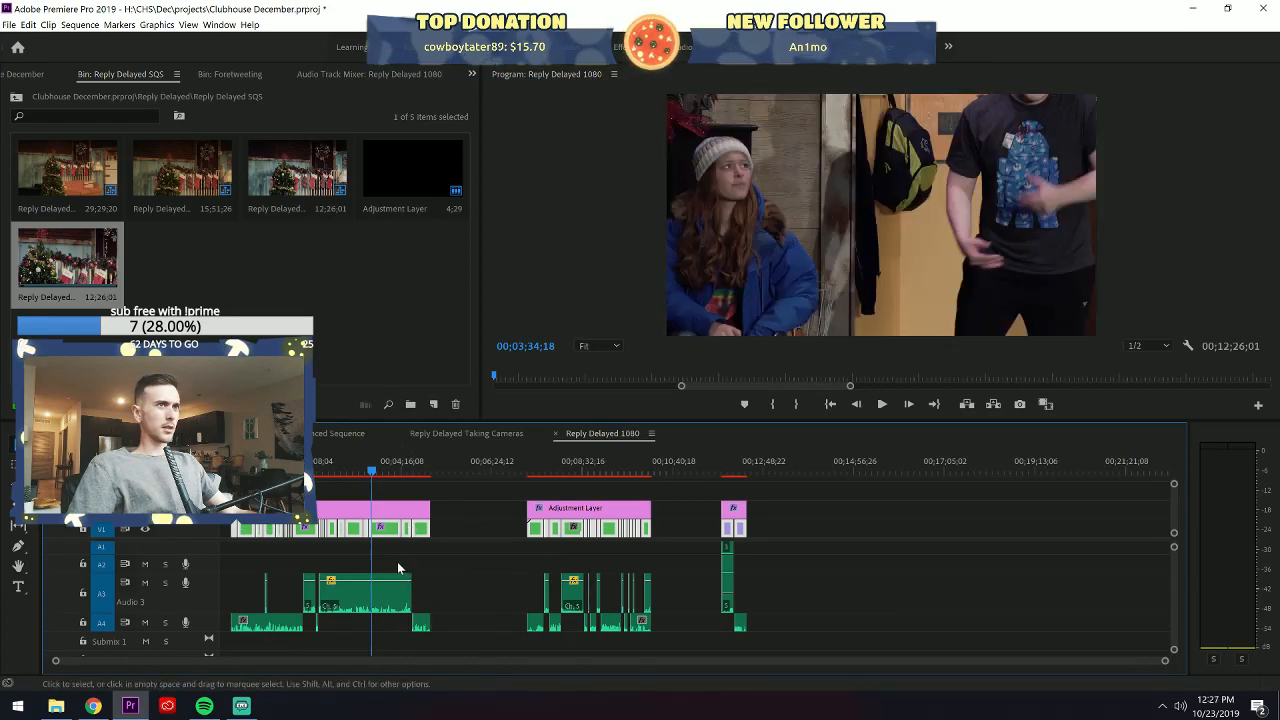
right_click(378, 532)
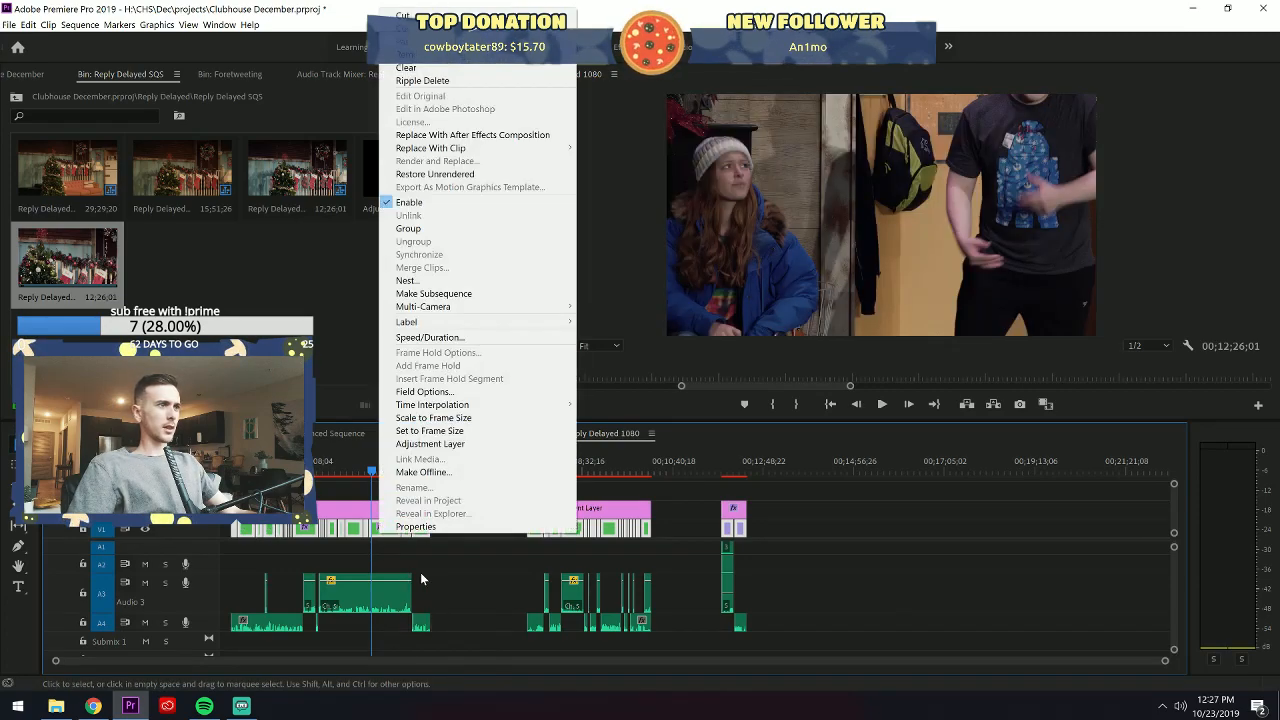
left_click(428, 433)
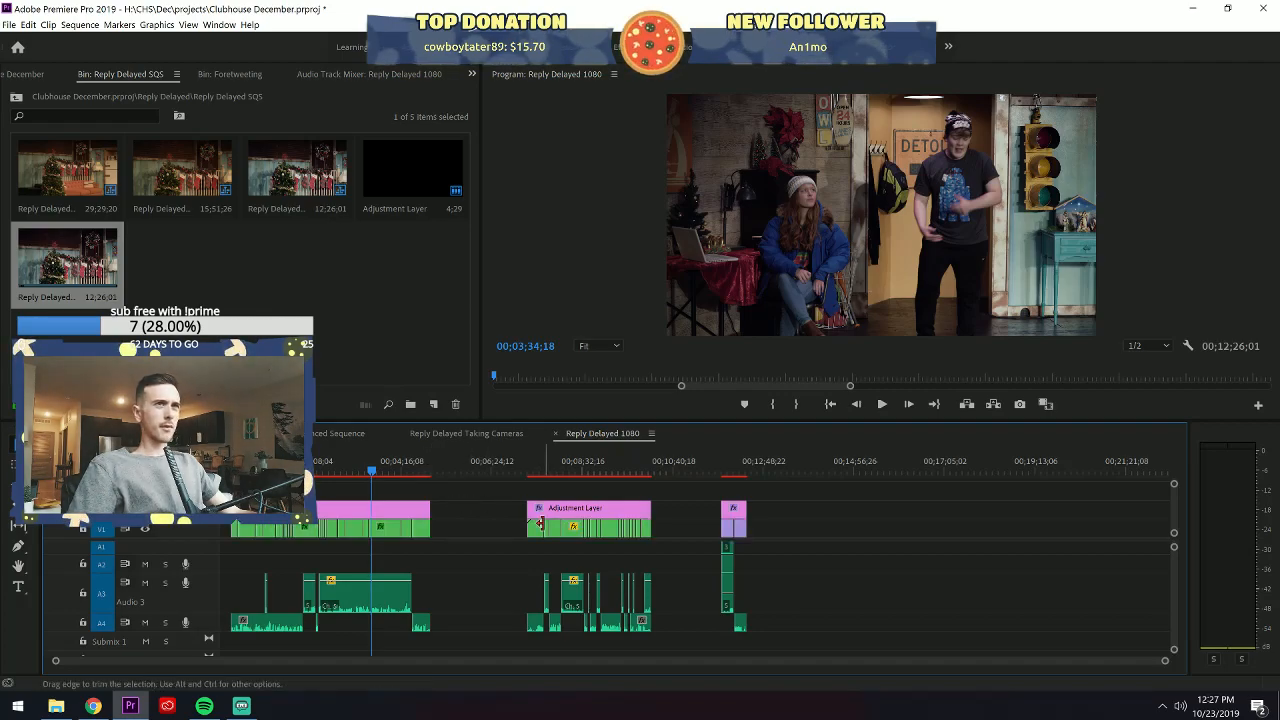
Play the opening of the Reply Delayed 1080 sequence and step through its first cuts to check each clip's framing.
left_click(231, 466)
left_click_drag(1165, 661, 743, 668)
left_click_drag(395, 469, 445, 470)
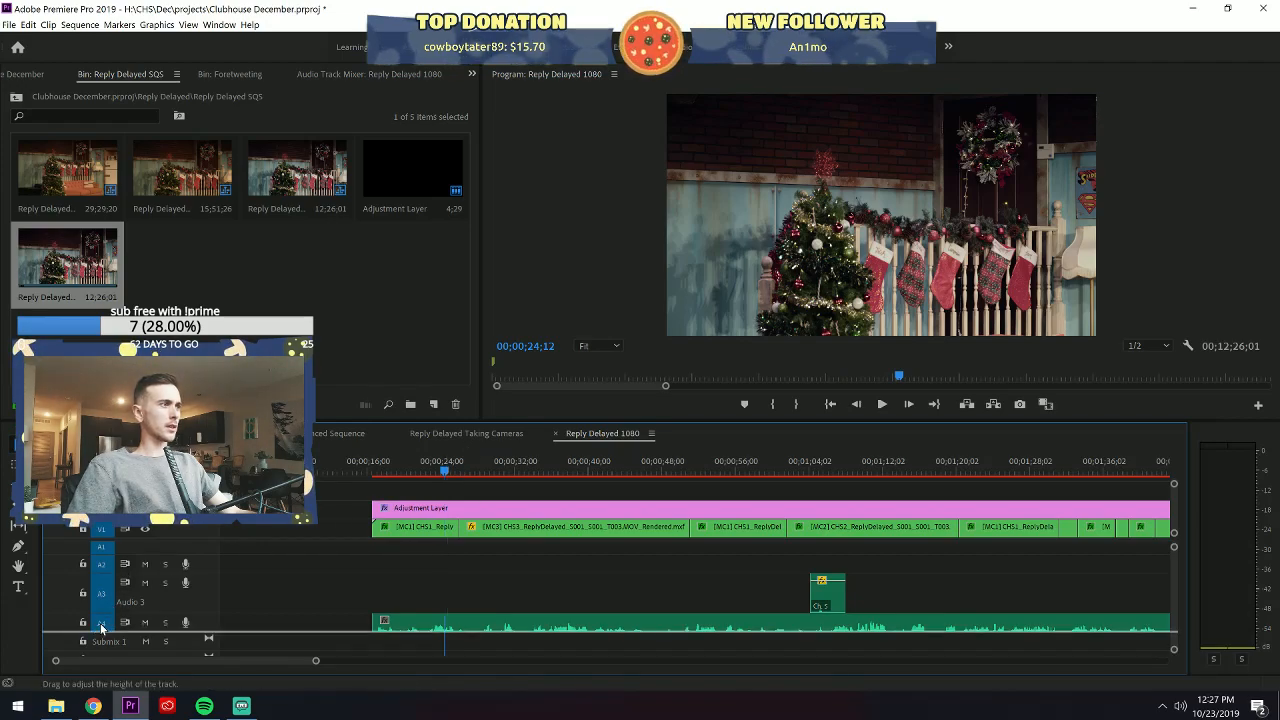
key("space")
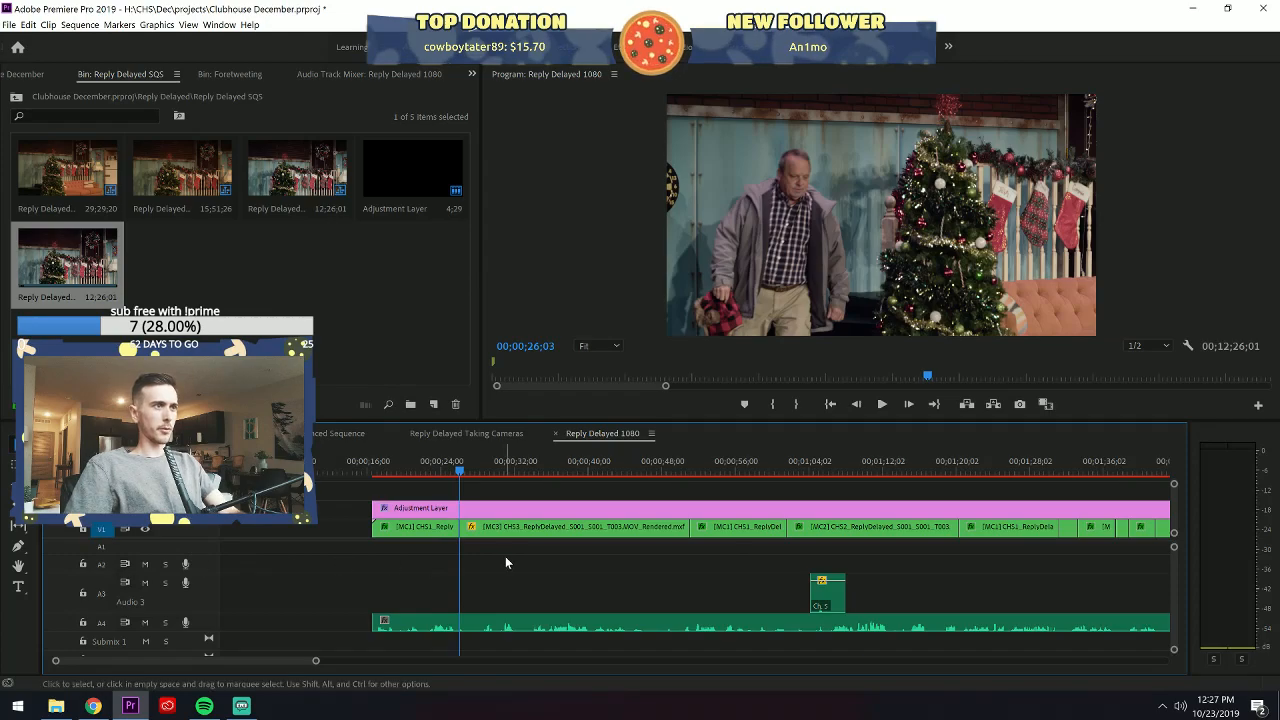
key("Down")
key("Up")
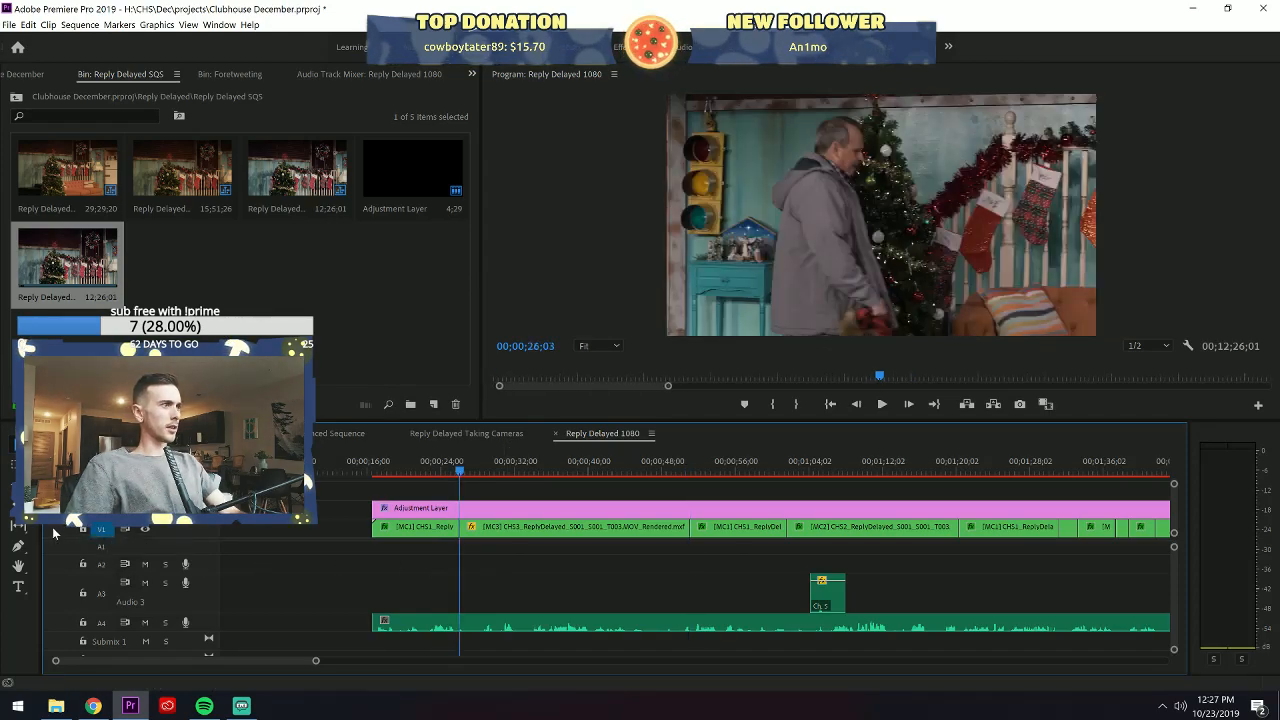
key("Down")
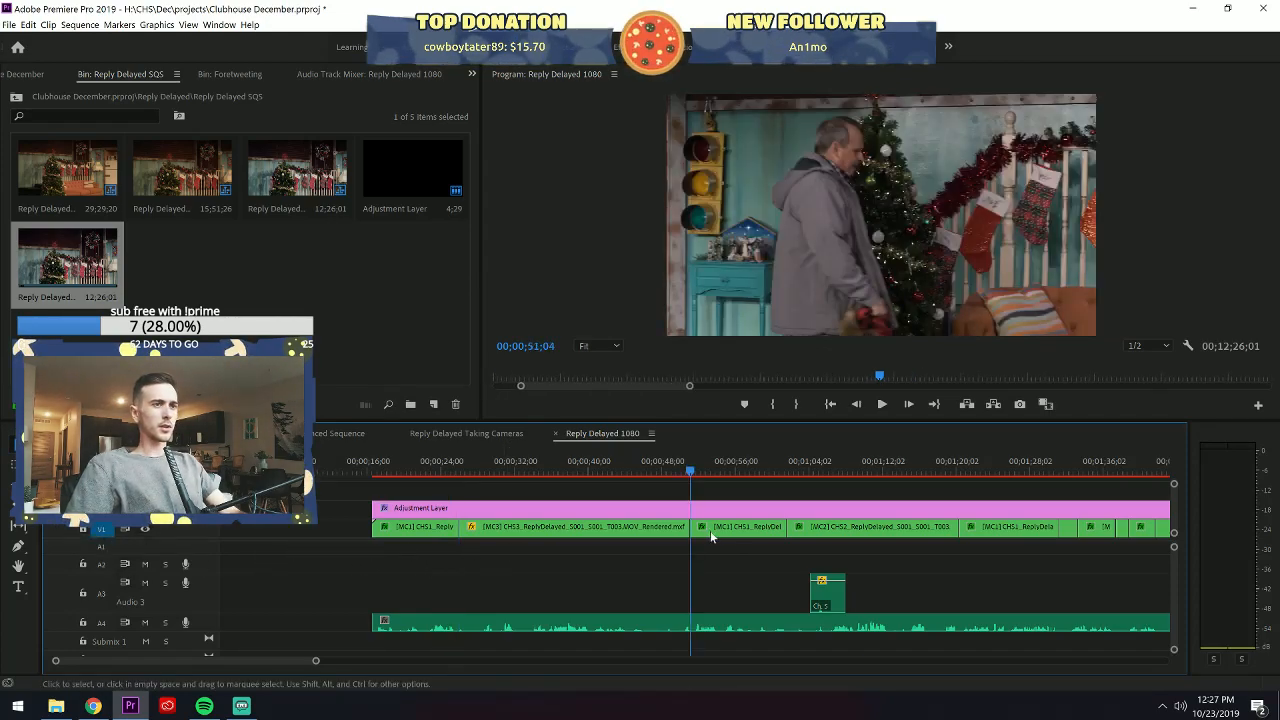
key("Down")
Select the [MC2] clip at 00;01;01;22, show its effect controls and set its Scale to 100.
key("d")
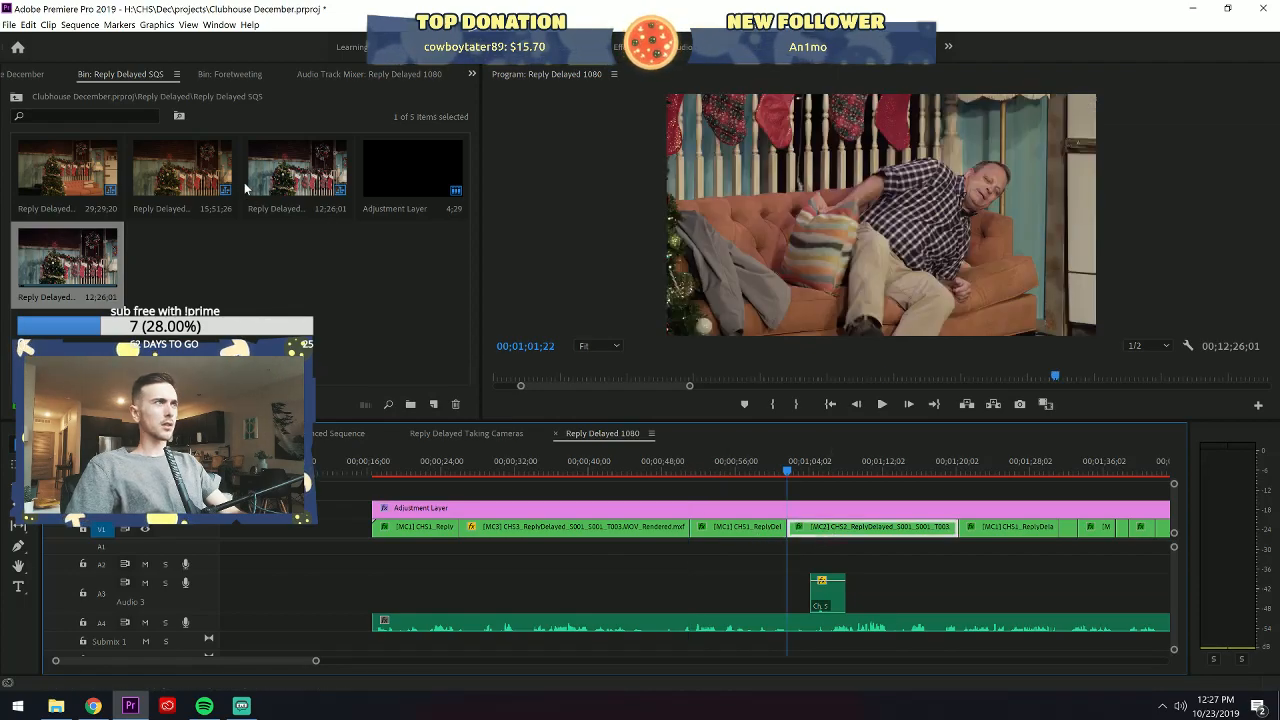
key("3")
left_click(218, 76)
left_click(275, 76)
left_click(289, 77)
left_click(104, 72)
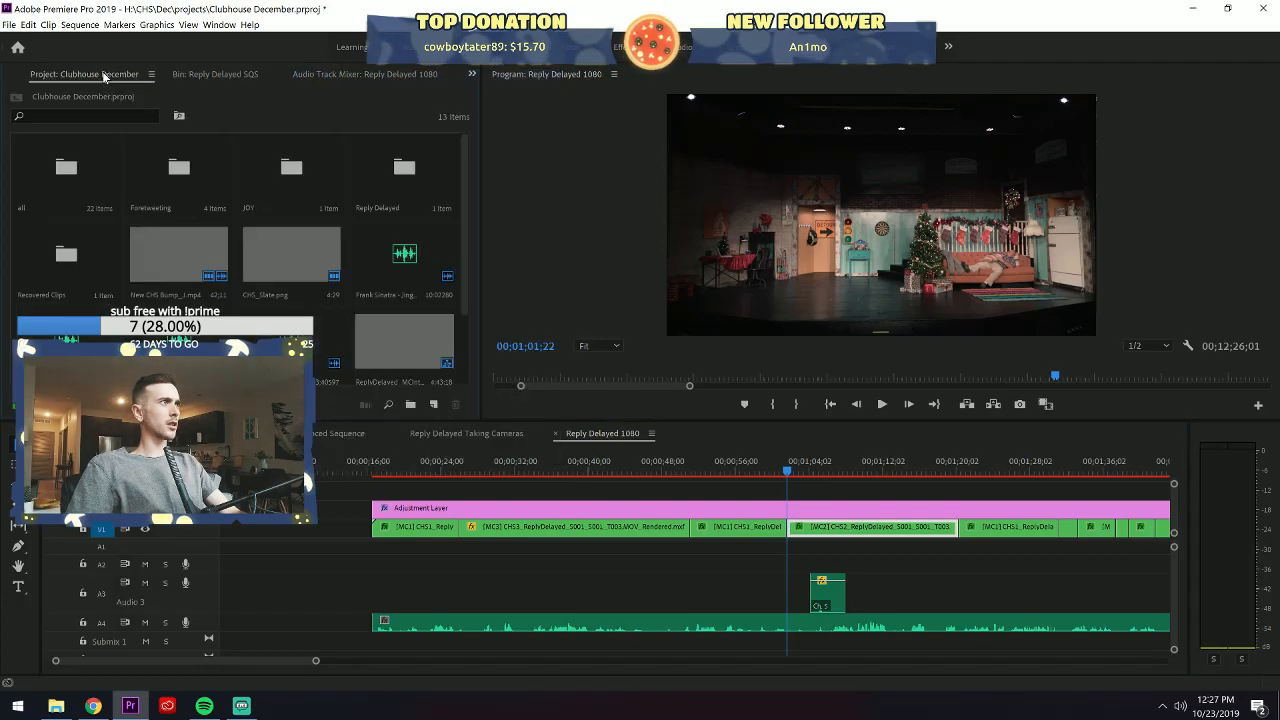
left_click(155, 74)
left_click(190, 76)
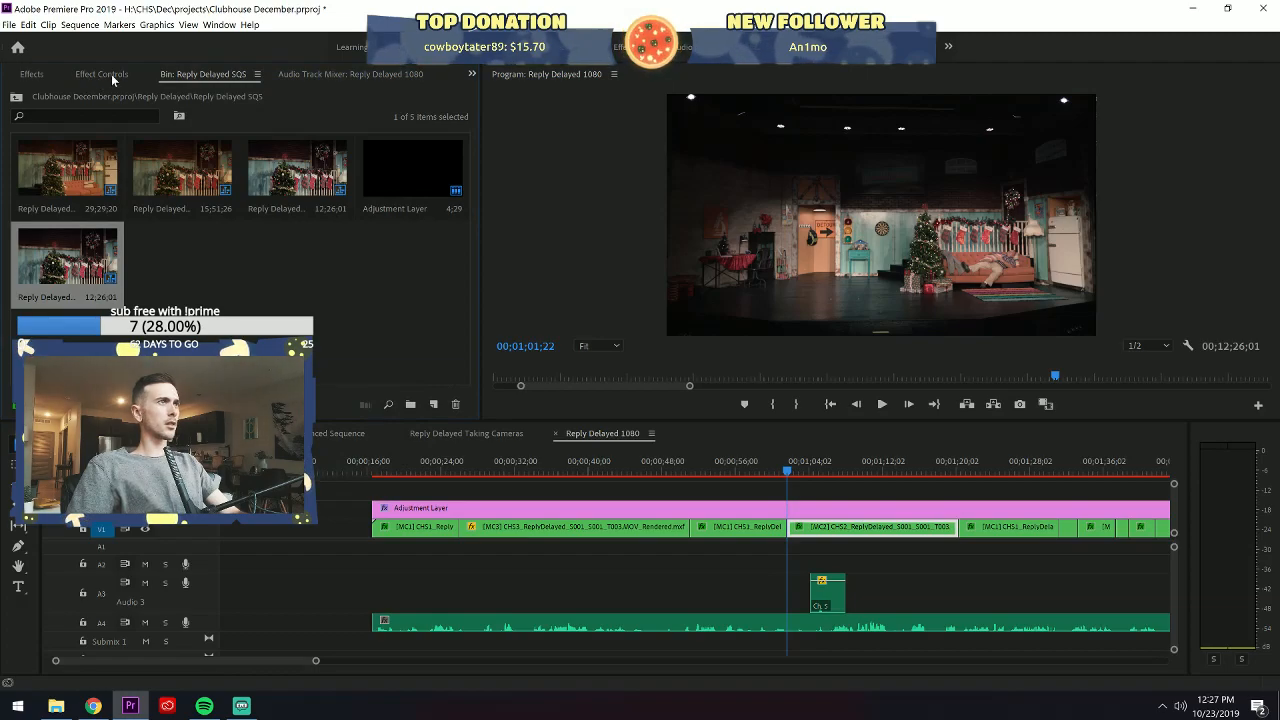
left_click(111, 74)
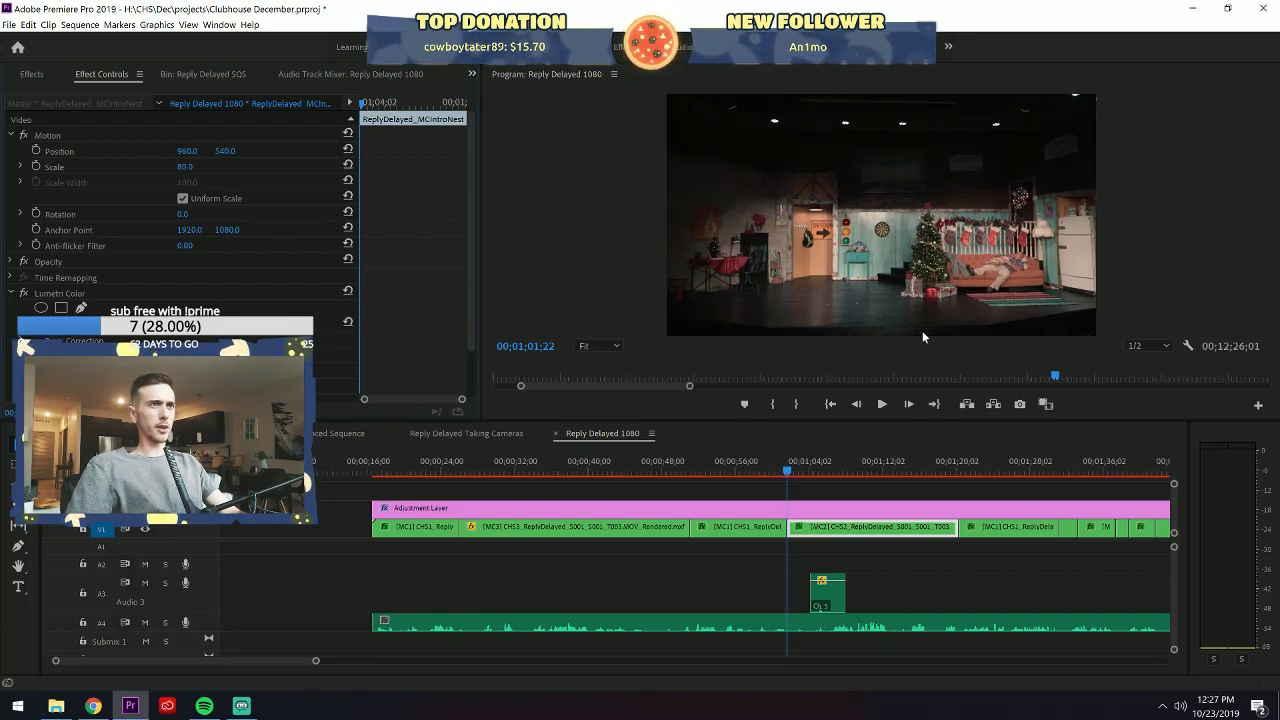
left_click_drag(185, 167, 200, 167)
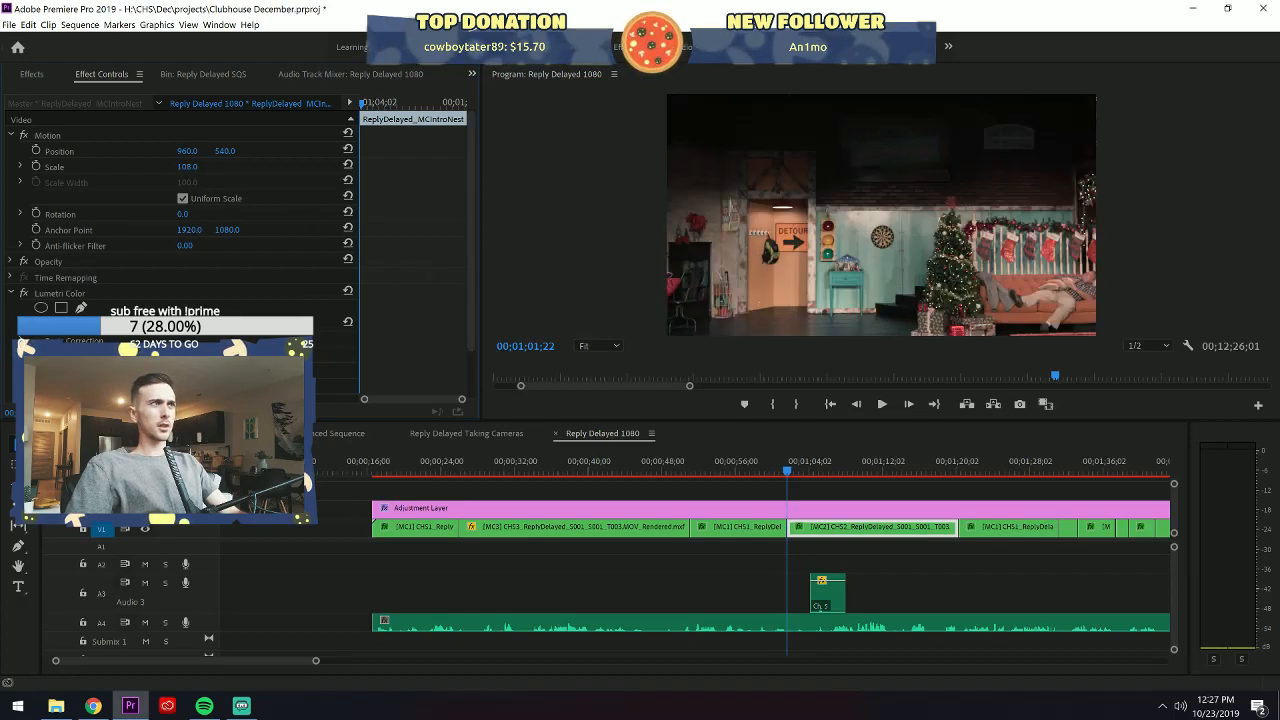
left_click(190, 167)
type("100")
key("Return")
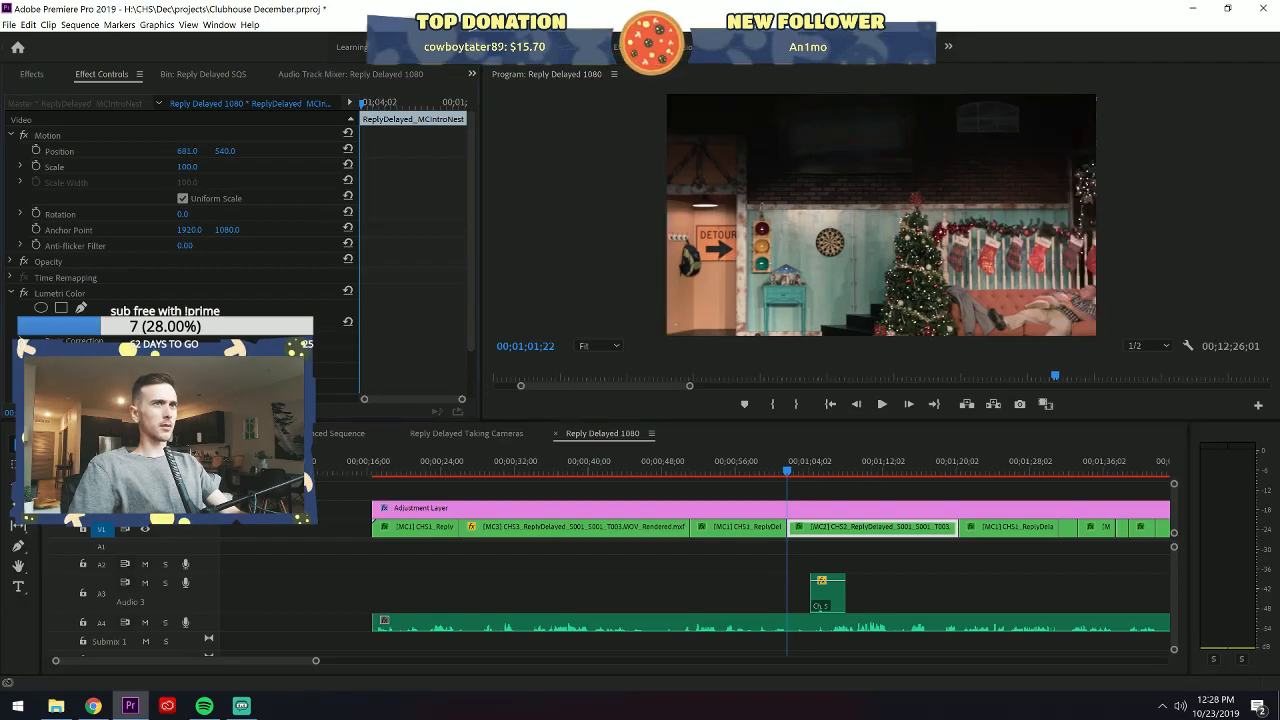
Reframe the [MC2] clip to Position 538, 344, with playback resolution at Full and the playhead at 00;01;06;29.
left_click_drag(194, 150, 198, 153)
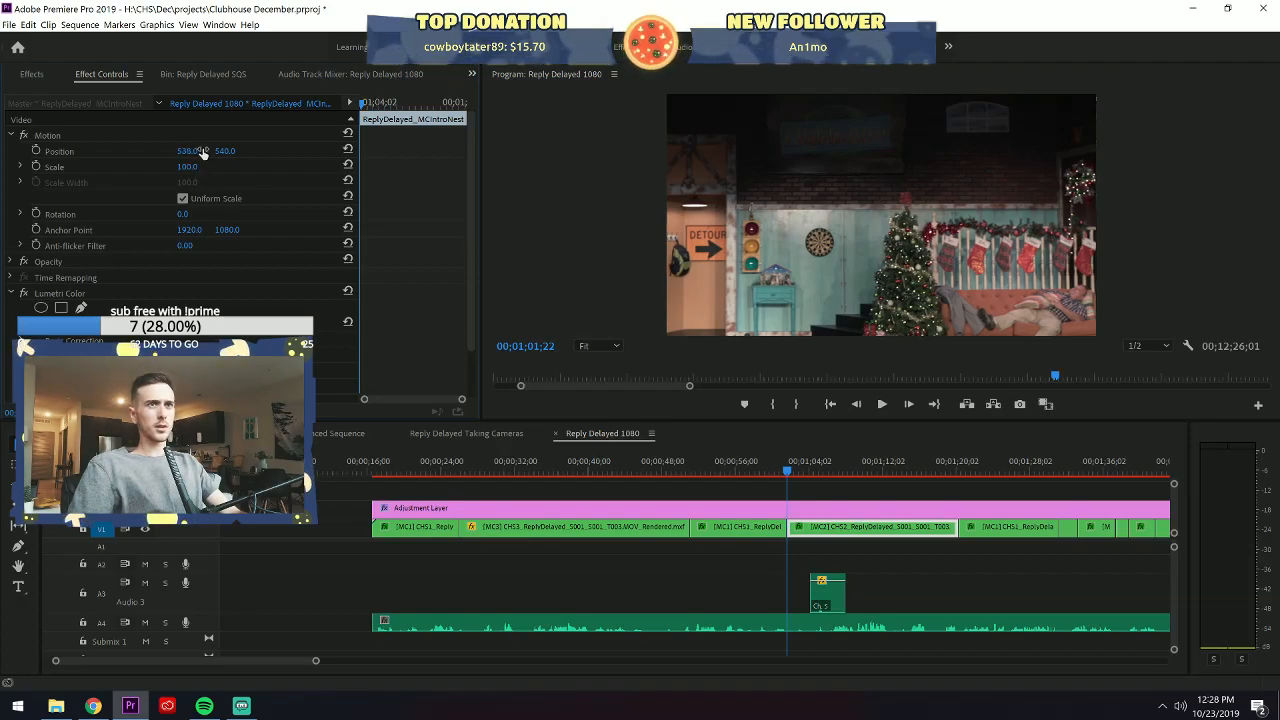
left_click(1160, 346)
left_click(1154, 354)
left_click(835, 467)
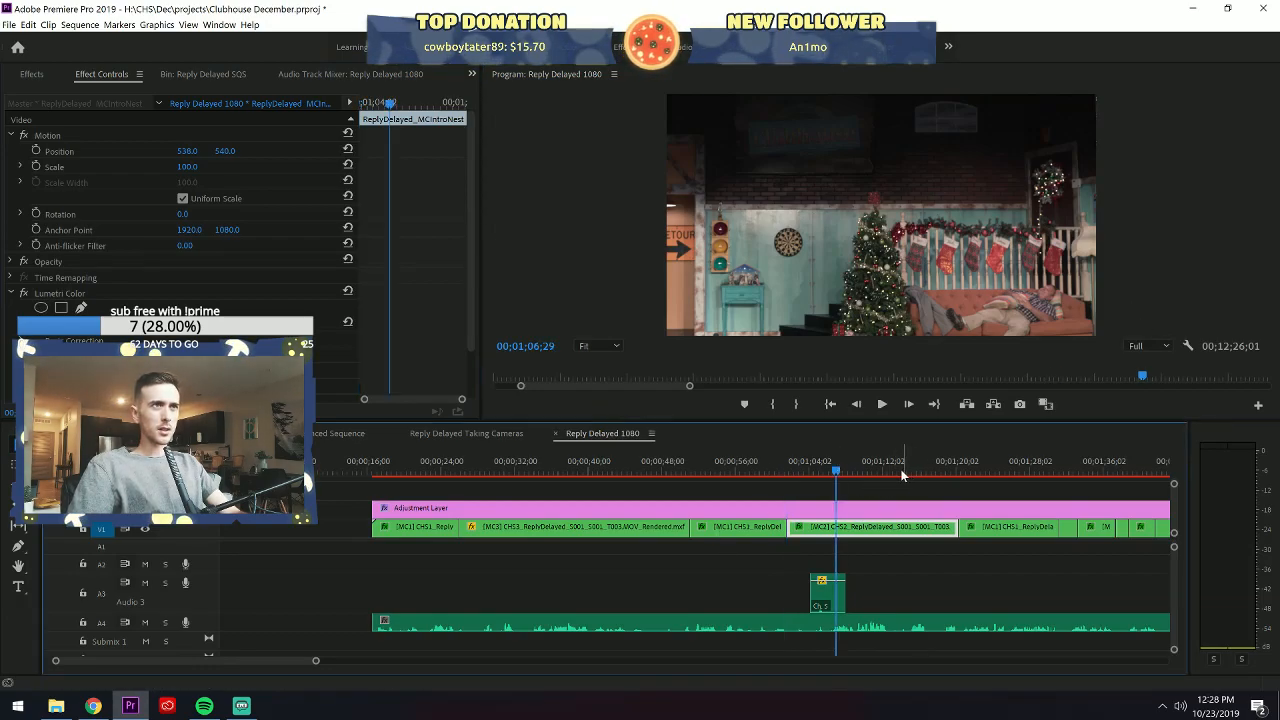
left_click_drag(226, 151, 226, 150)
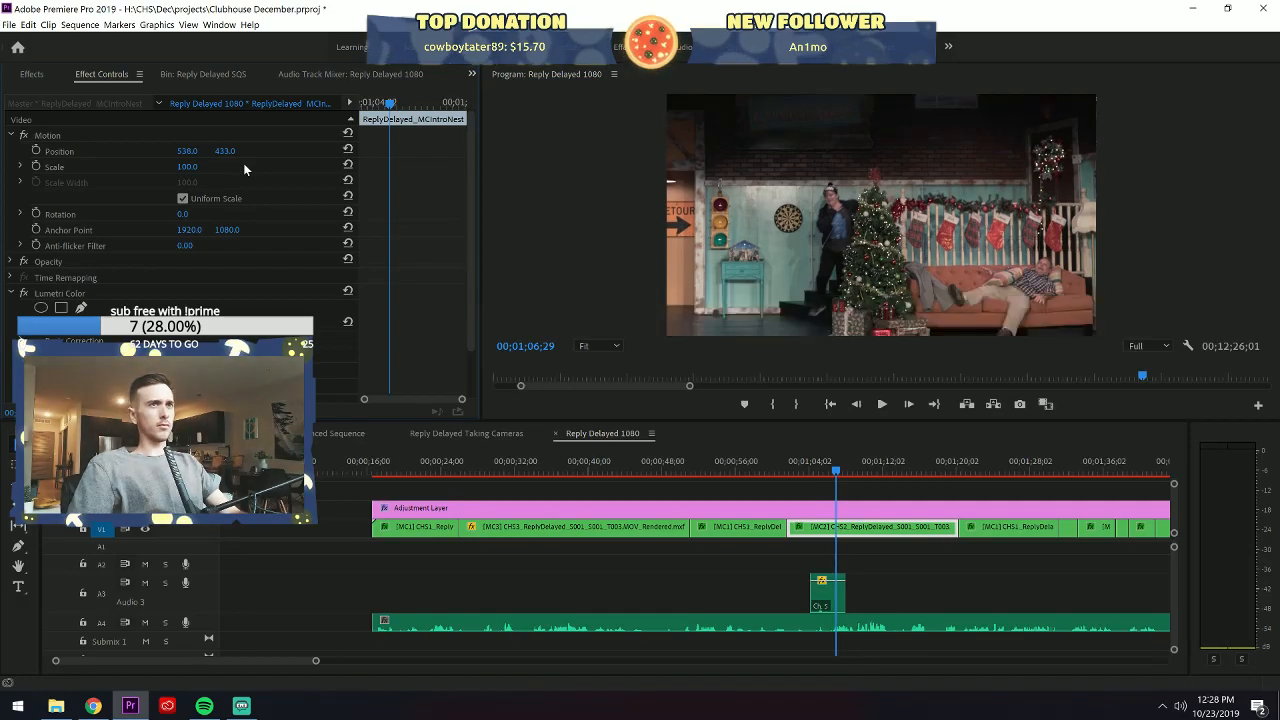
left_click_drag(228, 151, 239, 152)
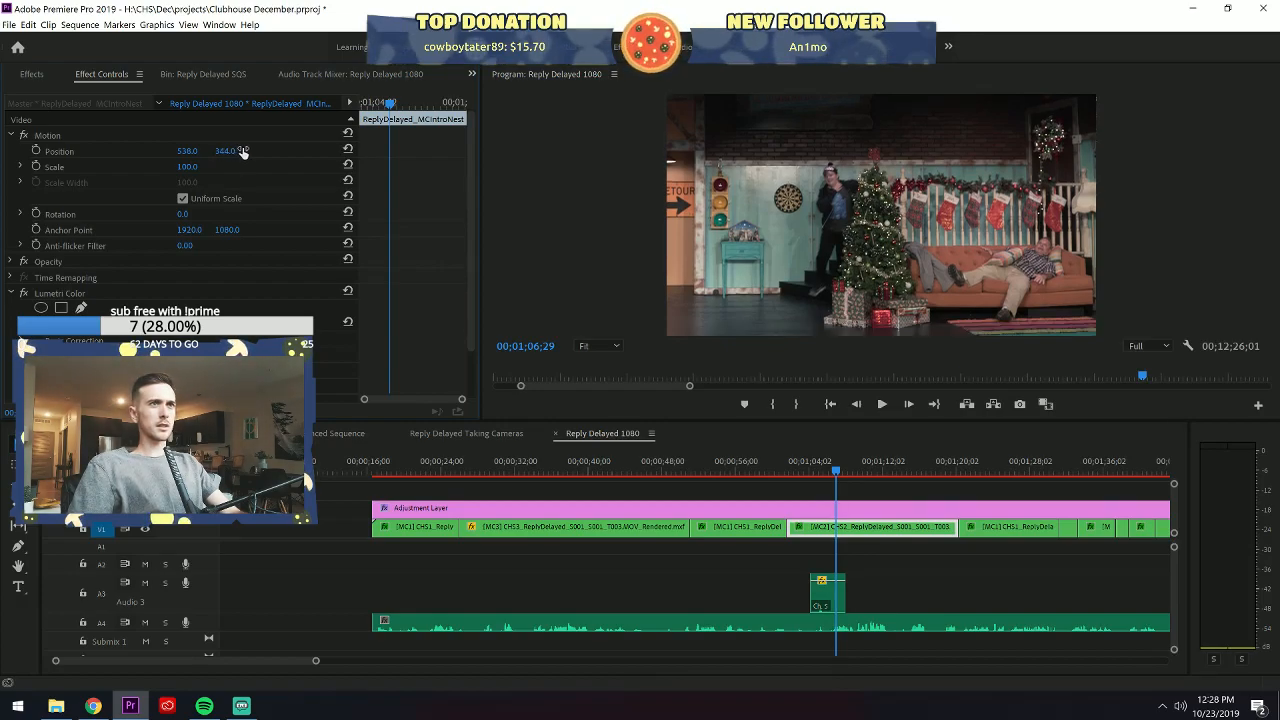
Check the [MC2] clip's framing at 00;01;09;00 and 00;01;18;09, and copy its Motion settings.
left_click(856, 474)
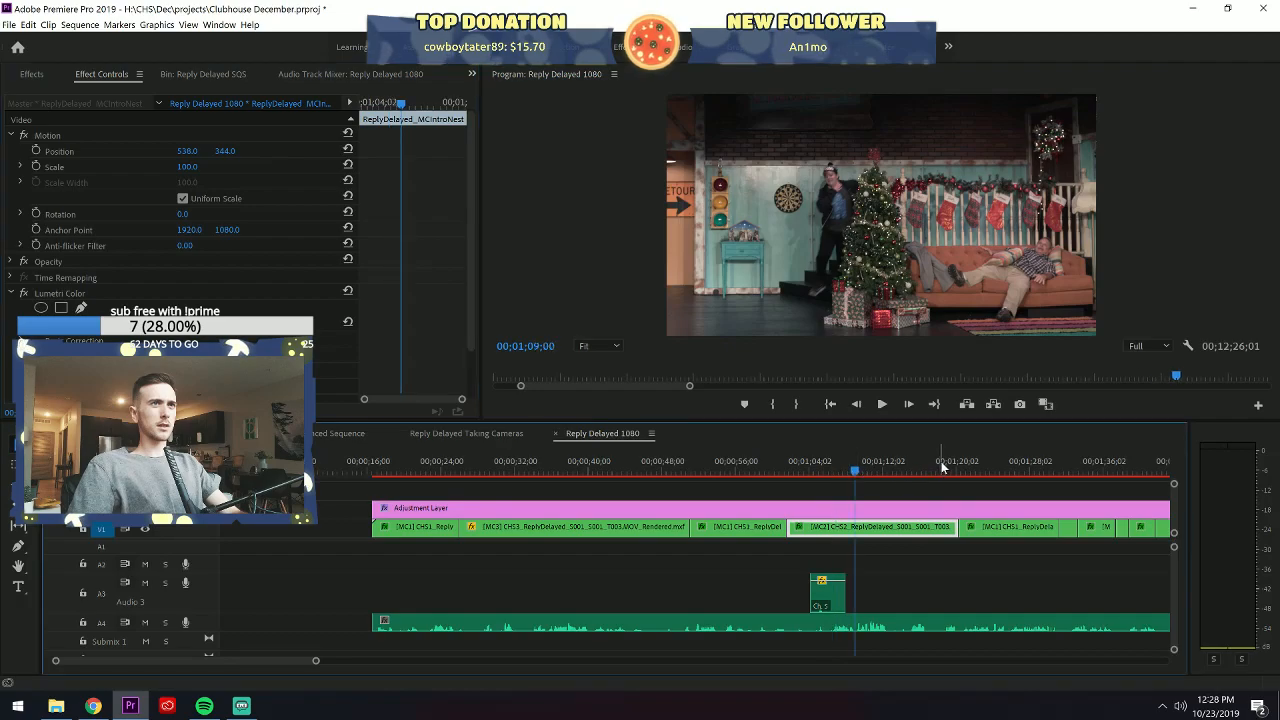
left_click(941, 462)
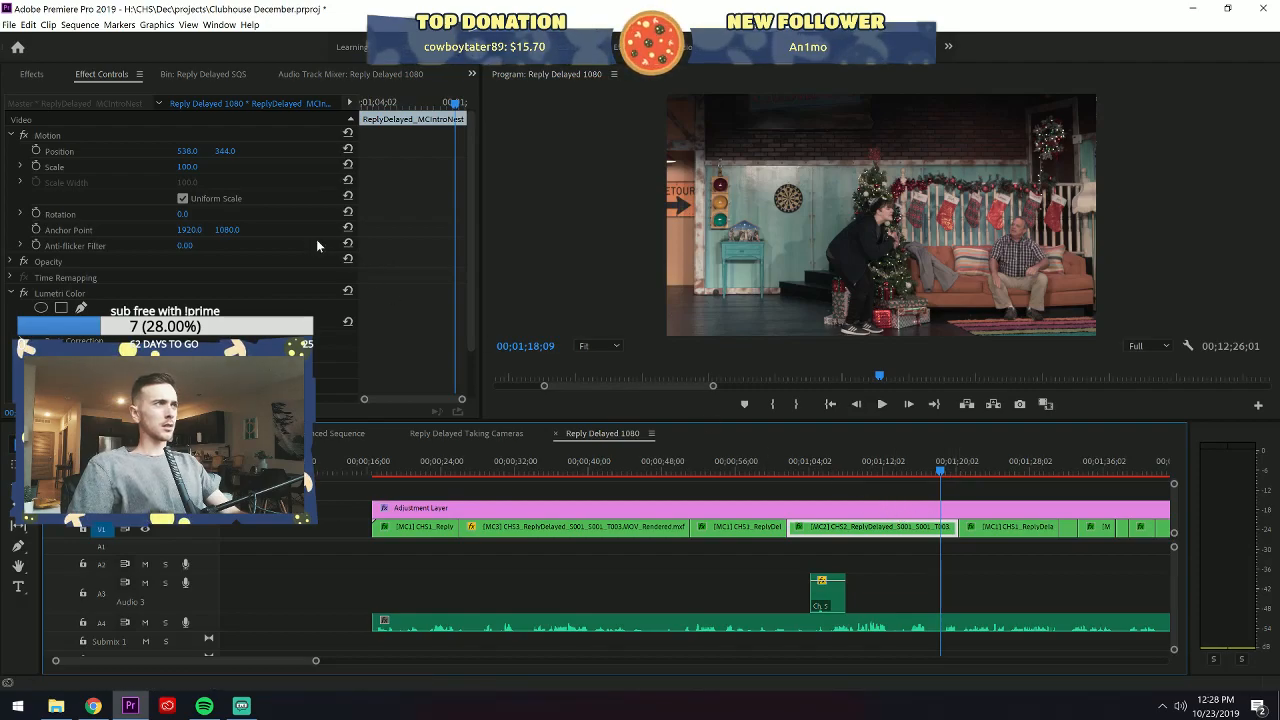
left_click(162, 135)
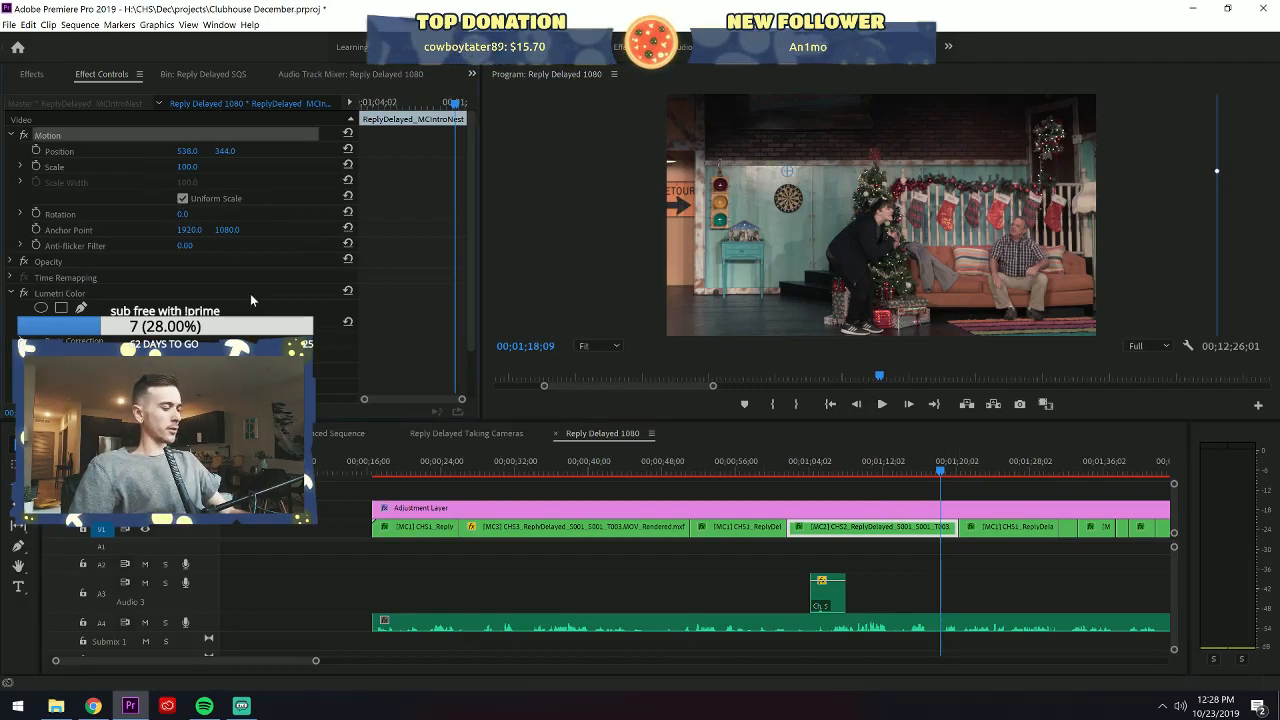
Apply the copied Motion settings to the next long [MC2] clip on V1, with the playhead at 00;01;46;15.
scroll(303, 660, "down", 5)
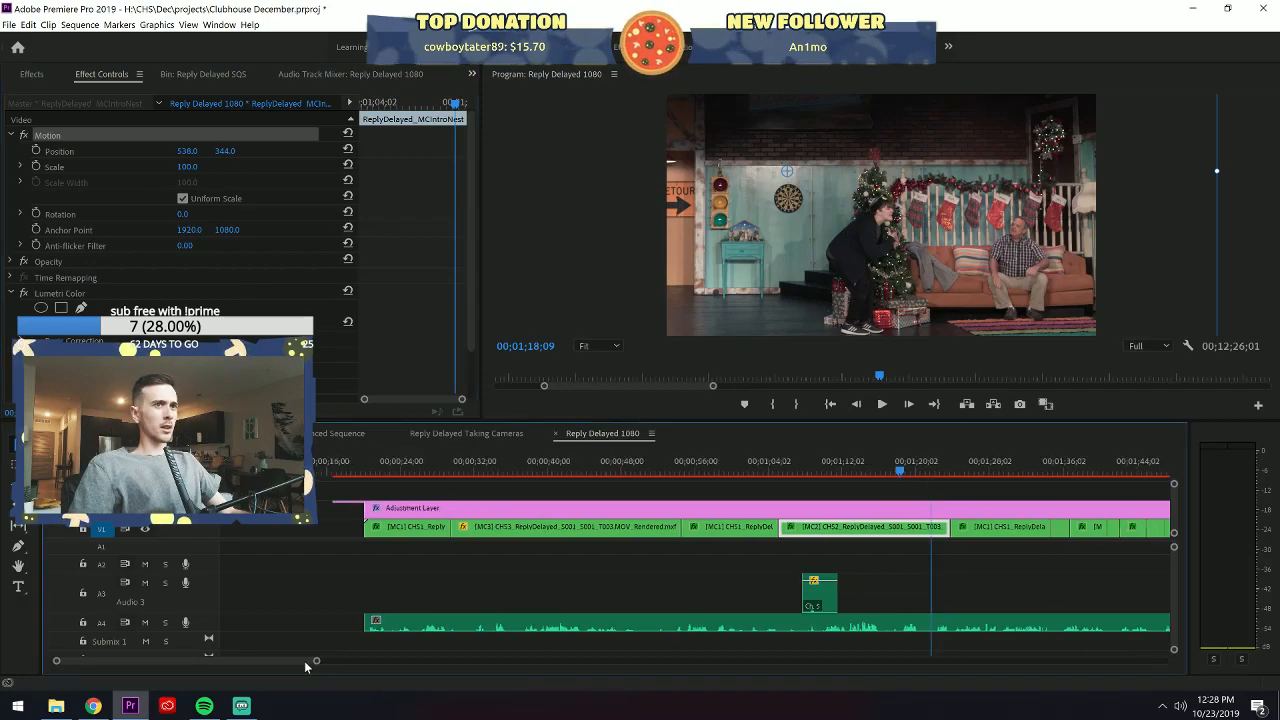
key("Down")
key("Down")
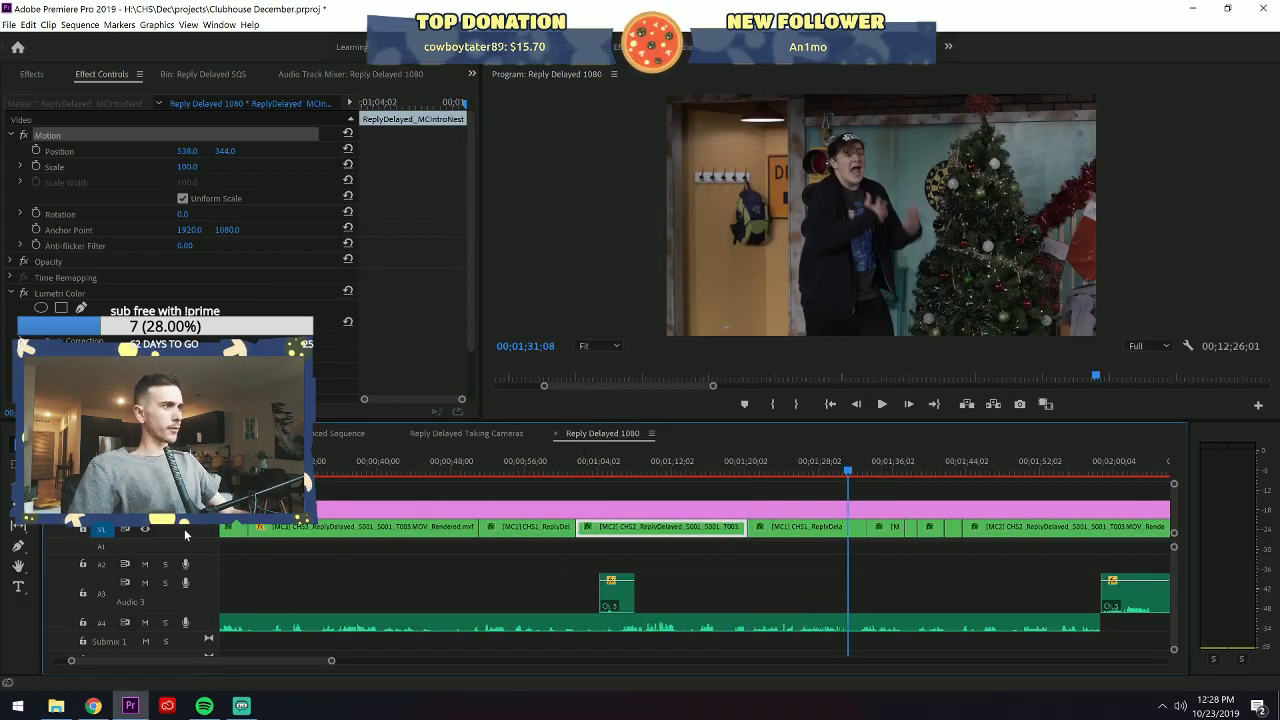
right_click(57, 535)
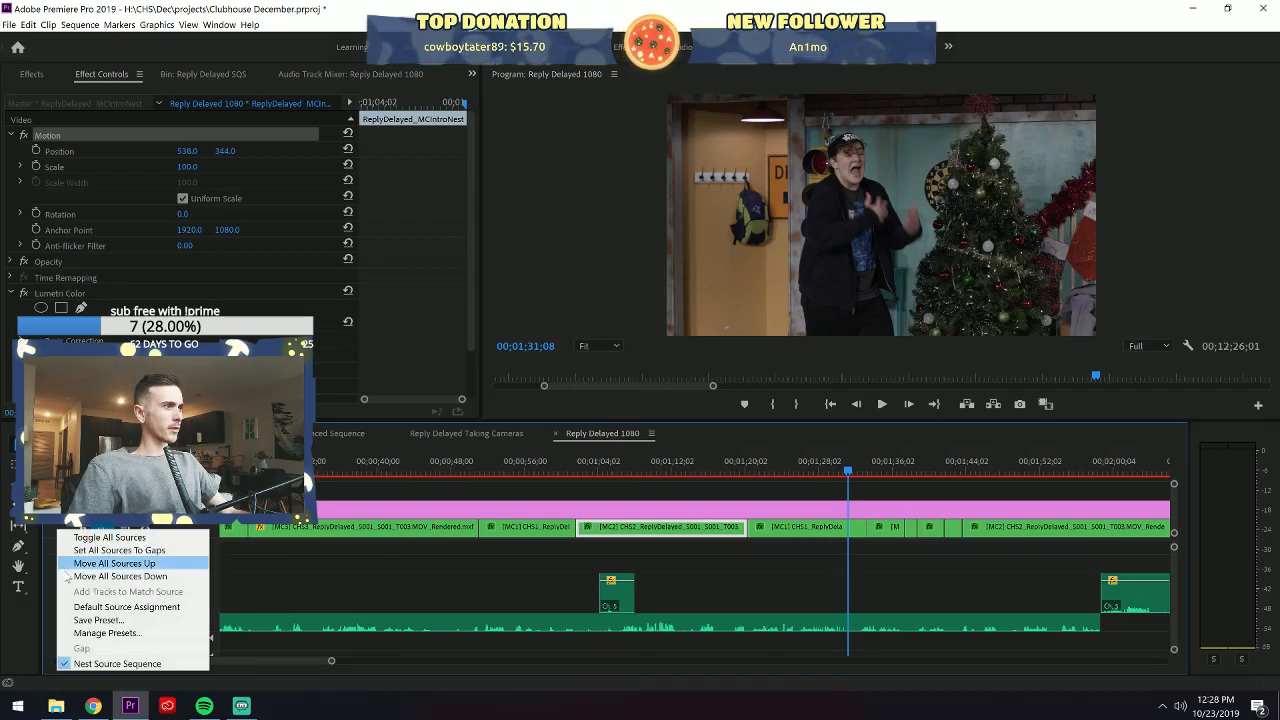
left_click(80, 606)
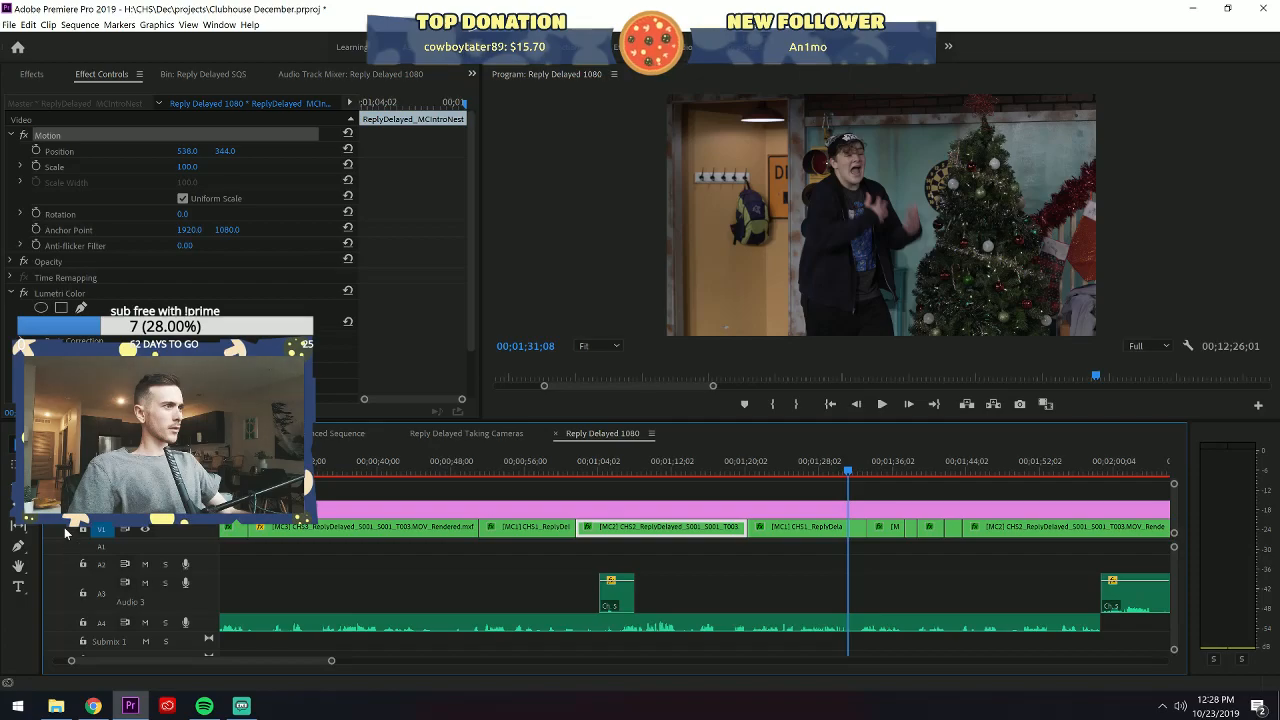
left_click_drag(851, 468, 871, 468)
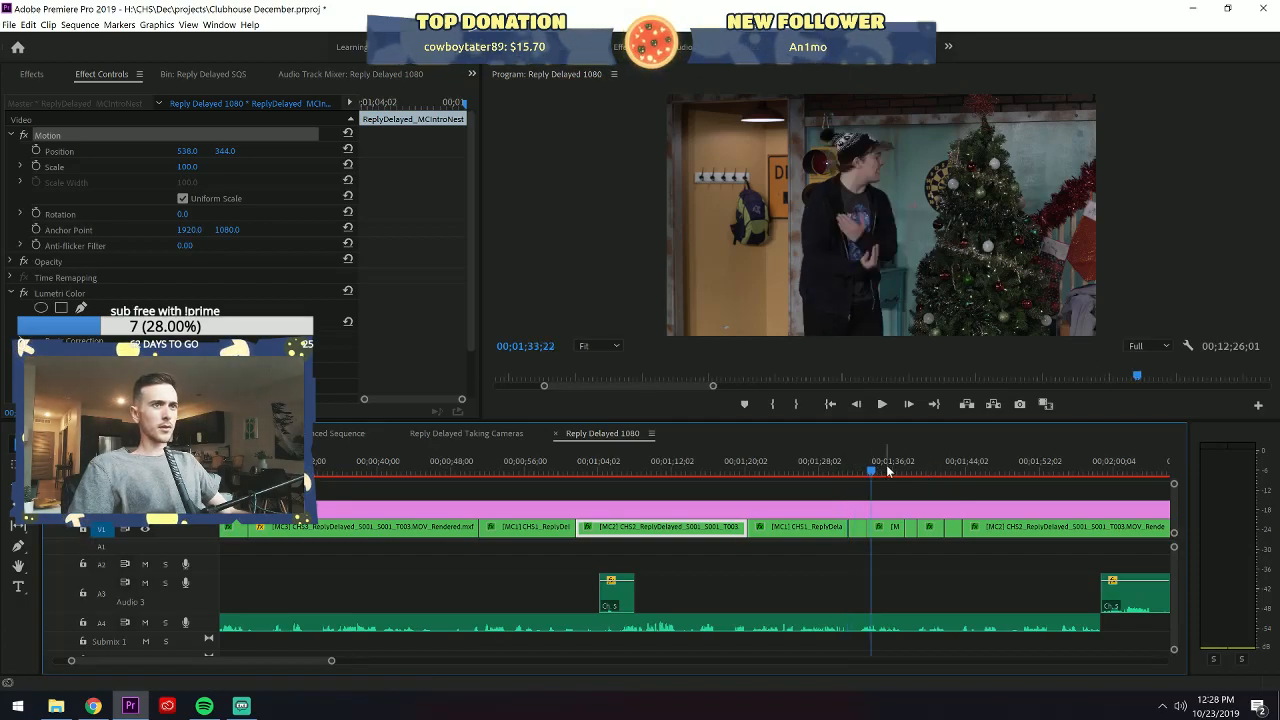
left_click_drag(331, 660, 266, 661)
left_click(973, 476)
left_click(978, 525)
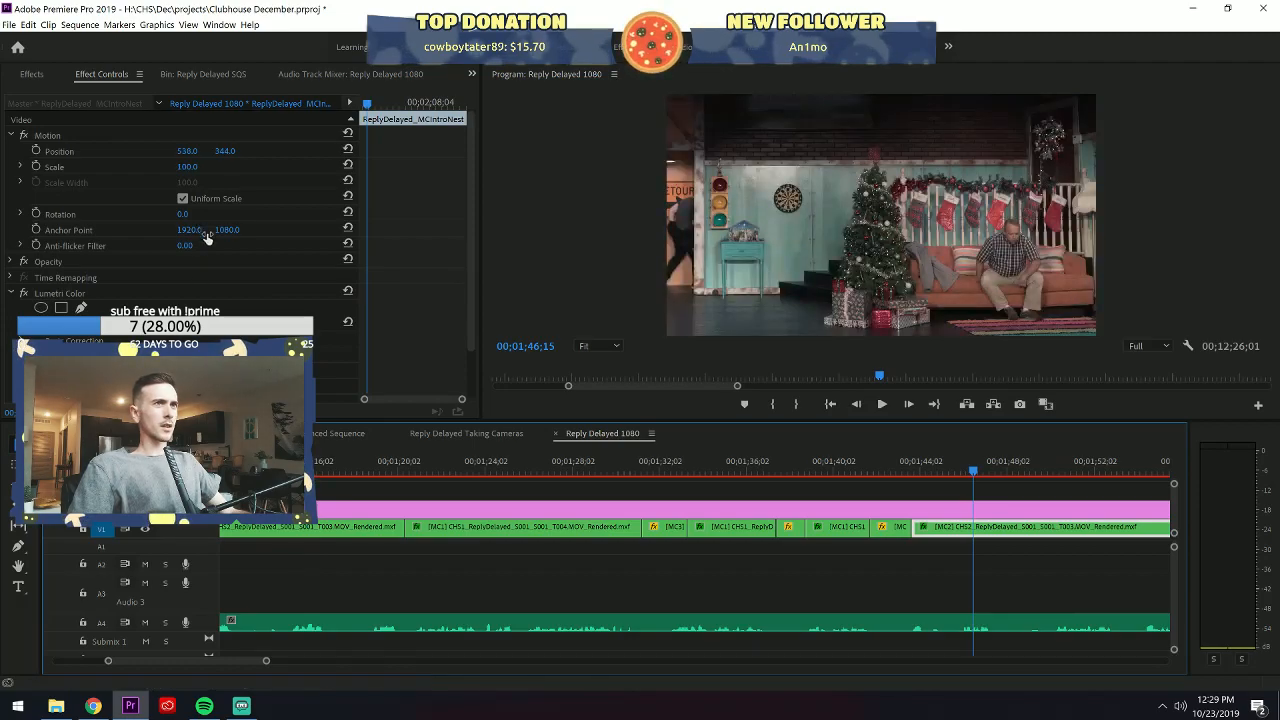
Set this [MC2] clip's Scale to 75 and reframe it to Position 808, 430.
left_click(188, 167)
type("75")
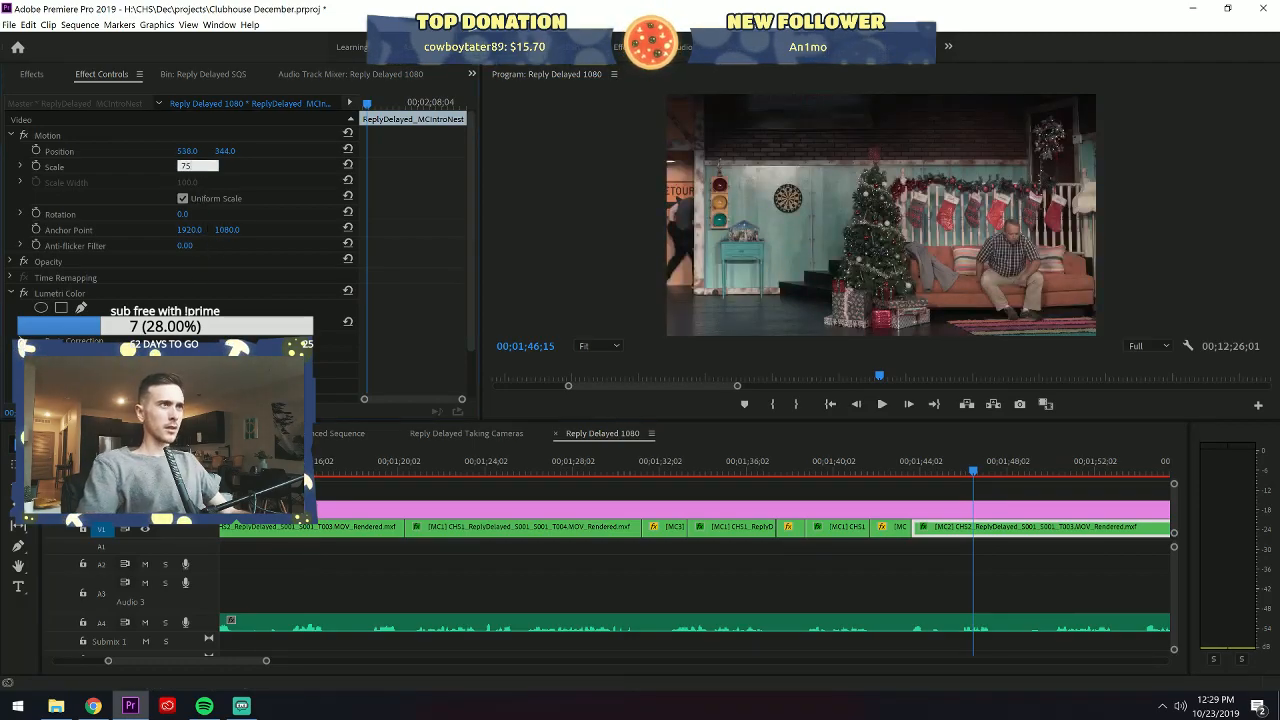
key("Return")
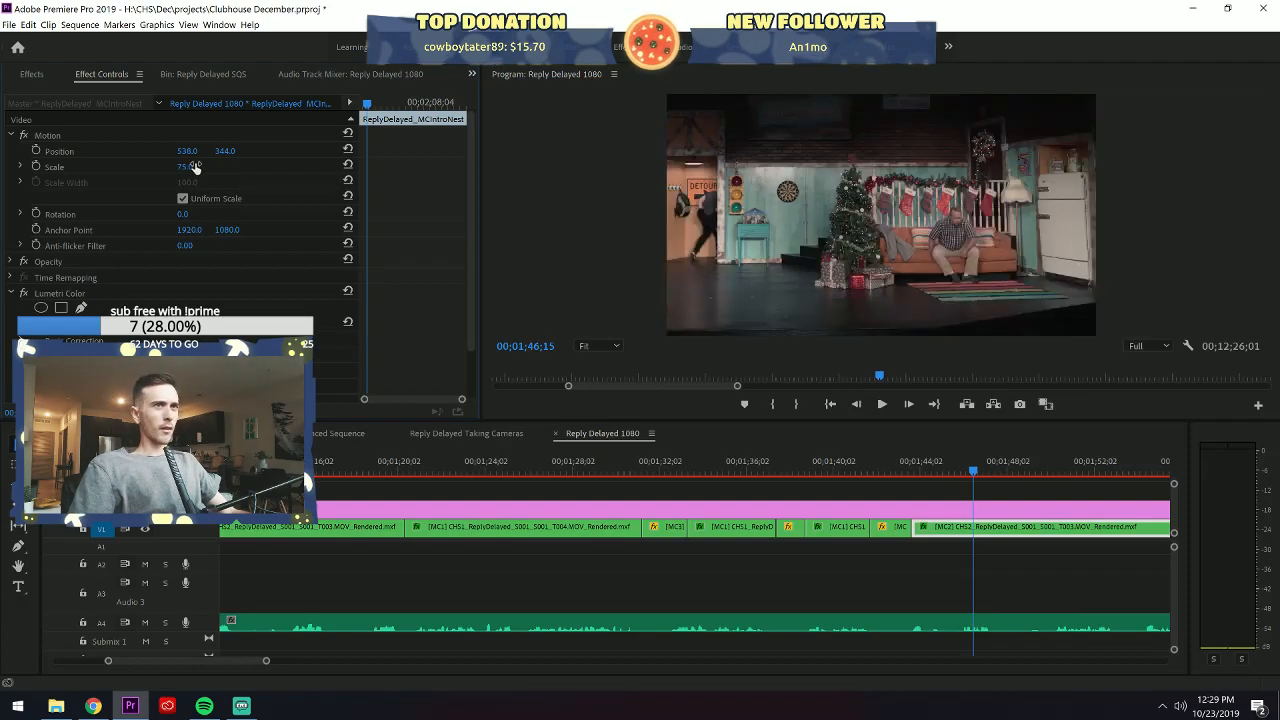
mouse_move(222, 153)
left_mouse_down()
mouse_move(199, 147)
mouse_move(231, 150)
left_mouse_up()
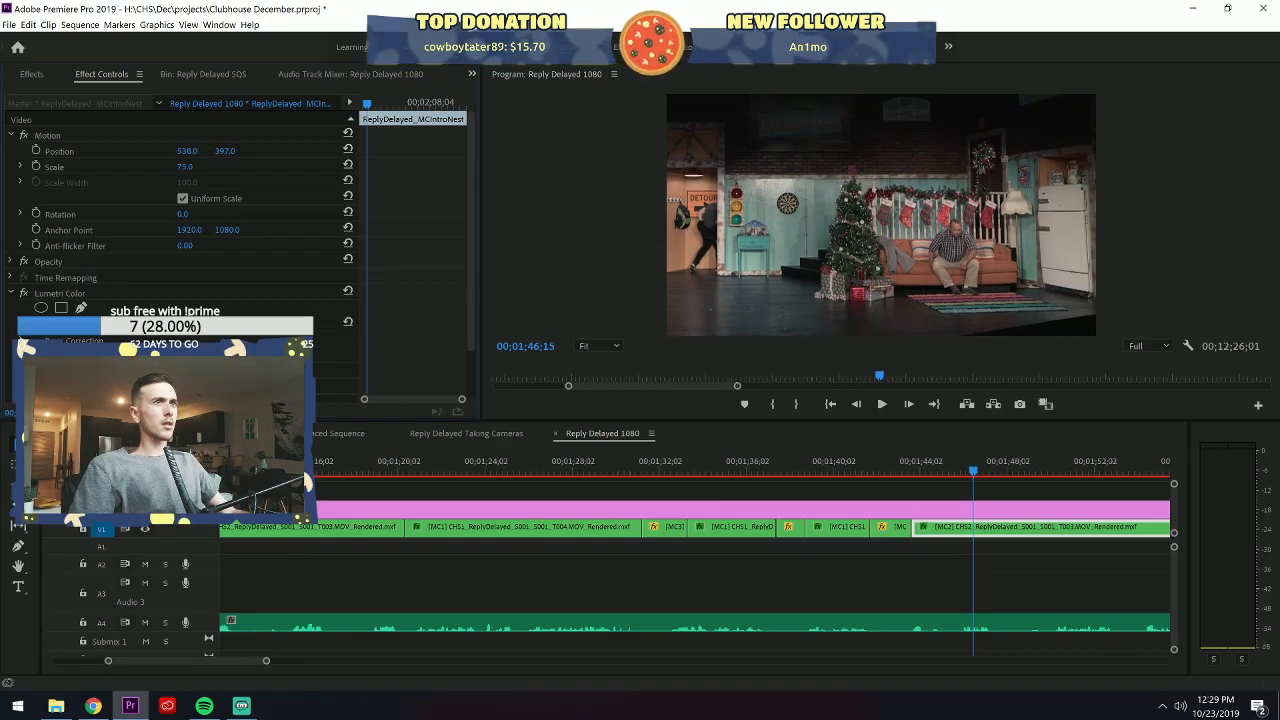
left_click_drag(190, 151, 194, 151)
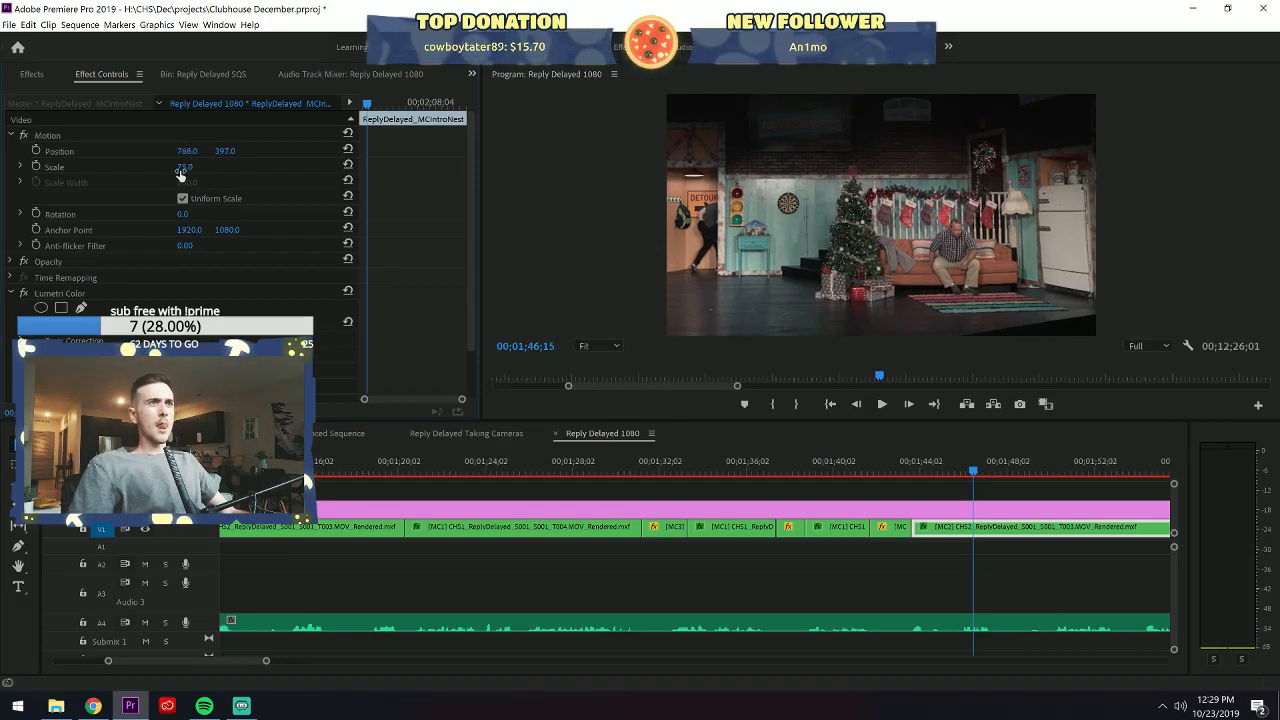
left_click_drag(191, 152, 198, 152)
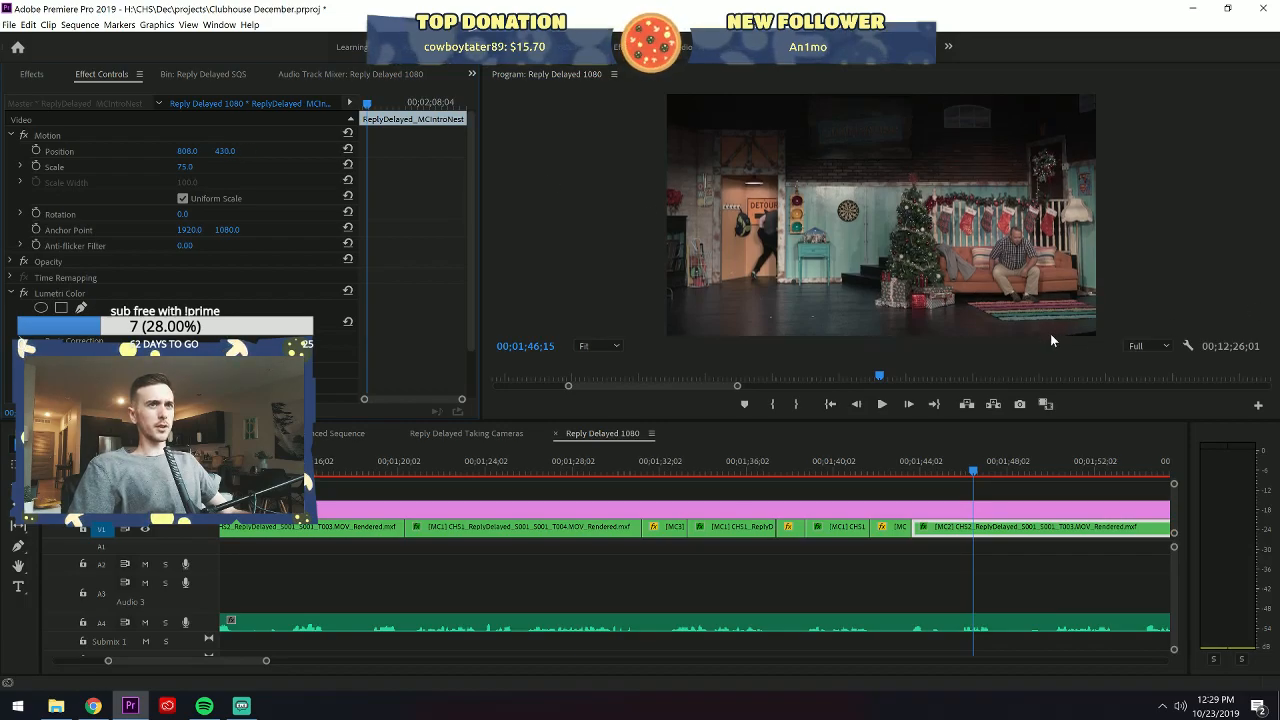
Check the framing further into the clip and shift its Position to 686, 430 with the playhead at 00;02;13;17.
left_click(1036, 468)
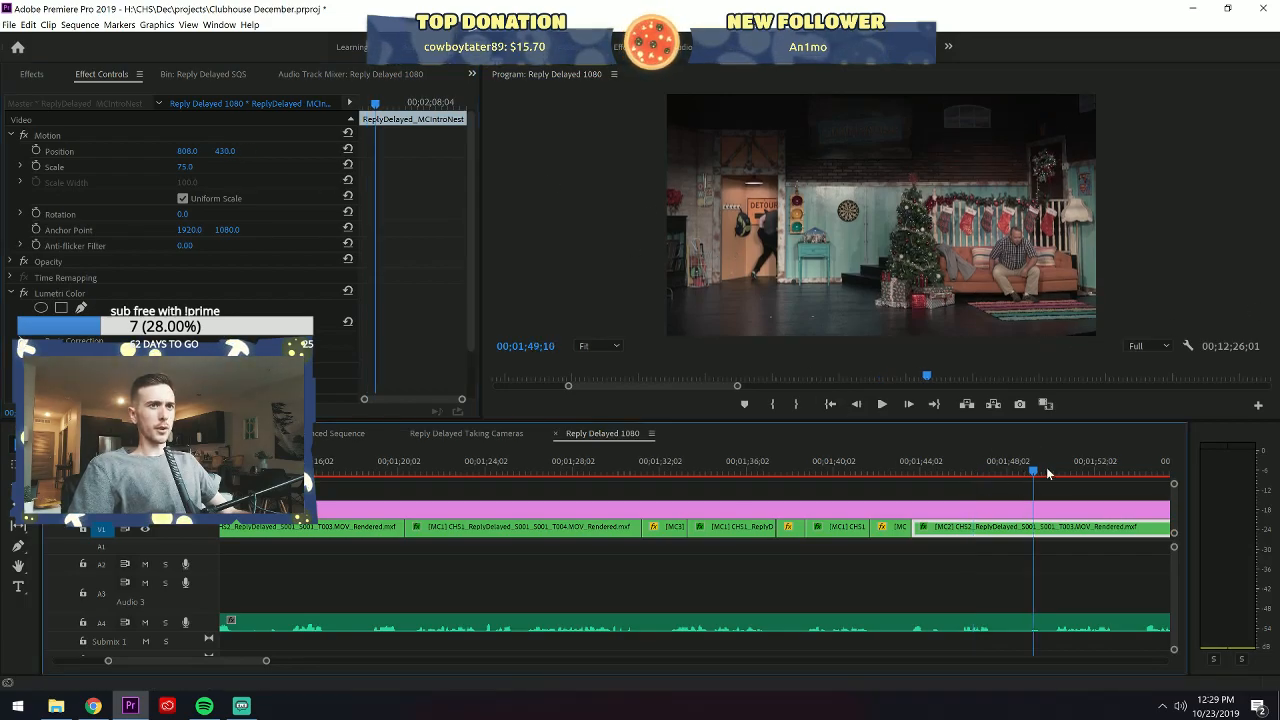
left_click_drag(266, 660, 431, 660)
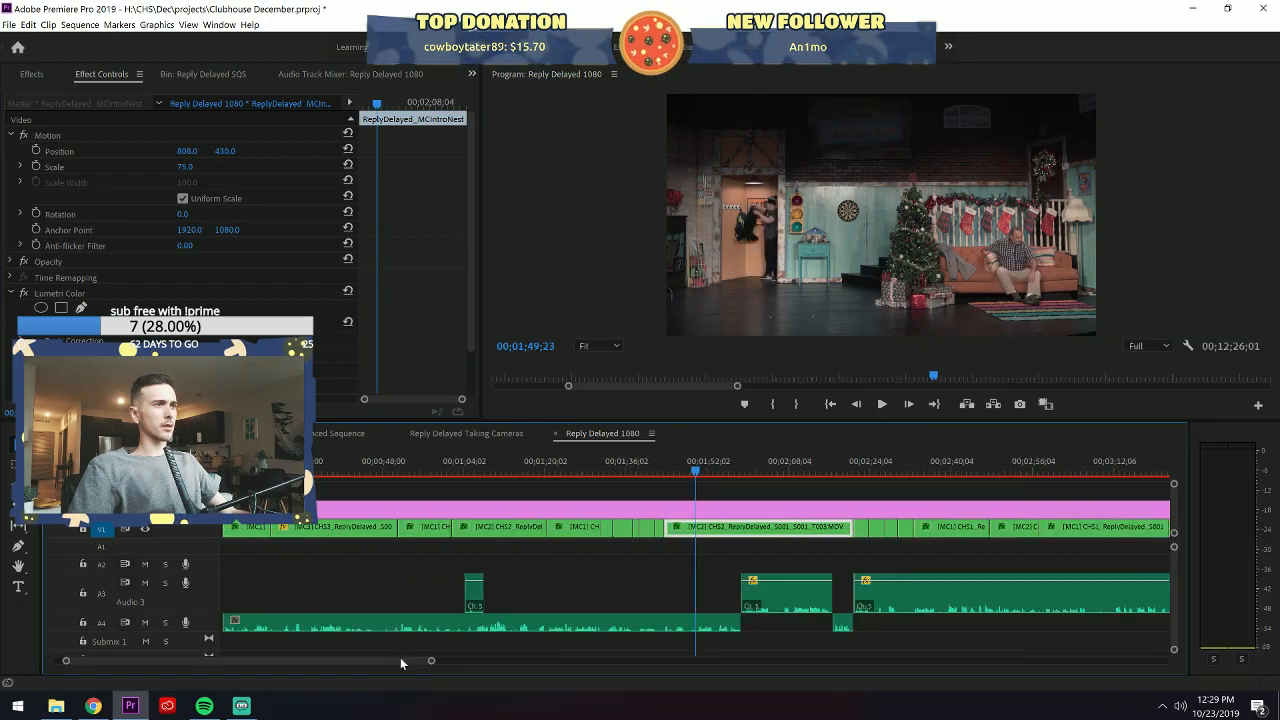
left_click(783, 466)
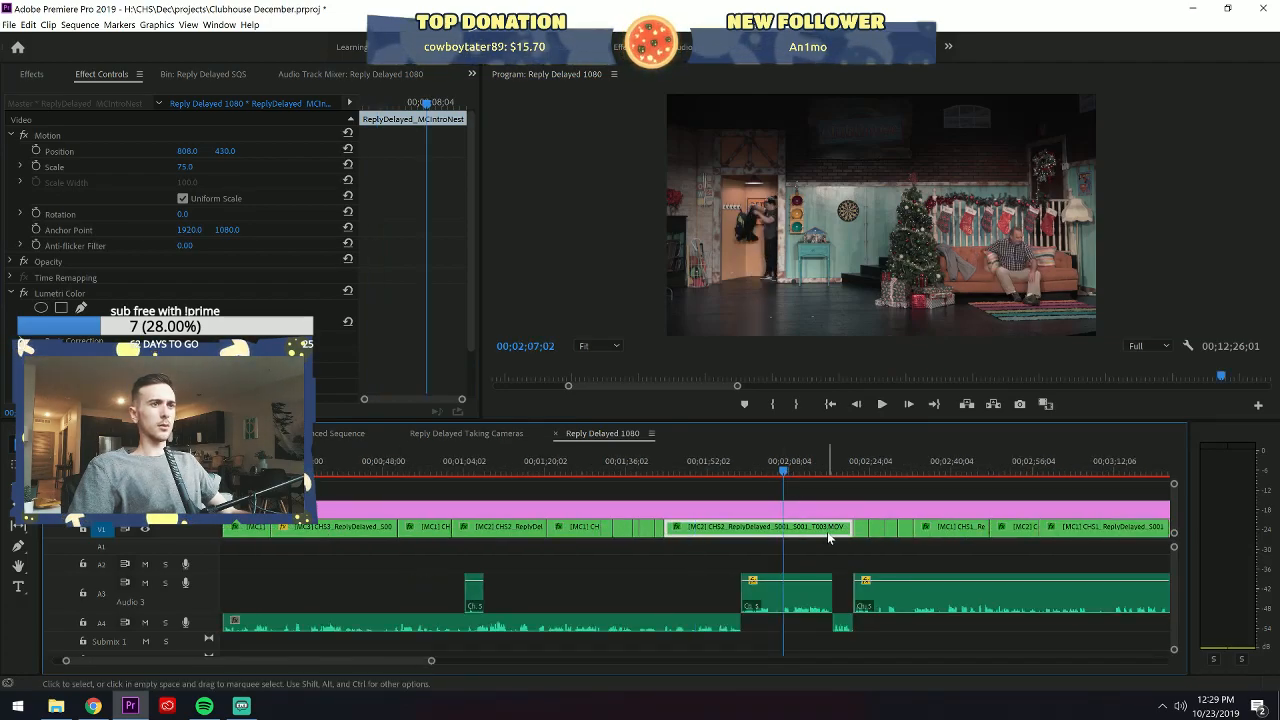
left_click(810, 472)
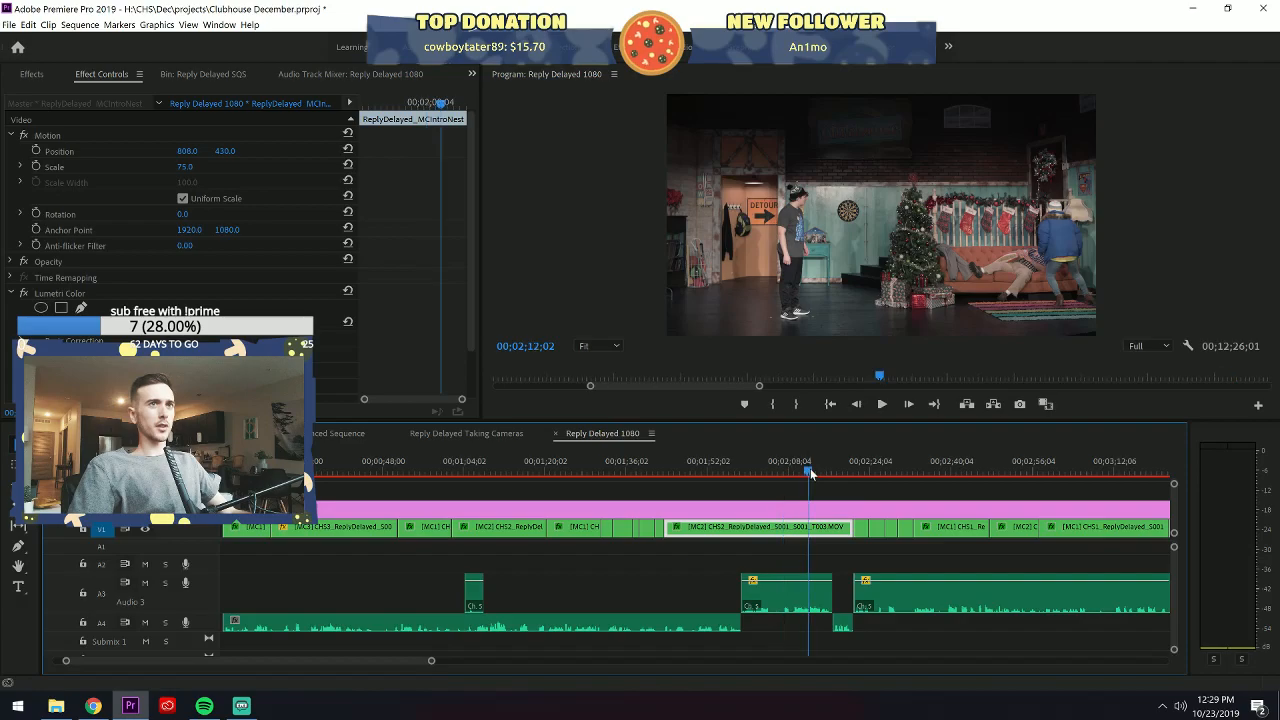
left_click(817, 473)
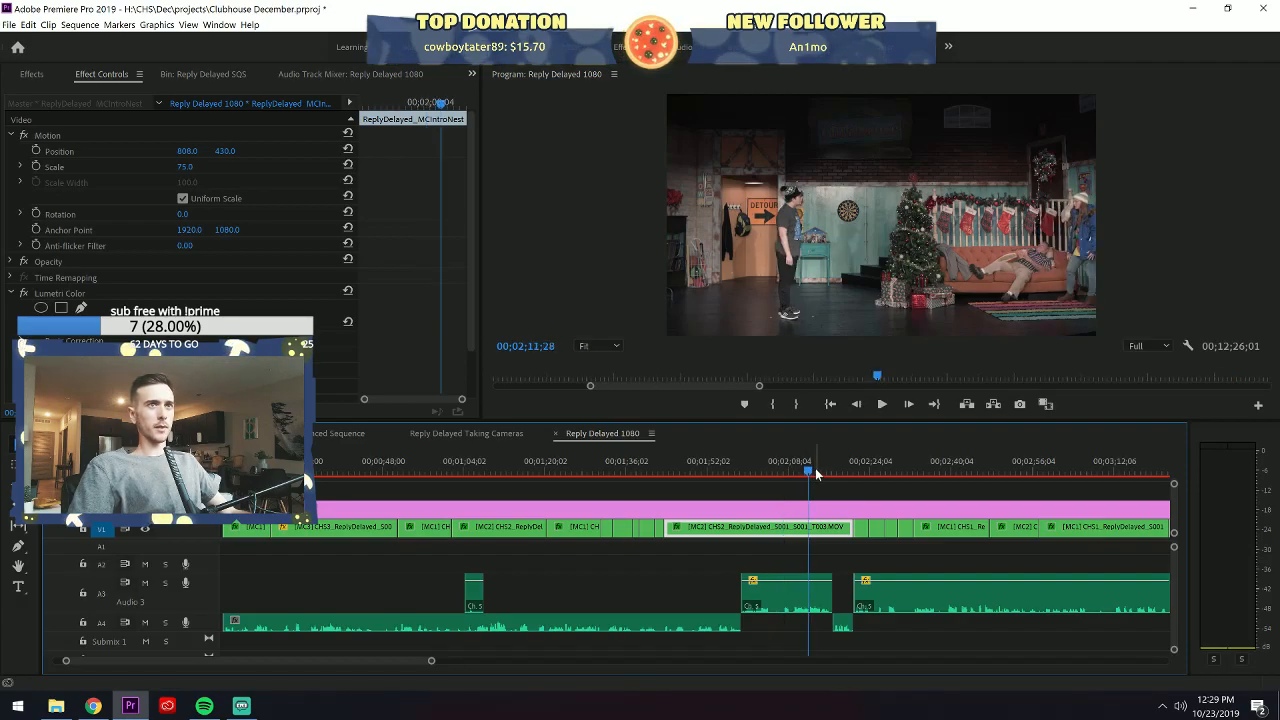
left_click_drag(189, 152, 174, 152)
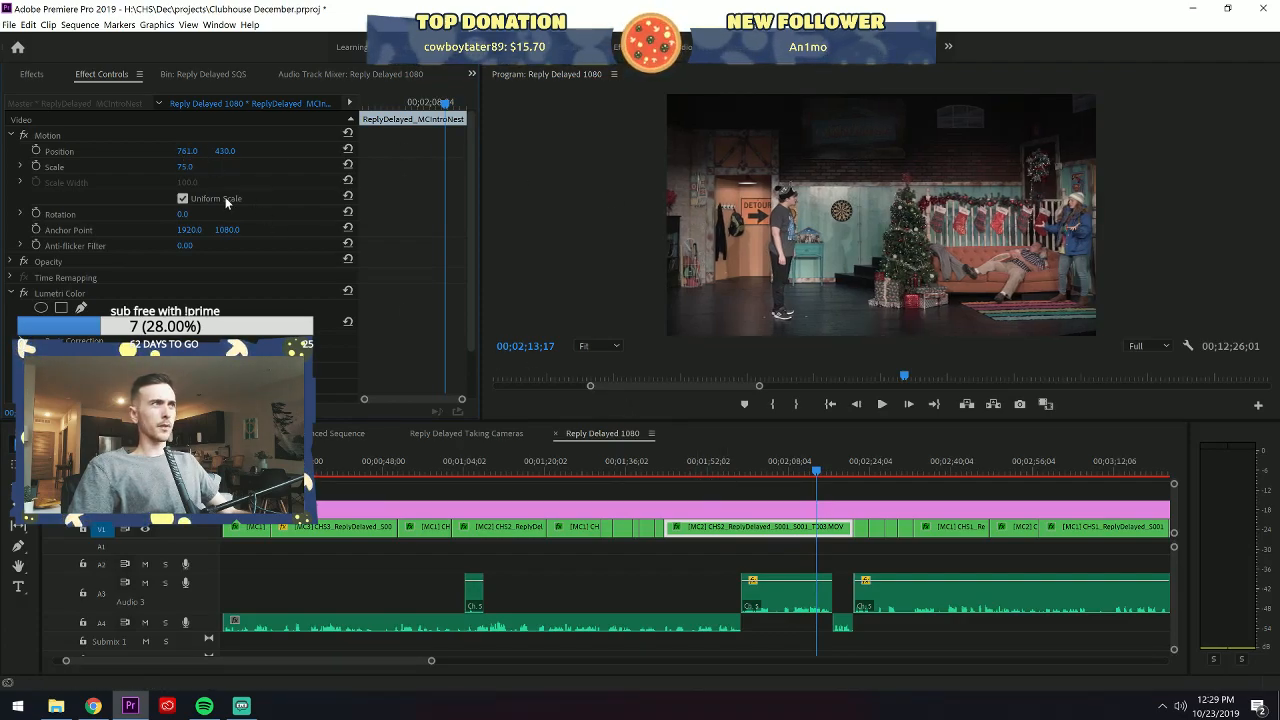
left_click(189, 137)
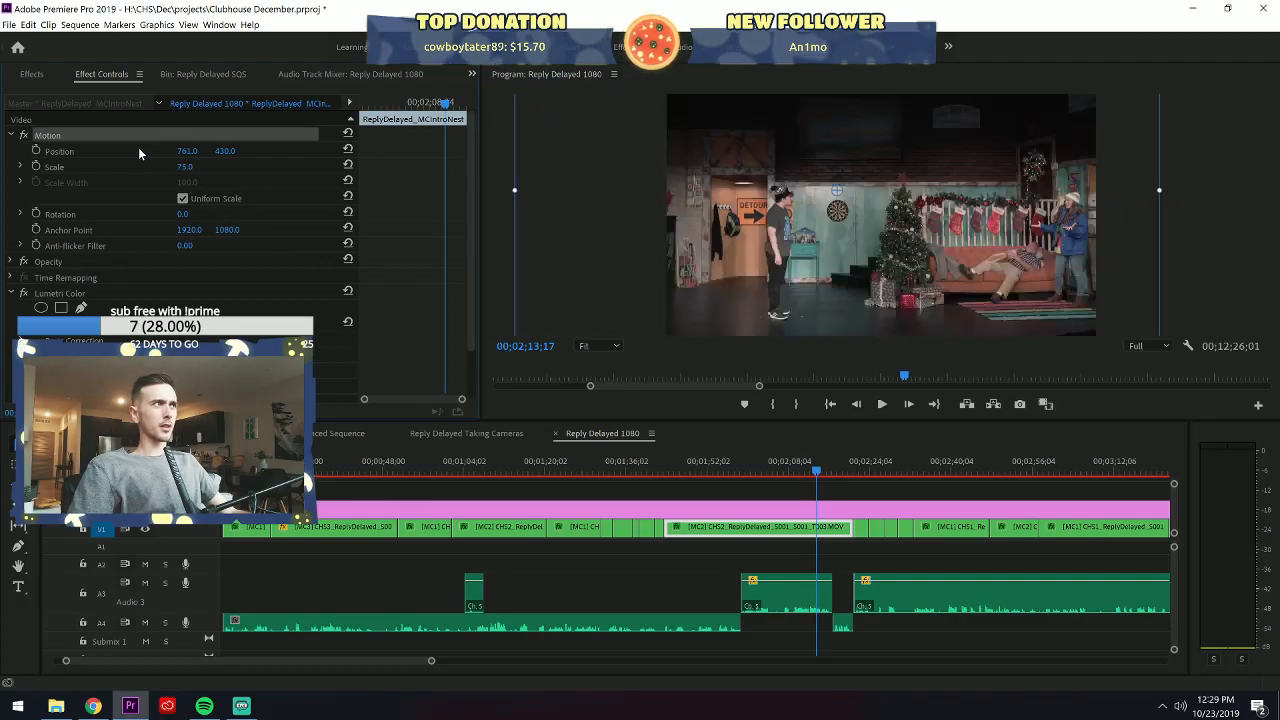
left_click(133, 147)
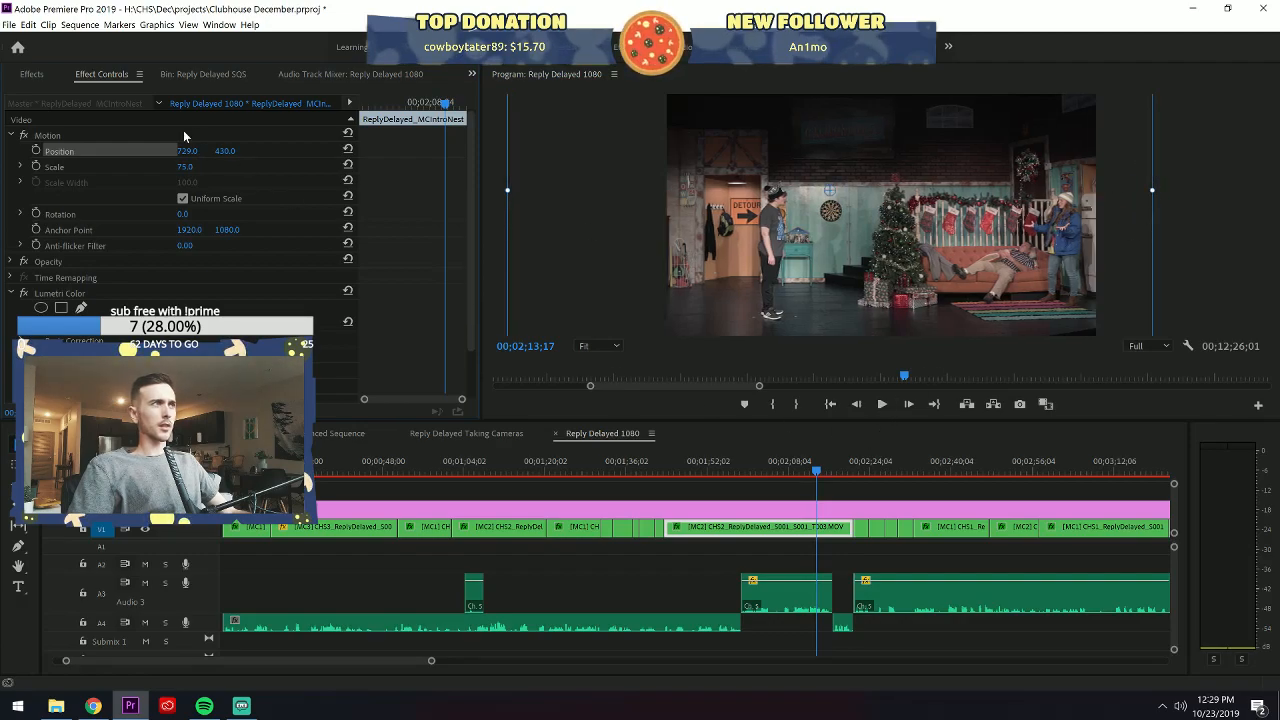
left_click_drag(179, 153, 175, 153)
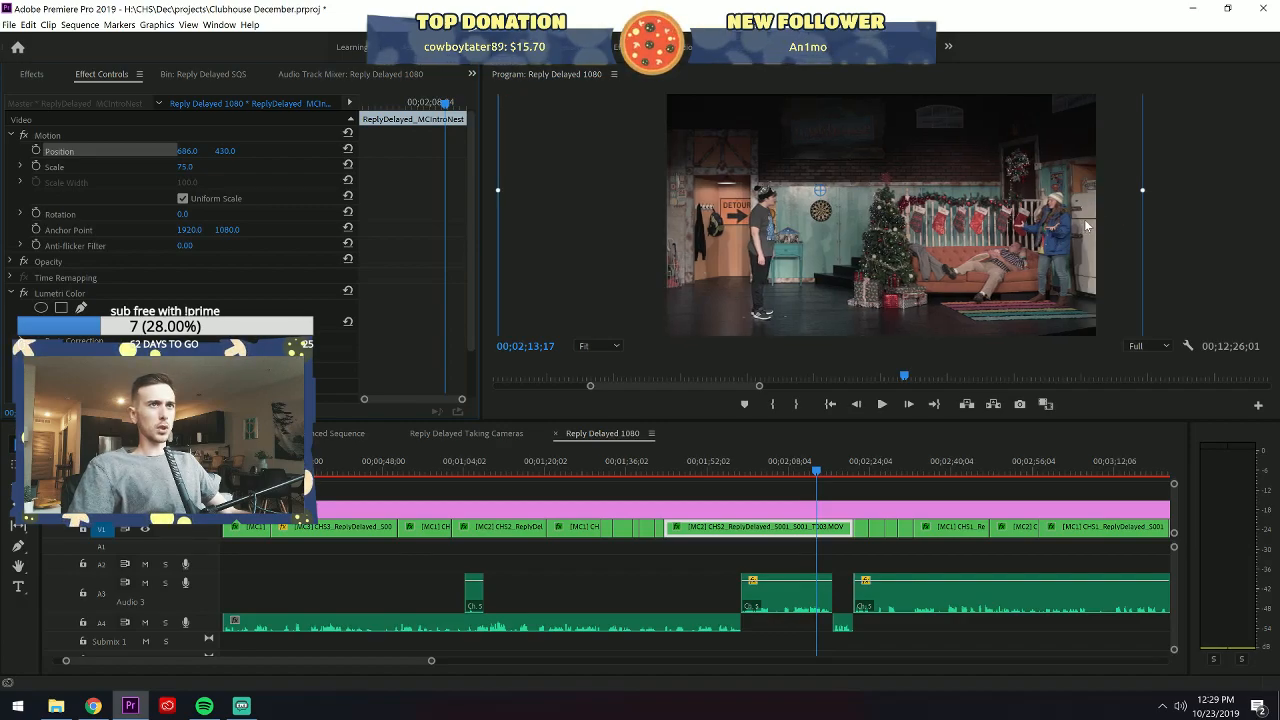
Reselect the long [MC2] clip at 00;02;03;11, set its Scale to 72 and shift its horizontal Position to 705.
left_click(898, 545)
left_click_drag(808, 477, 787, 471)
left_click(765, 470)
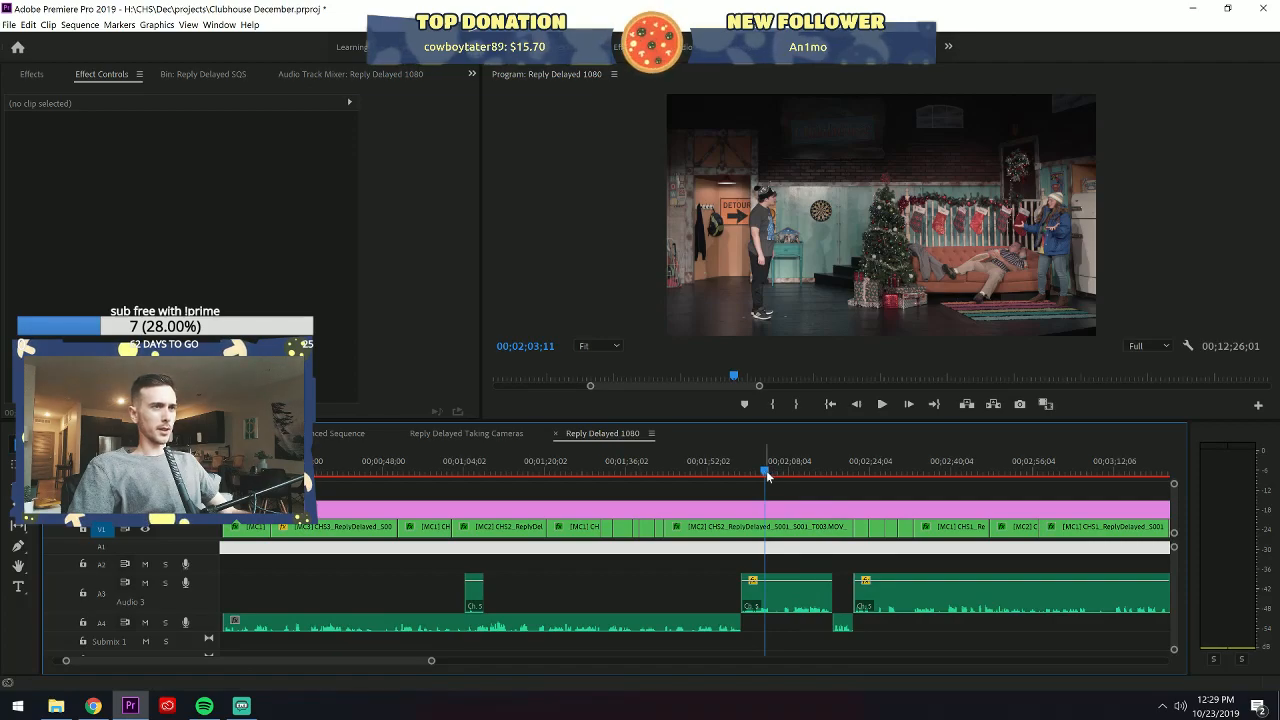
left_click(786, 524)
left_click(190, 166)
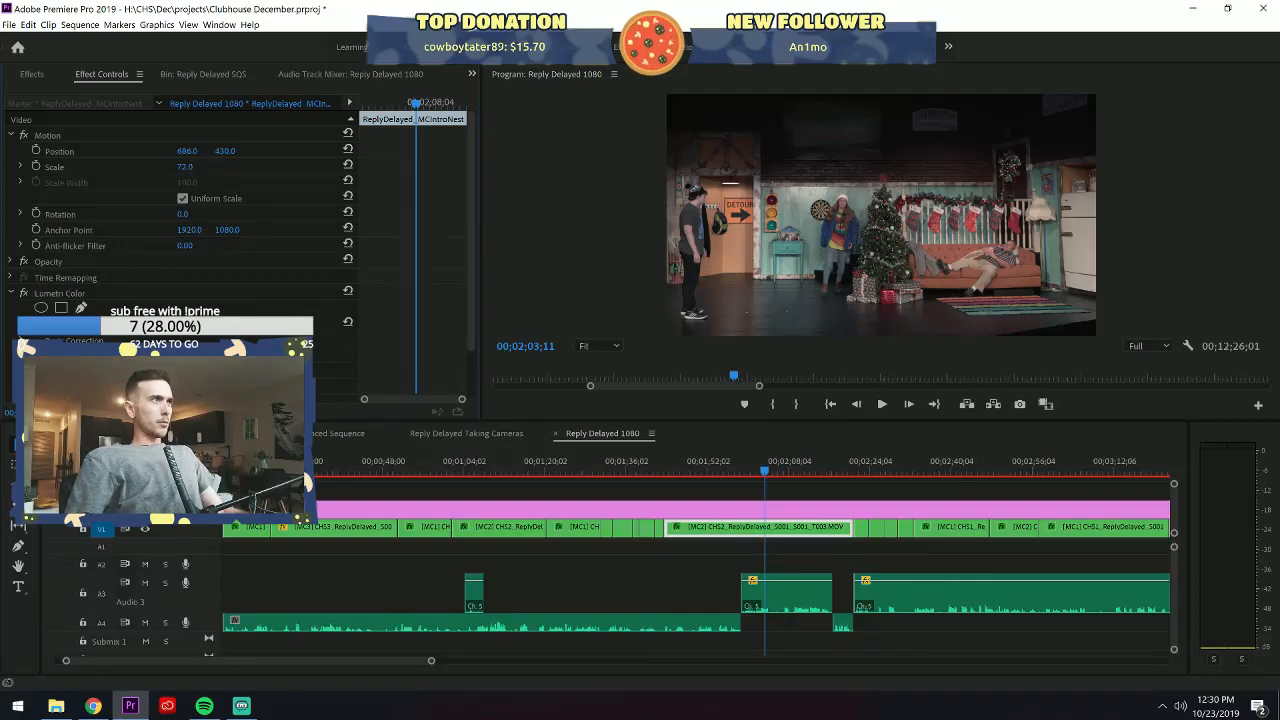
left_click_drag(189, 151, 206, 151)
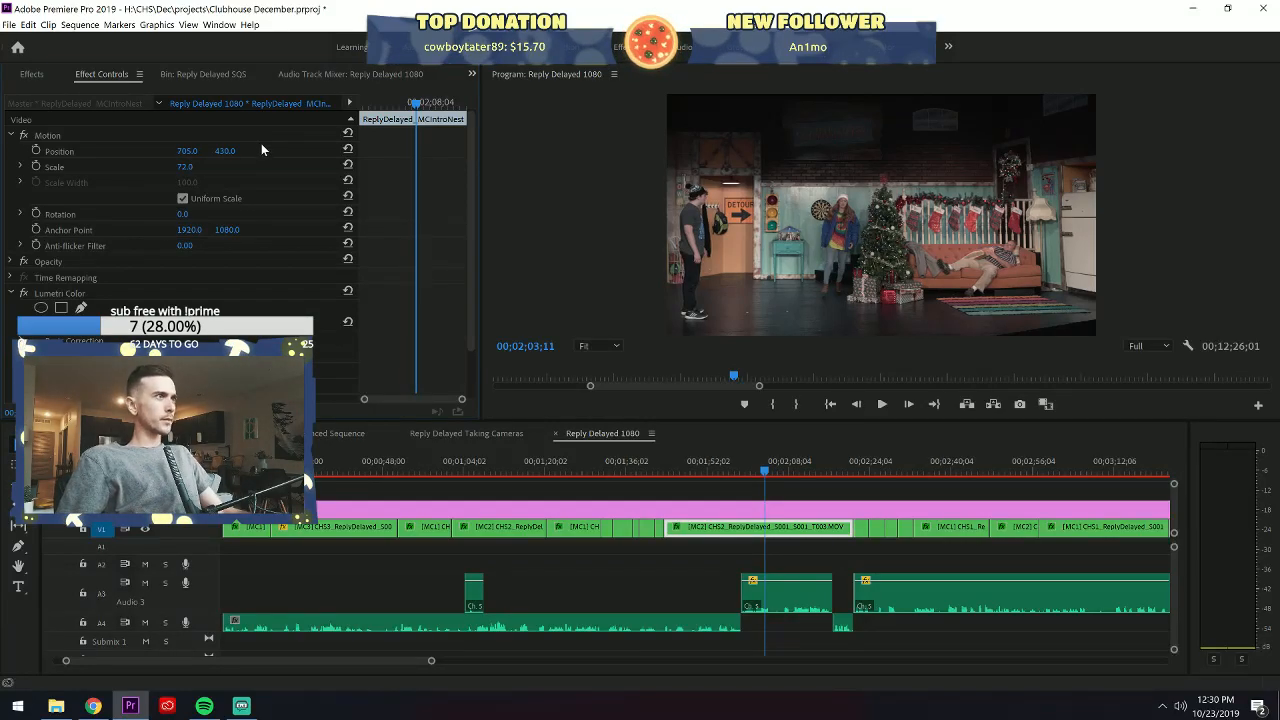
left_click(134, 152)
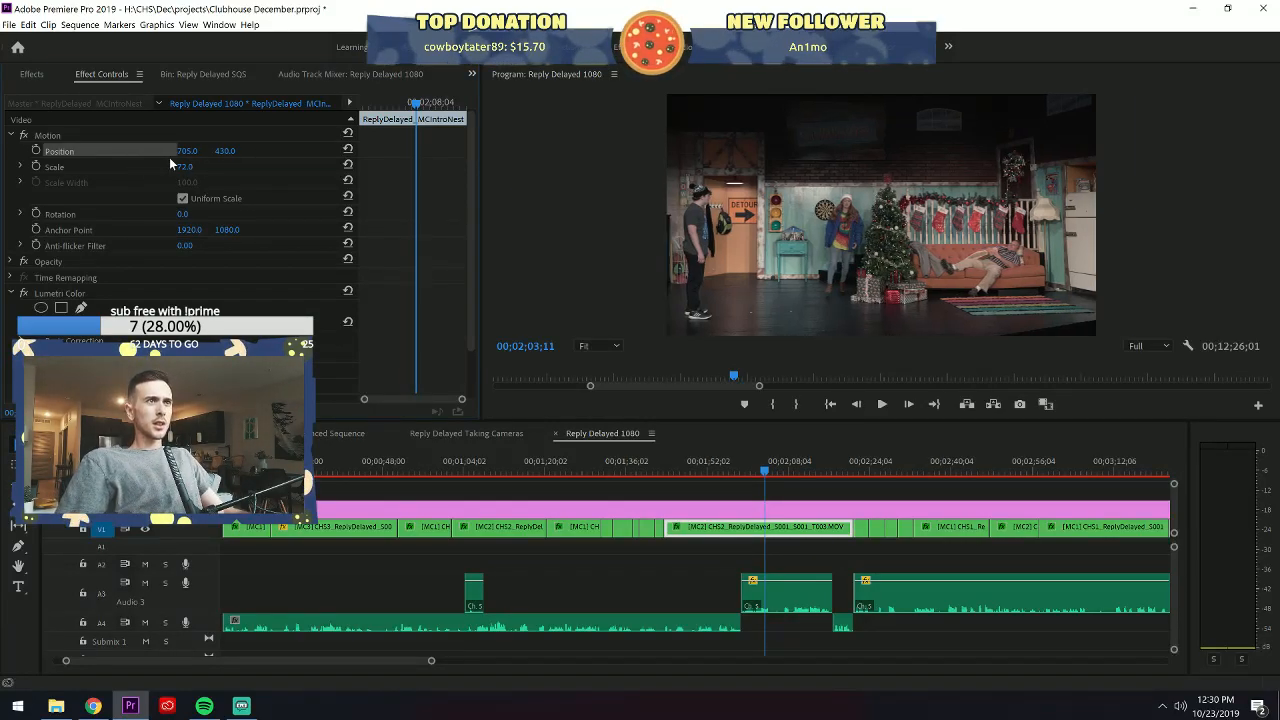
Check the clip at 00;02;00;17 and 00;02;15;06, and shift its horizontal Position to 727.
left_click(750, 469)
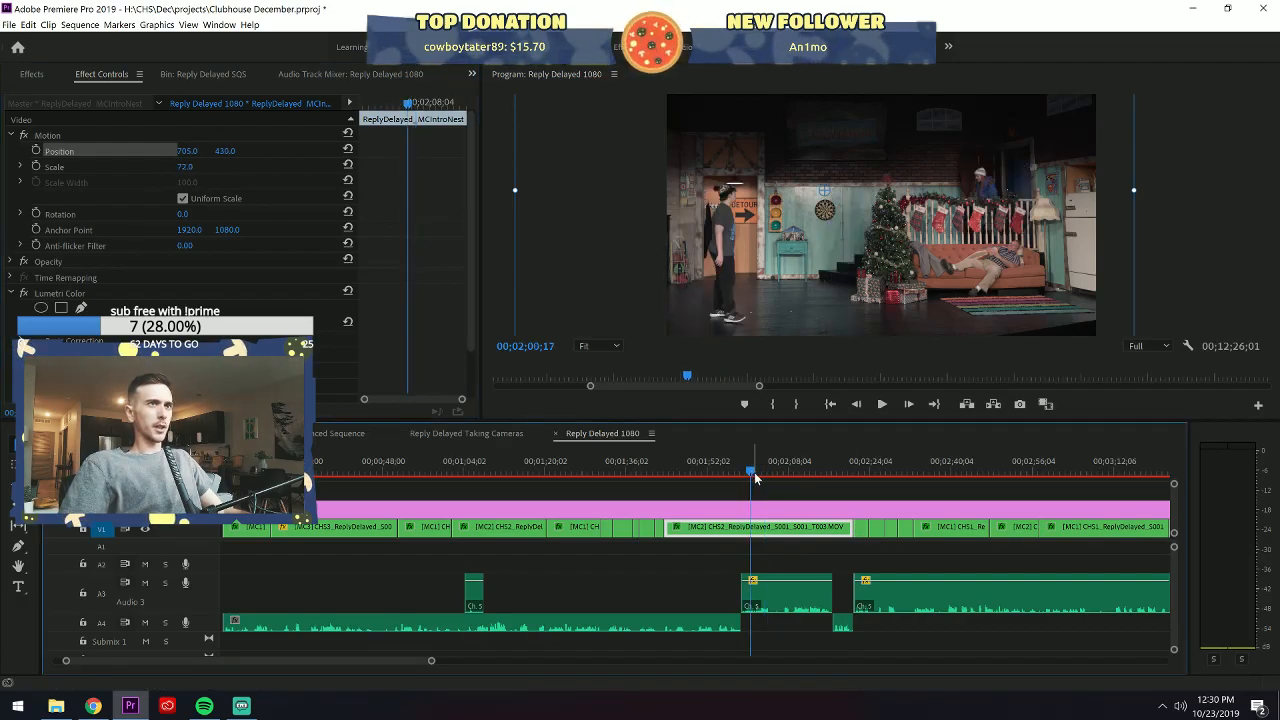
left_click(829, 463)
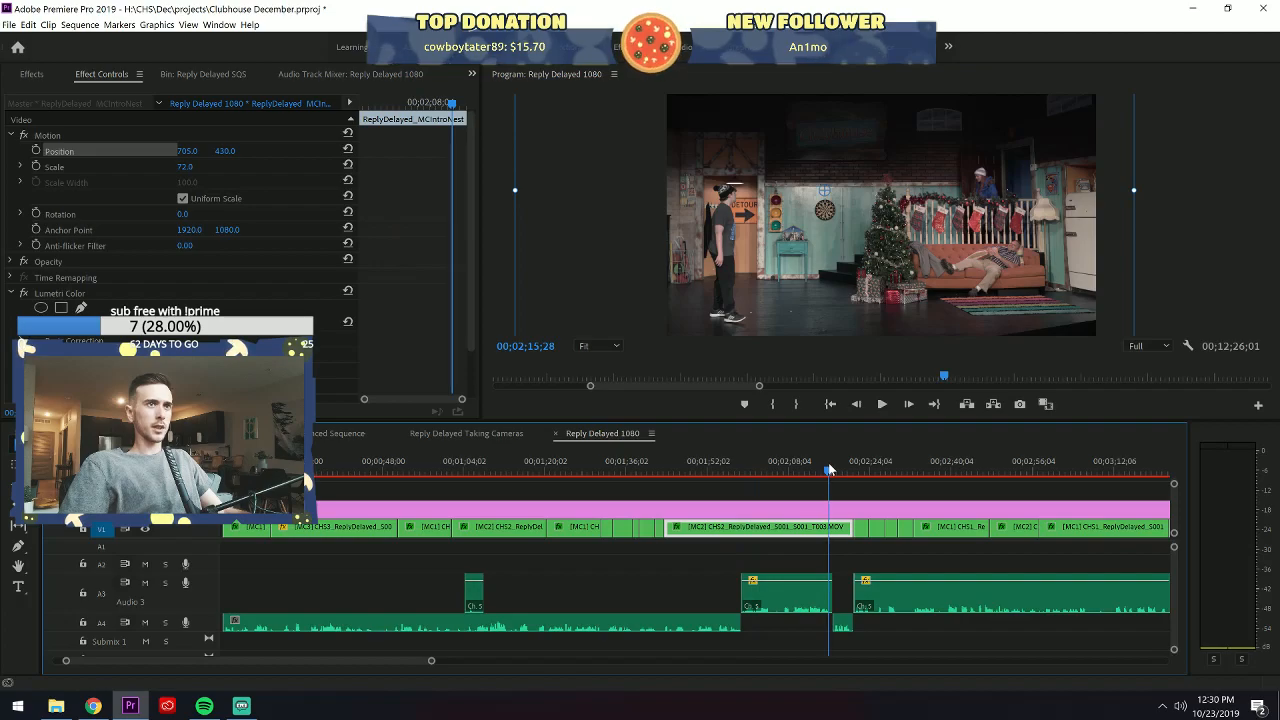
left_click(824, 471)
left_click_drag(824, 475, 821, 476)
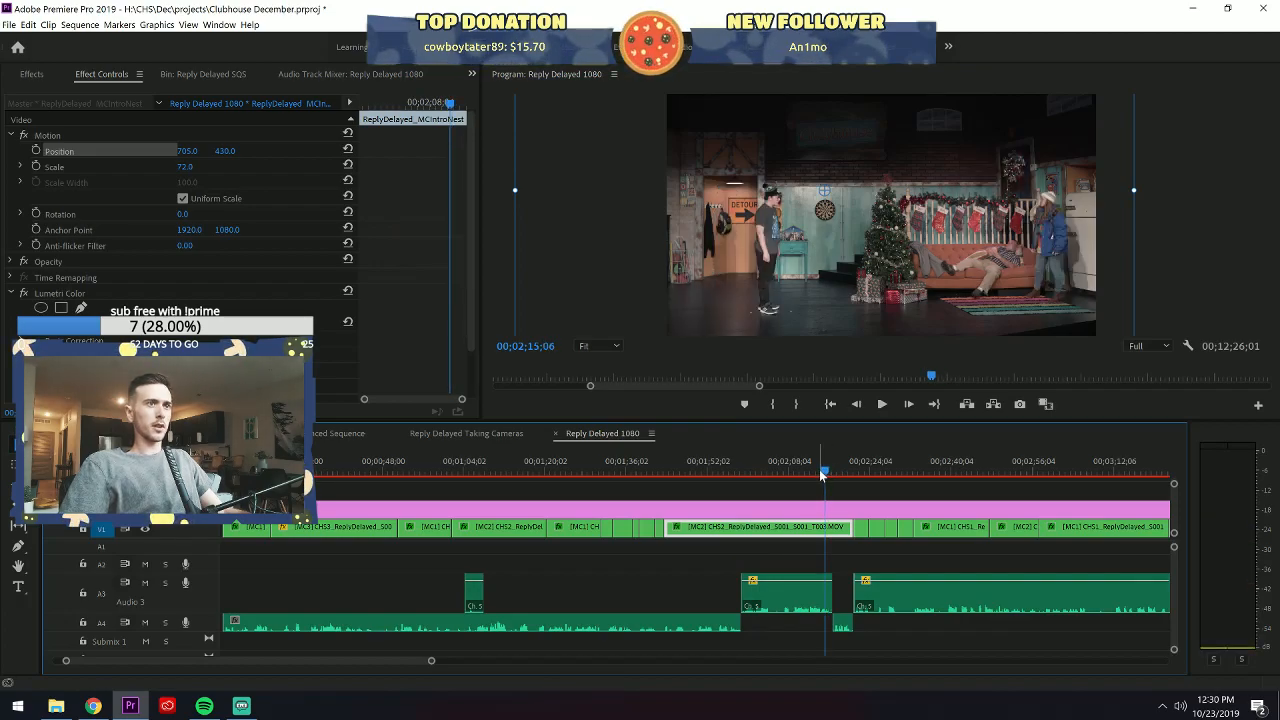
left_click_drag(196, 152, 198, 152)
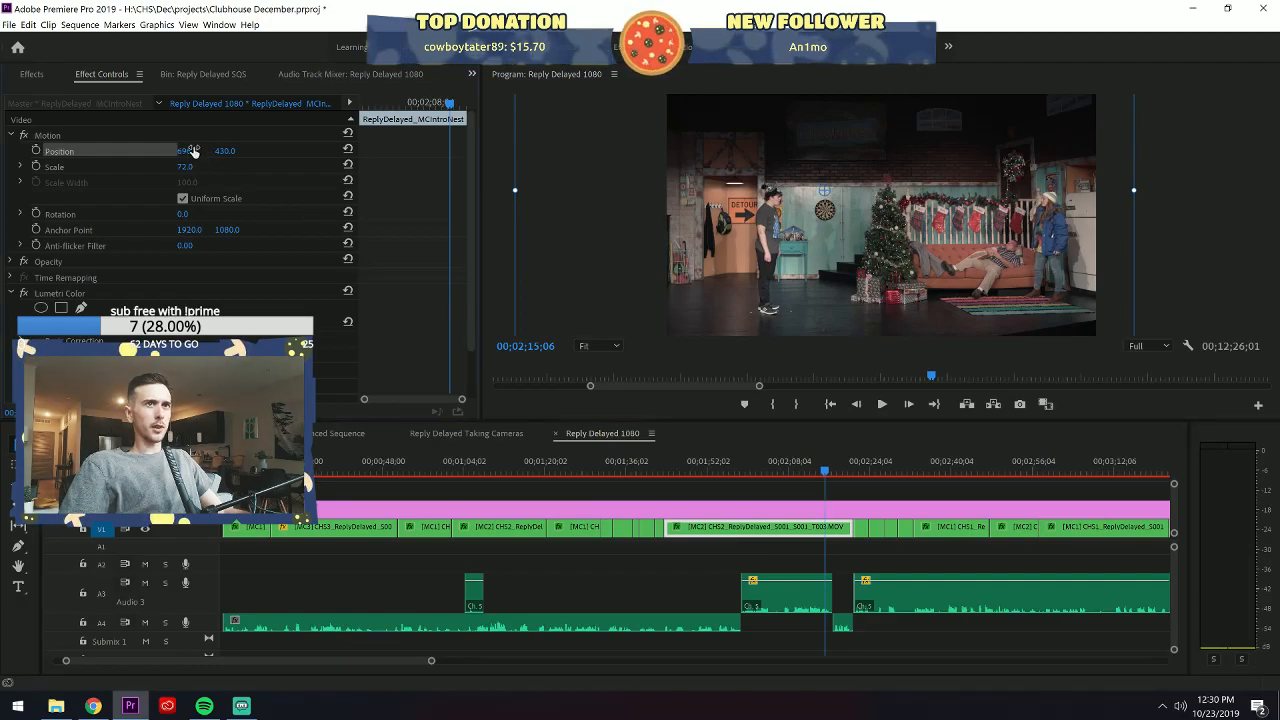
left_click_drag(193, 155, 190, 155)
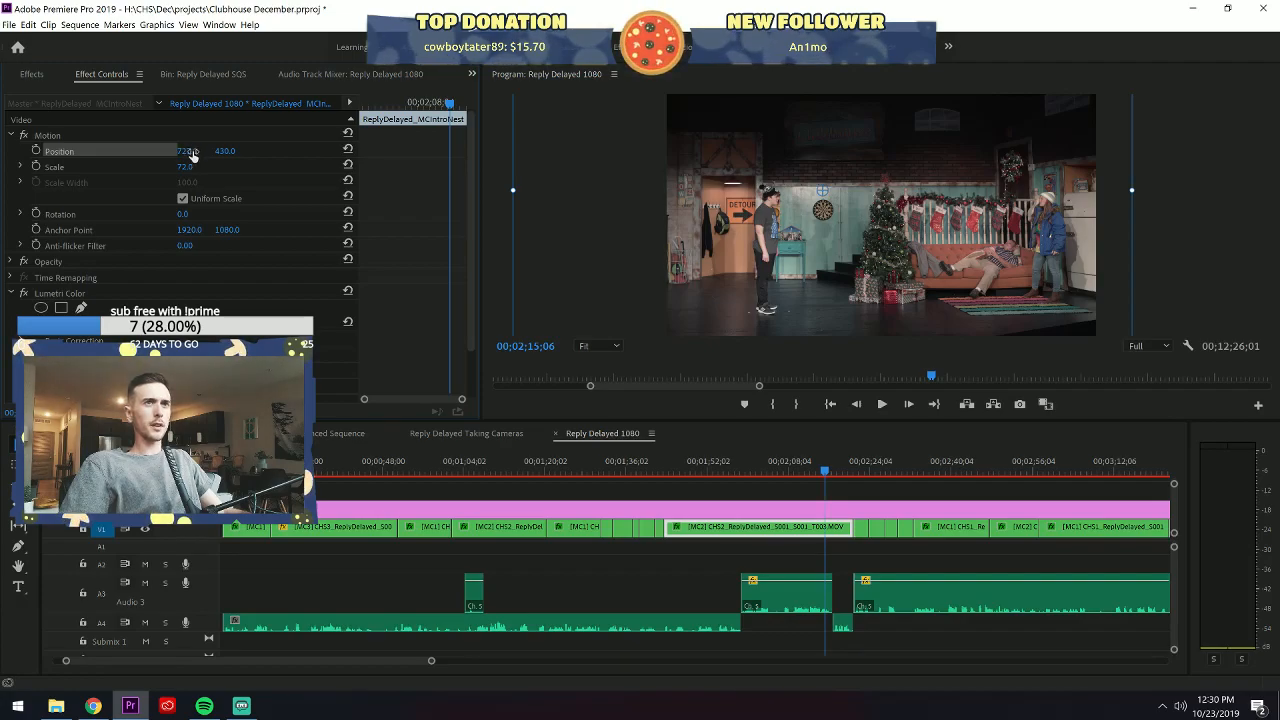
left_click_drag(193, 155, 196, 155)
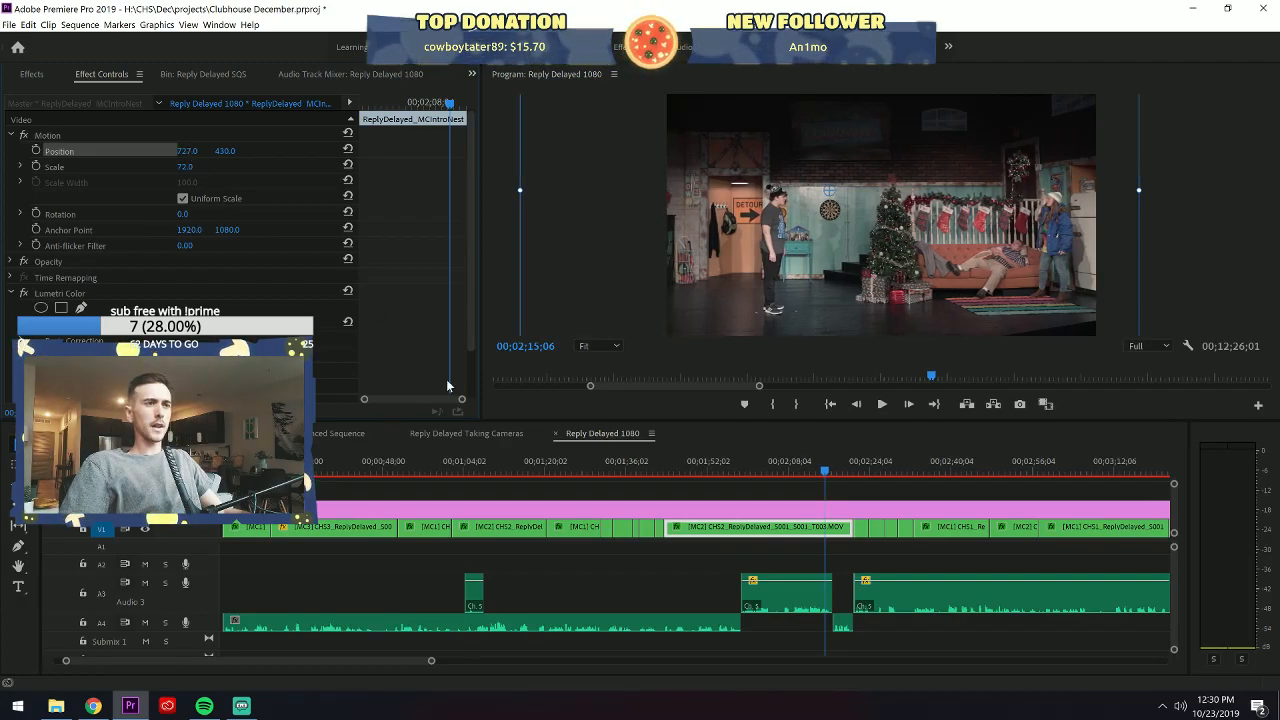
Copy the Motion settings to the [MC2] clip at 00;02;52;00 and shift its horizontal Position to 922.
left_click(219, 137)
left_click(864, 463)
left_click_drag(432, 661, 372, 673)
left_click(1036, 472)
left_click(1038, 528)
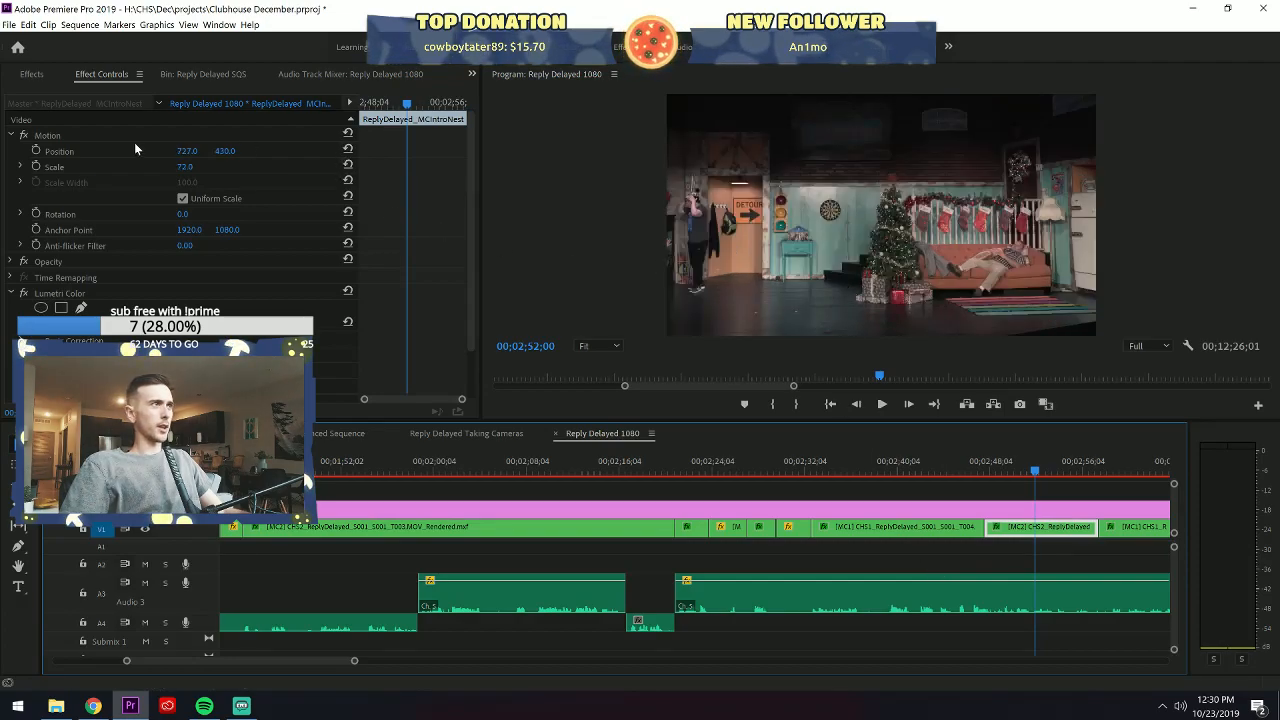
left_click_drag(189, 152, 196, 151)
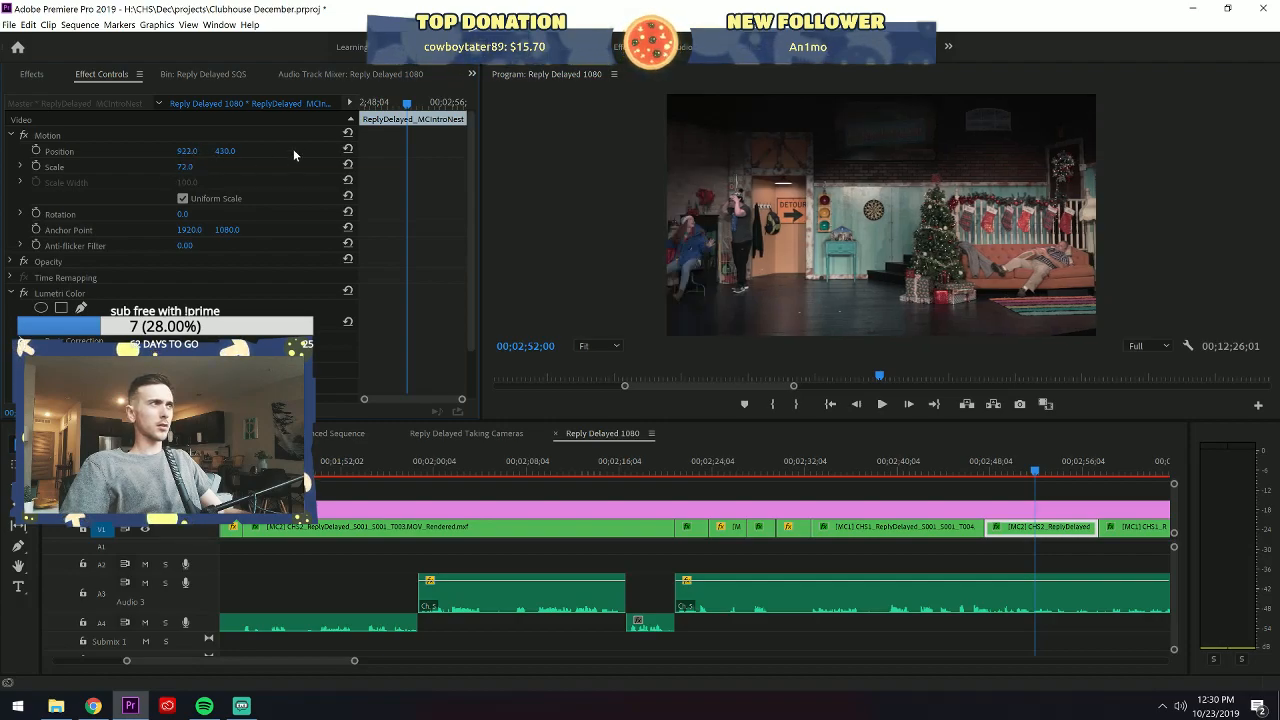
Set the Scale of the [MC2] clip at 00;02;52;00 to 100 and shift its horizontal Position to 1280.
left_click(154, 151)
left_click_drag(180, 152, 176, 152)
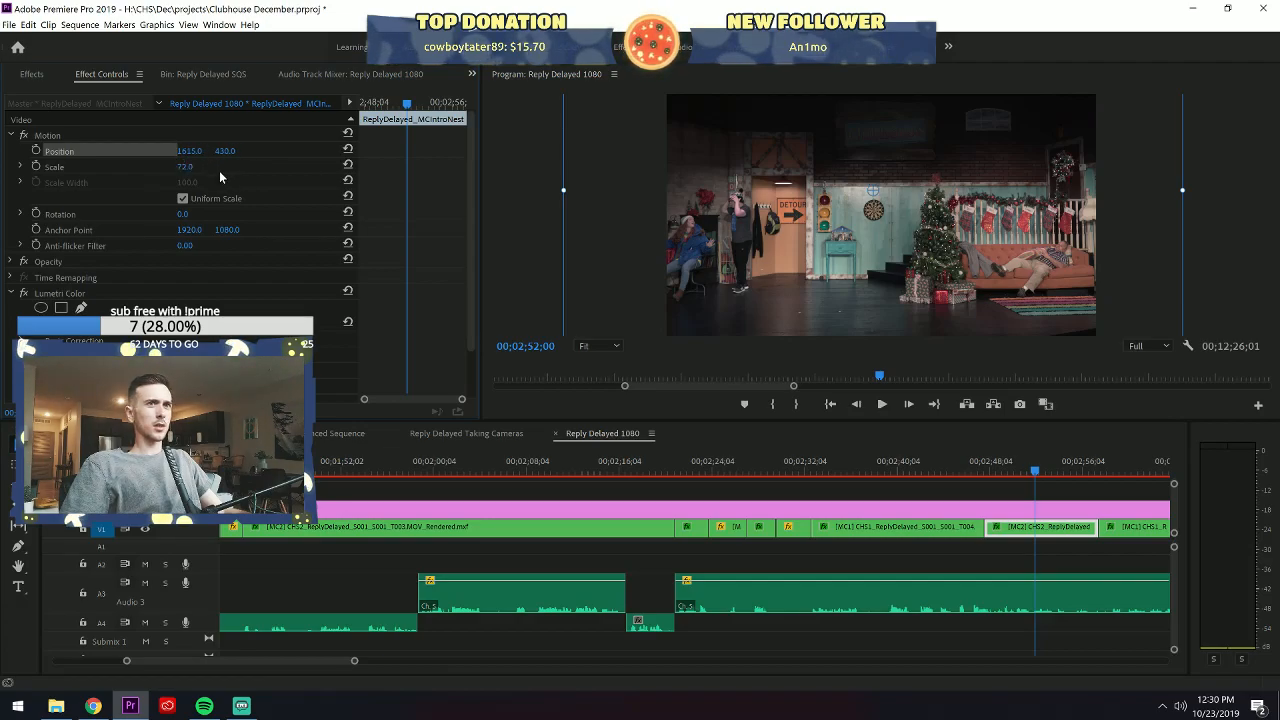
left_click_drag(201, 152, 193, 152)
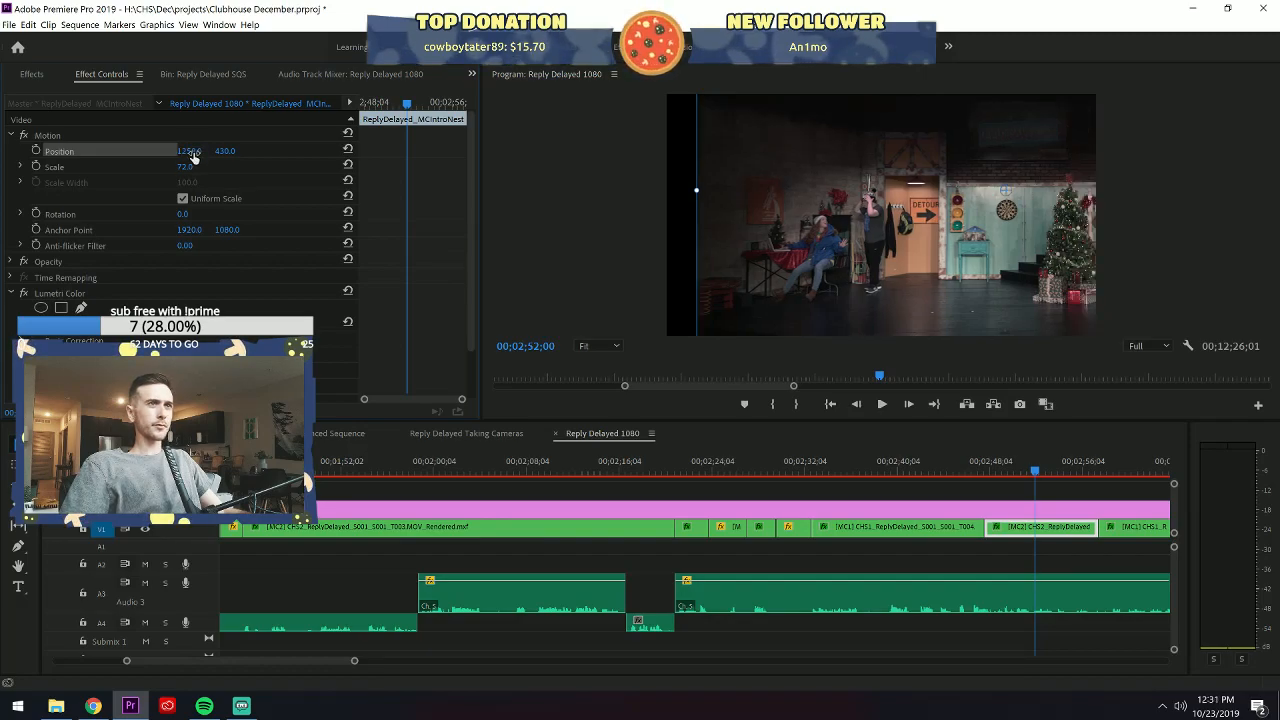
left_click_drag(193, 153, 180, 150)
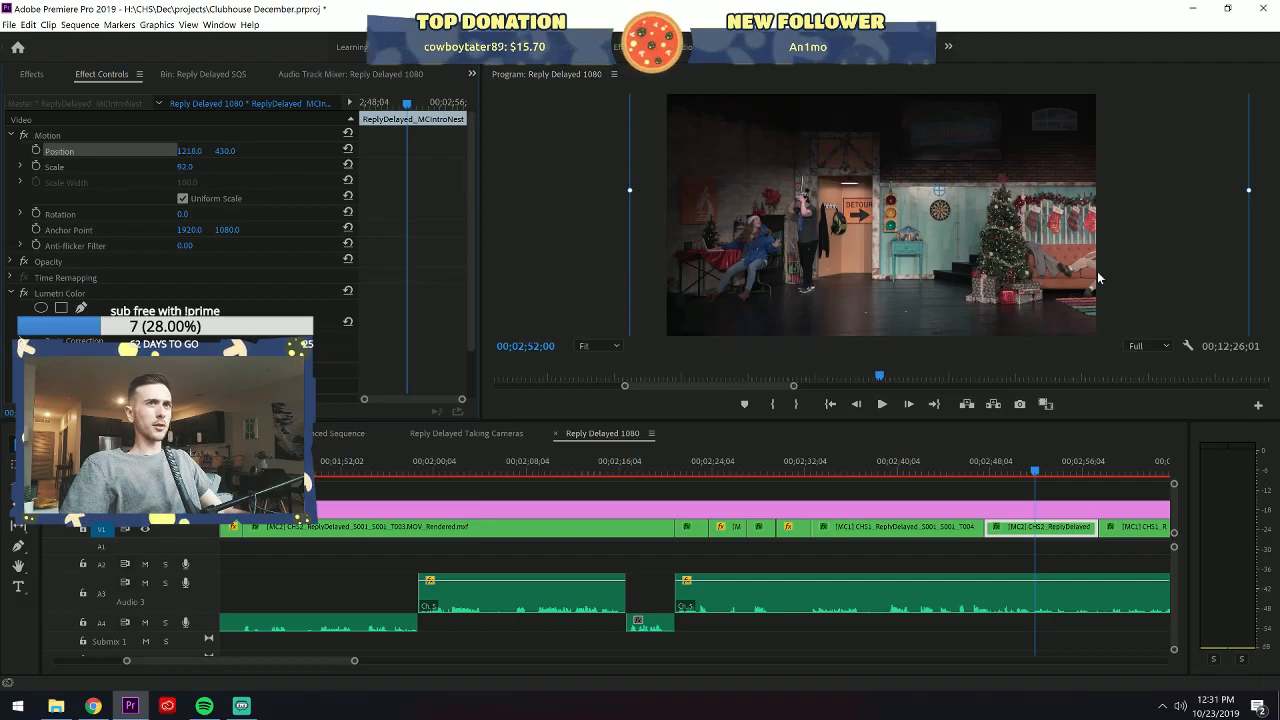
left_click(187, 166)
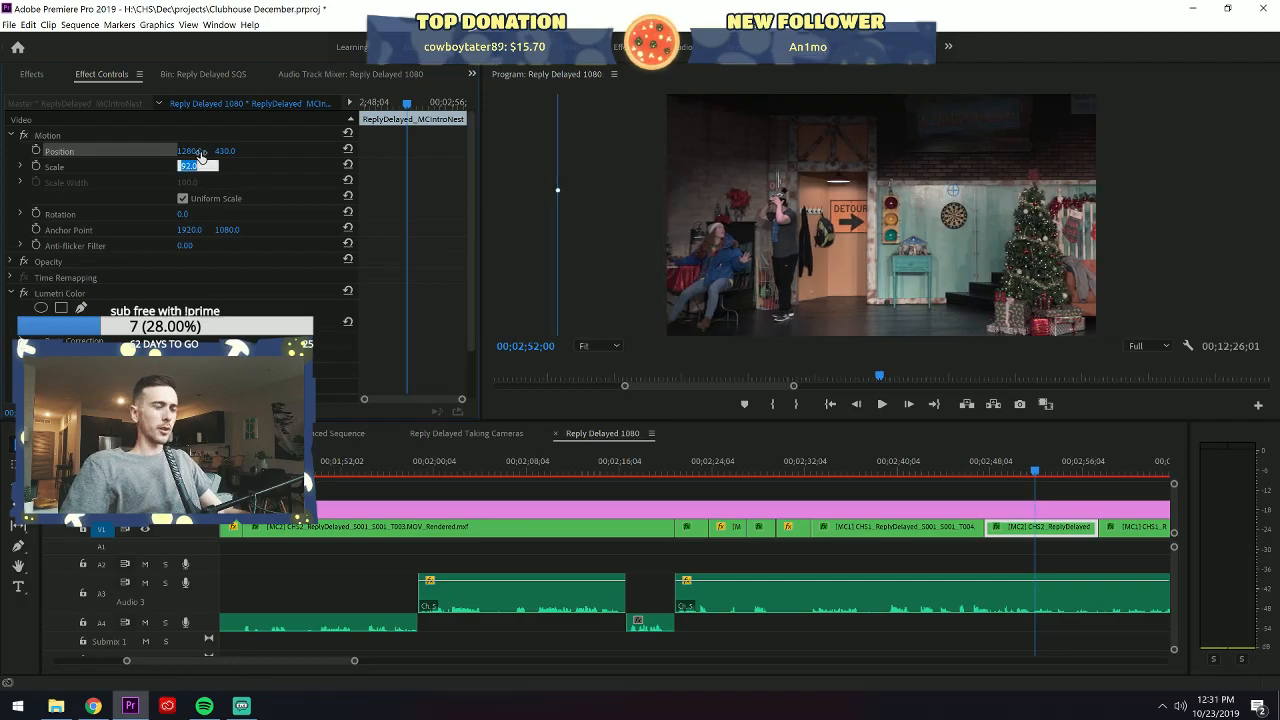
type("100")
key("Return")
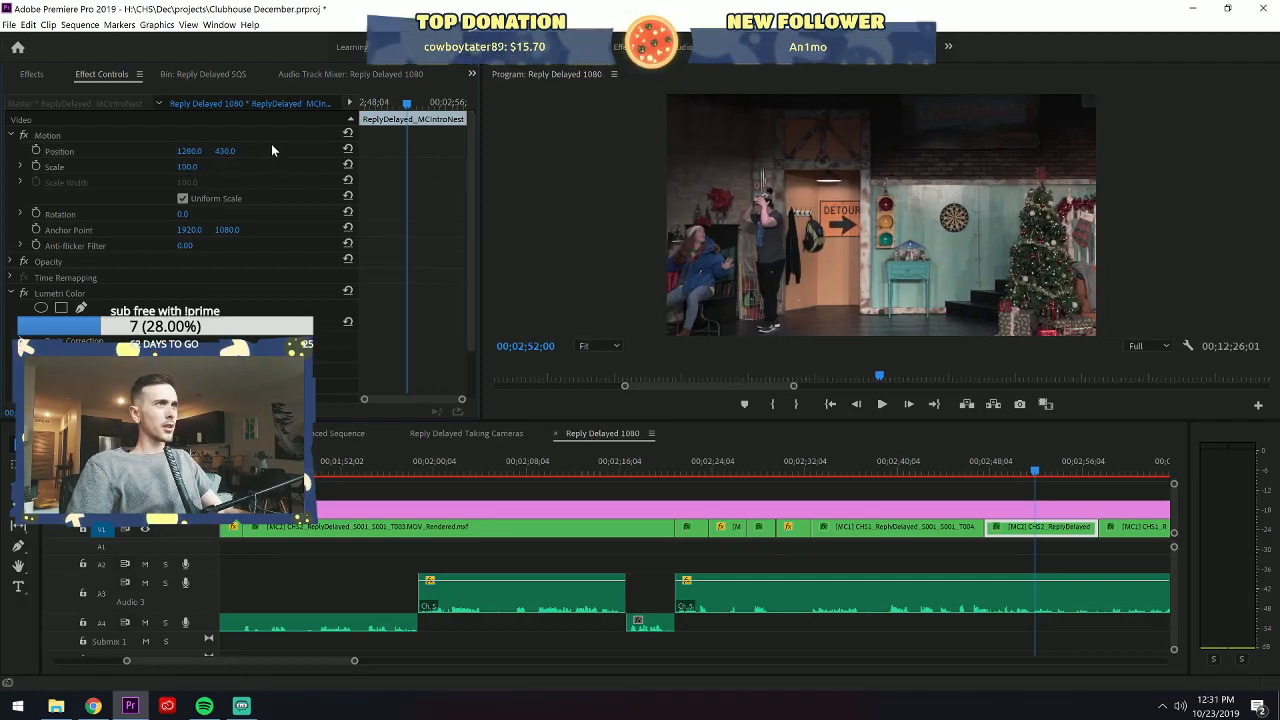
Reframe the [MC2] clip at 00;02;52;00 on the two actors by moving its Position to 1758.9, 295.8.
left_click(156, 150)
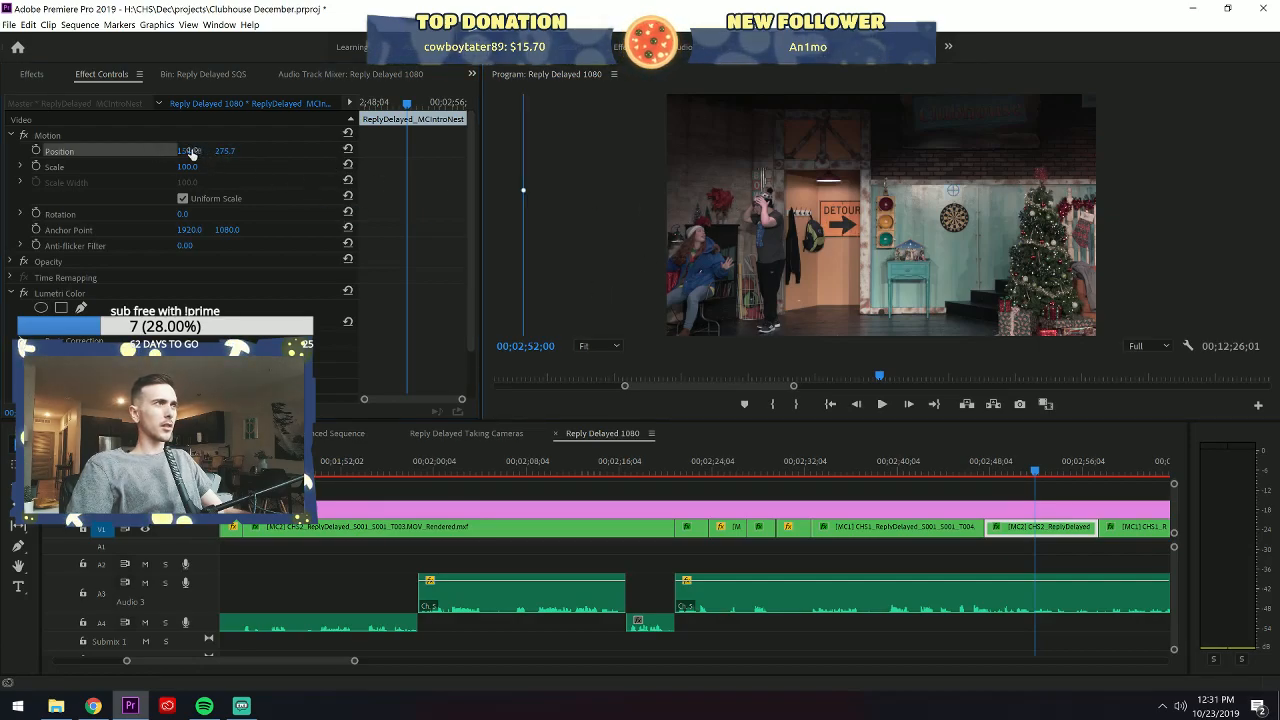
mouse_move(194, 151)
left_mouse_down()
mouse_move(224, 157)
mouse_move(201, 150)
left_mouse_up()
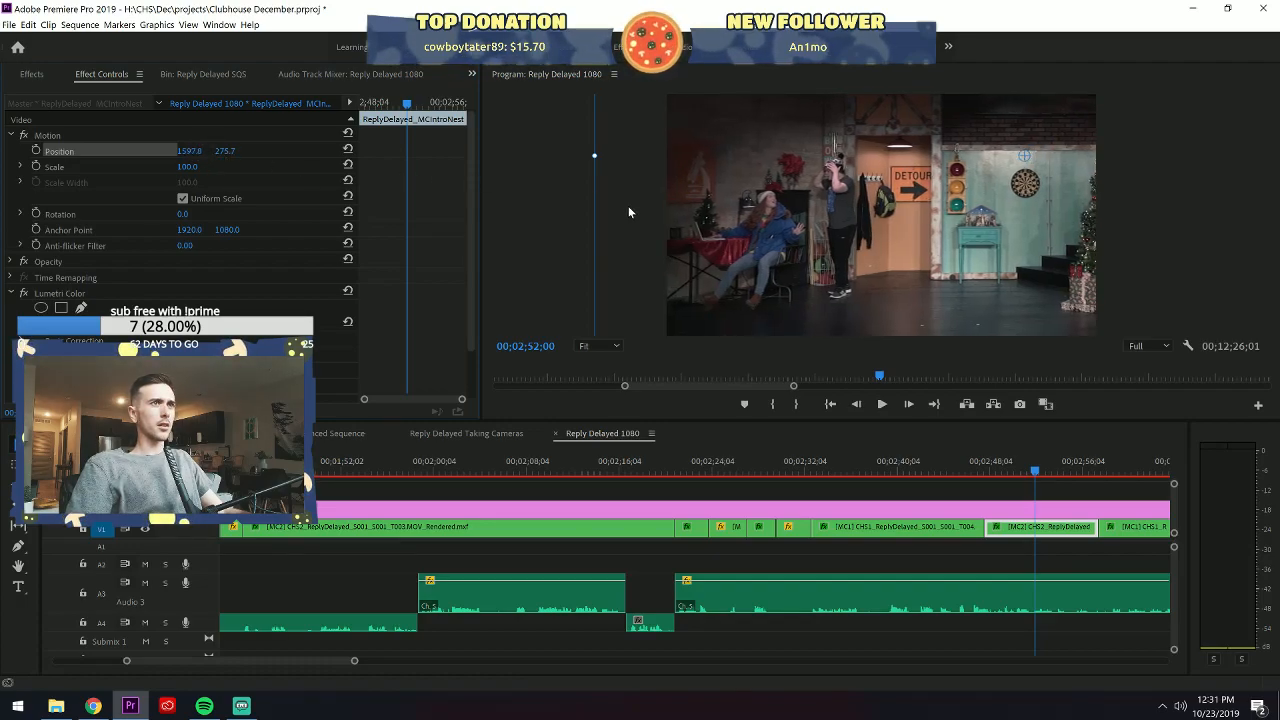
left_click_drag(618, 225, 638, 279)
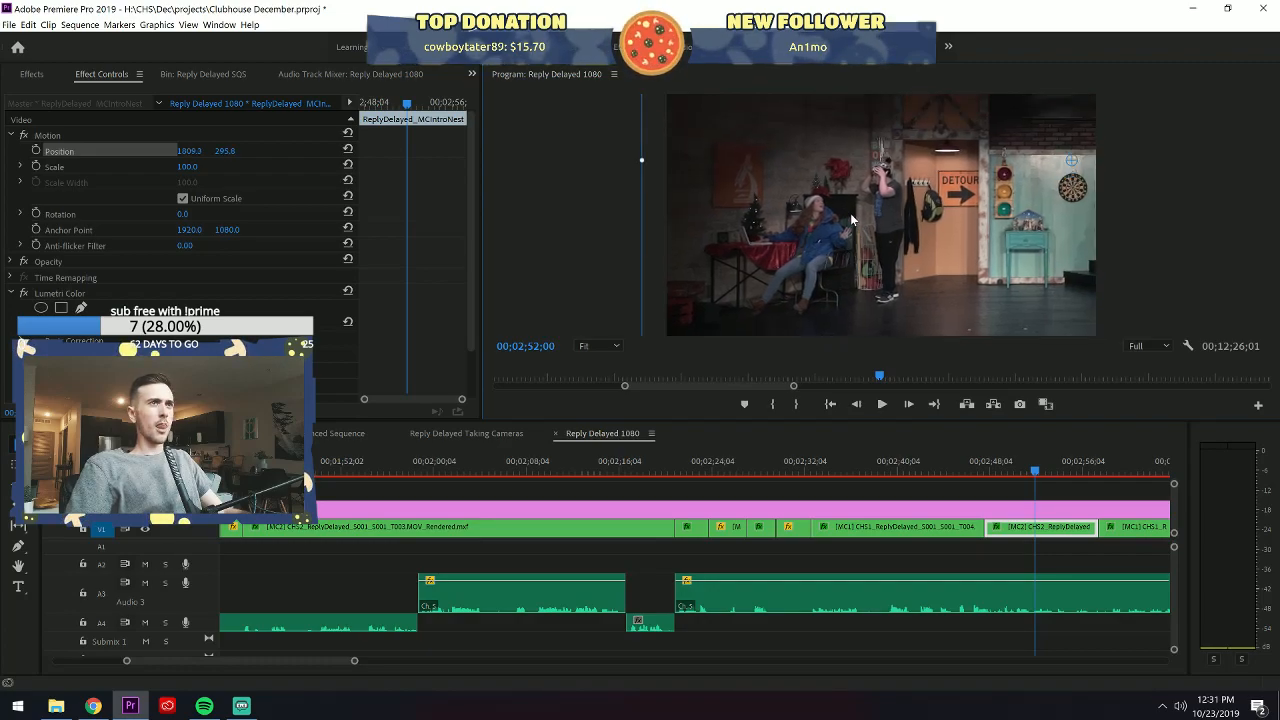
left_click_drag(852, 218, 840, 218)
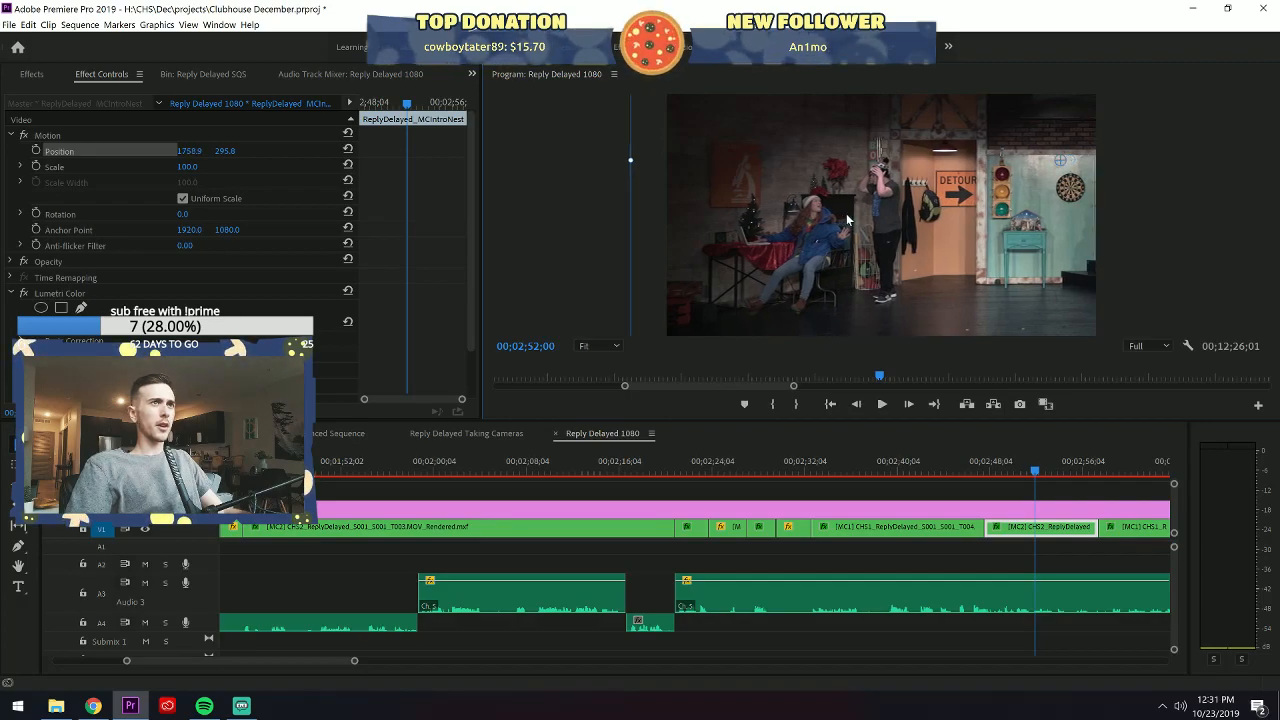
Copy the Motion settings from the reframed [MC2] clip to the short clip at 00;03;26;00.
left_click(1045, 489)
left_click_drag(354, 661, 499, 661)
left_click(838, 467)
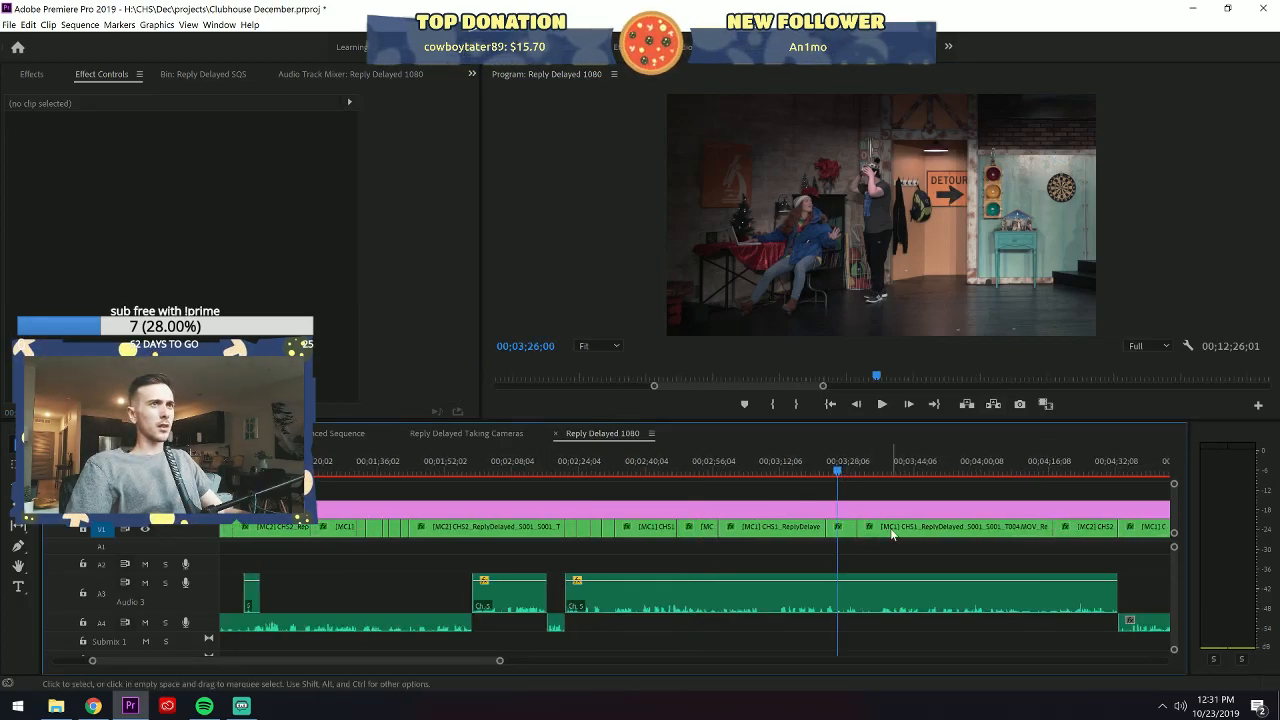
key("shift+Left")
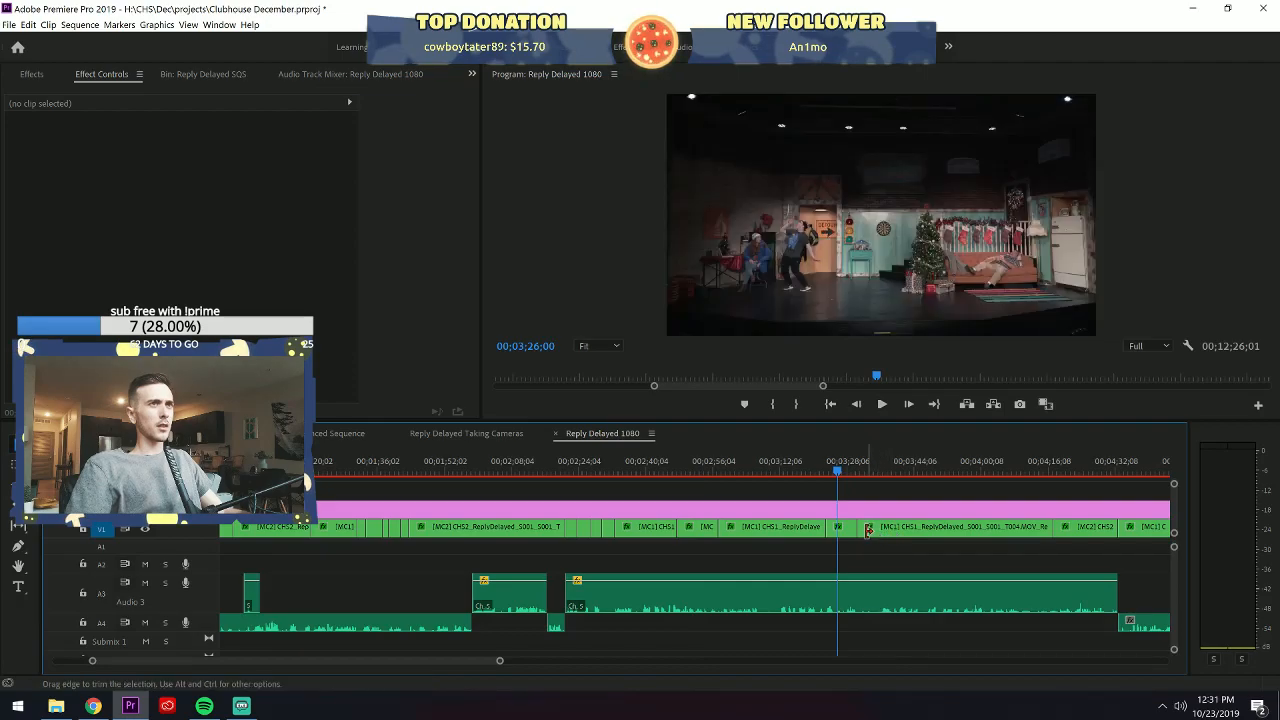
left_click(700, 527)
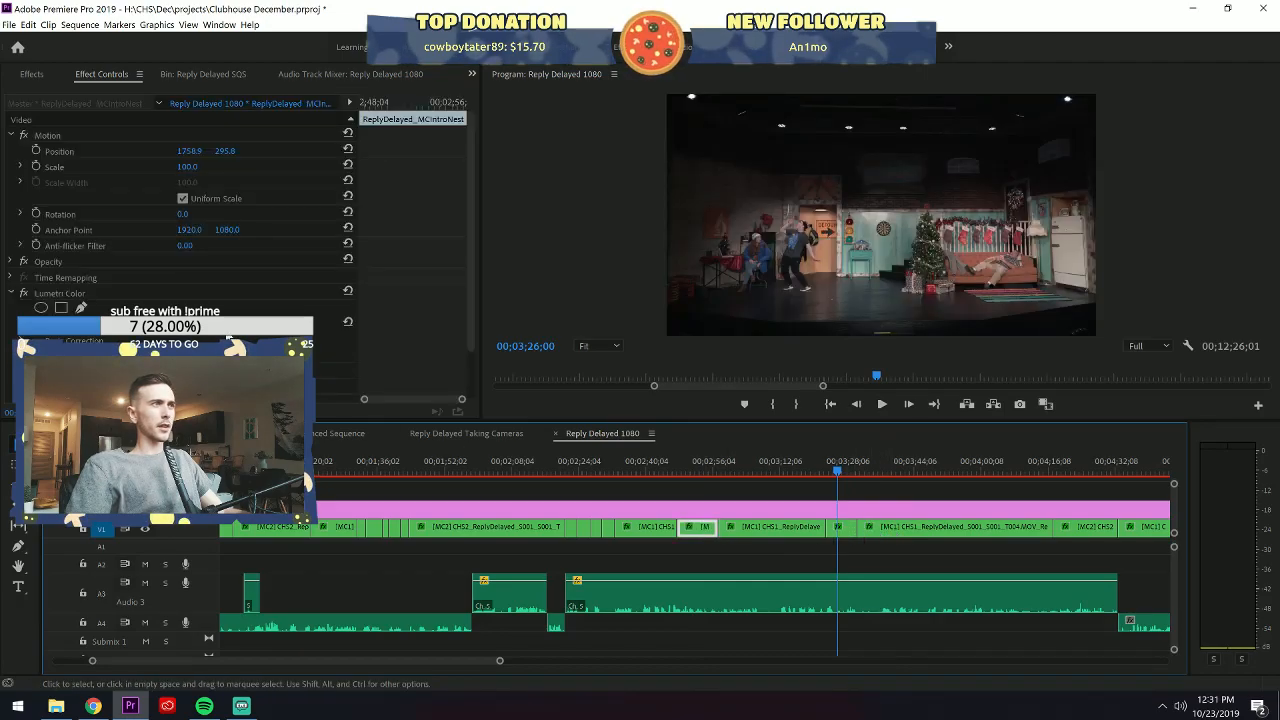
left_click(79, 137)
left_click(838, 527)
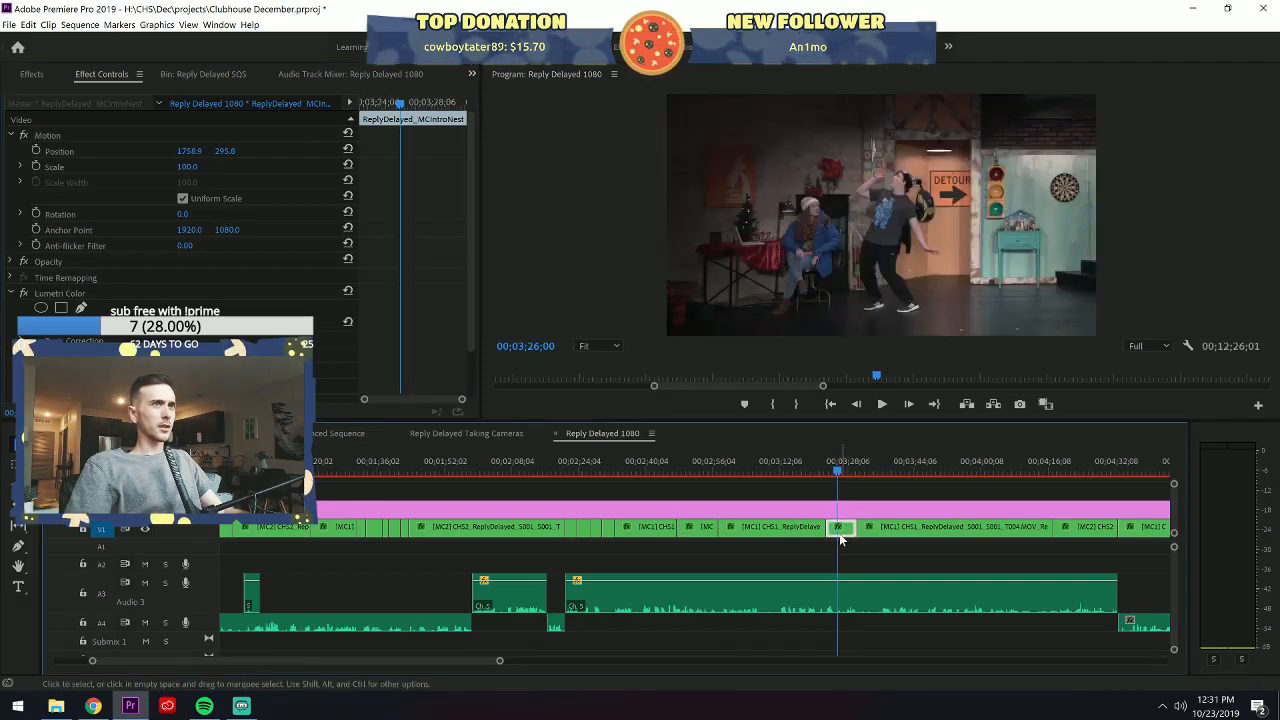
Set the Scale of the [MC2] clip at 00;04;20;04 to 60 and check its framing up to 00;04;30;05.
left_click(1063, 467)
left_click(1085, 528)
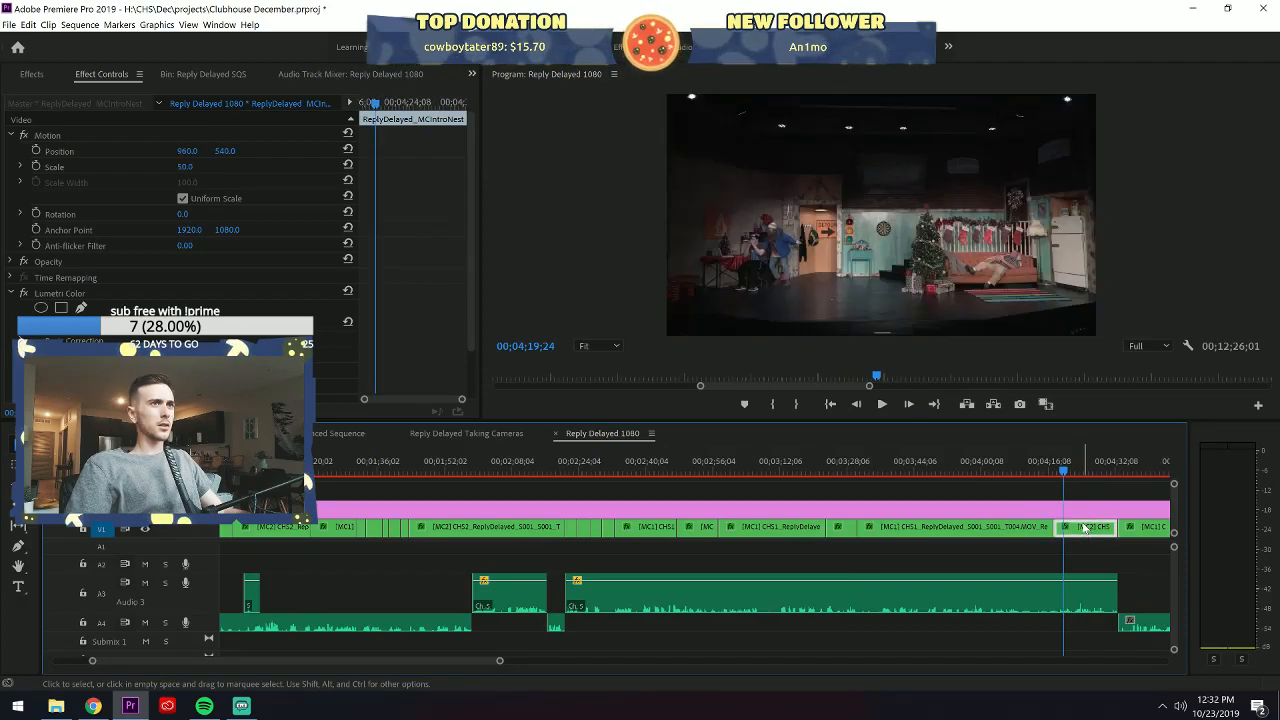
mouse_move(1065, 465)
left_mouse_down()
mouse_move(1108, 456)
mouse_move(1064, 465)
left_mouse_up()
left_click(185, 166)
type("60")
key("Return")
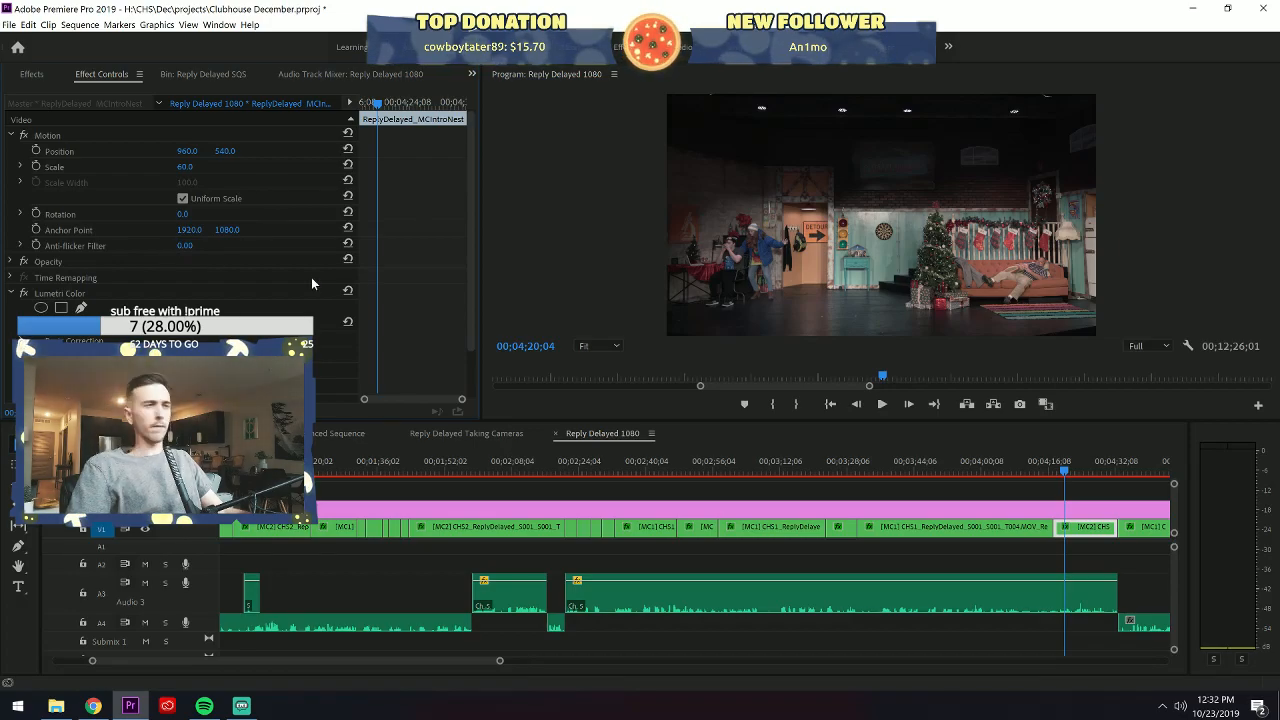
left_click_drag(499, 661, 528, 661)
left_click_drag(720, 472, 742, 472)
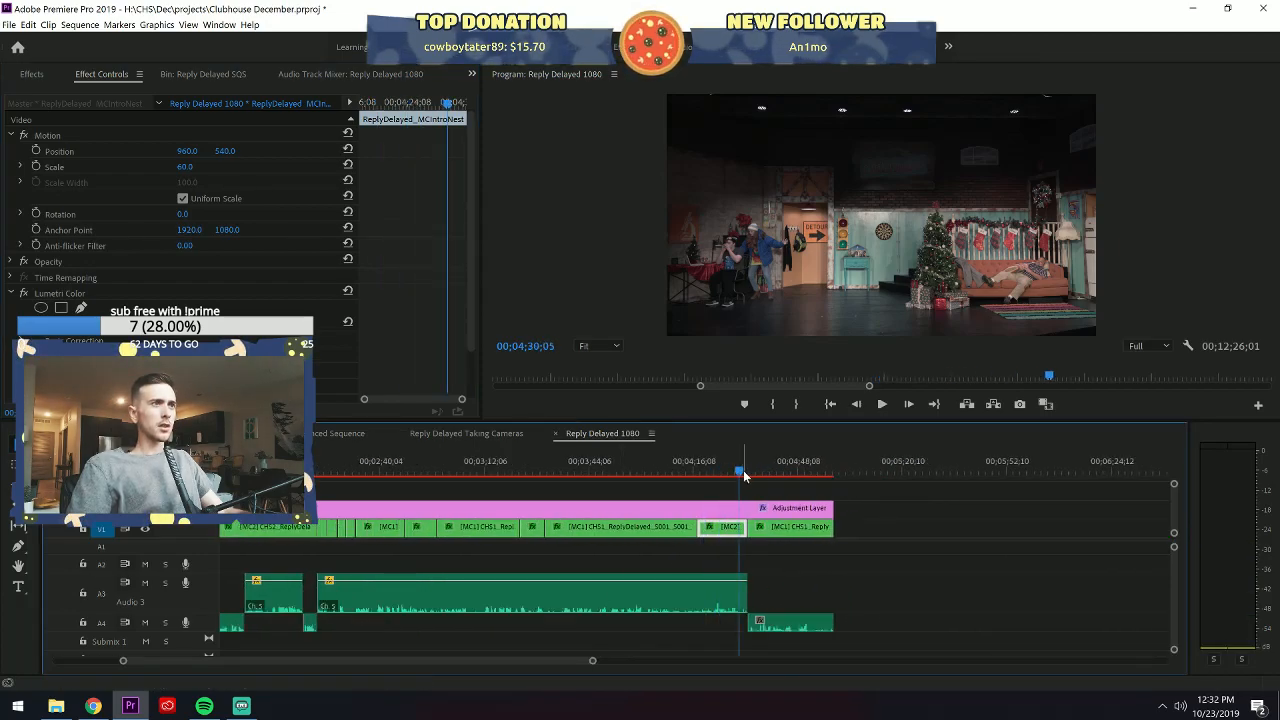
Copy the Motion settings from the [MC2] clip before 00;04;32;00 to the [MC2] clip at 00;07;42;07.
left_click_drag(739, 474, 810, 467)
left_click(808, 466)
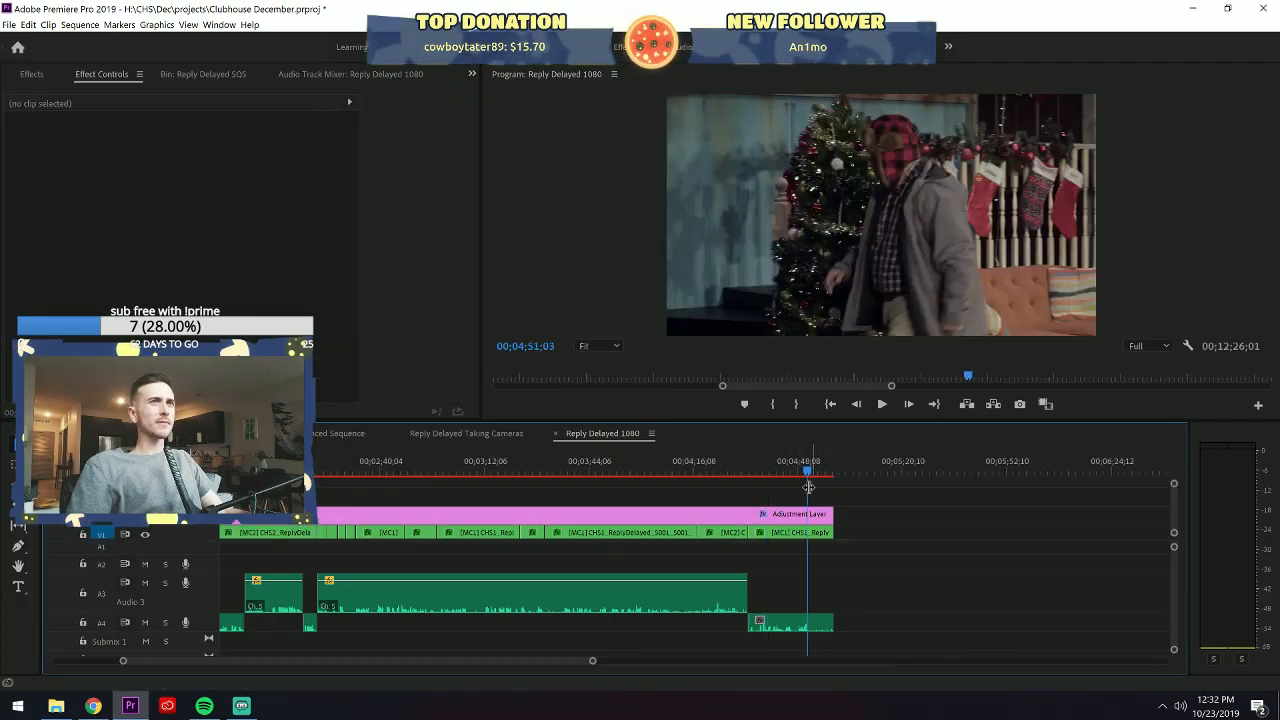
left_click_drag(593, 664, 689, 662)
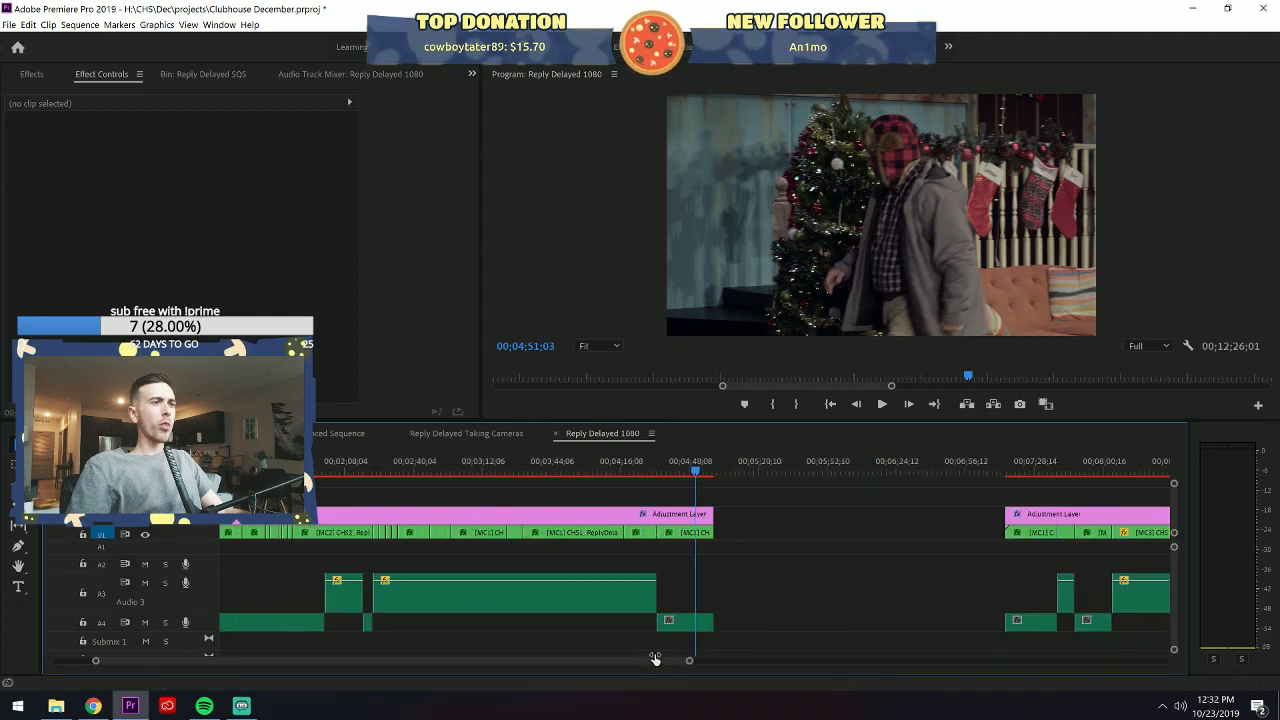
left_click(640, 532)
left_click(112, 135)
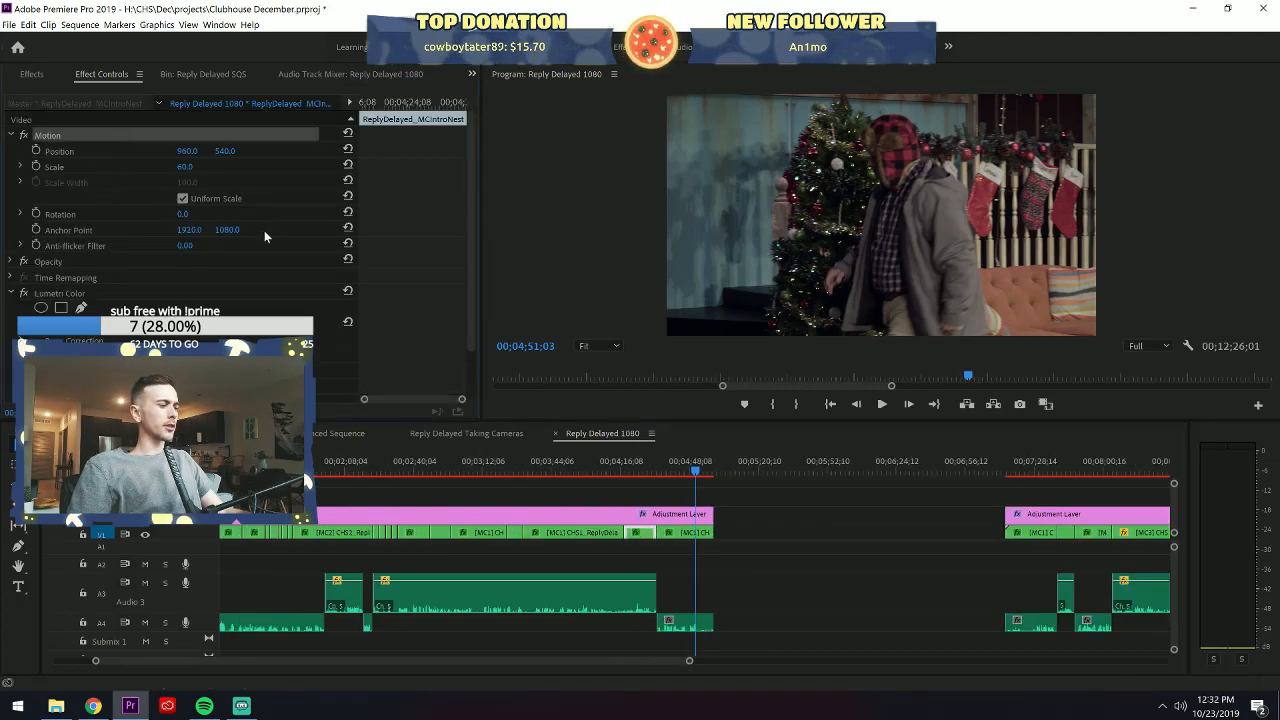
mouse_move(642, 660)
left_mouse_down()
mouse_move(718, 660)
mouse_move(622, 667)
left_mouse_up()
left_click(756, 472)
left_click(771, 460)
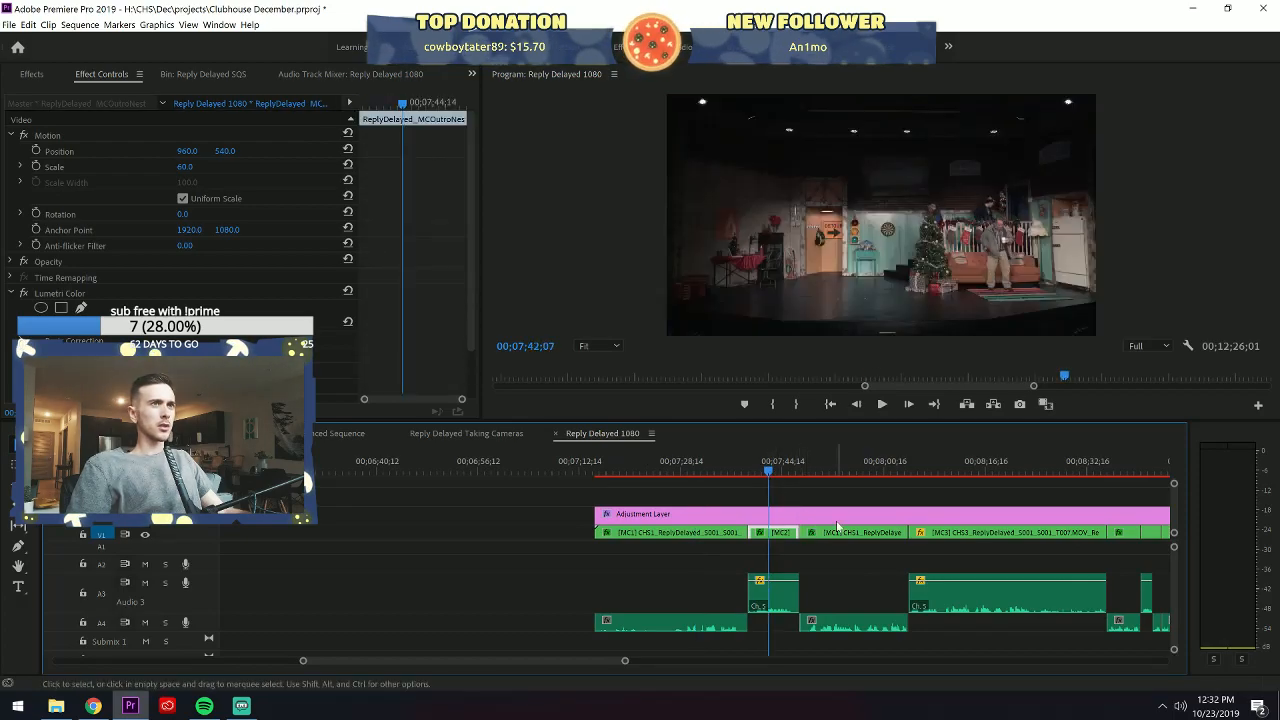
With the playhead at 00;07;46;08, set the [MC2] clip's Scale to 93 and its Position to 772, 383.
left_click(785, 468)
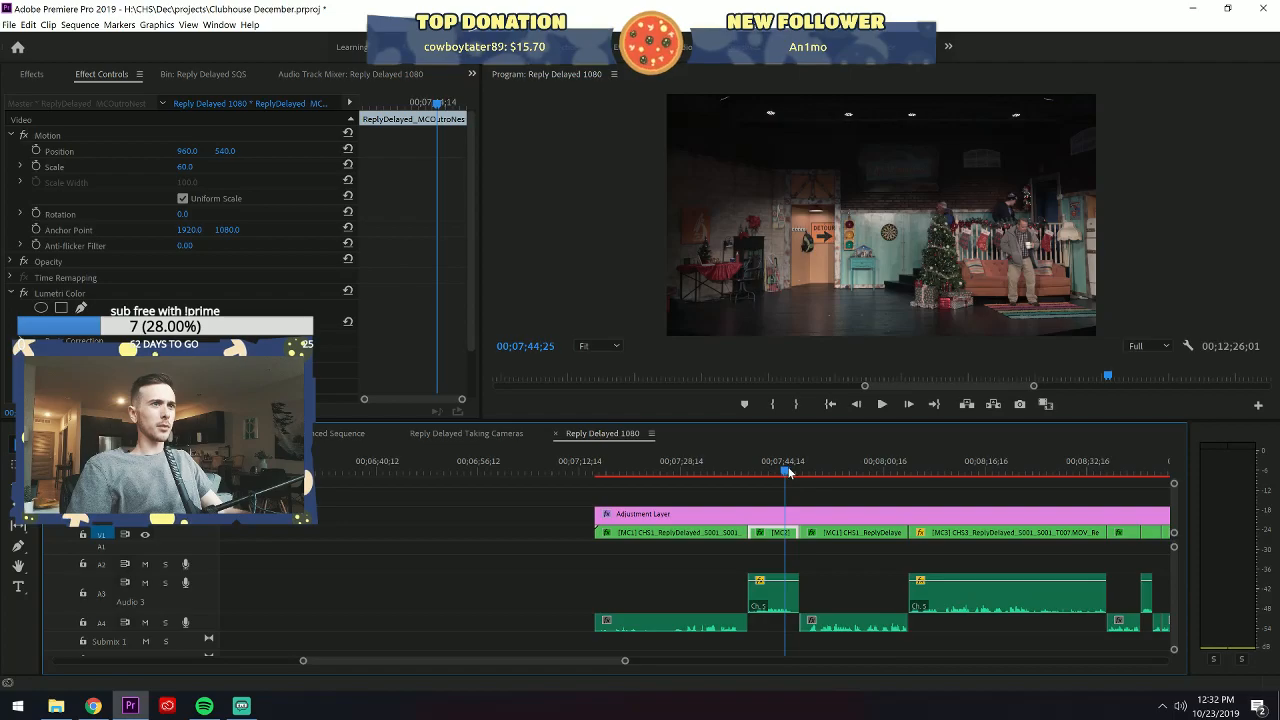
left_click(795, 468)
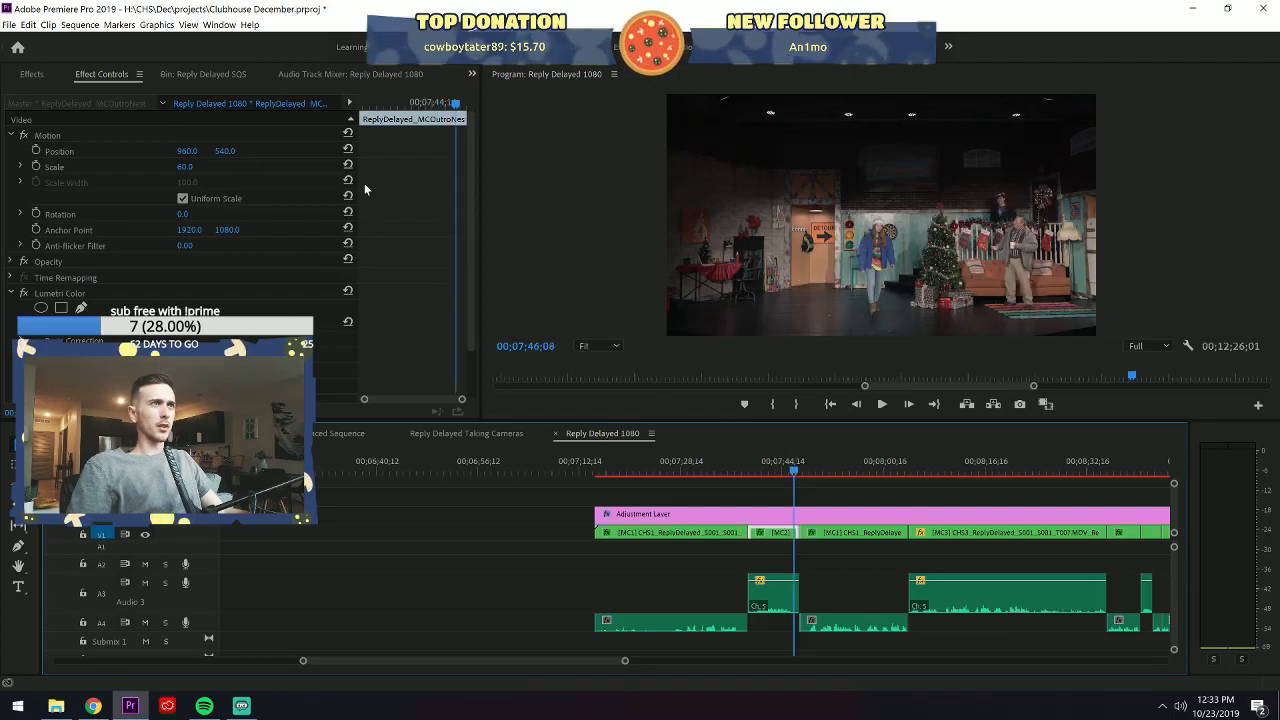
left_click_drag(178, 172, 174, 172)
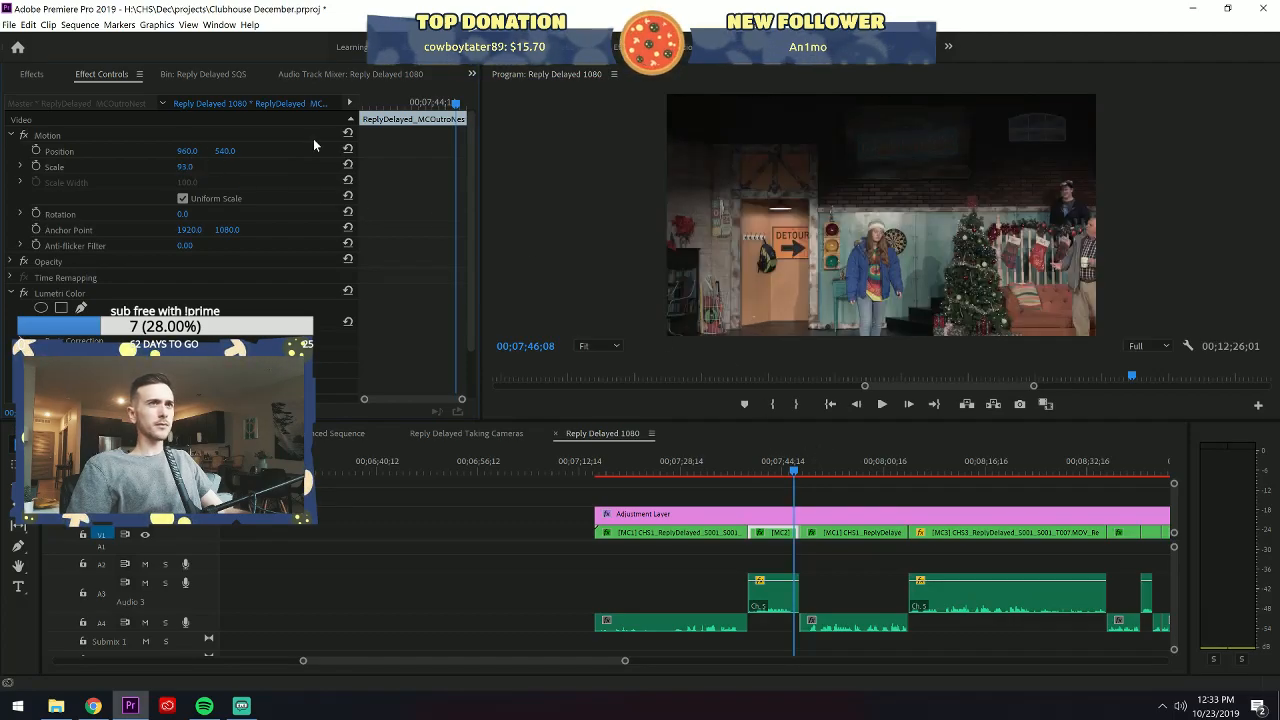
left_click_drag(238, 155, 234, 155)
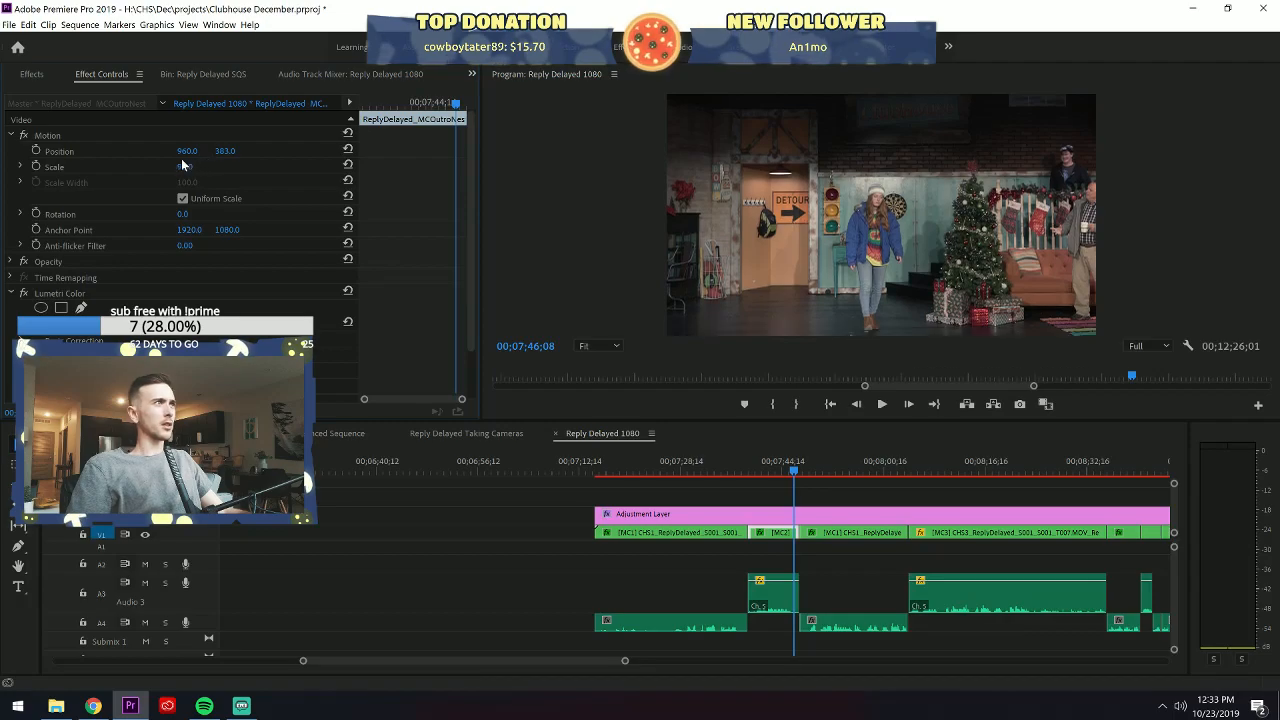
left_click_drag(183, 150, 244, 174)
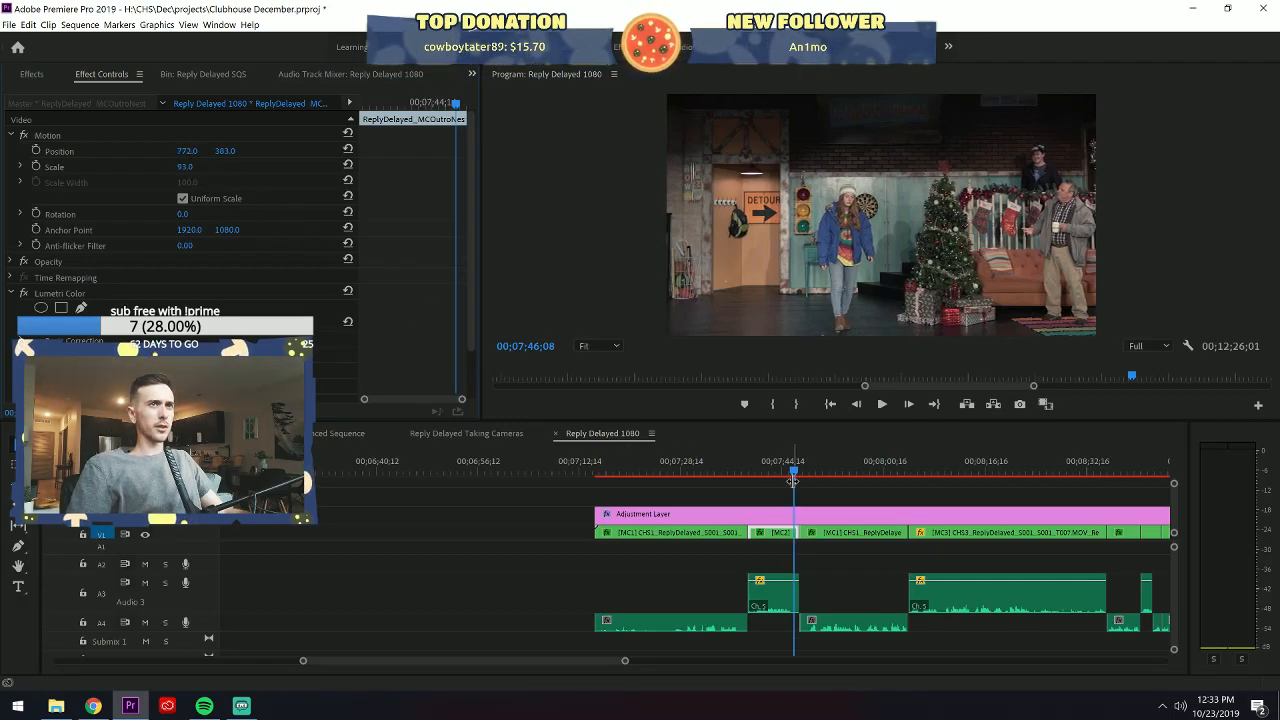
Shift the clip's horizontal Position to 597 at 00;07;39;12 and check the framing through to 00;07;46;04.
left_click(746, 470)
left_click_drag(746, 468, 753, 466)
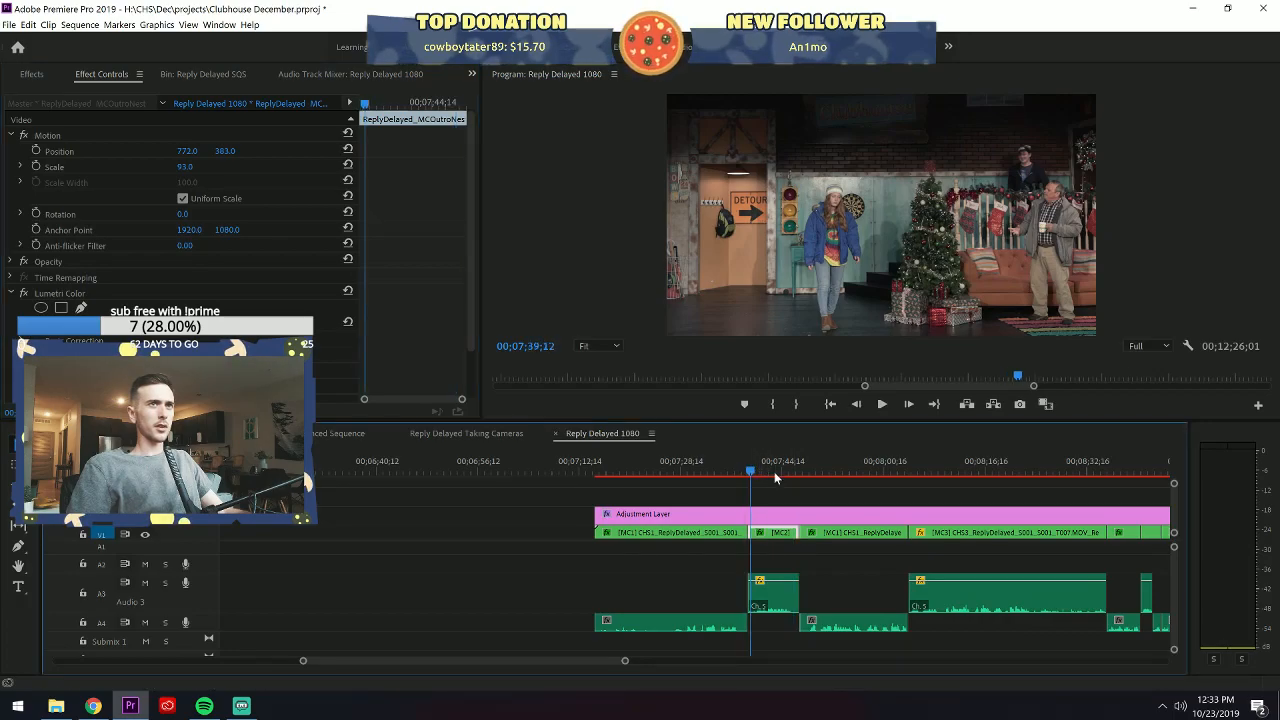
left_click_drag(191, 152, 147, 152)
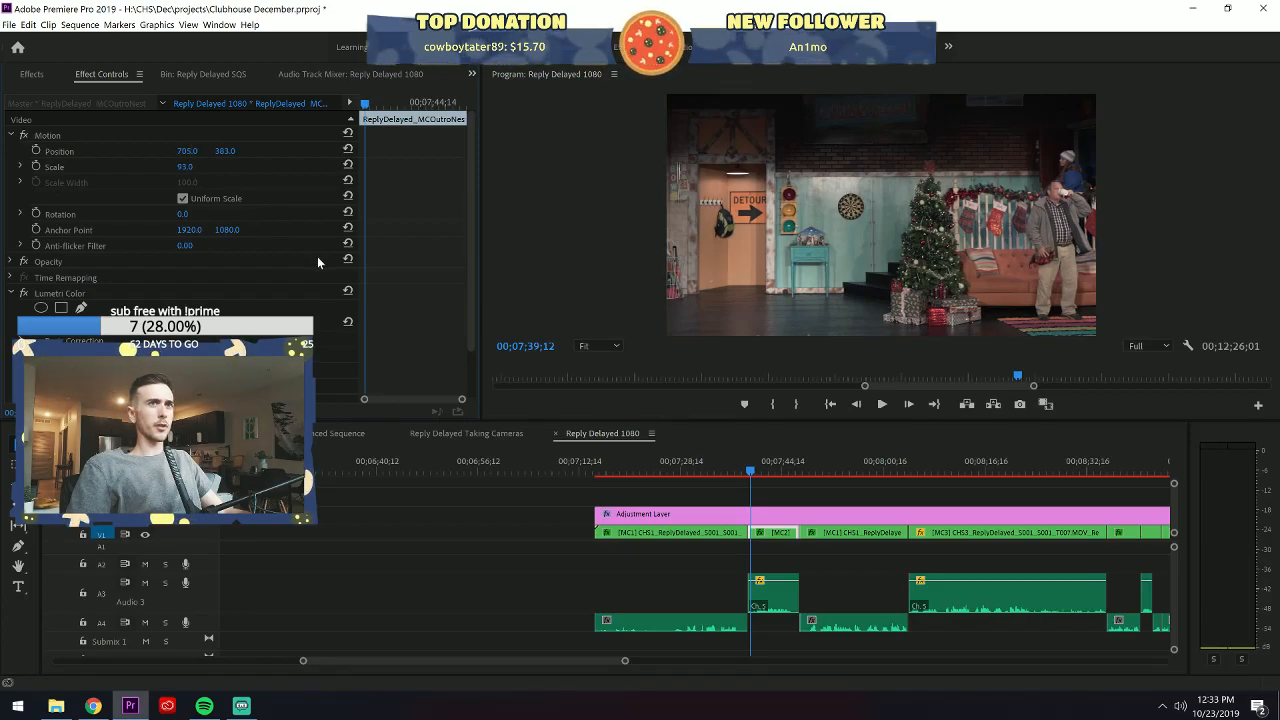
left_click_drag(188, 152, 80, 152)
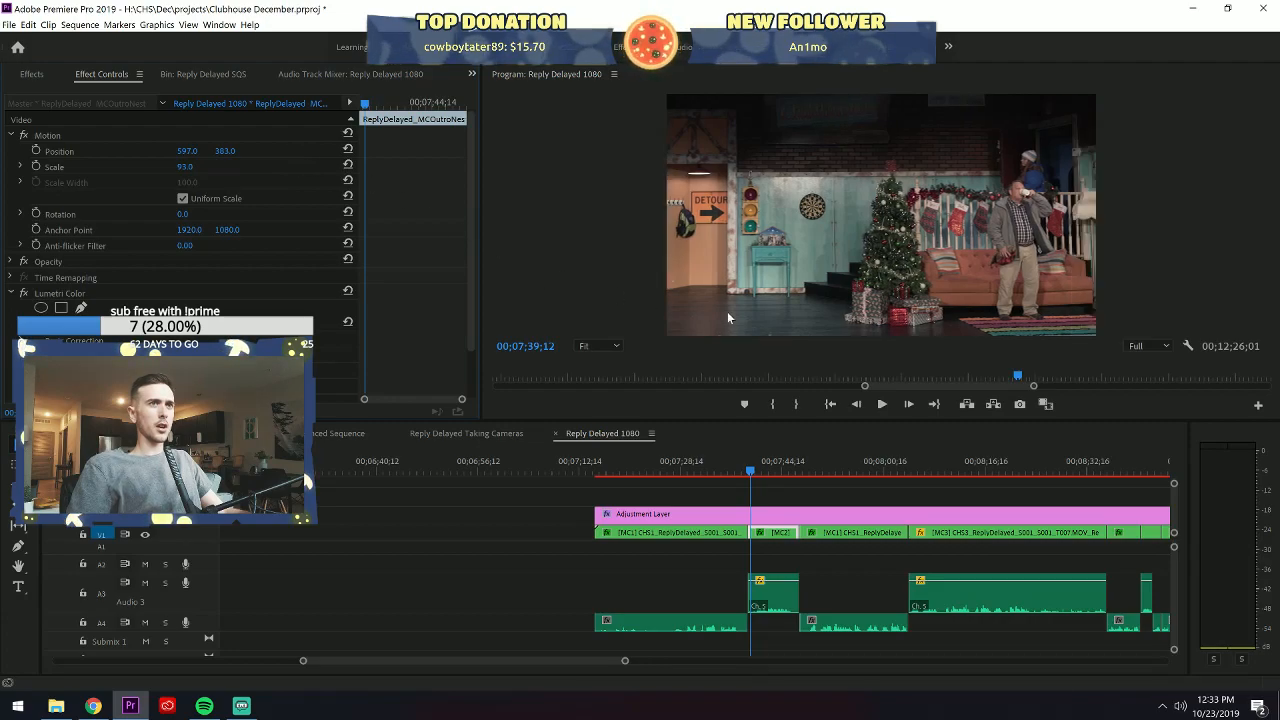
left_click(770, 468)
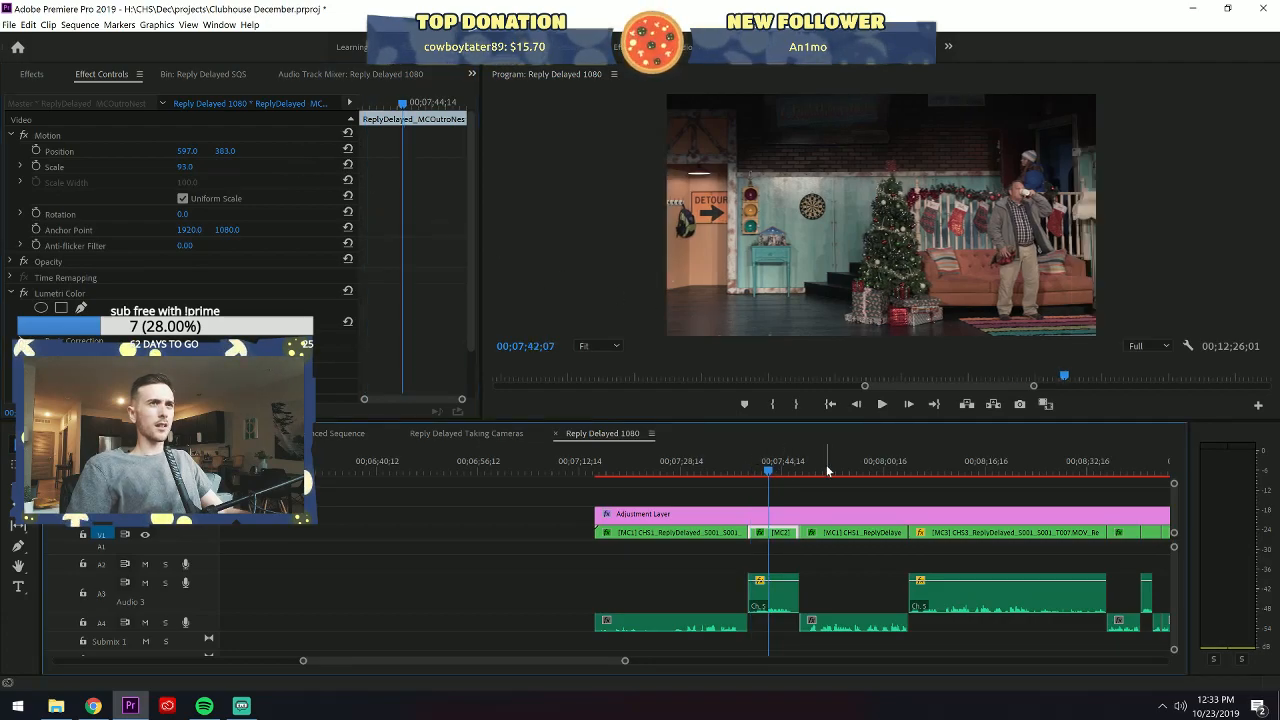
left_click(793, 469)
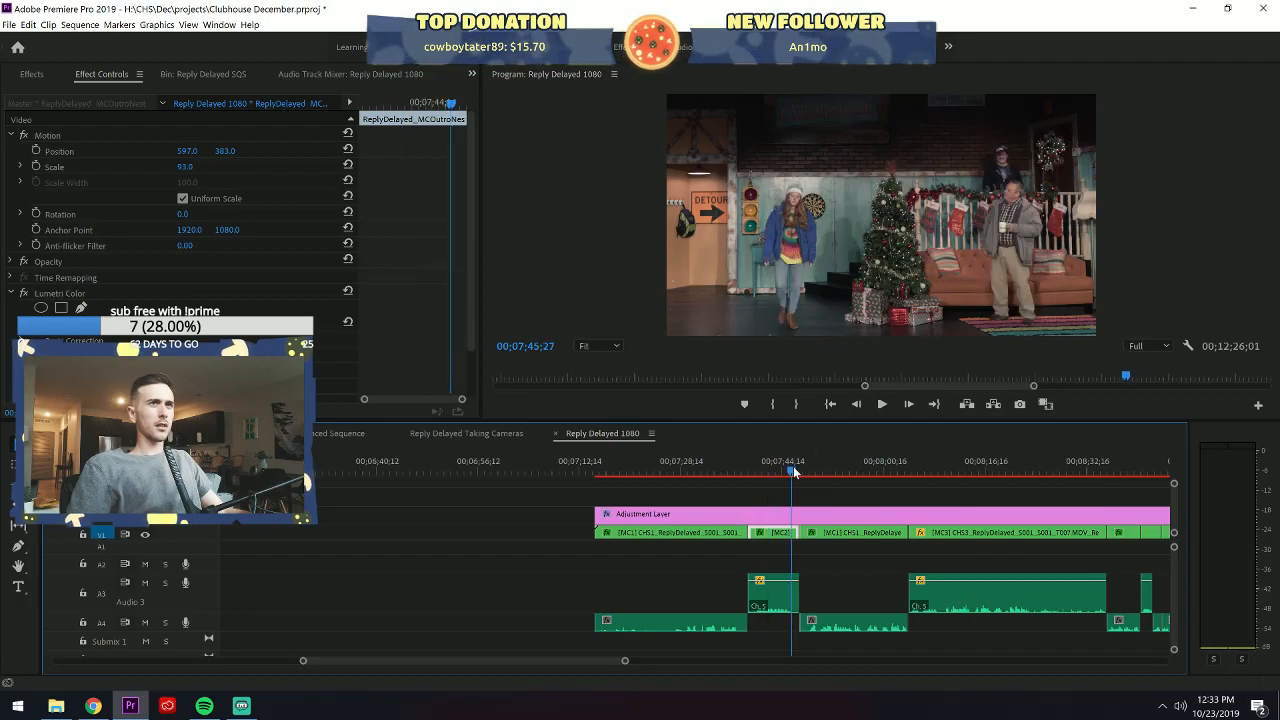
left_click(797, 468)
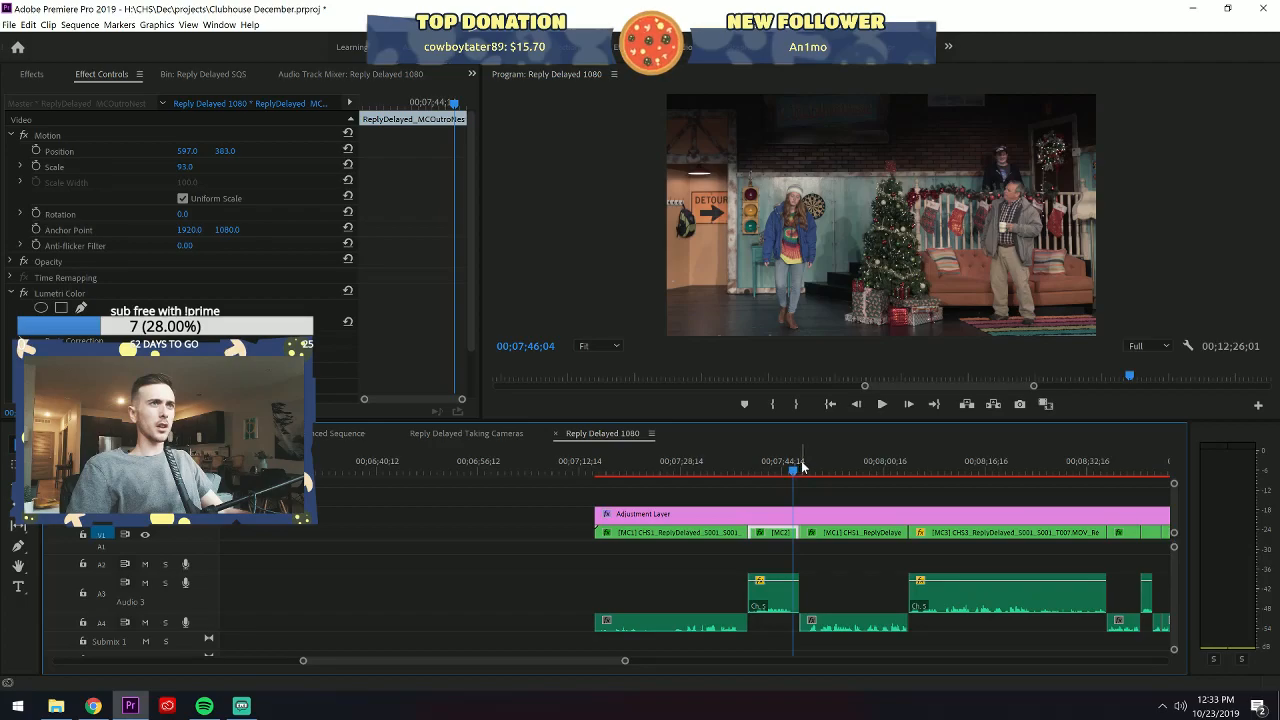
Copy the Motion settings from the [MC2] clip at 00;07;46;04 to the [MC2] clip at 00;09;27;23.
left_click(175, 136)
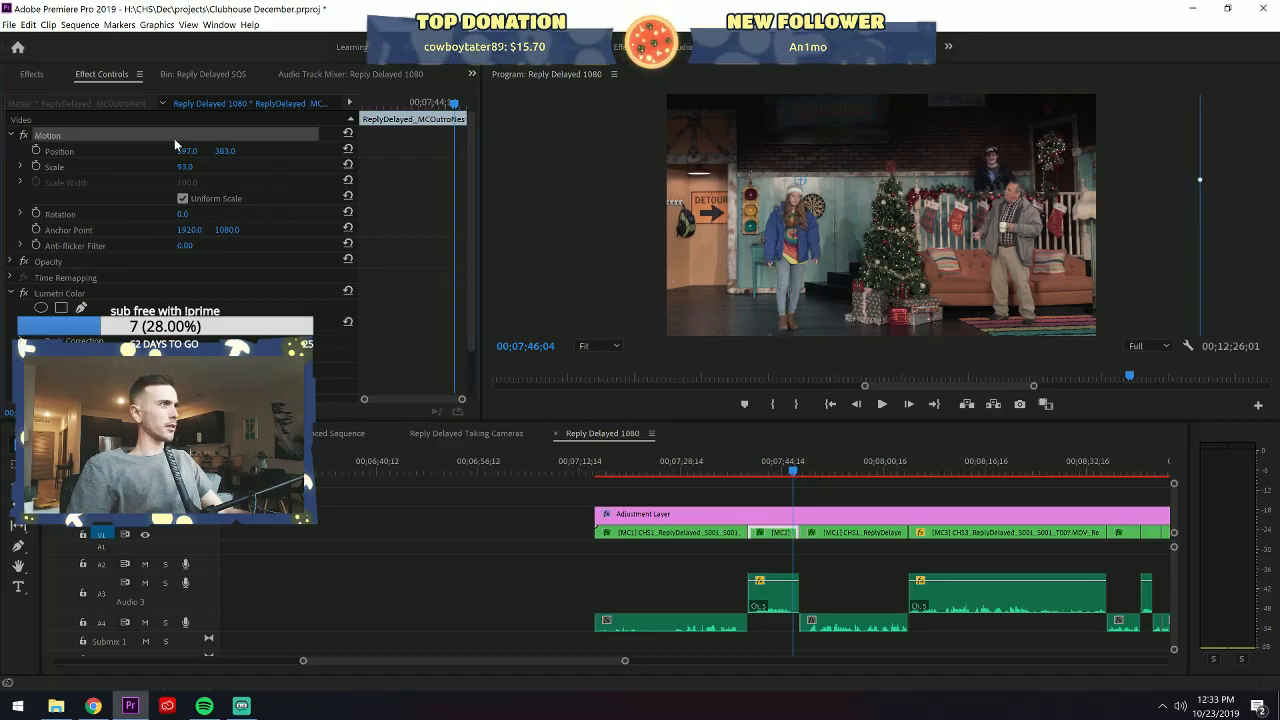
left_click_drag(454, 660, 482, 661)
left_click(866, 468)
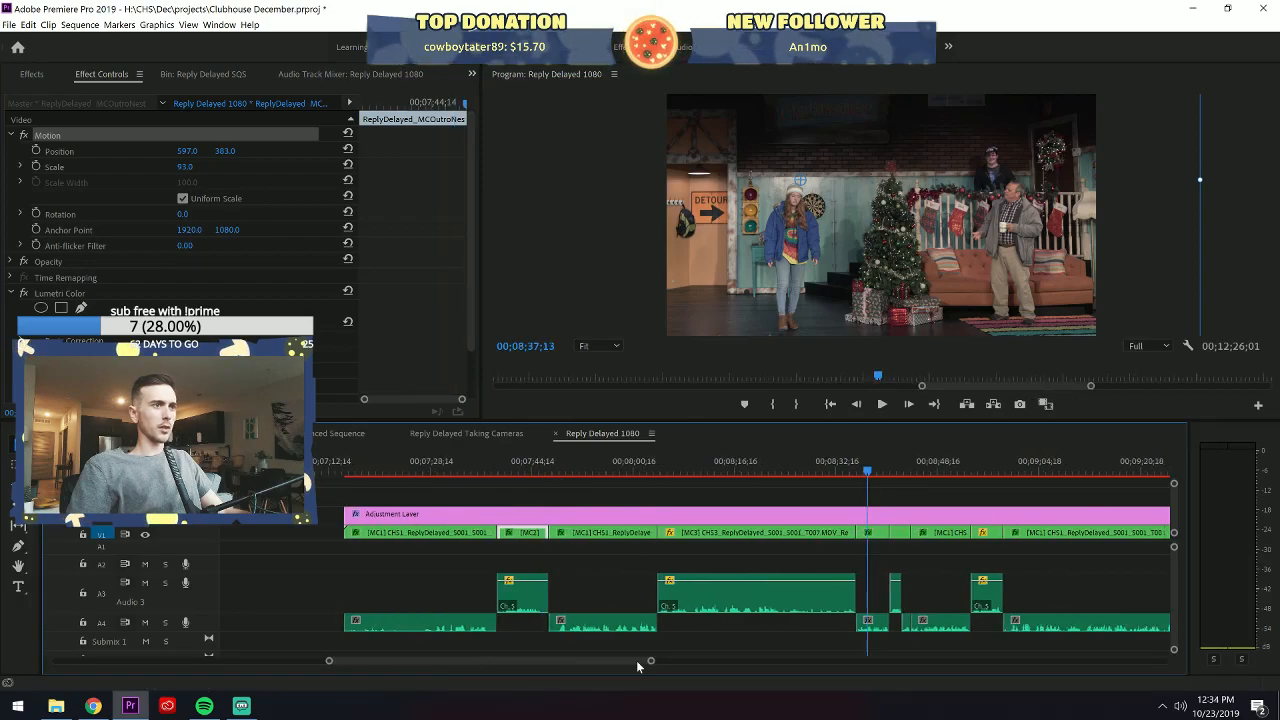
left_click_drag(651, 664, 600, 662)
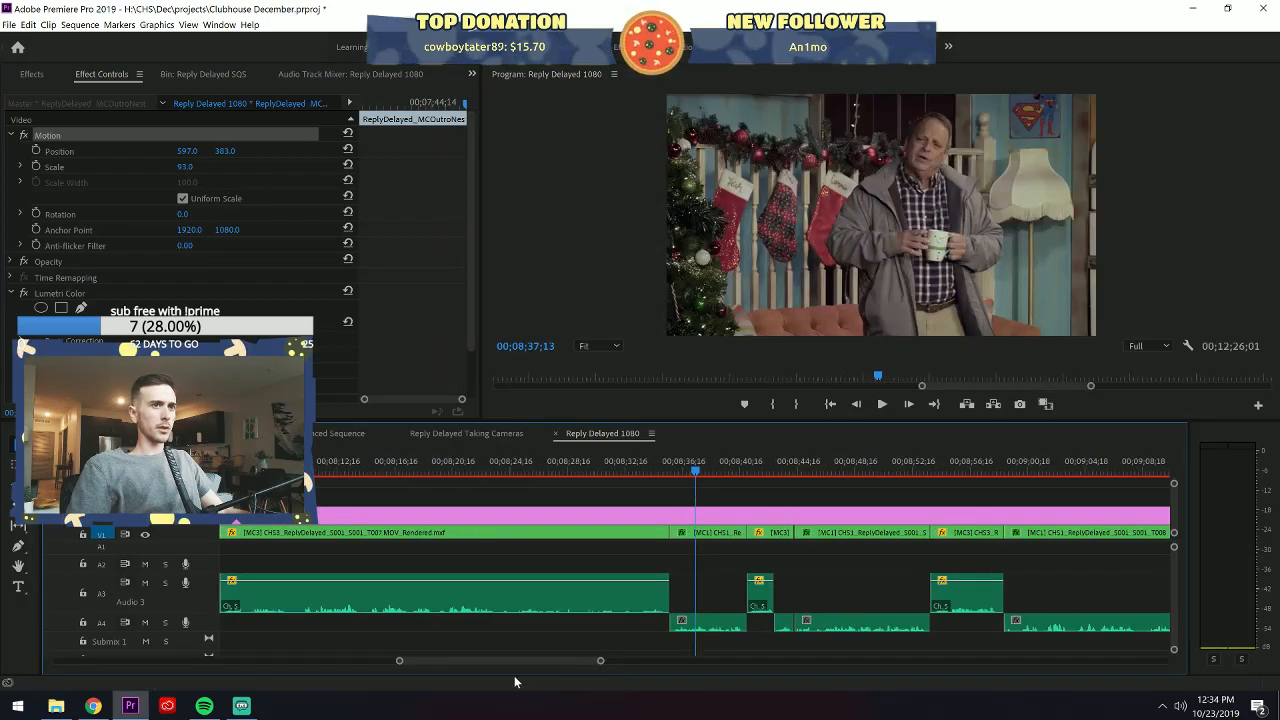
left_click_drag(496, 658, 519, 657)
left_click(967, 490)
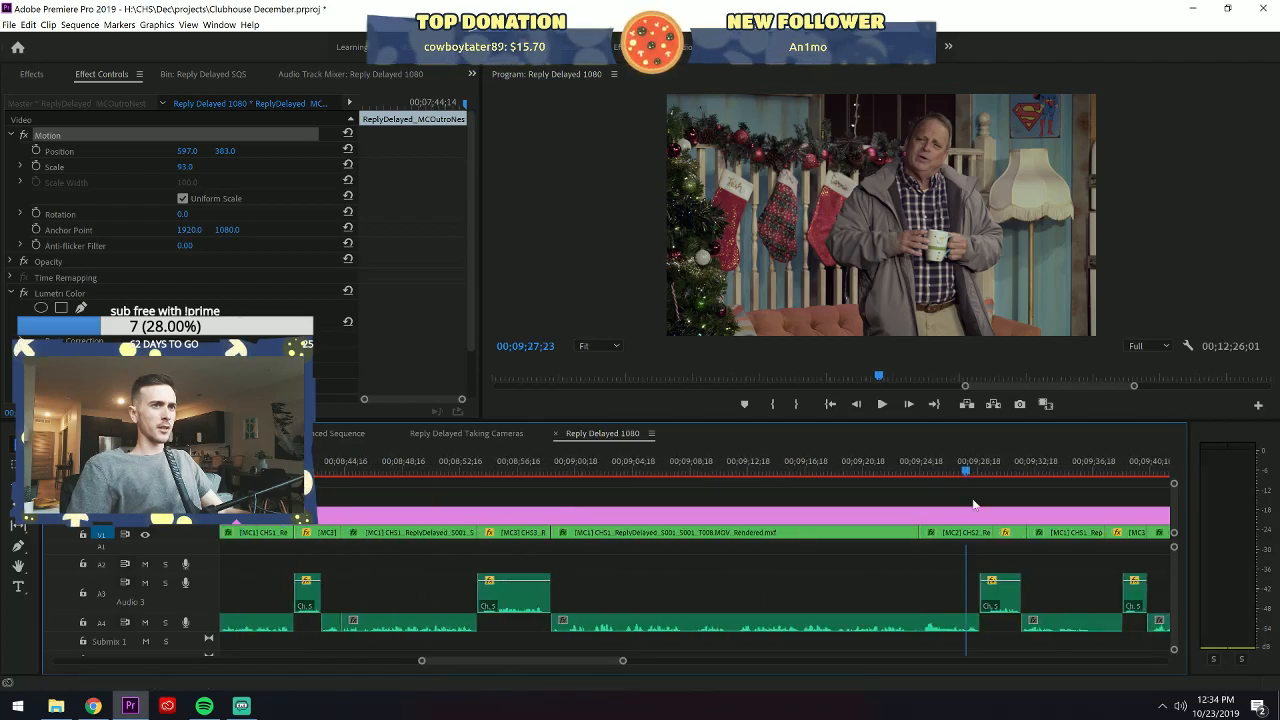
left_click(976, 535)
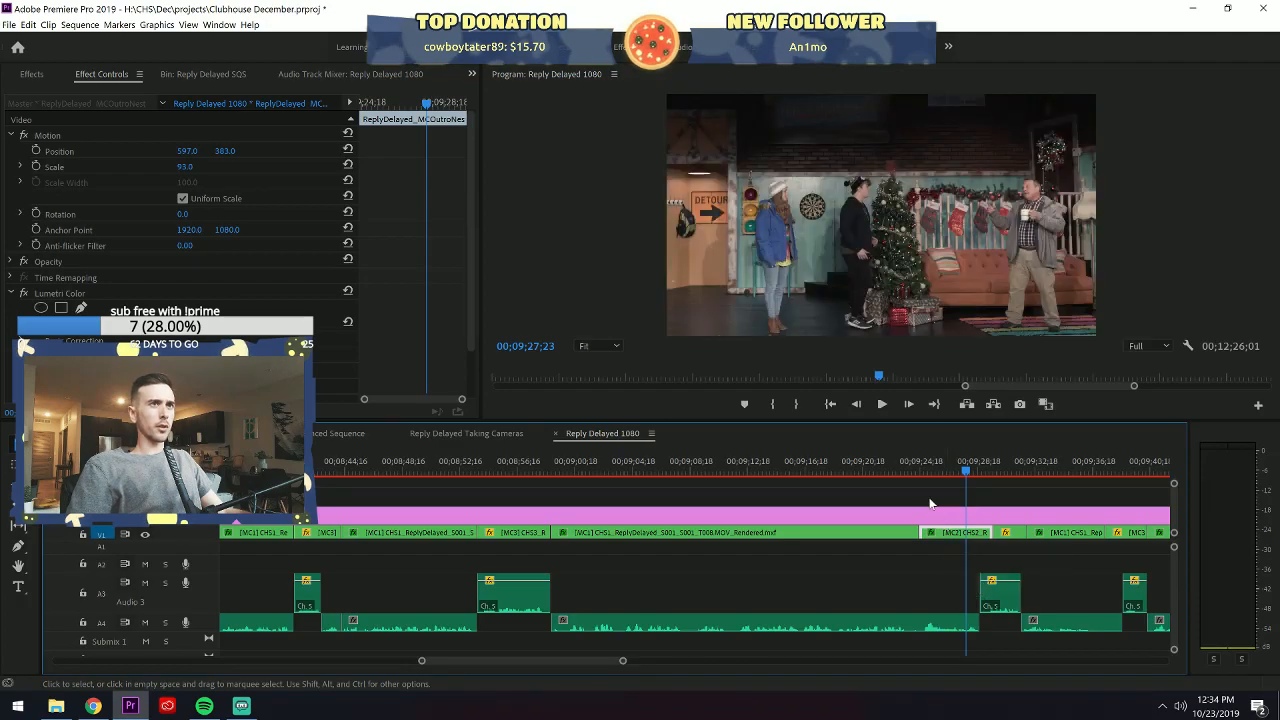
Set the [MC2] clip's vertical Position to 353 and check its framing between 00;09;24;27 and 00;09;29;04.
left_click_drag(233, 152, 254, 162)
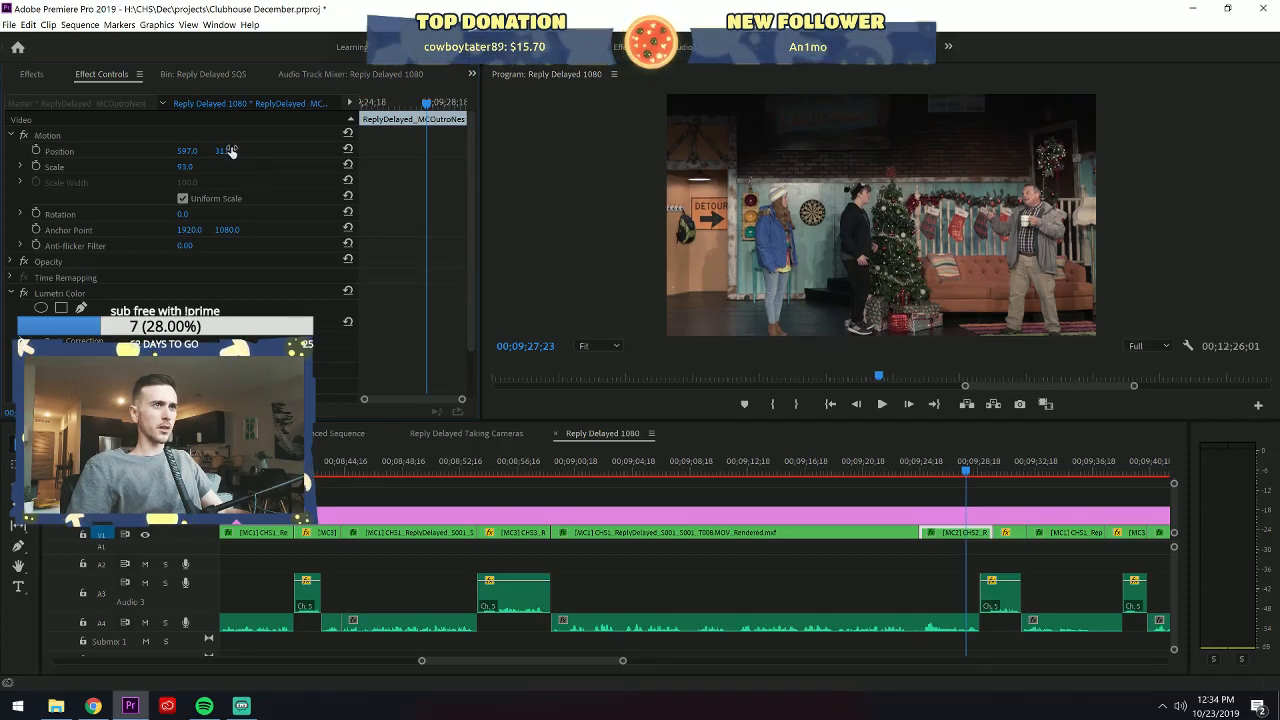
left_click_drag(230, 150, 227, 152)
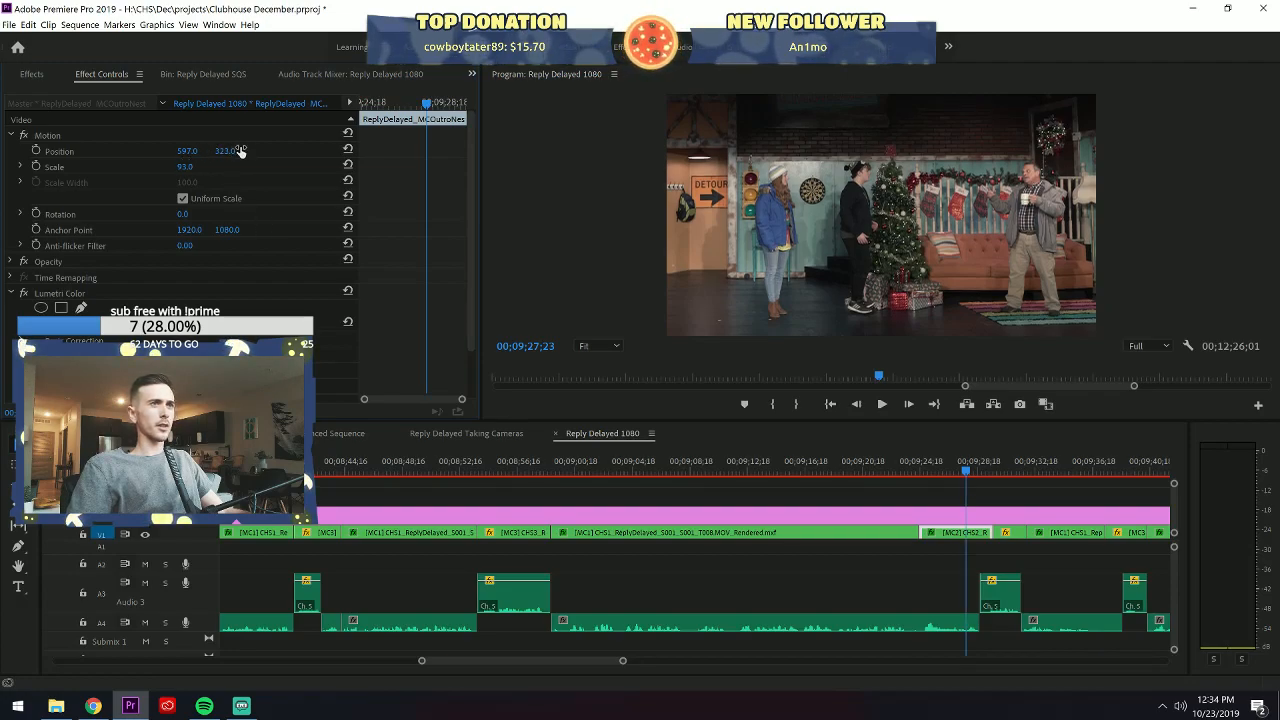
left_click_drag(225, 151, 246, 157)
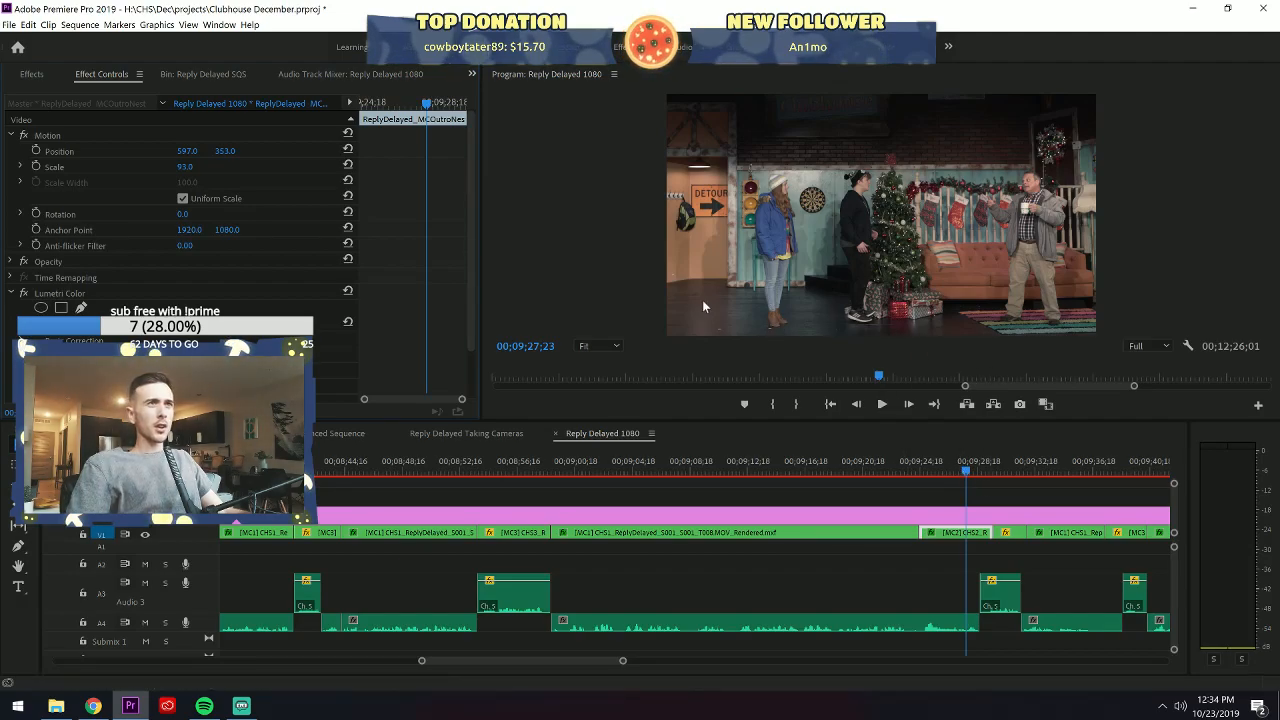
left_click(926, 463)
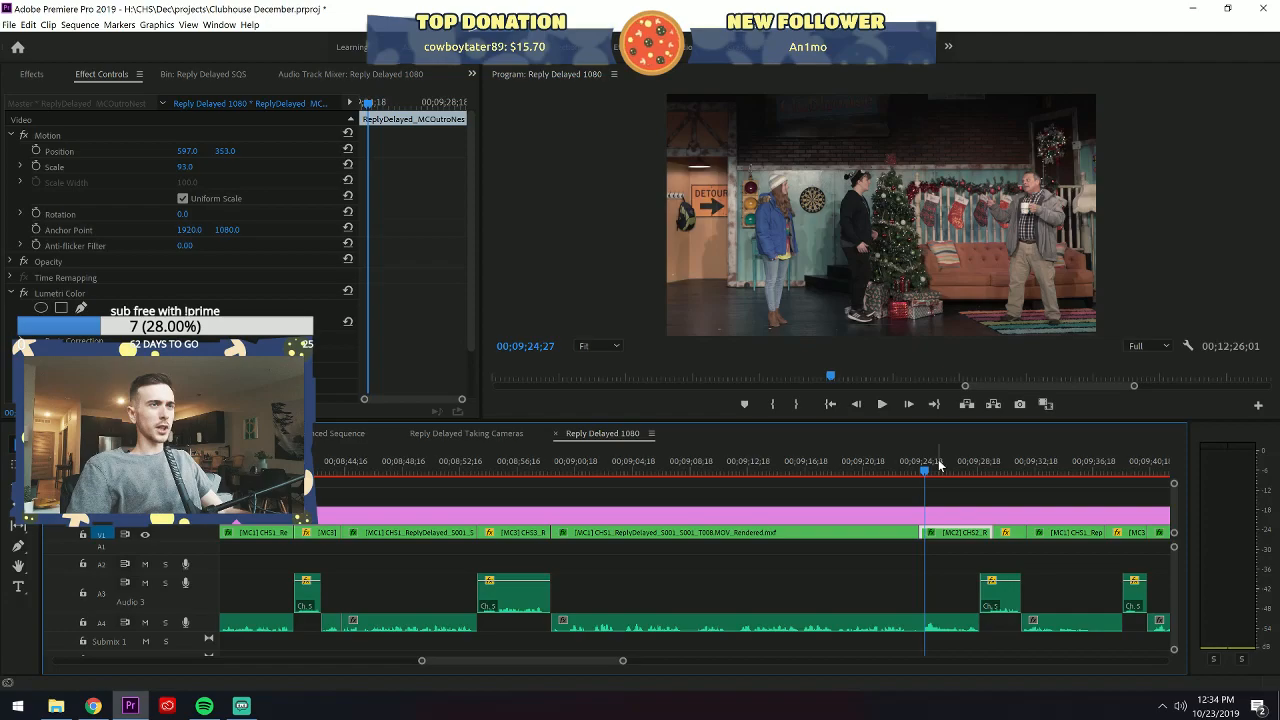
left_click(990, 465)
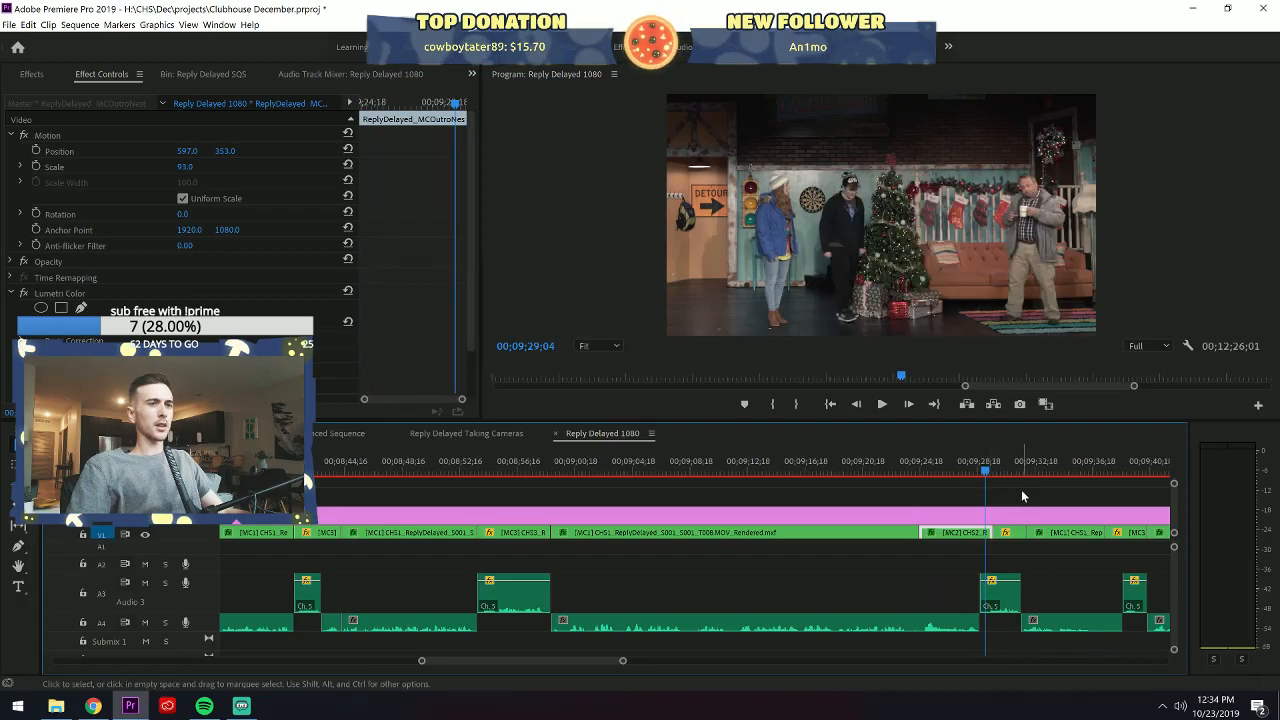
Copy the clip's Motion settings to the [MC2] clip at 00;10;04;08.
left_click(186, 140)
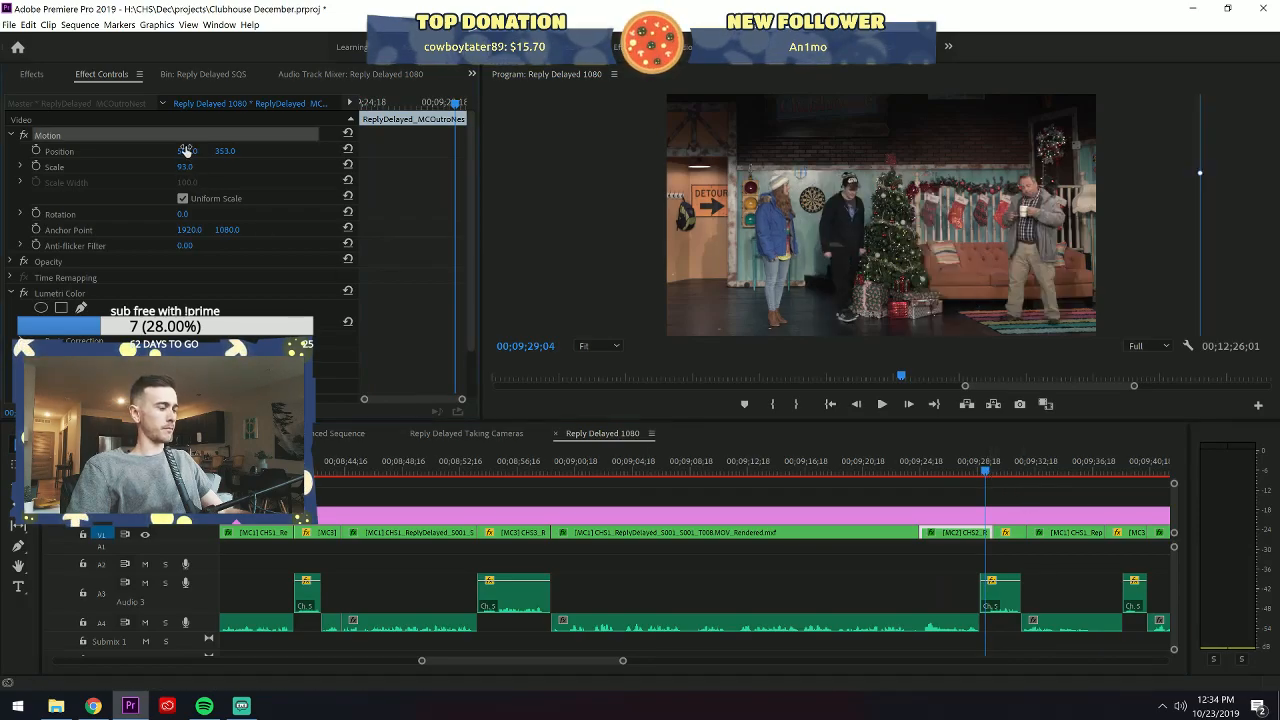
scroll(612, 658, "down", 4)
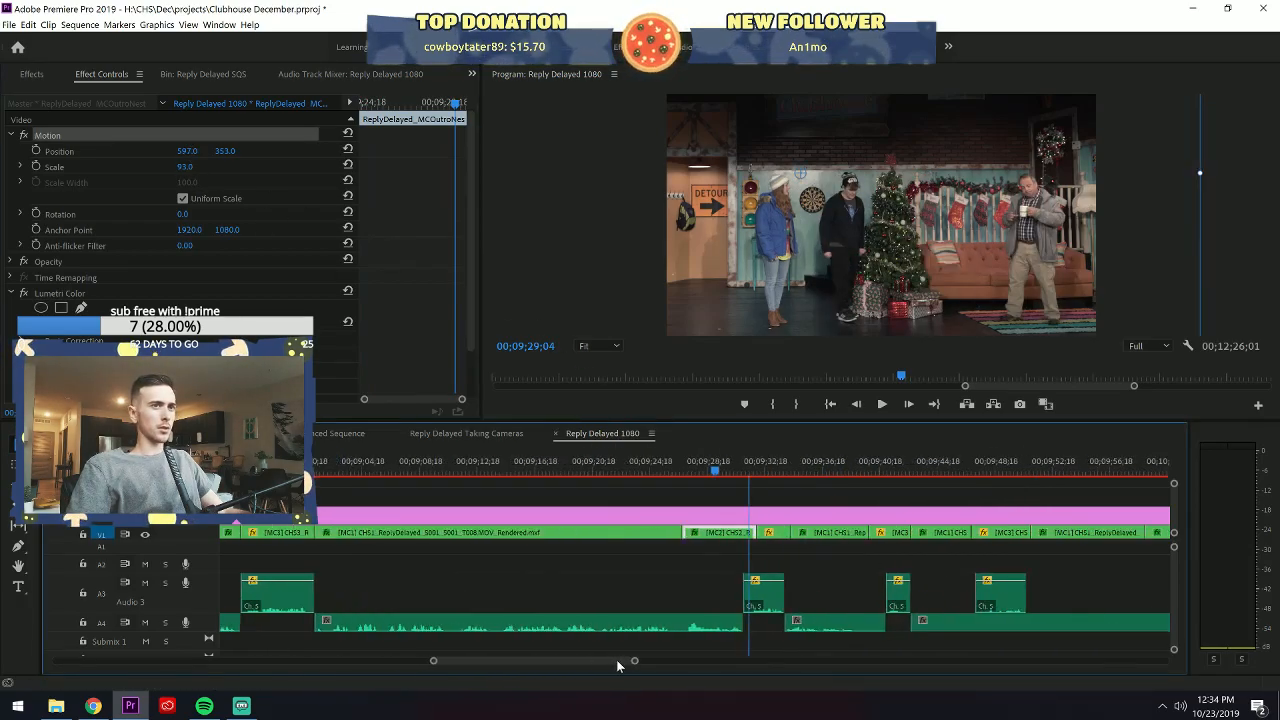
scroll(619, 665, "down", 1)
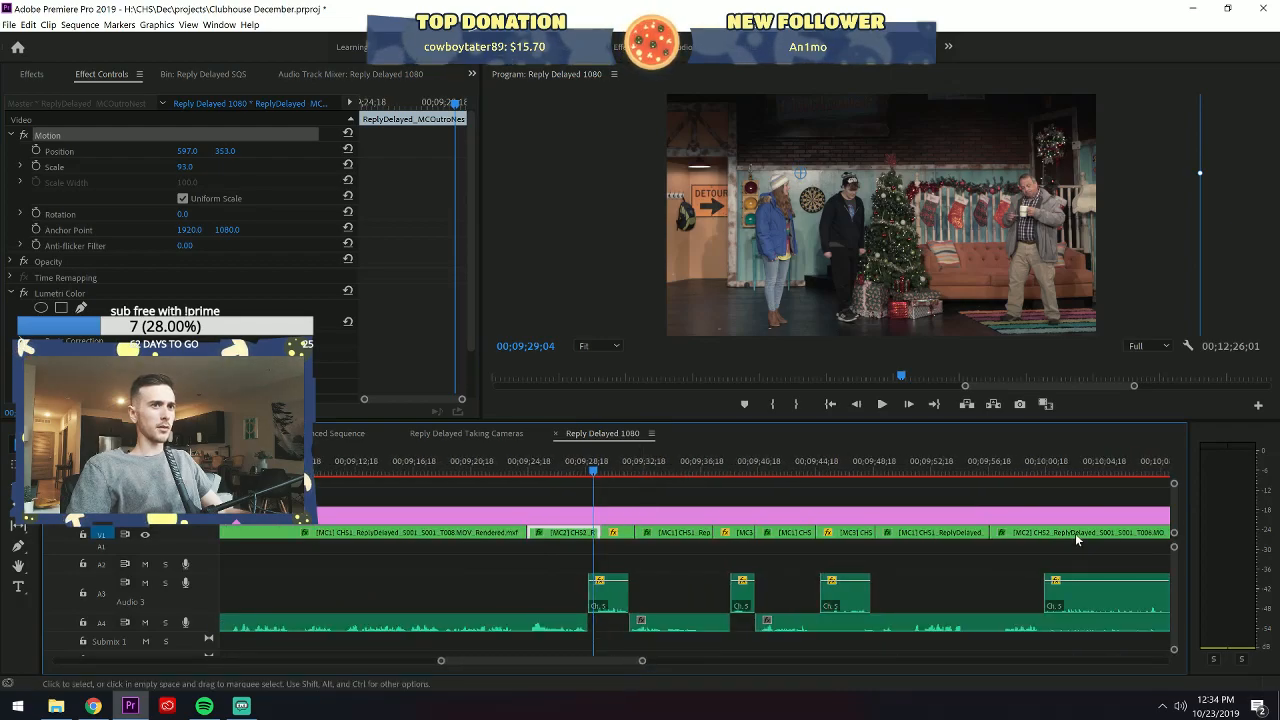
left_click(1099, 461)
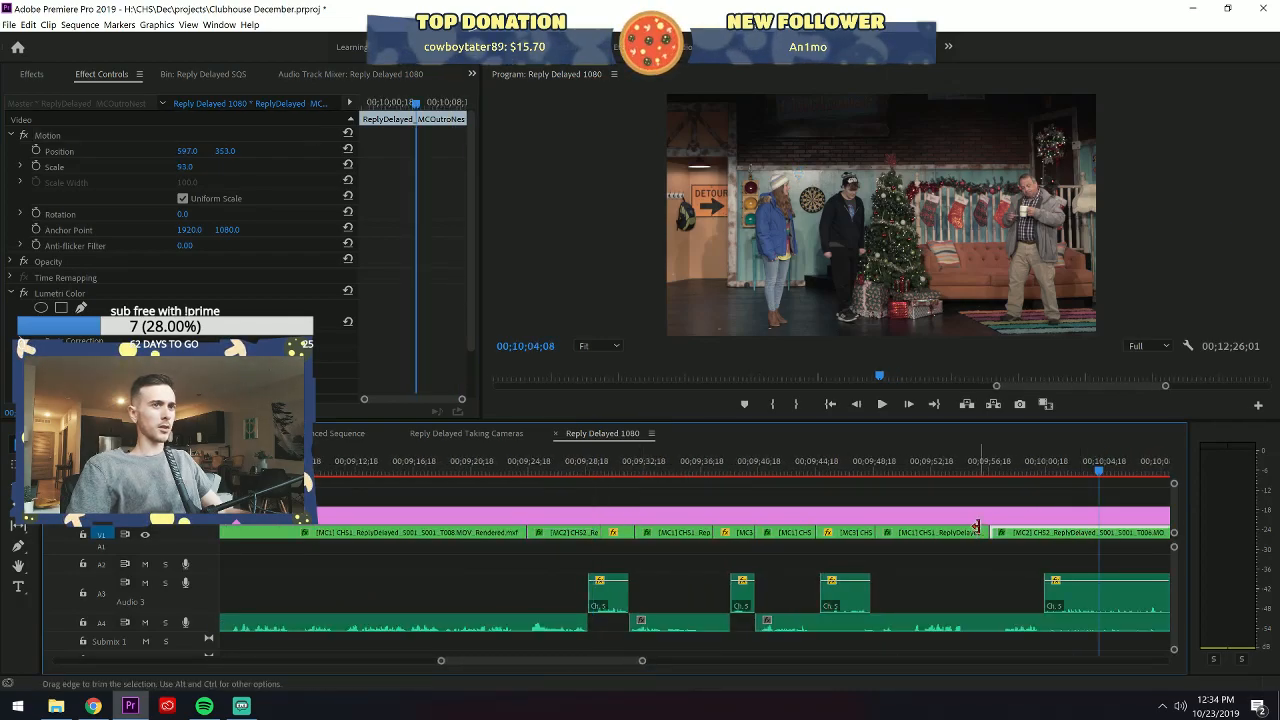
Check the clip's framing from its start at 00;09;56;27 to 00;10;09;27 and save the project.
key("Up")
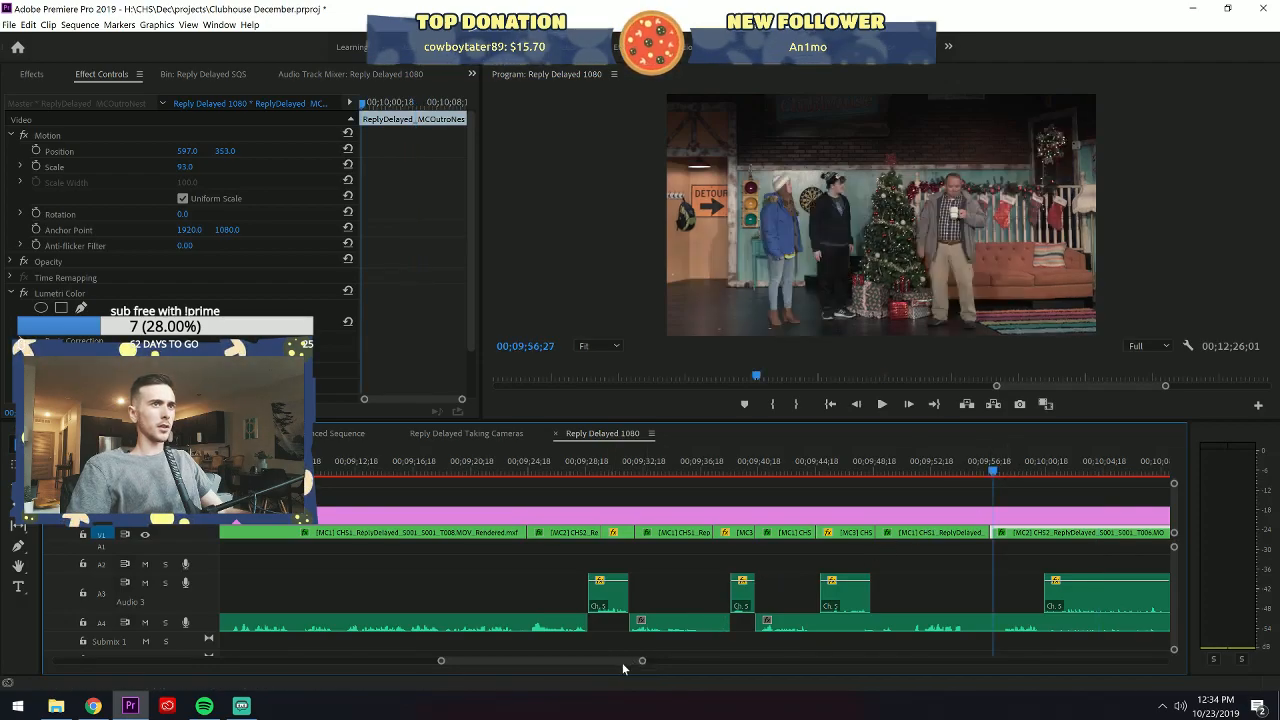
scroll(900, 520, "down", 5)
left_click(978, 466)
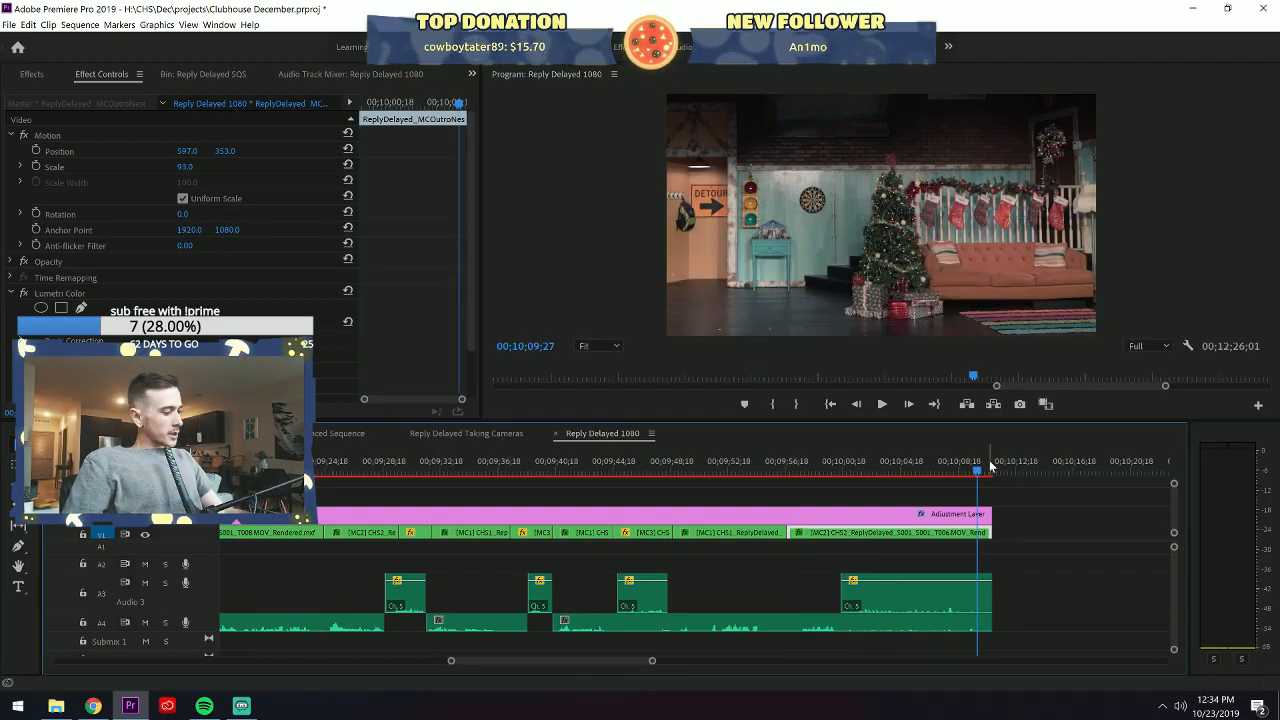
key("ctrl+s")
Examine the framing of the closer camera shots across the sequence, from 00;00;40;10 to 00;08;09;20.
left_click_drag(651, 658, 1160, 644)
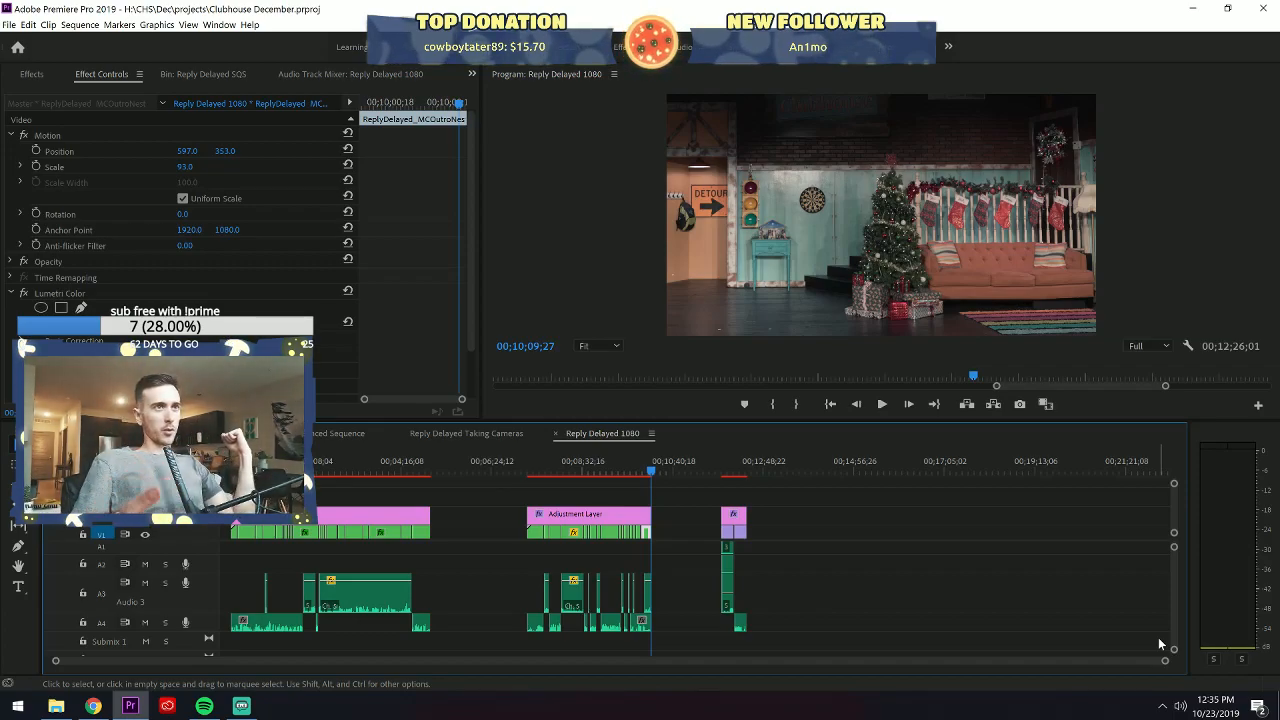
left_click(234, 466)
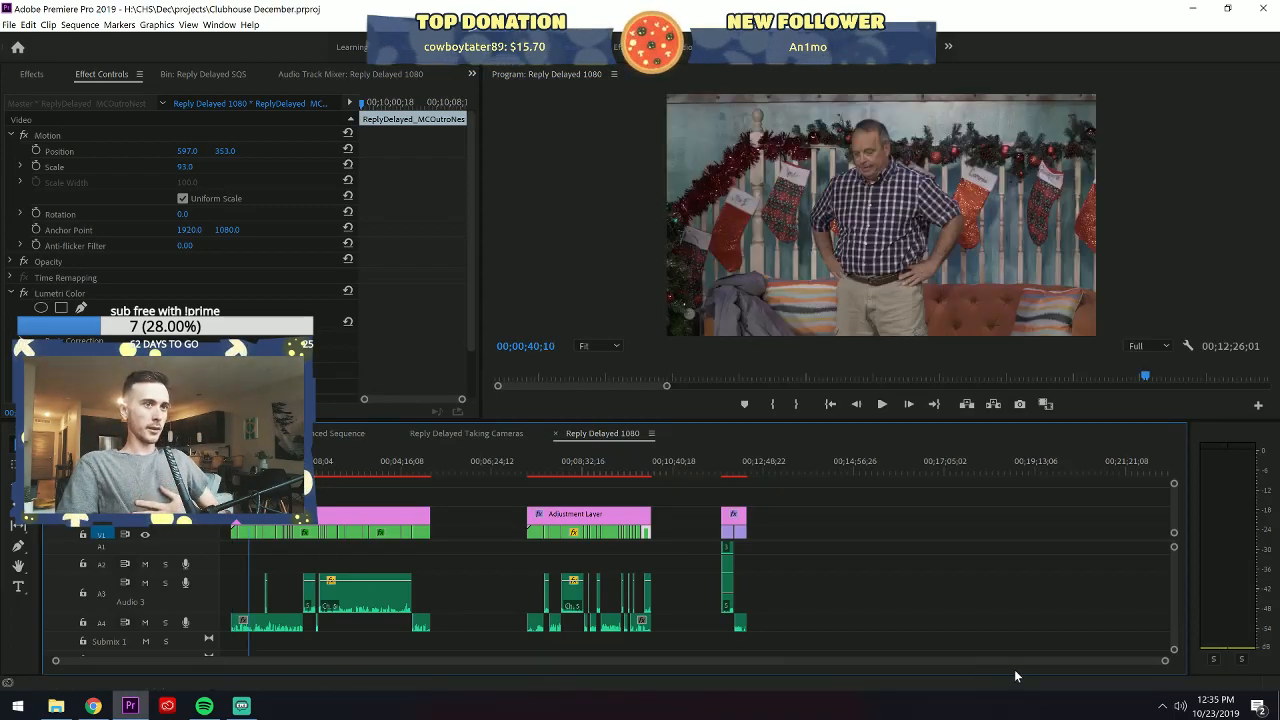
left_click_drag(1162, 661, 302, 659)
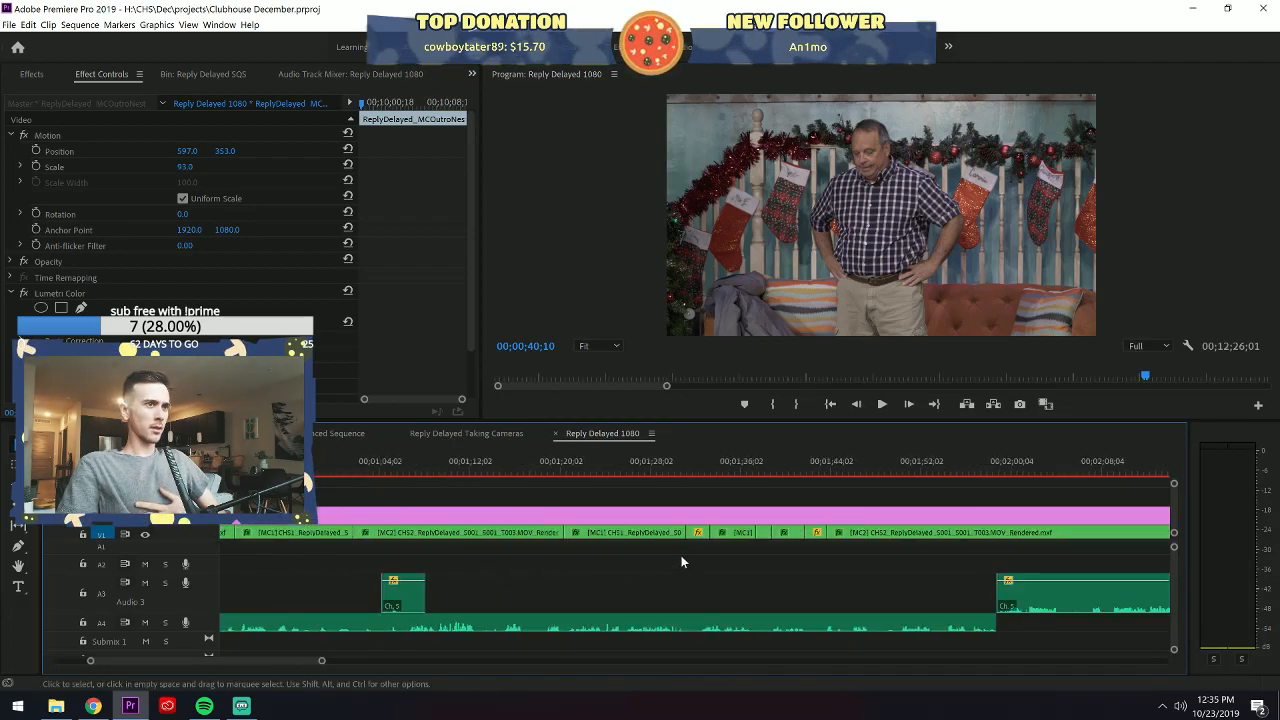
left_click(699, 463)
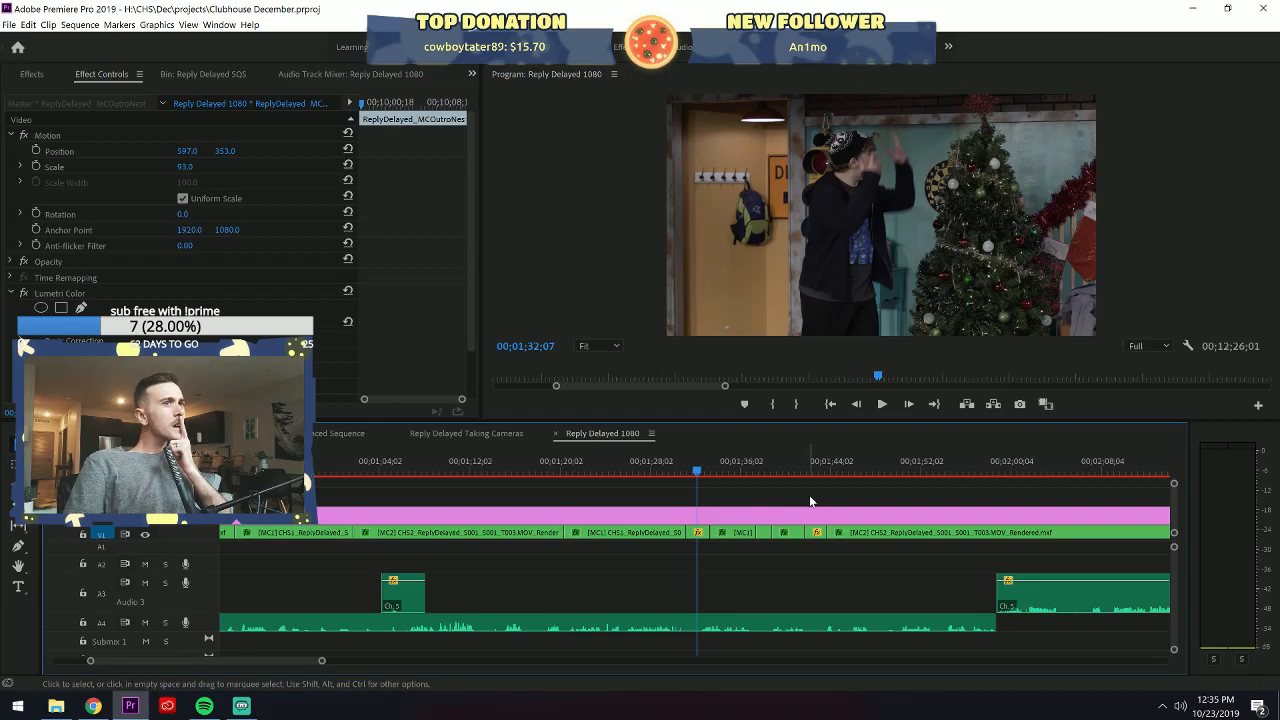
left_click(816, 467)
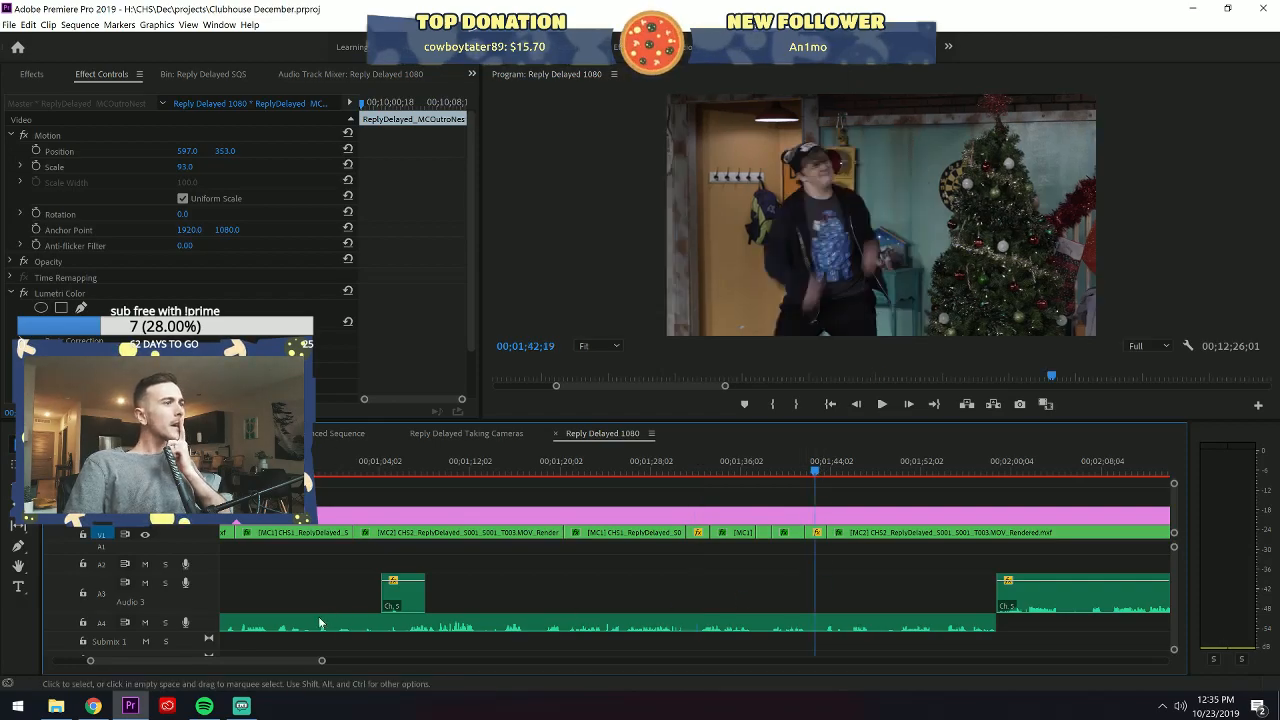
left_click_drag(307, 663, 347, 661)
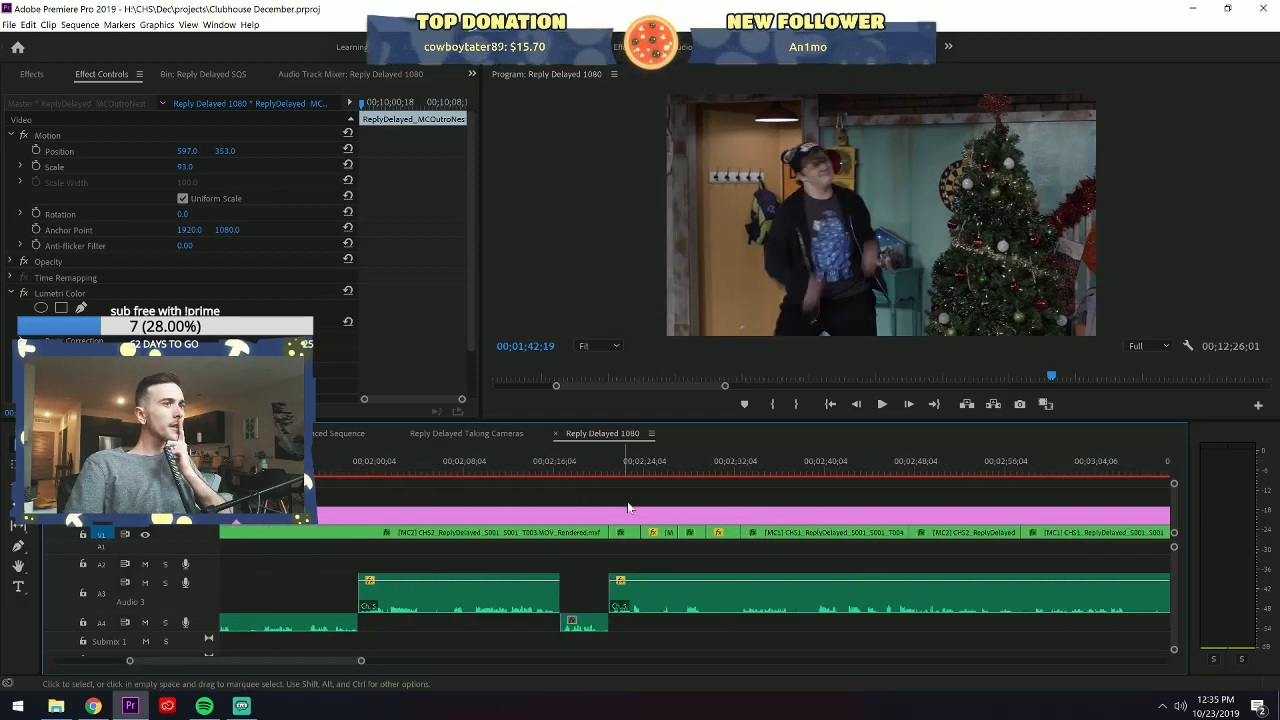
left_click(656, 470)
left_click(731, 471)
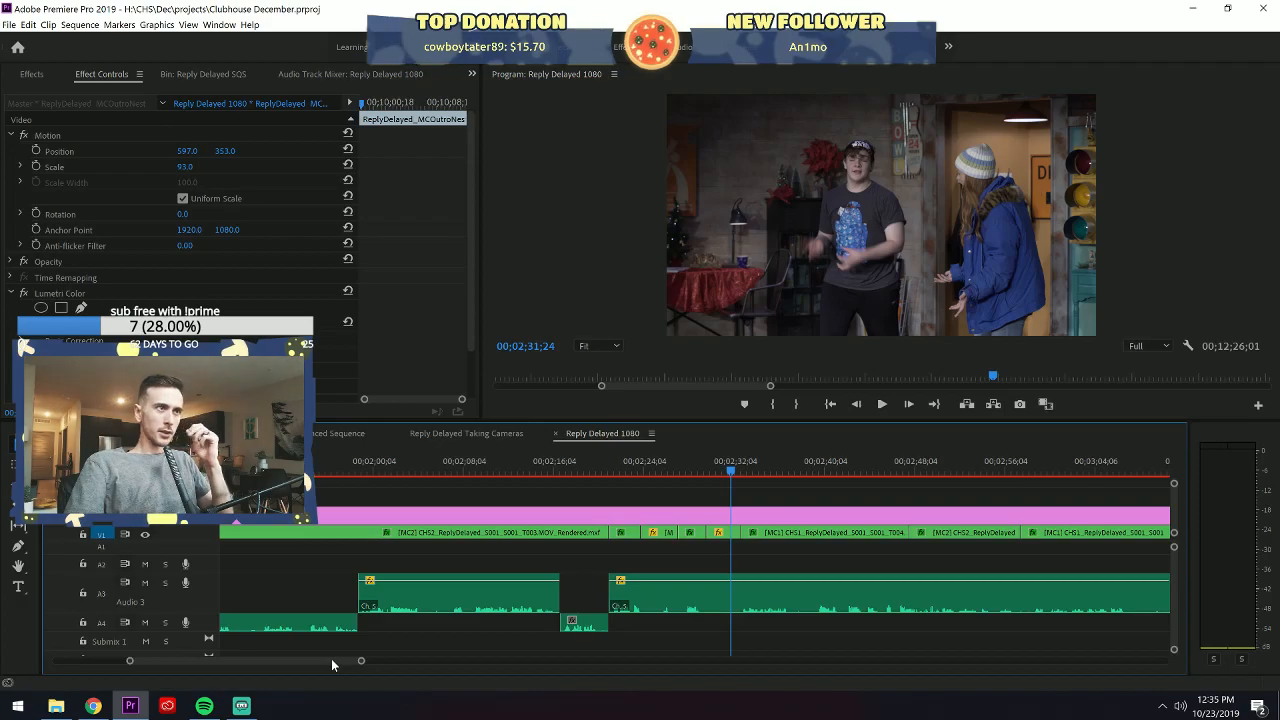
left_click_drag(331, 660, 557, 636)
left_click(938, 474)
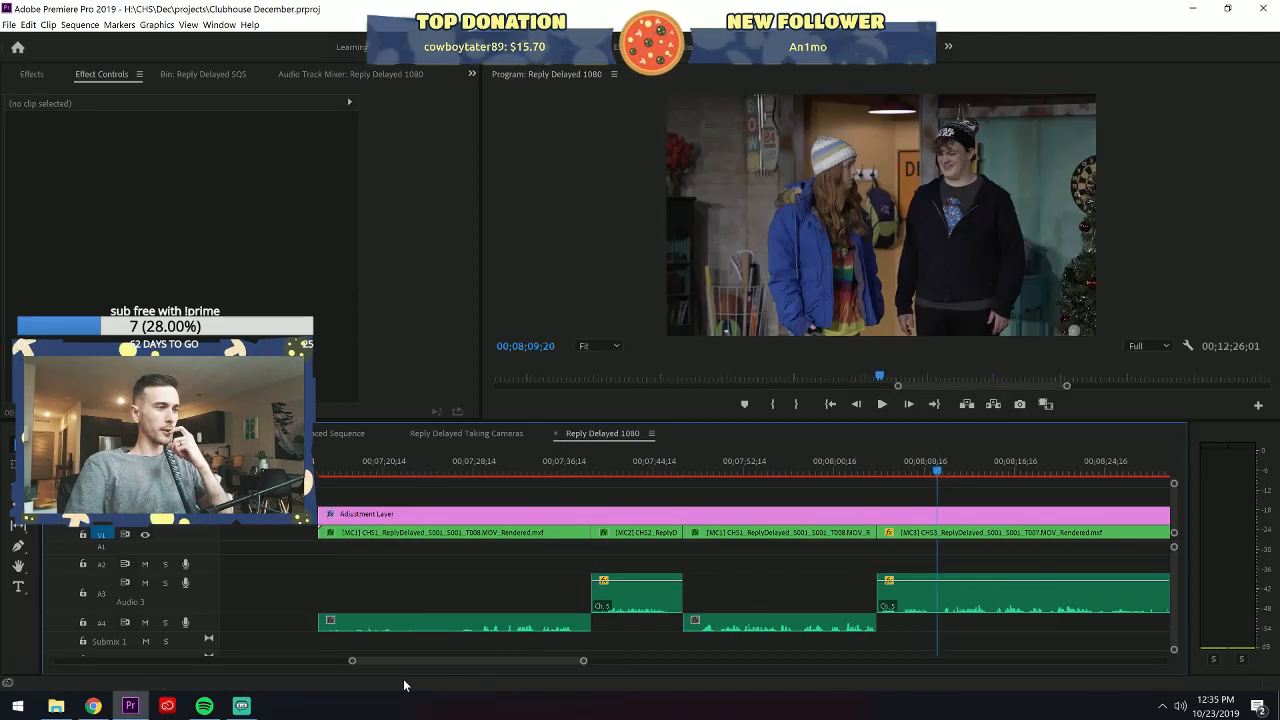
Set the long [MC3] clip's Scale to 55 and its vertical Position to 508, judging the framing at 00;08;21;01.
left_click_drag(404, 661, 438, 656)
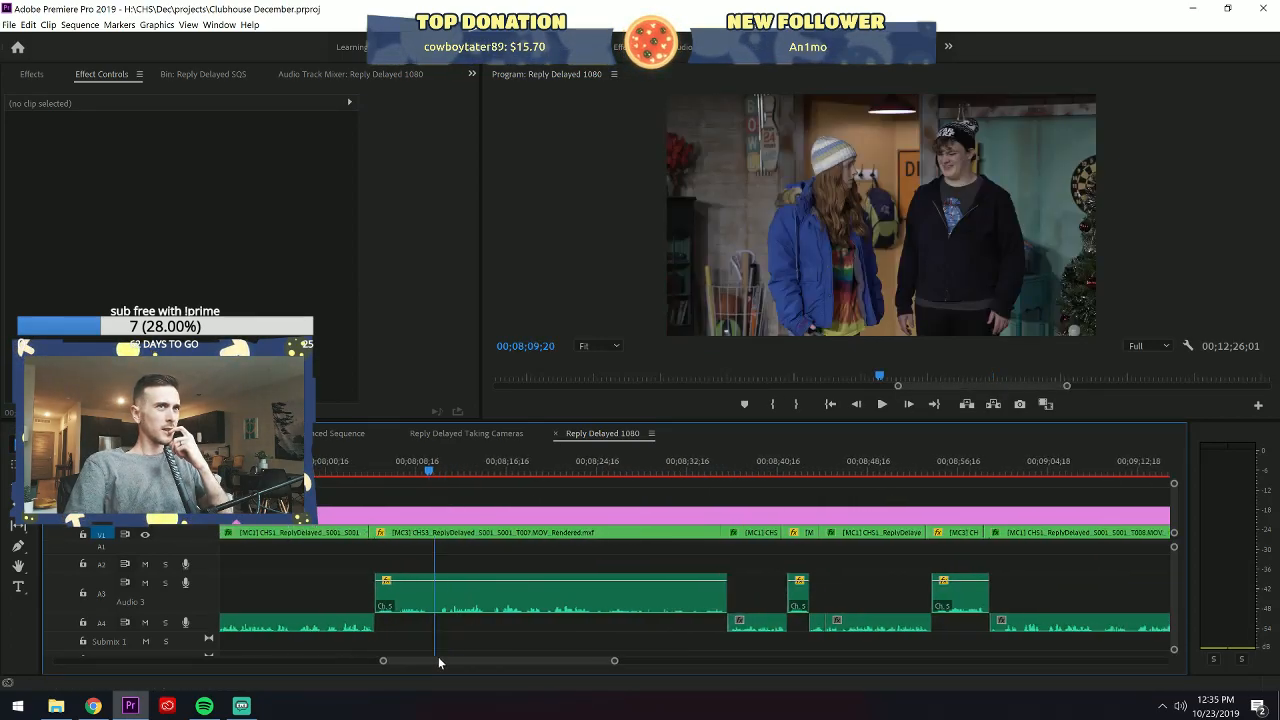
left_click(435, 534)
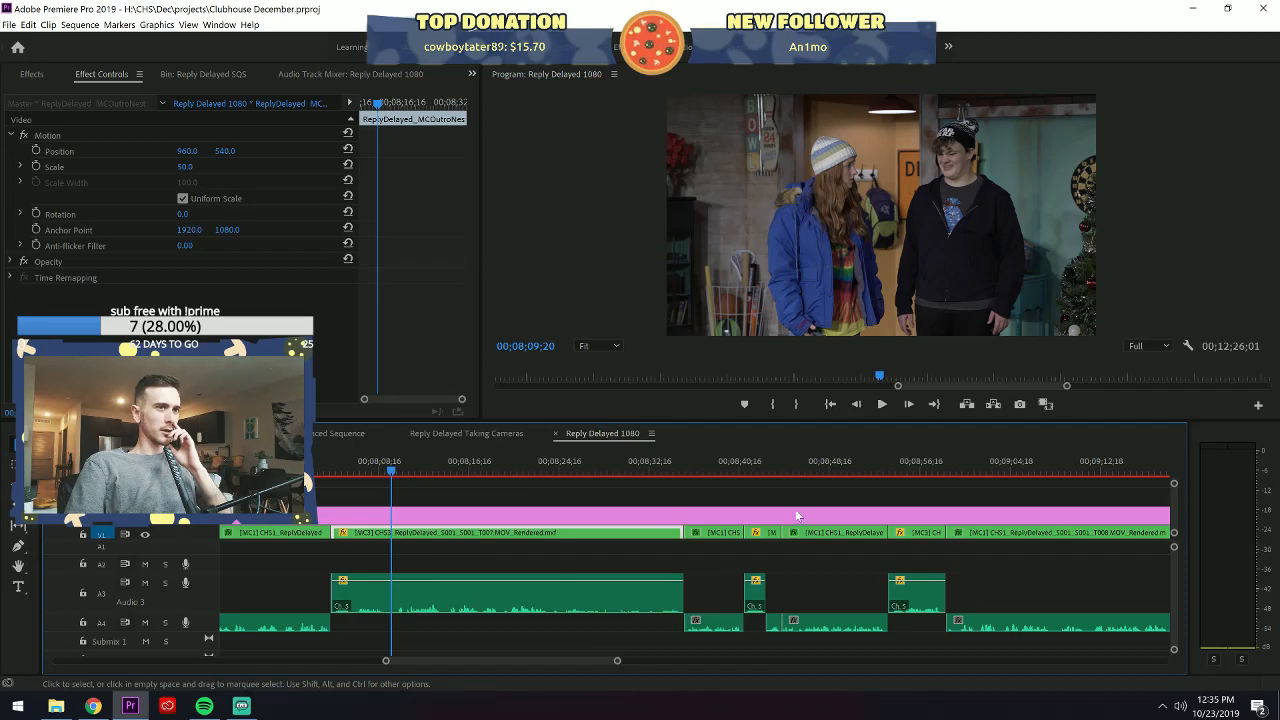
left_click(762, 466)
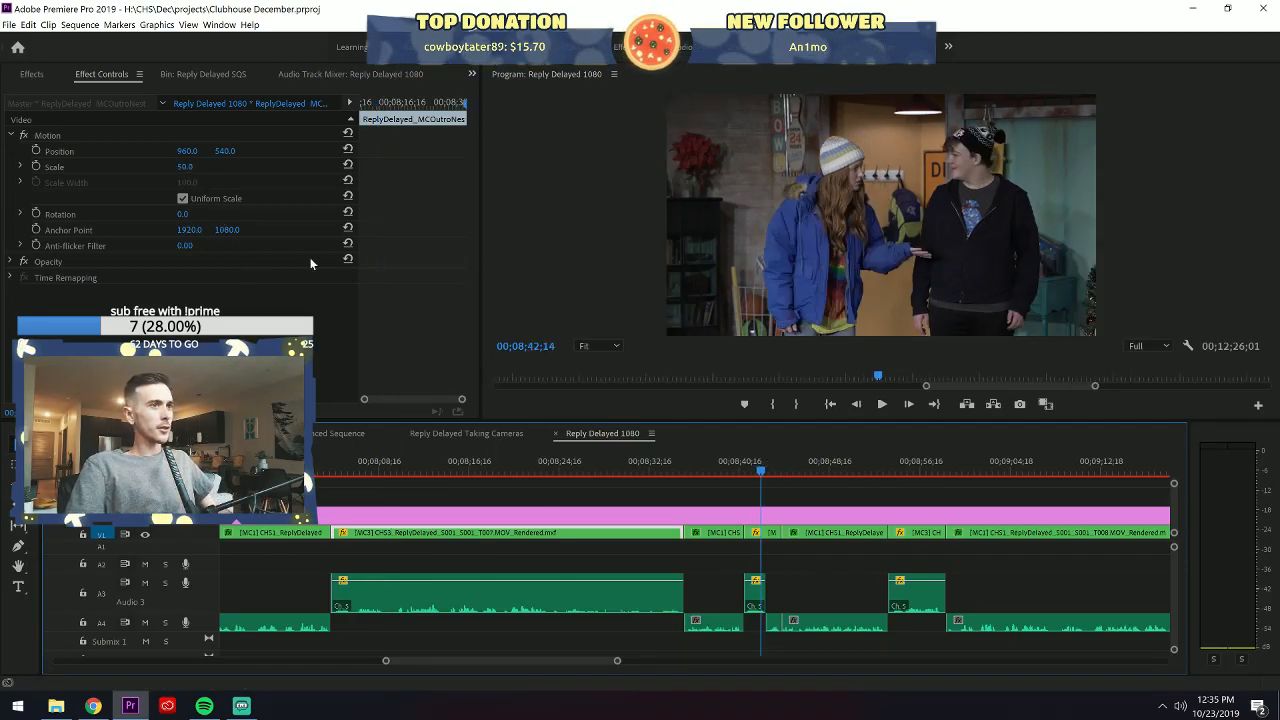
left_click(519, 466)
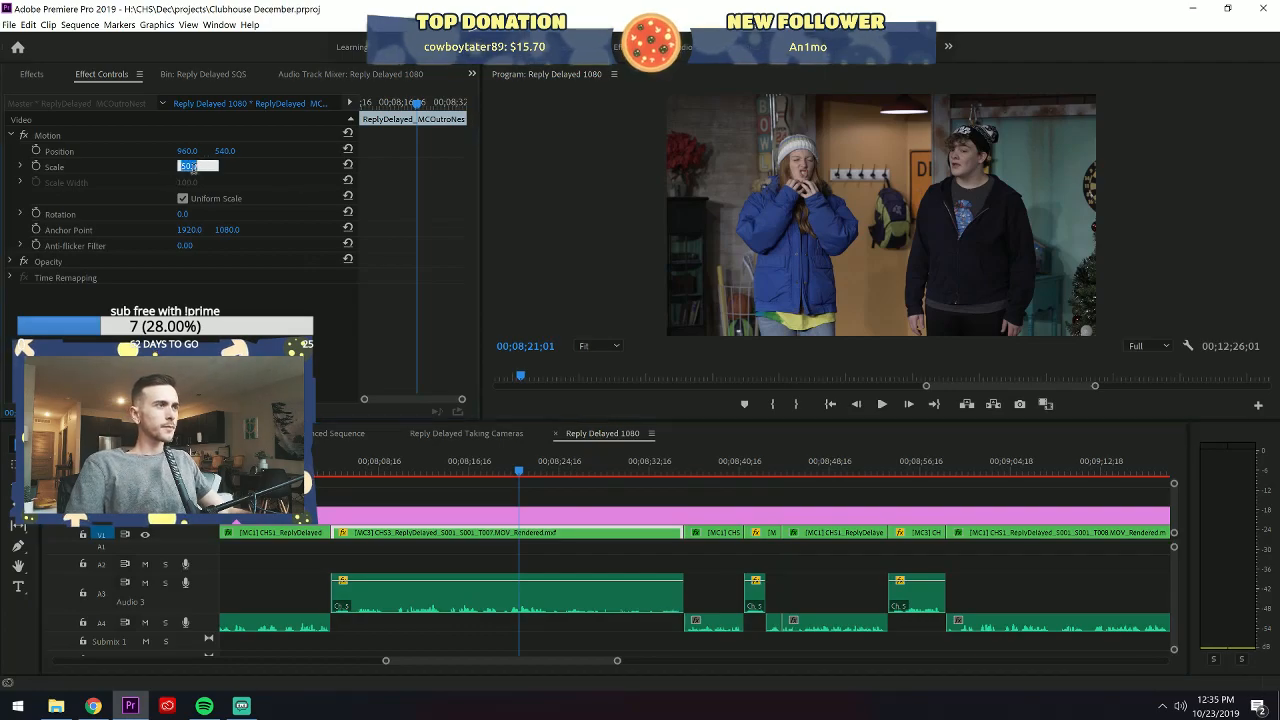
left_click_drag(177, 173, 228, 151)
Copy the long [MC3] clip's Motion settings to the short clip at 00;08;43;12 and compare the two clips' values.
left_click(230, 137)
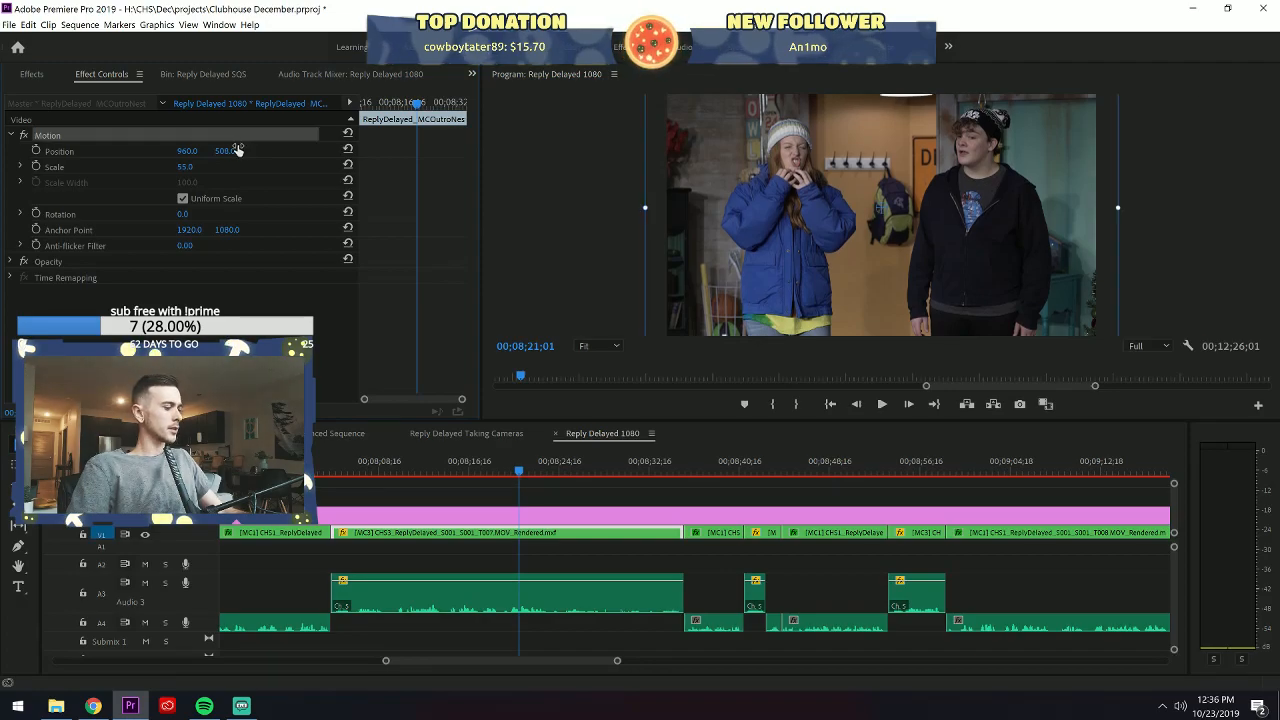
left_click(773, 471)
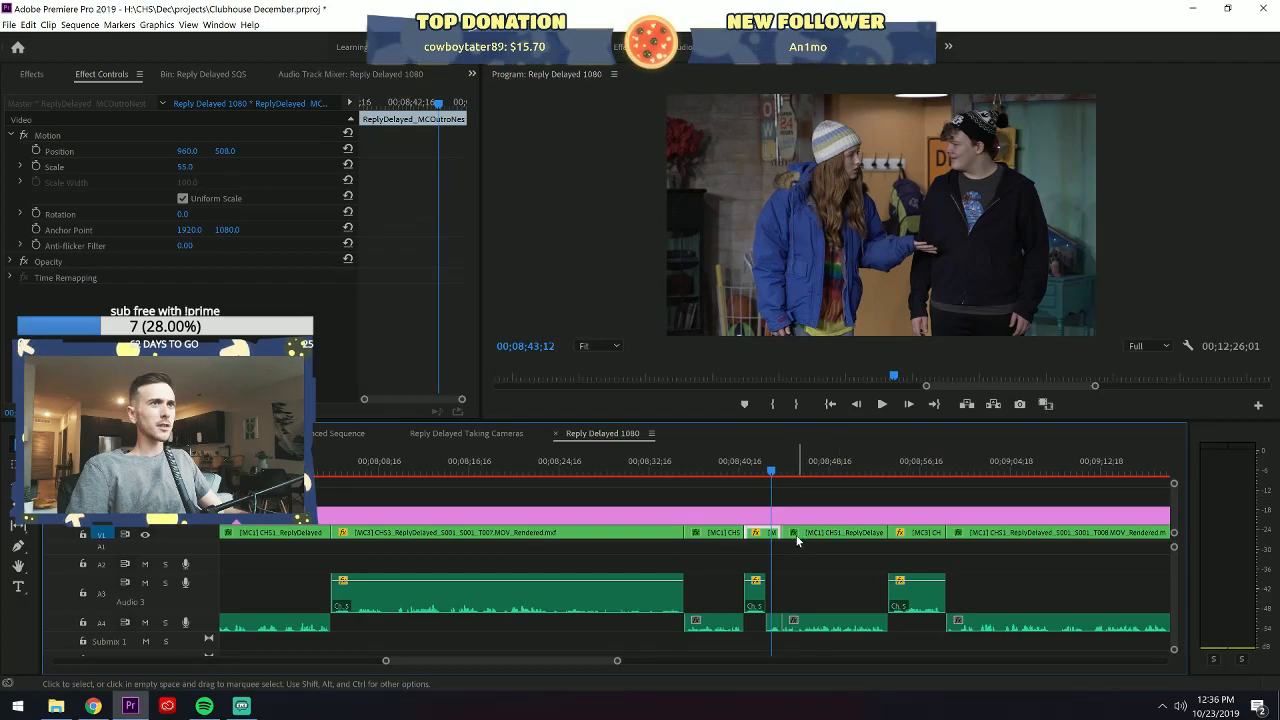
left_click(563, 533)
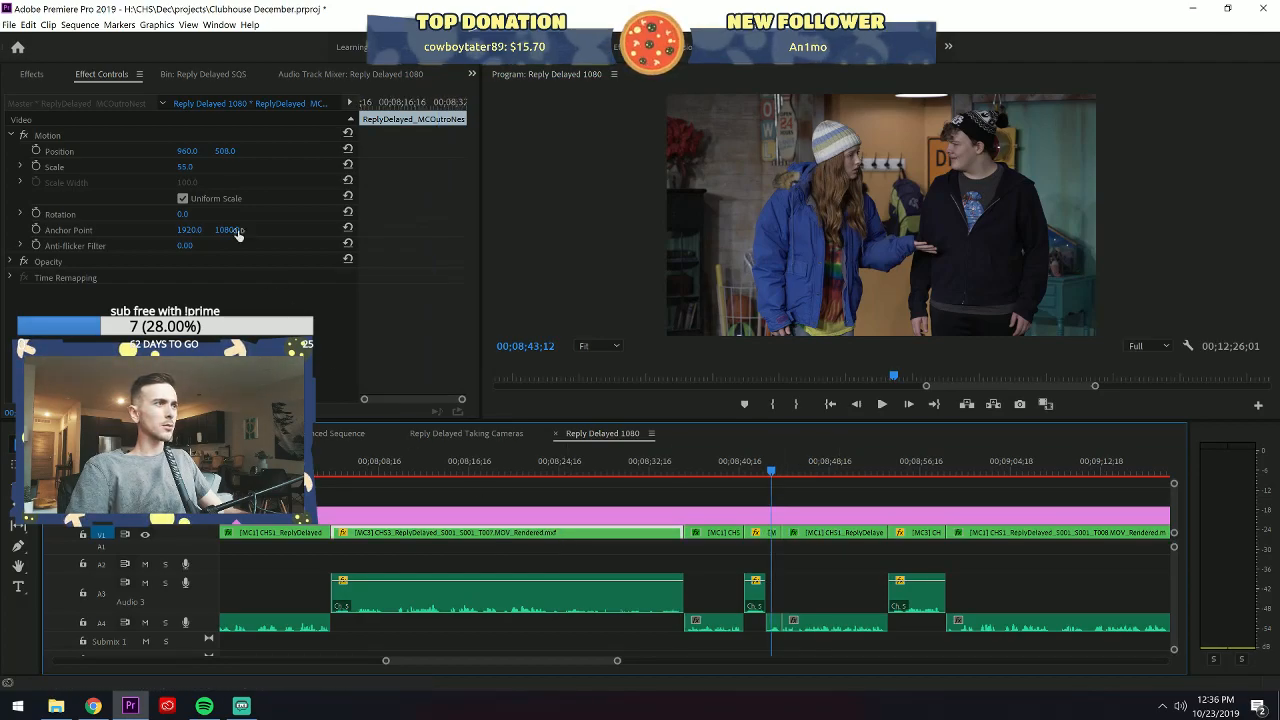
left_click(765, 541)
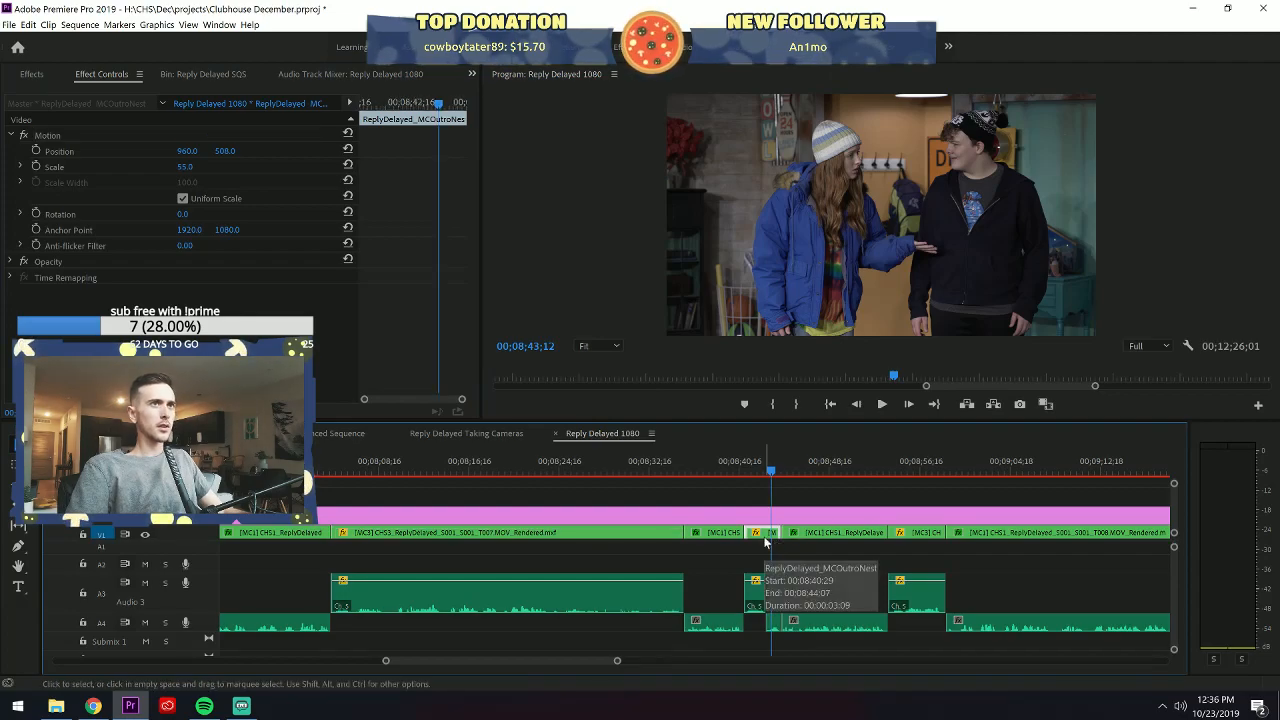
Paste the same Motion settings onto the [MC3] clip at 00;08;55;26 and the short clip at 00;09;31;05.
left_click(912, 465)
left_click(920, 533)
key("ctrl+alt+v")
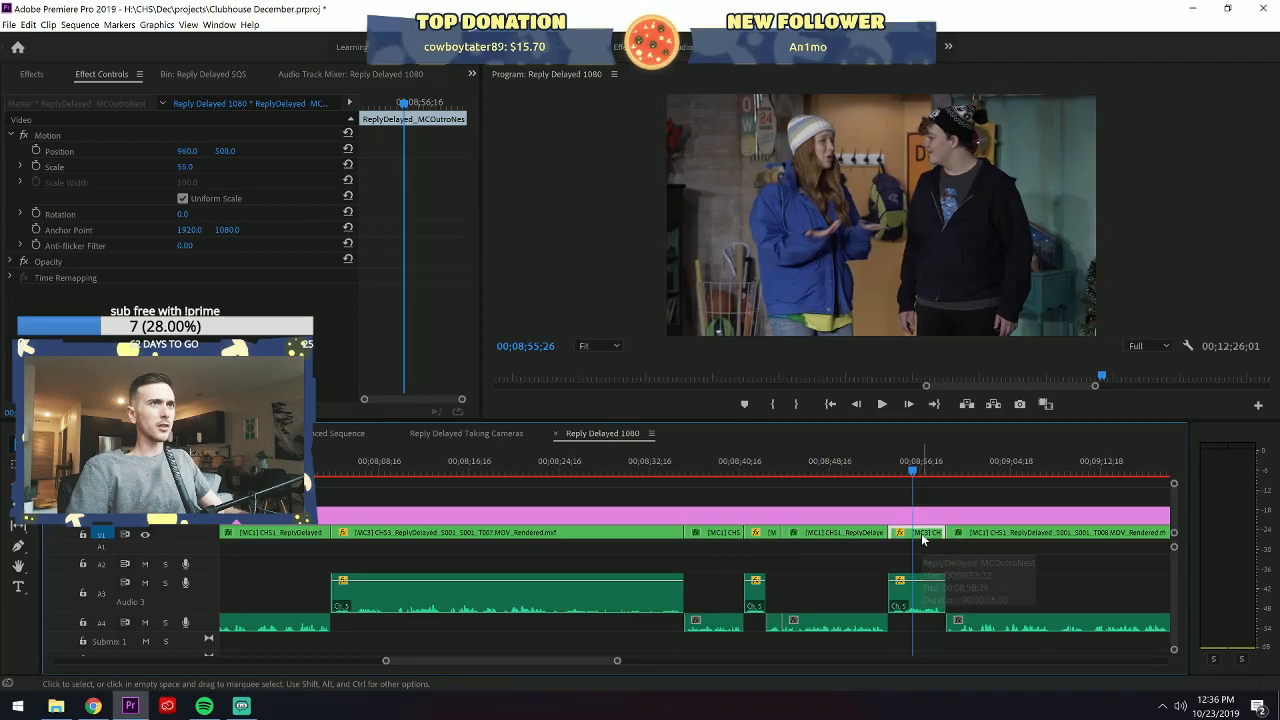
left_click_drag(558, 661, 595, 658)
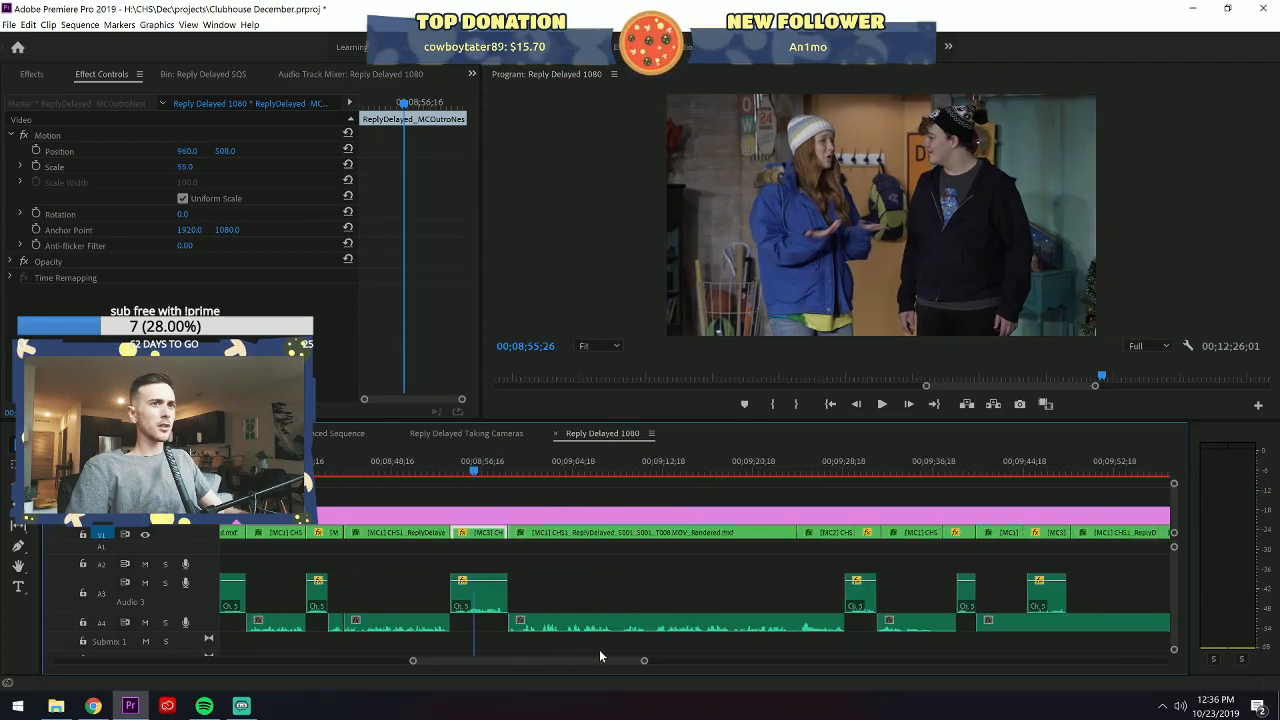
left_click(874, 471)
left_click(868, 533)
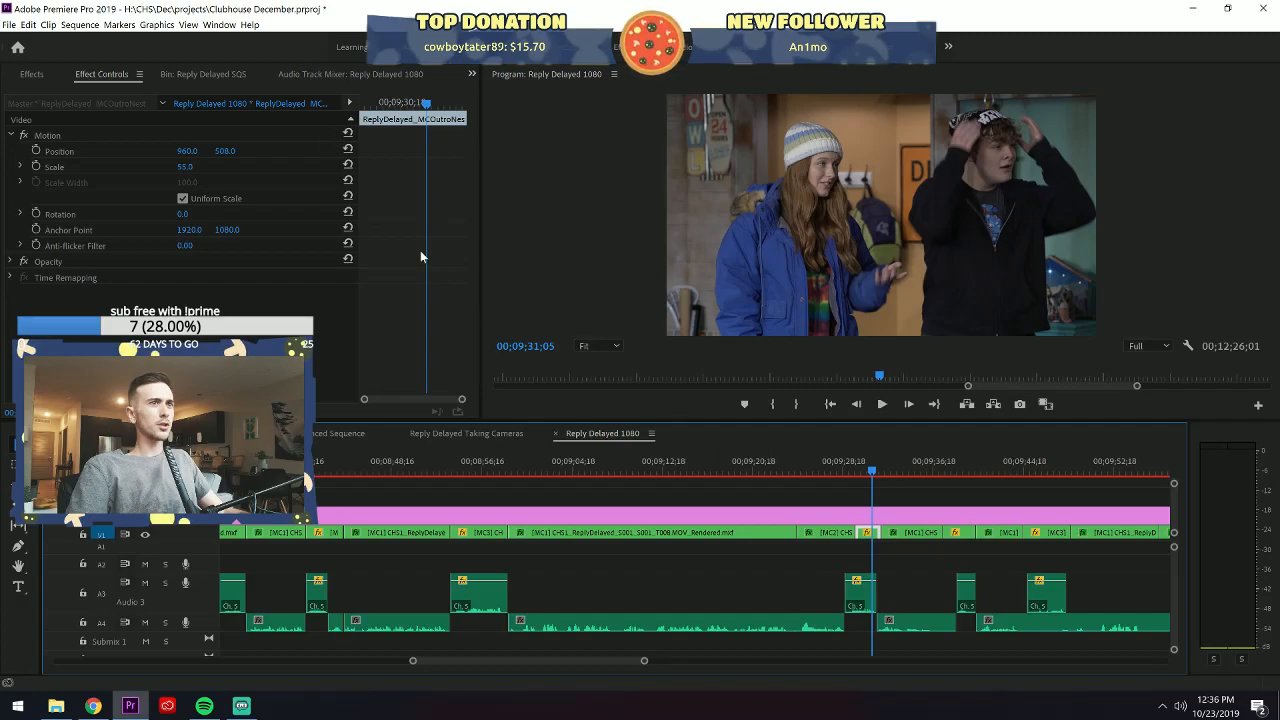
Paste the same Motion settings onto the short clip at 00;09;38;20 and the [MC3] clip at 00;09;46;00.
left_click(348, 150)
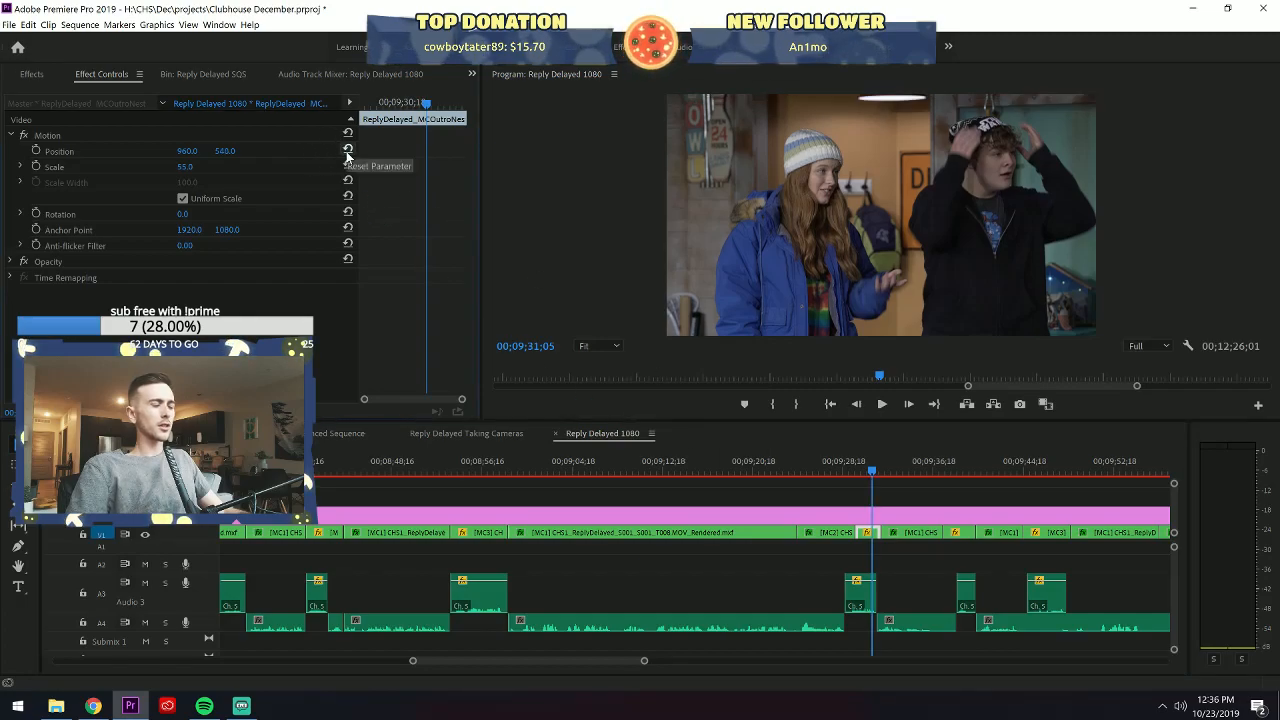
left_click(958, 467)
left_click(962, 536)
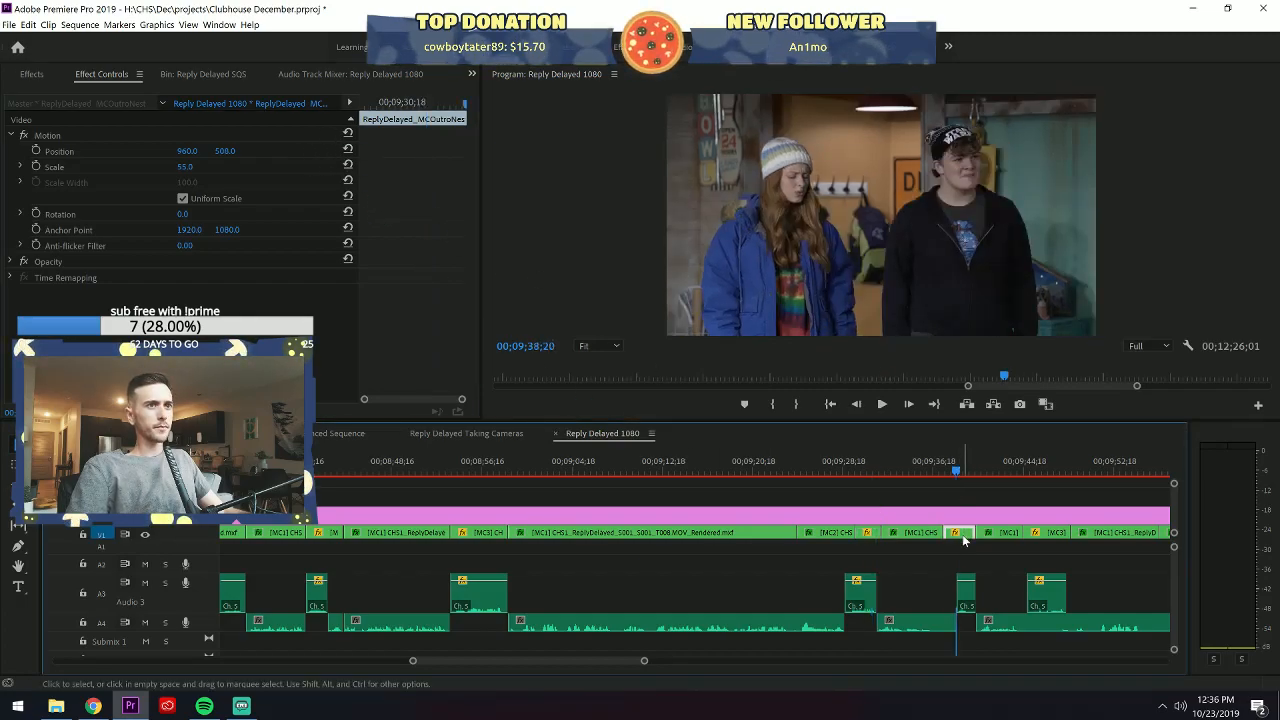
left_click(1040, 468)
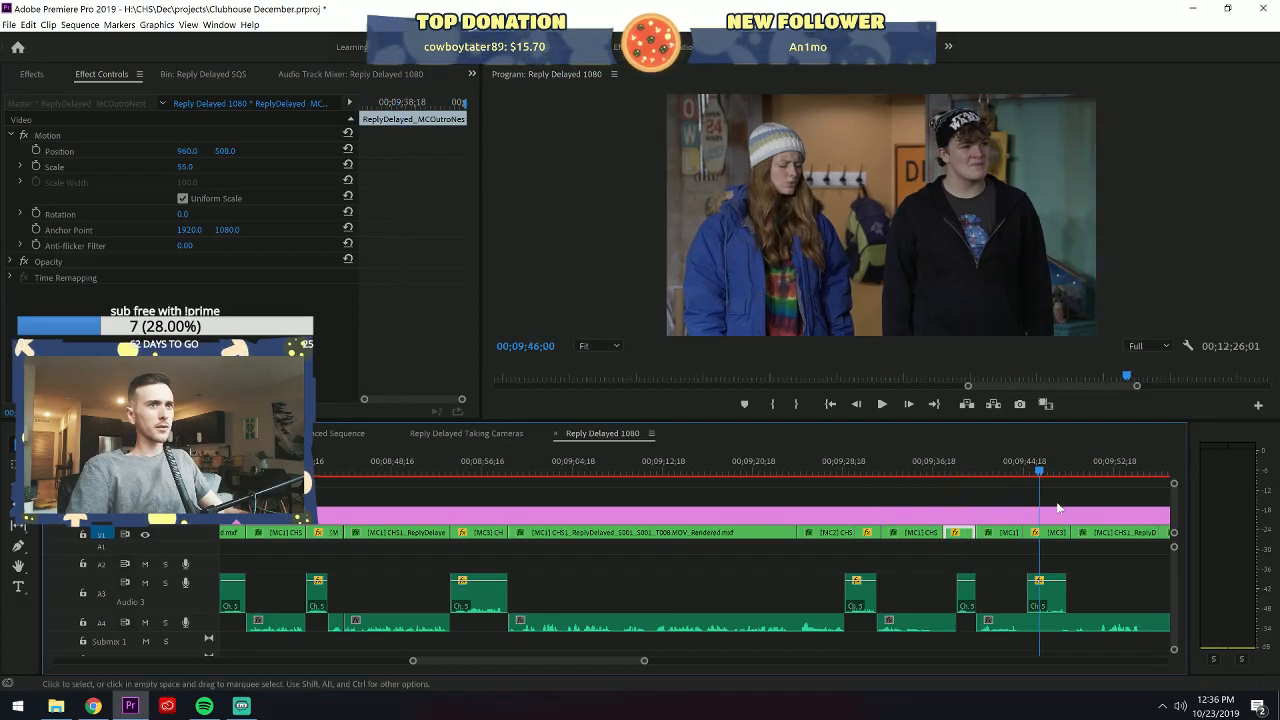
left_click(1040, 534)
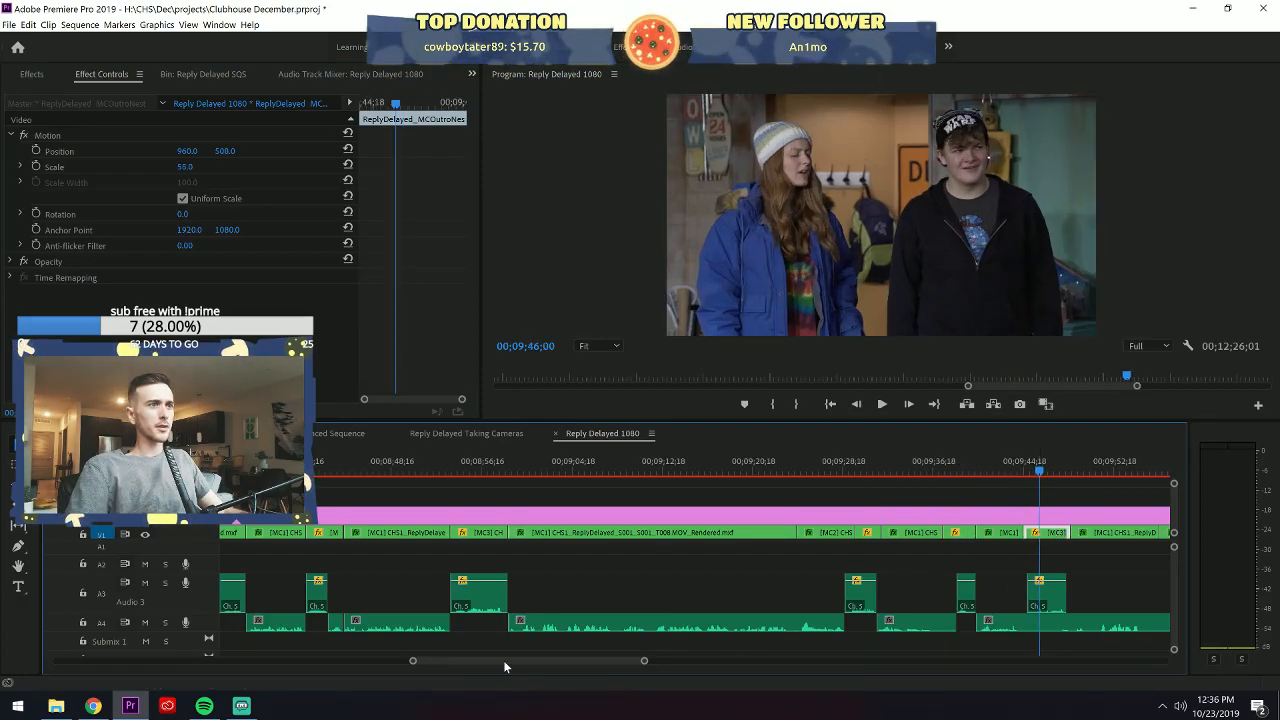
Save the project and move the playhead to 00;01;49;20.
left_click_drag(505, 660, 522, 666)
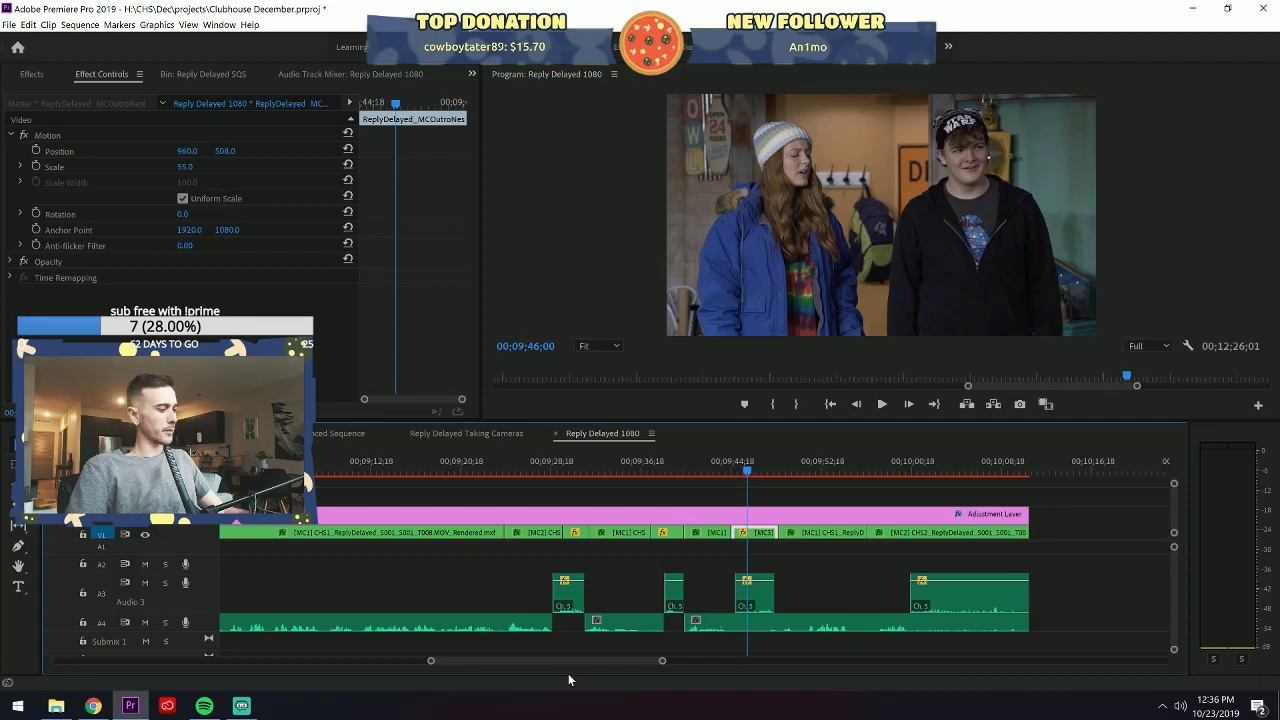
key("ctrl+s")
left_click_drag(662, 660, 1121, 662)
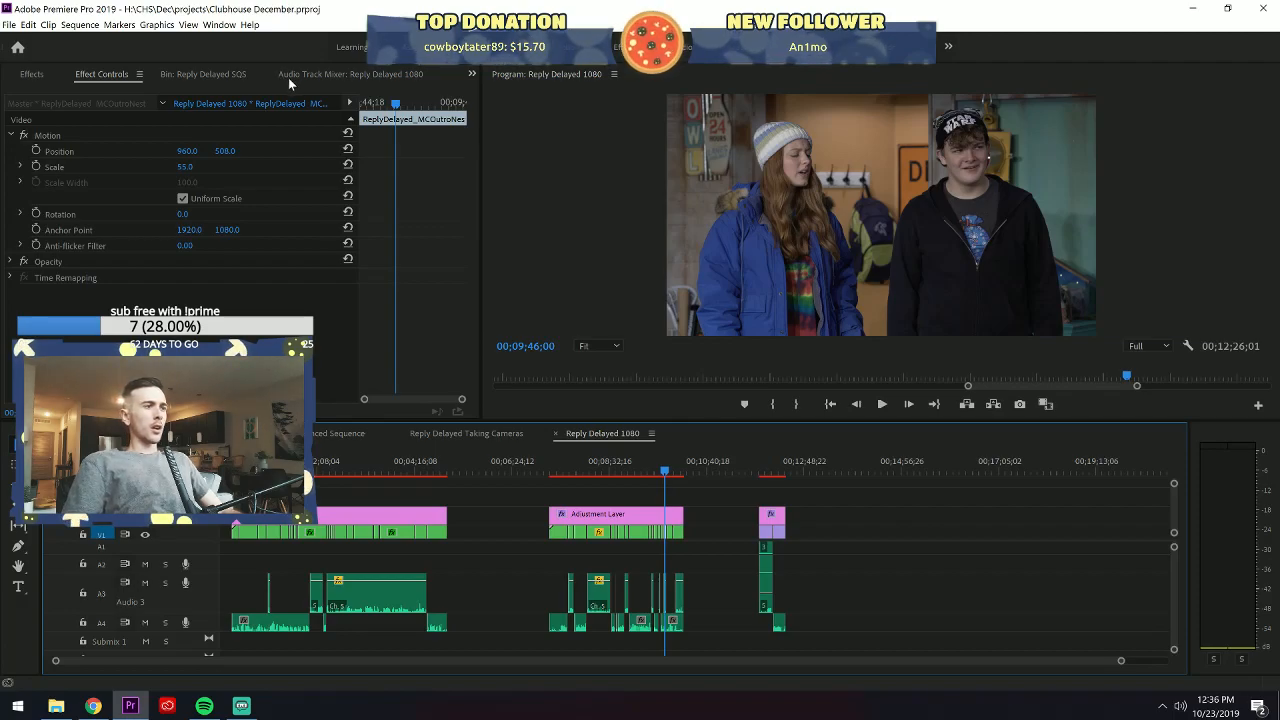
key("ctrl+s")
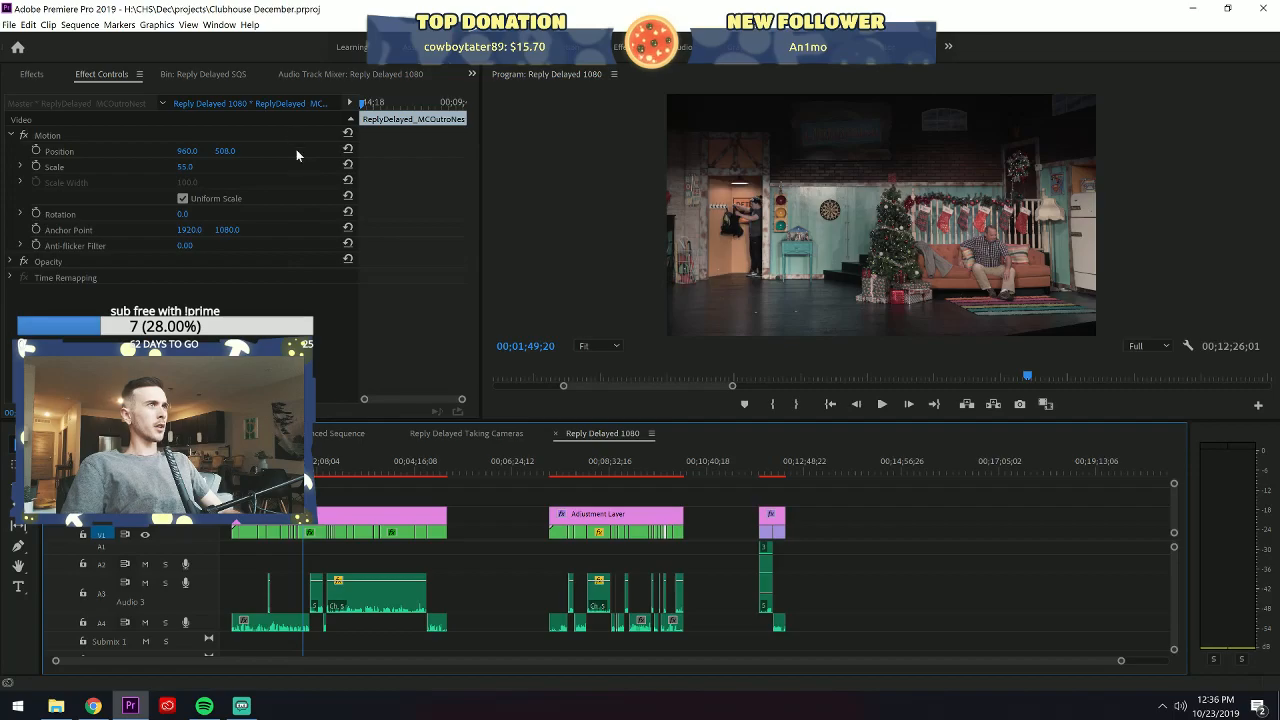
Open the sequence's Audio Track Mixer and rename audio track A3 with a person's first name.
left_click(286, 73)
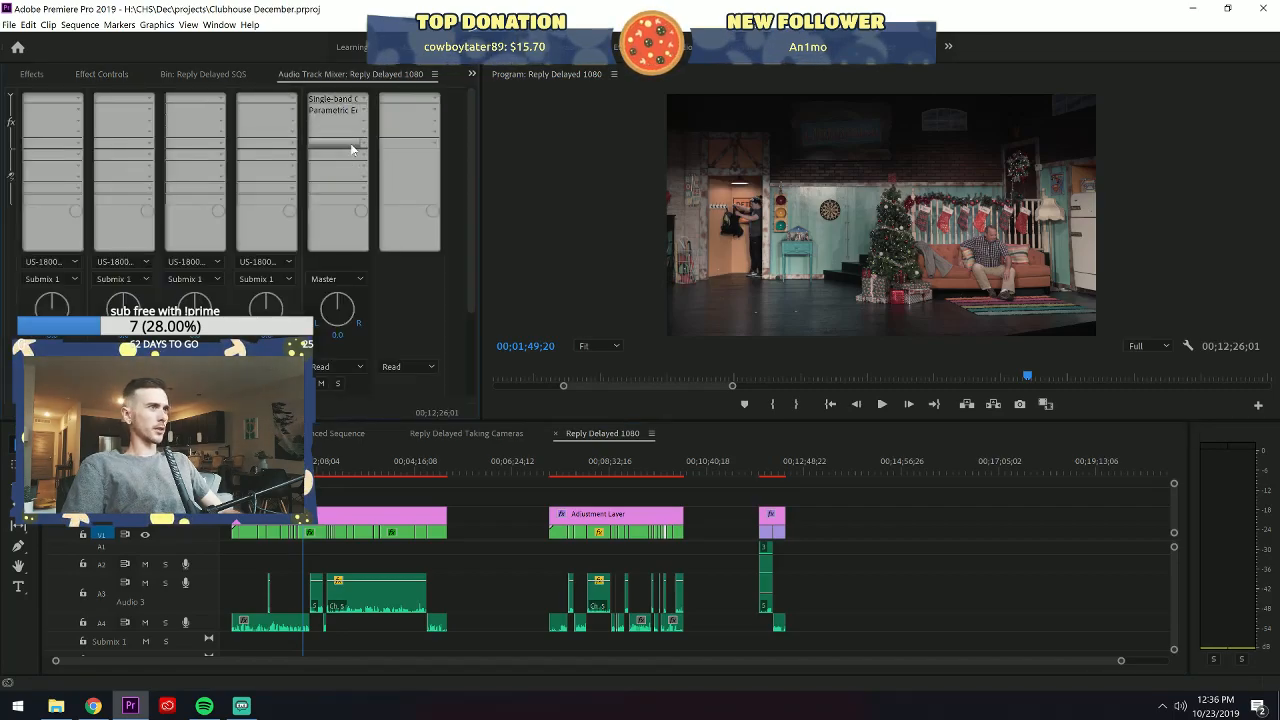
scroll(335, 160, "down", 1)
scroll(335, 165, "down", 1)
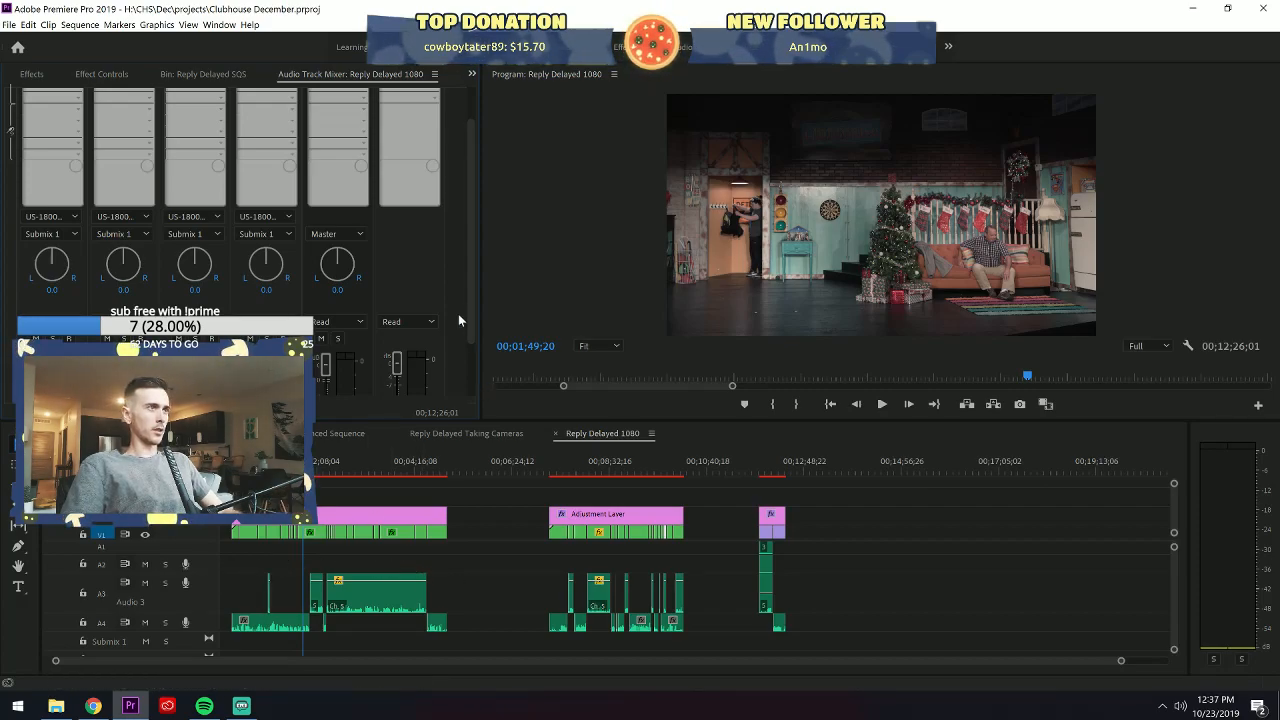
scroll(469, 330, "down", 1)
scroll(468, 342, "down", 2)
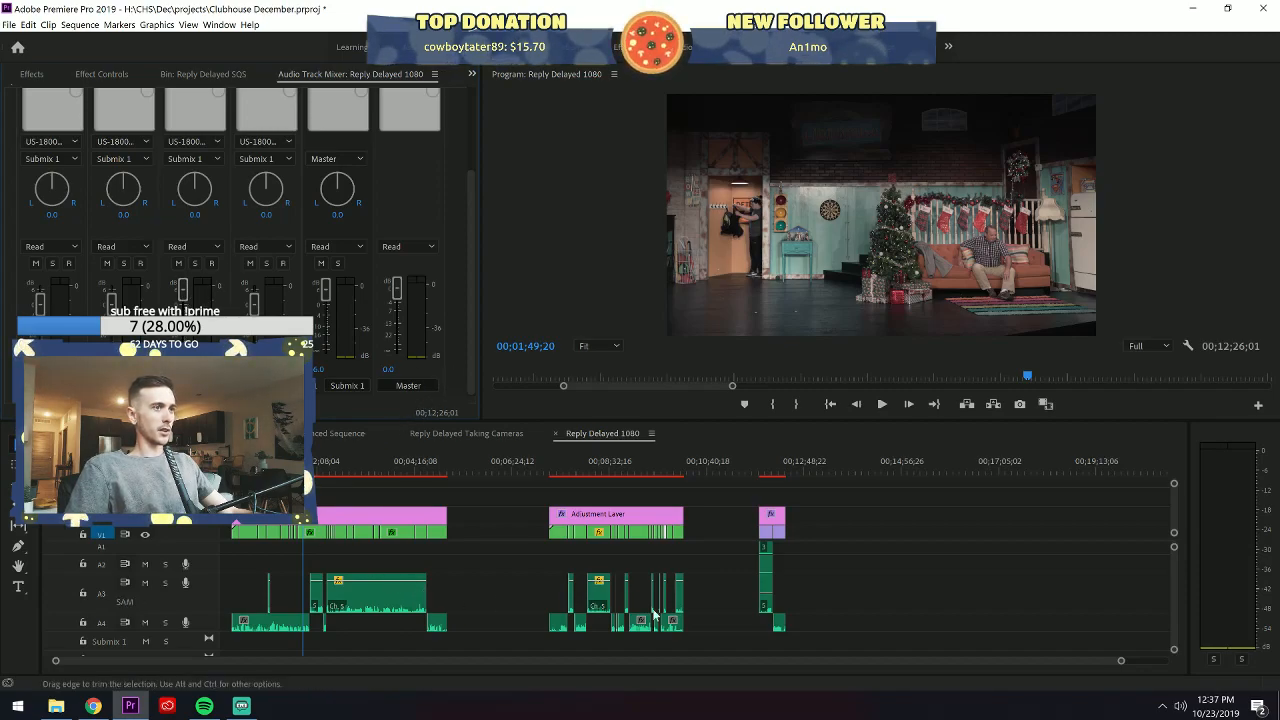
Examine the effect slots, output routing and volume faders of the audio tracks, Submix 1 and the Master.
left_click(767, 598)
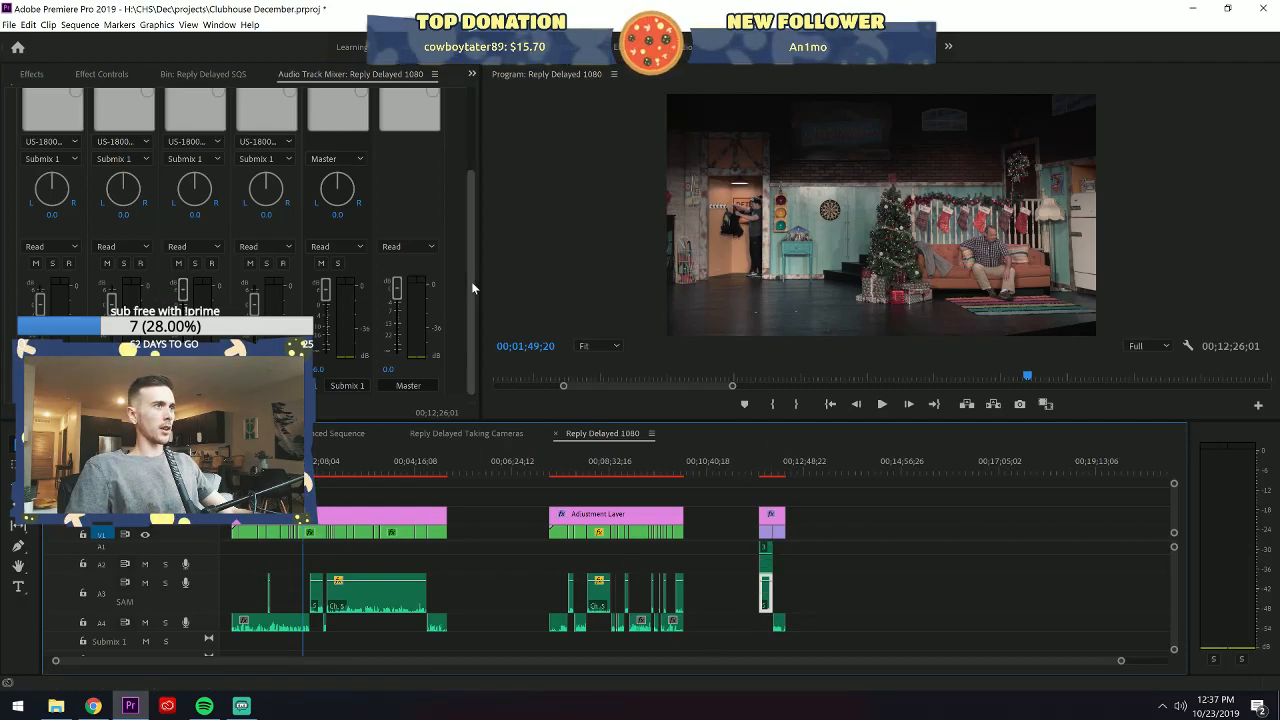
scroll(468, 282, "up", 1)
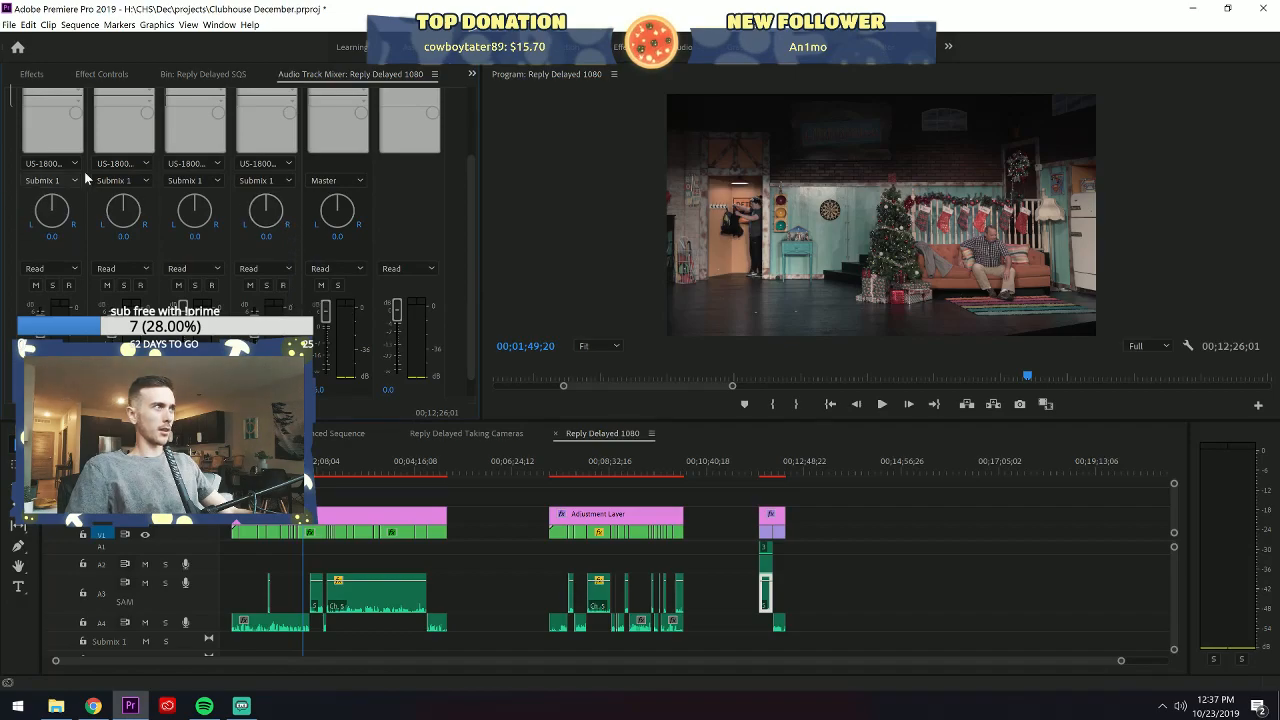
left_click_drag(468, 198, 445, 85)
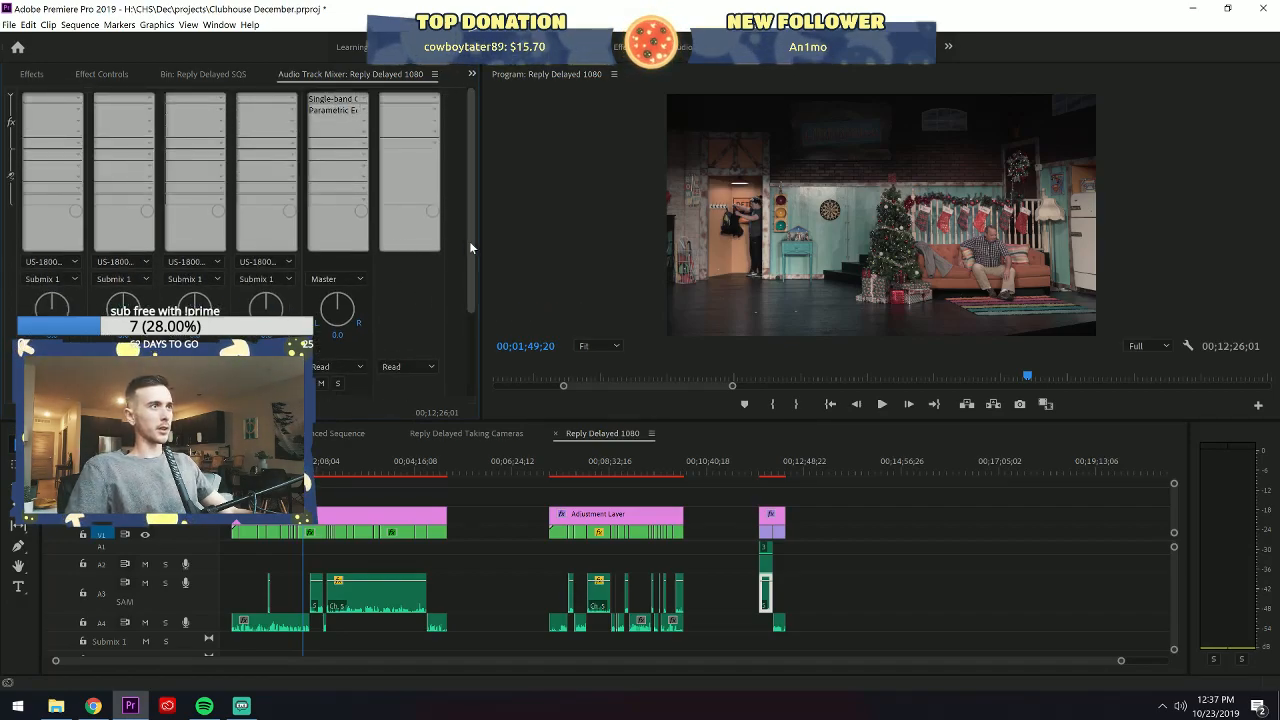
left_click_drag(472, 259, 466, 334)
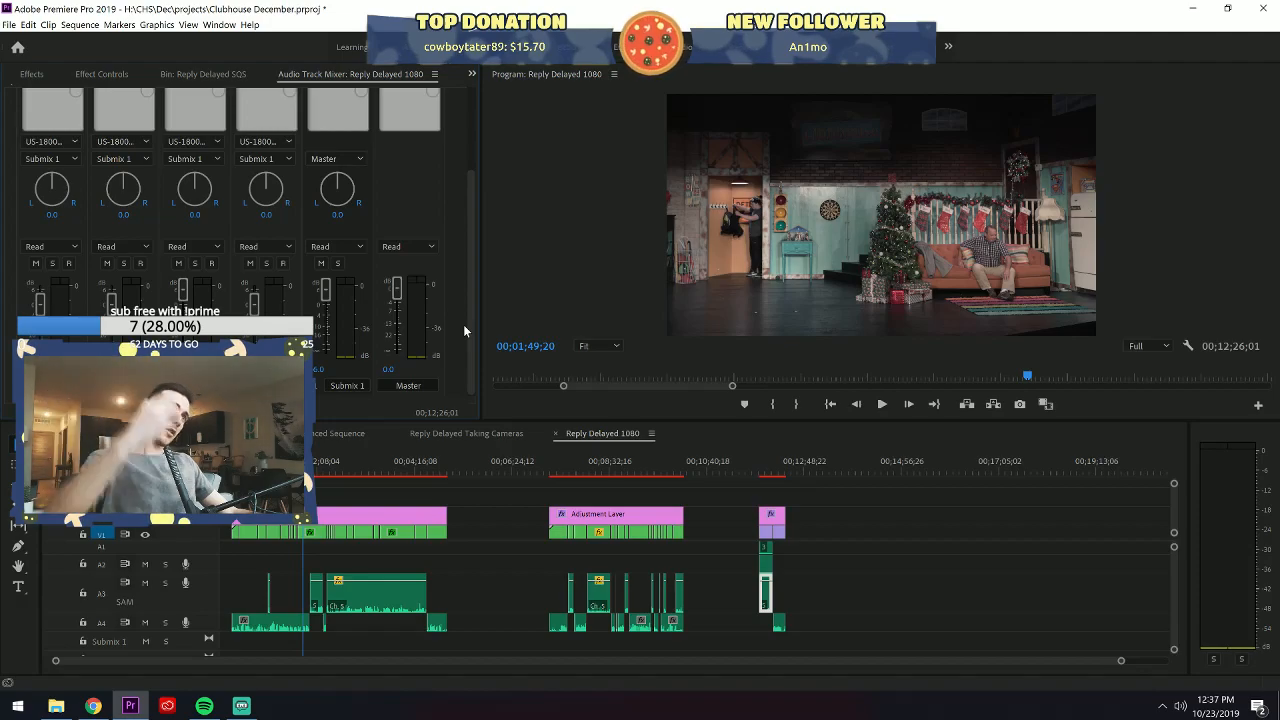
scroll(463, 324, "up", 3)
scroll(468, 324, "down", 3)
scroll(468, 324, "up", 3)
scroll(468, 324, "down", 3)
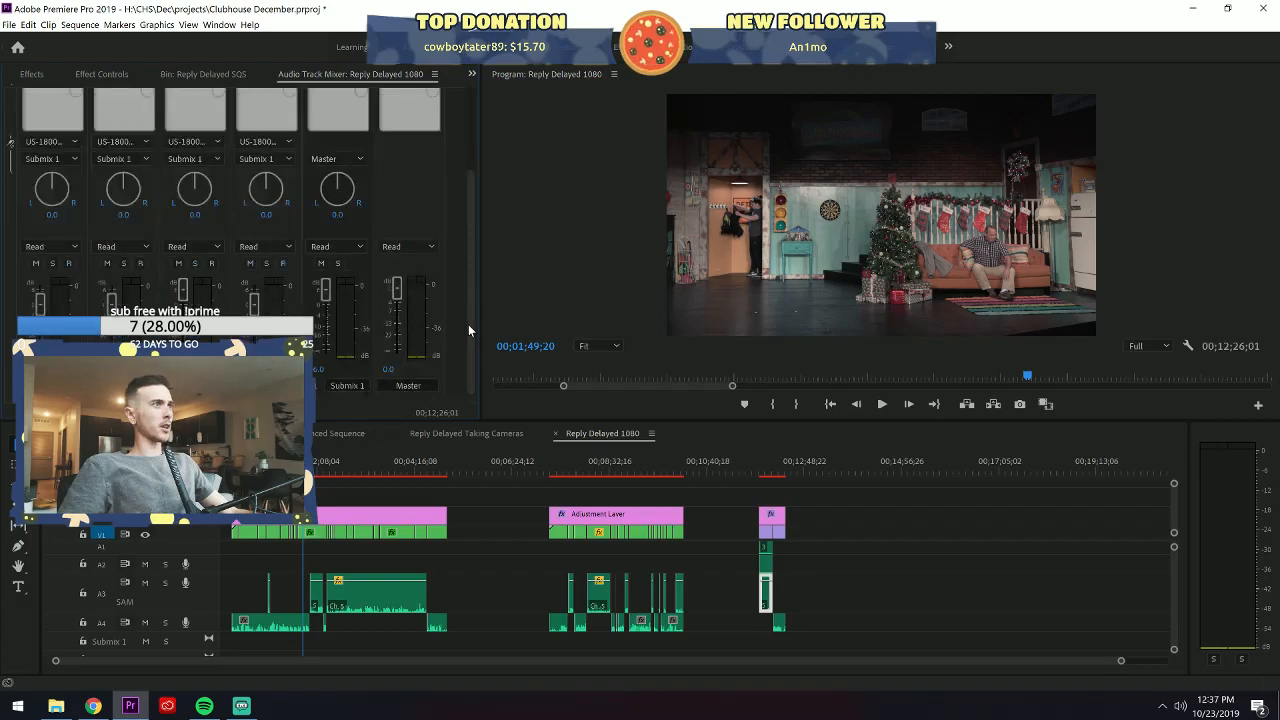
Inspect the Single-band Compressor settings on Submix 1, close its editor and check the track faders again.
scroll(468, 324, "up", 3)
left_click_drag(471, 305, 467, 222)
double_click(331, 99)
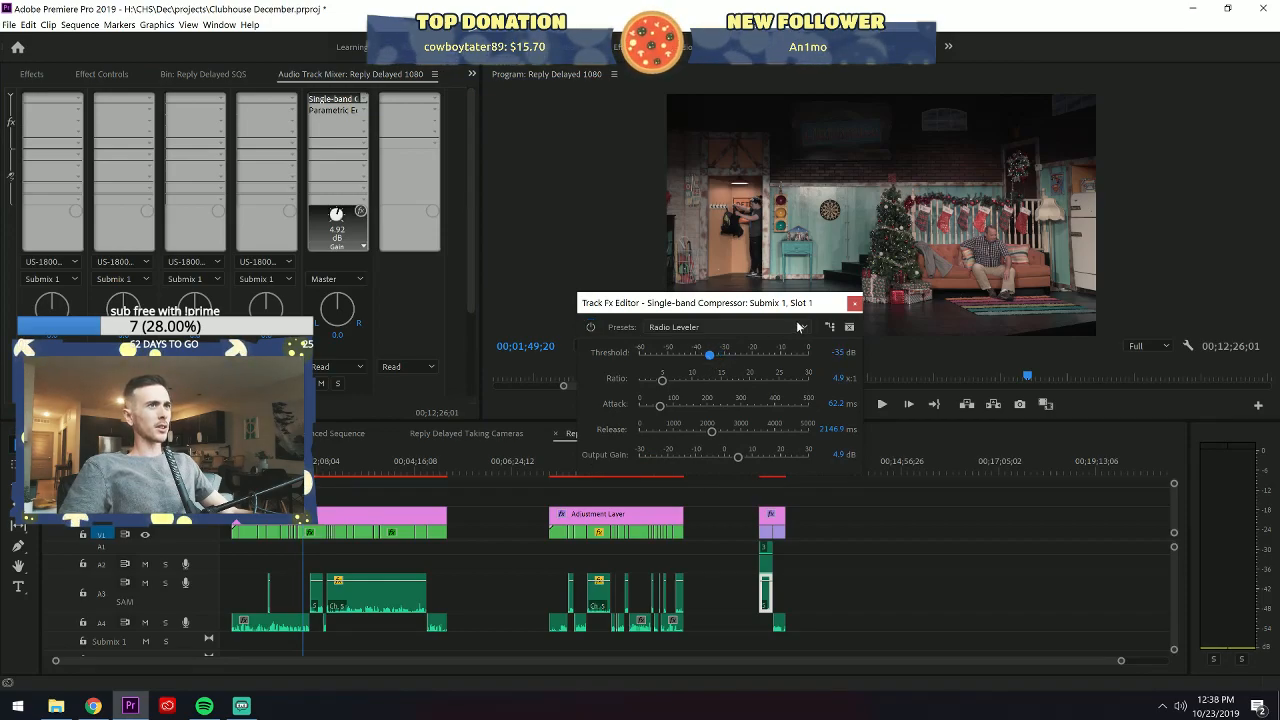
left_click(854, 303)
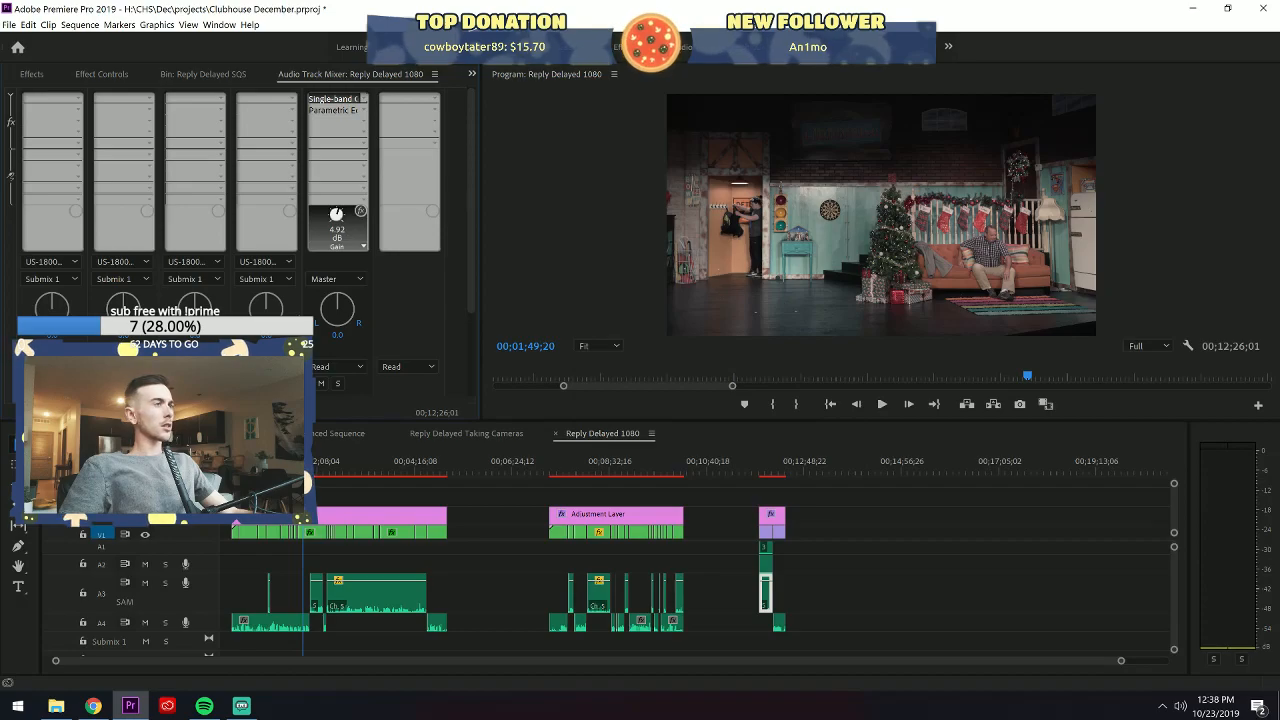
left_click_drag(474, 272, 458, 397)
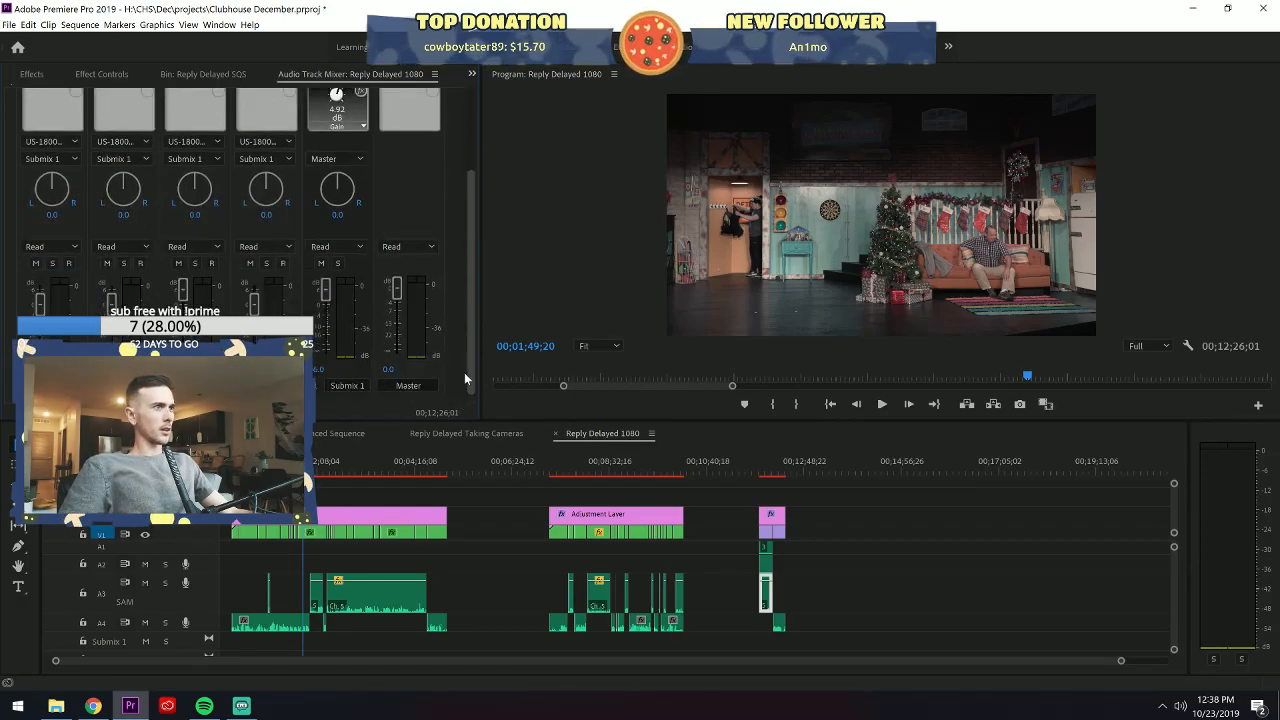
left_click_drag(470, 379, 457, 498)
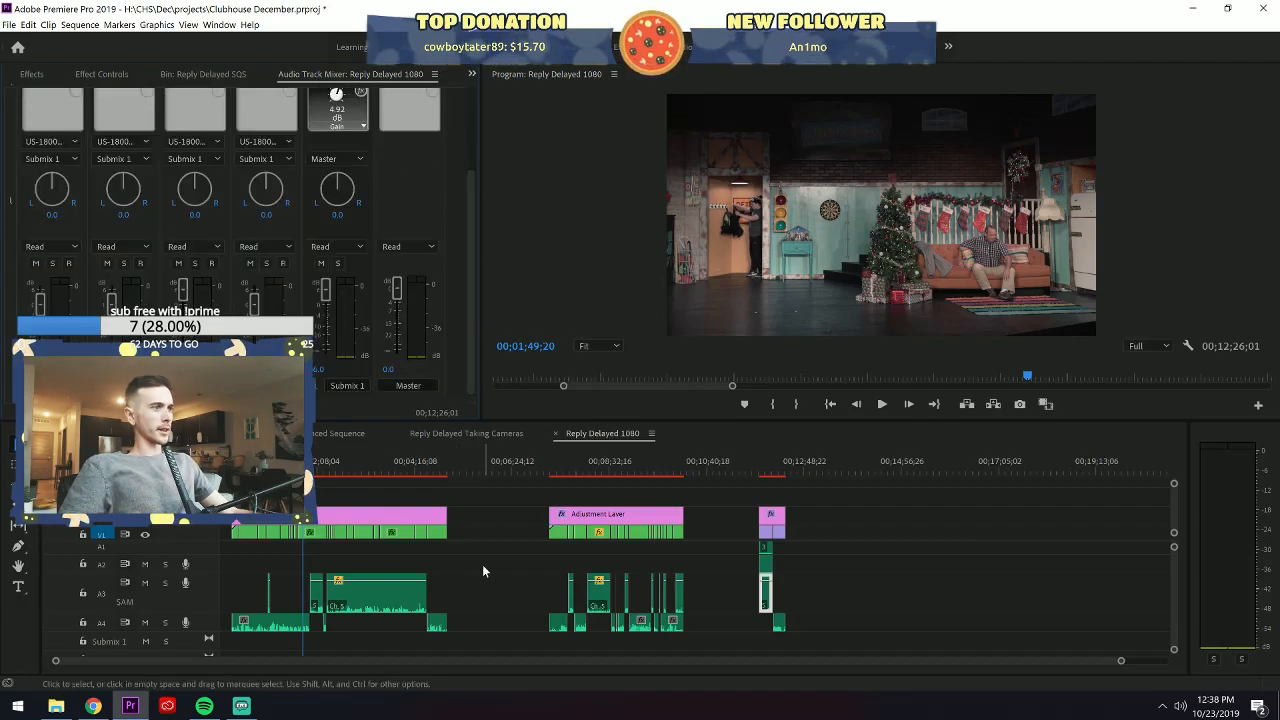
Clear the clip selection in the timeline and save the project.
key("ctrl+s")
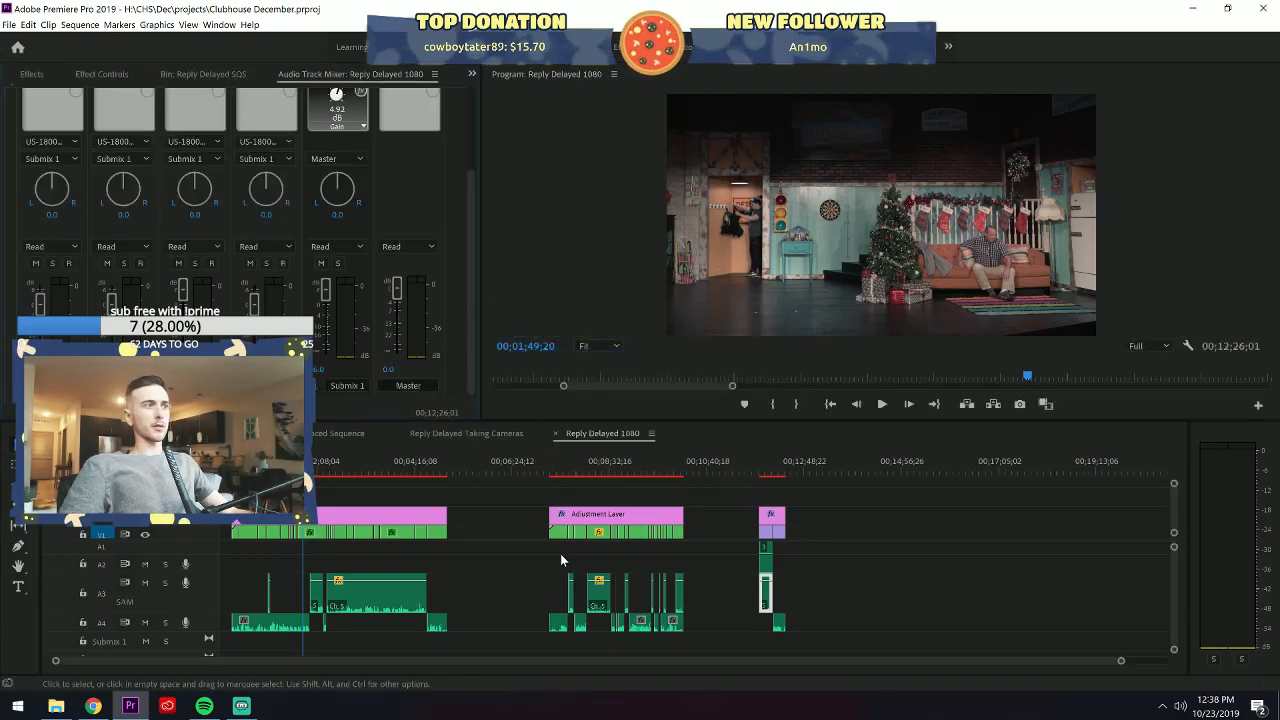
left_click(513, 541)
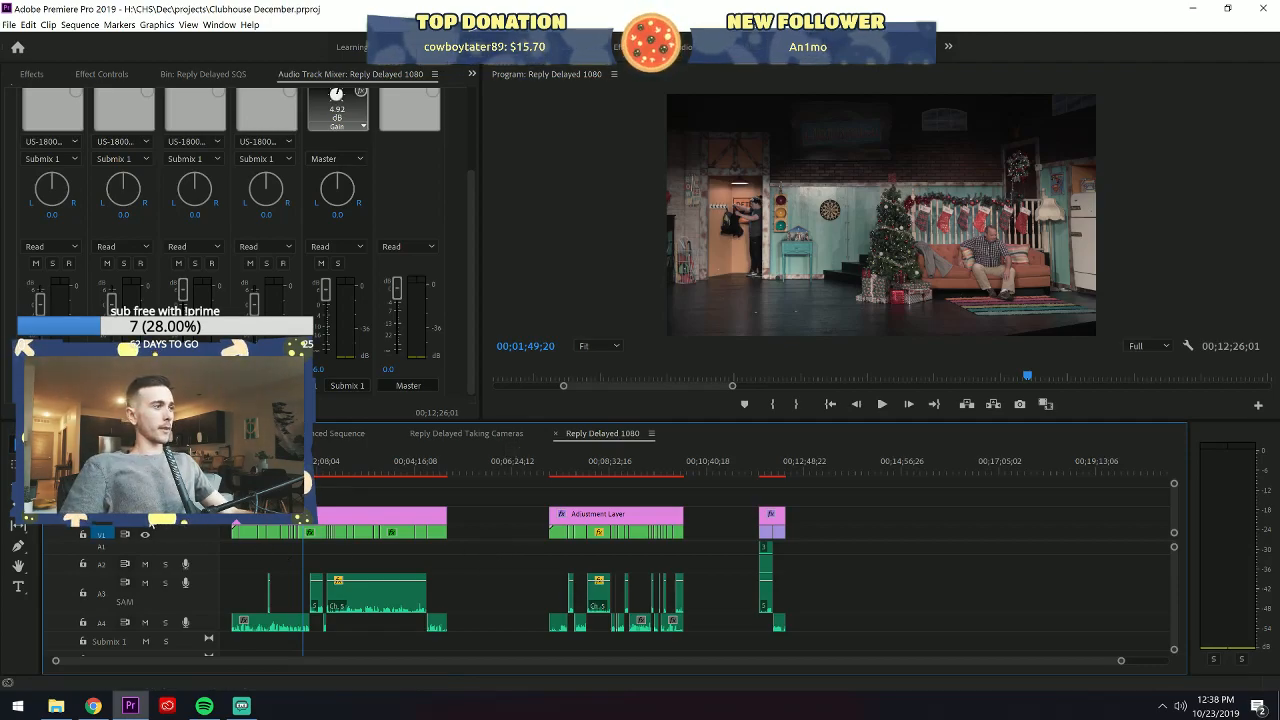
key("ctrl+s")
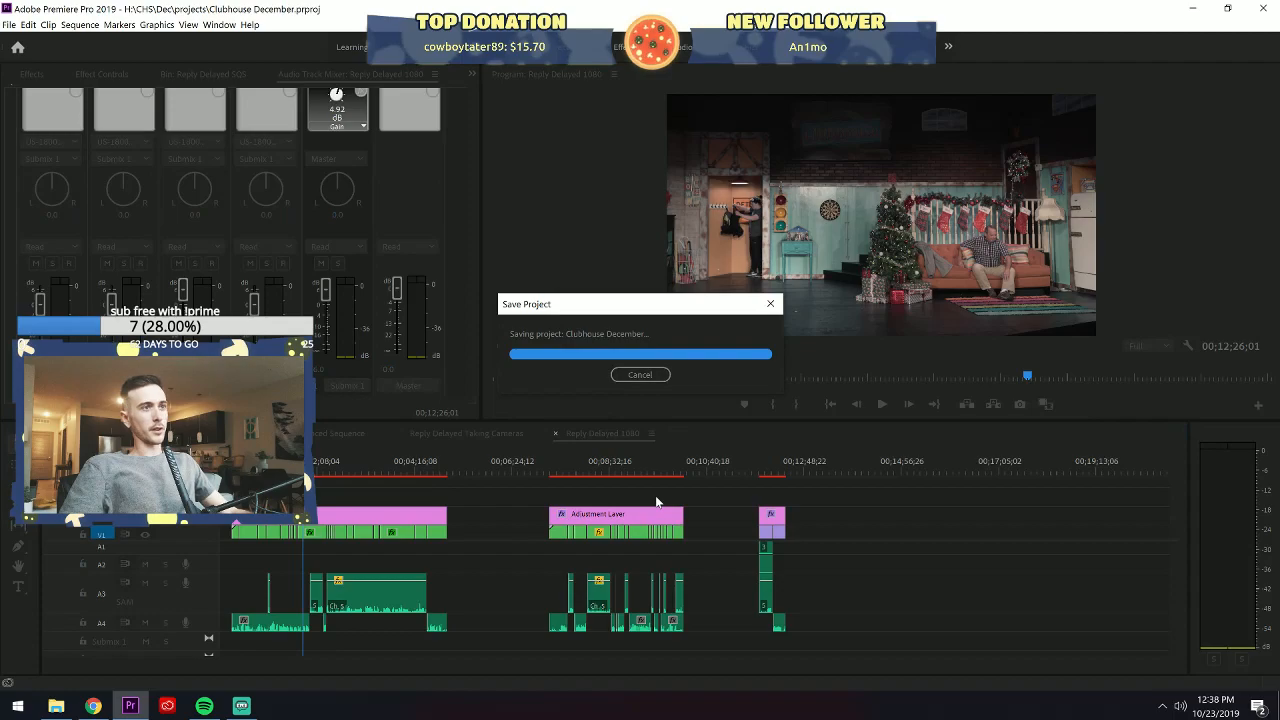